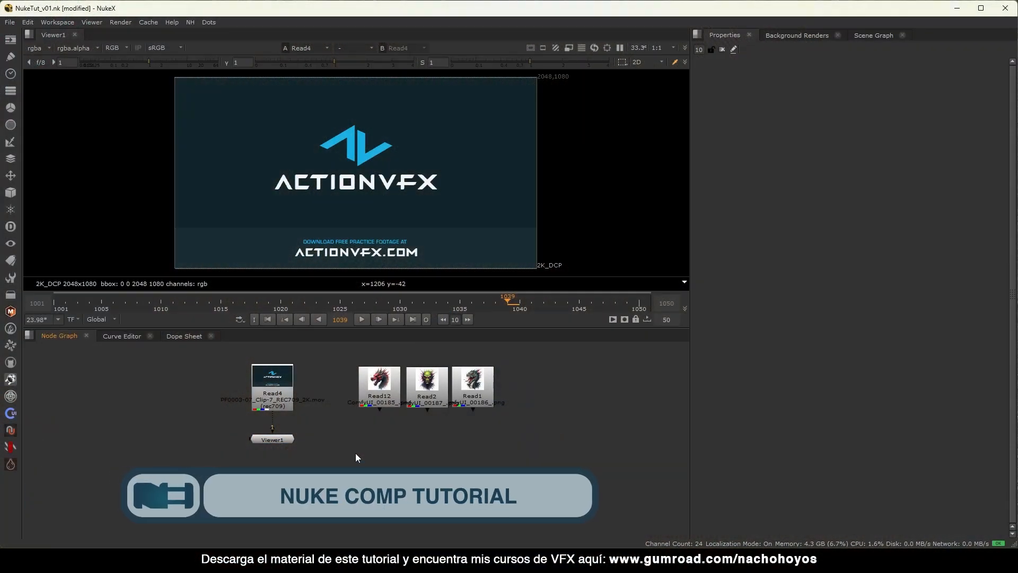
Bring the footage clip into the node graph and set its input colourspace to rec709.
{"action": "left_click_drag", "start_coordinate": [166, 361], "coordinate": [220, 404]}
{"action": "key", "text": "1"}
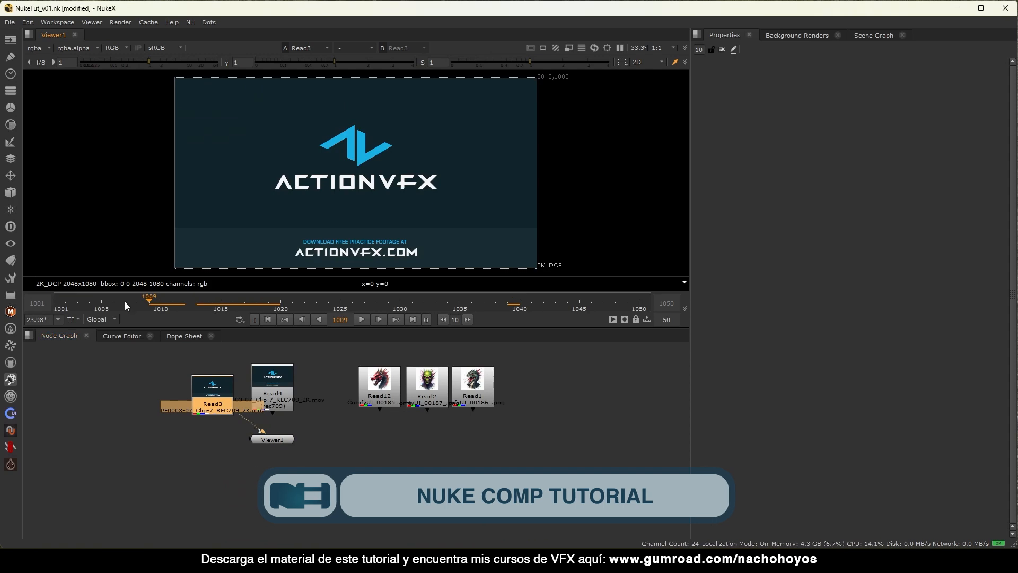
{"action": "double_click", "coordinate": [215, 396]}
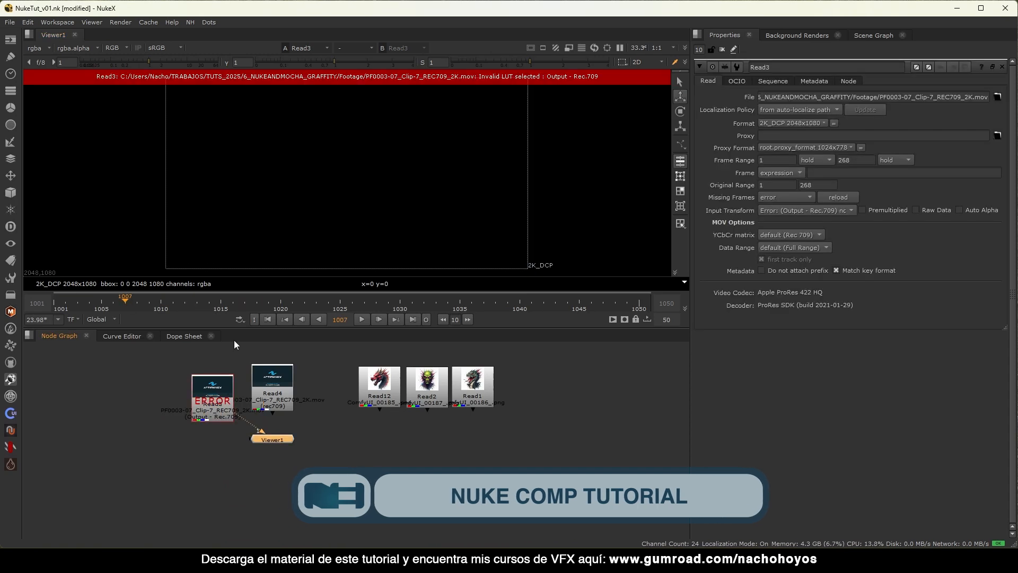
{"action": "left_click", "coordinate": [209, 402]}
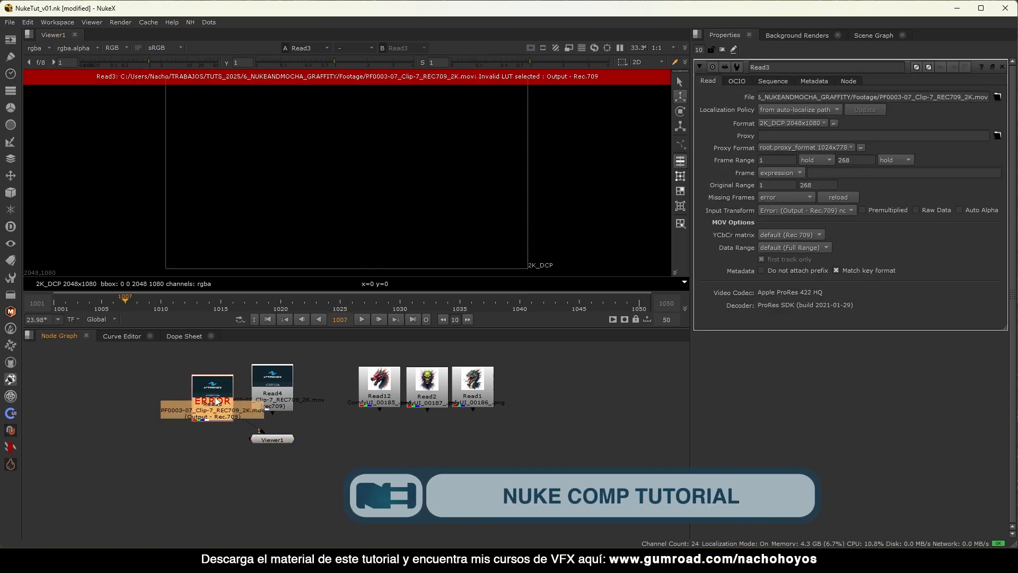
{"action": "left_click", "coordinate": [770, 213]}
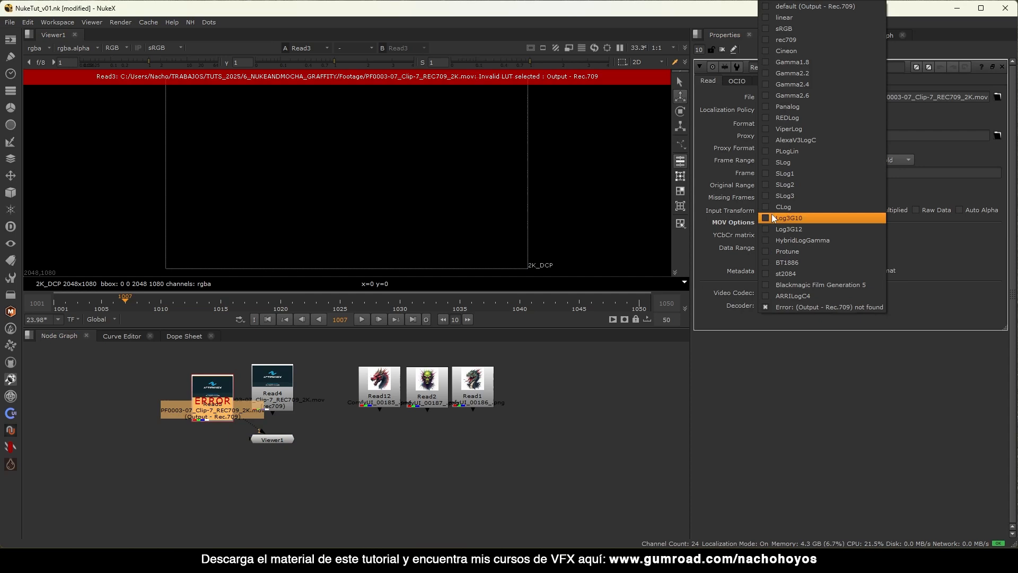
{"action": "left_click", "coordinate": [810, 41]}
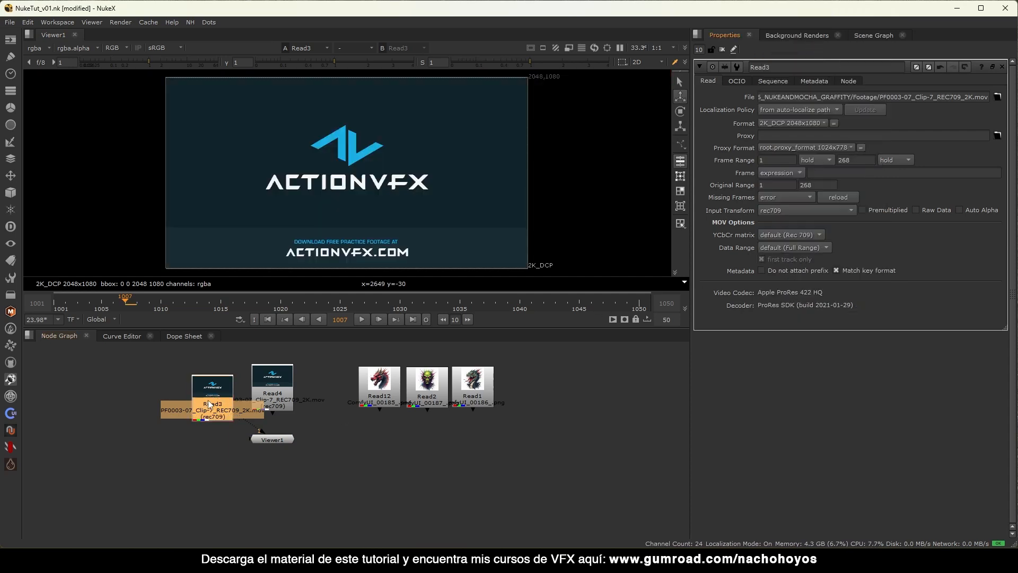
Delete the duplicate clip, view the original footage and return to the first frame.
{"action": "key", "text": "Delete"}
{"action": "left_click", "coordinate": [275, 385]}
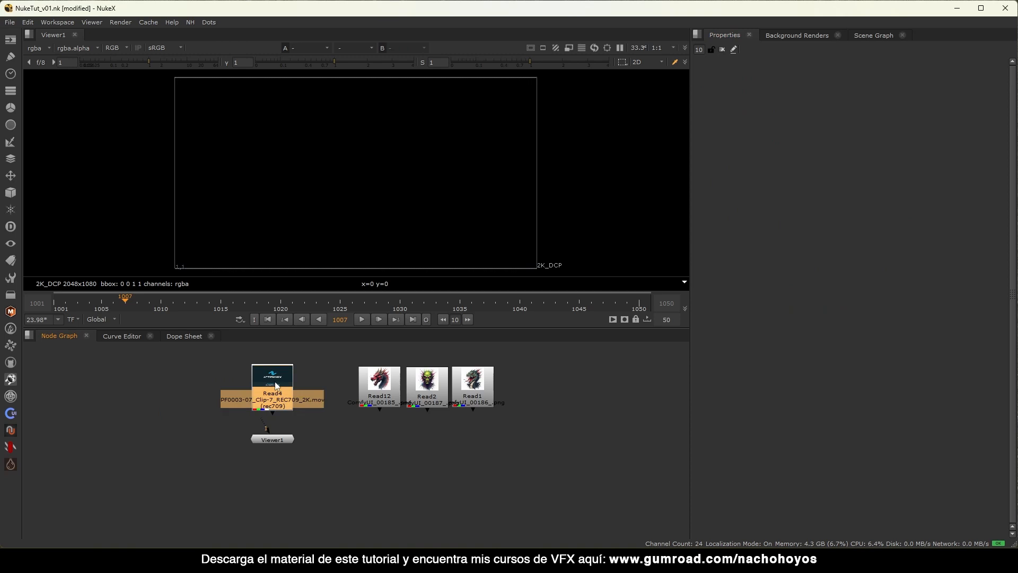
{"action": "key", "text": "1"}
{"action": "left_click", "coordinate": [116, 385]}
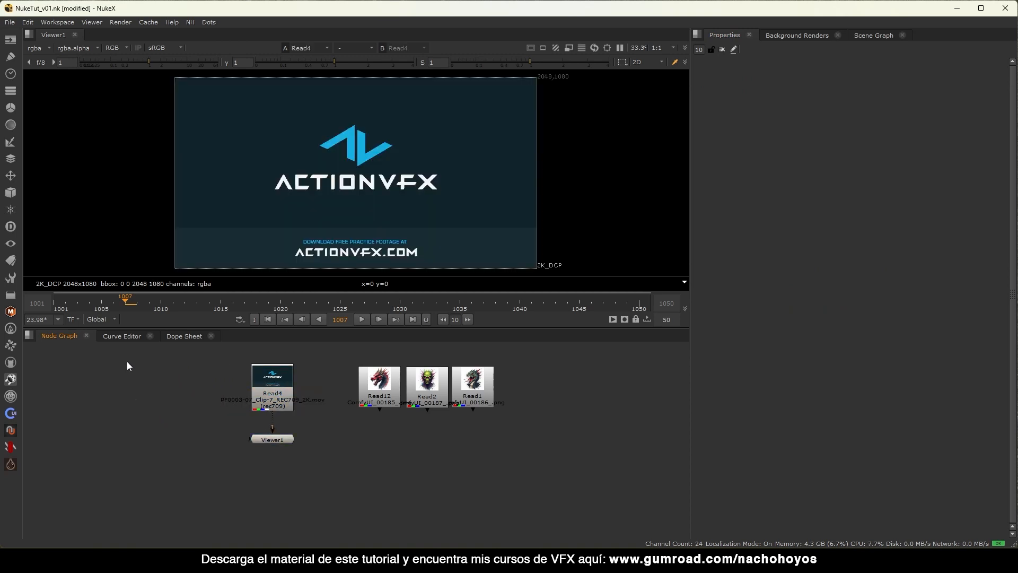
{"action": "left_click", "coordinate": [268, 318]}
Check the project settings: frame range ending at 1050 and 23.976 fps.
{"action": "key", "text": "s"}
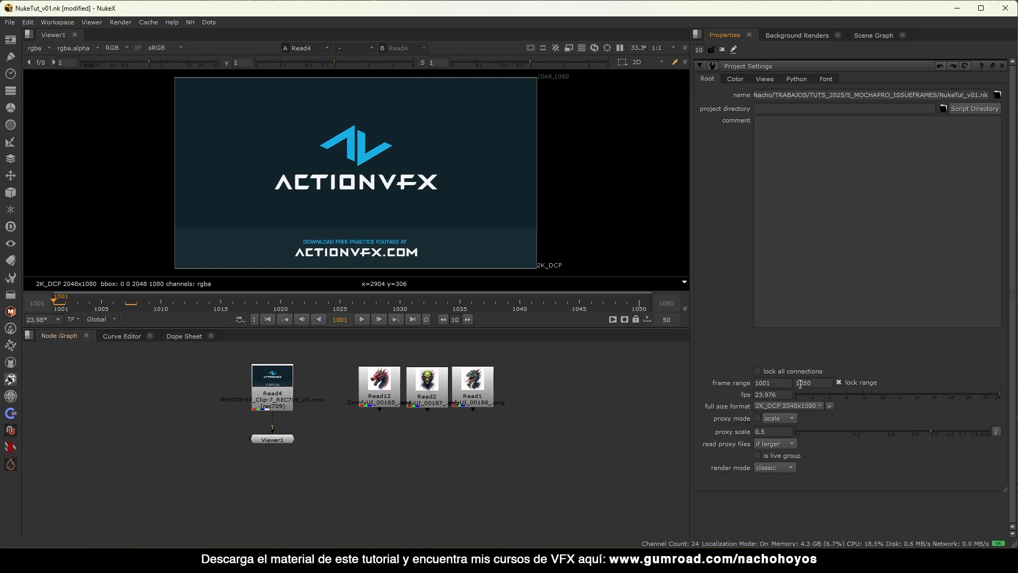
{"action": "left_click", "coordinate": [773, 382]}
{"action": "key", "text": "Tab"}
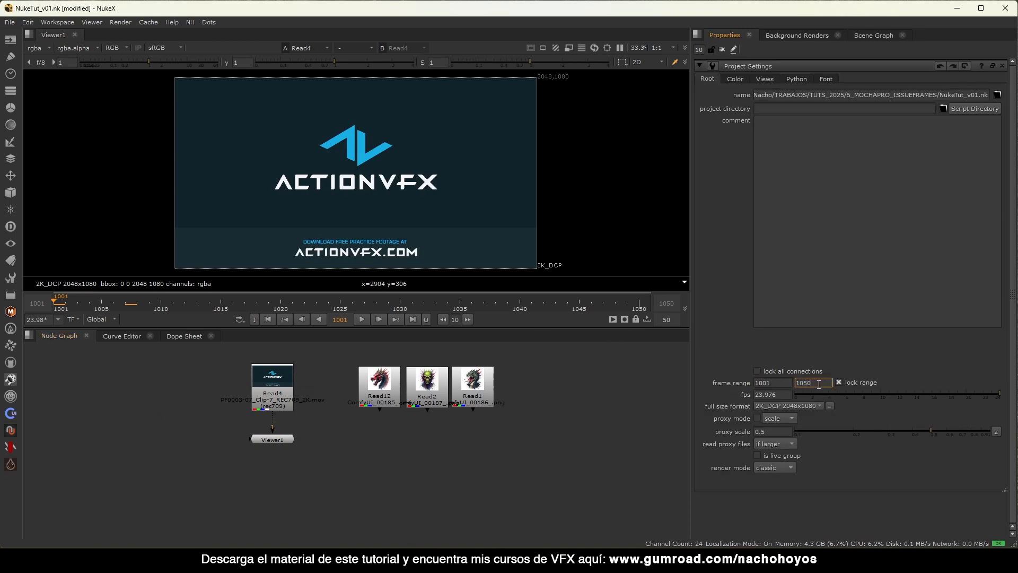
{"action": "key", "text": "Tab"}
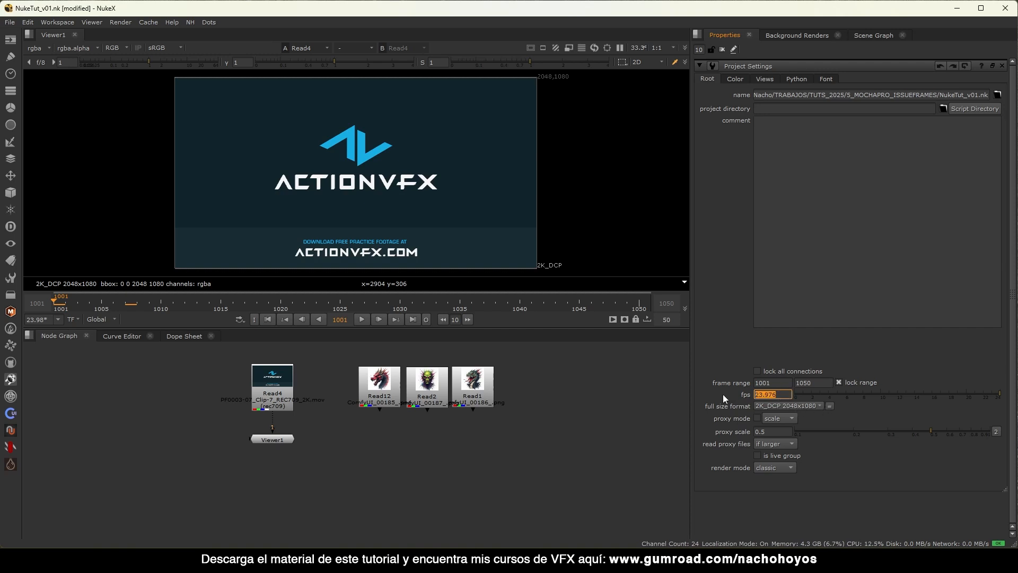
{"action": "left_click", "coordinate": [295, 413]}
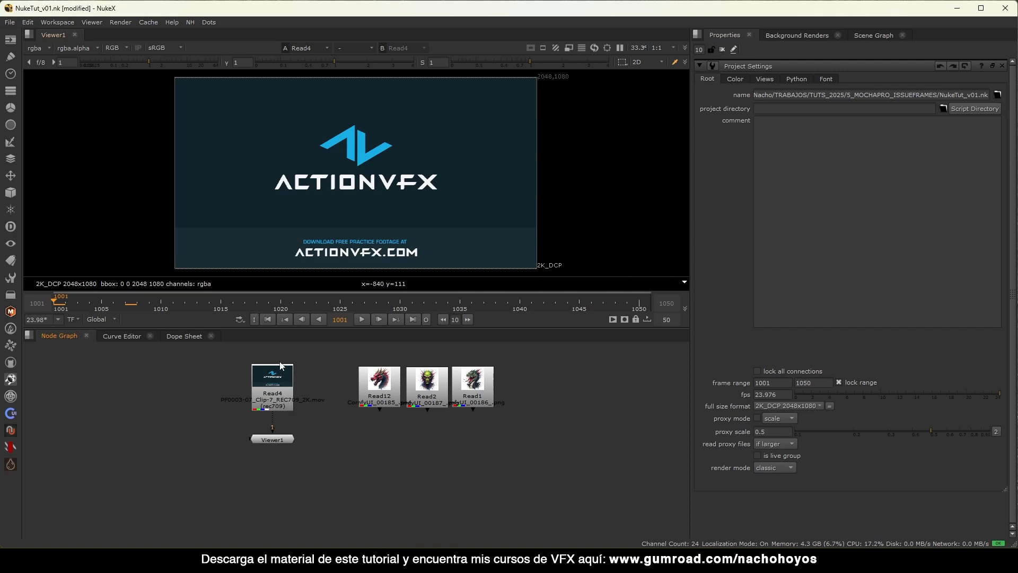
Preview the footage clip and move the viewer node lower to make room.
{"action": "left_click", "coordinate": [282, 406]}
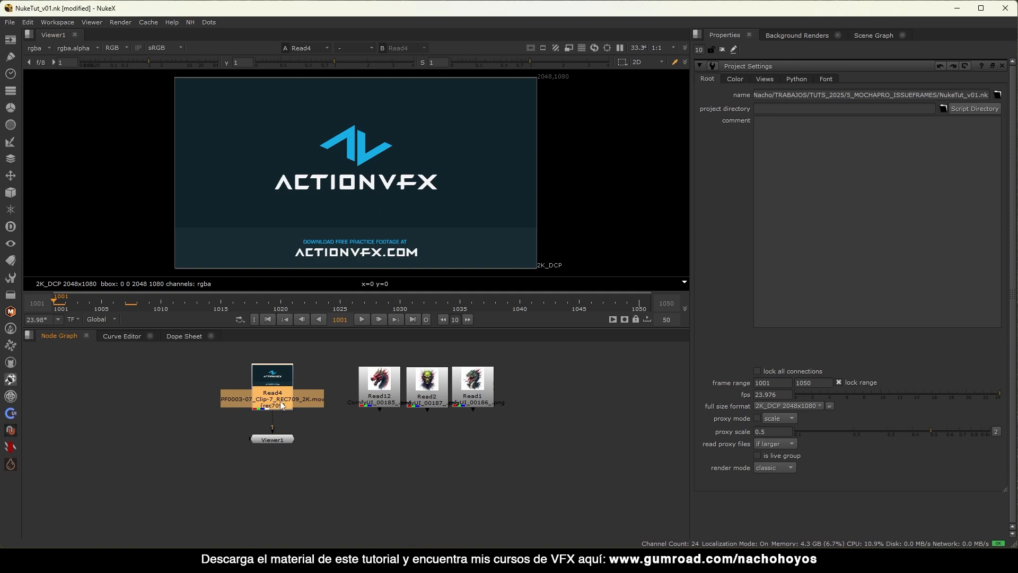
{"action": "double_click", "coordinate": [282, 406]}
{"action": "left_click", "coordinate": [362, 319]}
{"action": "left_click", "coordinate": [362, 319]}
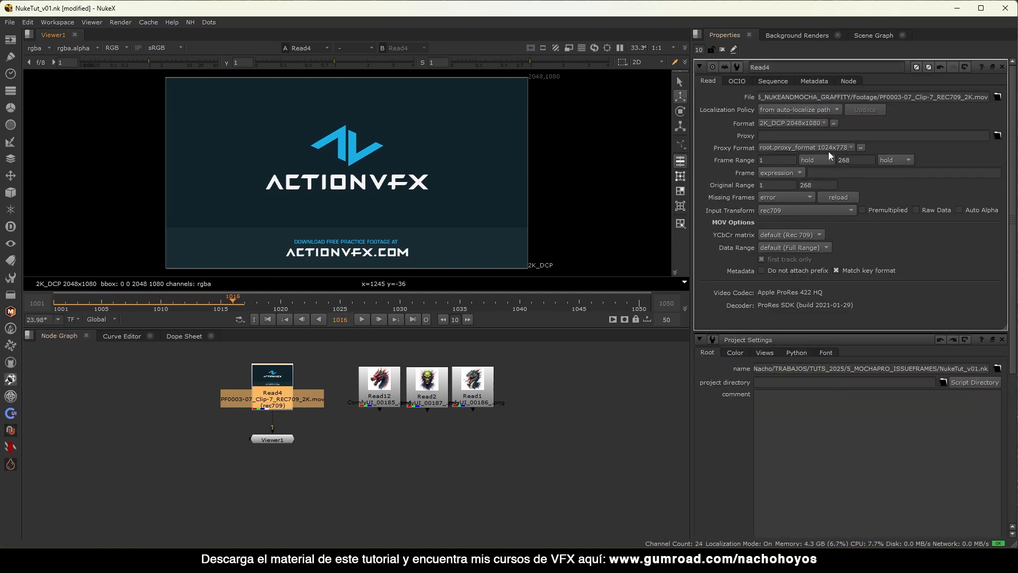
{"action": "left_click_drag", "start_coordinate": [261, 442], "coordinate": [260, 454]}
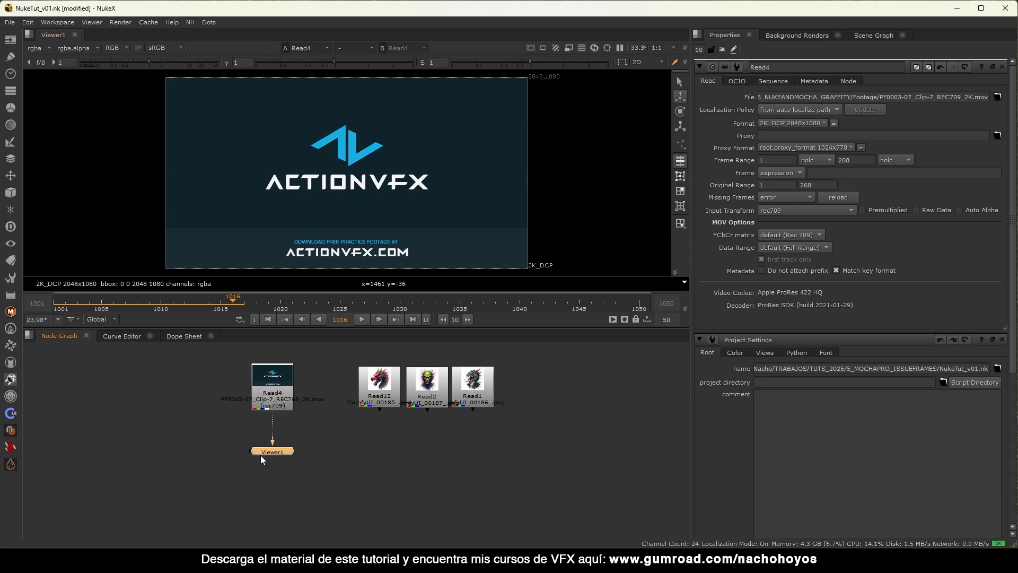
Add a Retime node with custom input/output ranges and output start 1001.
{"action": "left_click", "coordinate": [291, 396]}
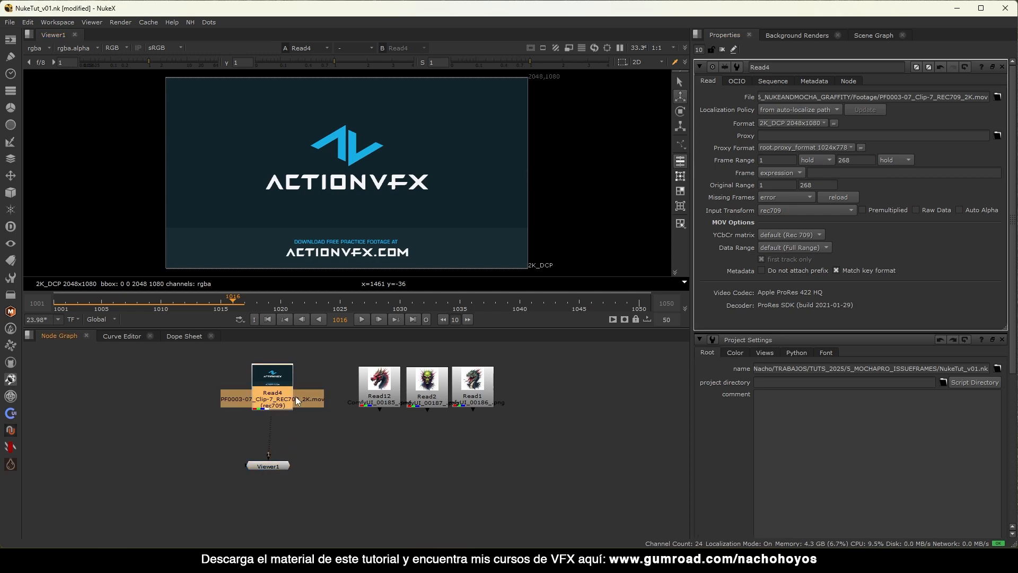
{"action": "key", "text": "Tab"}
{"action": "type", "text": "ret"}
{"action": "key", "text": "Return"}
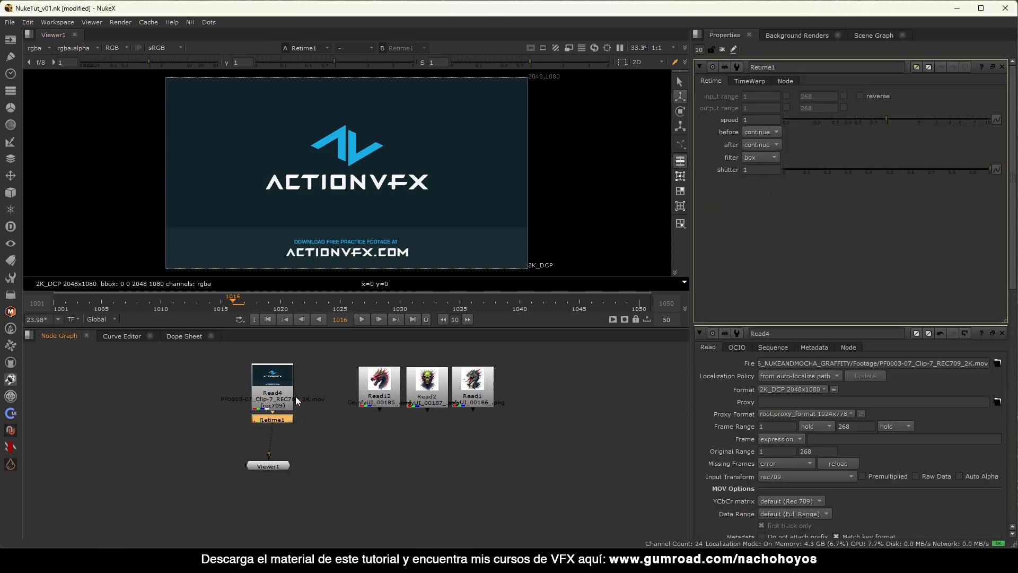
{"action": "left_click", "coordinate": [1003, 67]}
{"action": "left_click", "coordinate": [787, 96]}
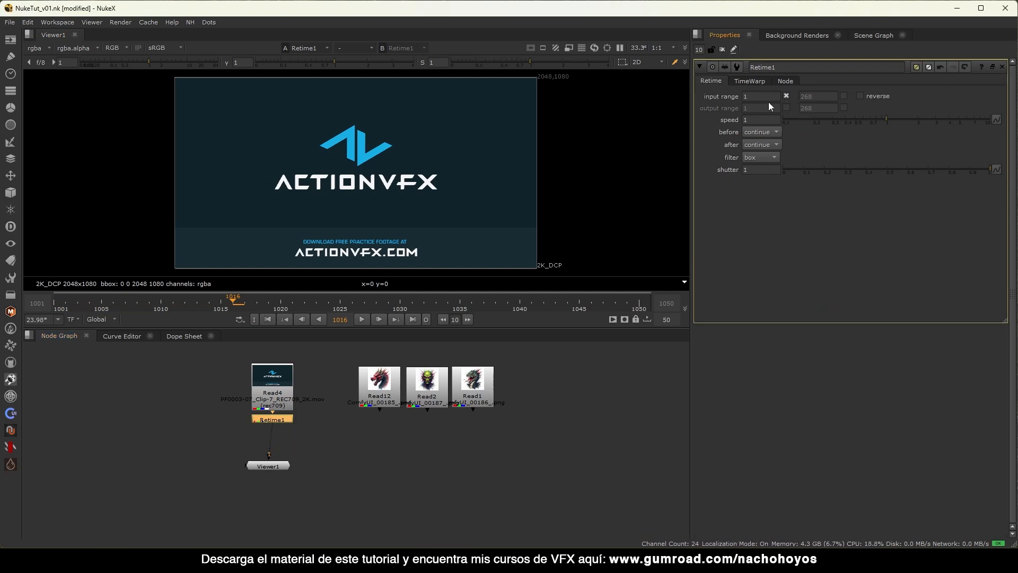
{"action": "left_click", "coordinate": [786, 107]}
{"action": "left_click", "coordinate": [775, 109]}
{"action": "type", "text": "0"}
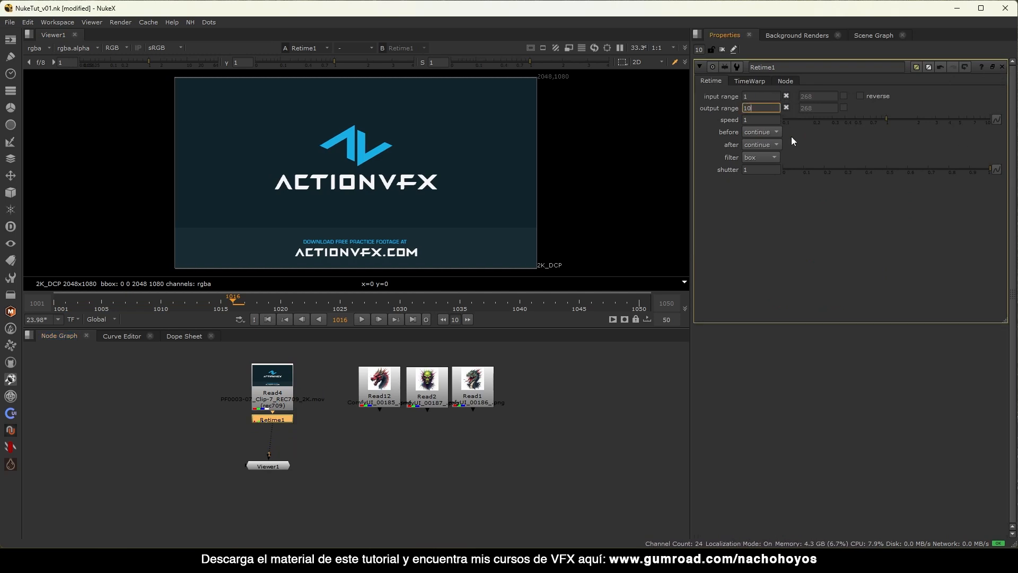
{"action": "type", "text": "01"}
{"action": "key", "text": "Return"}
Preview the retime around frame 1024, then set the input start frame to 50.
{"action": "left_click", "coordinate": [268, 319]}
{"action": "left_click", "coordinate": [361, 319]}
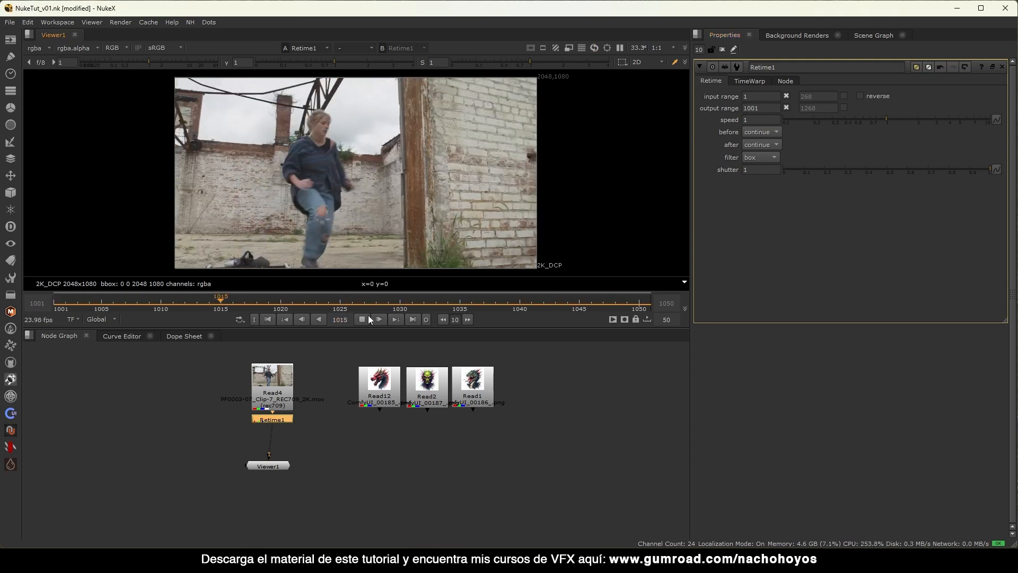
{"action": "left_click_drag", "start_coordinate": [227, 302], "coordinate": [334, 310]}
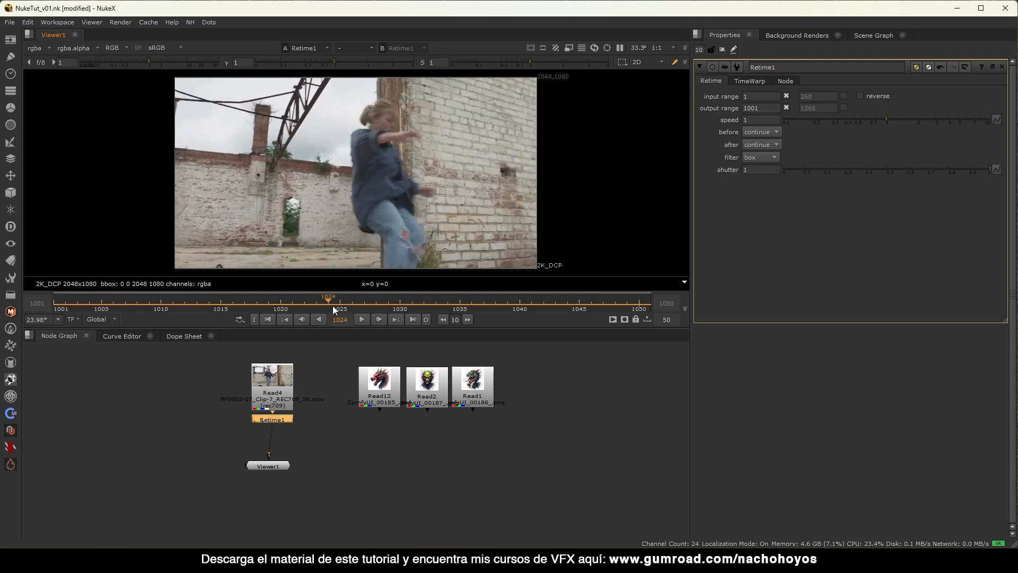
{"action": "left_click", "coordinate": [267, 319]}
{"action": "left_click", "coordinate": [764, 96]}
{"action": "type", "text": "0"}
{"action": "key", "text": "Up"}
{"action": "key", "text": "Up"}
{"action": "key", "text": "Up"}
{"action": "key", "text": "Up"}
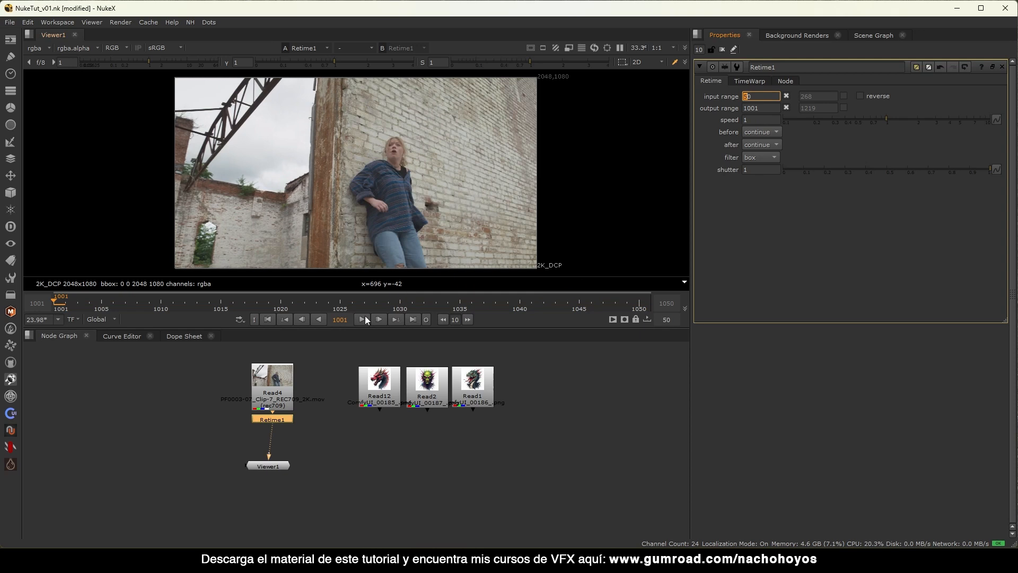
Play back the retimed shot, move the viewer node lower and check frame 1030.
{"action": "left_click", "coordinate": [364, 318]}
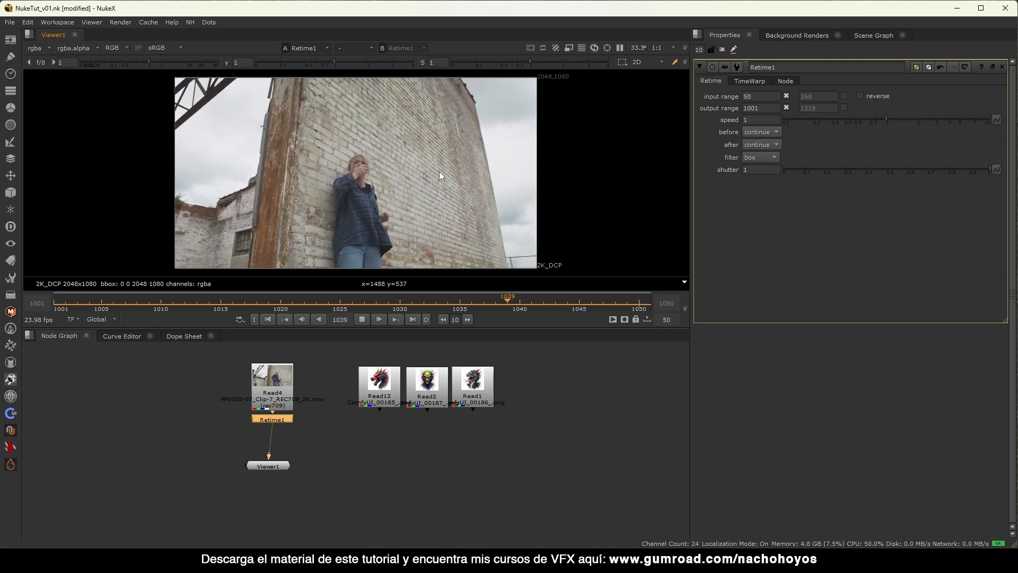
{"action": "left_click", "coordinate": [365, 319]}
{"action": "mouse_move", "coordinate": [311, 419]}
{"action": "left_mouse_down"}
{"action": "mouse_move", "coordinate": [568, 348]}
{"action": "mouse_move", "coordinate": [310, 421]}
{"action": "mouse_move", "coordinate": [323, 429]}
{"action": "left_mouse_up"}
{"action": "left_click_drag", "start_coordinate": [273, 469], "coordinate": [271, 484]}
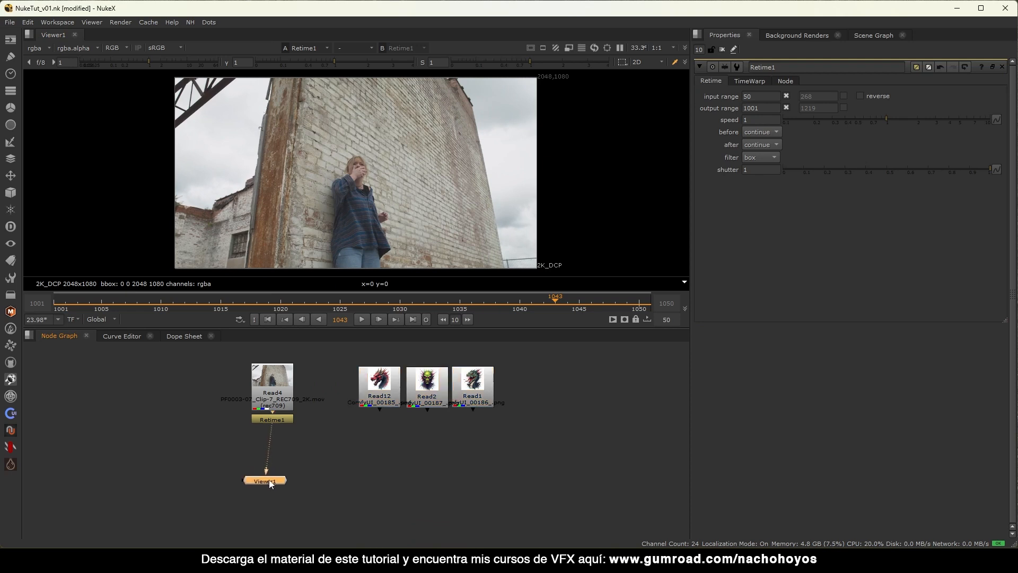
{"action": "mouse_move", "coordinate": [525, 303]}
{"action": "left_mouse_down"}
{"action": "mouse_move", "coordinate": [606, 297]}
{"action": "mouse_move", "coordinate": [159, 291]}
{"action": "mouse_move", "coordinate": [173, 303]}
{"action": "mouse_move", "coordinate": [581, 306]}
{"action": "mouse_move", "coordinate": [285, 299]}
{"action": "mouse_move", "coordinate": [531, 307]}
{"action": "left_mouse_up"}
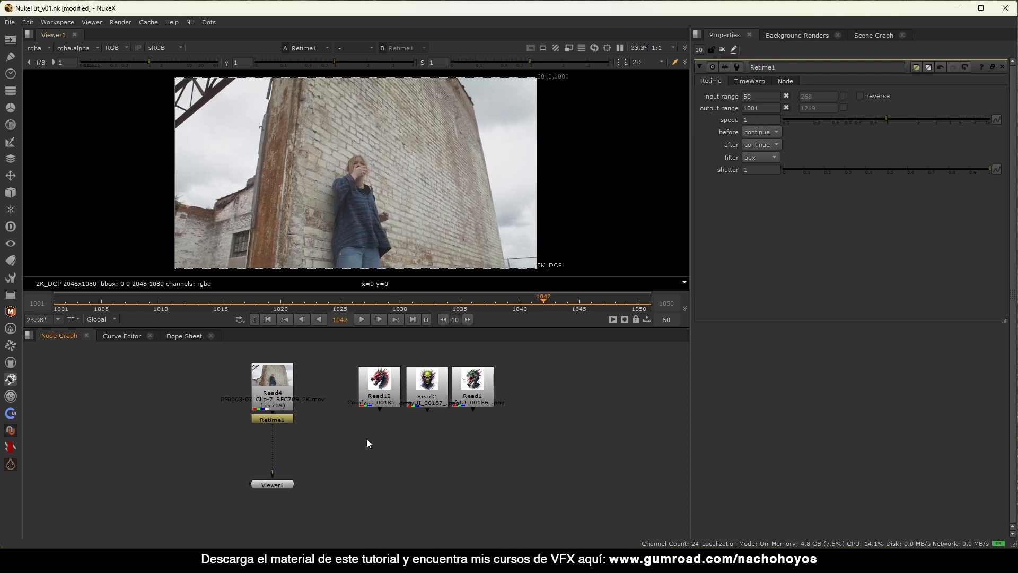
{"action": "key", "text": "s"}
{"action": "double_click", "coordinate": [273, 395]}
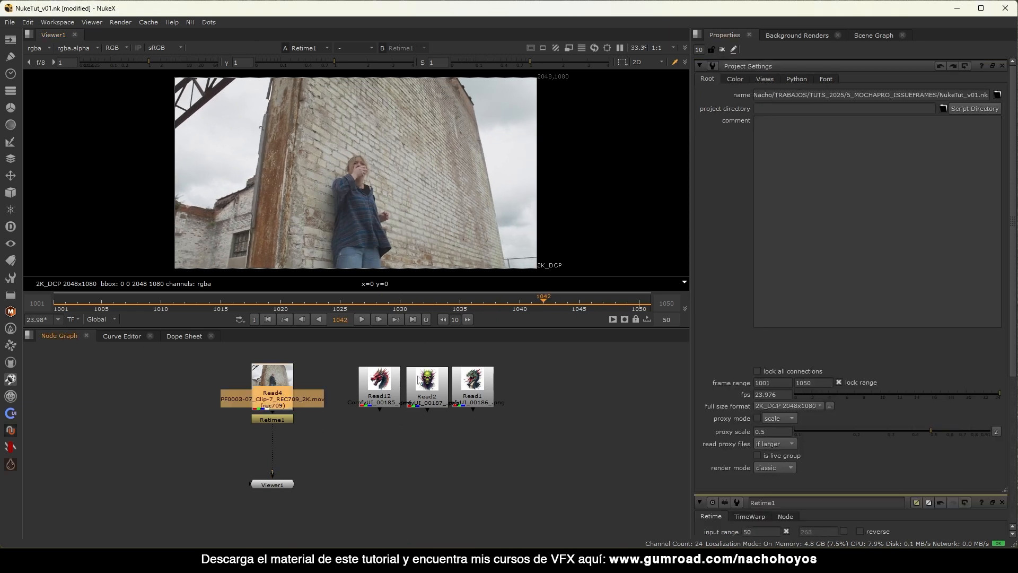
{"action": "left_click", "coordinate": [815, 81]}
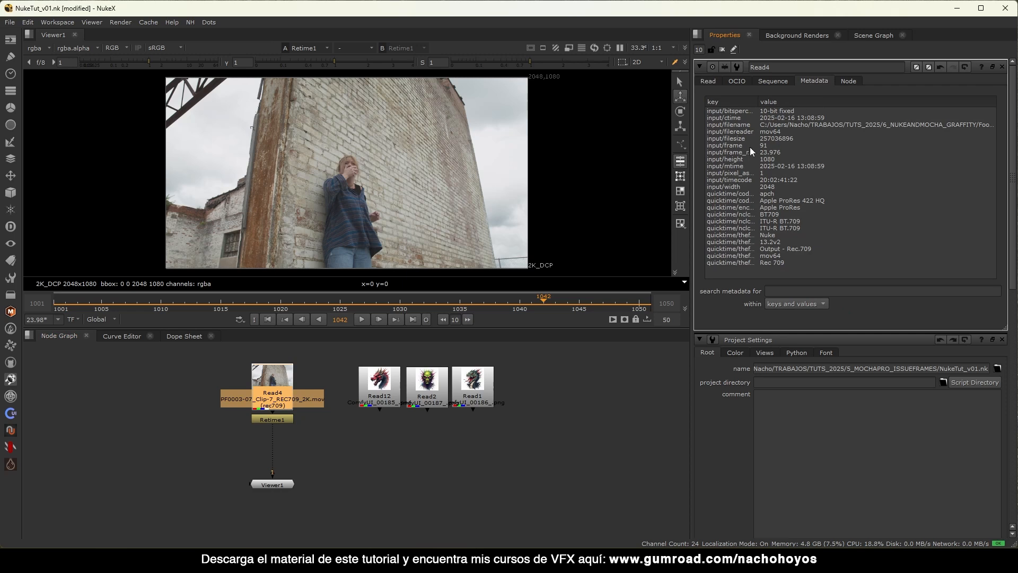
{"action": "left_click", "coordinate": [721, 49]}
{"action": "left_click", "coordinate": [372, 453]}
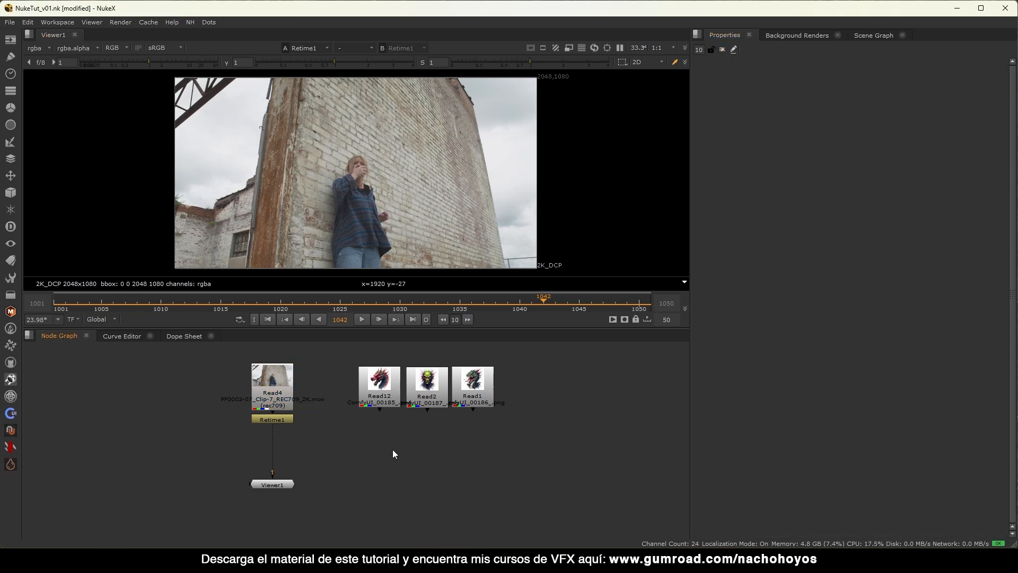
{"action": "key", "text": "s"}
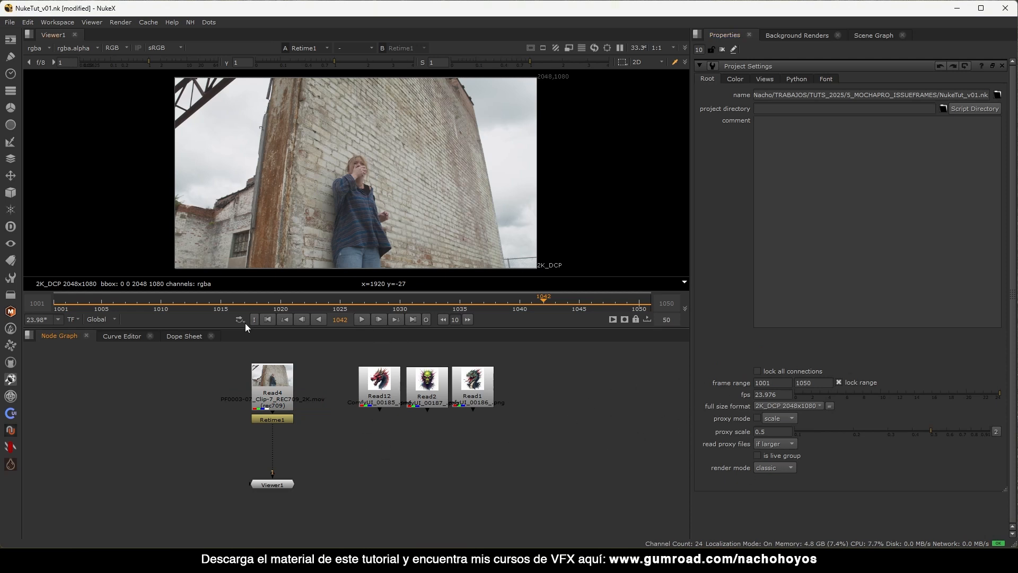
{"action": "left_click", "coordinate": [268, 320]}
{"action": "middle_click_drag", "start_coordinate": [385, 367], "coordinate": [357, 401]}
{"action": "left_click_drag", "start_coordinate": [496, 380], "coordinate": [165, 476]}
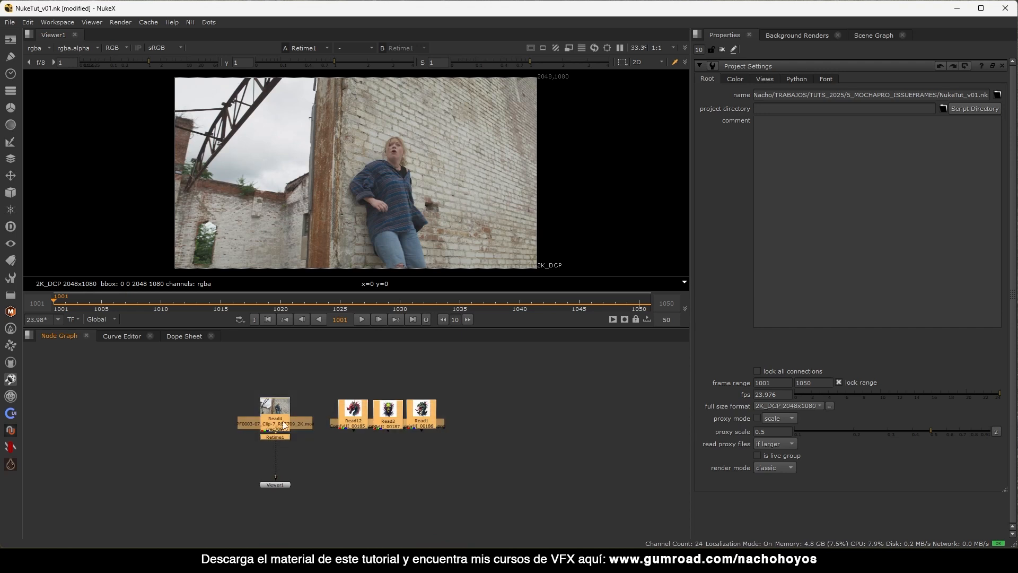
{"action": "scroll", "coordinate": [283, 390], "scroll_direction": "down", "scroll_amount": 2}
{"action": "left_click", "coordinate": [308, 405]}
{"action": "scroll", "coordinate": [311, 405], "scroll_direction": "up", "scroll_amount": 2}
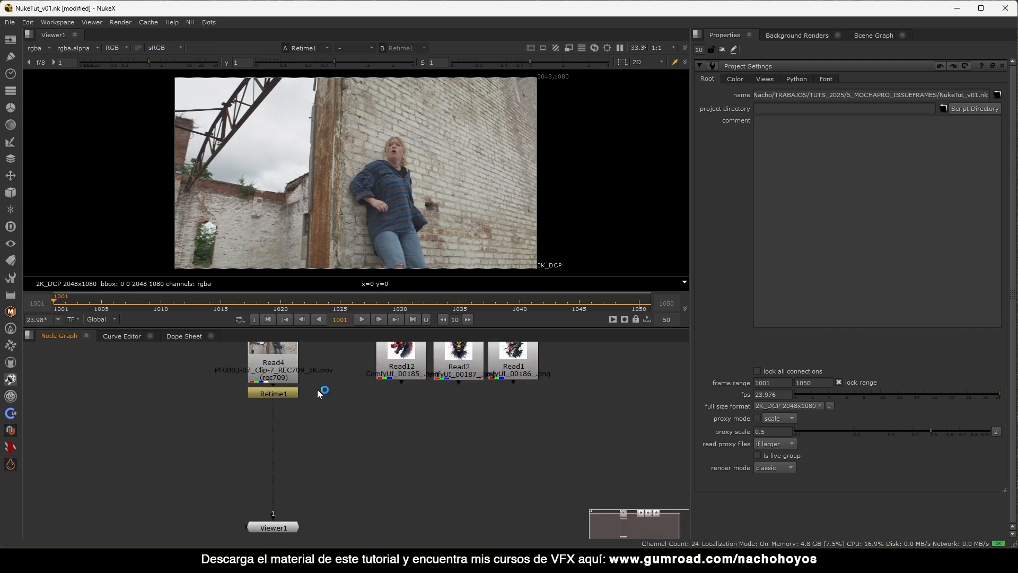
{"action": "scroll", "coordinate": [302, 409], "scroll_direction": "up", "scroll_amount": 1}
{"action": "middle_click_drag", "start_coordinate": [307, 413], "coordinate": [300, 421]}
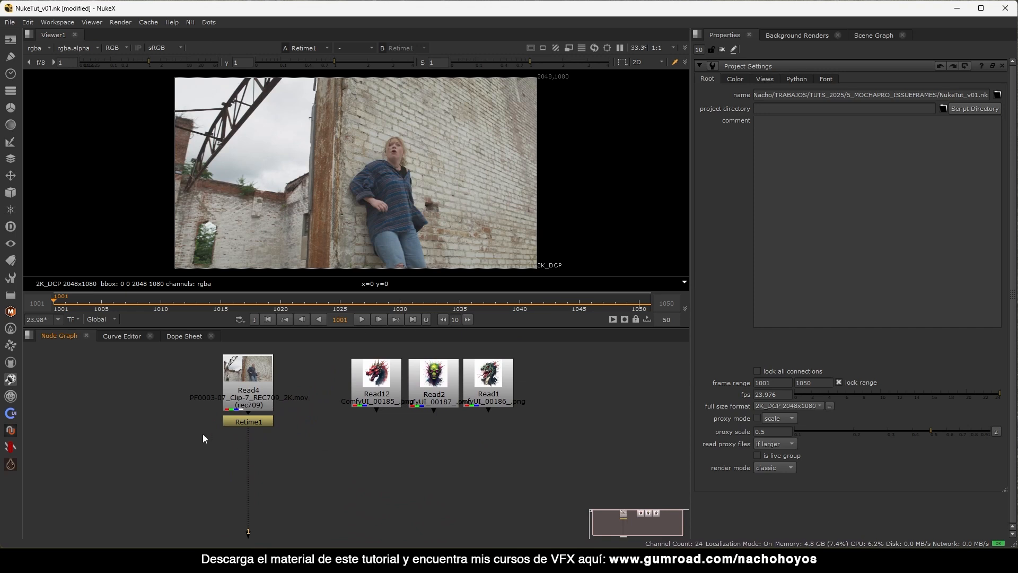
{"action": "middle_click_drag", "start_coordinate": [298, 435], "coordinate": [305, 438]}
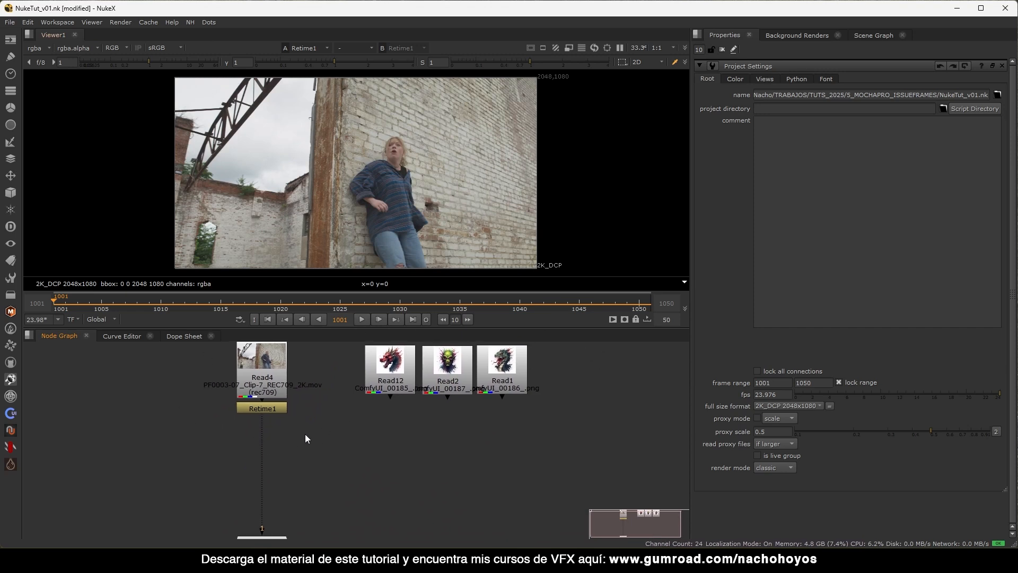
Create a Denoise node with its Source fed from the retimed plate and view it.
{"action": "key", "text": "Tab"}
{"action": "type", "text": "denois"}
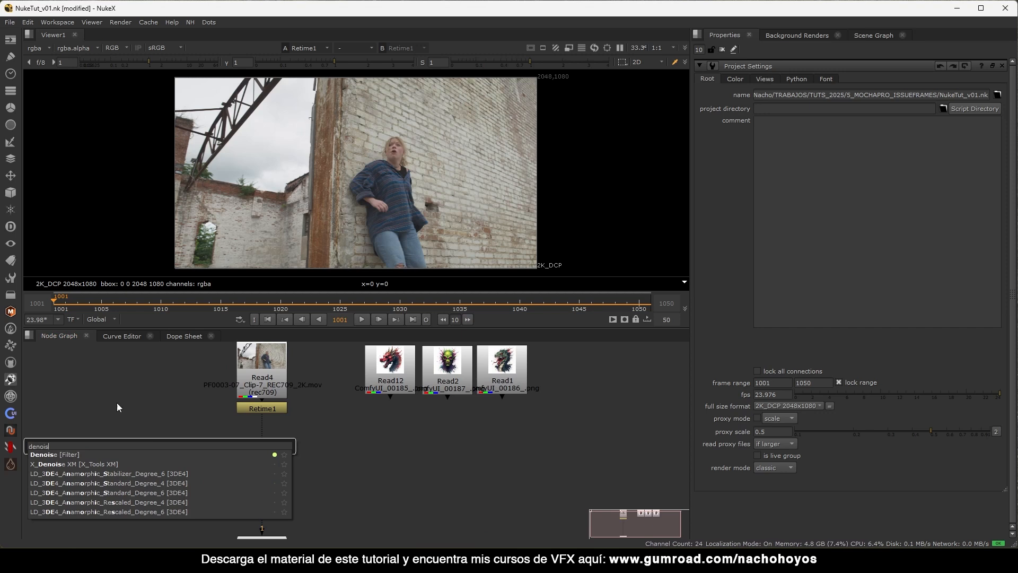
{"action": "left_click", "coordinate": [69, 455]}
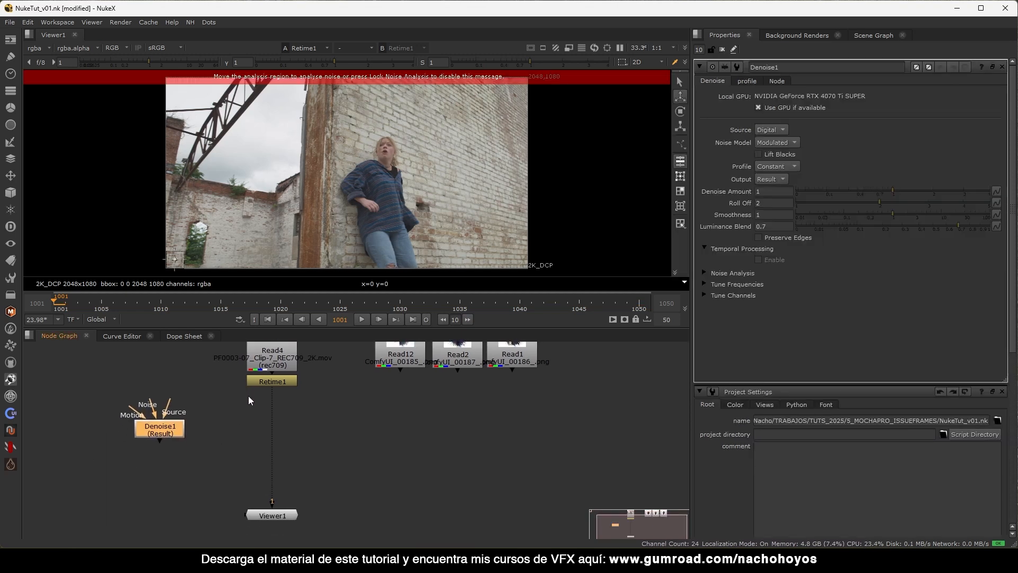
{"action": "left_click_drag", "start_coordinate": [165, 401], "coordinate": [266, 381]}
{"action": "left_click_drag", "start_coordinate": [162, 428], "coordinate": [166, 425]}
{"action": "key", "text": "1"}
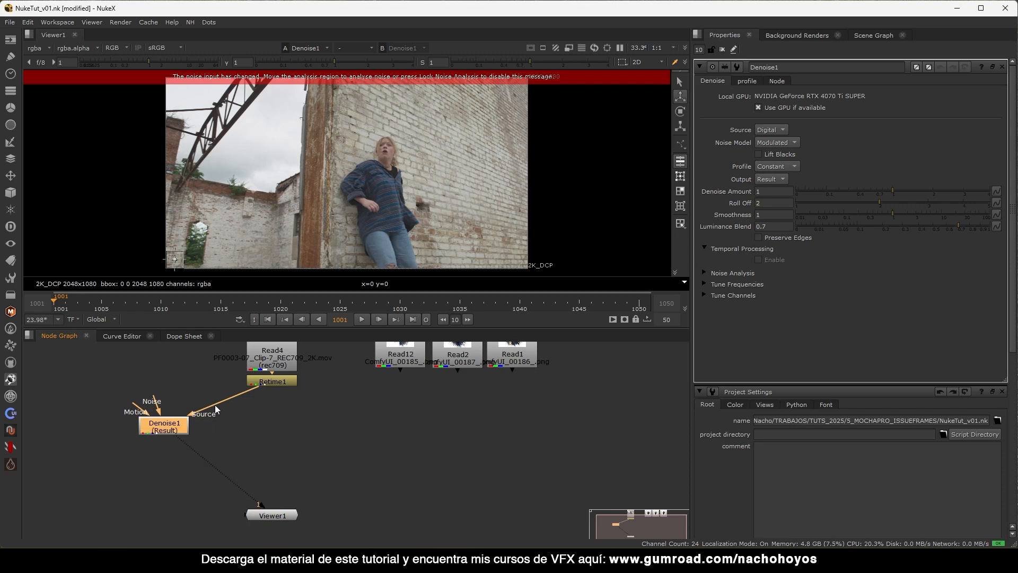
Enlarge the noise analysis region on the brick wall and raise Denoise Amount to 1.3.
{"action": "left_click_drag", "start_coordinate": [184, 251], "coordinate": [490, 123]}
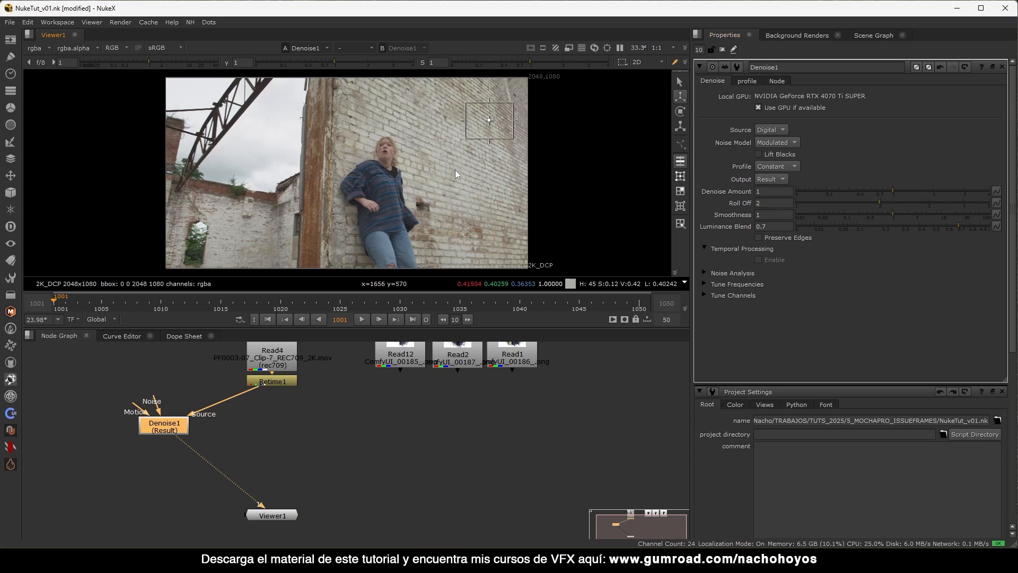
{"action": "scroll", "coordinate": [455, 169], "scroll_direction": "up", "scroll_amount": 6}
{"action": "scroll", "coordinate": [498, 143], "scroll_direction": "up", "scroll_amount": 2}
{"action": "middle_click_drag", "start_coordinate": [497, 141], "coordinate": [442, 162]}
{"action": "key", "text": "d"}
{"action": "key", "text": "d"}
{"action": "key", "text": "d"}
{"action": "key", "text": "d"}
{"action": "key", "text": "d"}
{"action": "key", "text": "d"}
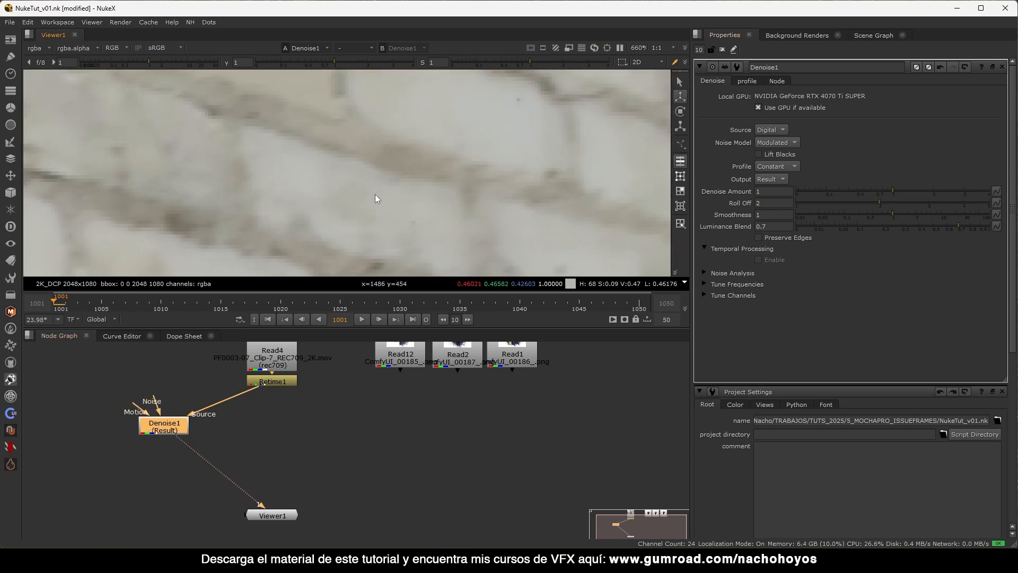
{"action": "key", "text": "f"}
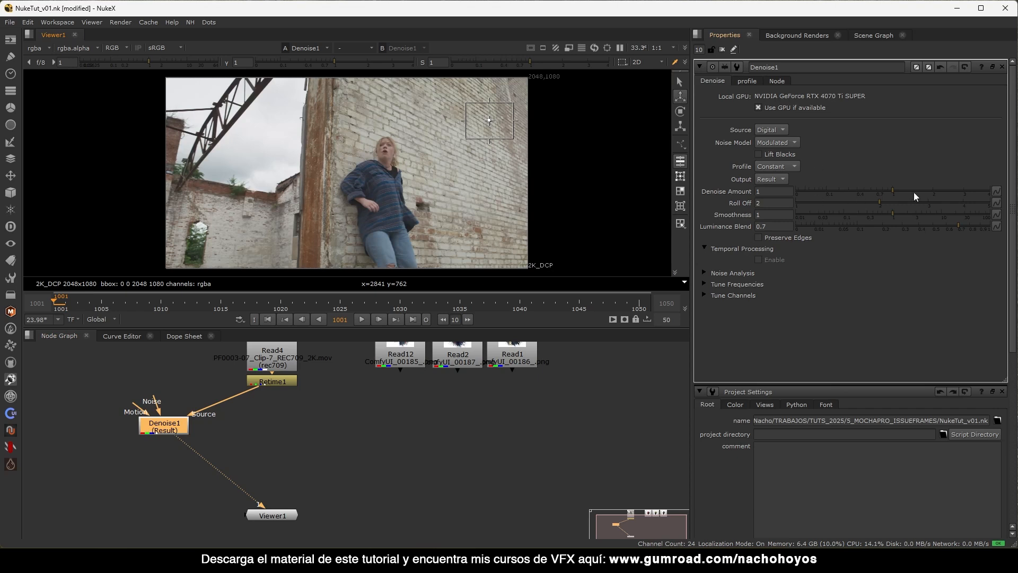
{"action": "left_click_drag", "start_coordinate": [897, 189], "coordinate": [903, 191]}
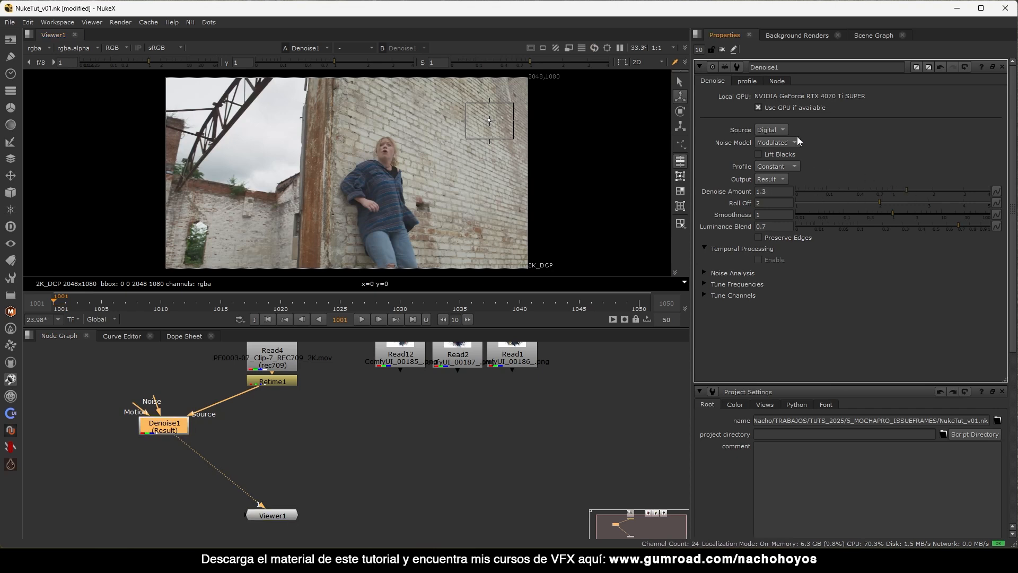
{"action": "left_click", "coordinate": [722, 49]}
Insert a Dot into Denoise1's Source pipe and tidy the graph around Viewer1.
{"action": "left_click_drag", "start_coordinate": [224, 401], "coordinate": [271, 425], "text": "ctrl"}
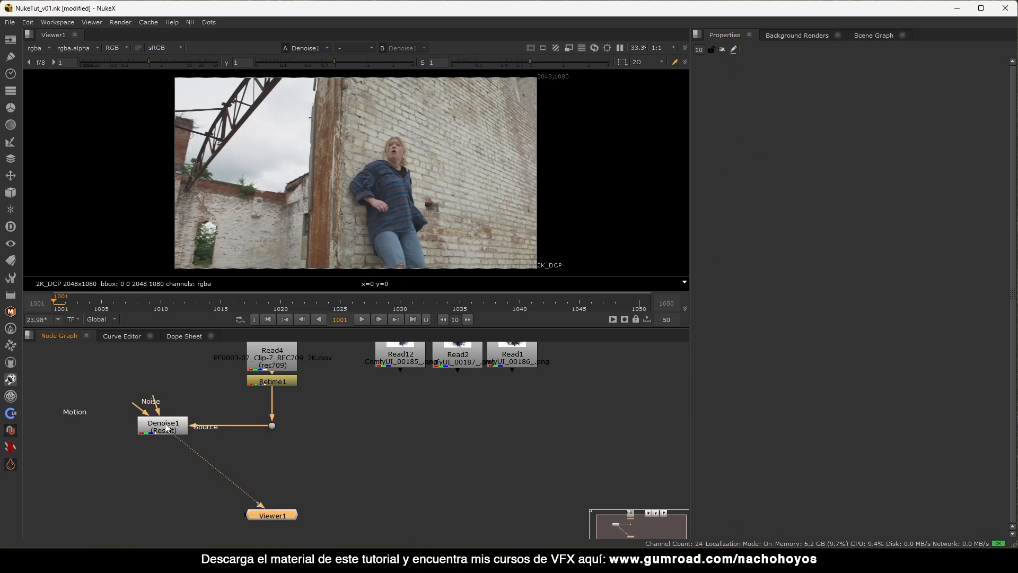
{"action": "double_click", "coordinate": [176, 431]}
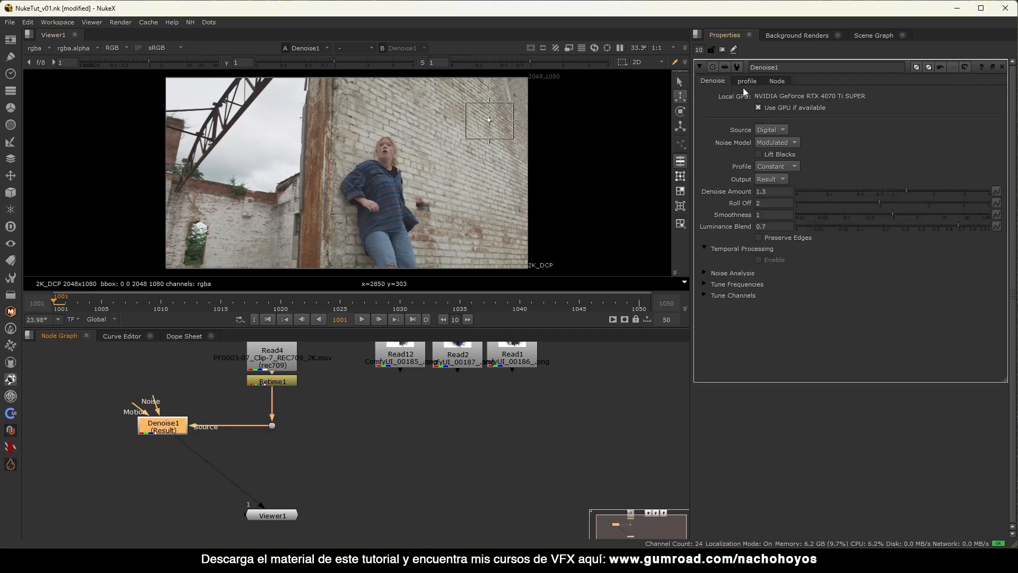
{"action": "left_click", "coordinate": [723, 50]}
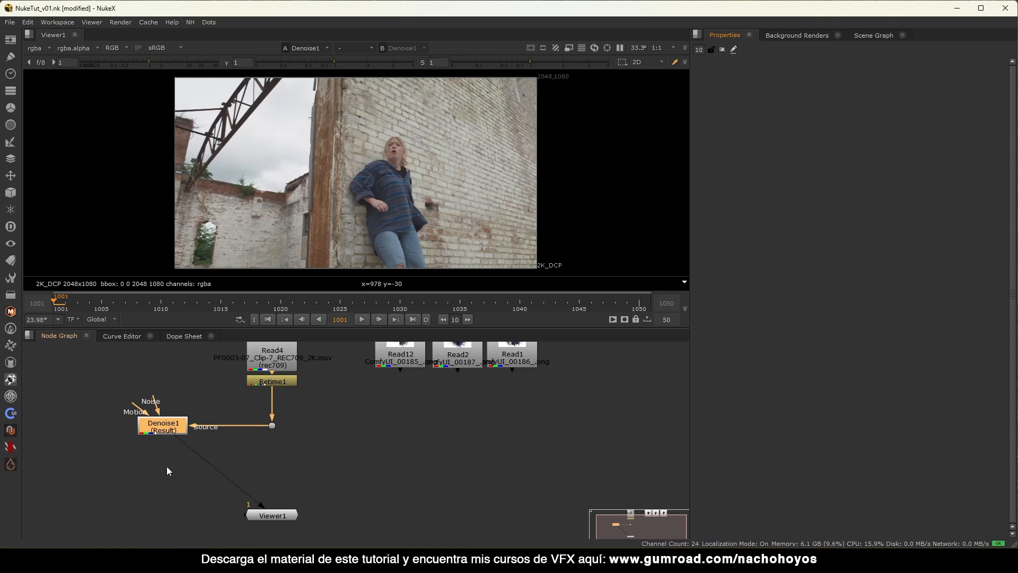
{"action": "middle_click_drag", "start_coordinate": [296, 399], "coordinate": [273, 425]}
{"action": "left_click_drag", "start_coordinate": [331, 372], "coordinate": [177, 397]}
{"action": "mouse_move", "coordinate": [165, 429]}
{"action": "middle_mouse_down"}
{"action": "mouse_move", "coordinate": [184, 407]}
{"action": "mouse_move", "coordinate": [160, 432]}
{"action": "middle_mouse_up"}
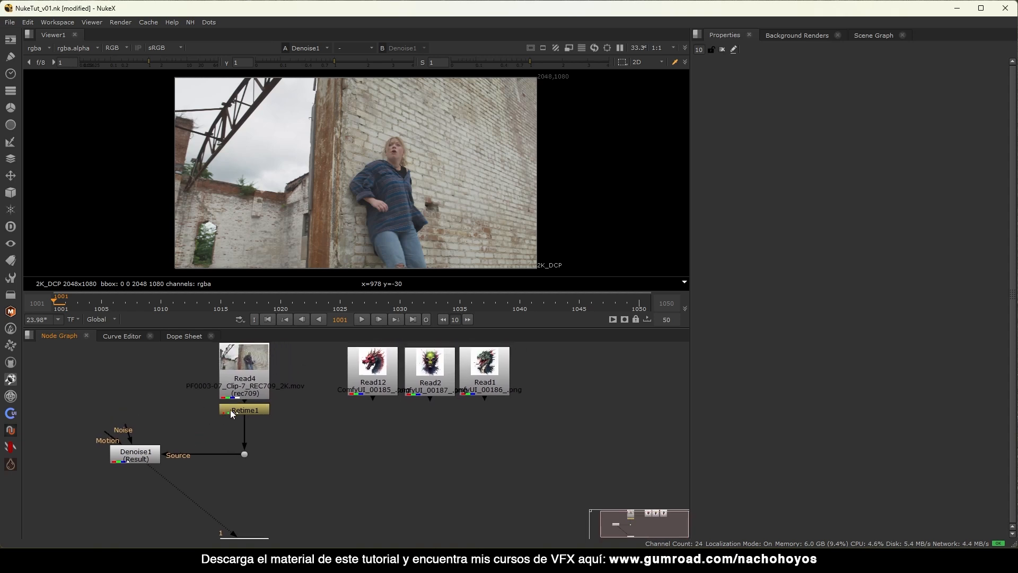
{"action": "left_click_drag", "start_coordinate": [326, 374], "coordinate": [166, 400]}
{"action": "middle_click_drag", "start_coordinate": [129, 490], "coordinate": [176, 453]}
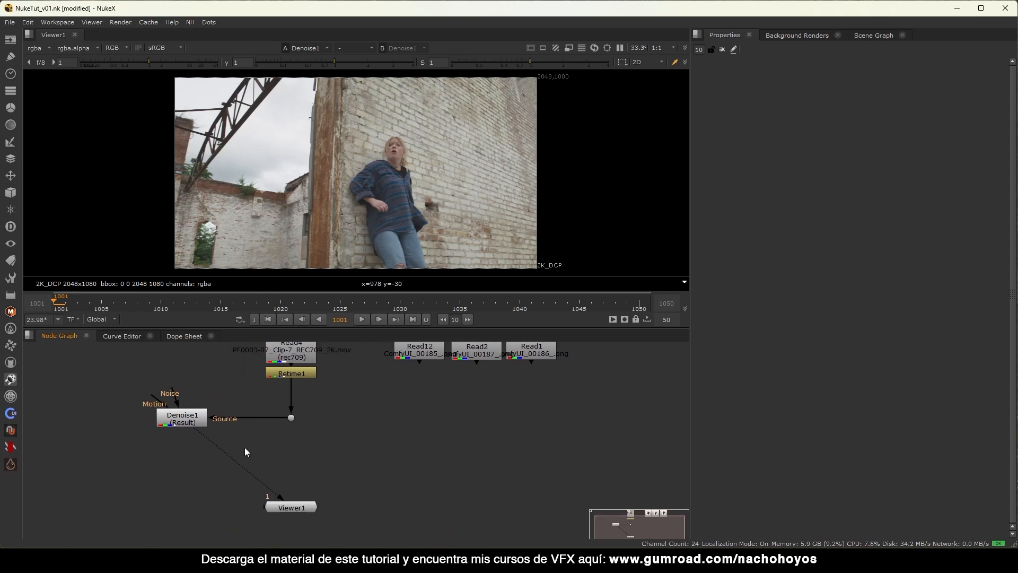
Attach a Write node to Denoise1 targeting PreRenders/Plate_DN_####.exr in a newly created folder.
{"action": "left_click", "coordinate": [189, 423]}
{"action": "key", "text": "w"}
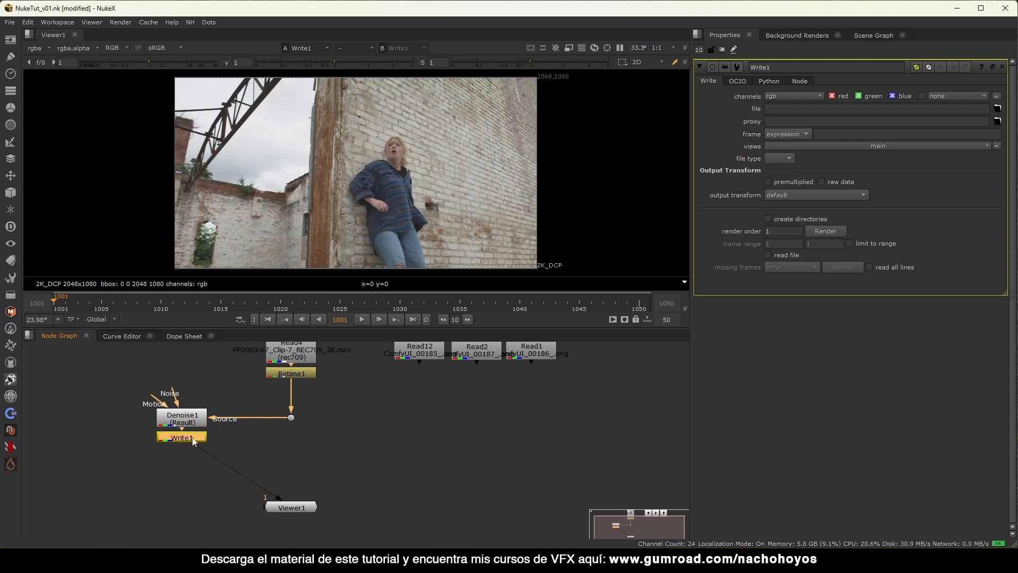
{"action": "left_click", "coordinate": [997, 109]}
{"action": "left_click", "coordinate": [275, 140]}
{"action": "type", "text": "P"}
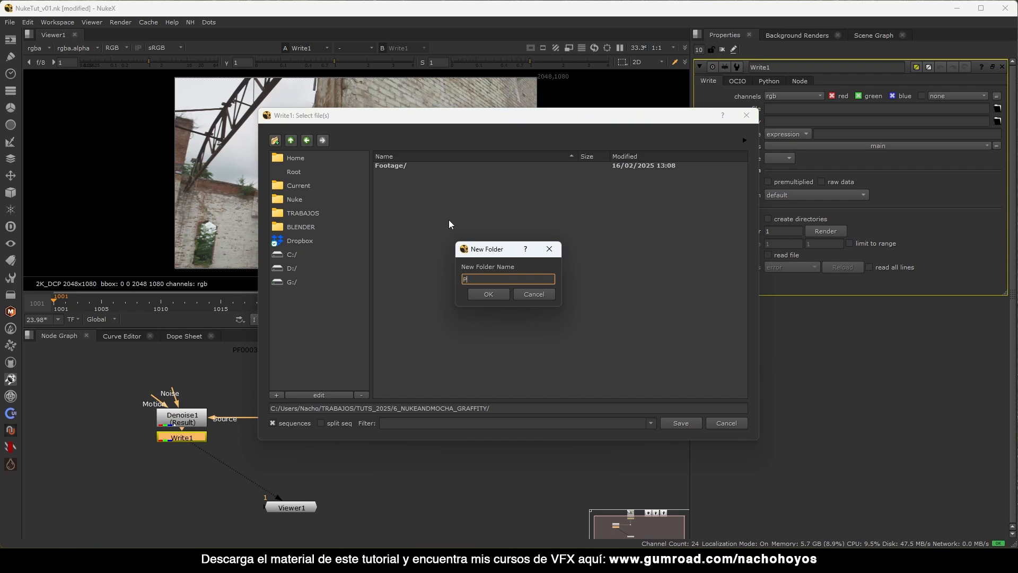
{"action": "type", "text": "reRenders"}
{"action": "key", "text": "Return"}
{"action": "left_click", "coordinate": [547, 408]}
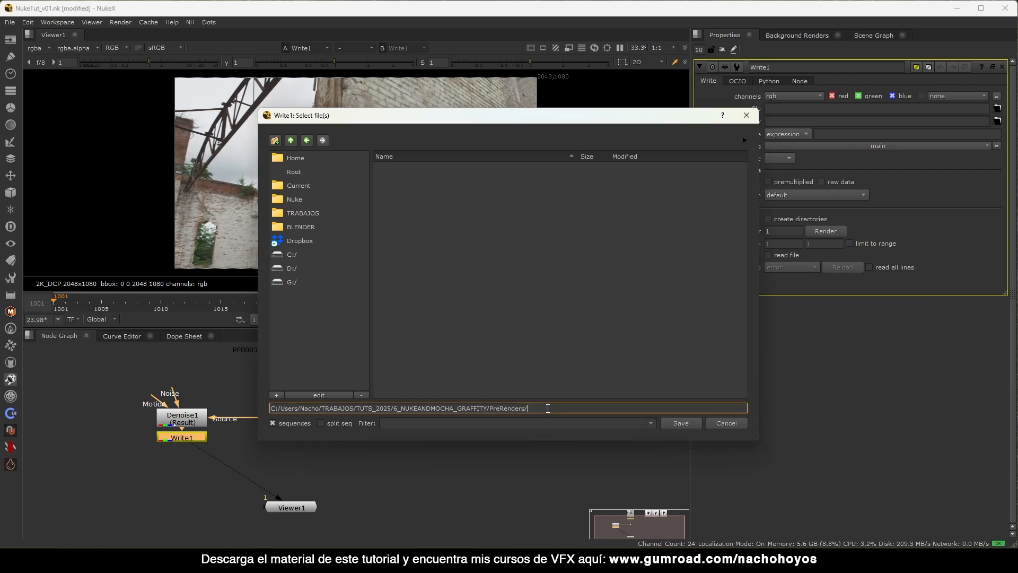
{"action": "type", "text": "Plate_DN_"}
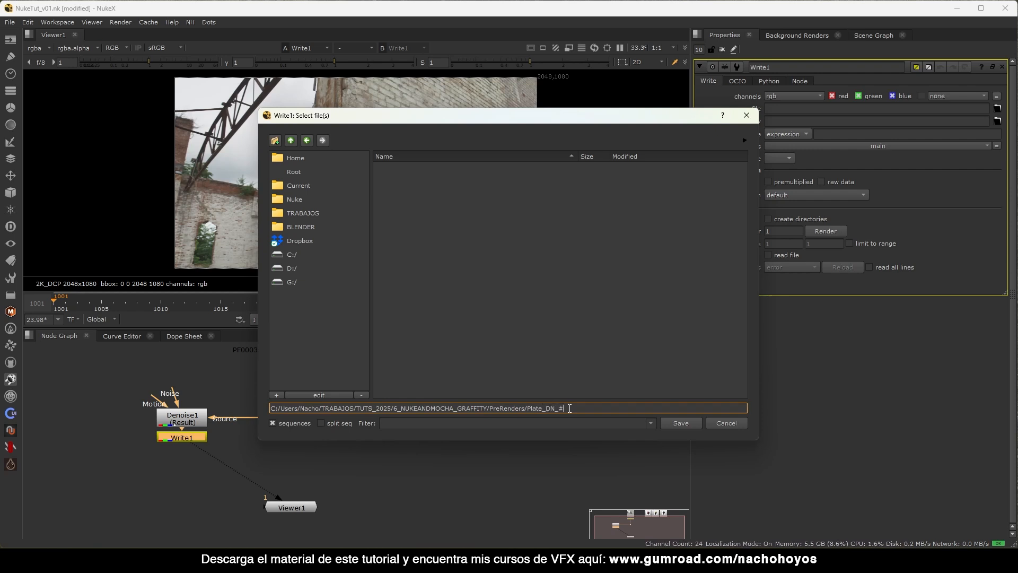
{"action": "type", "text": "####.exr"}
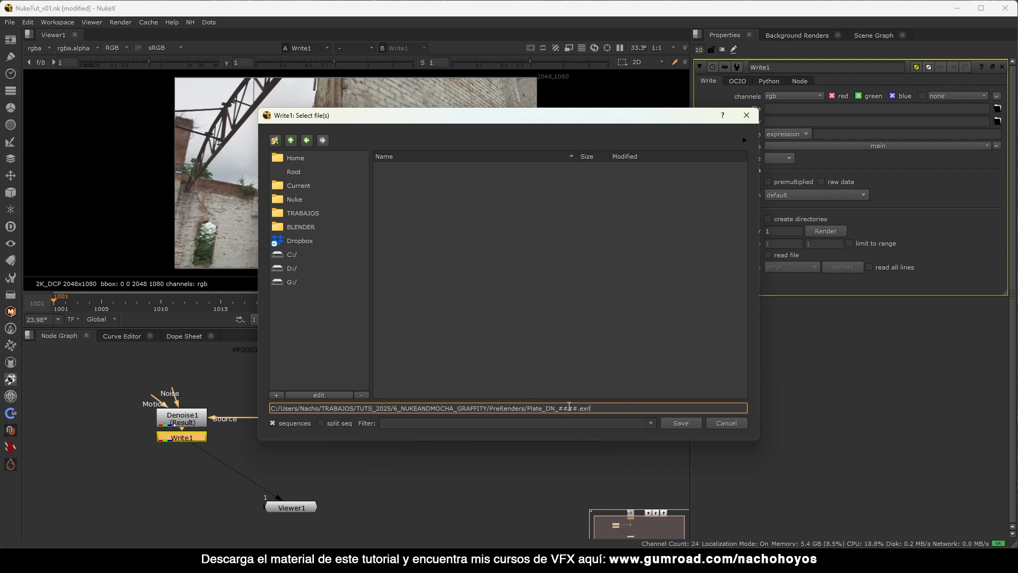
{"action": "left_click", "coordinate": [679, 423]}
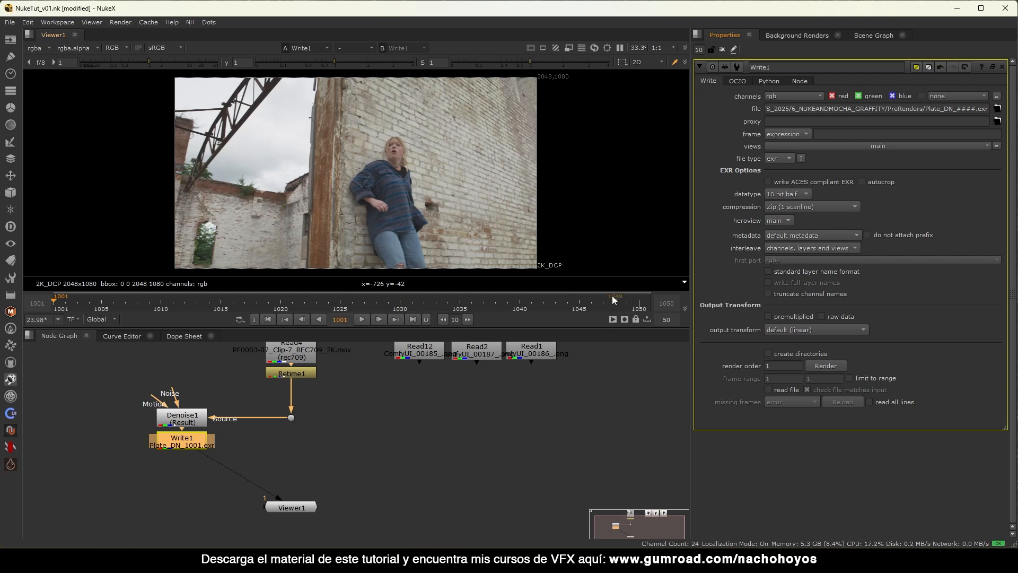
Set Write1's output transform to rec709.
{"action": "left_click", "coordinate": [301, 427]}
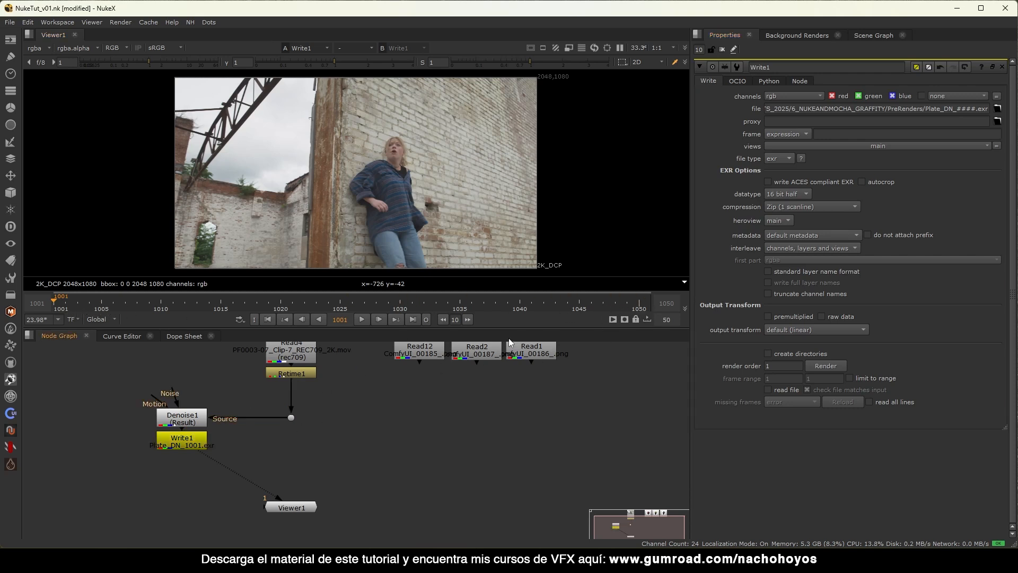
{"action": "left_click", "coordinate": [189, 441]}
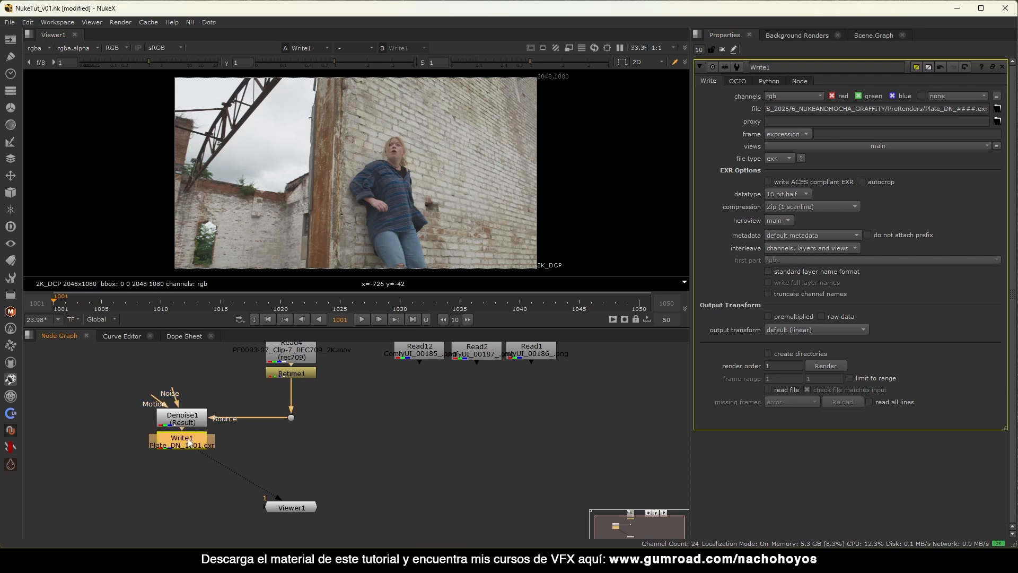
{"action": "left_click_drag", "start_coordinate": [194, 443], "coordinate": [211, 444]}
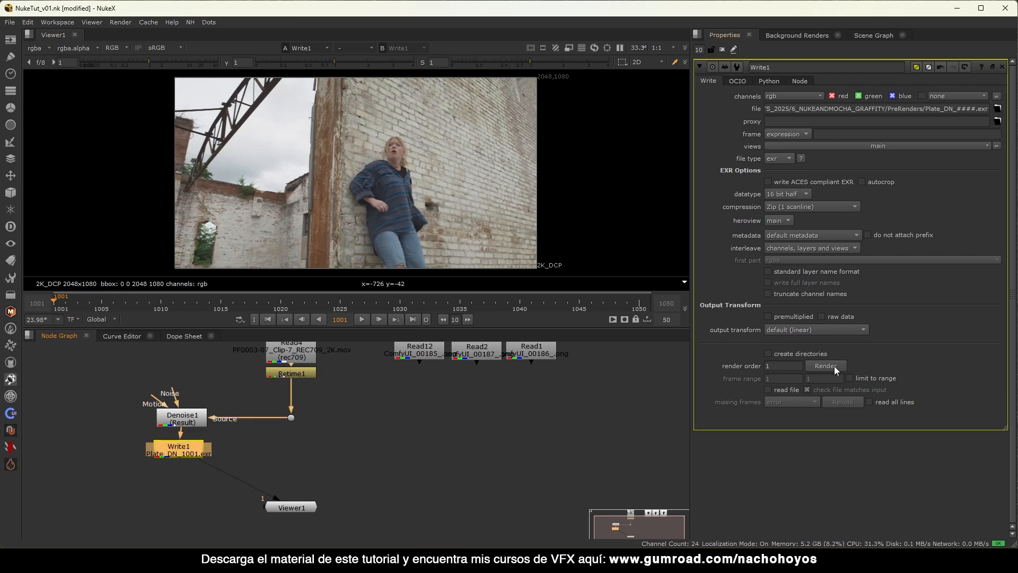
{"action": "left_click", "coordinate": [806, 330]}
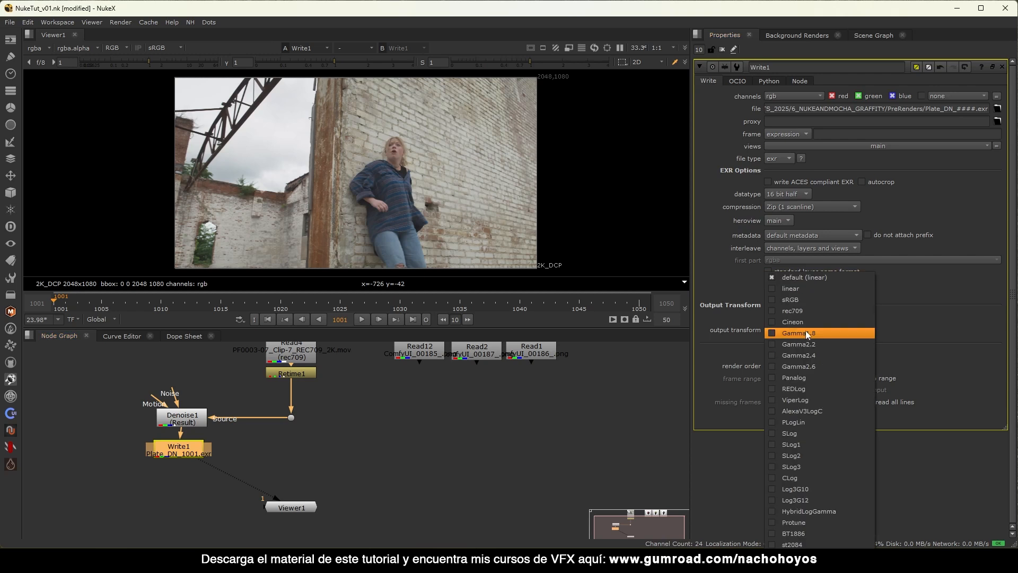
{"action": "left_click", "coordinate": [798, 310]}
Render Write1 for frames 1001–1050.
{"action": "middle_click_drag", "start_coordinate": [305, 364], "coordinate": [301, 377]}
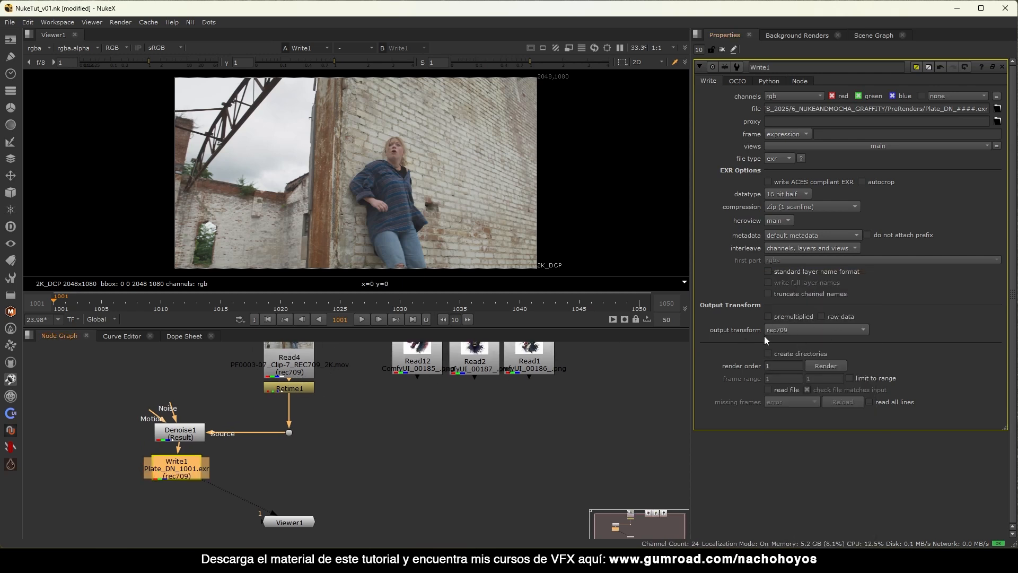
{"action": "left_click", "coordinate": [819, 368]}
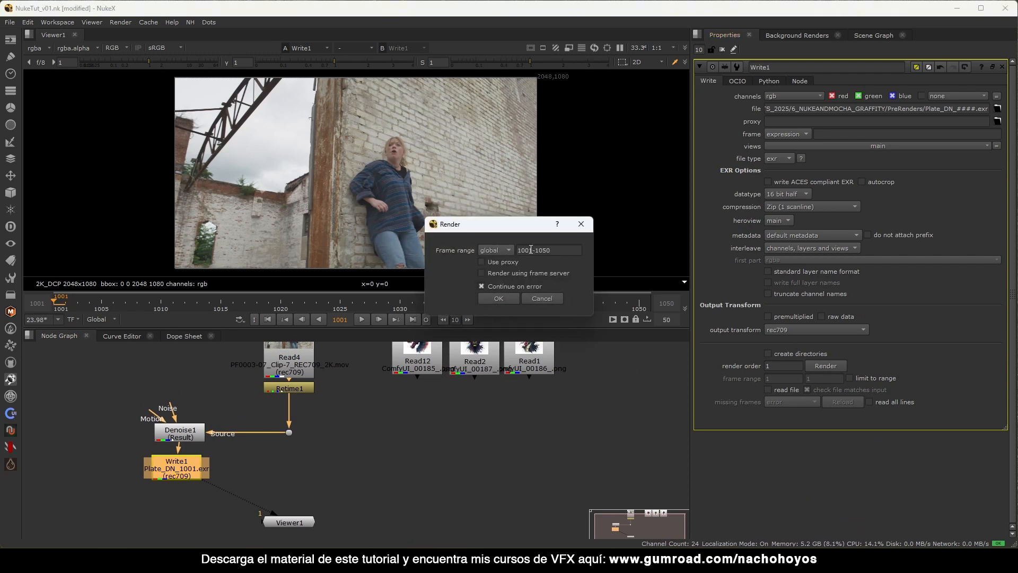
{"action": "left_click", "coordinate": [501, 298]}
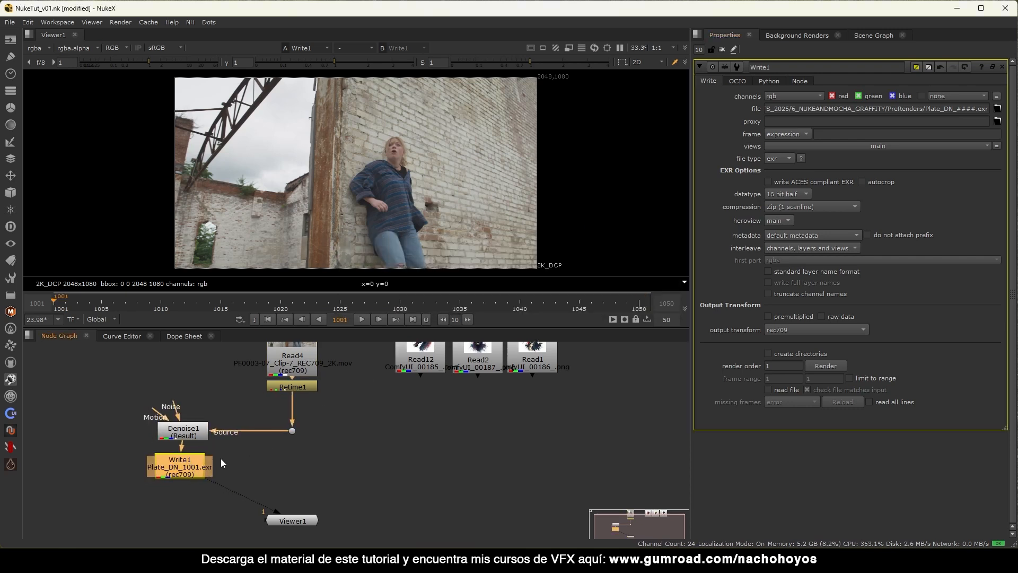
Read in the rendered Plate_DN_####.exr sequence as Read3 and compare it with Denoise1.
{"action": "key", "text": "r"}
{"action": "double_click", "coordinate": [450, 177]}
{"action": "left_click_drag", "start_coordinate": [244, 418], "coordinate": [218, 458]}
{"action": "scroll", "coordinate": [278, 419], "scroll_direction": "down", "scroll_amount": 2}
{"action": "key", "text": "2"}
{"action": "key", "text": "1"}
{"action": "left_click", "coordinate": [227, 382]}
{"action": "key", "text": "2"}
{"action": "key", "text": "1"}
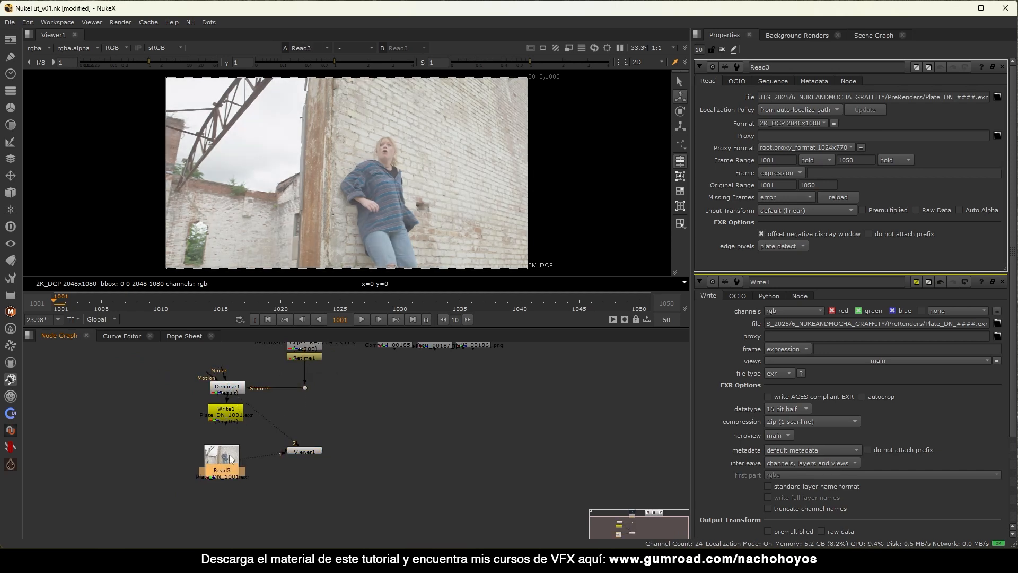
Interpret Read3 as rec709 and move Viewer1 down and to the right.
{"action": "left_click", "coordinate": [777, 211]}
{"action": "left_click", "coordinate": [790, 240]}
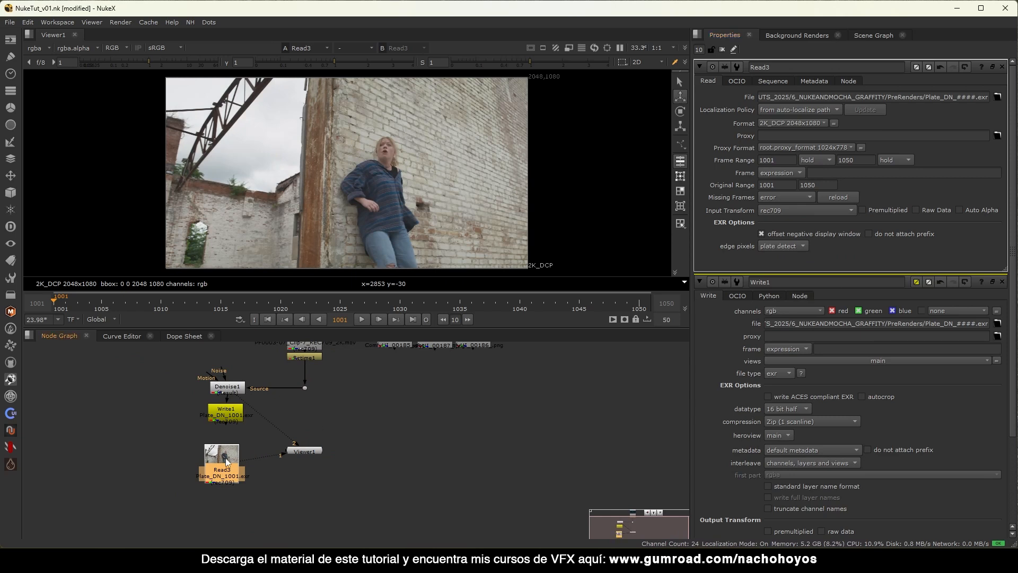
{"action": "left_click", "coordinate": [230, 387]}
{"action": "left_click", "coordinate": [313, 452]}
{"action": "key", "text": "2"}
{"action": "left_click_drag", "start_coordinate": [315, 452], "coordinate": [395, 492]}
{"action": "middle_click_drag", "start_coordinate": [282, 471], "coordinate": [329, 427]}
{"action": "left_click", "coordinate": [281, 424]}
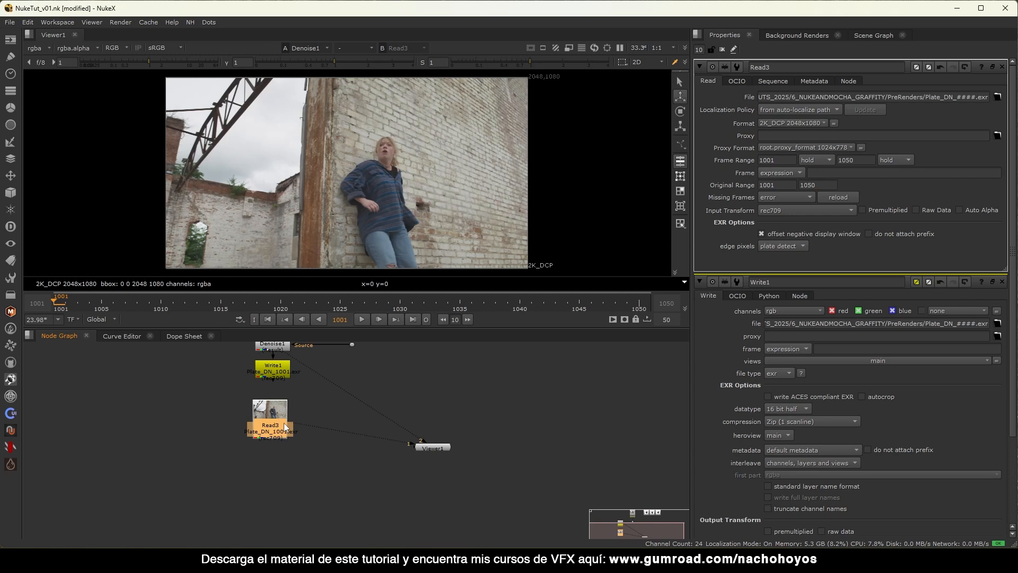
Create a Plate_DN stamp for the Read3 plate.
{"action": "key", "text": "F8"}
{"action": "type", "text": "Plate_"}
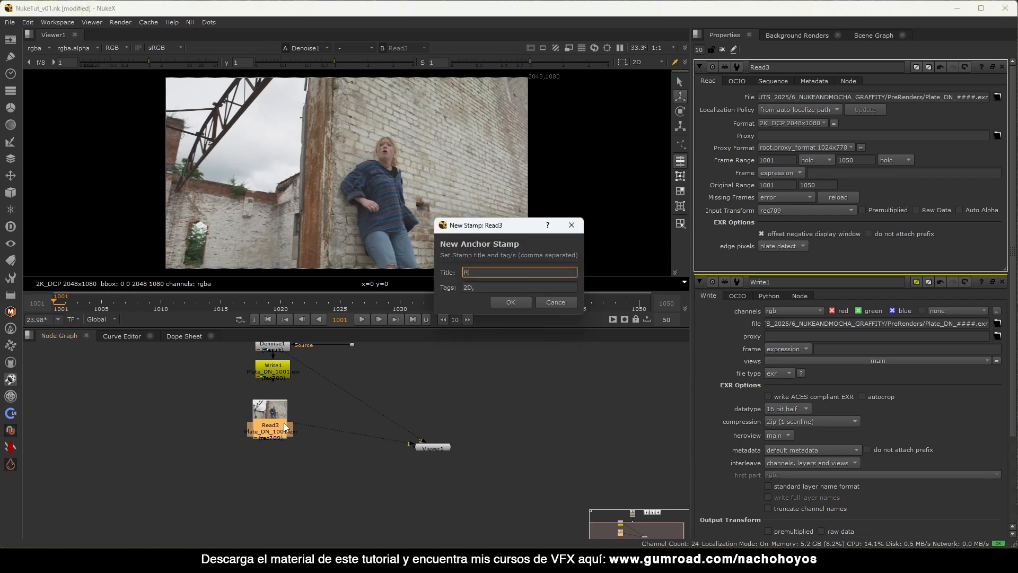
{"action": "key", "text": "Return"}
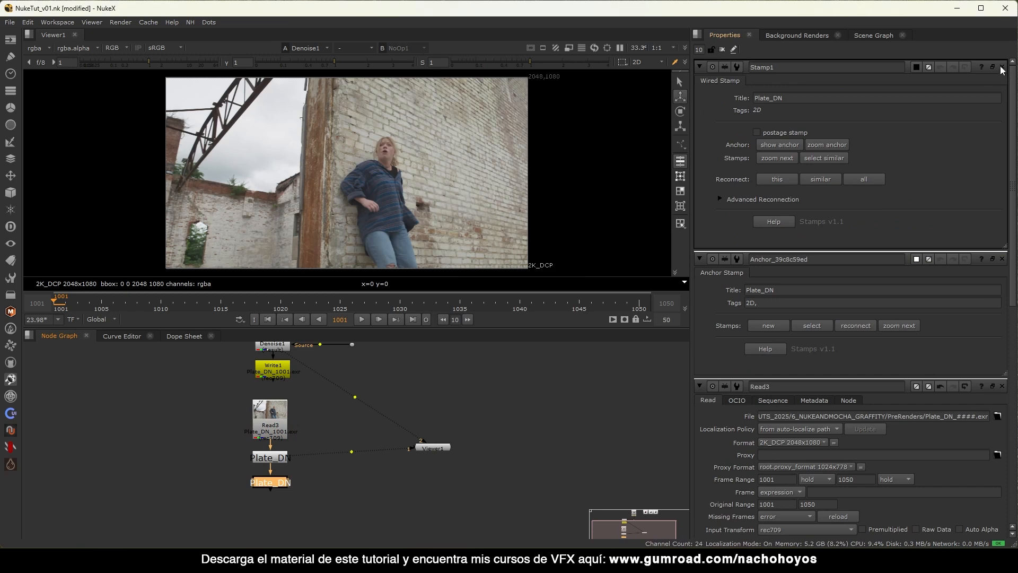
{"action": "left_click", "coordinate": [1002, 67], "text": "ctrl"}
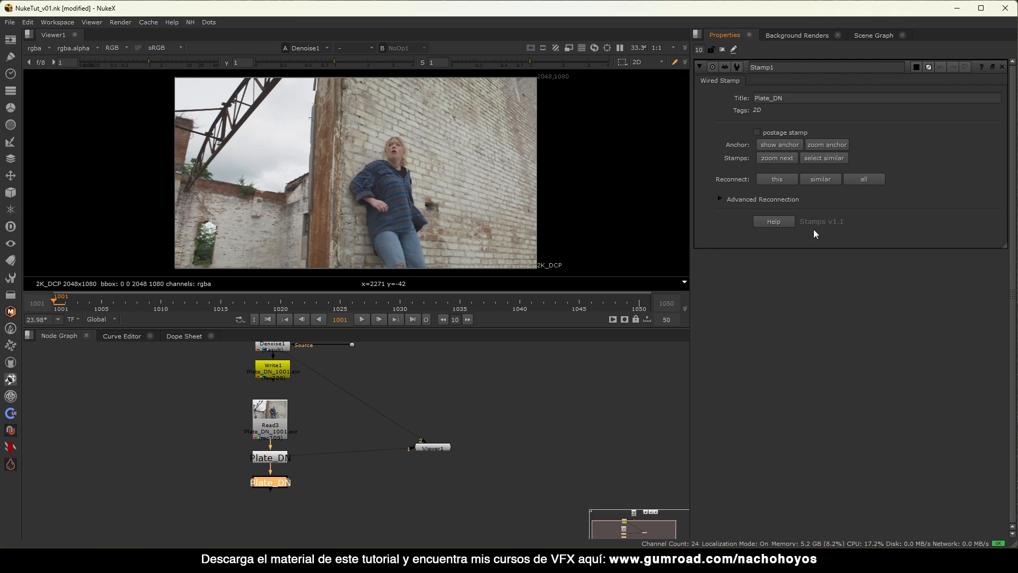
{"action": "middle_click_drag", "start_coordinate": [366, 394], "coordinate": [286, 440]}
{"action": "scroll", "coordinate": [310, 403], "scroll_direction": "down", "scroll_amount": 1}
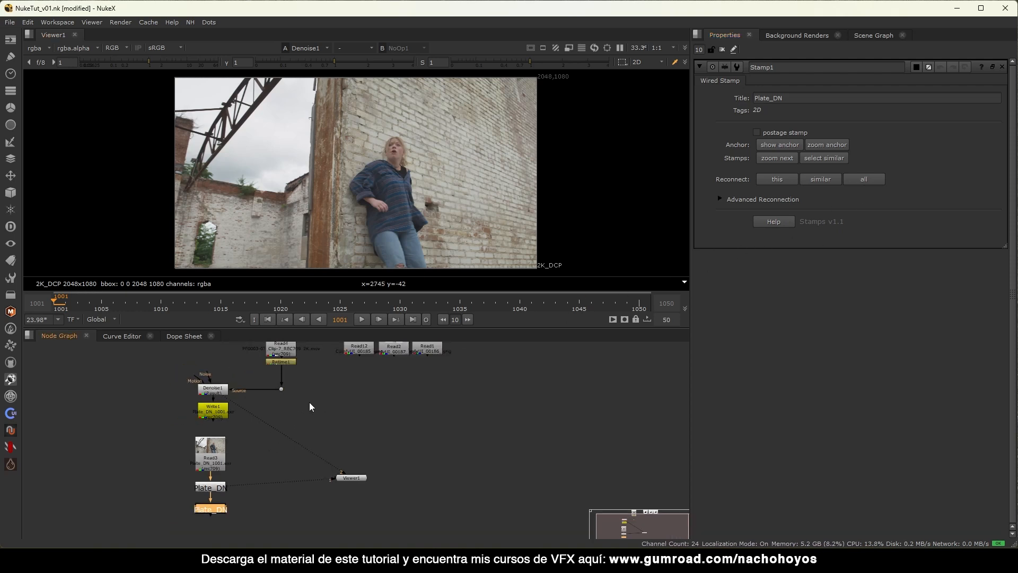
{"action": "left_click", "coordinate": [307, 395]}
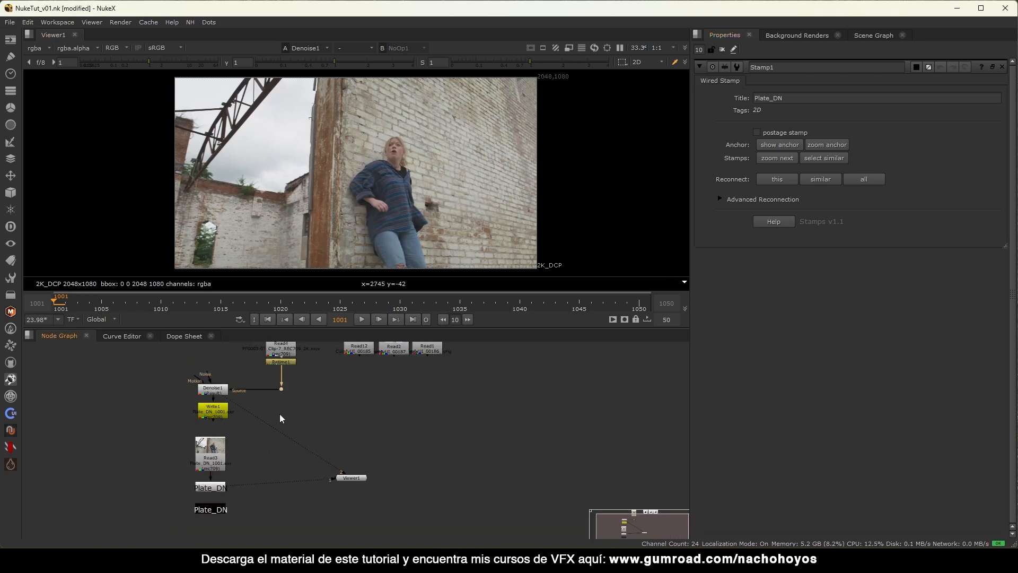
Stamp the raw plate dot as a Plate anchor and reconnect Denoise1's Source to it.
{"action": "left_click_drag", "start_coordinate": [244, 495], "coordinate": [215, 511]}
{"action": "left_click_drag", "start_coordinate": [318, 385], "coordinate": [280, 399]}
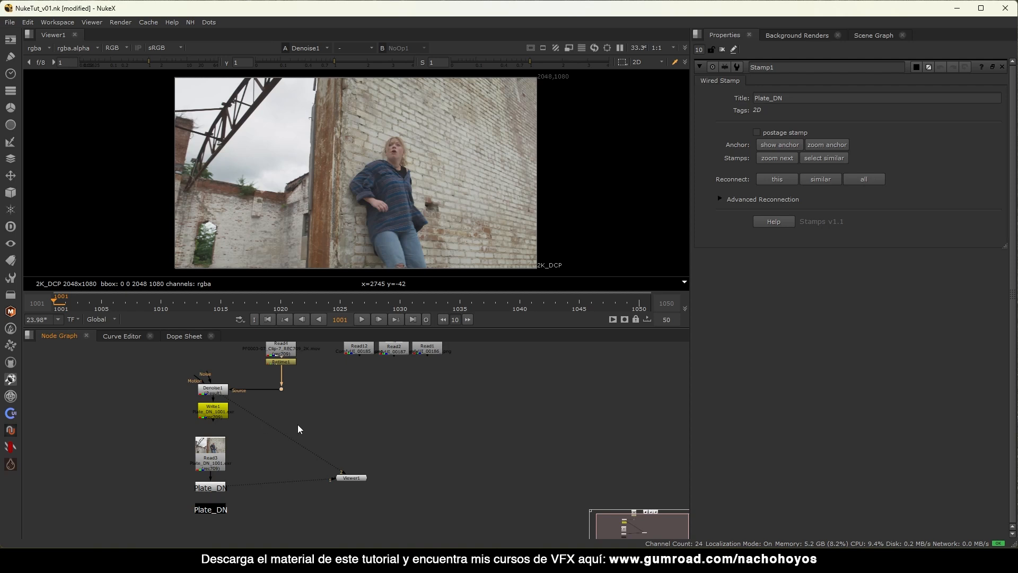
{"action": "key", "text": "F8"}
{"action": "type", "text": "Plate"}
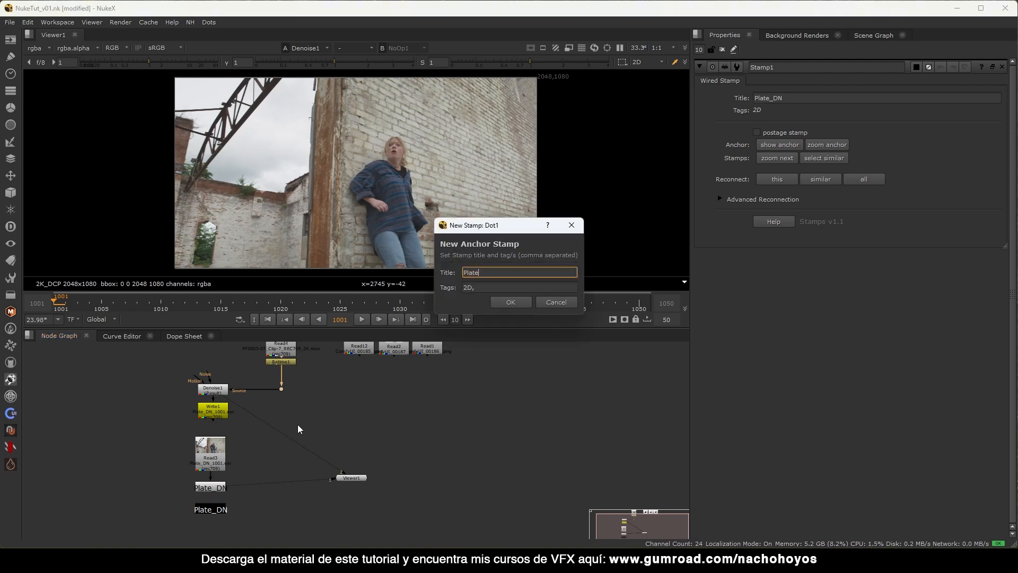
{"action": "key", "text": "Return"}
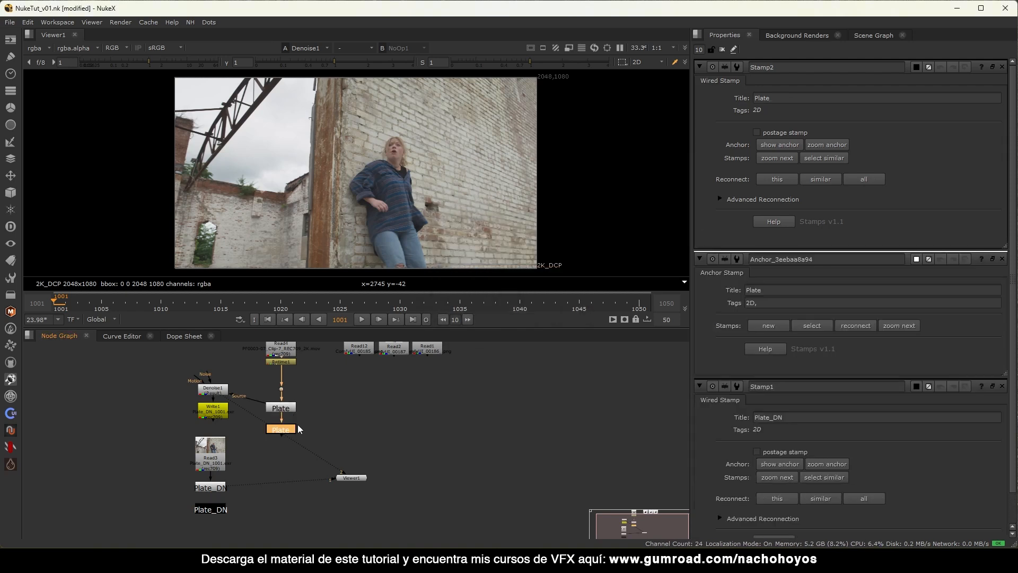
{"action": "left_click_drag", "start_coordinate": [266, 403], "coordinate": [275, 489]}
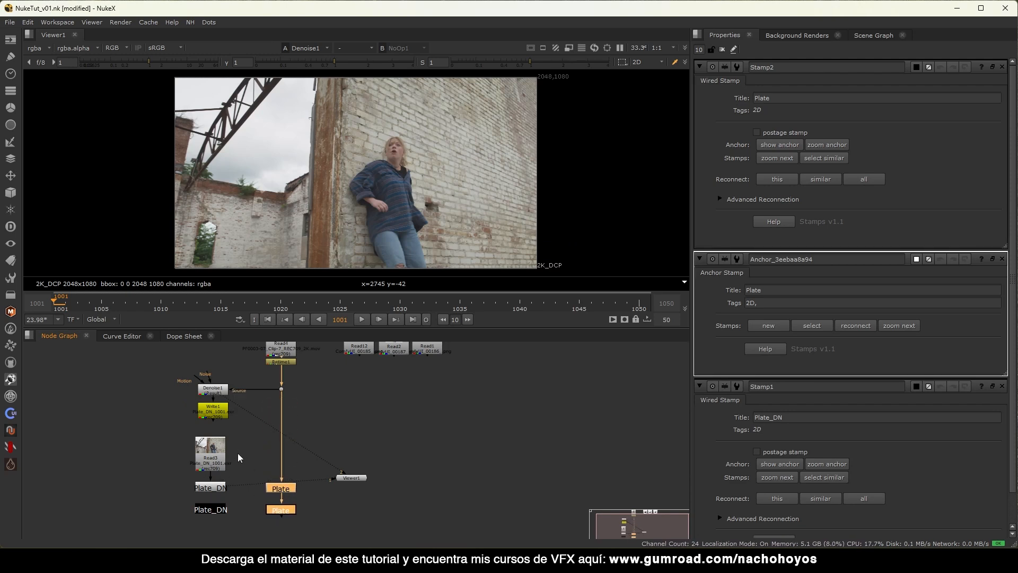
{"action": "scroll", "coordinate": [238, 456], "scroll_direction": "up", "scroll_amount": 3}
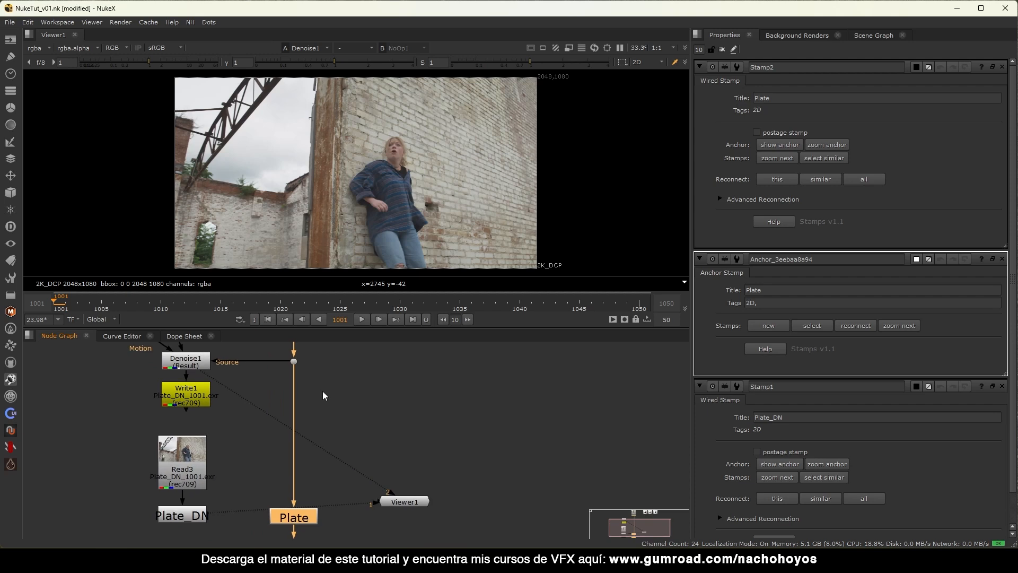
Duplicate Write1 as Write2 off the dot, removing DN_ so it writes Plate_####.exr.
{"action": "middle_click_drag", "start_coordinate": [323, 391], "coordinate": [308, 441]}
{"action": "left_click", "coordinate": [192, 444]}
{"action": "left_click", "coordinate": [300, 441]}
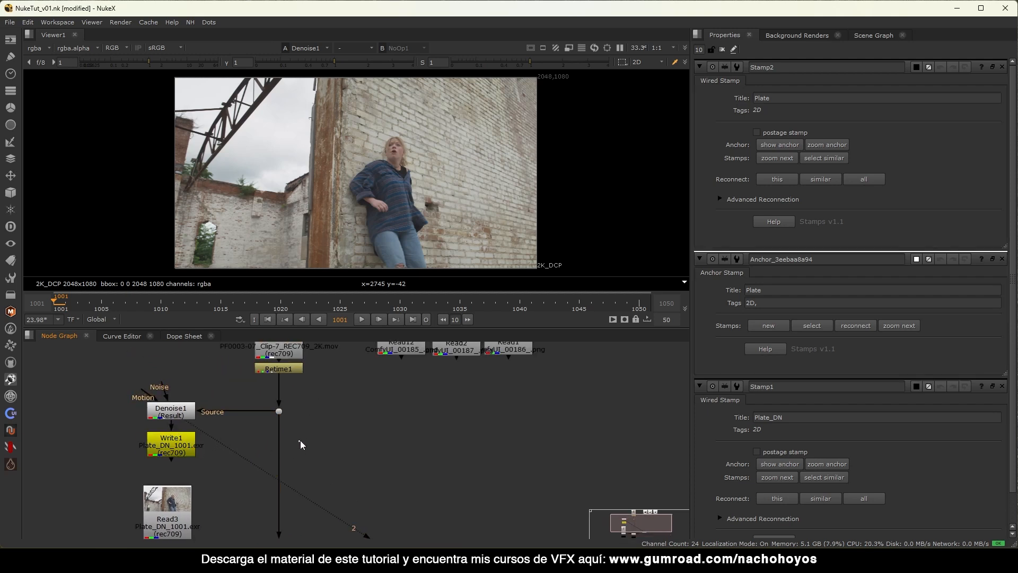
{"action": "left_click_drag", "start_coordinate": [284, 412], "coordinate": [282, 412]}
{"action": "left_click_drag", "start_coordinate": [280, 471], "coordinate": [266, 472]}
{"action": "left_click_drag", "start_coordinate": [302, 451], "coordinate": [284, 450]}
{"action": "key", "text": "1"}
{"action": "double_click", "coordinate": [289, 454]}
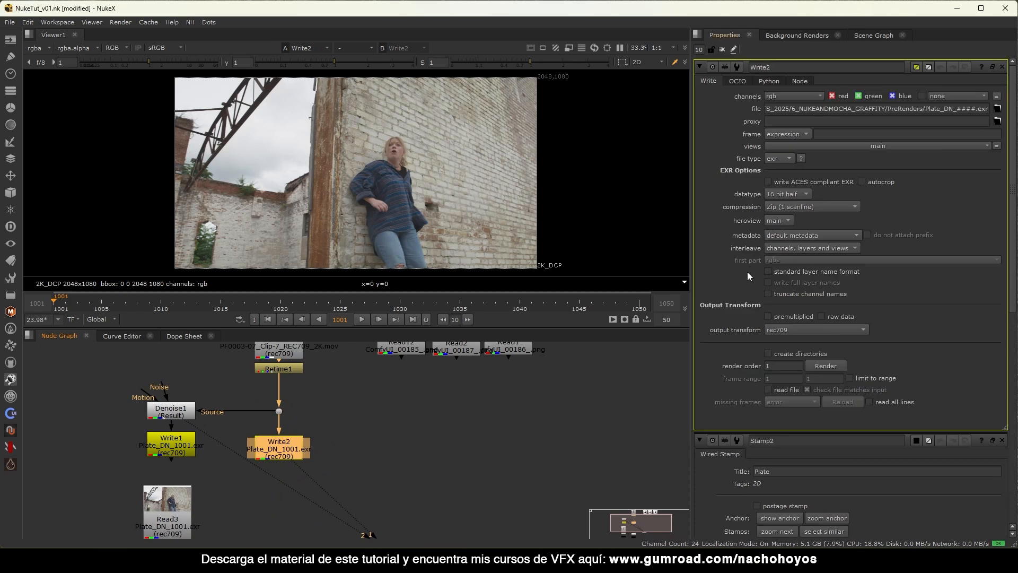
{"action": "left_click", "coordinate": [957, 110]}
{"action": "key", "text": "BackSpace"}
{"action": "key", "text": "BackSpace"}
{"action": "key", "text": "BackSpace"}
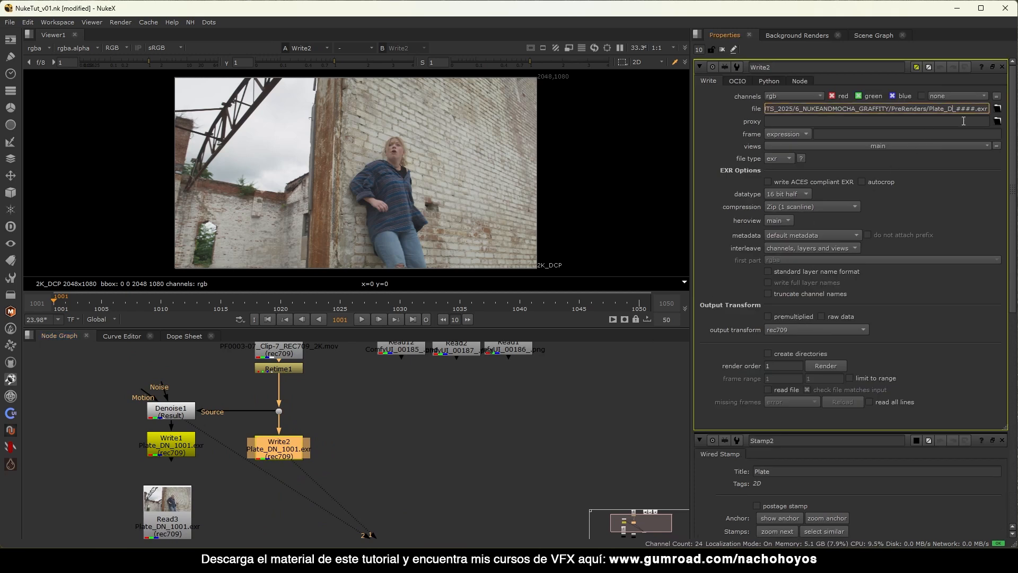
Line Write2 up with Write1 and render it for frames 1001–1050.
{"action": "left_click", "coordinate": [491, 391]}
{"action": "middle_click_drag", "start_coordinate": [328, 460], "coordinate": [384, 418]}
{"action": "left_click_drag", "start_coordinate": [329, 406], "coordinate": [329, 403]}
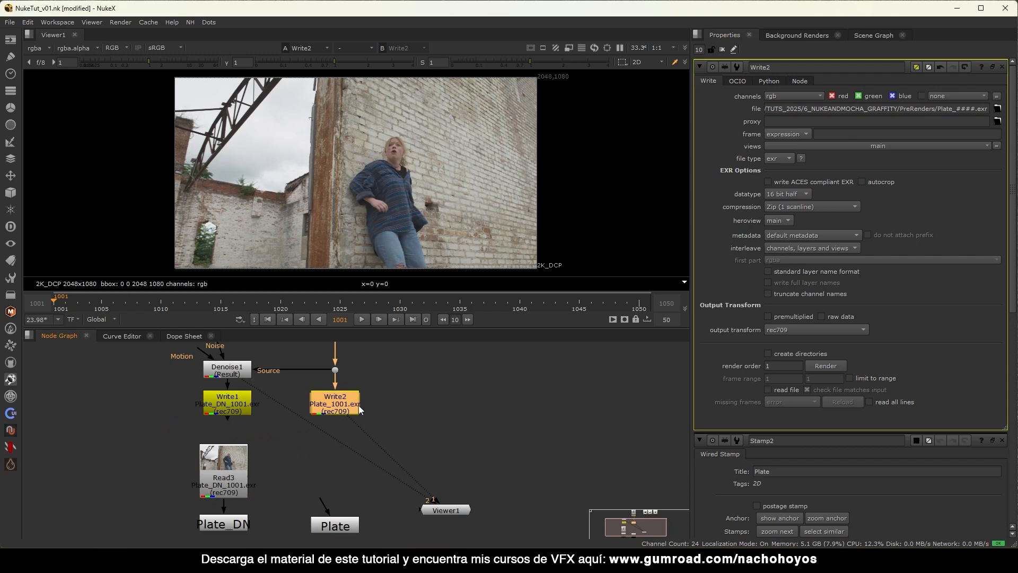
{"action": "left_click", "coordinate": [826, 365]}
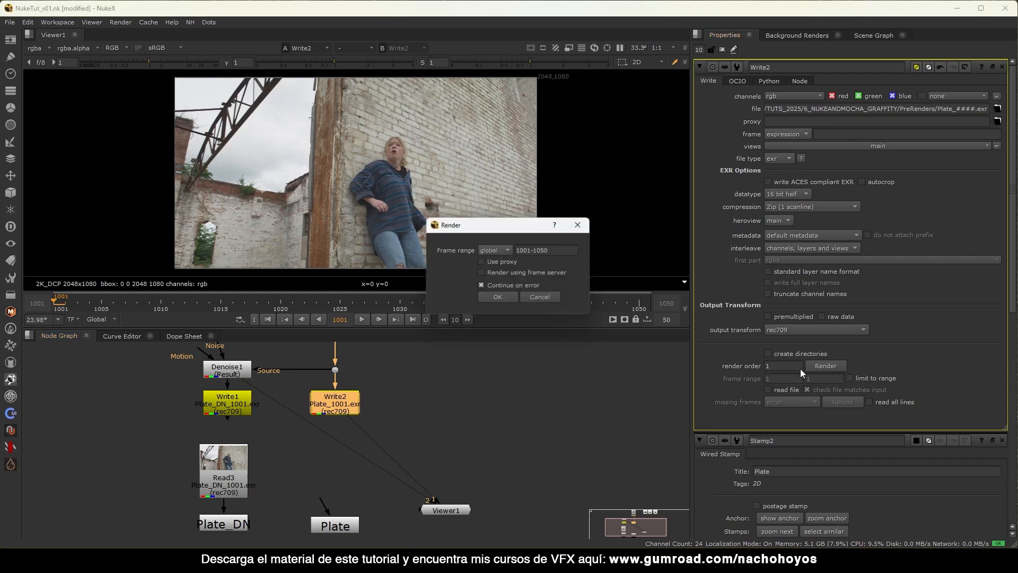
{"action": "left_click", "coordinate": [501, 298]}
{"action": "middle_click_drag", "start_coordinate": [311, 376], "coordinate": [376, 387]}
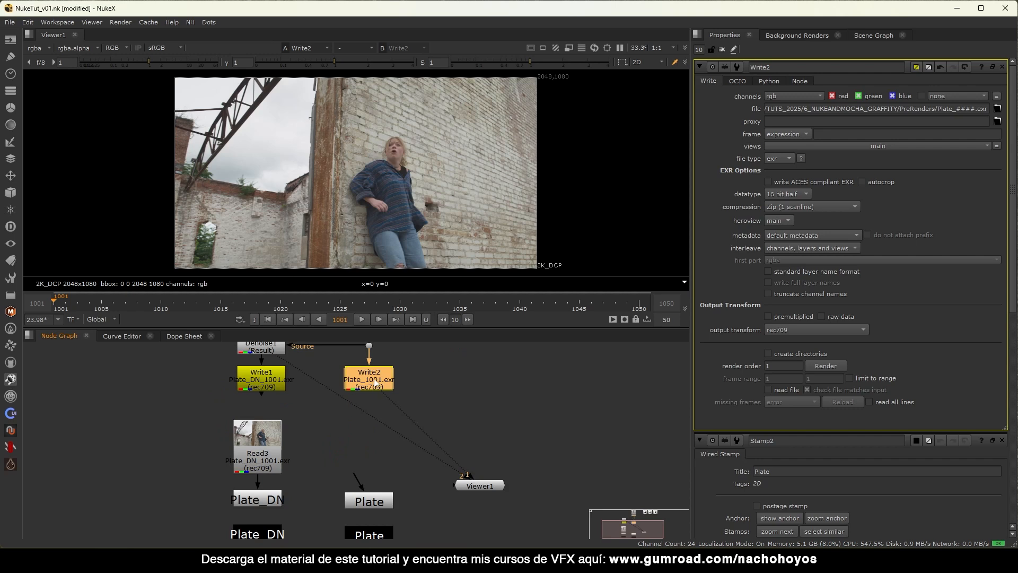
Read Plate_####.exr back in as Read5 under Write2 with a rec709 input transform, frames 1001–1050.
{"action": "key", "text": "r"}
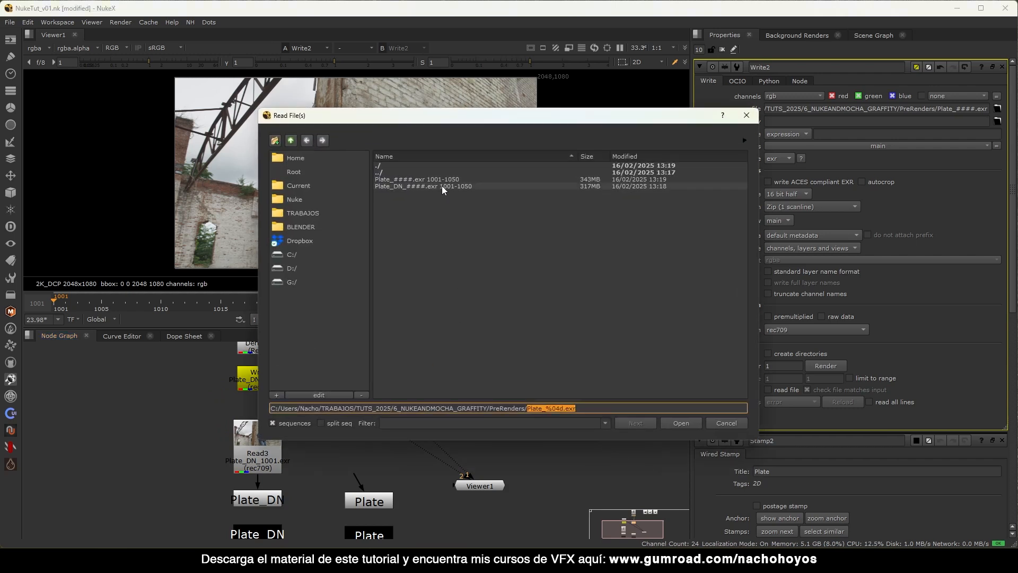
{"action": "double_click", "coordinate": [431, 177]}
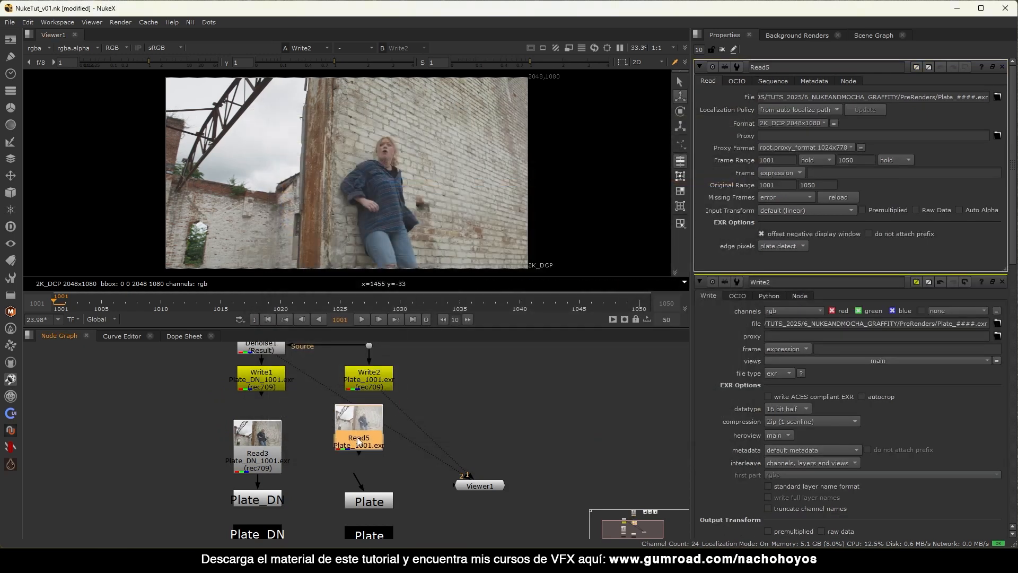
{"action": "left_click", "coordinate": [358, 441]}
{"action": "key", "text": "1"}
{"action": "left_click_drag", "start_coordinate": [373, 444], "coordinate": [379, 441]}
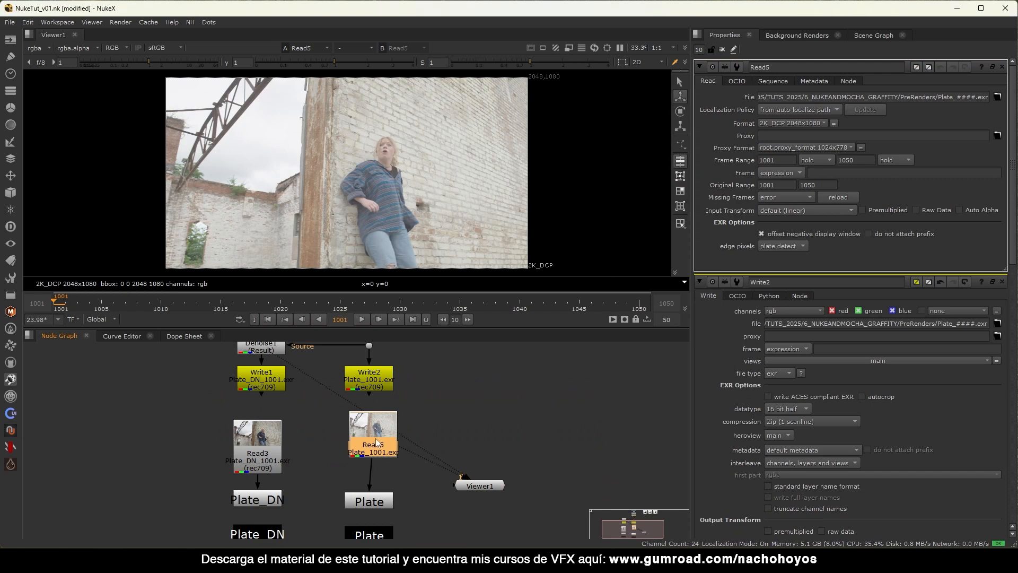
{"action": "left_click", "coordinate": [797, 210]}
{"action": "left_click", "coordinate": [791, 236]}
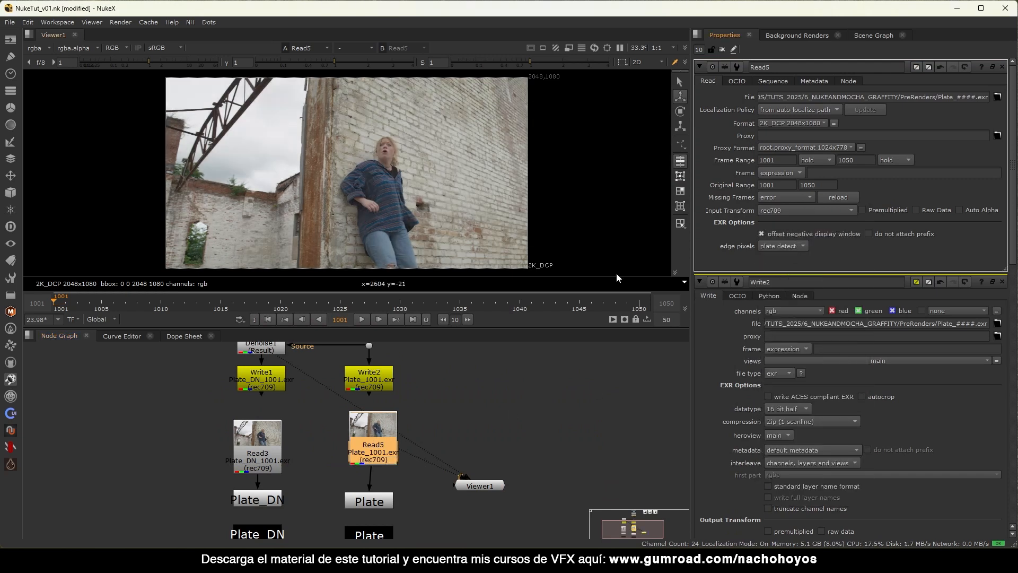
{"action": "left_click_drag", "start_coordinate": [372, 432], "coordinate": [372, 433]}
{"action": "double_click", "coordinate": [778, 161]}
{"action": "double_click", "coordinate": [848, 161]}
Close the property panels and move Retime1 slightly down.
{"action": "left_click", "coordinate": [722, 50]}
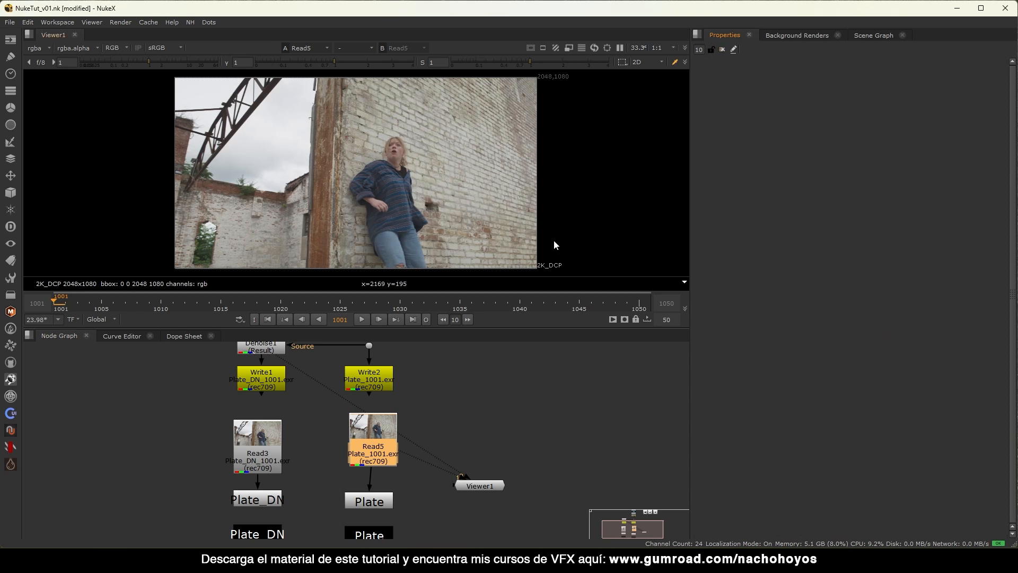
{"action": "middle_click_drag", "start_coordinate": [445, 343], "coordinate": [430, 411]}
{"action": "left_click_drag", "start_coordinate": [341, 375], "coordinate": [367, 384]}
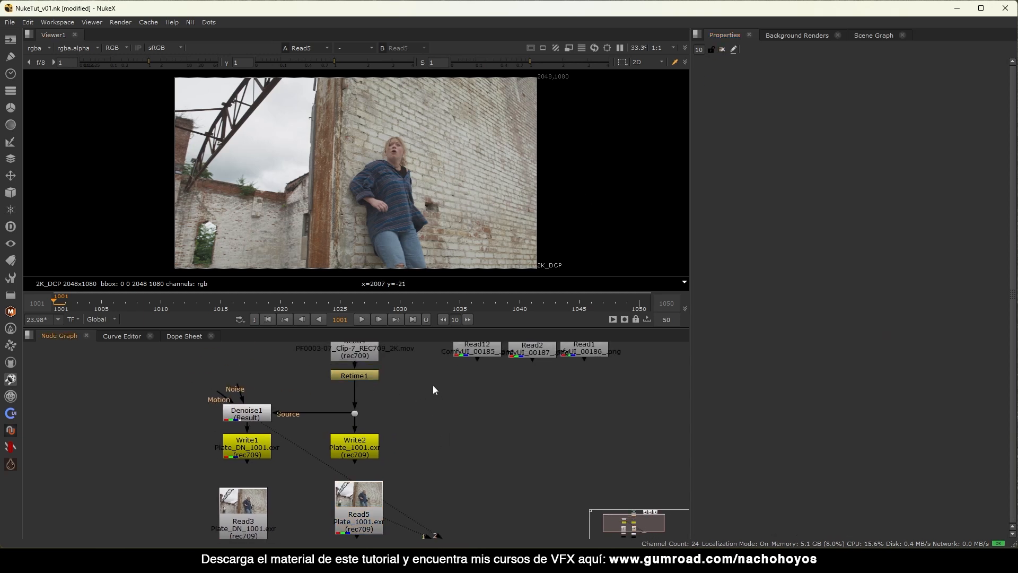
Preview the Read12, Read2 and Read1 graffiti images on viewer inputs 1–3, fitted to view.
{"action": "scroll", "coordinate": [426, 377], "scroll_direction": "down", "scroll_amount": 4}
{"action": "middle_click_drag", "start_coordinate": [470, 380], "coordinate": [371, 394]}
{"action": "scroll", "coordinate": [372, 392], "scroll_direction": "up", "scroll_amount": 3}
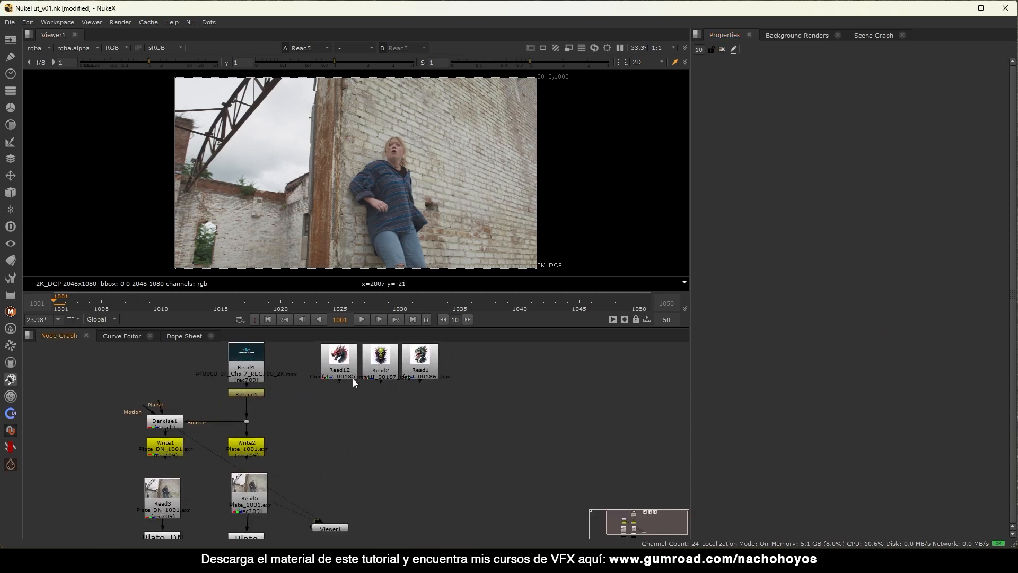
{"action": "left_click", "coordinate": [350, 375]}
{"action": "key", "text": "1"}
{"action": "left_click", "coordinate": [373, 378]}
{"action": "key", "text": "1"}
{"action": "left_click", "coordinate": [415, 377]}
{"action": "key", "text": "2"}
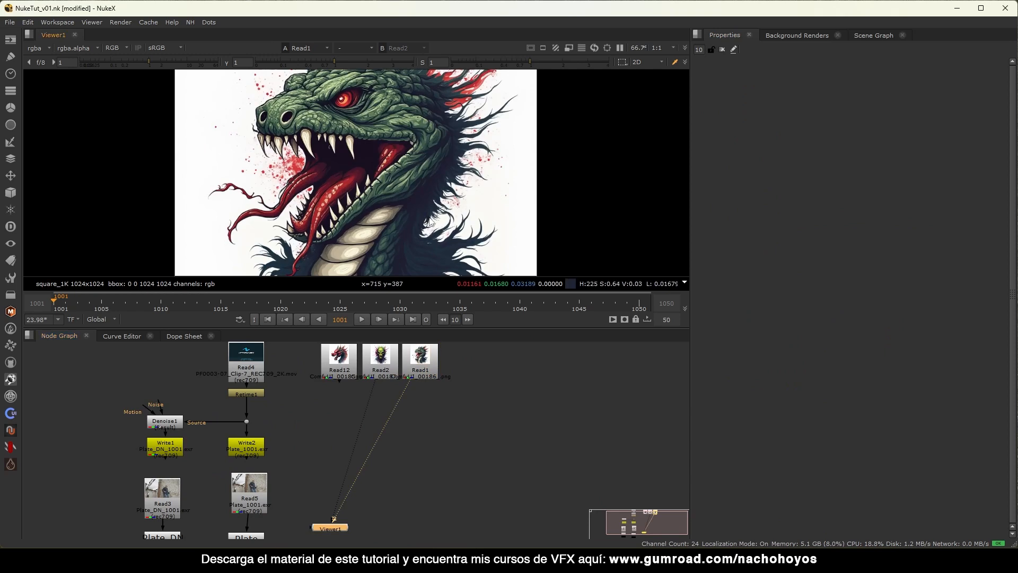
{"action": "key", "text": "f"}
Cycle the viewer between the red dragon, green goblin and Read1 graffiti, ending on Read1.
{"action": "left_click", "coordinate": [348, 371]}
{"action": "key", "text": "1"}
{"action": "left_click", "coordinate": [390, 369]}
{"action": "key", "text": "2"}
{"action": "left_click", "coordinate": [430, 362]}
{"action": "key", "text": "3"}
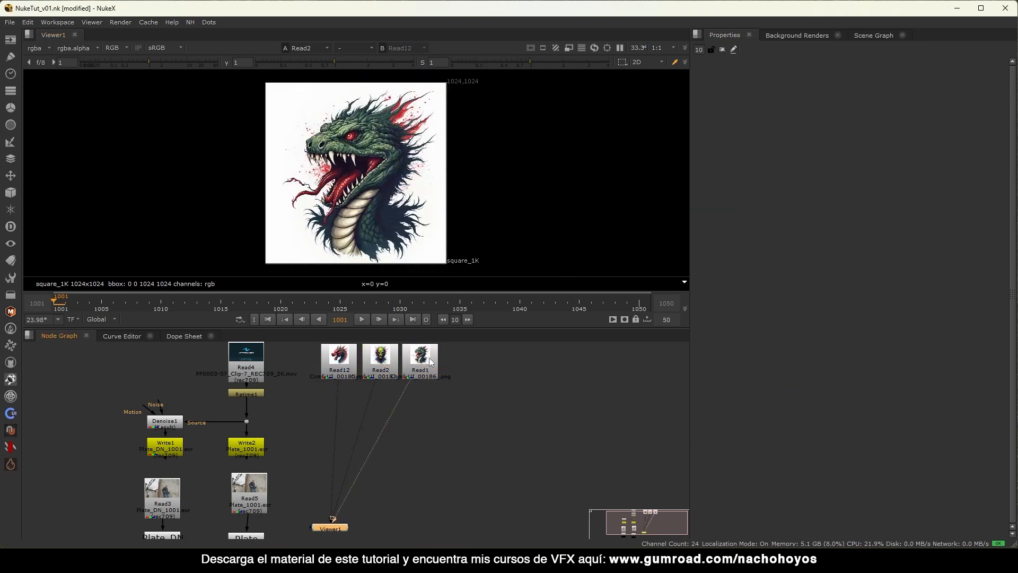
{"action": "left_click", "coordinate": [344, 359]}
{"action": "key", "text": "1"}
{"action": "left_click", "coordinate": [385, 363]}
{"action": "key", "text": "2"}
{"action": "left_click", "coordinate": [427, 363]}
{"action": "key", "text": "3"}
{"action": "key", "text": "1"}
{"action": "key", "text": "2"}
{"action": "key", "text": "3"}
{"action": "key", "text": "1"}
{"action": "key", "text": "2"}
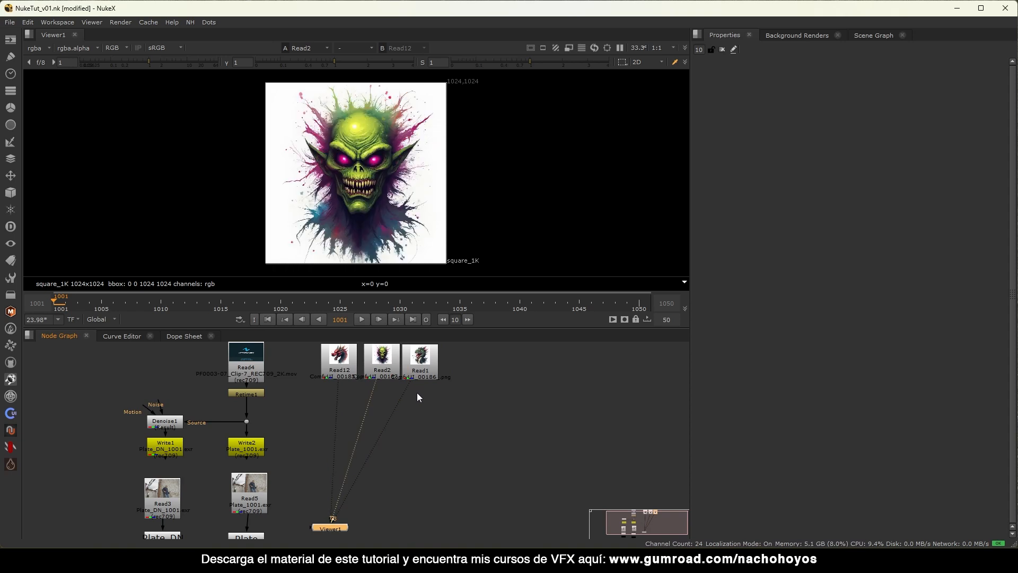
{"action": "key", "text": "3"}
Shift the Plate stamps slightly right and show the denoised Plate_DN stamp in the viewer.
{"action": "scroll", "coordinate": [414, 403], "scroll_direction": "down", "scroll_amount": 3}
{"action": "middle_click_drag", "start_coordinate": [347, 454], "coordinate": [368, 426]}
{"action": "scroll", "coordinate": [366, 452], "scroll_direction": "up", "scroll_amount": 5}
{"action": "left_click_drag", "start_coordinate": [378, 427], "coordinate": [311, 480]}
{"action": "left_click_drag", "start_coordinate": [346, 445], "coordinate": [353, 444]}
{"action": "left_click", "coordinate": [251, 474]}
{"action": "key", "text": "1"}
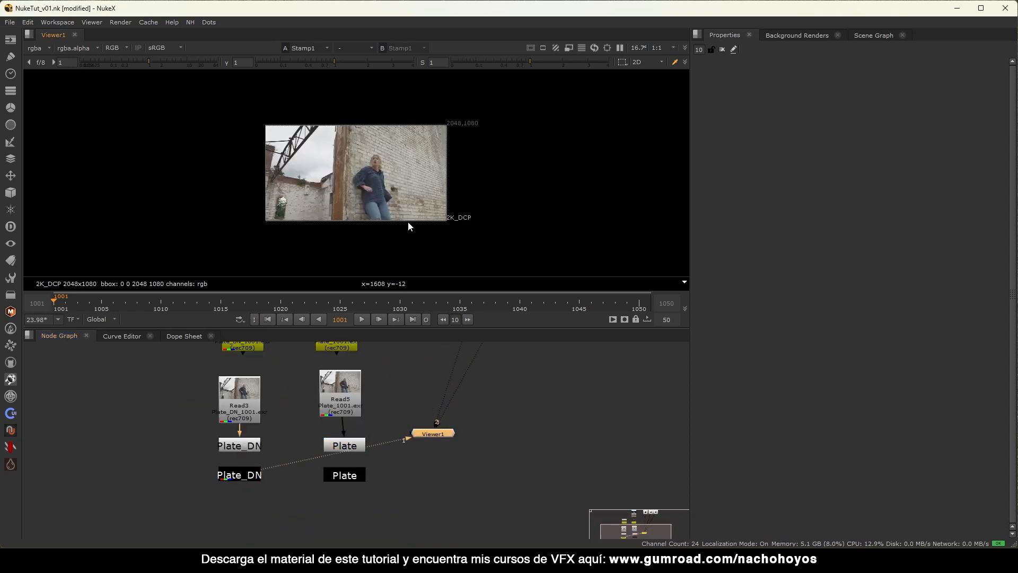
{"action": "left_click", "coordinate": [361, 318]}
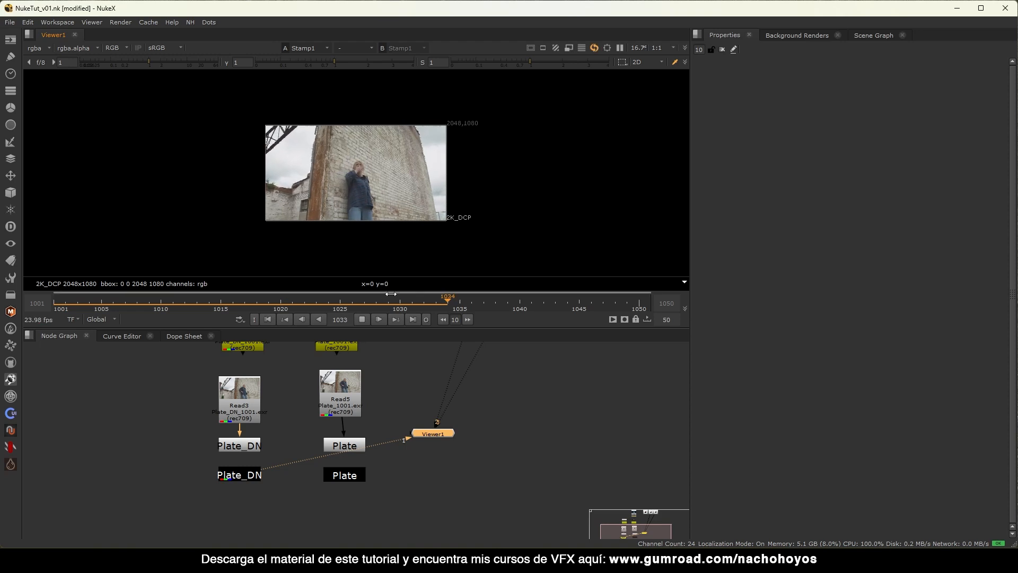
{"action": "scroll", "coordinate": [424, 175], "scroll_direction": "up", "scroll_amount": 2}
{"action": "scroll", "coordinate": [497, 176], "scroll_direction": "up", "scroll_amount": 2}
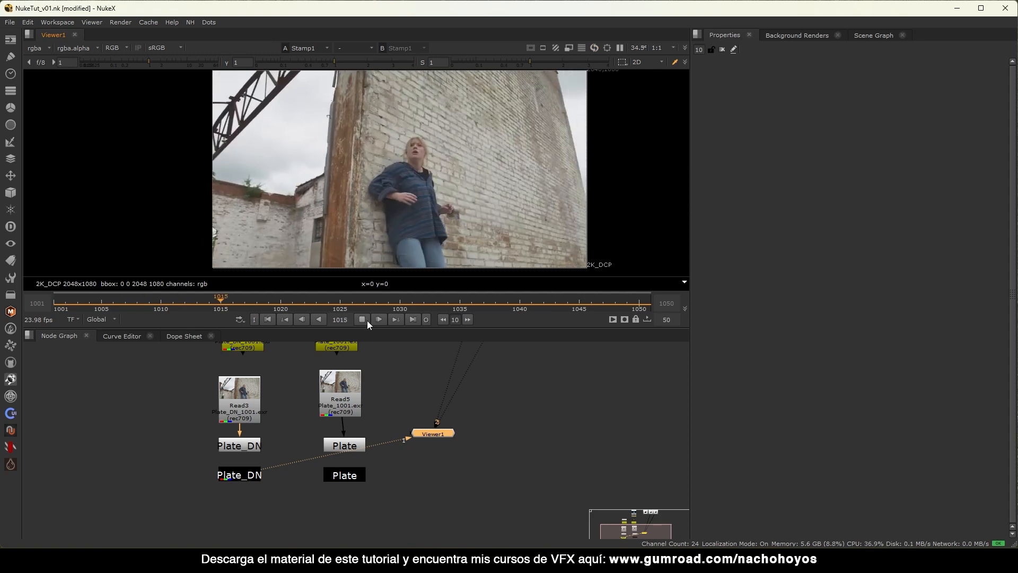
{"action": "left_click", "coordinate": [367, 320]}
{"action": "left_click_drag", "start_coordinate": [510, 306], "coordinate": [267, 301]}
{"action": "left_click", "coordinate": [268, 319]}
{"action": "left_click", "coordinate": [367, 319]}
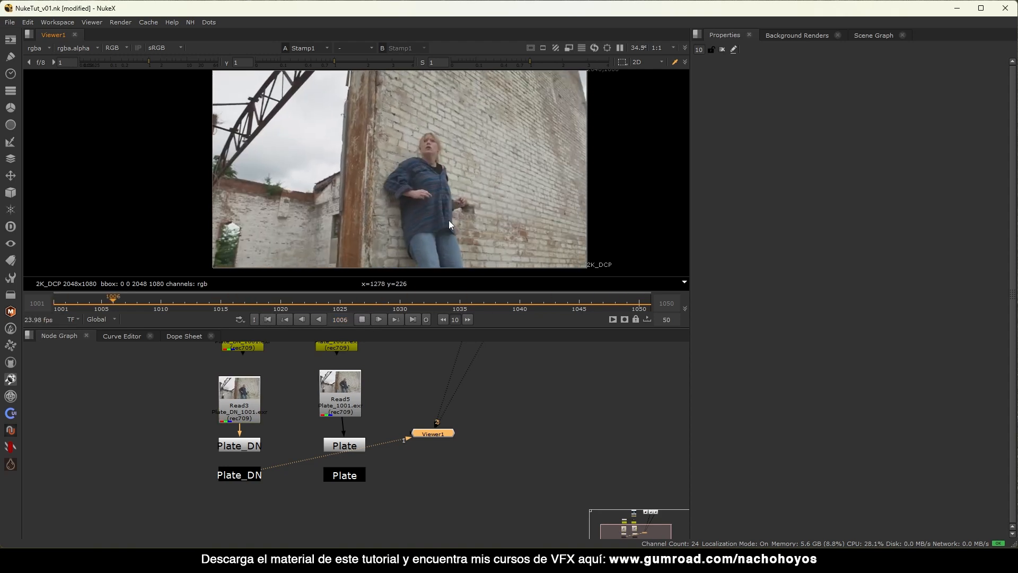
{"action": "left_click", "coordinate": [362, 319]}
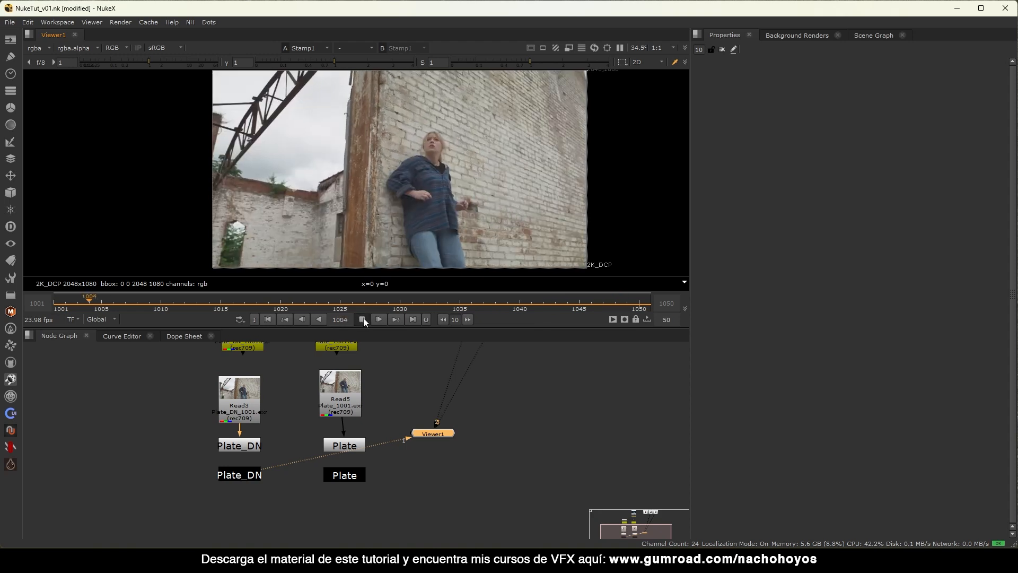
{"action": "left_click", "coordinate": [268, 319]}
{"action": "scroll", "coordinate": [278, 477], "scroll_direction": "down", "scroll_amount": 1}
{"action": "scroll", "coordinate": [279, 481], "scroll_direction": "down", "scroll_amount": 2}
{"action": "middle_click_drag", "start_coordinate": [292, 474], "coordinate": [230, 481]}
{"action": "middle_click_drag", "start_coordinate": [354, 462], "coordinate": [360, 479]}
{"action": "left_click_drag", "start_coordinate": [303, 418], "coordinate": [244, 498]}
{"action": "left_click_drag", "start_coordinate": [272, 447], "coordinate": [270, 447]}
{"action": "left_click", "coordinate": [232, 473]}
{"action": "left_click", "coordinate": [206, 494]}
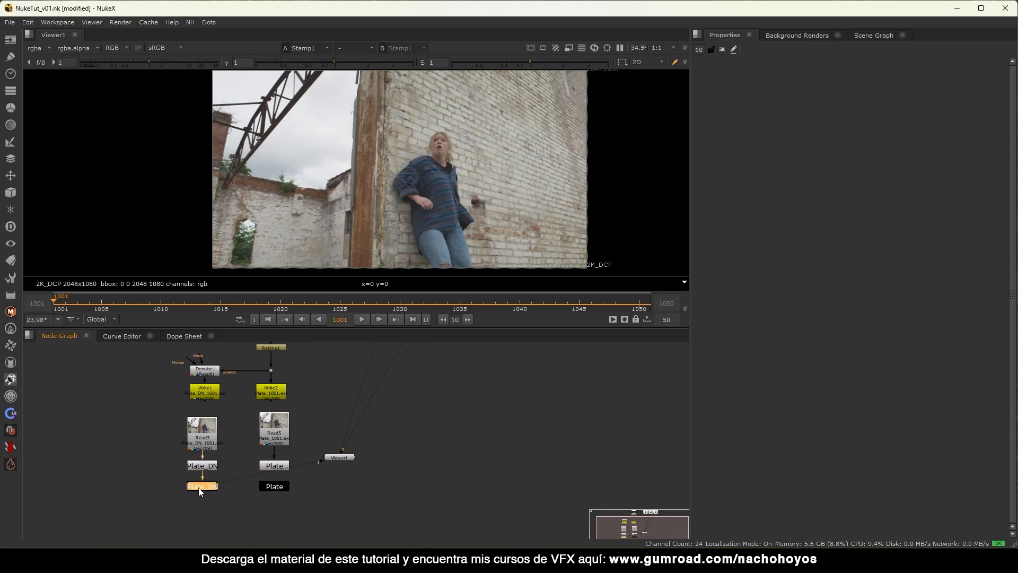
Paste a copied node below Plate_DN.
{"action": "middle_click_drag", "start_coordinate": [239, 483], "coordinate": [324, 471]}
{"action": "scroll", "coordinate": [307, 461], "scroll_direction": "down", "scroll_amount": 1}
{"action": "scroll", "coordinate": [306, 472], "scroll_direction": "down", "scroll_amount": 3}
{"action": "left_click", "coordinate": [320, 476]}
{"action": "key", "text": "ctrl+v"}
Wrap all the graph's nodes in a new backdrop and enlarge it from the top-left corner.
{"action": "left_click_drag", "start_coordinate": [430, 349], "coordinate": [167, 460]}
{"action": "key", "text": "Tab"}
{"action": "type", "text": "bad"}
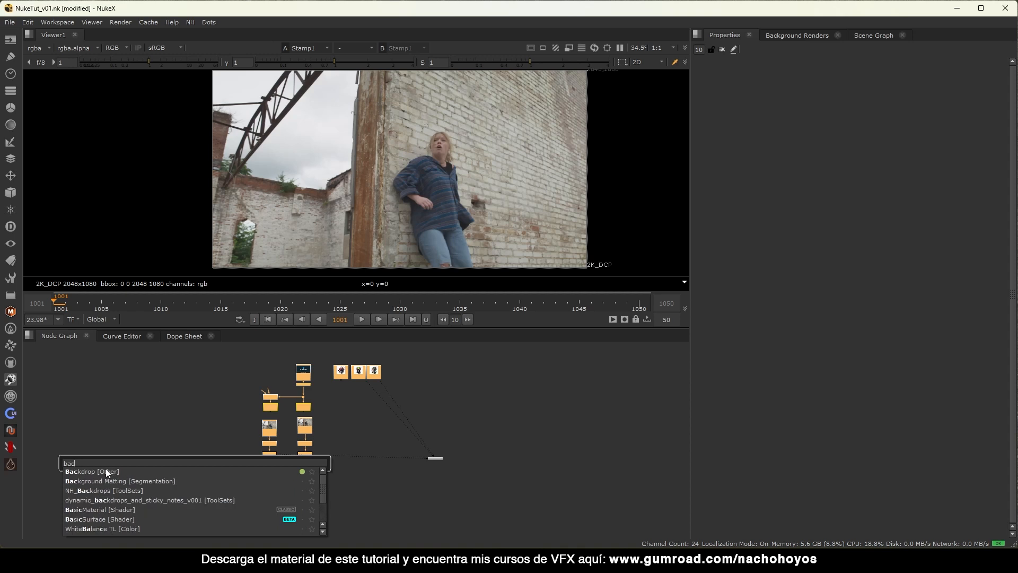
{"action": "left_click", "coordinate": [106, 471]}
{"action": "scroll", "coordinate": [272, 352], "scroll_direction": "up", "scroll_amount": 2}
{"action": "middle_click_drag", "start_coordinate": [273, 351], "coordinate": [271, 365]}
{"action": "left_click_drag", "start_coordinate": [271, 364], "coordinate": [195, 360]}
{"action": "middle_click_drag", "start_coordinate": [447, 435], "coordinate": [380, 456]}
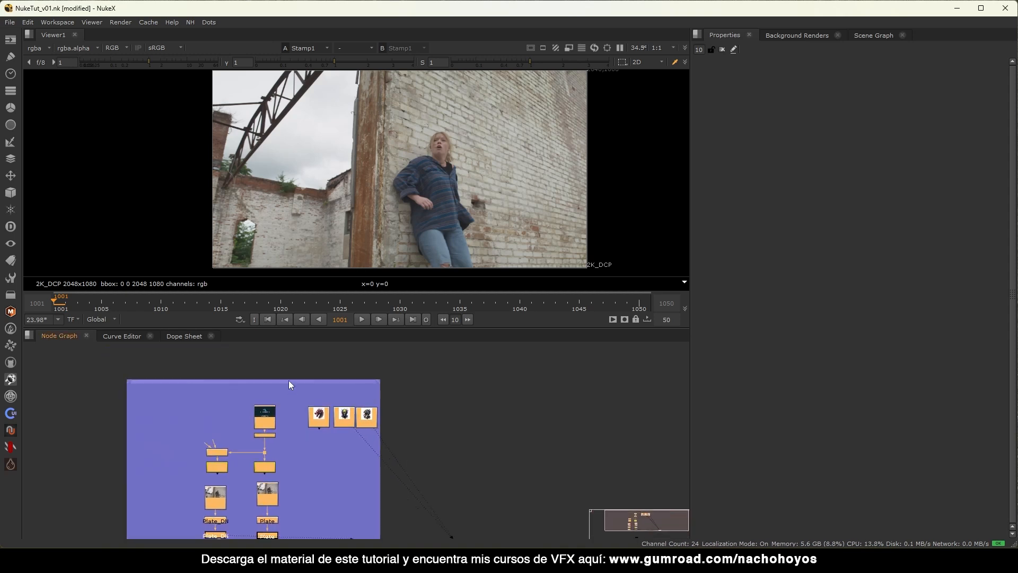
Add a sticky note labelled PLATES at the backdrop's top-left corner.
{"action": "key", "text": "Tab"}
{"action": "type", "text": "sticky"}
{"action": "key", "text": "Return"}
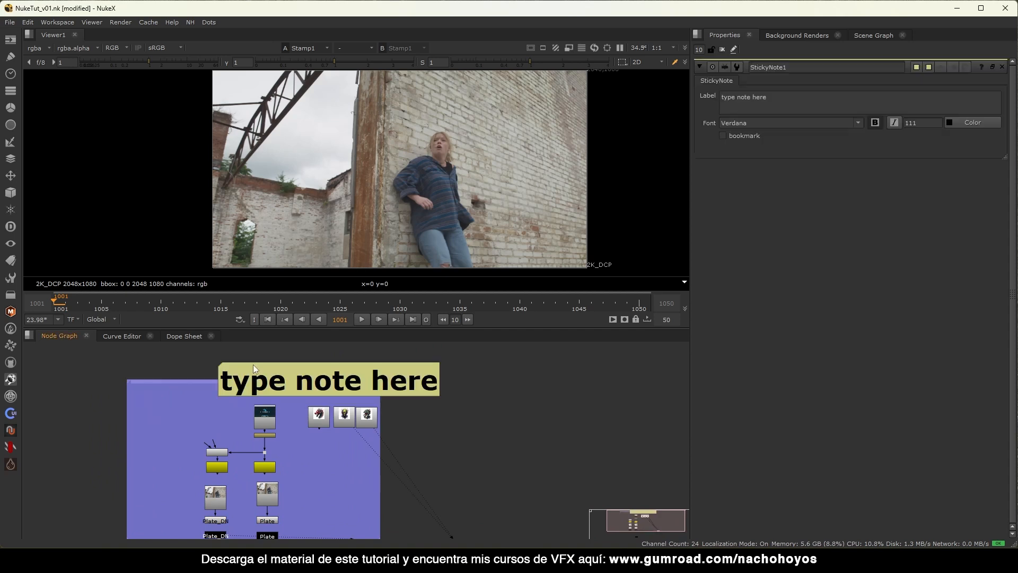
{"action": "left_click_drag", "start_coordinate": [782, 100], "coordinate": [668, 92]}
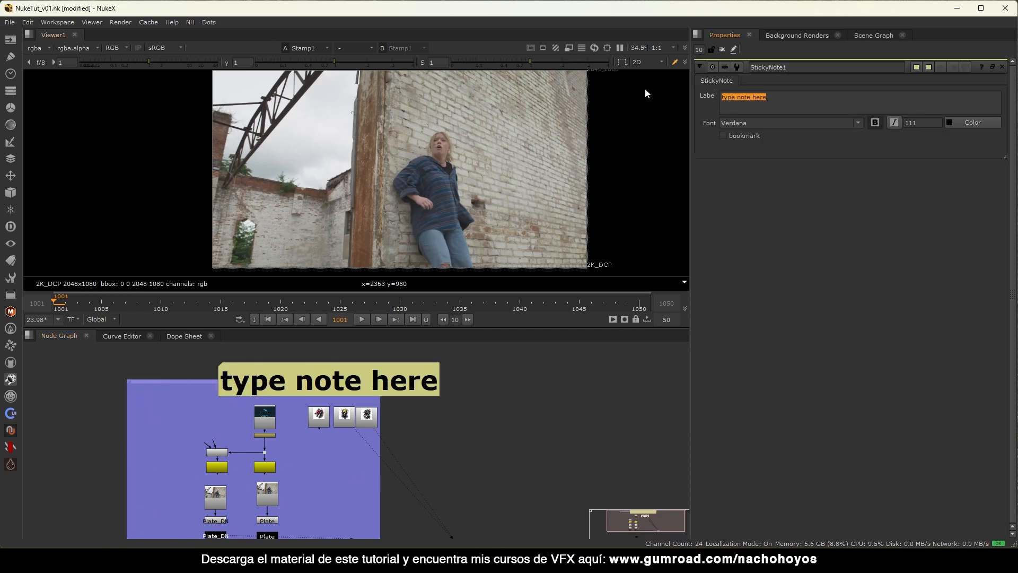
{"action": "type", "text": "PLATES"}
{"action": "left_click_drag", "start_coordinate": [316, 377], "coordinate": [227, 359]}
Move the three asset nodes out and give them their own olive backdrop.
{"action": "scroll", "coordinate": [351, 408], "scroll_direction": "down", "scroll_amount": 2}
{"action": "left_click_drag", "start_coordinate": [402, 393], "coordinate": [293, 444]}
{"action": "left_click_drag", "start_coordinate": [345, 413], "coordinate": [447, 419]}
{"action": "key", "text": "Tab"}
{"action": "type", "text": "back"}
{"action": "left_click", "coordinate": [316, 472]}
{"action": "left_click", "coordinate": [479, 416]}
{"action": "left_click_drag", "start_coordinate": [473, 436], "coordinate": [574, 505]}
{"action": "left_click_drag", "start_coordinate": [447, 397], "coordinate": [413, 386], "text": "ctrl"}
{"action": "left_click_drag", "start_coordinate": [540, 500], "coordinate": [555, 515]}
Copy the PLATES note onto the olive backdrop and relabel it ASSETS.
{"action": "left_click", "coordinate": [211, 362]}
{"action": "left_click", "coordinate": [385, 375]}
{"action": "key", "text": "ctrl+v"}
{"action": "left_click_drag", "start_coordinate": [409, 375], "coordinate": [404, 365]}
{"action": "double_click", "coordinate": [404, 366]}
{"action": "left_click_drag", "start_coordinate": [755, 99], "coordinate": [675, 88]}
{"action": "type", "text": "ASSETS"}
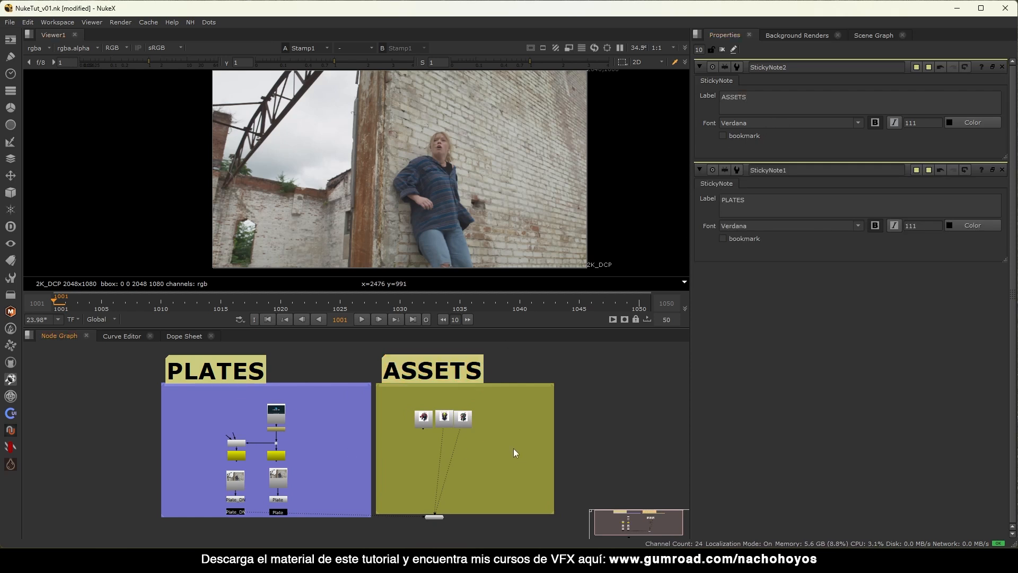
Line up the asset read nodes and view the Plate_DN stamp's output.
{"action": "scroll", "coordinate": [482, 443], "scroll_direction": "up", "scroll_amount": 5}
{"action": "left_click_drag", "start_coordinate": [344, 401], "coordinate": [316, 399]}
{"action": "left_click_drag", "start_coordinate": [410, 394], "coordinate": [376, 390]}
{"action": "left_click_drag", "start_coordinate": [470, 398], "coordinate": [467, 397]}
{"action": "scroll", "coordinate": [456, 381], "scroll_direction": "down", "scroll_amount": 6}
{"action": "scroll", "coordinate": [345, 451], "scroll_direction": "up", "scroll_amount": 4}
{"action": "left_click", "coordinate": [398, 433]}
{"action": "key", "text": "1"}
{"action": "scroll", "coordinate": [426, 446], "scroll_direction": "down", "scroll_amount": 1}
{"action": "scroll", "coordinate": [424, 456], "scroll_direction": "down", "scroll_amount": 4}
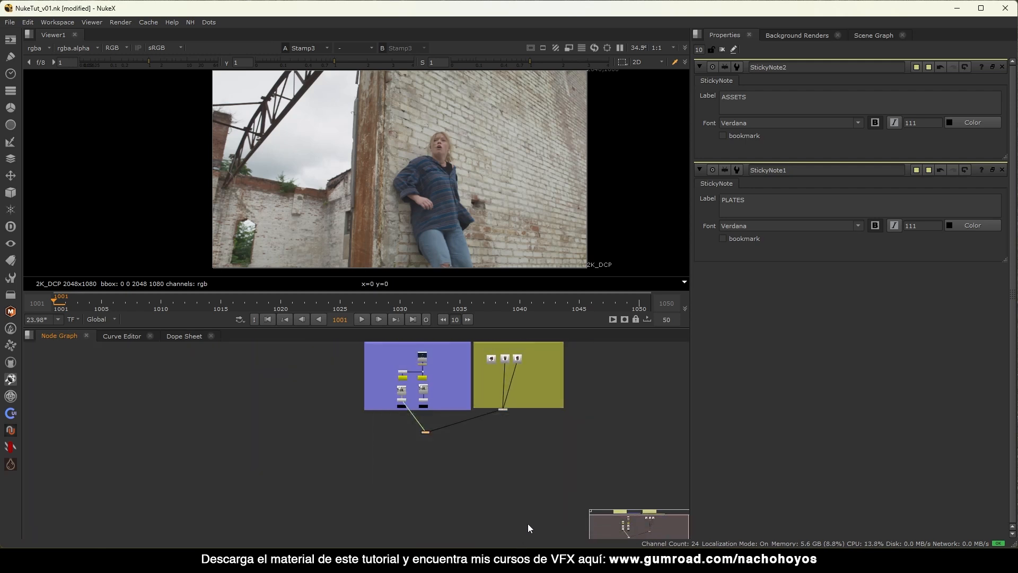
Close the note editors and create a Mocha Pro node fed by the Plate_DN stamp.
{"action": "left_click", "coordinate": [721, 50]}
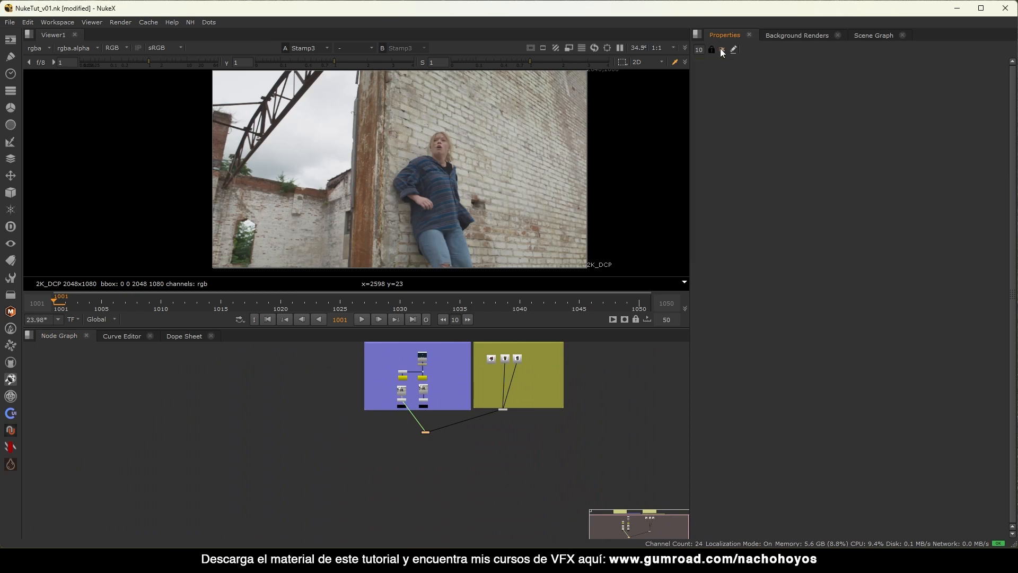
{"action": "scroll", "coordinate": [380, 459], "scroll_direction": "up", "scroll_amount": 3}
{"action": "scroll", "coordinate": [399, 439], "scroll_direction": "up", "scroll_amount": 5}
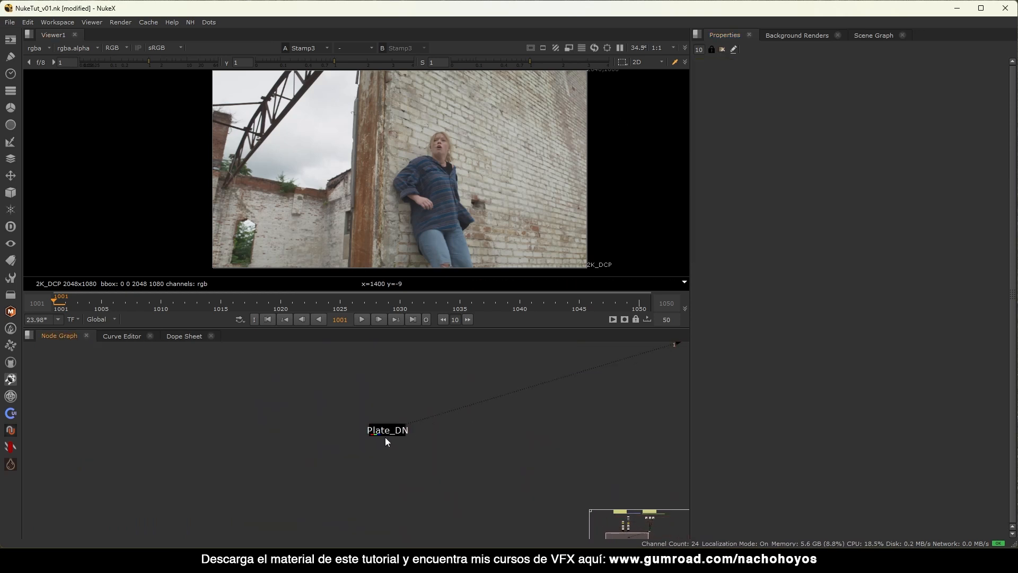
{"action": "left_click", "coordinate": [395, 436]}
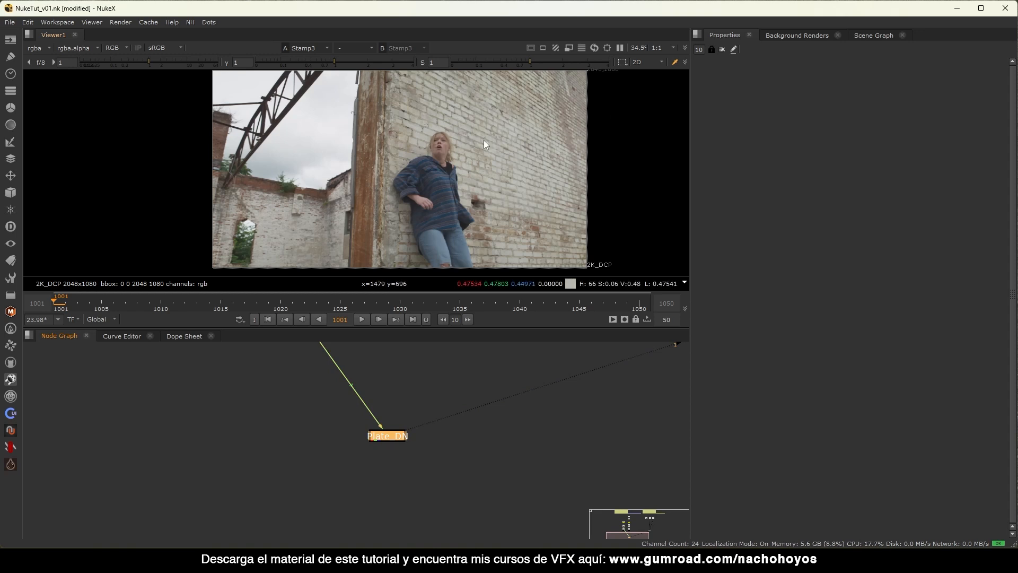
{"action": "left_click_drag", "start_coordinate": [478, 91], "coordinate": [546, 209]}
{"action": "middle_click_drag", "start_coordinate": [431, 418], "coordinate": [357, 411]}
{"action": "left_click", "coordinate": [329, 428]}
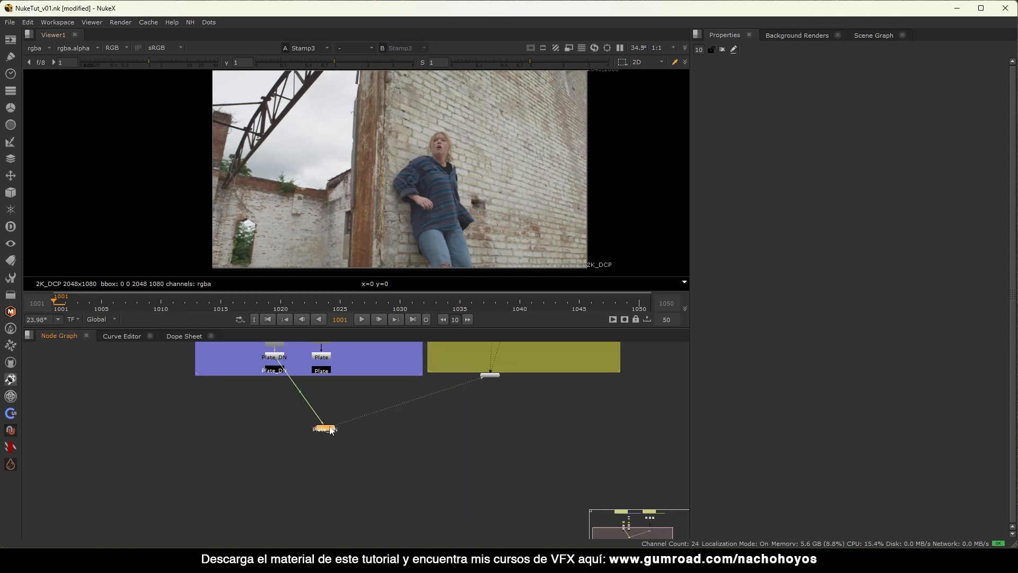
{"action": "key", "text": "Tab"}
{"action": "type", "text": "Mocha"}
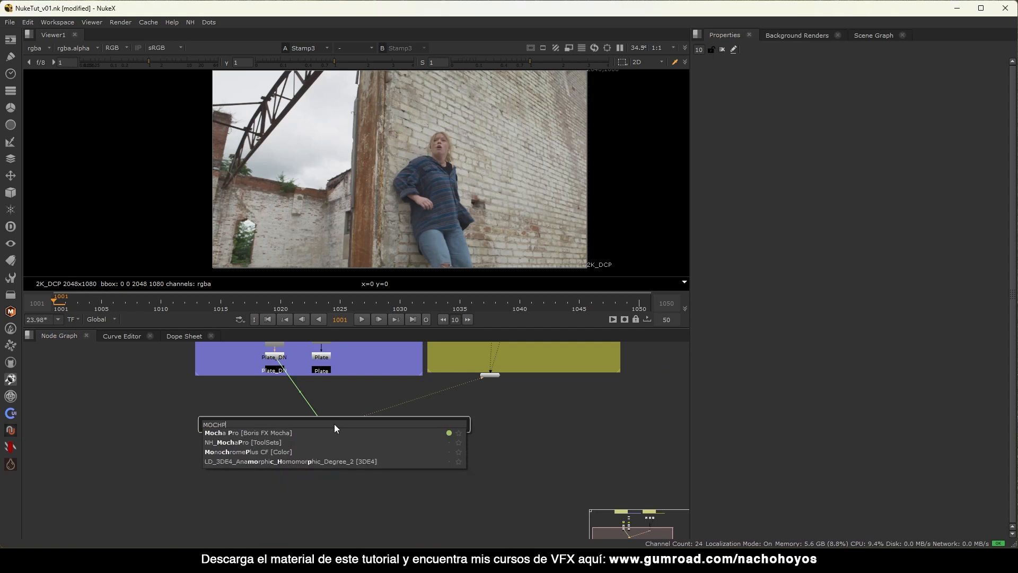
{"action": "key", "text": "Return"}
{"action": "scroll", "coordinate": [313, 438], "scroll_direction": "up", "scroll_amount": 3}
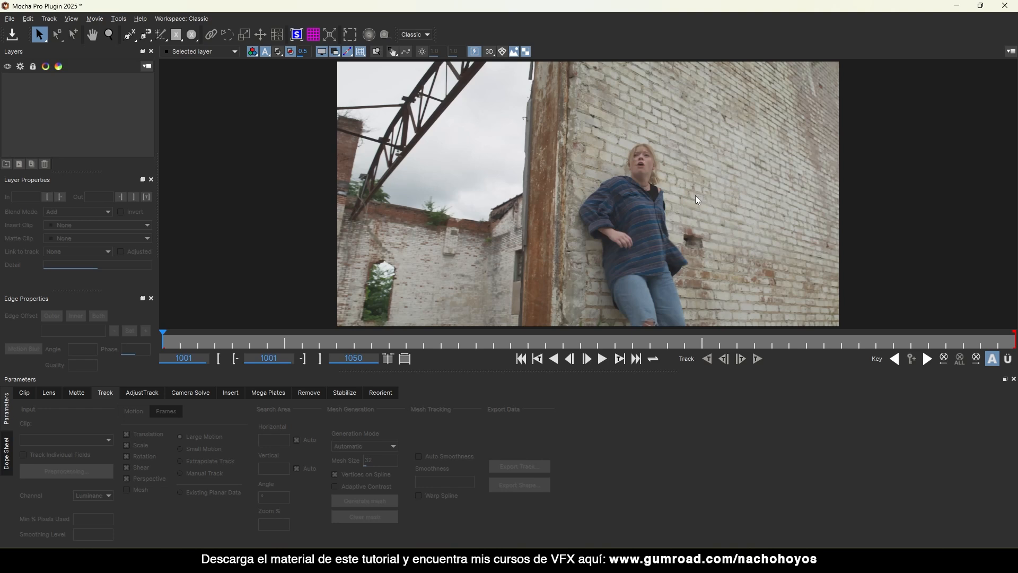
Draw a closed six-point X-Spline around the brick wall and raise one outline point.
{"action": "scroll", "coordinate": [629, 193], "scroll_direction": "down", "scroll_amount": 3}
{"action": "middle_click_drag", "start_coordinate": [662, 191], "coordinate": [551, 179]}
{"action": "left_click_drag", "start_coordinate": [364, 341], "coordinate": [139, 350]}
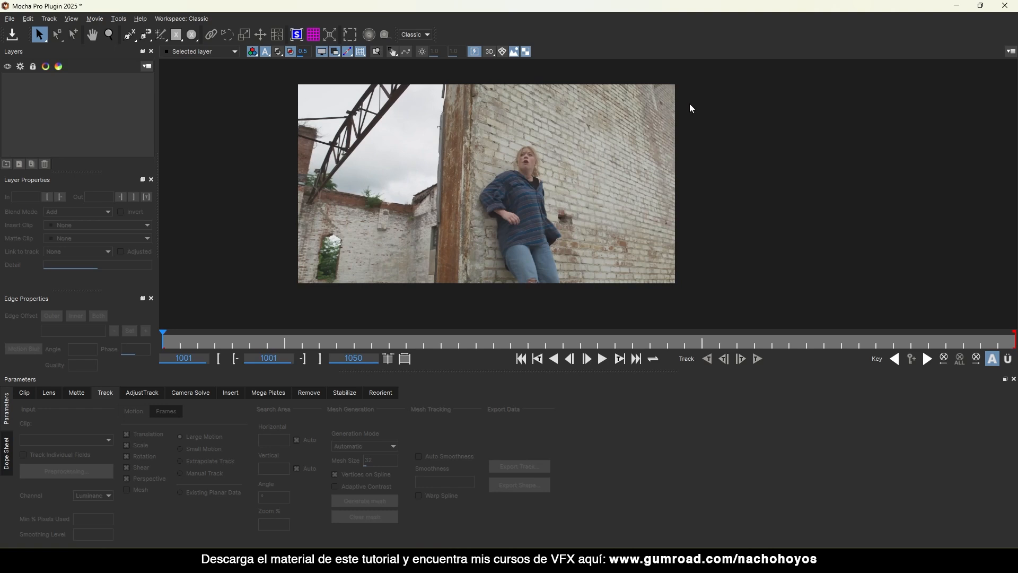
{"action": "key", "text": "ctrl+l"}
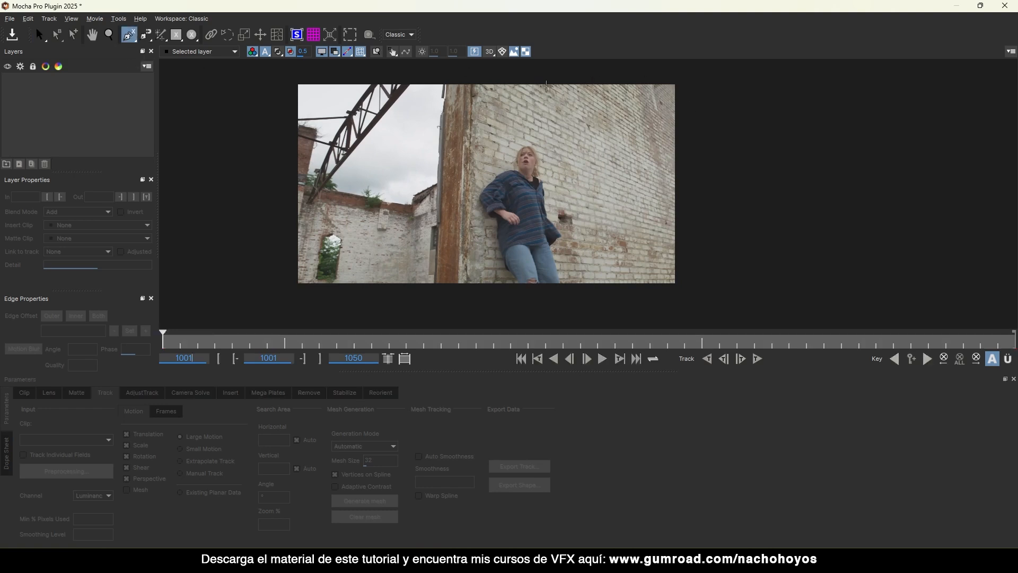
{"action": "left_click", "coordinate": [531, 76]}
{"action": "left_click", "coordinate": [526, 126]}
{"action": "left_click", "coordinate": [568, 182]}
{"action": "left_click", "coordinate": [591, 245]}
{"action": "left_click", "coordinate": [667, 232]}
{"action": "left_click", "coordinate": [662, 93]}
{"action": "right_click", "coordinate": [671, 96]}
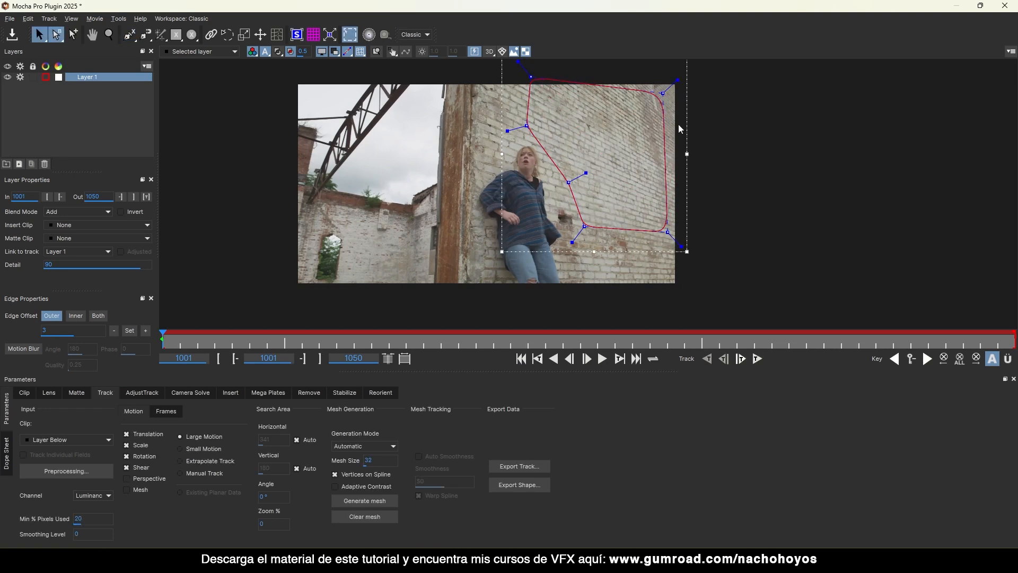
{"action": "left_click_drag", "start_coordinate": [569, 183], "coordinate": [579, 151]}
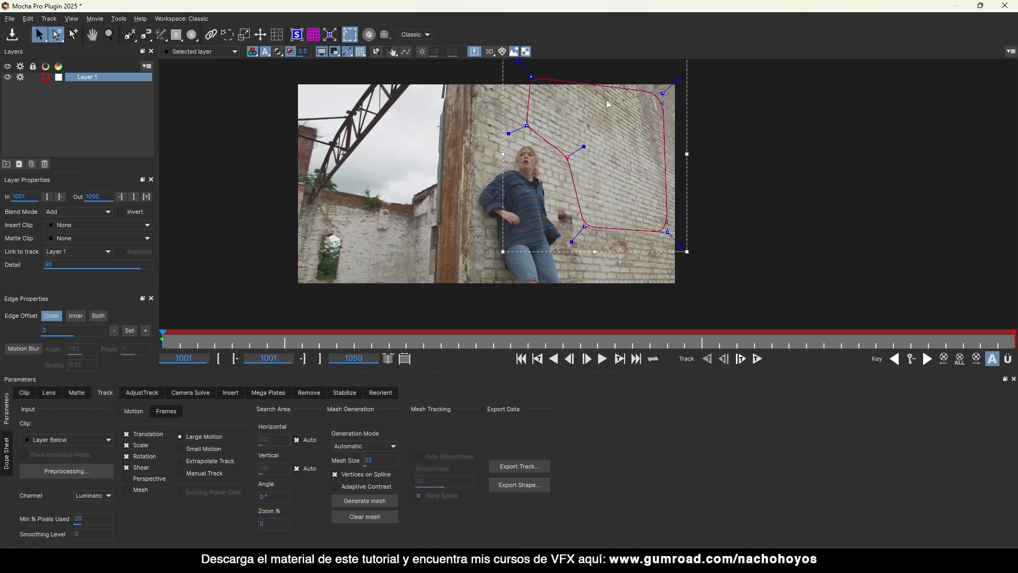
Fit the planar surface corners to the brick wall using the grid, and enable Perspective motion.
{"action": "left_click", "coordinate": [296, 34]}
{"action": "left_click_drag", "start_coordinate": [544, 97], "coordinate": [571, 95]}
{"action": "left_click_drag", "start_coordinate": [651, 96], "coordinate": [648, 128]}
{"action": "left_click_drag", "start_coordinate": [547, 211], "coordinate": [574, 192]}
{"action": "left_click_drag", "start_coordinate": [645, 130], "coordinate": [648, 139]}
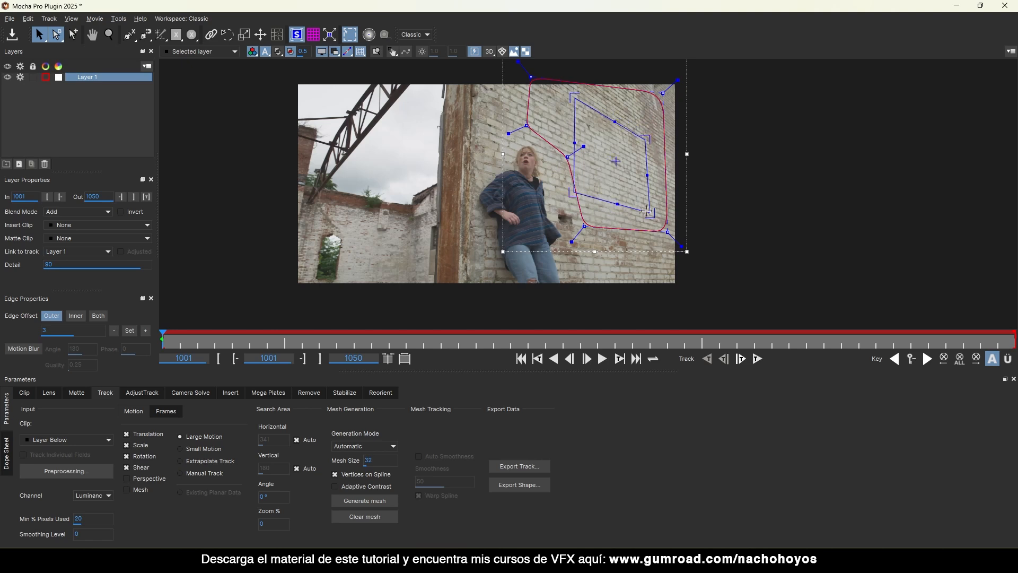
{"action": "left_click_drag", "start_coordinate": [647, 212], "coordinate": [649, 216]}
{"action": "left_click", "coordinate": [314, 36]}
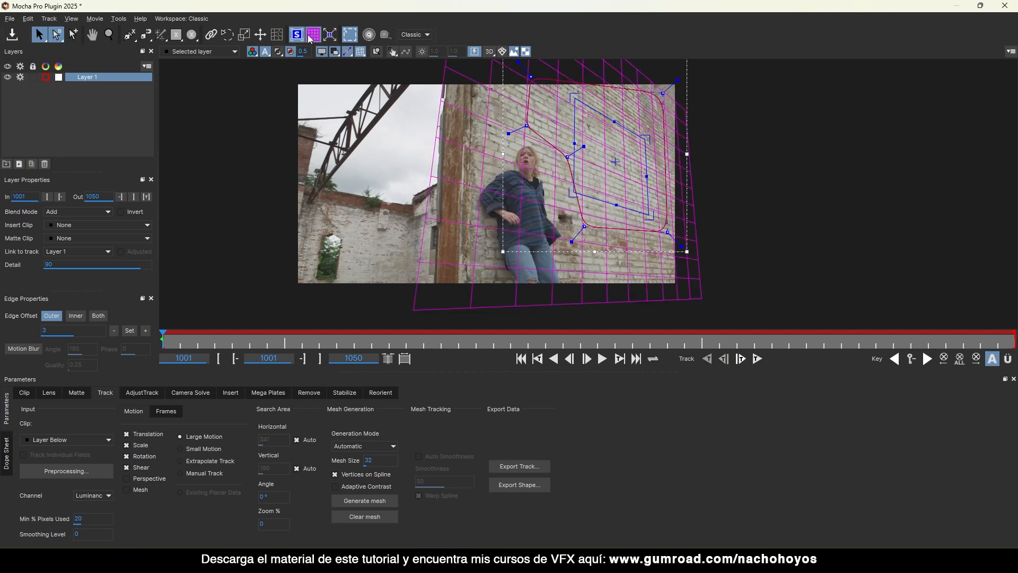
{"action": "left_click_drag", "start_coordinate": [571, 95], "coordinate": [570, 98]}
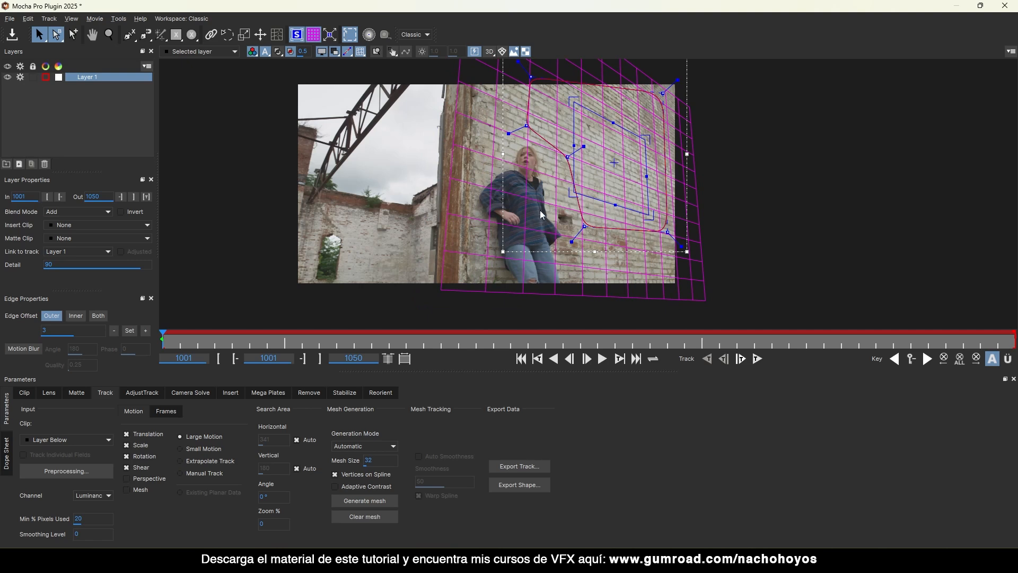
{"action": "left_click_drag", "start_coordinate": [568, 191], "coordinate": [574, 197]}
{"action": "left_click", "coordinate": [312, 36]}
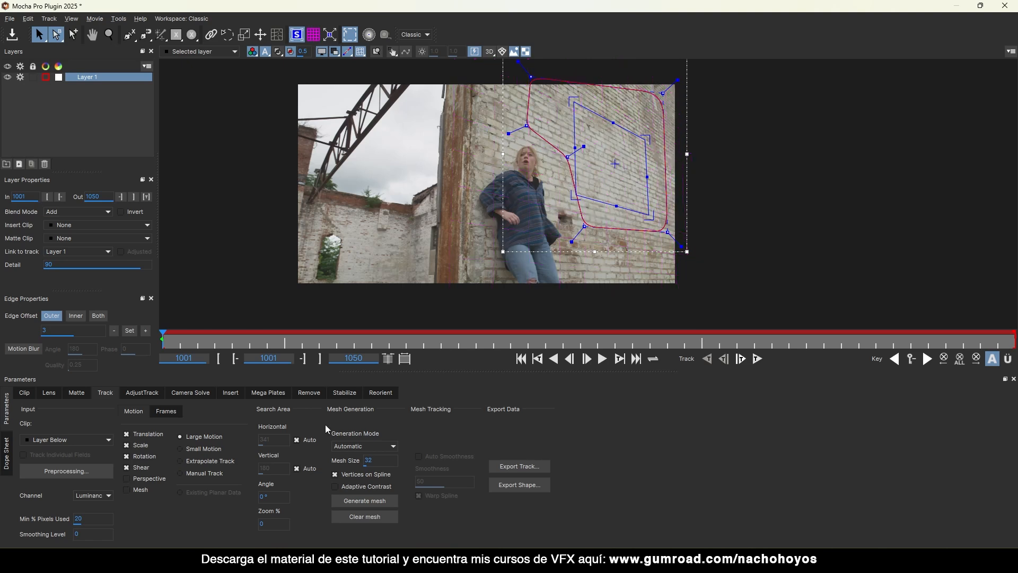
{"action": "left_click", "coordinate": [144, 480]}
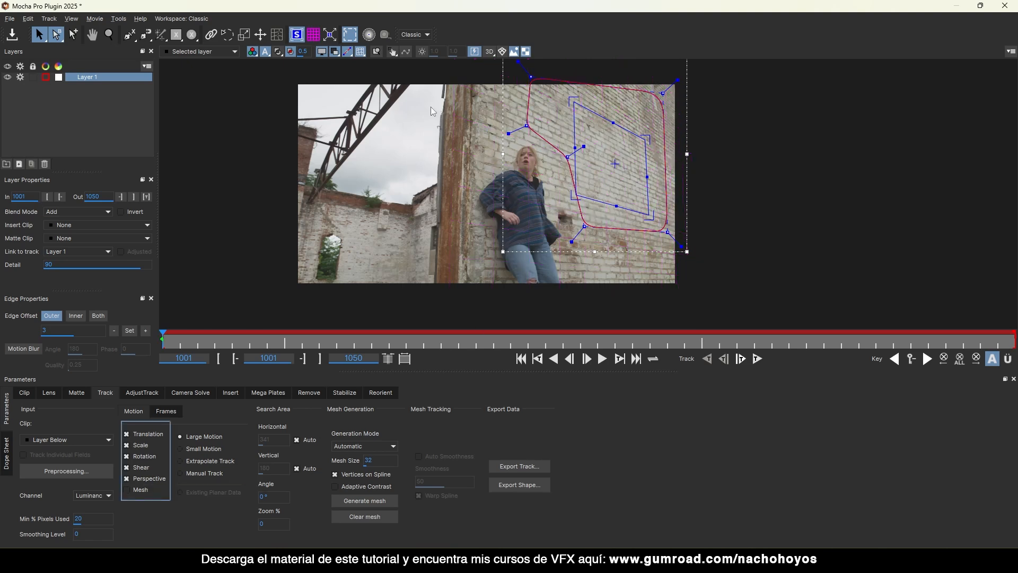
Track the wall layer forward through frame 1050 and rename Layer 1 to 'Track'.
{"action": "left_click", "coordinate": [757, 359]}
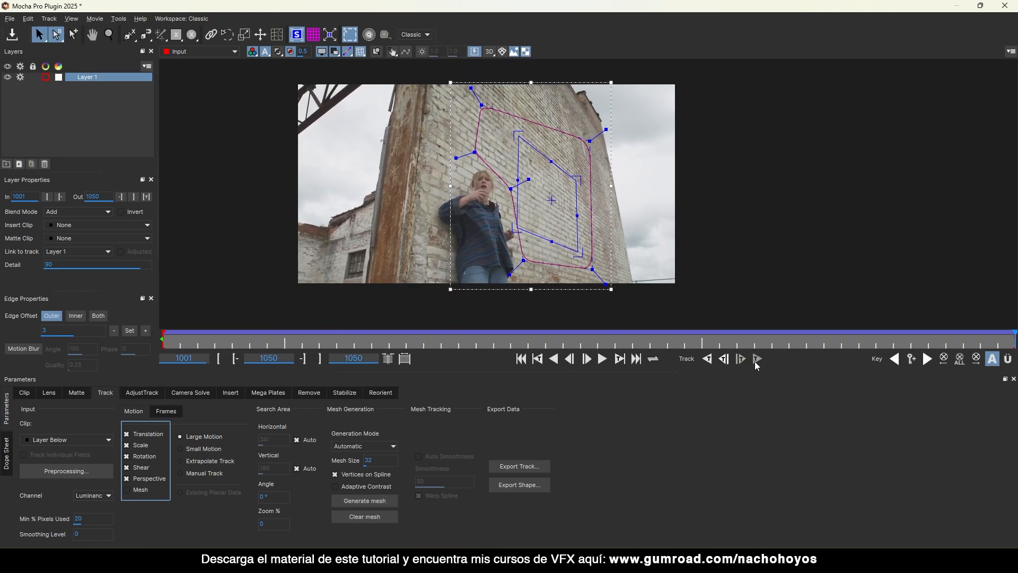
{"action": "left_click_drag", "start_coordinate": [977, 345], "coordinate": [1013, 270]}
{"action": "double_click", "coordinate": [95, 78]}
{"action": "type", "text": "t"}
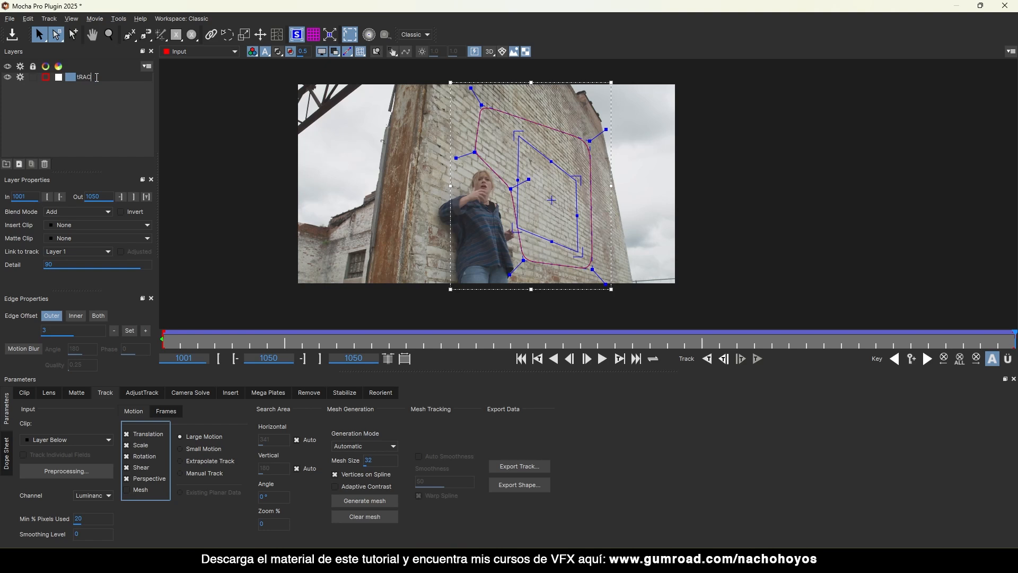
{"action": "type", "text": "rack"}
{"action": "key", "text": "Return"}
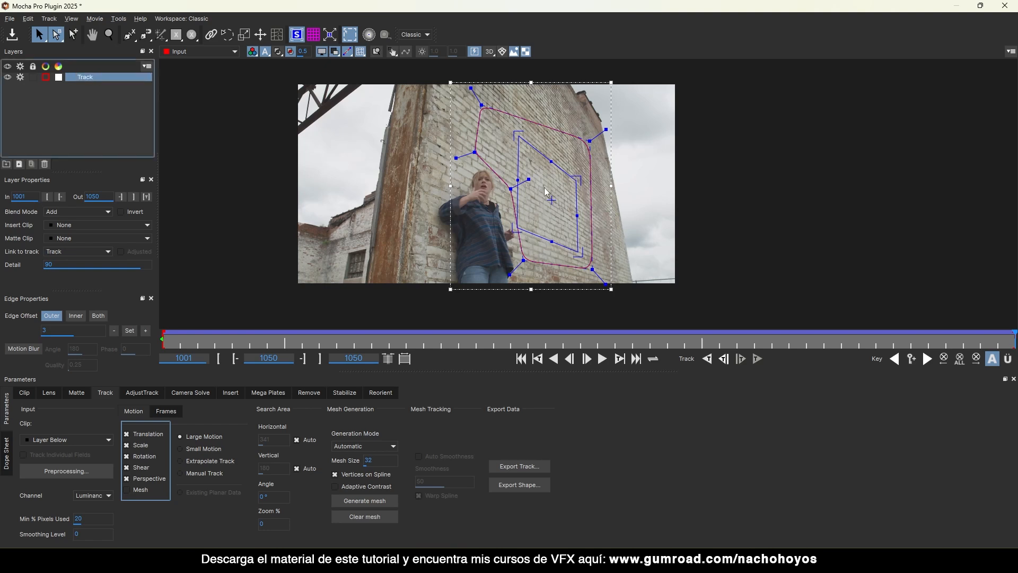
Hide the spline outline and realign the planar surface corners to the brick wall edges.
{"action": "left_click_drag", "start_coordinate": [554, 201], "coordinate": [553, 169]}
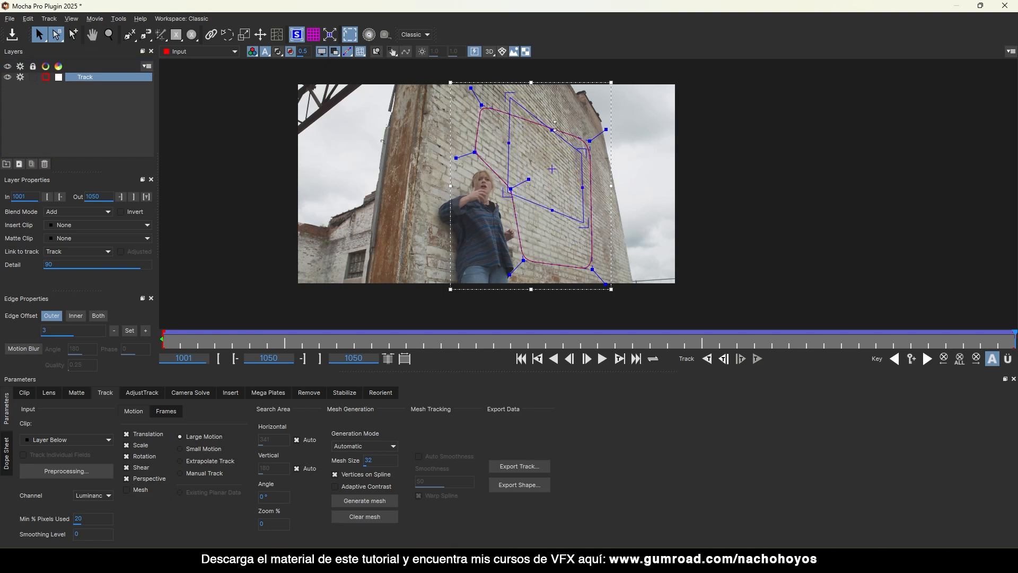
{"action": "left_click", "coordinate": [304, 33]}
{"action": "left_click", "coordinate": [312, 35]}
{"action": "left_click", "coordinate": [334, 51]}
{"action": "left_click_drag", "start_coordinate": [589, 141], "coordinate": [584, 151]}
{"action": "left_click_drag", "start_coordinate": [584, 234], "coordinate": [585, 245]}
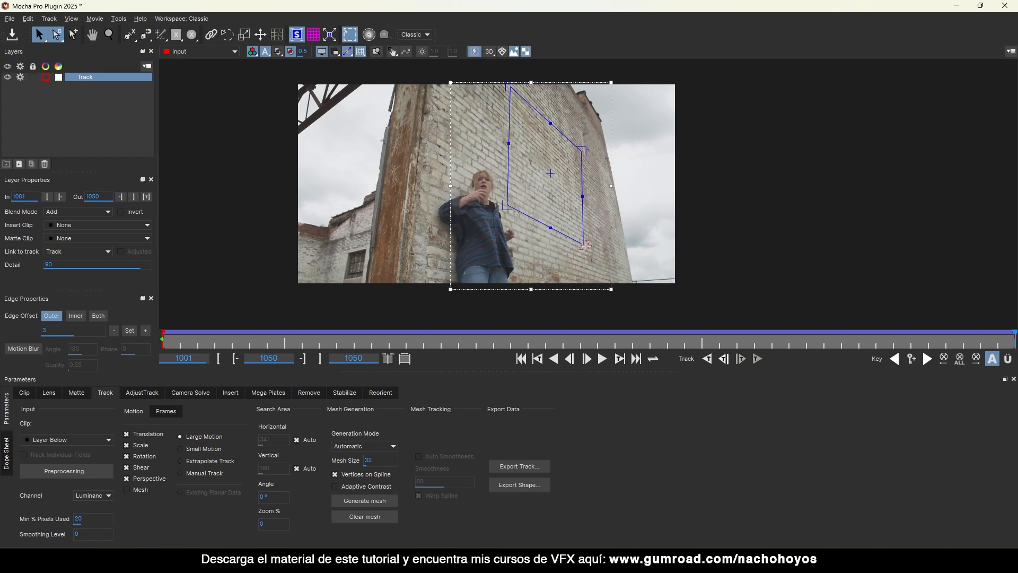
{"action": "left_click_drag", "start_coordinate": [509, 143], "coordinate": [553, 109]}
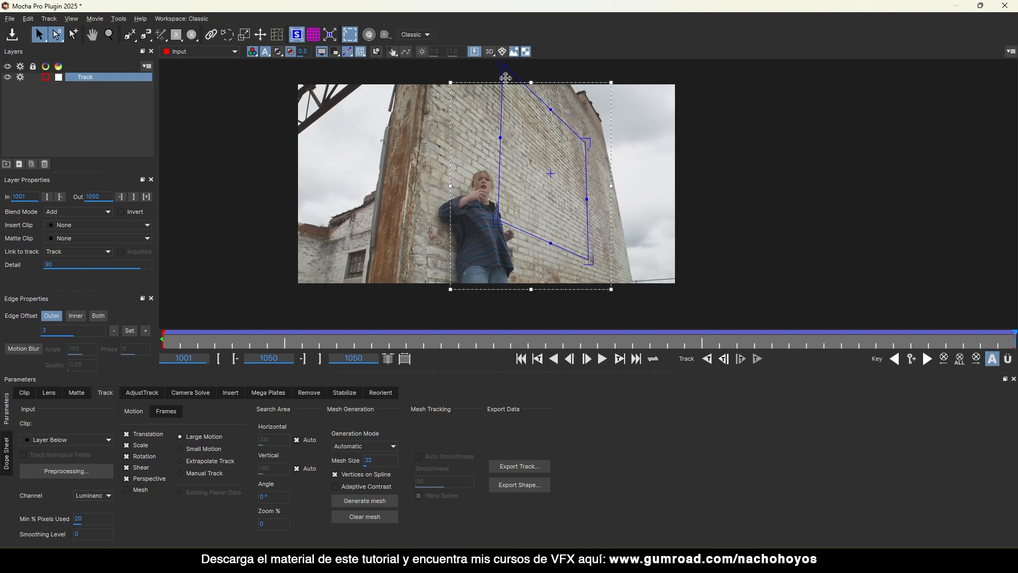
{"action": "left_click_drag", "start_coordinate": [500, 63], "coordinate": [505, 63]}
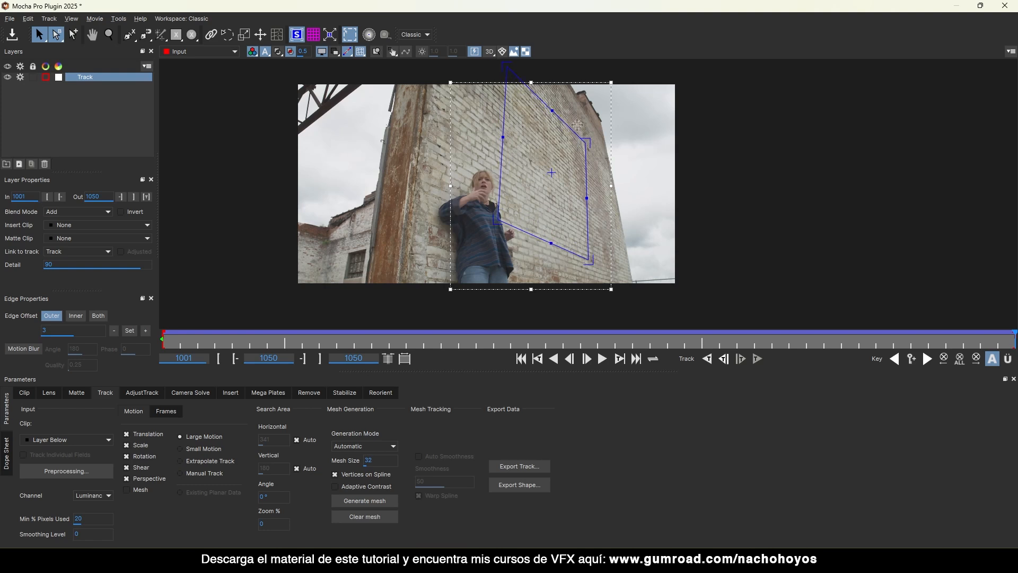
{"action": "left_click_drag", "start_coordinate": [582, 139], "coordinate": [583, 141]}
{"action": "left_click_drag", "start_coordinate": [501, 215], "coordinate": [497, 214]}
{"action": "left_click_drag", "start_coordinate": [505, 117], "coordinate": [501, 116]}
{"action": "left_click_drag", "start_coordinate": [588, 144], "coordinate": [588, 141]}
{"action": "left_click_drag", "start_coordinate": [487, 215], "coordinate": [491, 221]}
{"action": "left_click_drag", "start_coordinate": [963, 345], "coordinate": [1004, 295]}
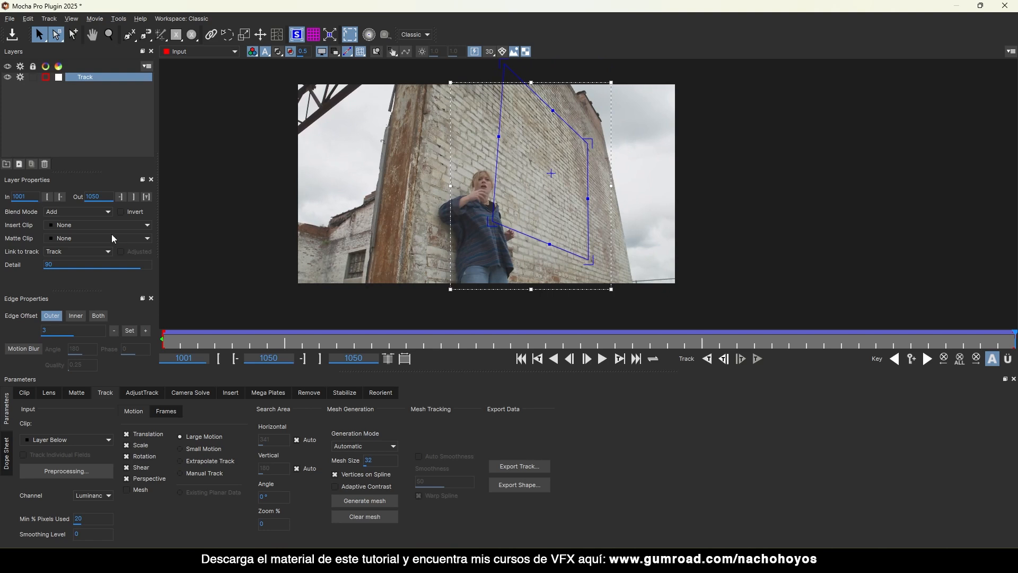
Preview the Grid8x8 insert following the wall, then set Insert Clip to None.
{"action": "left_click", "coordinate": [75, 232]}
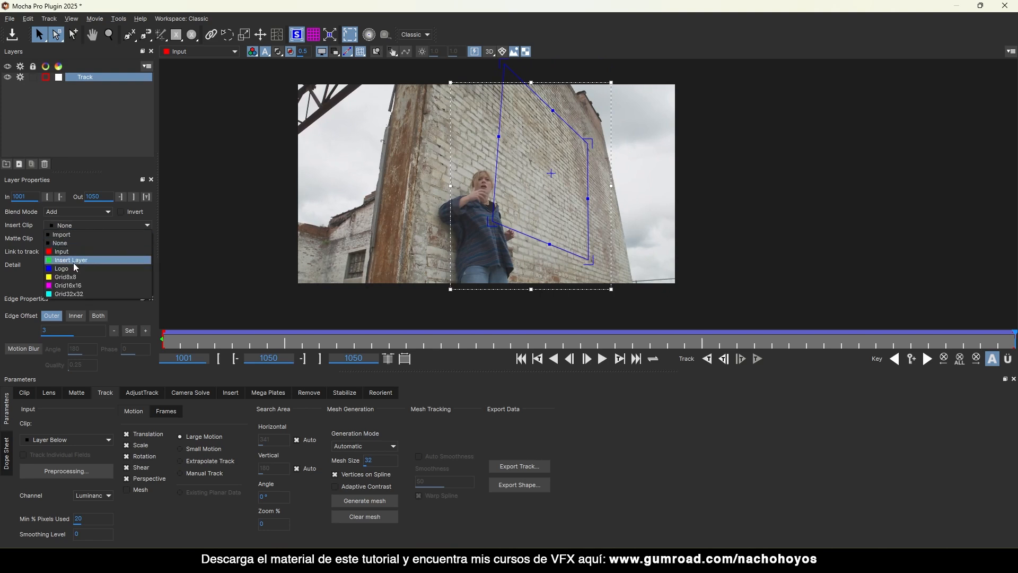
{"action": "left_click", "coordinate": [71, 279]}
{"action": "left_click_drag", "start_coordinate": [311, 345], "coordinate": [140, 317]}
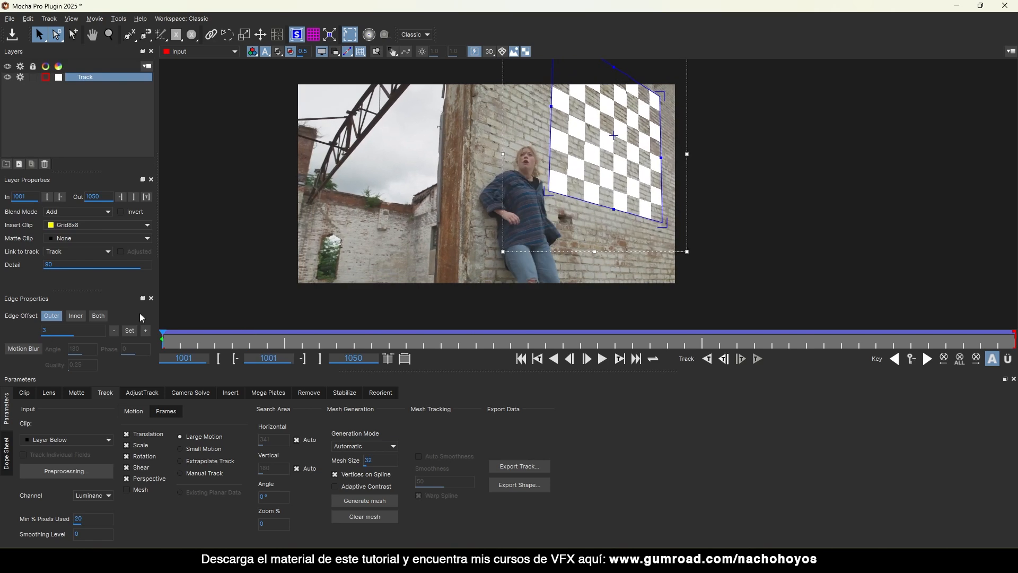
{"action": "left_click", "coordinate": [89, 228]}
{"action": "left_click", "coordinate": [69, 237]}
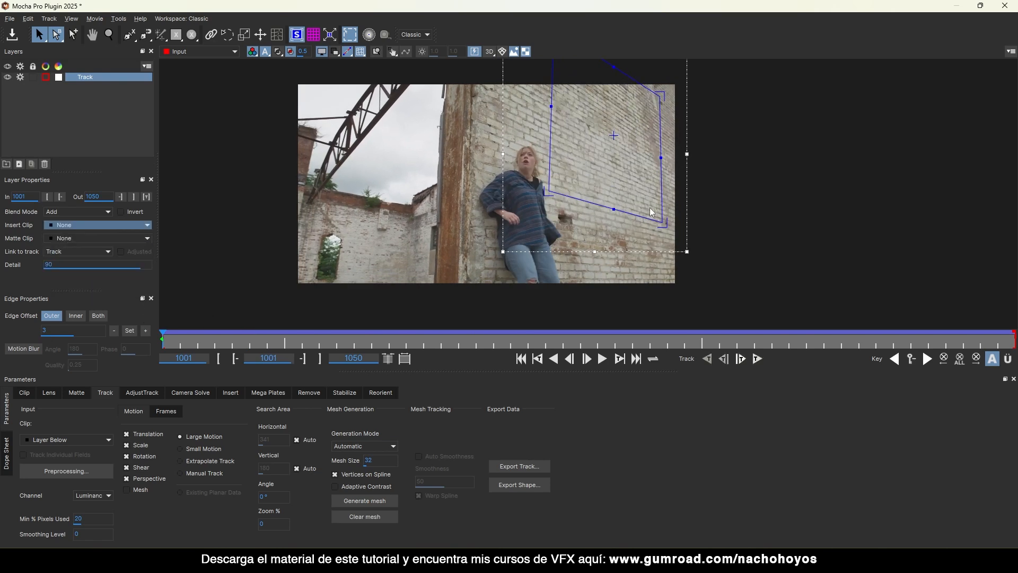
Copy the track as Nuke Corner Pin data, save the Mocha project and return to NukeX.
{"action": "left_click", "coordinate": [537, 471]}
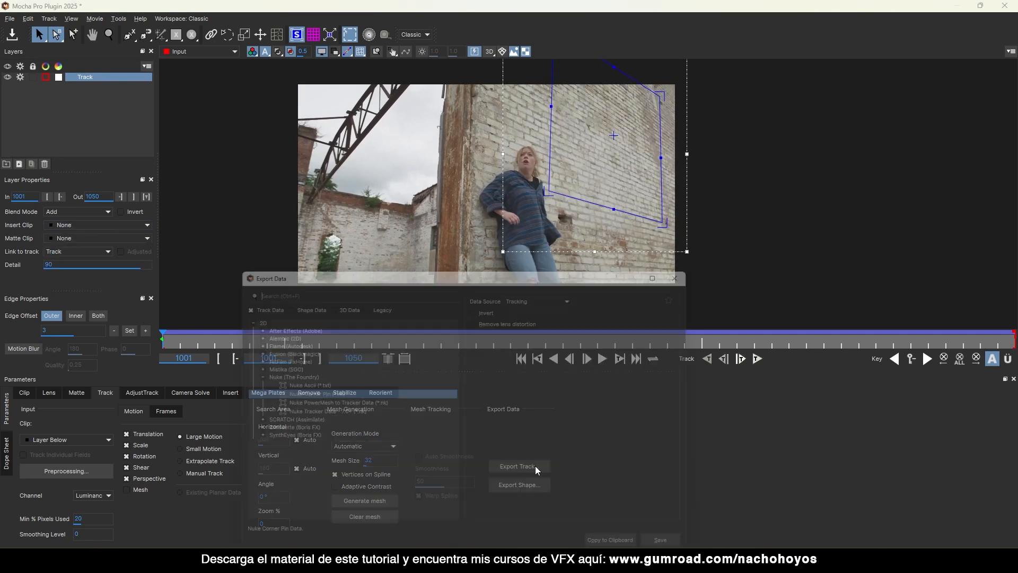
{"action": "left_click_drag", "start_coordinate": [451, 267], "coordinate": [441, 165]}
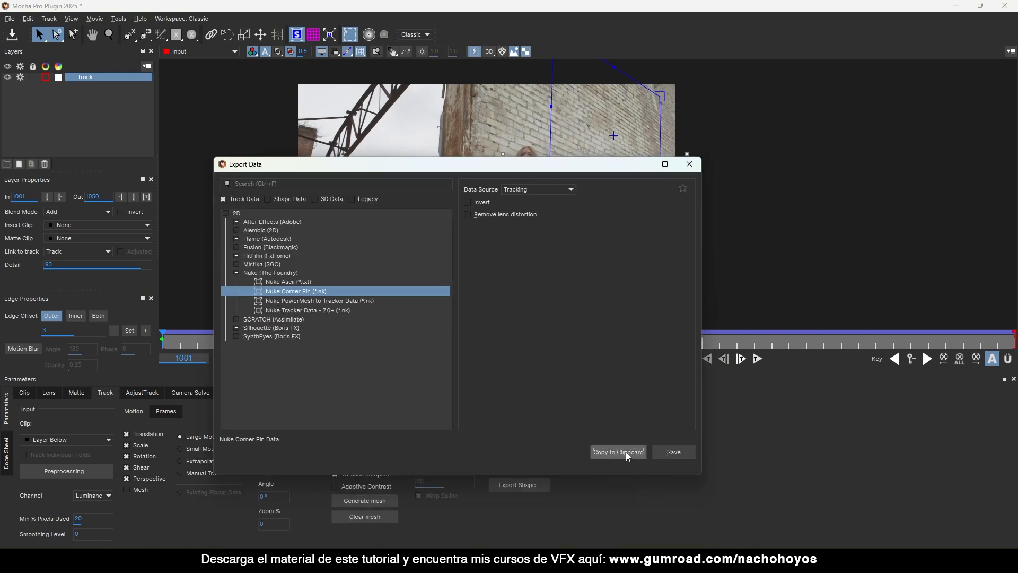
{"action": "left_click", "coordinate": [618, 452]}
{"action": "key", "text": "ctrl+s"}
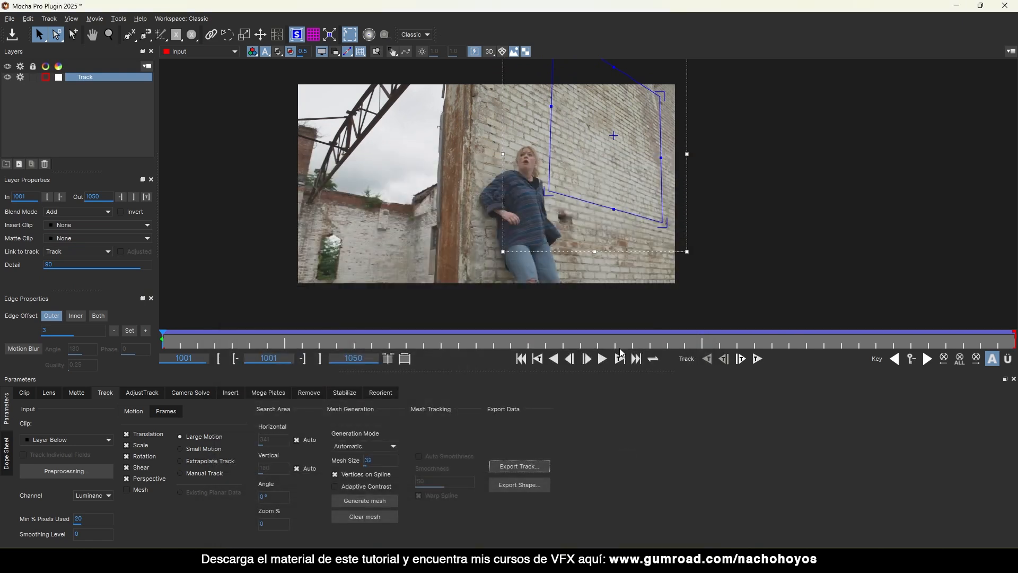
{"action": "left_click", "coordinate": [1006, 6]}
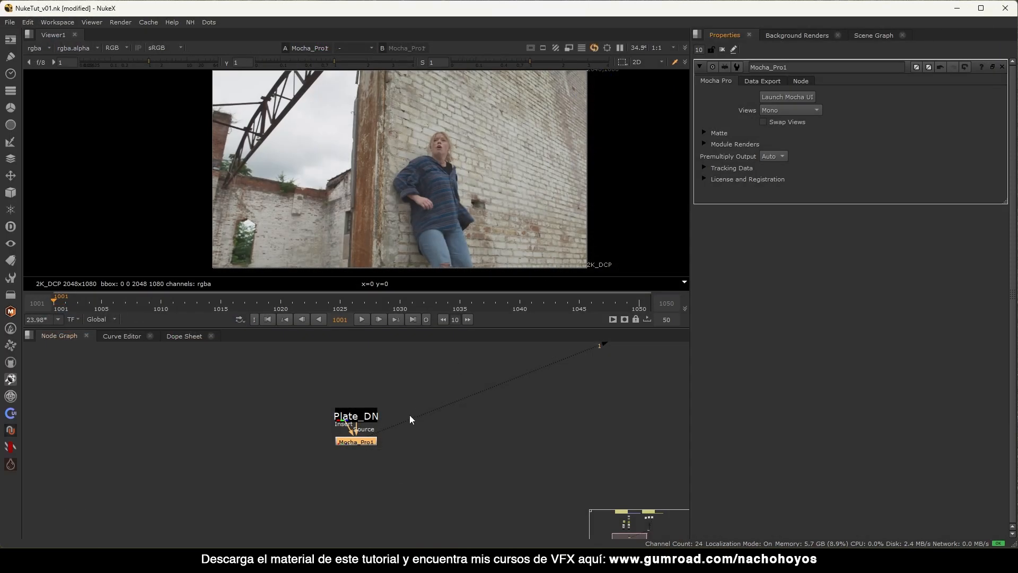
Paste the CornerPin2D_Track node and check its pins from frame 1043 back to 1001.
{"action": "key", "text": "ctrl+v"}
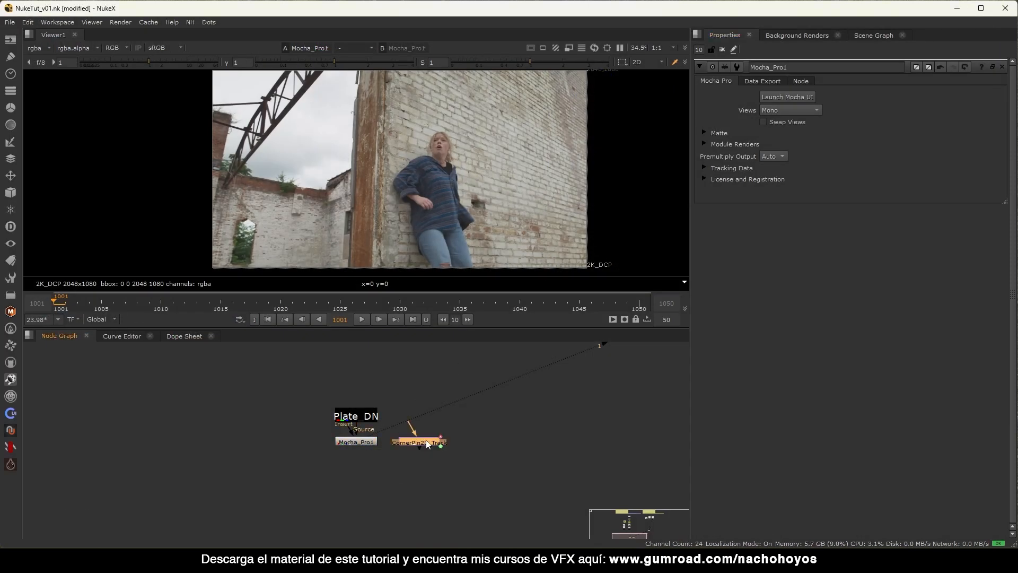
{"action": "double_click", "coordinate": [427, 444]}
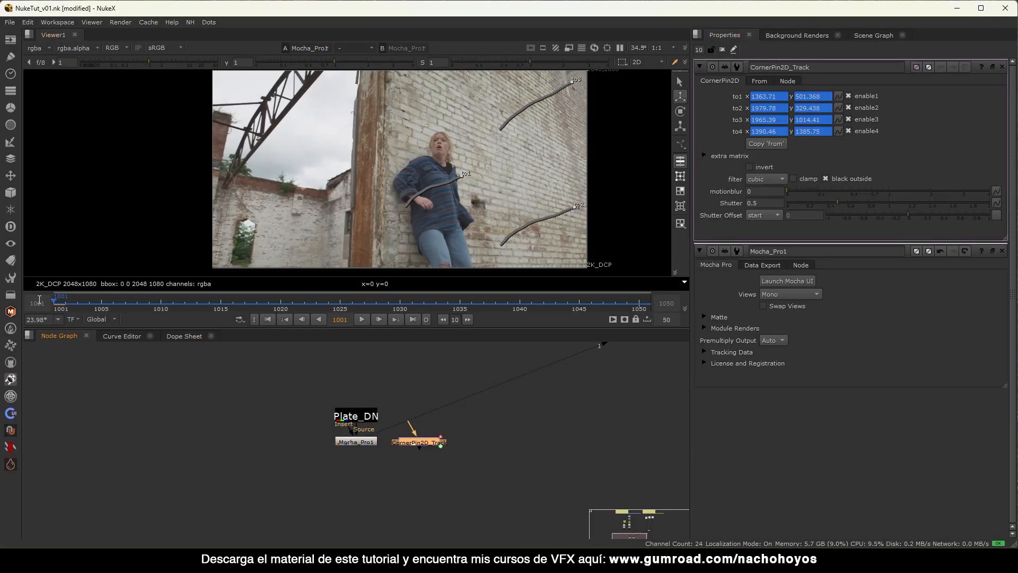
{"action": "left_click_drag", "start_coordinate": [70, 308], "coordinate": [554, 313]}
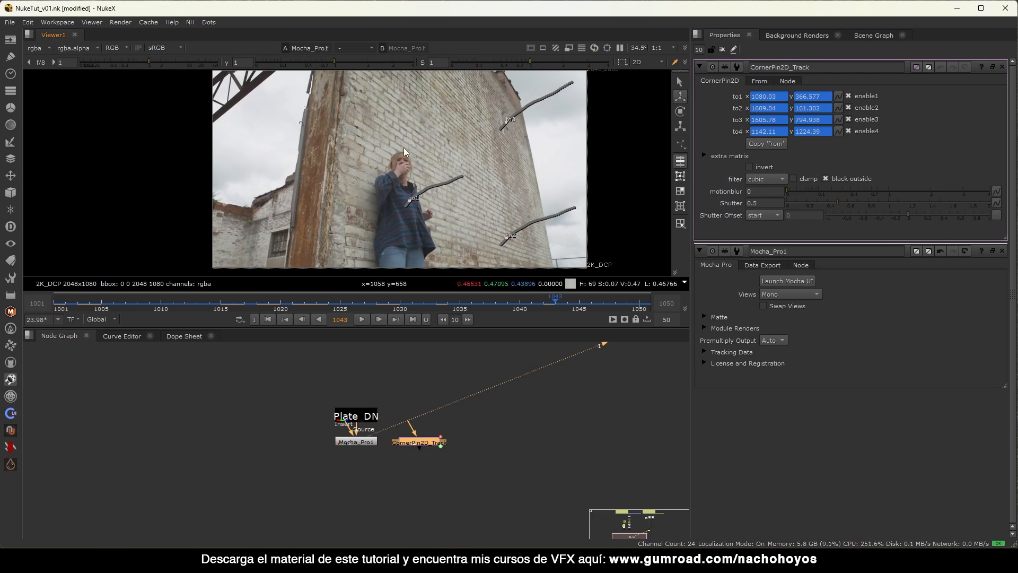
{"action": "scroll", "coordinate": [441, 104], "scroll_direction": "down", "scroll_amount": 4}
{"action": "middle_click_drag", "start_coordinate": [465, 111], "coordinate": [462, 138]}
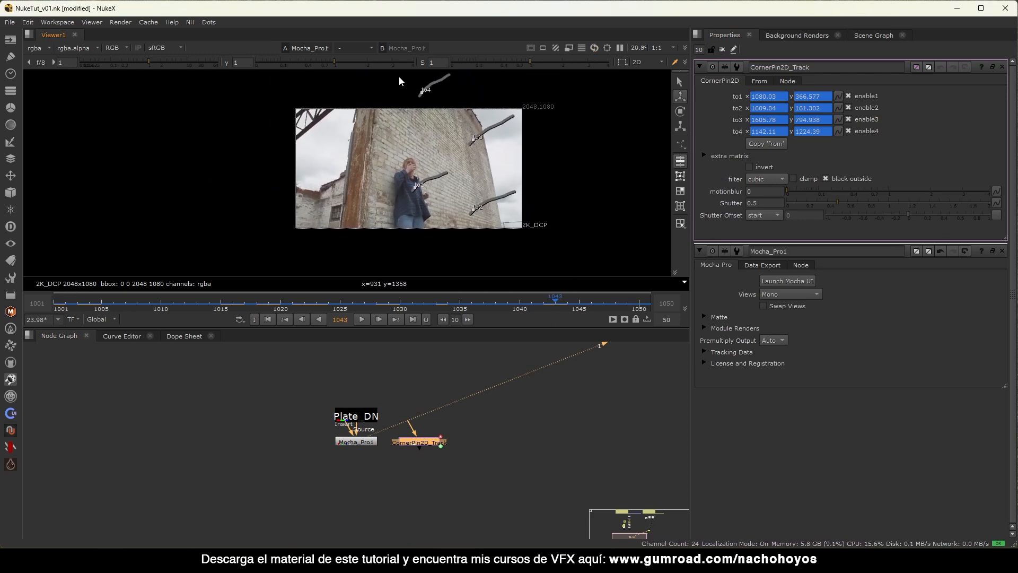
{"action": "left_click_drag", "start_coordinate": [390, 310], "coordinate": [99, 294]}
{"action": "left_click", "coordinate": [268, 319]}
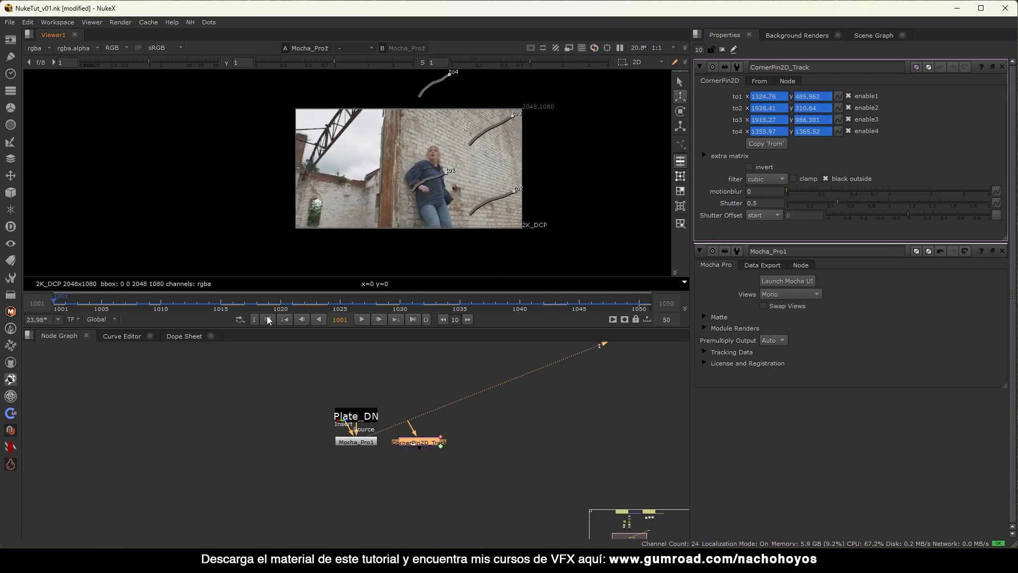
{"action": "left_click", "coordinate": [721, 50]}
Move Mocha_Pro1 left, away from Plate_DN, in the node graph.
{"action": "middle_click_drag", "start_coordinate": [494, 408], "coordinate": [356, 442]}
{"action": "middle_click_drag", "start_coordinate": [355, 442], "coordinate": [386, 412], "text": "alt"}
{"action": "left_click_drag", "start_coordinate": [400, 403], "coordinate": [284, 449]}
{"action": "middle_click_drag", "start_coordinate": [294, 453], "coordinate": [386, 492], "text": "alt"}
{"action": "left_click", "coordinate": [403, 420]}
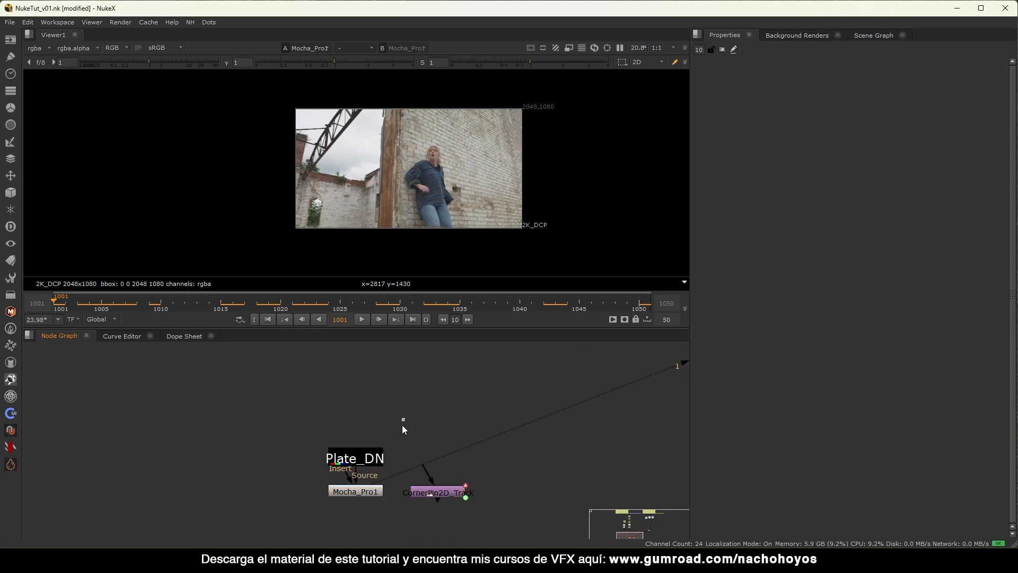
{"action": "middle_click_drag", "start_coordinate": [402, 426], "coordinate": [370, 450], "text": "alt"}
{"action": "middle_click_drag", "start_coordinate": [358, 375], "coordinate": [304, 428]}
{"action": "middle_click_drag", "start_coordinate": [304, 428], "coordinate": [345, 463], "text": "alt"}
{"action": "left_click_drag", "start_coordinate": [344, 463], "coordinate": [285, 470]}
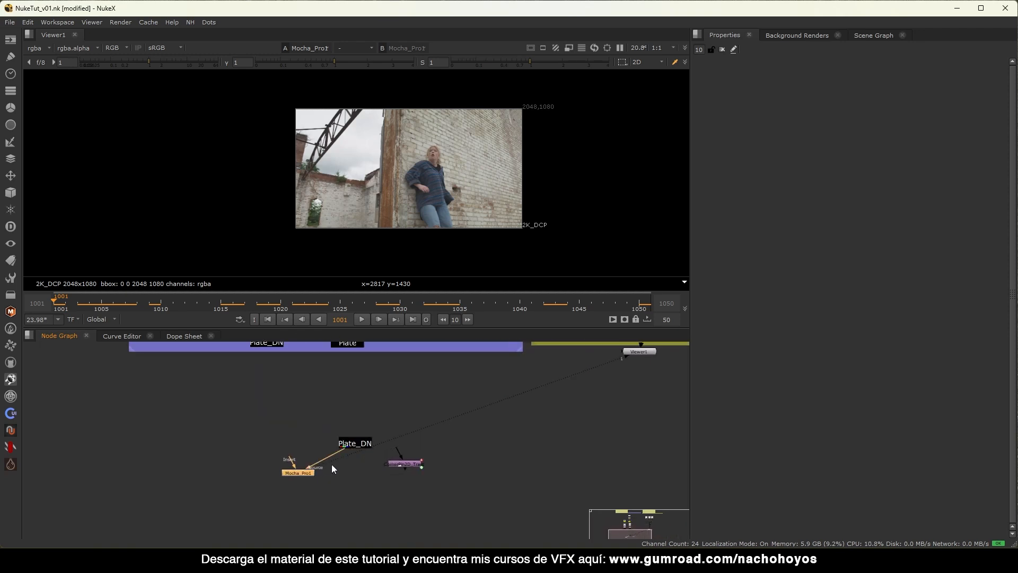
{"action": "left_click", "coordinate": [340, 465]}
{"action": "middle_click_drag", "start_coordinate": [343, 465], "coordinate": [351, 456], "text": "alt"}
Route Plate_DN through a Dot into Mocha_Pro1's Source and place CornerPin2D_Track left of Mocha_Pro1.
{"action": "left_click_drag", "start_coordinate": [311, 452], "coordinate": [360, 475], "text": "ctrl"}
{"action": "left_click", "coordinate": [289, 475]}
{"action": "middle_click_drag", "start_coordinate": [307, 479], "coordinate": [295, 443]}
{"action": "left_click_drag", "start_coordinate": [191, 413], "coordinate": [293, 478]}
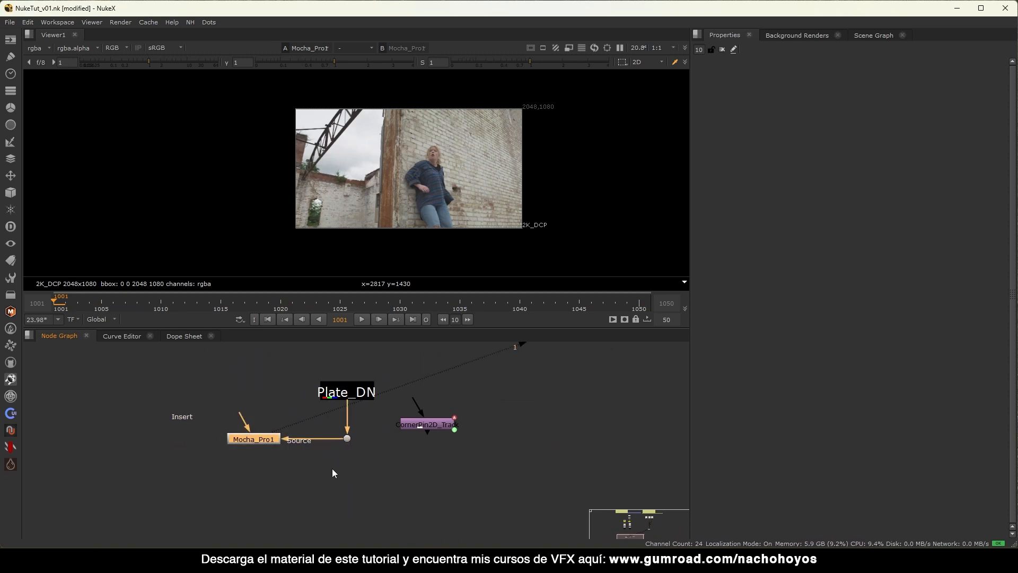
{"action": "middle_click_drag", "start_coordinate": [332, 472], "coordinate": [345, 441]}
{"action": "left_click_drag", "start_coordinate": [428, 380], "coordinate": [122, 405]}
{"action": "middle_click_drag", "start_coordinate": [225, 433], "coordinate": [285, 462]}
{"action": "middle_click_drag", "start_coordinate": [444, 410], "coordinate": [402, 432]}
View the Plate_DN Dot at frames 1050 and 1001, then bring the PLATES and ASSETS backdrops into view.
{"action": "left_click", "coordinate": [361, 443]}
{"action": "key", "text": "1"}
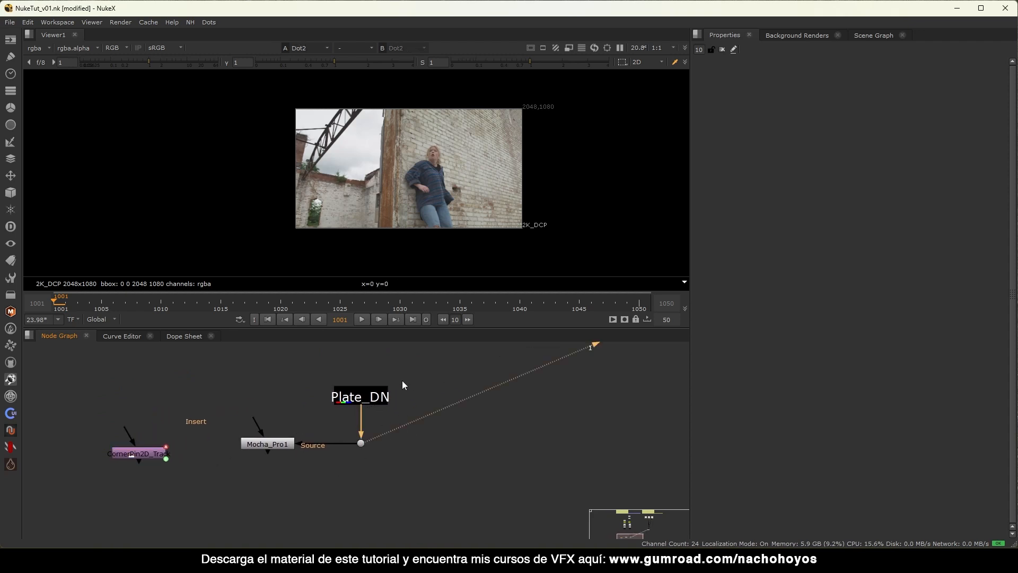
{"action": "left_click", "coordinate": [413, 319]}
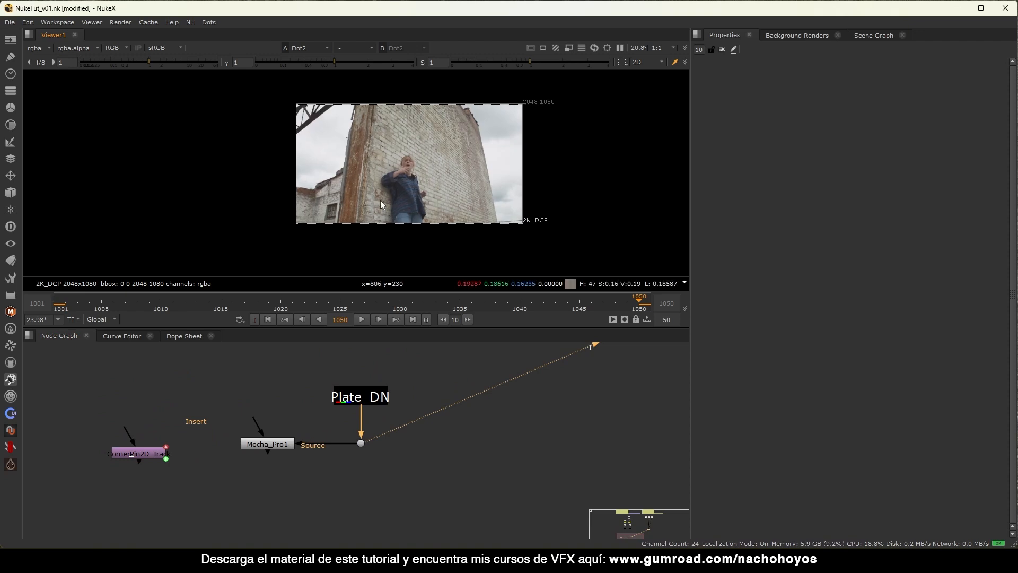
{"action": "left_click", "coordinate": [55, 303]}
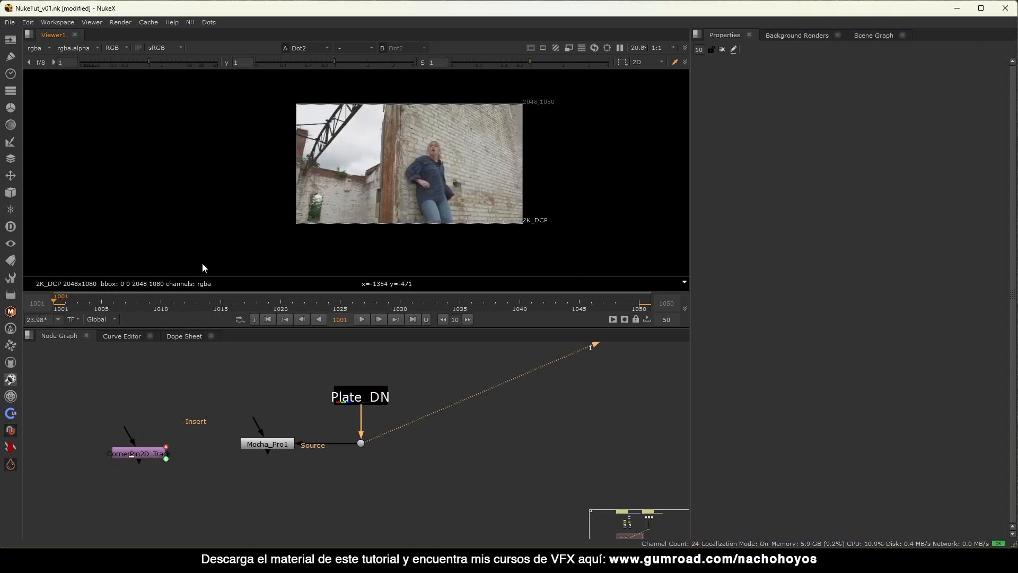
{"action": "left_click", "coordinate": [637, 306]}
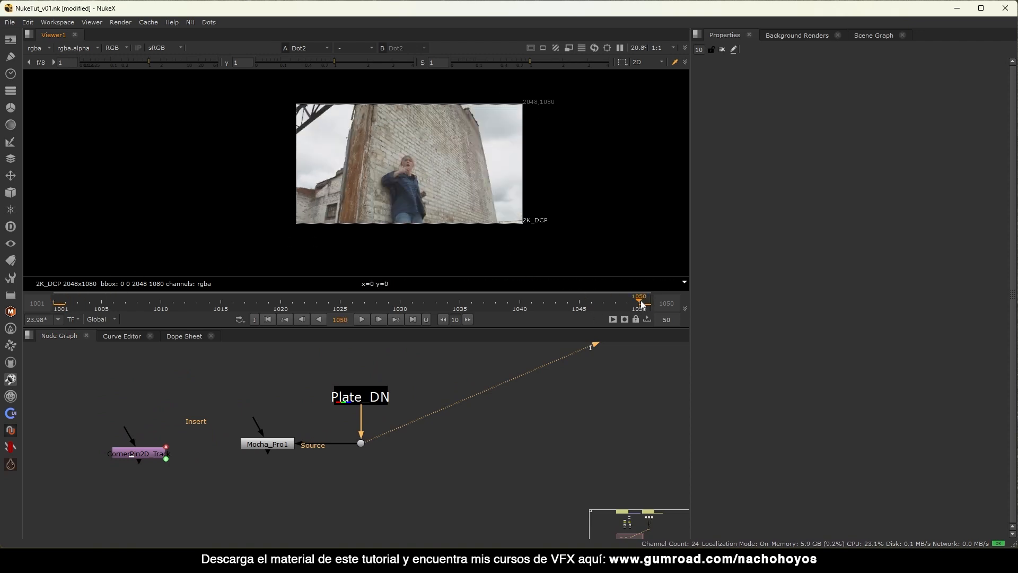
{"action": "middle_click_drag", "start_coordinate": [454, 409], "coordinate": [465, 400]}
{"action": "scroll", "coordinate": [464, 401], "scroll_direction": "down", "scroll_amount": 4}
{"action": "middle_click_drag", "start_coordinate": [514, 351], "coordinate": [317, 463]}
{"action": "middle_click_drag", "start_coordinate": [425, 362], "coordinate": [346, 466]}
Compare the Read12 dragon and Read2 goblin images, ending with the goblin in the viewer.
{"action": "scroll", "coordinate": [346, 466], "scroll_direction": "up", "scroll_amount": 4}
{"action": "left_click", "coordinate": [314, 402]}
{"action": "left_click", "coordinate": [376, 399]}
{"action": "key", "text": "1"}
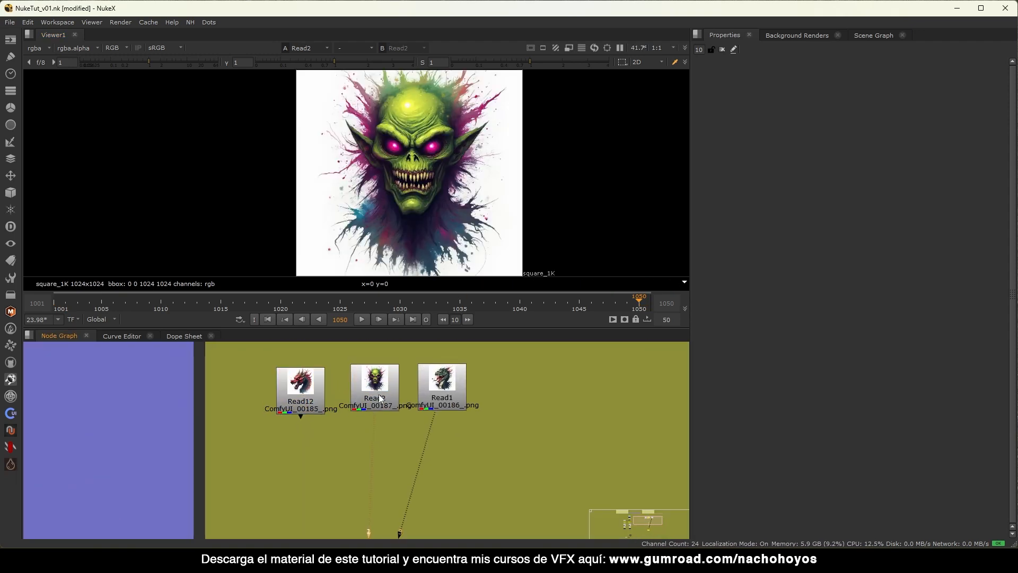
{"action": "left_click", "coordinate": [292, 393]}
{"action": "key", "text": "1"}
{"action": "left_click", "coordinate": [372, 397]}
{"action": "key", "text": "2"}
{"action": "left_click", "coordinate": [446, 397]}
{"action": "left_click", "coordinate": [399, 399]}
{"action": "key", "text": "1"}
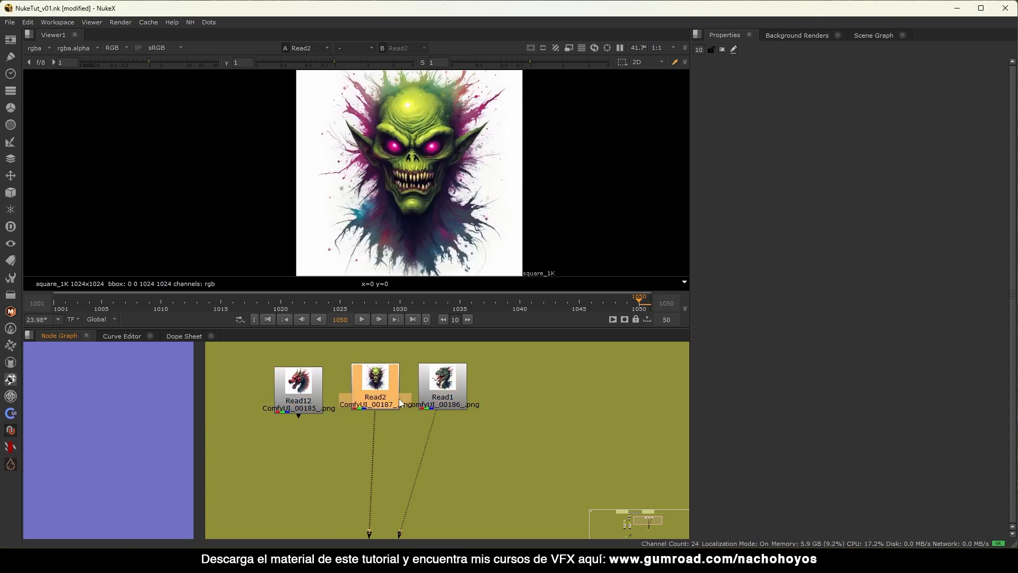
Make Read2 an anchor stamp titled 'Graffity' and paste a wired copy near the comp.
{"action": "key", "text": "F8"}
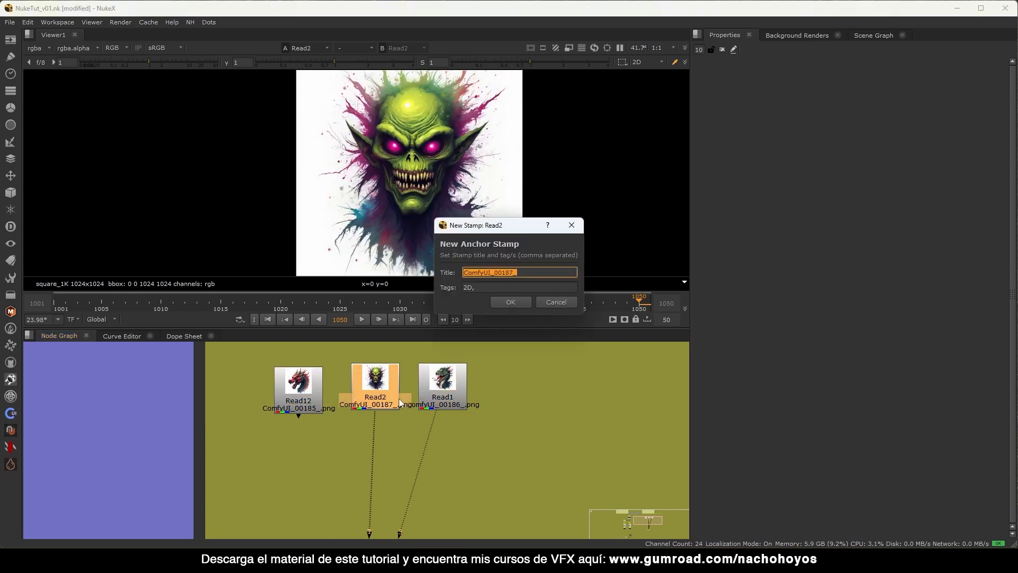
{"action": "type", "text": "Gra"}
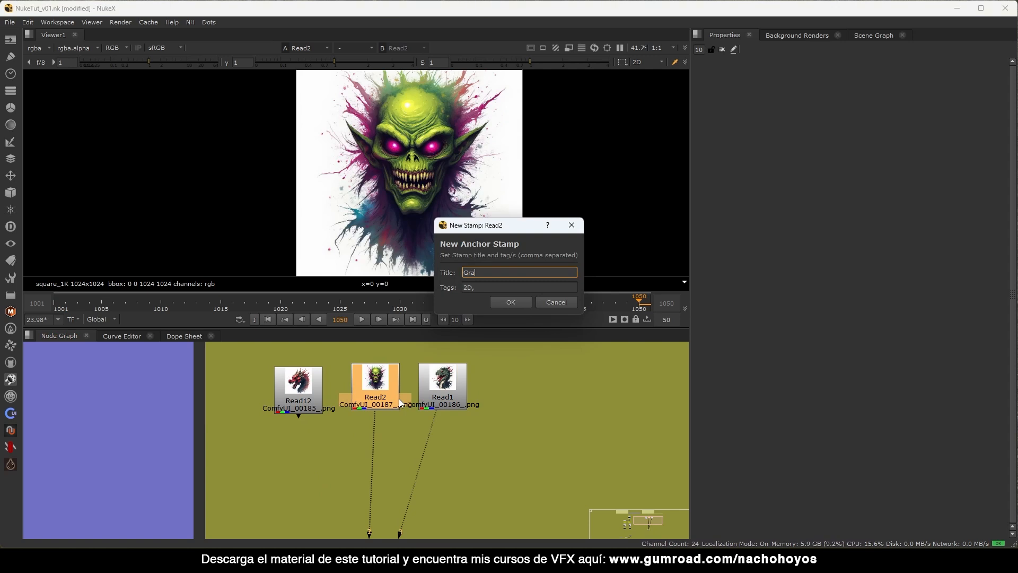
{"action": "type", "text": "ffity"}
{"action": "key", "text": "Return"}
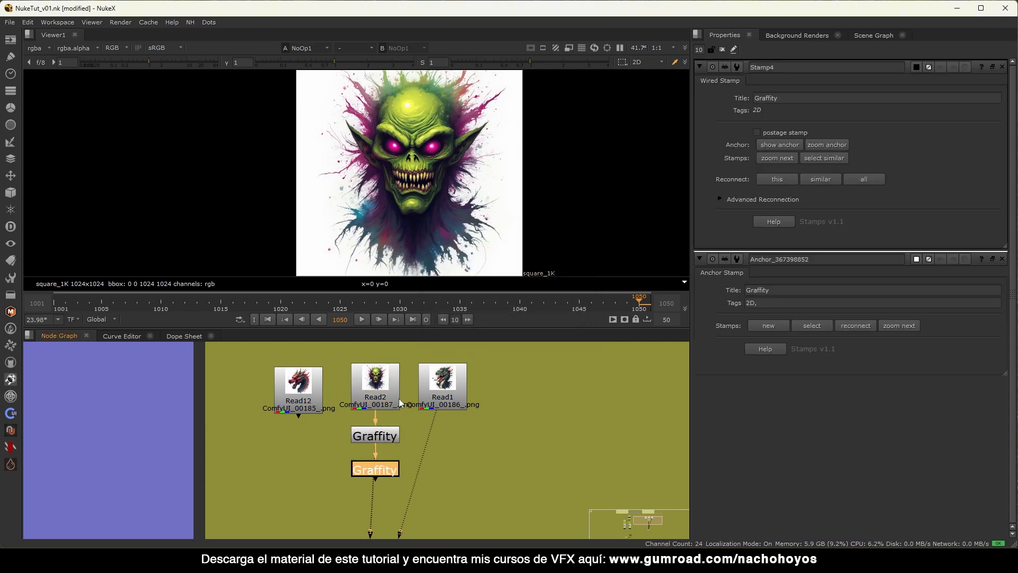
{"action": "scroll", "coordinate": [473, 422], "scroll_direction": "down", "scroll_amount": 8}
{"action": "middle_click_drag", "start_coordinate": [393, 480], "coordinate": [392, 451]}
{"action": "scroll", "coordinate": [392, 451], "scroll_direction": "up", "scroll_amount": 6}
{"action": "scroll", "coordinate": [419, 443], "scroll_direction": "up", "scroll_amount": 2}
{"action": "key", "text": "ctrl+v"}
{"action": "key", "text": "1"}
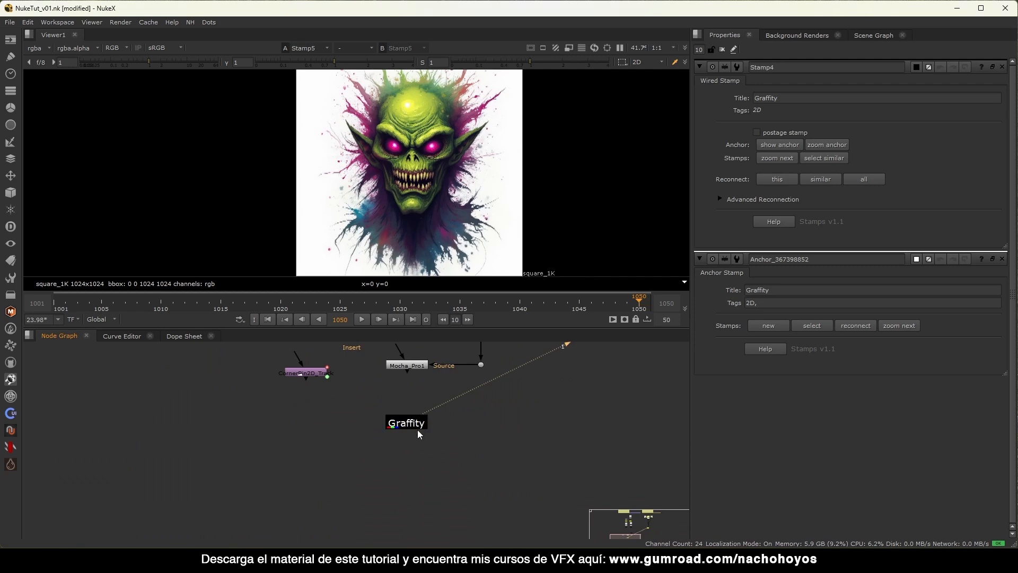
Fit the goblin image in the viewer and position the pasted Graffity stamp.
{"action": "scroll", "coordinate": [444, 225], "scroll_direction": "down", "scroll_amount": 1}
{"action": "key", "text": "f"}
{"action": "left_click_drag", "start_coordinate": [506, 75], "coordinate": [251, 279]}
{"action": "left_click", "coordinate": [481, 364]}
{"action": "left_click", "coordinate": [725, 50]}
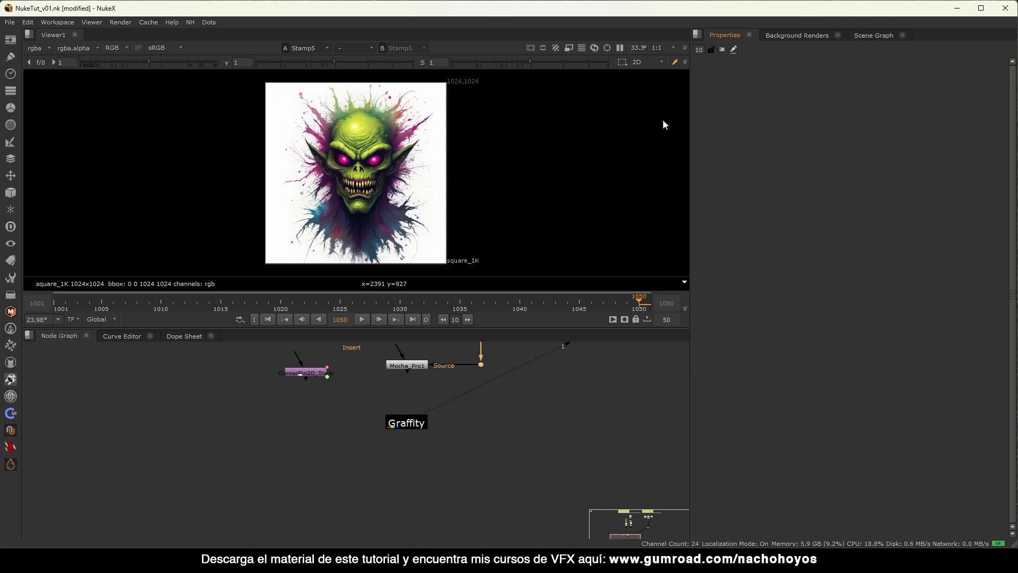
{"action": "middle_click_drag", "start_coordinate": [408, 441], "coordinate": [374, 432]}
{"action": "left_click_drag", "start_coordinate": [376, 417], "coordinate": [360, 426]}
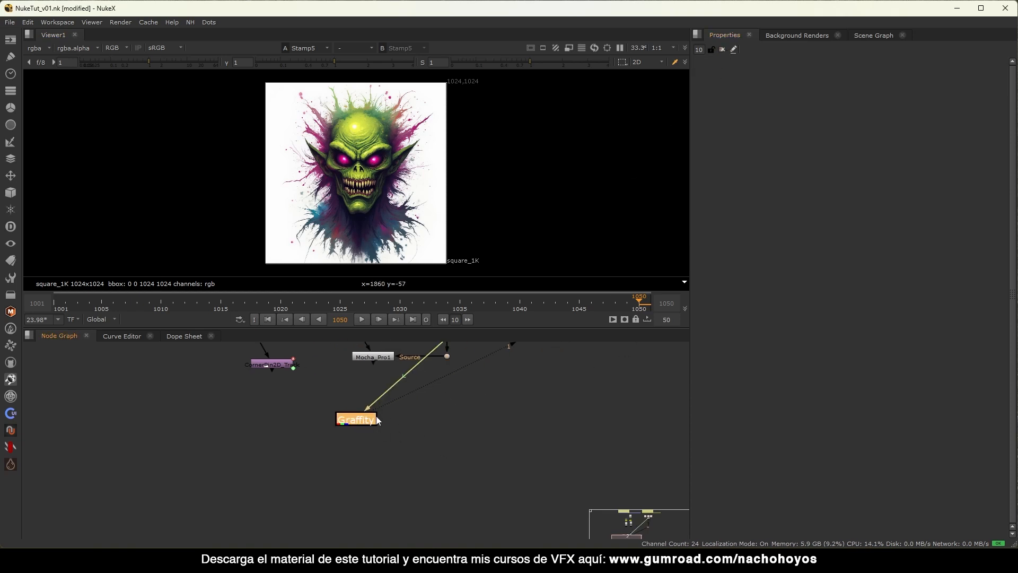
{"action": "key", "text": "Tab"}
Add a Reformat under Graffity keeping the goblin at its native 1024 size, and move both down-left.
{"action": "type", "text": "ref"}
{"action": "key", "text": "Return"}
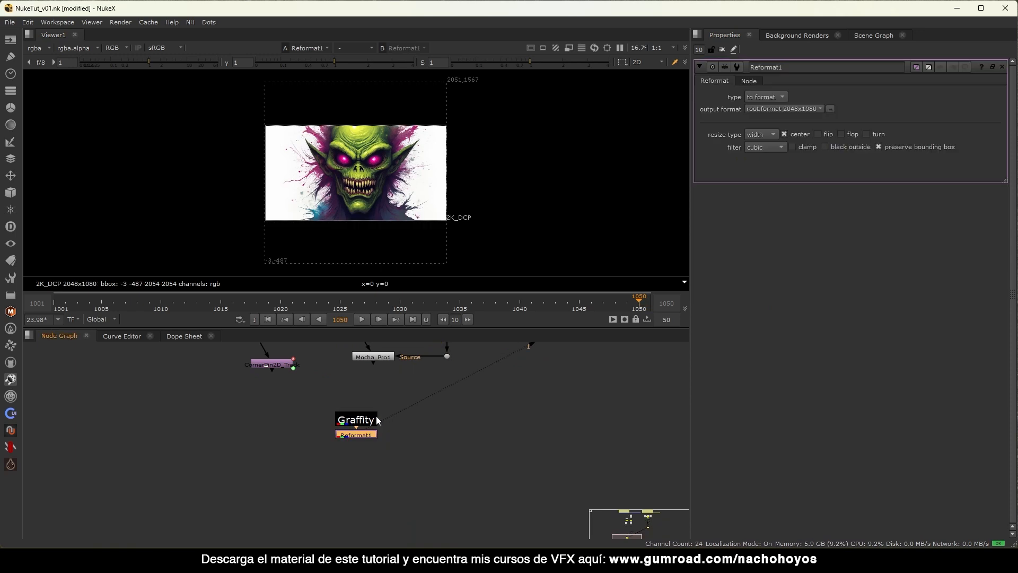
{"action": "left_click", "coordinate": [775, 133]}
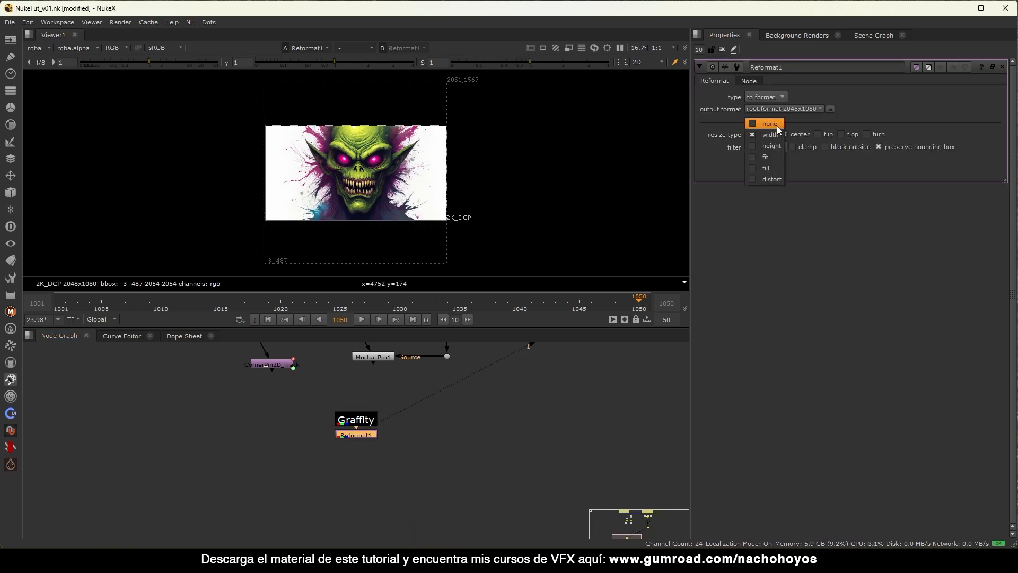
{"action": "left_click", "coordinate": [777, 125]}
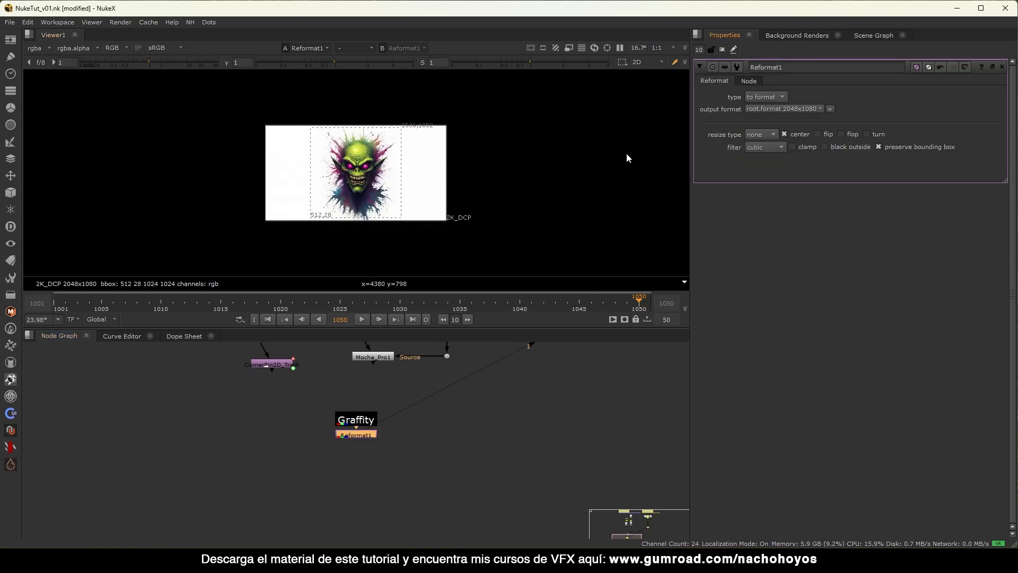
{"action": "left_click", "coordinate": [723, 51]}
{"action": "left_click", "coordinate": [418, 455]}
{"action": "left_click_drag", "start_coordinate": [483, 396], "coordinate": [327, 459]}
{"action": "left_click", "coordinate": [450, 461]}
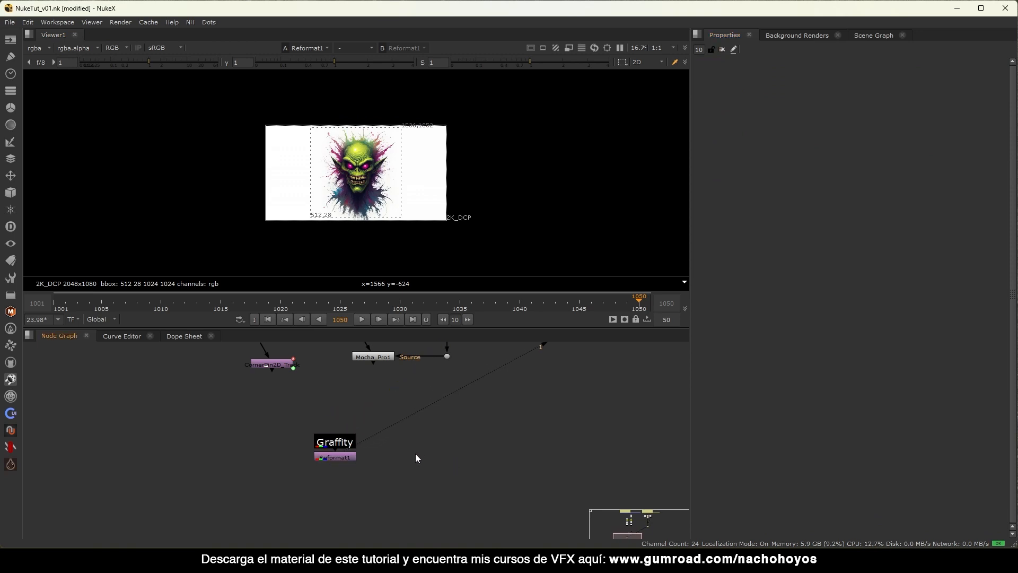
Add Merge1 with the plate Dot as background and Reformat1 as foreground, and view it.
{"action": "key", "text": "m"}
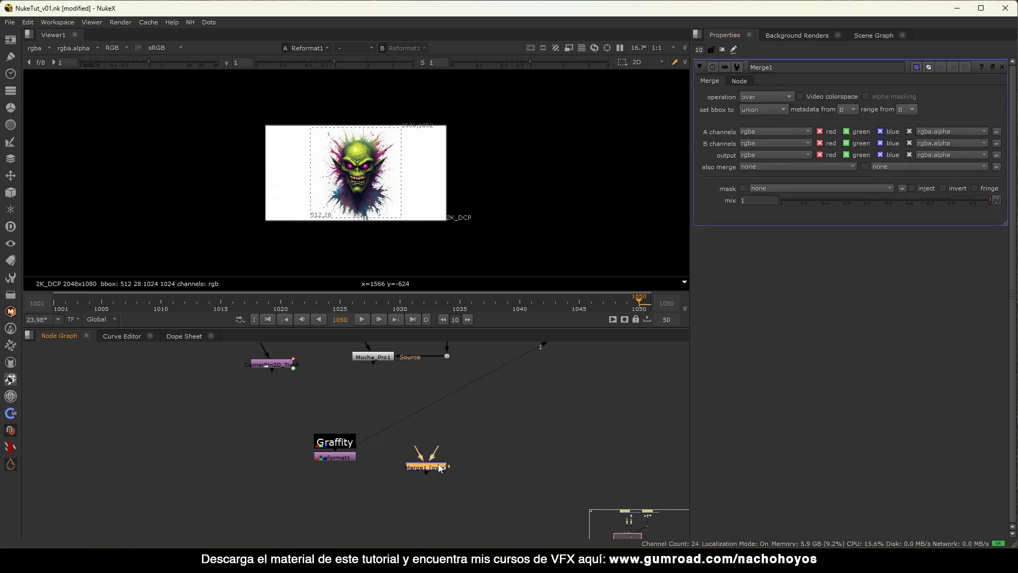
{"action": "left_click_drag", "start_coordinate": [467, 378], "coordinate": [450, 358]}
{"action": "left_click_drag", "start_coordinate": [430, 469], "coordinate": [342, 457]}
{"action": "left_click_drag", "start_coordinate": [436, 493], "coordinate": [449, 498]}
{"action": "key", "text": "1"}
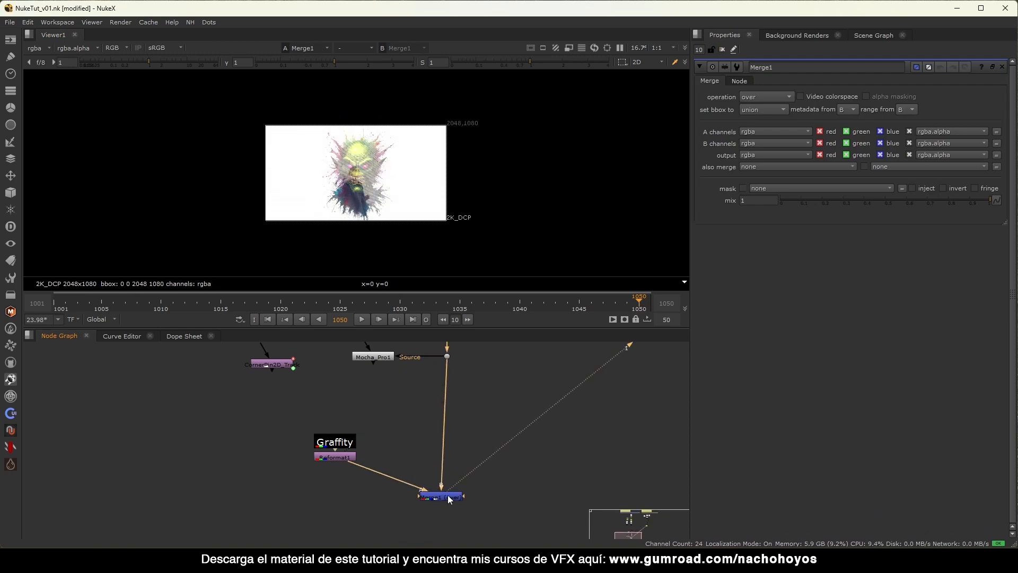
{"action": "left_click", "coordinate": [722, 50]}
{"action": "key", "text": "f"}
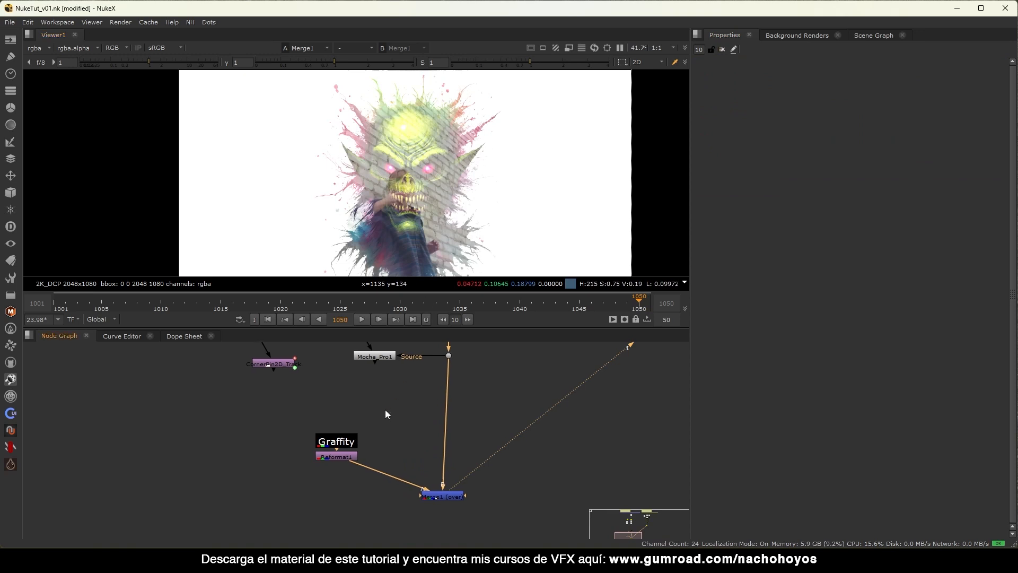
{"action": "scroll", "coordinate": [385, 409], "scroll_direction": "down", "scroll_amount": 3}
Set Merge1's operation to multiply and recentre the composite in the viewer.
{"action": "double_click", "coordinate": [423, 464]}
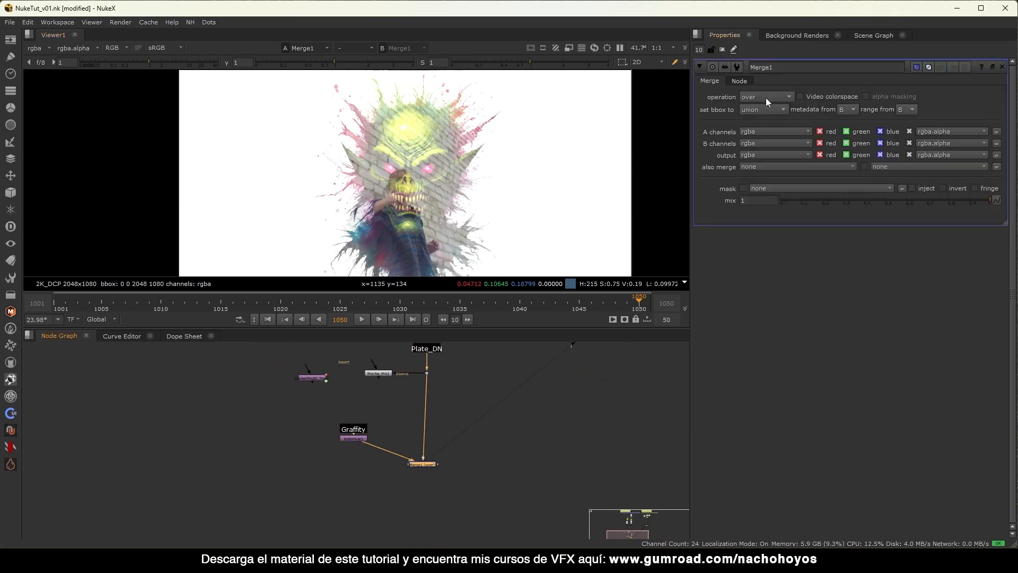
{"action": "left_click", "coordinate": [766, 98]}
{"action": "left_click", "coordinate": [775, 228]}
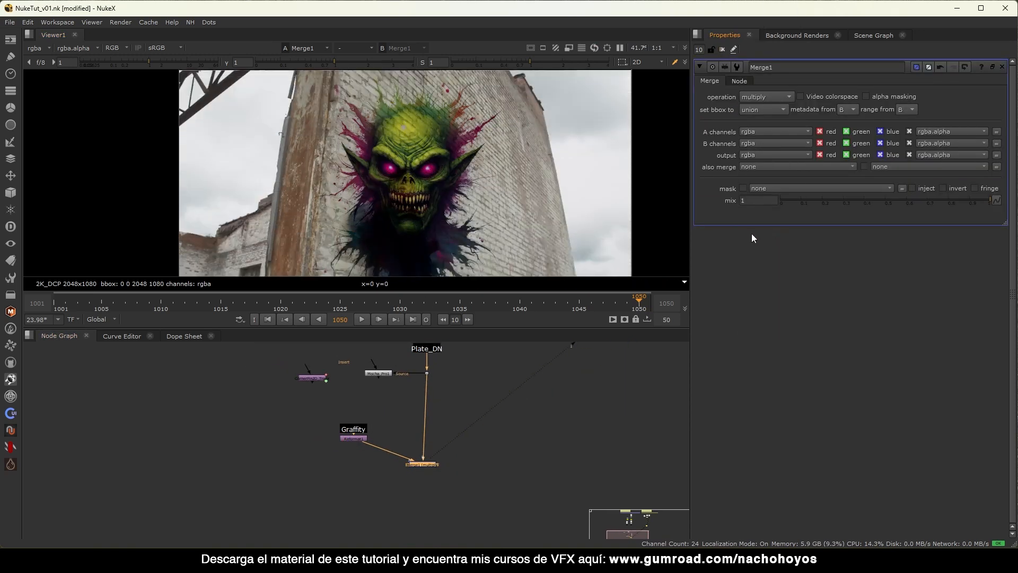
{"action": "scroll", "coordinate": [447, 188], "scroll_direction": "down", "scroll_amount": 3}
{"action": "scroll", "coordinate": [448, 192], "scroll_direction": "up", "scroll_amount": 2}
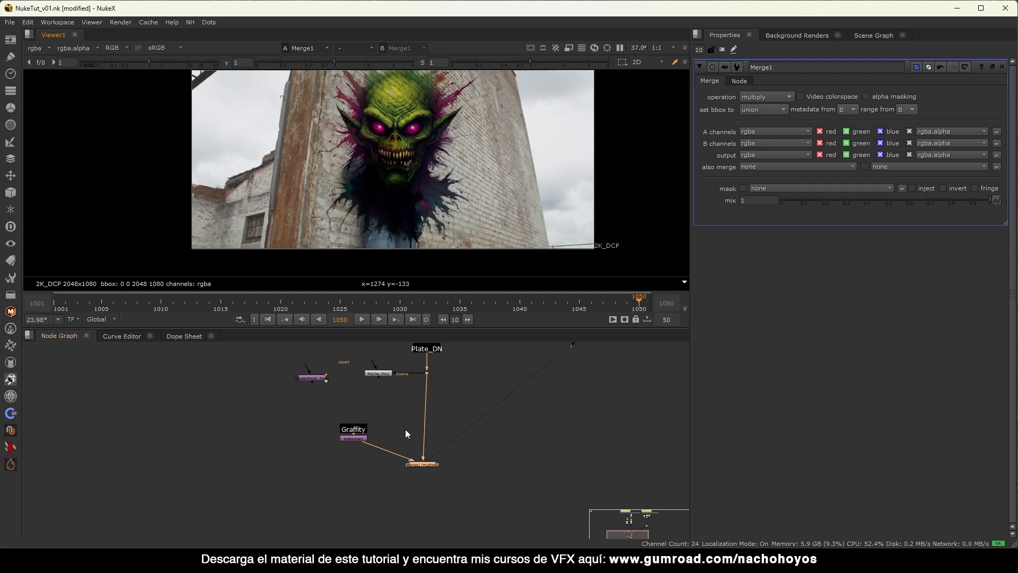
{"action": "scroll", "coordinate": [339, 448], "scroll_direction": "up", "scroll_amount": 3}
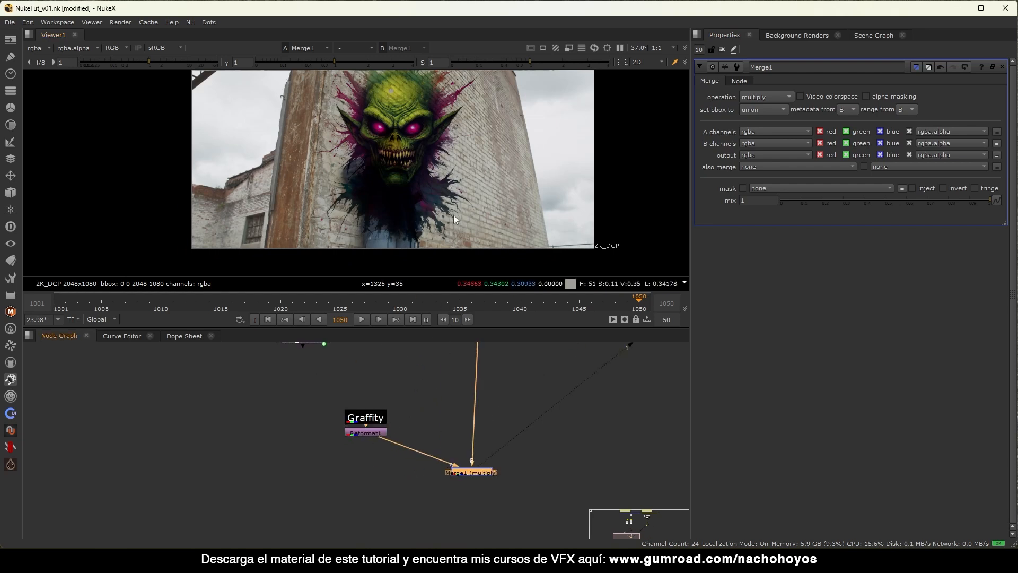
{"action": "middle_click_drag", "start_coordinate": [427, 95], "coordinate": [439, 128]}
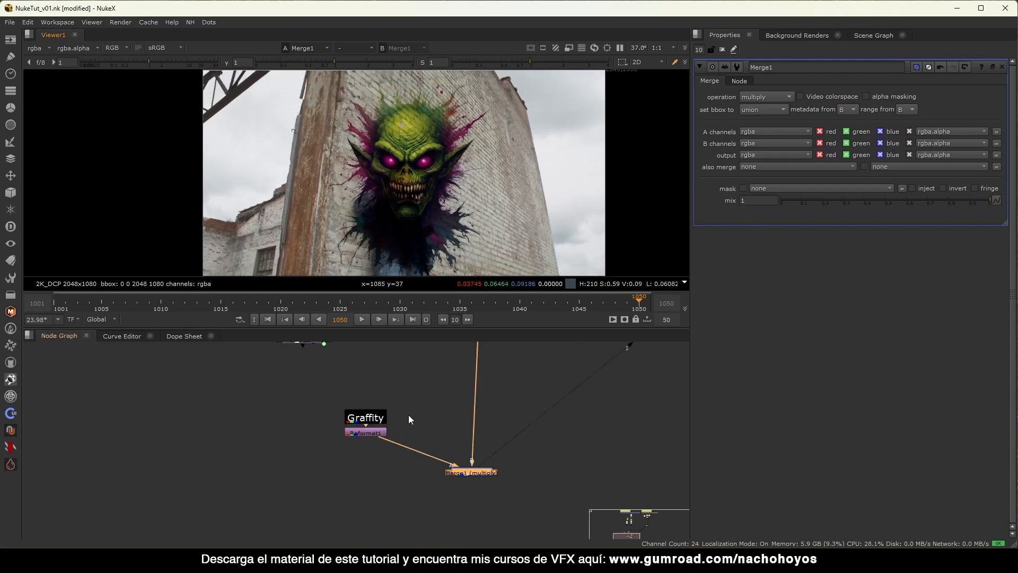
View the reformatted graffiti (Reformat1) on its own in the viewer.
{"action": "left_click", "coordinate": [365, 432]}
{"action": "key", "text": "1"}
{"action": "scroll", "coordinate": [425, 240], "scroll_direction": "down", "scroll_amount": 2}
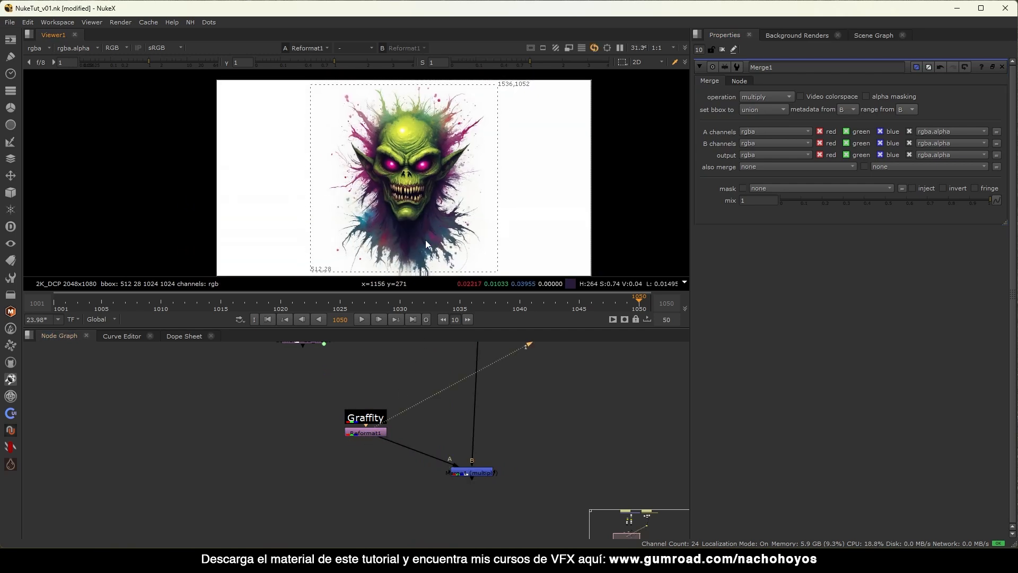
{"action": "scroll", "coordinate": [406, 109], "scroll_direction": "down", "scroll_amount": 1}
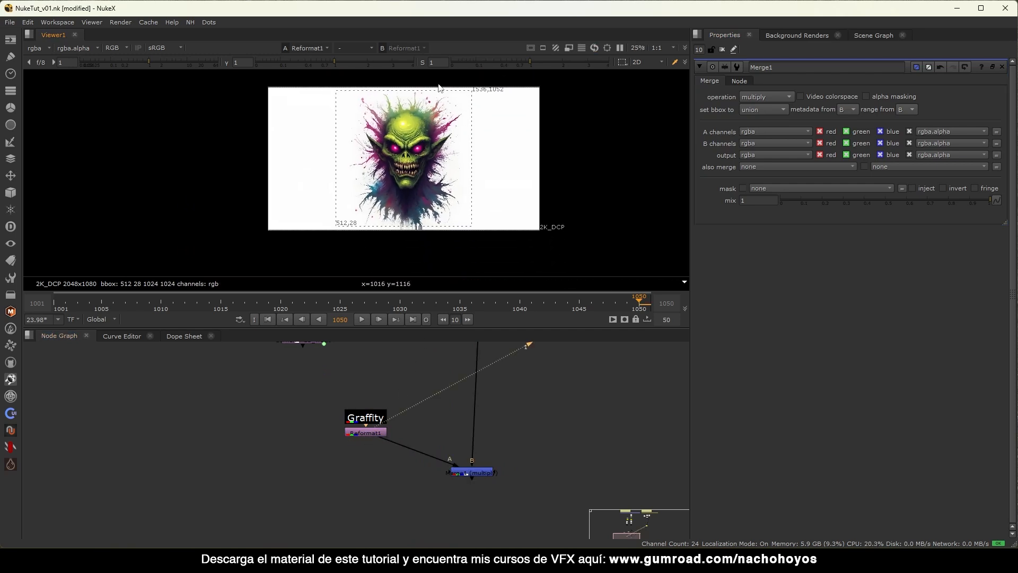
{"action": "left_click", "coordinate": [365, 432]}
{"action": "left_click", "coordinate": [301, 446]}
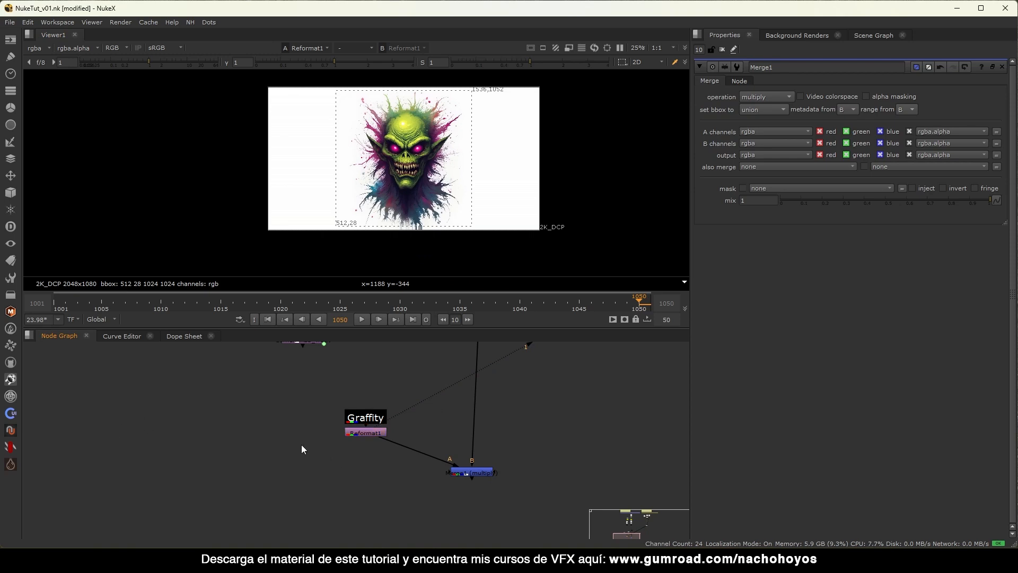
Create a Keyer node fed by Reformat1 and view its output.
{"action": "key", "text": "Tab"}
{"action": "type", "text": "key"}
{"action": "key", "text": "Return"}
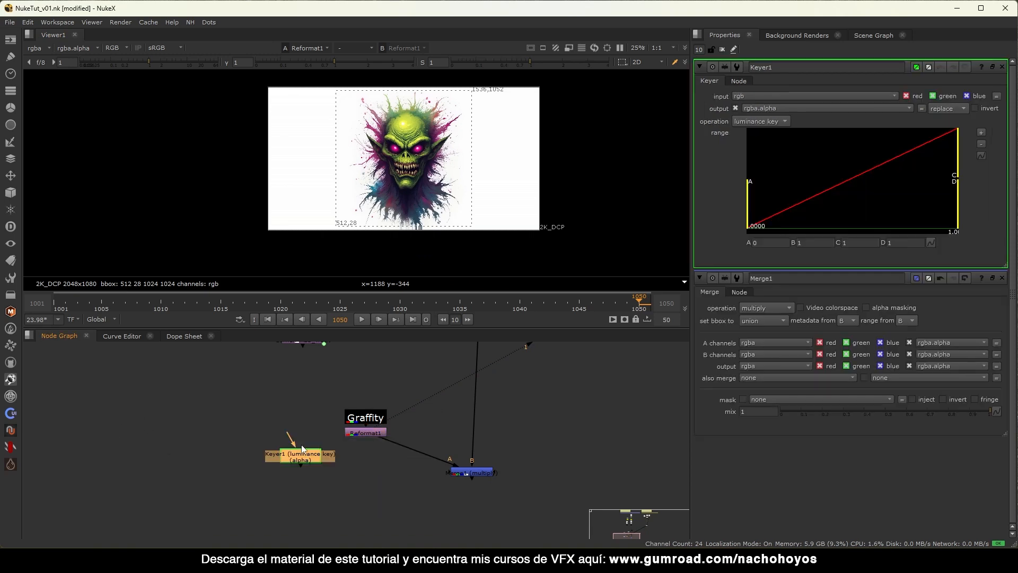
{"action": "left_click_drag", "start_coordinate": [290, 437], "coordinate": [355, 434]}
{"action": "left_click_drag", "start_coordinate": [300, 455], "coordinate": [291, 453]}
{"action": "key", "text": "1"}
{"action": "left_click", "coordinate": [291, 454]}
Compare the red, green, blue and alpha channels of the keyer output.
{"action": "middle_click_drag", "start_coordinate": [376, 156], "coordinate": [373, 159]}
{"action": "scroll", "coordinate": [373, 162], "scroll_direction": "up", "scroll_amount": 2}
{"action": "key", "text": "a"}
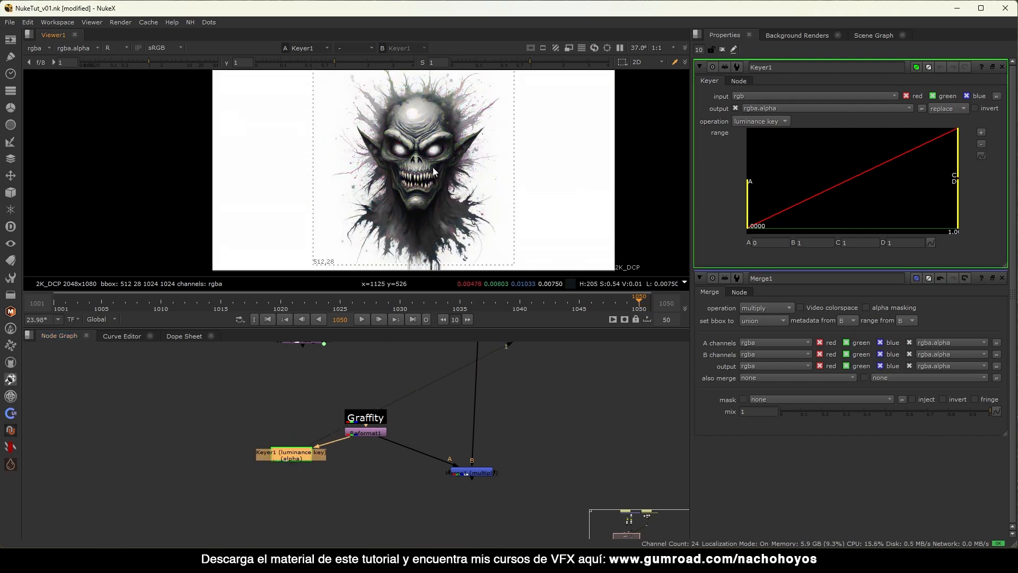
{"action": "key", "text": "b"}
{"action": "key", "text": "r"}
{"action": "key", "text": "g"}
{"action": "key", "text": "b"}
{"action": "key", "text": "r"}
{"action": "key", "text": "g"}
{"action": "key", "text": "b"}
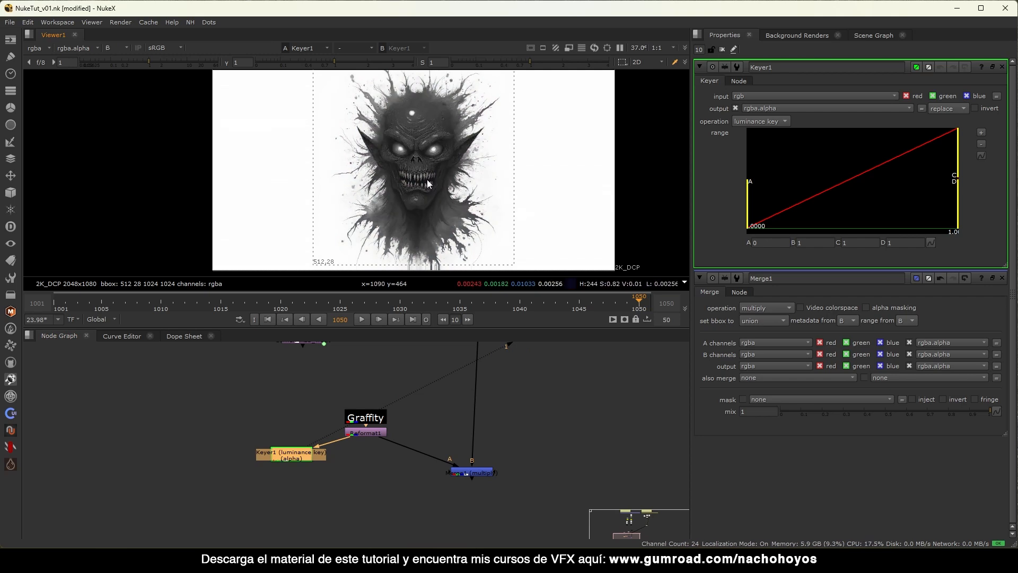
{"action": "key", "text": "a"}
{"action": "scroll", "coordinate": [399, 181], "scroll_direction": "down", "scroll_amount": 2}
{"action": "key", "text": "r"}
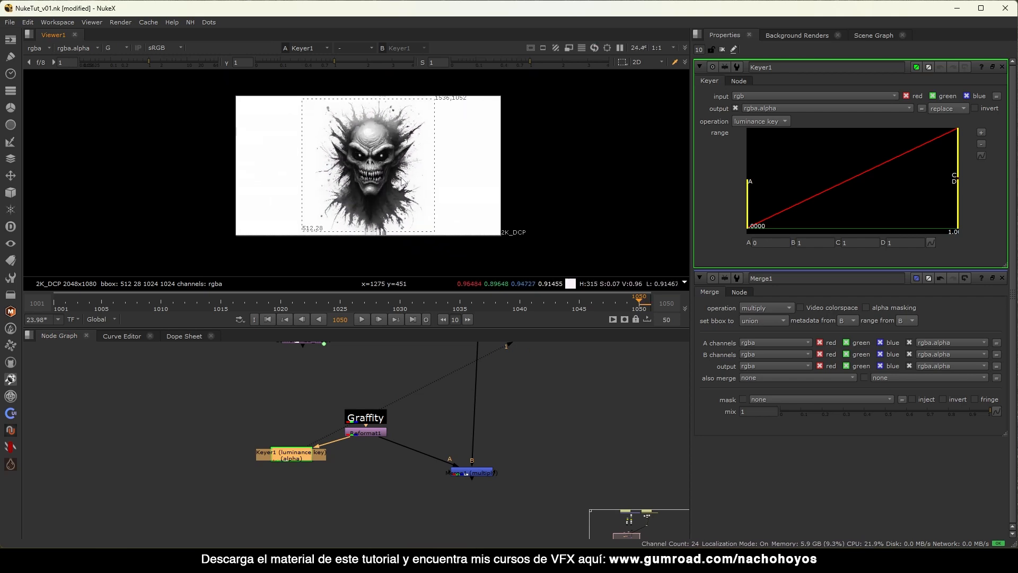
{"action": "key", "text": "b"}
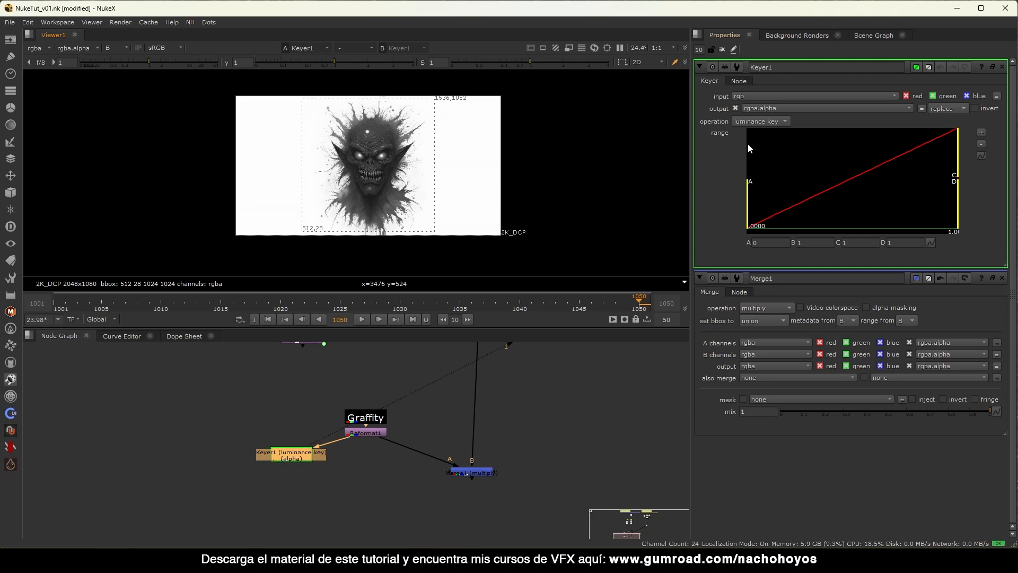
Switch Keyer1 to blue keyer with its range set to roughly 0.243–0.743 for a hard matte.
{"action": "left_click", "coordinate": [775, 127]}
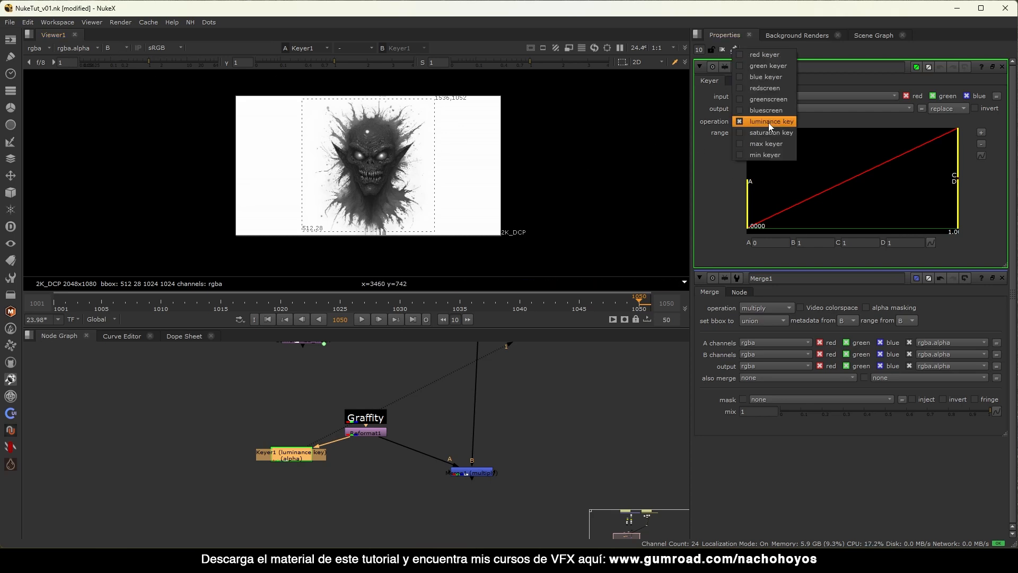
{"action": "left_click", "coordinate": [775, 80]}
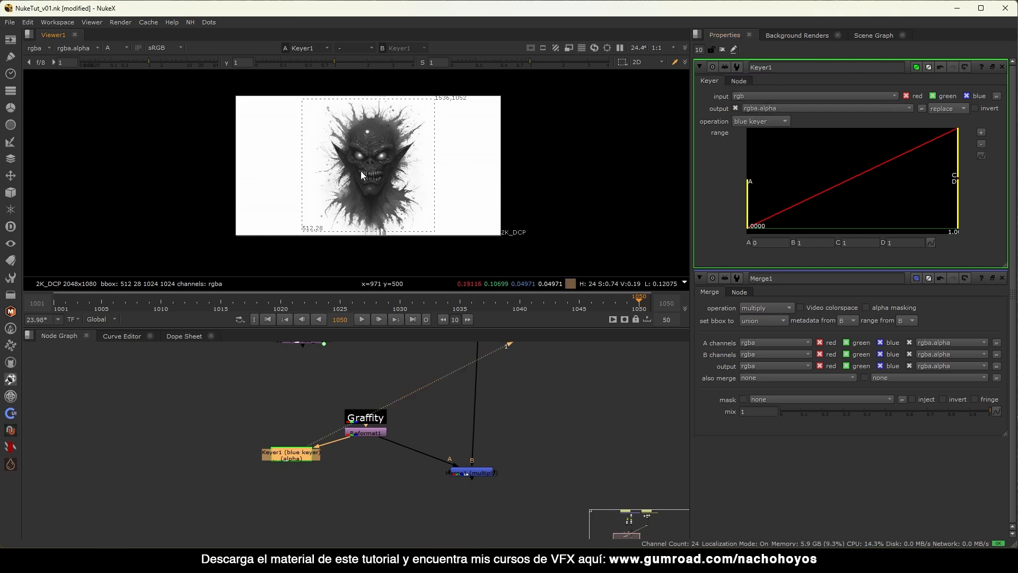
{"action": "key", "text": "a"}
{"action": "middle_click_drag", "start_coordinate": [366, 173], "coordinate": [371, 172]}
{"action": "left_click_drag", "start_coordinate": [749, 185], "coordinate": [853, 186]}
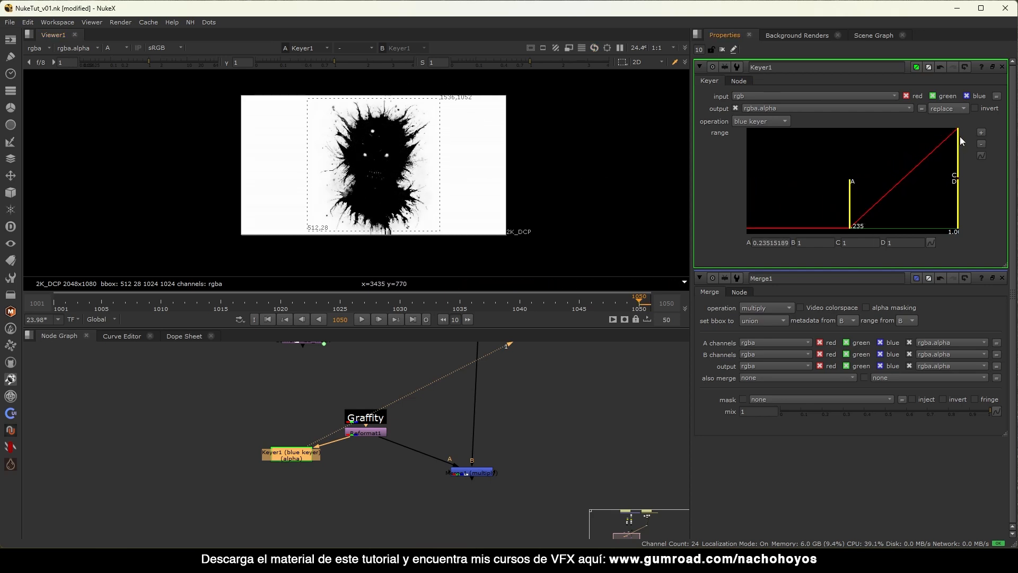
{"action": "left_click_drag", "start_coordinate": [959, 143], "coordinate": [929, 139]}
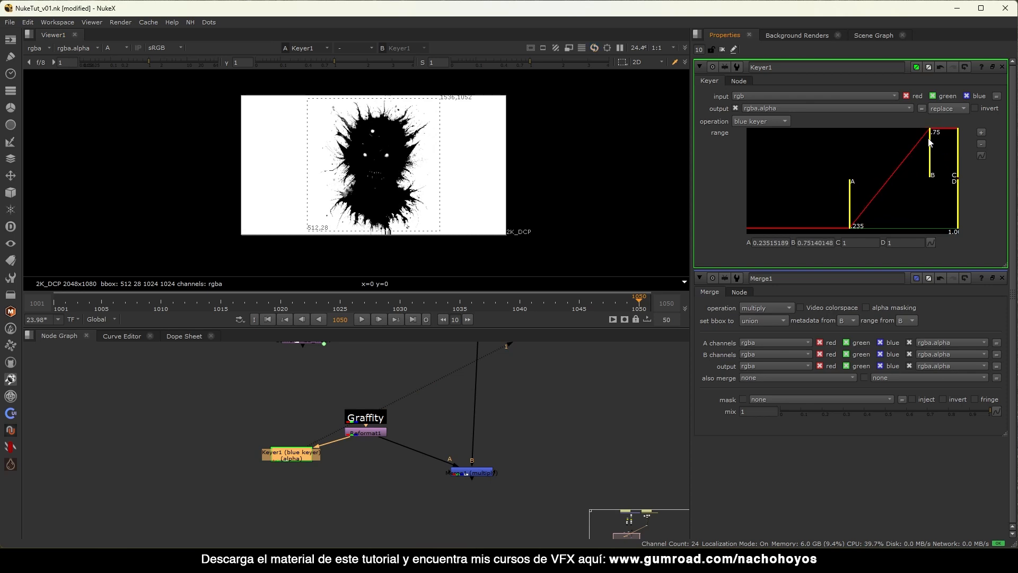
{"action": "mouse_move", "coordinate": [852, 186]}
{"action": "left_mouse_down"}
{"action": "mouse_move", "coordinate": [918, 184]}
{"action": "mouse_move", "coordinate": [850, 171]}
{"action": "left_mouse_up"}
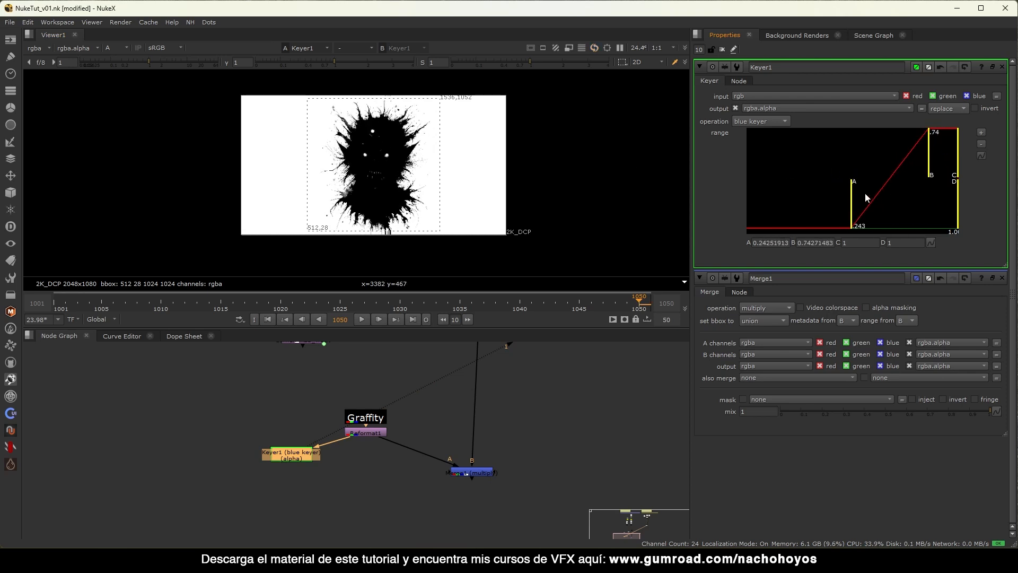
{"action": "left_click_drag", "start_coordinate": [304, 458], "coordinate": [300, 453]}
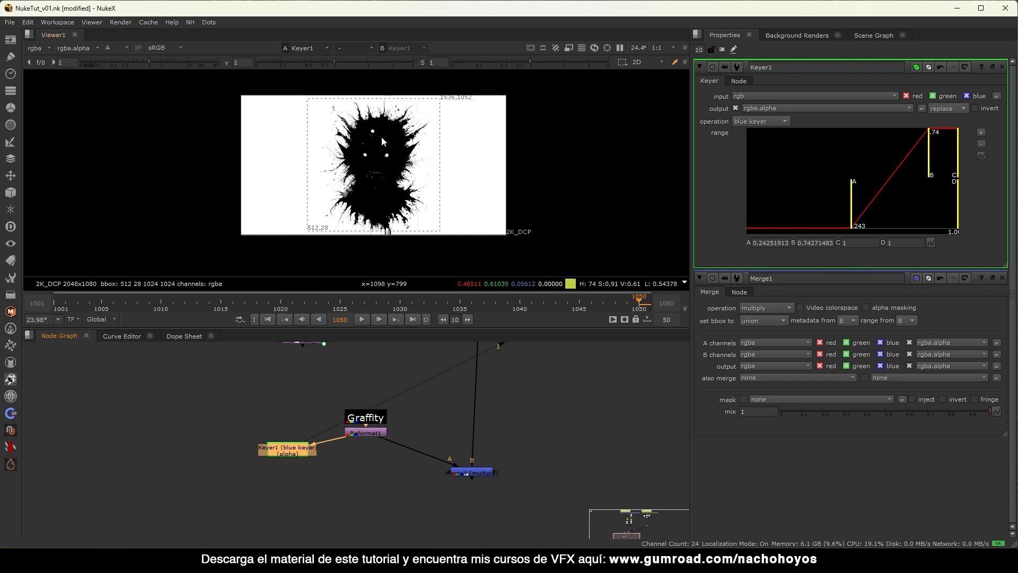
{"action": "scroll", "coordinate": [380, 136], "scroll_direction": "up", "scroll_amount": 5}
{"action": "scroll", "coordinate": [372, 105], "scroll_direction": "down", "scroll_amount": 3}
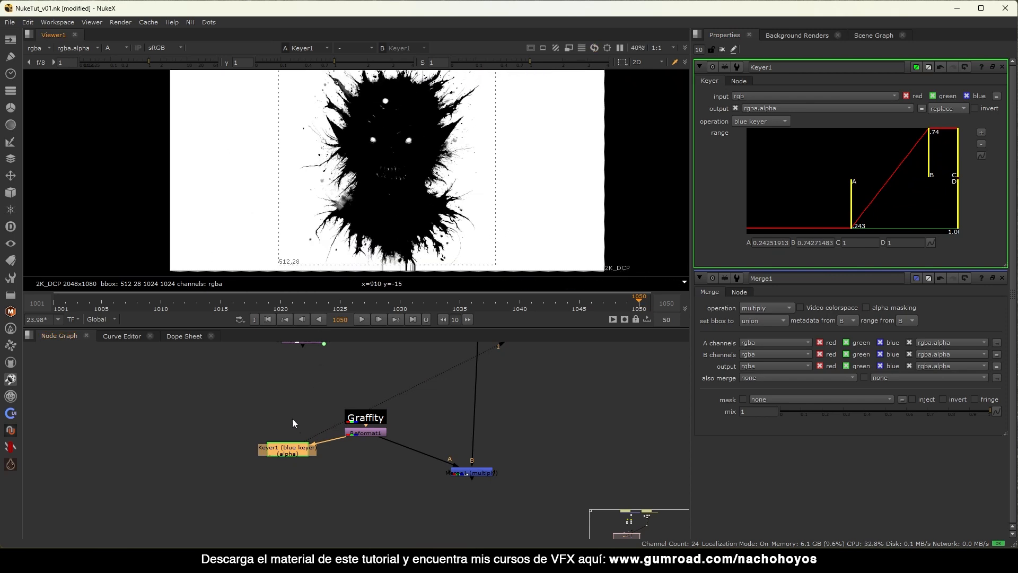
{"action": "key", "text": "Tab"}
Create a ChannelMerge node below the keyer.
{"action": "type", "text": "chna"}
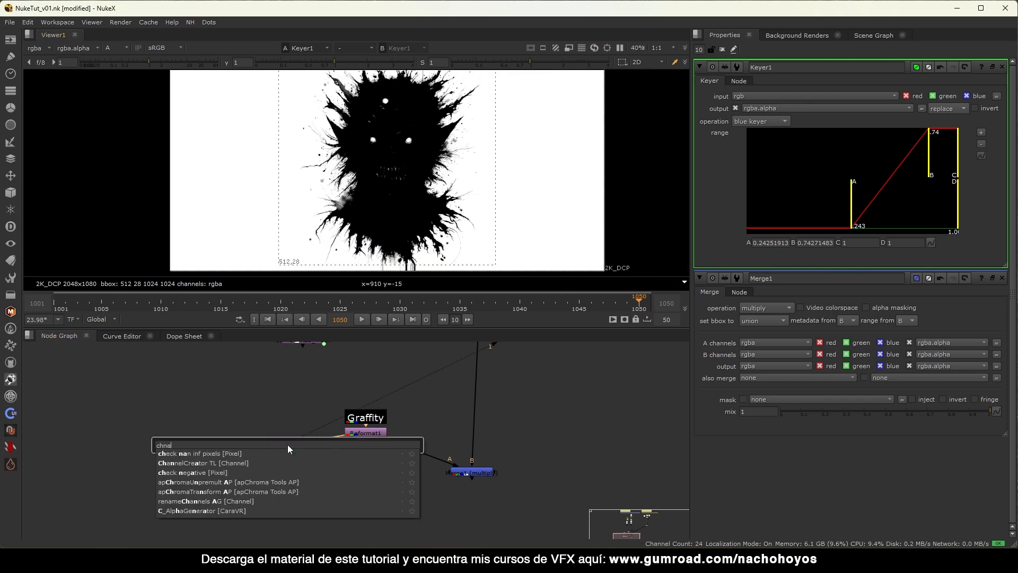
{"action": "key", "text": "BackSpace"}
{"action": "key", "text": "BackSpace"}
{"action": "type", "text": "annelMerge [Channel"}
{"action": "key", "text": "Down"}
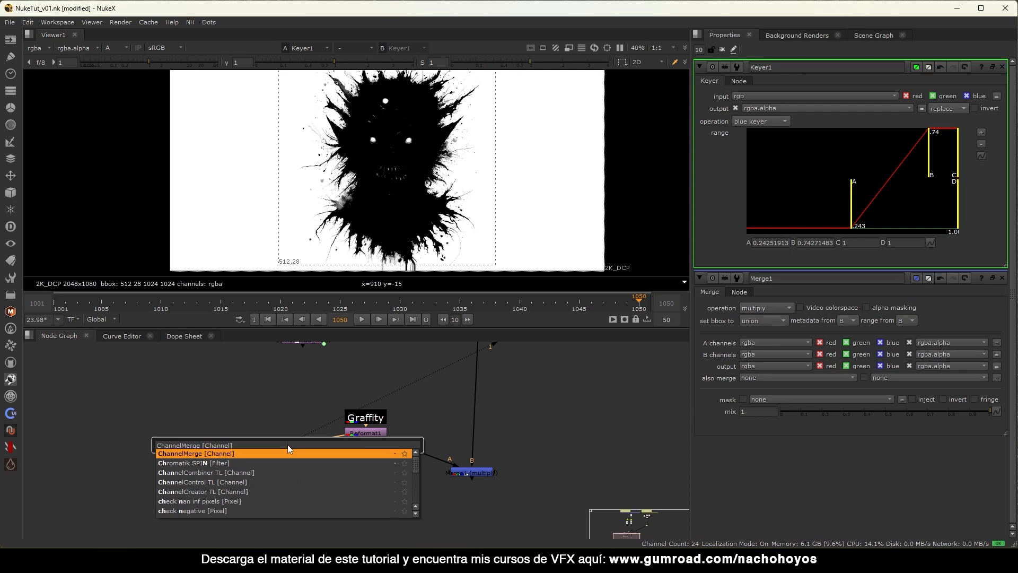
{"action": "key", "text": "Return"}
{"action": "left_click_drag", "start_coordinate": [286, 472], "coordinate": [280, 492]}
{"action": "left_click", "coordinate": [241, 471]}
Add a Roto node and draw a closed shape around the creature's face.
{"action": "key", "text": "o"}
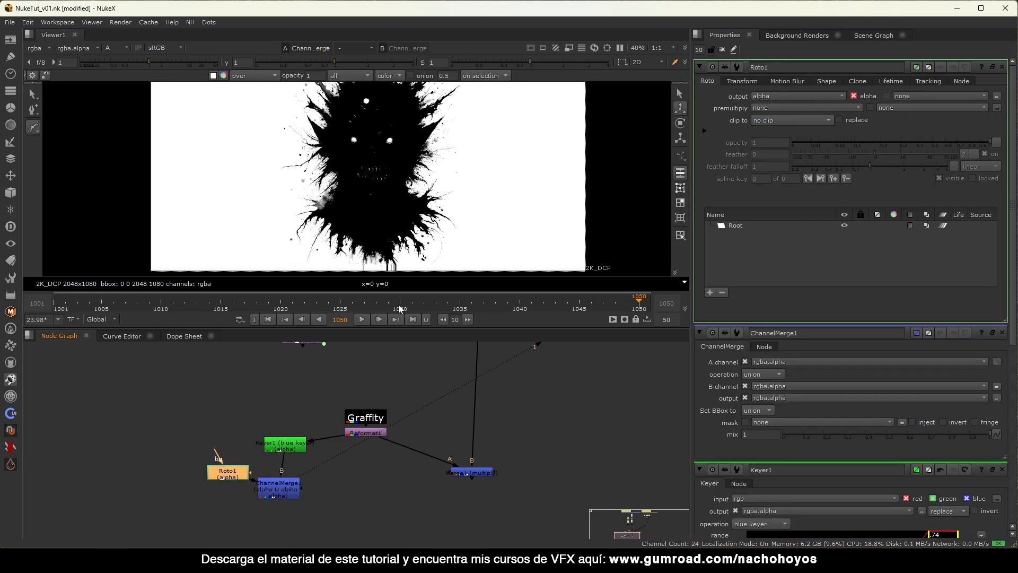
{"action": "middle_click_drag", "start_coordinate": [398, 184], "coordinate": [389, 228]}
{"action": "scroll", "coordinate": [390, 228], "scroll_direction": "down", "scroll_amount": 1}
{"action": "left_click", "coordinate": [357, 148]}
{"action": "left_click", "coordinate": [332, 191]}
{"action": "left_click", "coordinate": [346, 226]}
{"action": "left_click", "coordinate": [346, 254]}
{"action": "left_click", "coordinate": [383, 260]}
{"action": "left_click", "coordinate": [394, 215]}
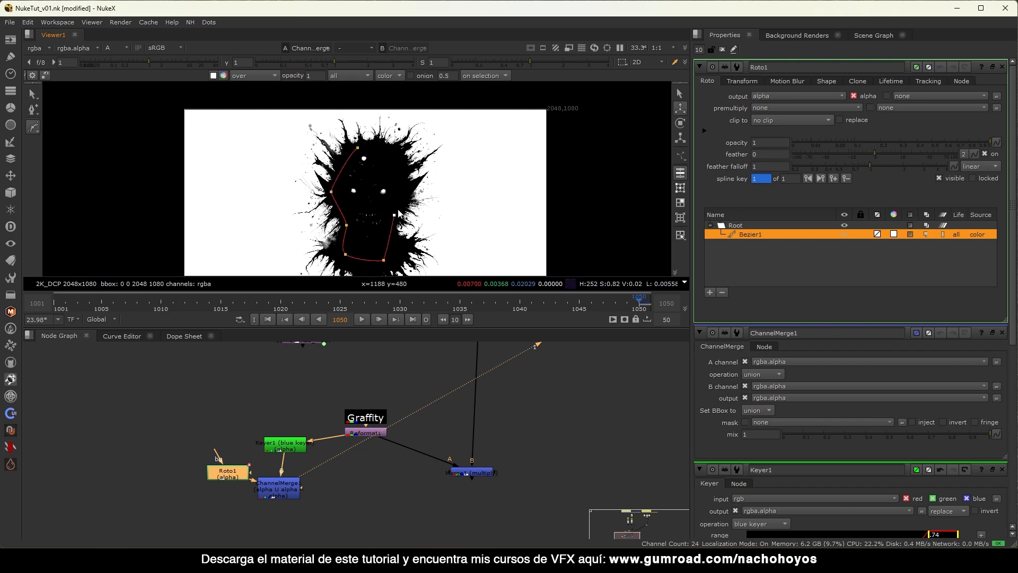
{"action": "left_click", "coordinate": [396, 169]}
{"action": "left_click", "coordinate": [357, 148]}
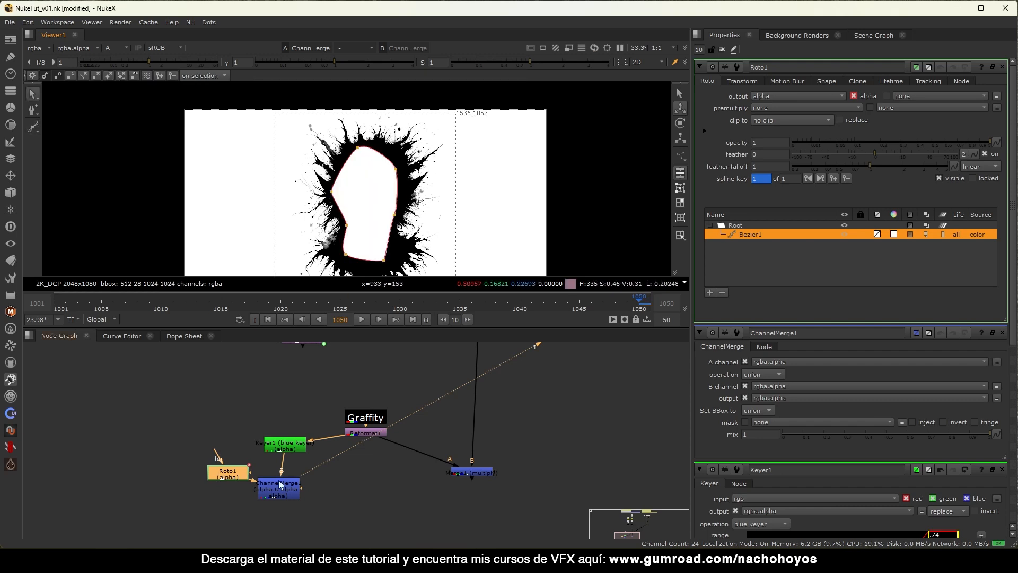
Set ChannelMerge1's operation to stencil and clear the properties panels.
{"action": "left_click_drag", "start_coordinate": [280, 484], "coordinate": [286, 486]}
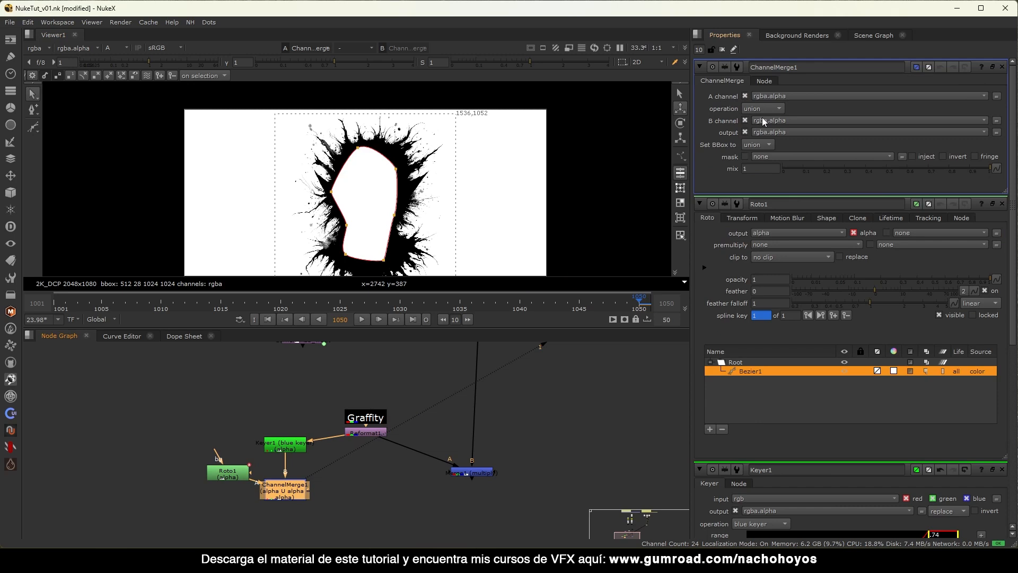
{"action": "left_click", "coordinate": [763, 108]}
{"action": "left_click", "coordinate": [768, 129]}
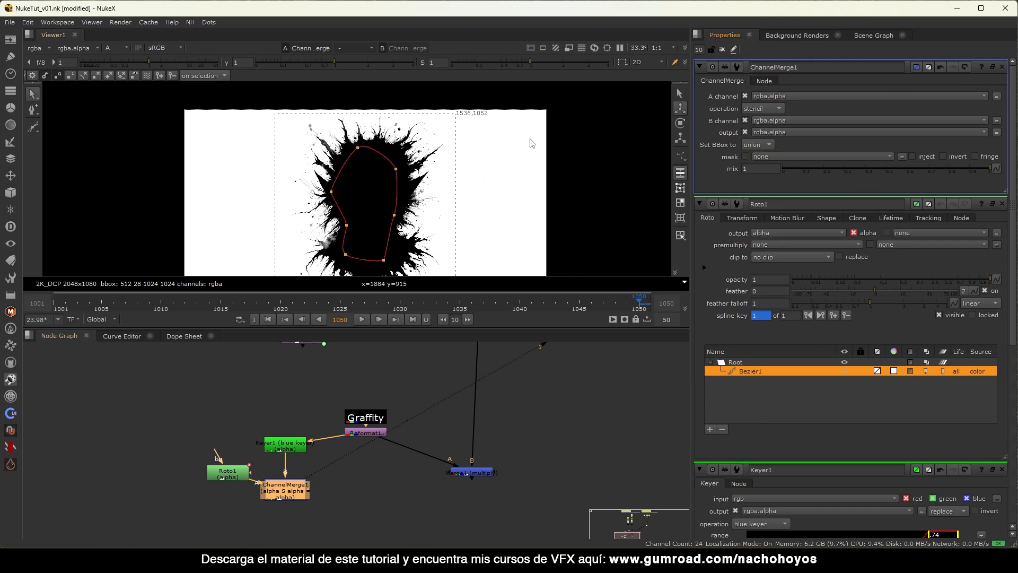
{"action": "left_click", "coordinate": [723, 50]}
Invert the Keyer1 matte and fit the image to the viewer.
{"action": "left_click_drag", "start_coordinate": [284, 447], "coordinate": [288, 443]}
{"action": "key", "text": "1"}
{"action": "double_click", "coordinate": [288, 443]}
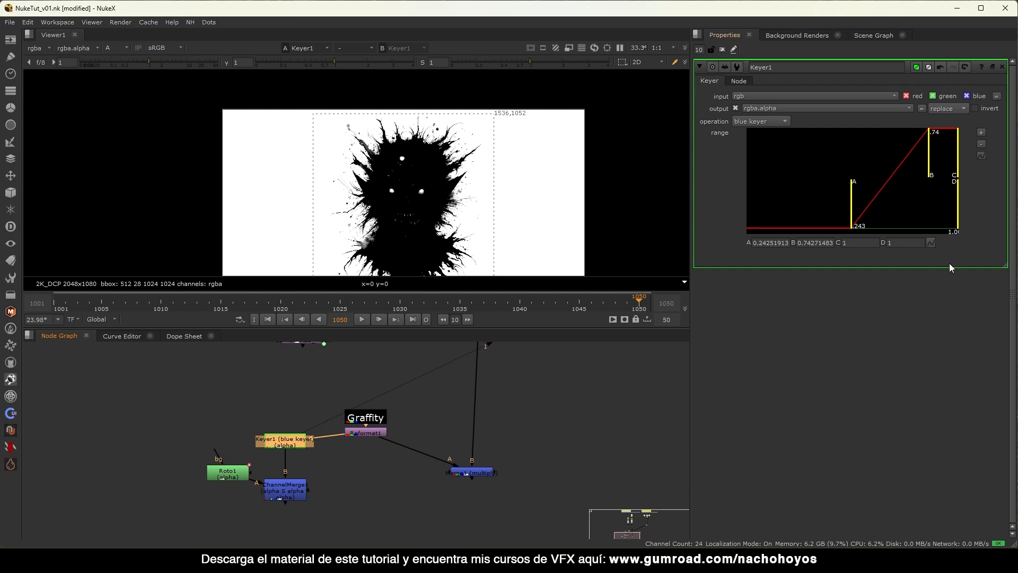
{"action": "left_click", "coordinate": [974, 108]}
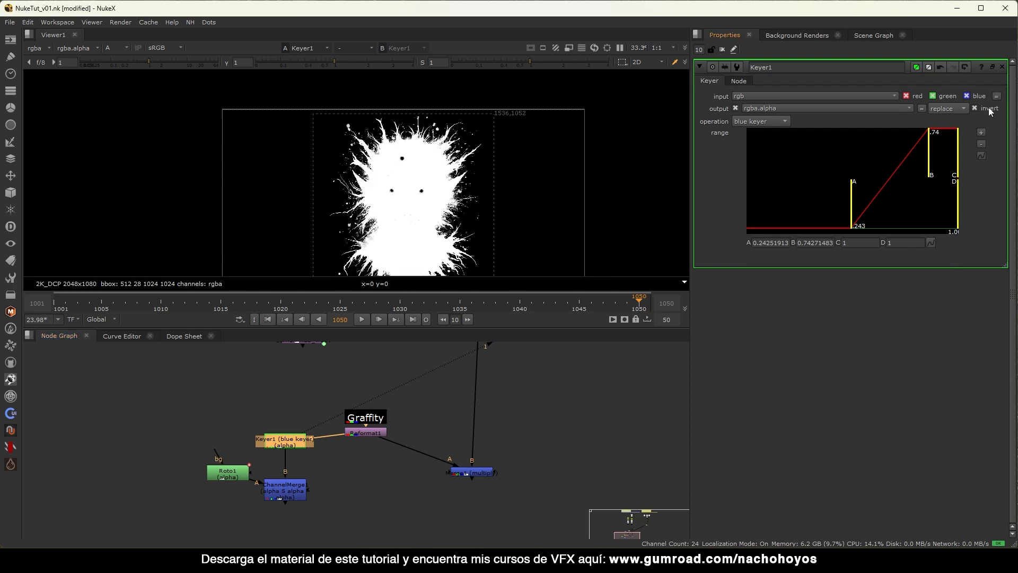
{"action": "key", "text": "f"}
{"action": "middle_click_drag", "start_coordinate": [326, 116], "coordinate": [276, 154], "text": "alt"}
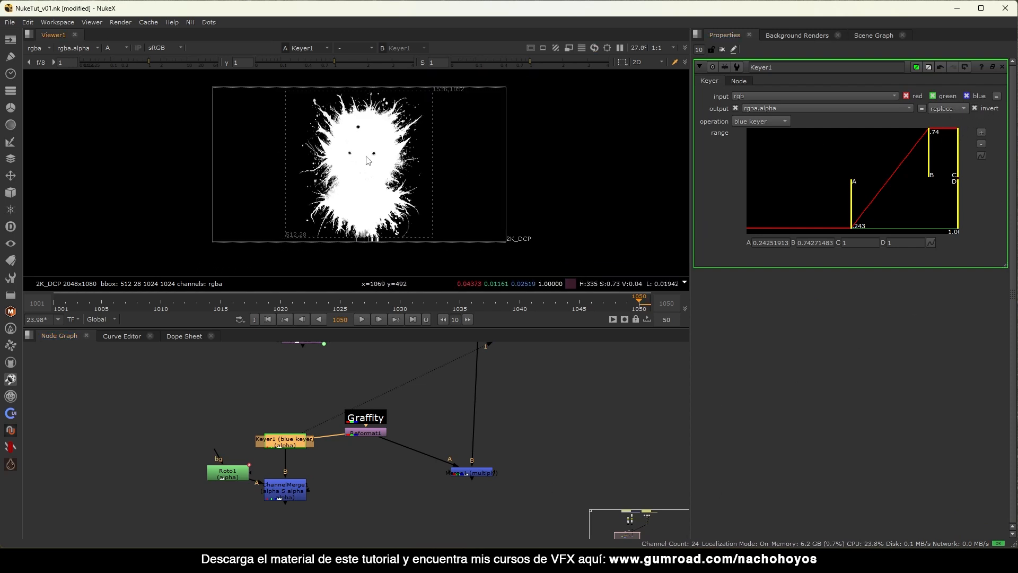
View ChannelMerge1 and change its operation to union, then close all node settings.
{"action": "left_click", "coordinate": [281, 487]}
{"action": "key", "text": "1"}
{"action": "double_click", "coordinate": [295, 488]}
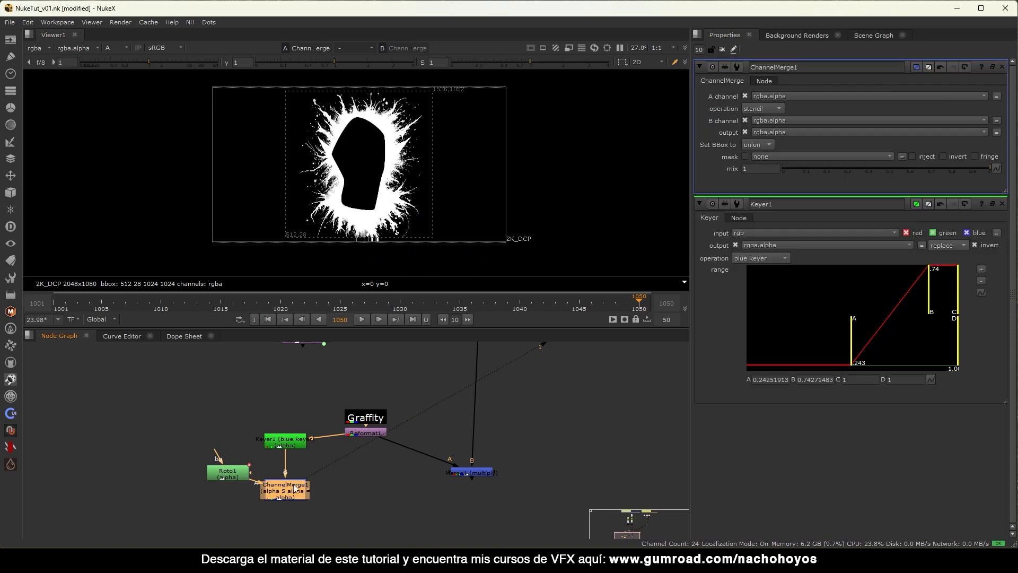
{"action": "left_click", "coordinate": [767, 113]}
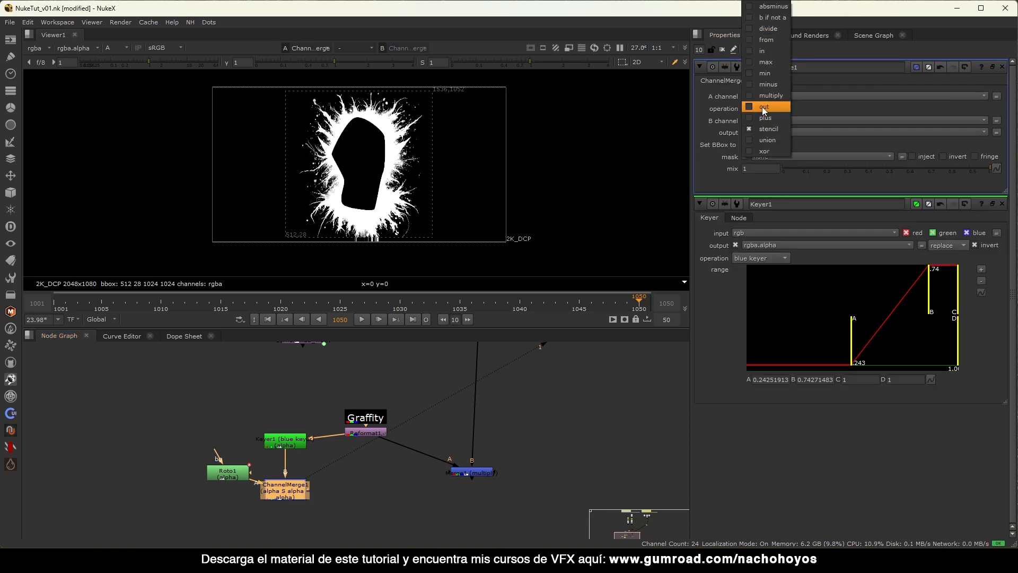
{"action": "left_click", "coordinate": [766, 131]}
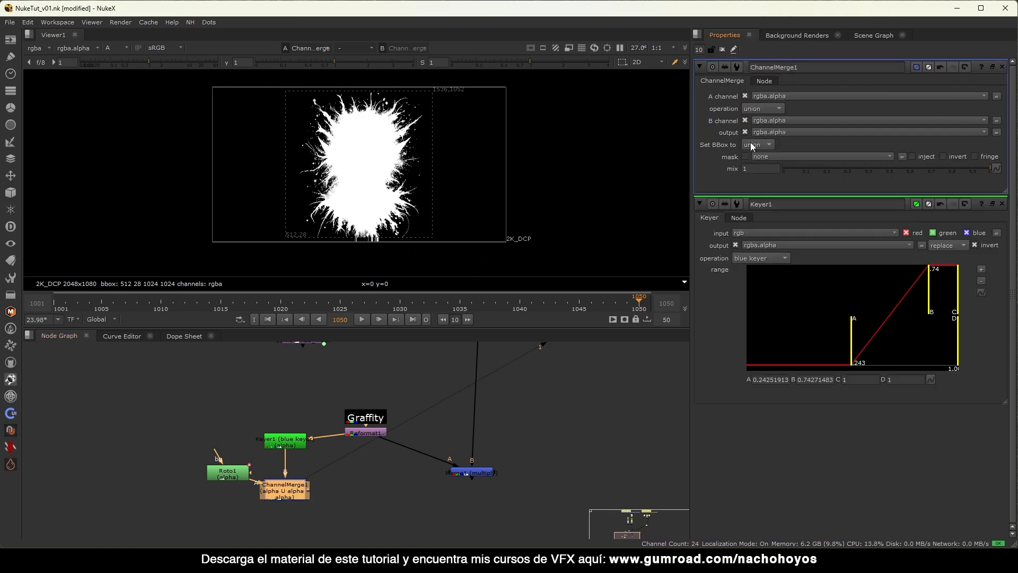
{"action": "key", "text": "ctrl+shift+a"}
{"action": "middle_click", "coordinate": [295, 487]}
{"action": "scroll", "coordinate": [294, 486], "scroll_direction": "up", "scroll_amount": 6}
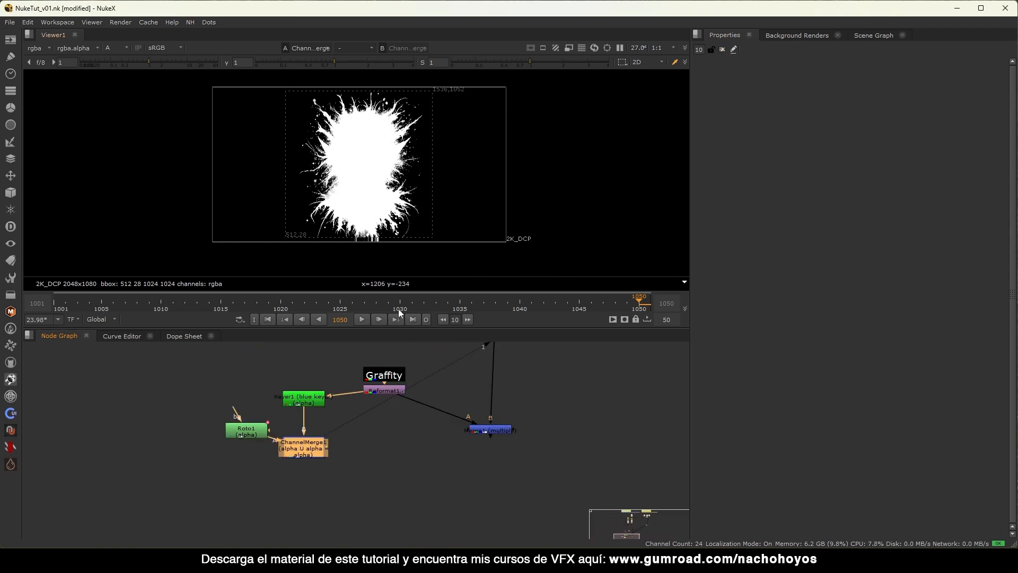
{"action": "left_click", "coordinate": [437, 434]}
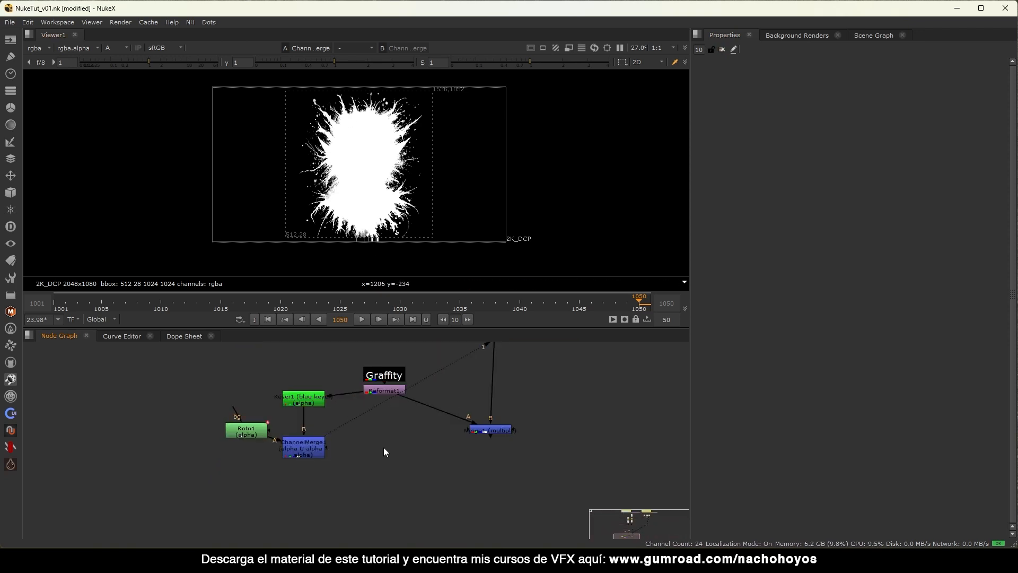
Add a Copy node fed by ChannelMerge1, placed under Reformat1.
{"action": "key", "text": "k"}
{"action": "left_click_drag", "start_coordinate": [363, 434], "coordinate": [310, 449]}
{"action": "left_click_drag", "start_coordinate": [388, 455], "coordinate": [396, 455]}
{"action": "key", "text": "1"}
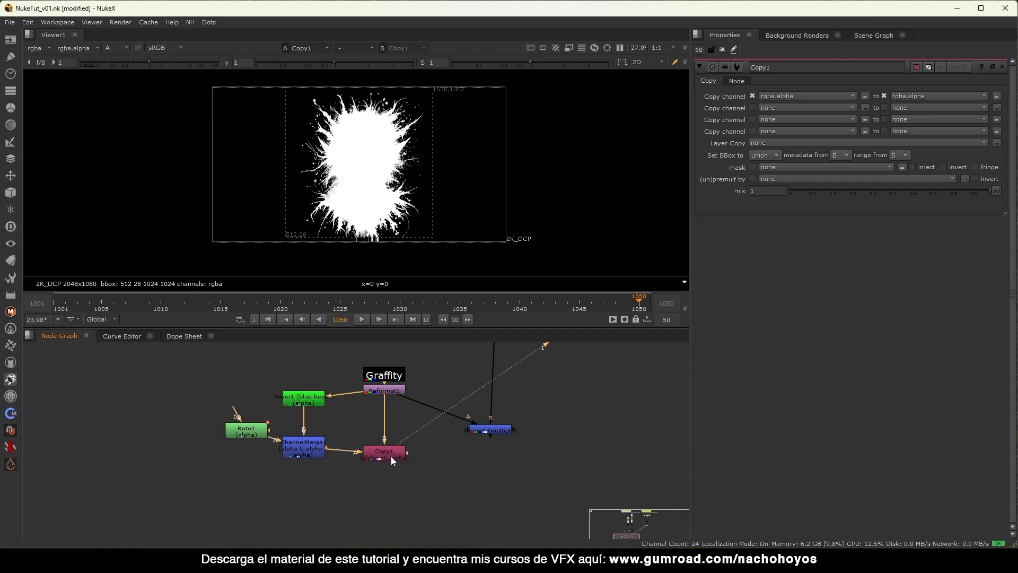
{"action": "left_click", "coordinate": [392, 450]}
Insert a Premult node below Copy1 and compare it enabled and disabled.
{"action": "key", "text": "Tab"}
{"action": "type", "text": "prem"}
{"action": "key", "text": "Return"}
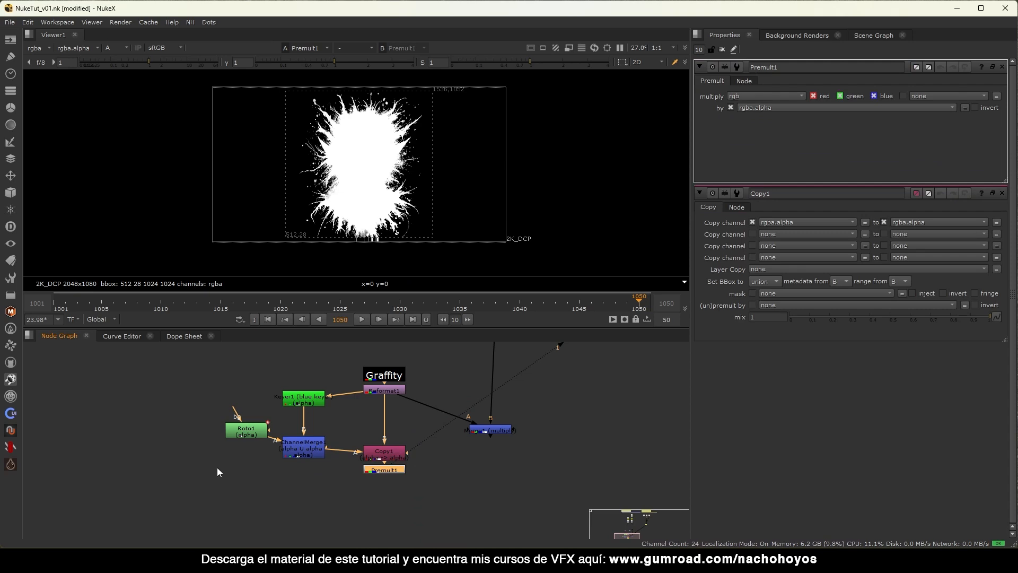
{"action": "key", "text": "a"}
{"action": "left_click_drag", "start_coordinate": [381, 469], "coordinate": [387, 468]}
{"action": "key", "text": "d"}
{"action": "key", "text": "d"}
{"action": "key", "text": "d"}
{"action": "key", "text": "d"}
{"action": "key", "text": "d"}
{"action": "key", "text": "d"}
Connect Merge1's A input to Premult1.
{"action": "left_click_drag", "start_coordinate": [494, 429], "coordinate": [495, 475]}
{"action": "left_click_drag", "start_coordinate": [419, 416], "coordinate": [390, 470]}
{"action": "left_click_drag", "start_coordinate": [489, 478], "coordinate": [495, 478]}
View the original Graffity source image.
{"action": "key", "text": "1"}
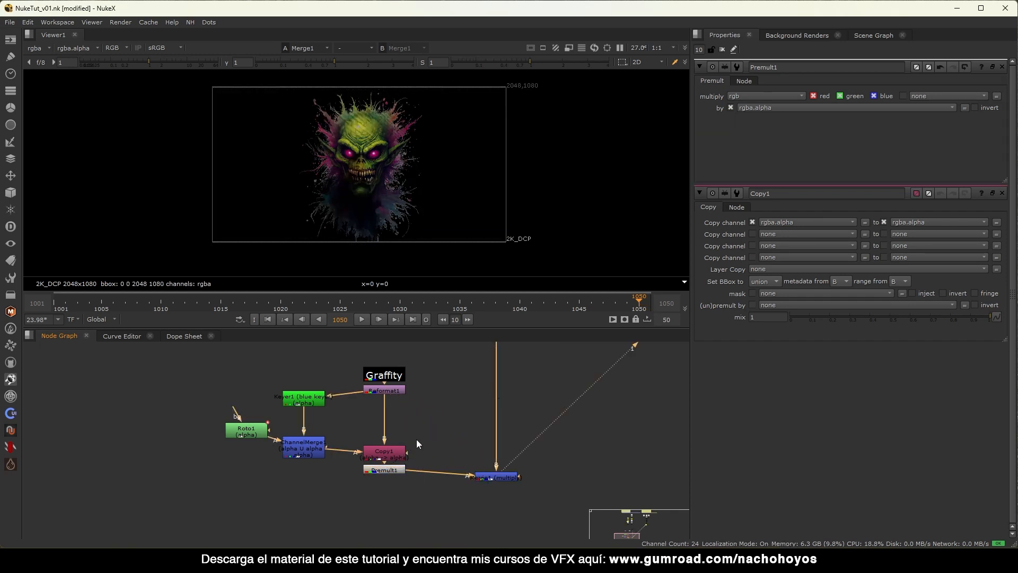
{"action": "middle_click_drag", "start_coordinate": [416, 440], "coordinate": [391, 474]}
{"action": "left_click", "coordinate": [365, 413]}
{"action": "key", "text": "1"}
{"action": "scroll", "coordinate": [417, 213], "scroll_direction": "down", "scroll_amount": 4}
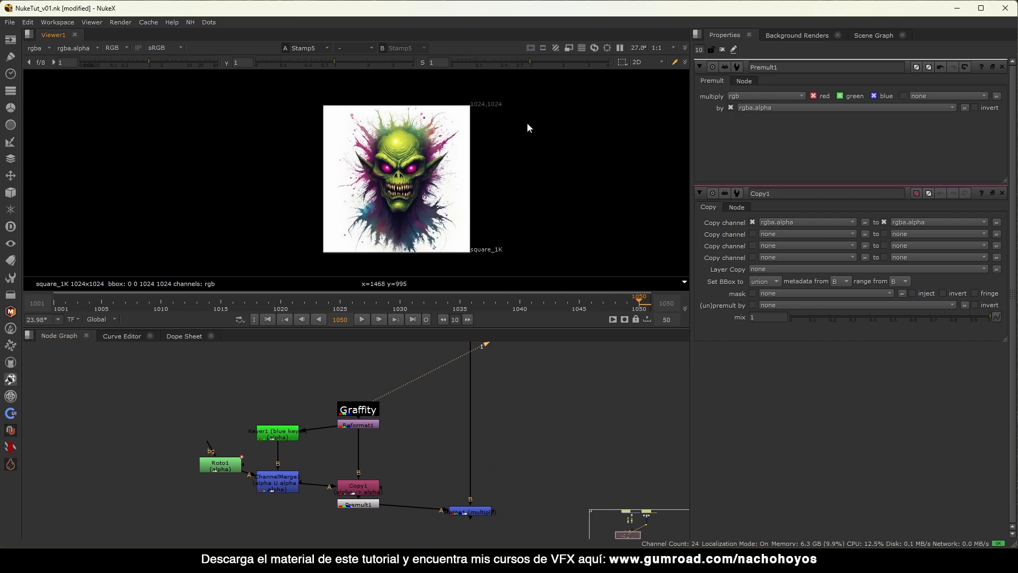
{"action": "middle_click_drag", "start_coordinate": [404, 466], "coordinate": [389, 411]}
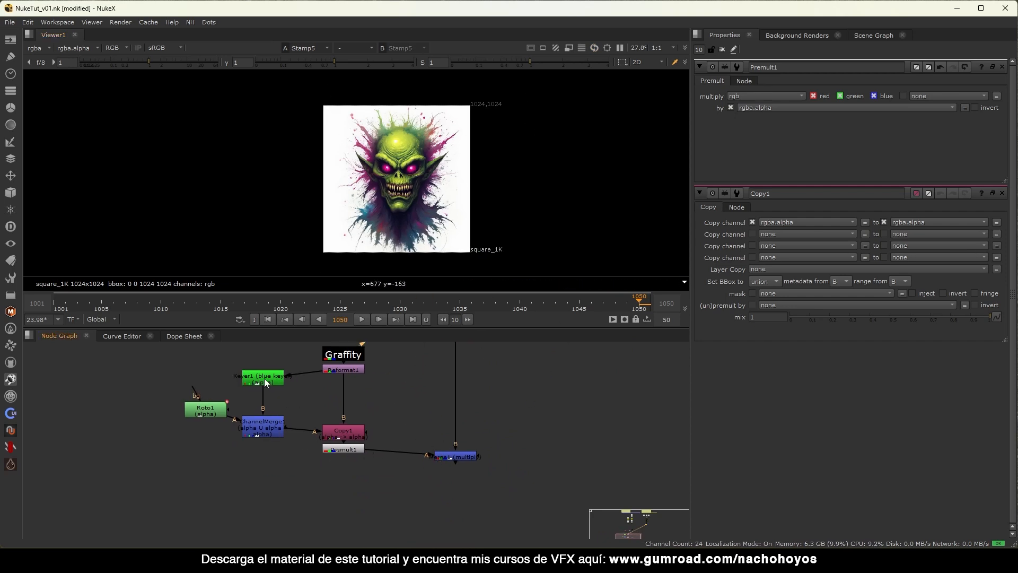
Check ChannelMerge1's alpha and open Roto1's settings to inspect its shape.
{"action": "left_click", "coordinate": [263, 427]}
{"action": "key", "text": "1"}
{"action": "key", "text": "a"}
{"action": "key", "text": "a"}
{"action": "double_click", "coordinate": [204, 409]}
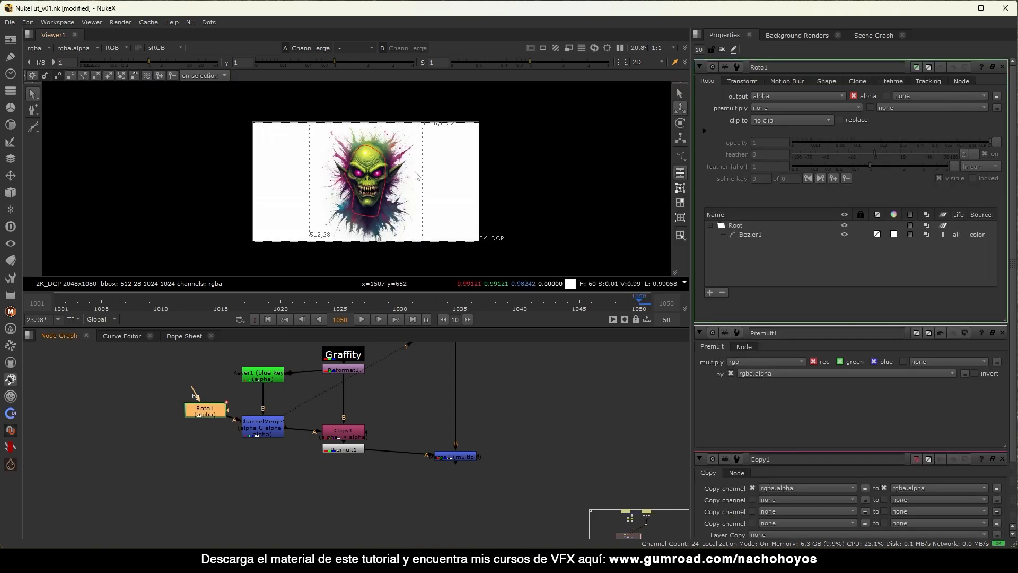
View Merge1 again and clear all node settings from the Properties bin.
{"action": "left_click_drag", "start_coordinate": [459, 457], "coordinate": [455, 454]}
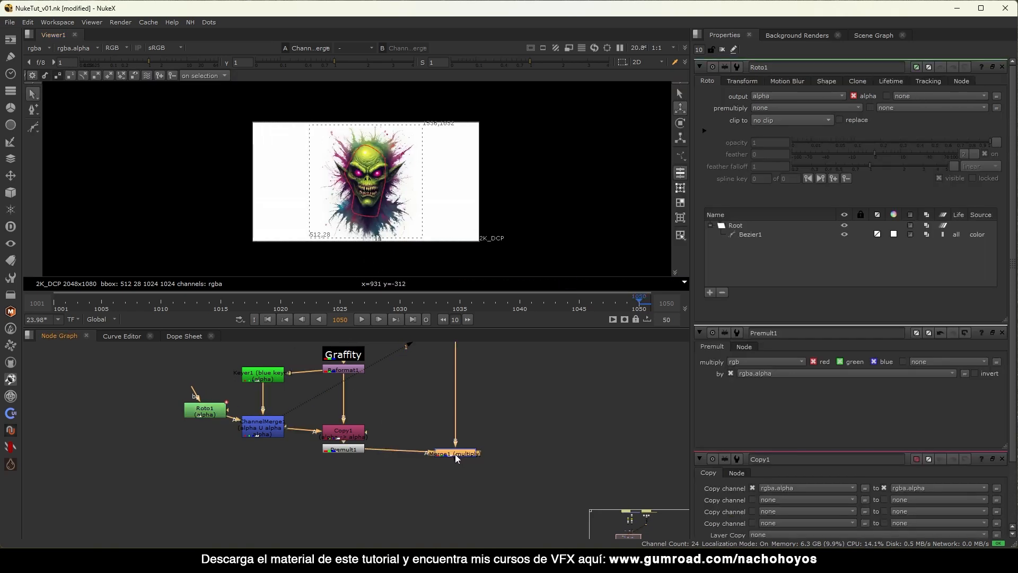
{"action": "key", "text": "1"}
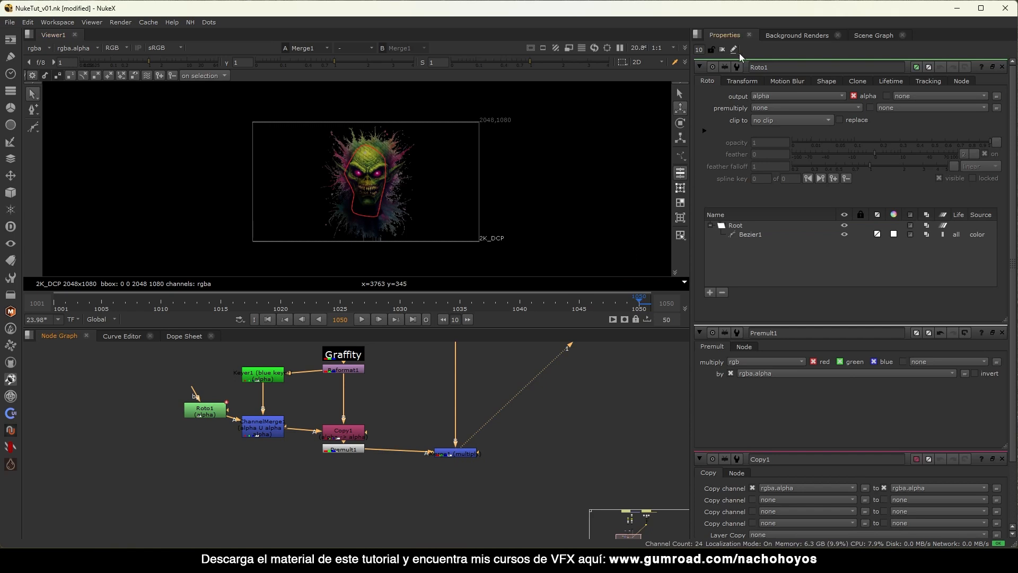
{"action": "left_click", "coordinate": [722, 49]}
{"action": "left_click_drag", "start_coordinate": [430, 454], "coordinate": [445, 477]}
Insert a Transform node below Premult1 and move the monster up and right.
{"action": "left_click", "coordinate": [345, 449]}
{"action": "key", "text": "t"}
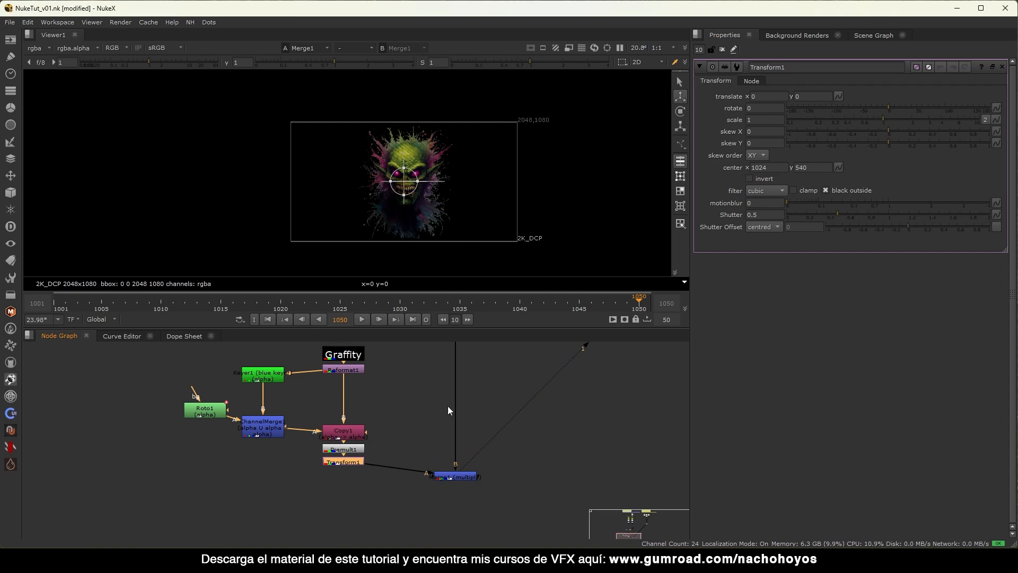
{"action": "left_click_drag", "start_coordinate": [425, 198], "coordinate": [469, 182]}
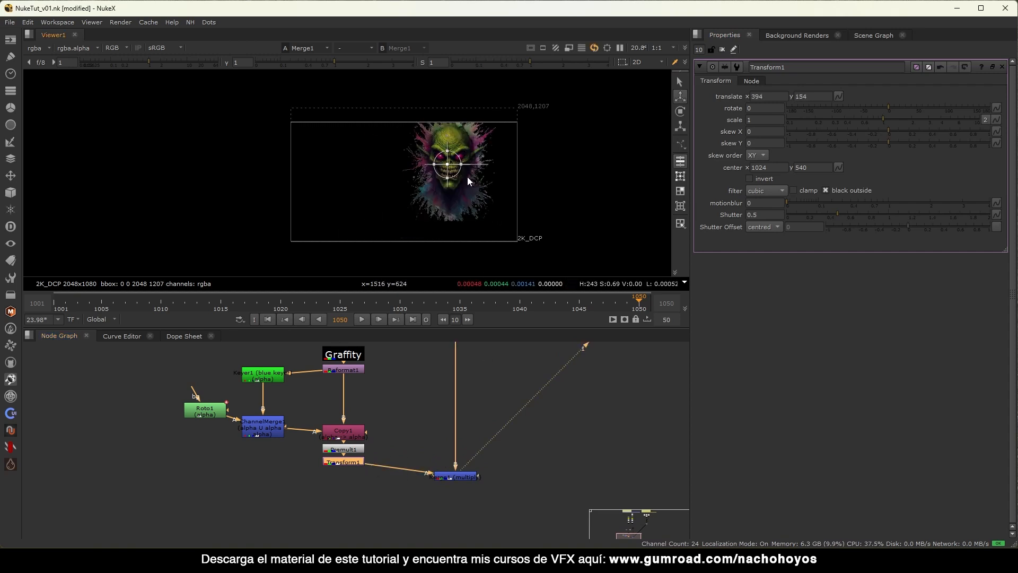
Turn on alpha masking in Merge1 and place Merge1 below Transform1.
{"action": "left_click", "coordinate": [455, 476]}
{"action": "key", "text": "d"}
{"action": "key", "text": "d"}
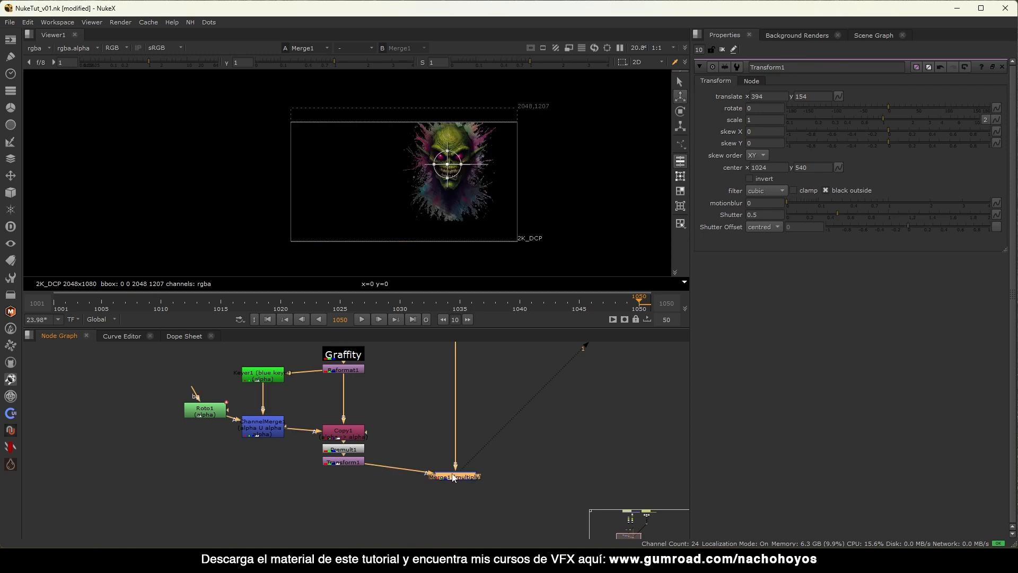
{"action": "double_click", "coordinate": [453, 477]}
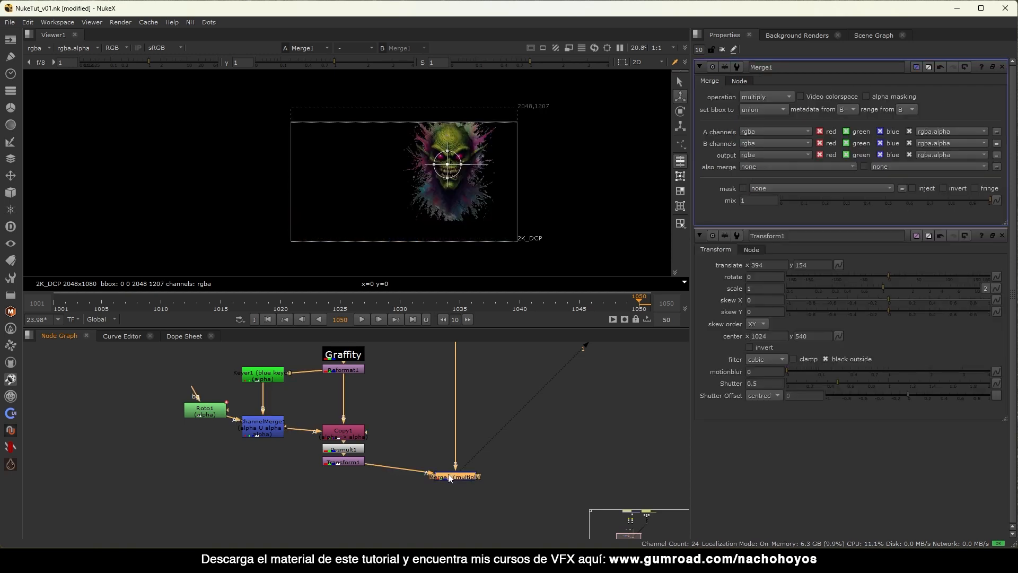
{"action": "left_click", "coordinate": [879, 98]}
{"action": "left_click", "coordinate": [893, 93]}
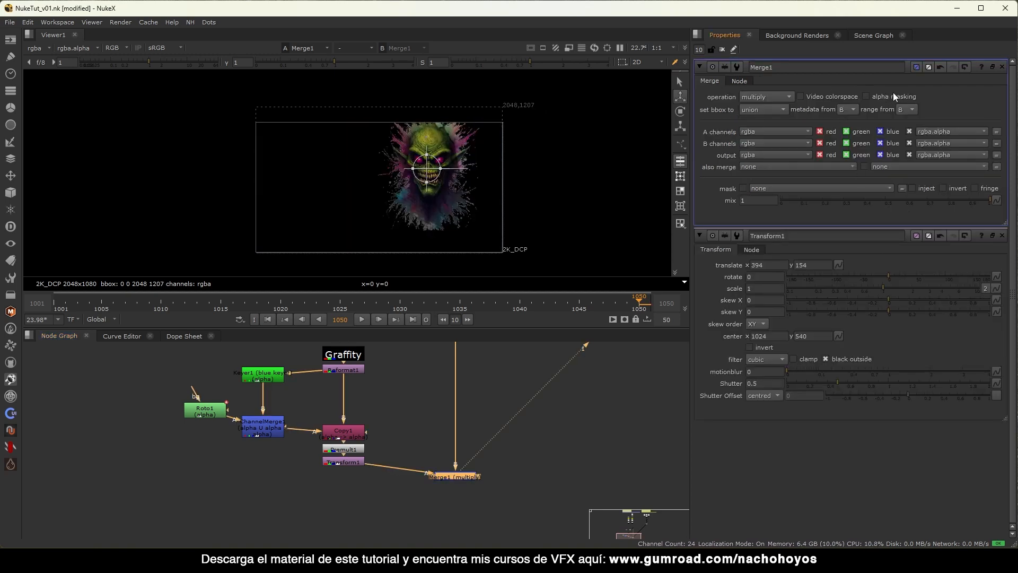
{"action": "left_click", "coordinate": [892, 94]}
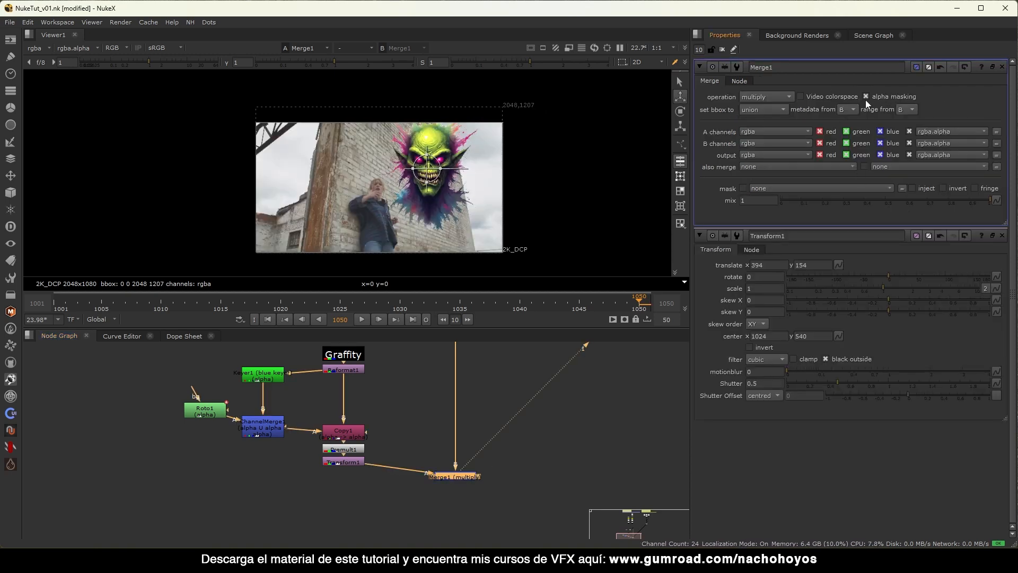
{"action": "left_click", "coordinate": [722, 49]}
{"action": "scroll", "coordinate": [464, 164], "scroll_direction": "up", "scroll_amount": 3}
{"action": "scroll", "coordinate": [457, 205], "scroll_direction": "down", "scroll_amount": 2}
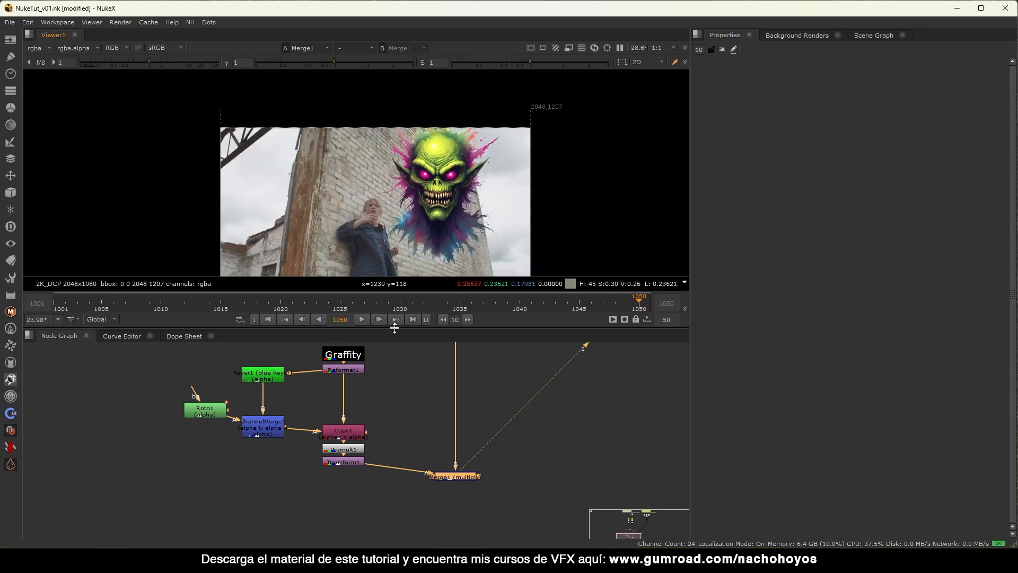
{"action": "mouse_move", "coordinate": [456, 480]}
{"action": "left_mouse_down"}
{"action": "mouse_move", "coordinate": [466, 530]}
{"action": "mouse_move", "coordinate": [469, 490]}
{"action": "left_mouse_up"}
Set Transform1's translate to 240, 94, moving the monster lower on the wall.
{"action": "left_click", "coordinate": [358, 414]}
{"action": "key", "text": "d"}
{"action": "key", "text": "d"}
{"action": "key", "text": "d"}
{"action": "key", "text": "d"}
{"action": "double_click", "coordinate": [358, 417]}
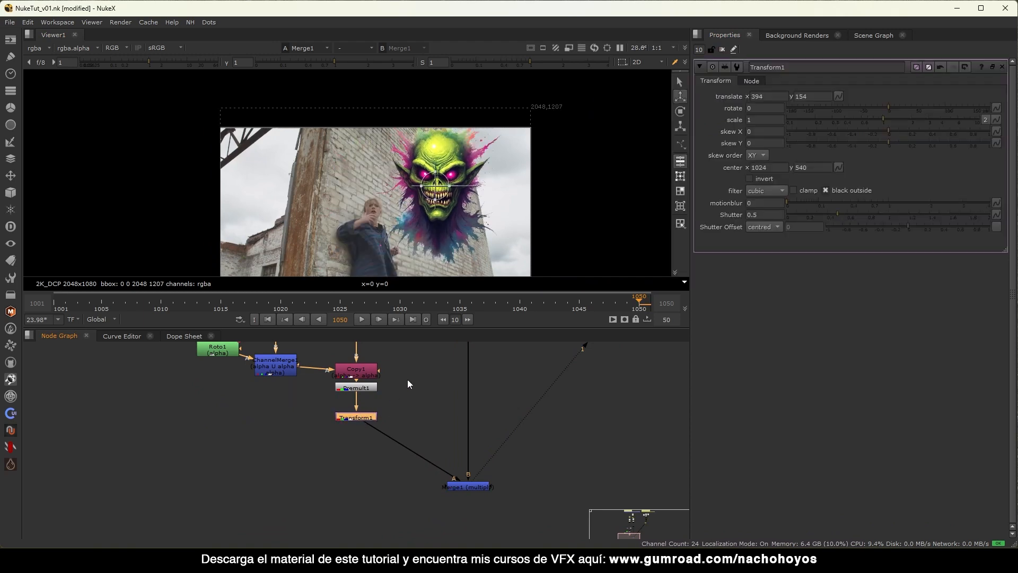
{"action": "left_click_drag", "start_coordinate": [470, 182], "coordinate": [446, 205]}
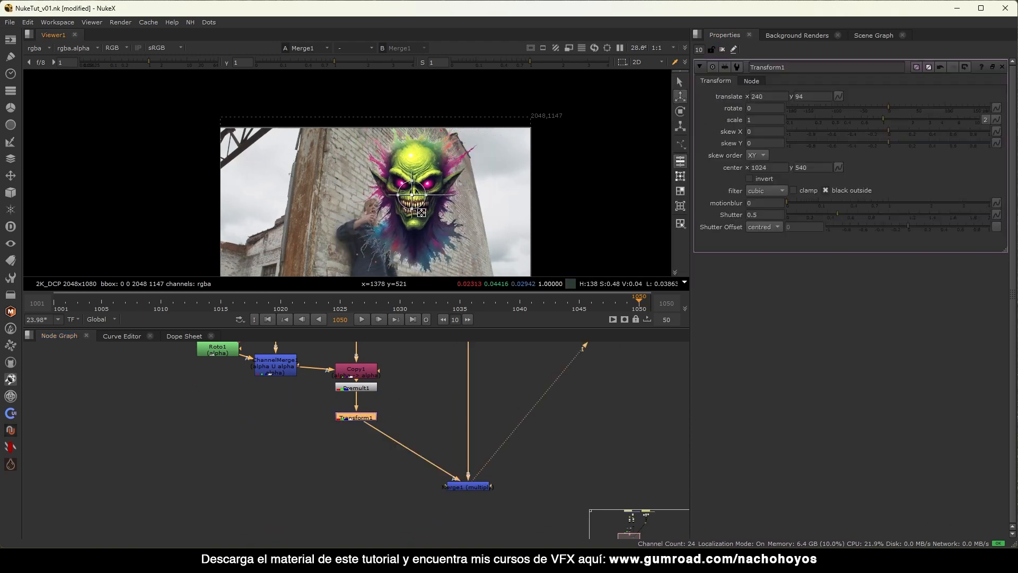
{"action": "left_click", "coordinate": [722, 50]}
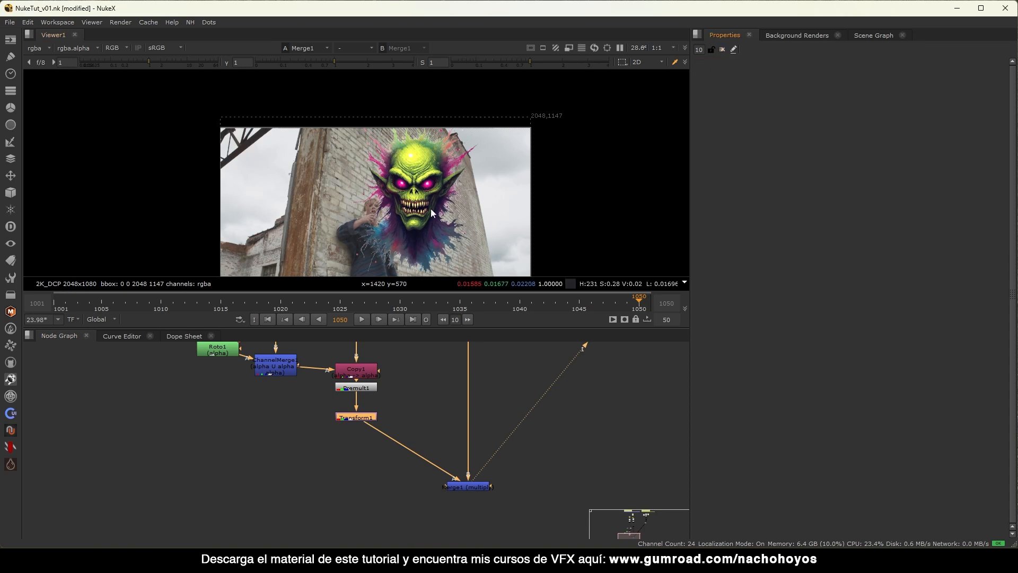
{"action": "scroll", "coordinate": [440, 199], "scroll_direction": "up", "scroll_amount": 4}
{"action": "scroll", "coordinate": [438, 195], "scroll_direction": "down", "scroll_amount": 3}
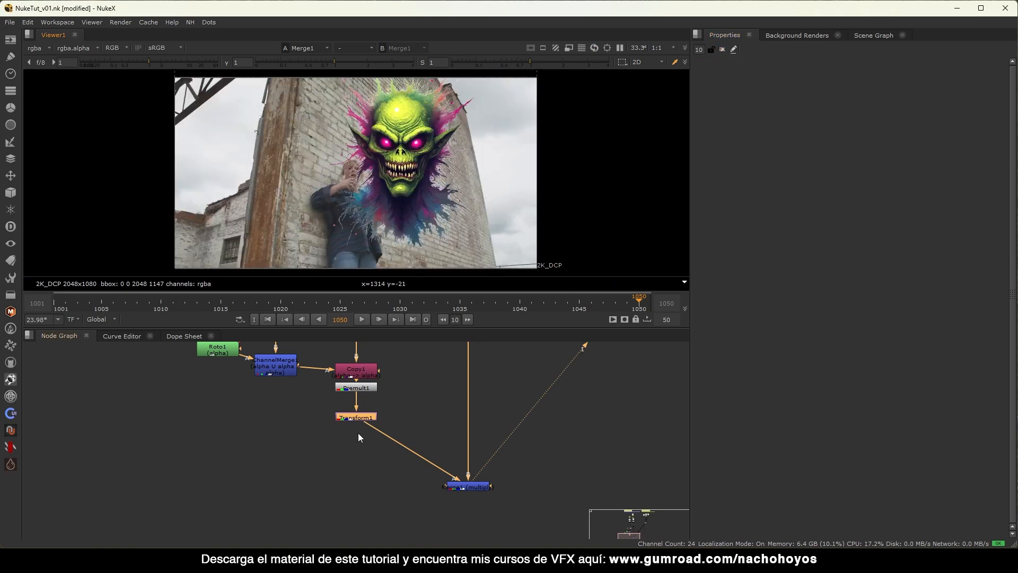
Insert a CornerPin2D node below Transform1 and view its output.
{"action": "key", "text": "Tab"}
{"action": "type", "text": "co"}
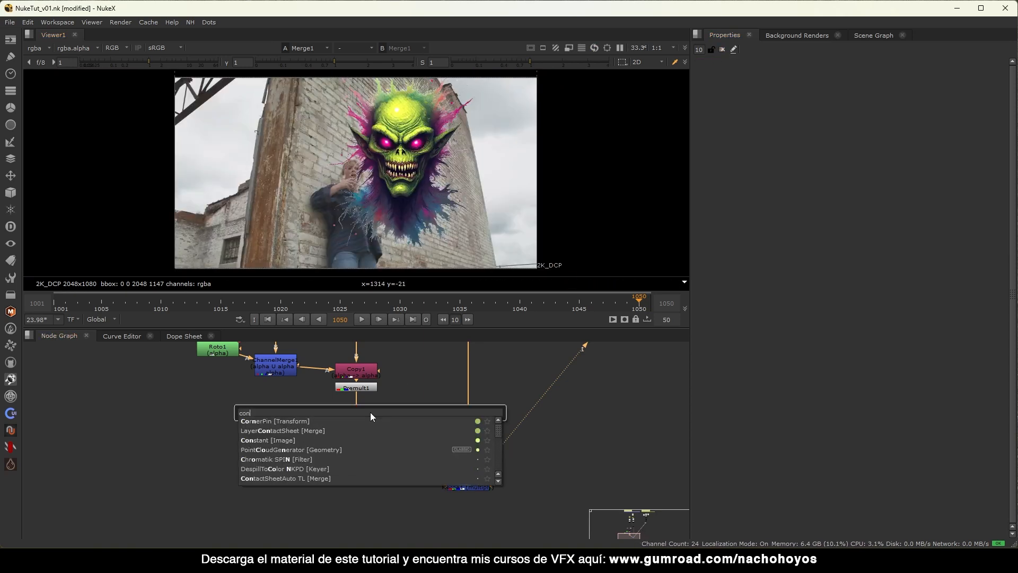
{"action": "type", "text": "rnerPin [Transform"}
{"action": "key", "text": "Return"}
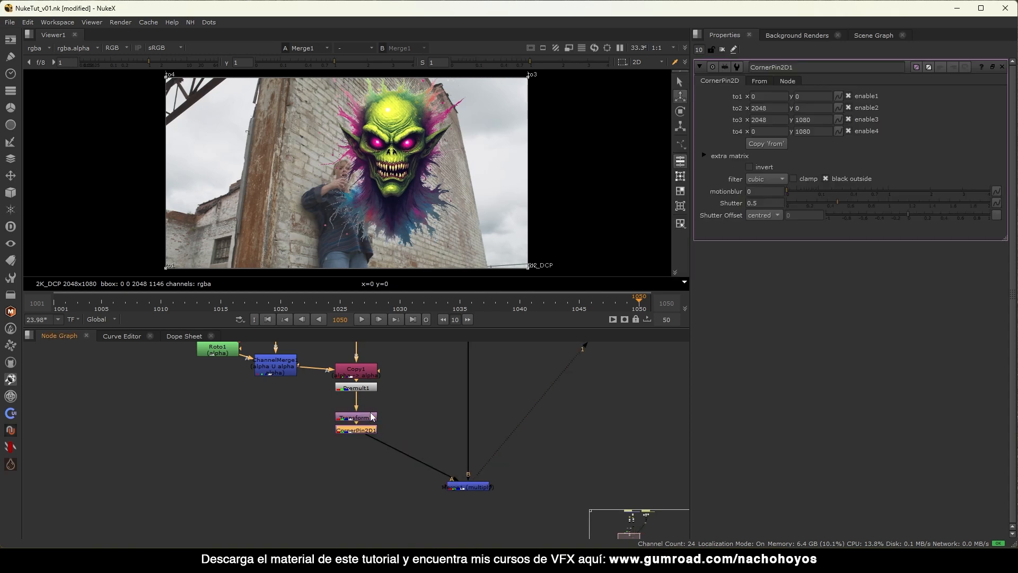
{"action": "key", "text": "1"}
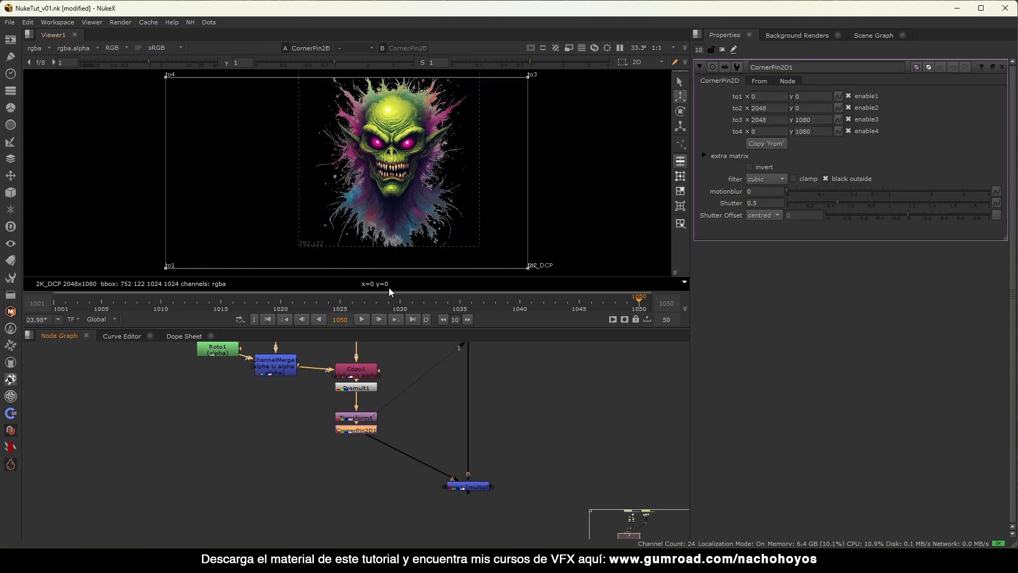
{"action": "scroll", "coordinate": [378, 196], "scroll_direction": "down", "scroll_amount": 1}
{"action": "left_click_drag", "start_coordinate": [362, 430], "coordinate": [364, 436]}
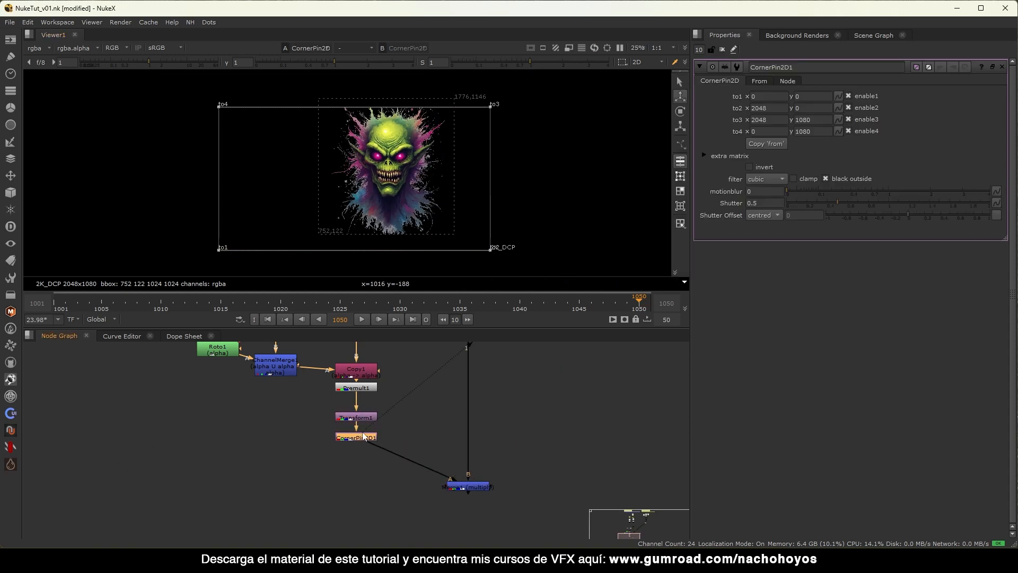
Place the corner pin's from1, from4 and from3 corners on the graffiti's bounds.
{"action": "left_click", "coordinate": [759, 80]}
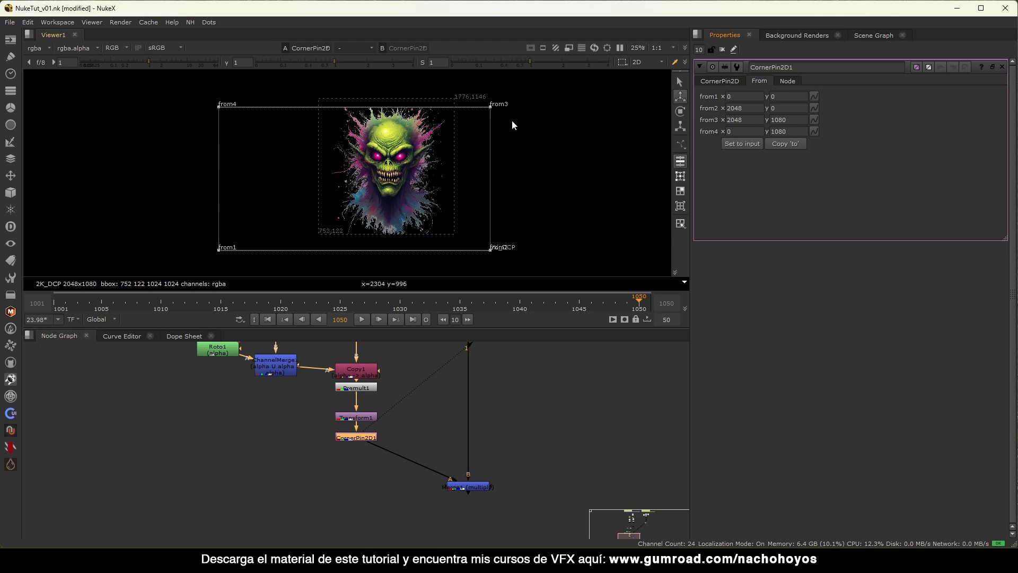
{"action": "key", "text": "d"}
{"action": "left_click_drag", "start_coordinate": [220, 252], "coordinate": [319, 234]}
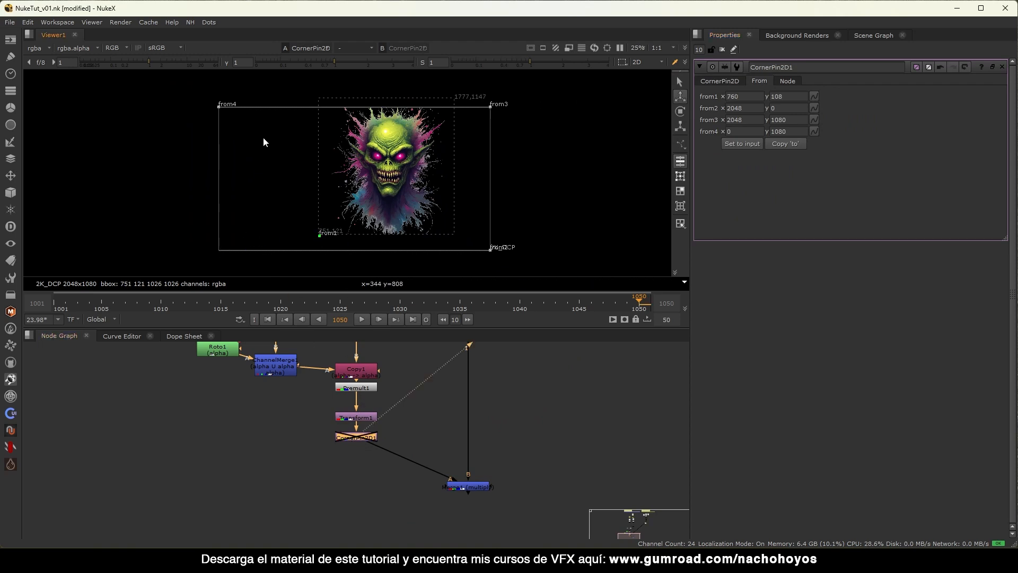
{"action": "left_click_drag", "start_coordinate": [217, 107], "coordinate": [320, 96]}
{"action": "left_click_drag", "start_coordinate": [490, 107], "coordinate": [455, 99]}
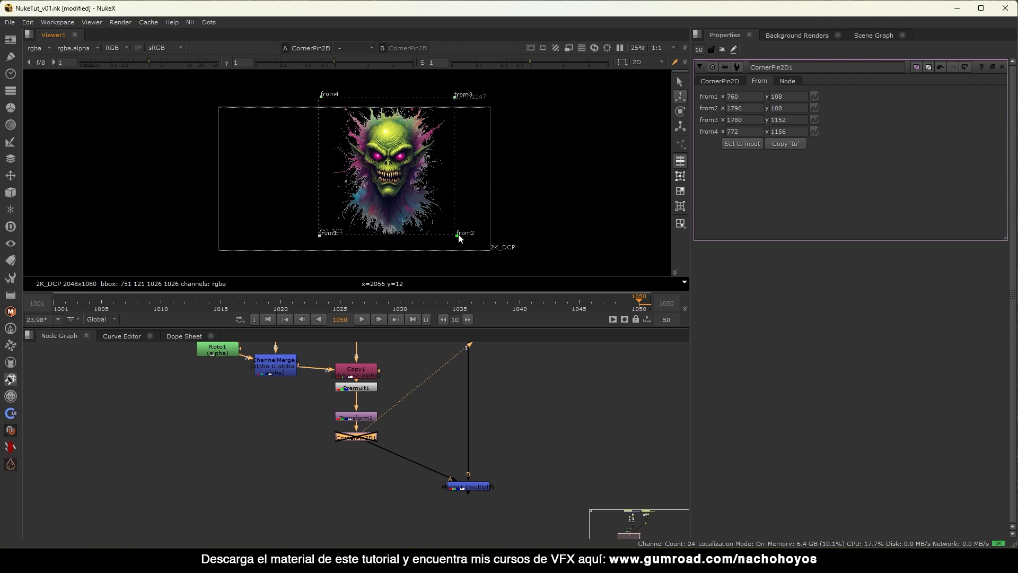
Copy the 'from' corners into the target corners, re-enable the pin, and view Merge1.
{"action": "left_click", "coordinate": [736, 81]}
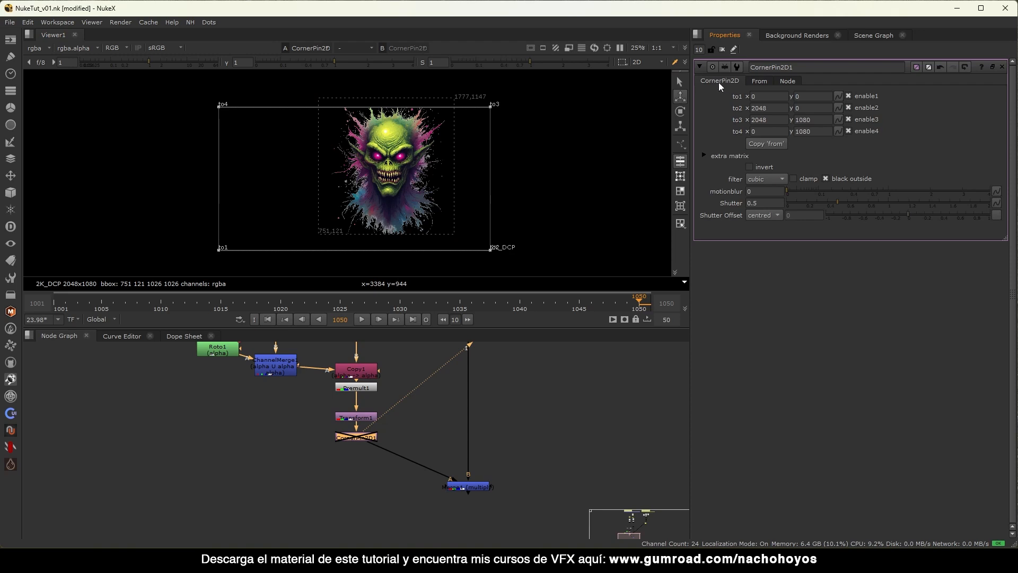
{"action": "left_click", "coordinate": [775, 144]}
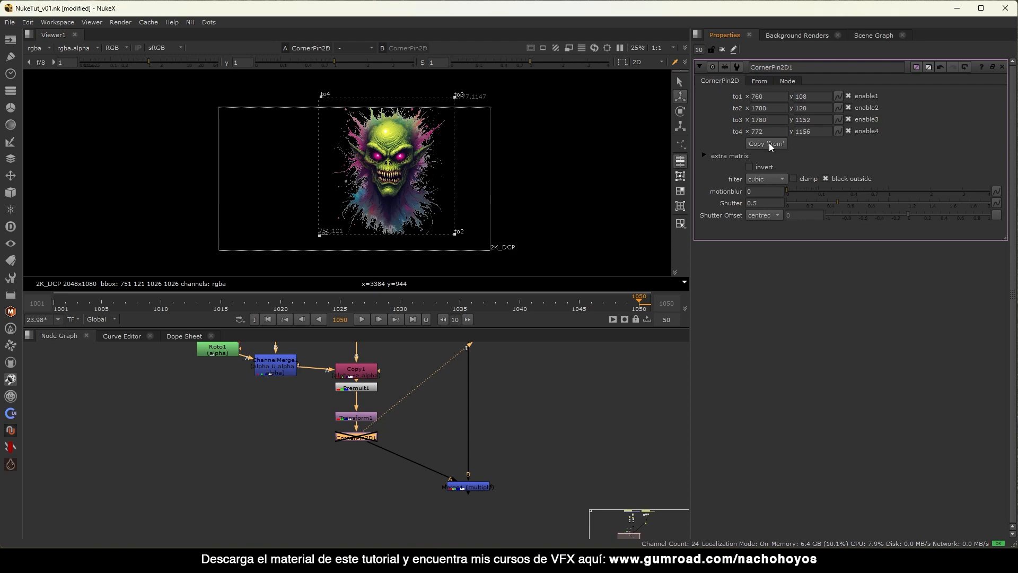
{"action": "key", "text": "d"}
{"action": "left_click", "coordinate": [467, 485]}
{"action": "key", "text": "1"}
{"action": "left_click", "coordinate": [479, 473]}
Drag each of the four graffiti corner handles roughly onto the wall's perspective.
{"action": "left_click_drag", "start_coordinate": [455, 96], "coordinate": [439, 133]}
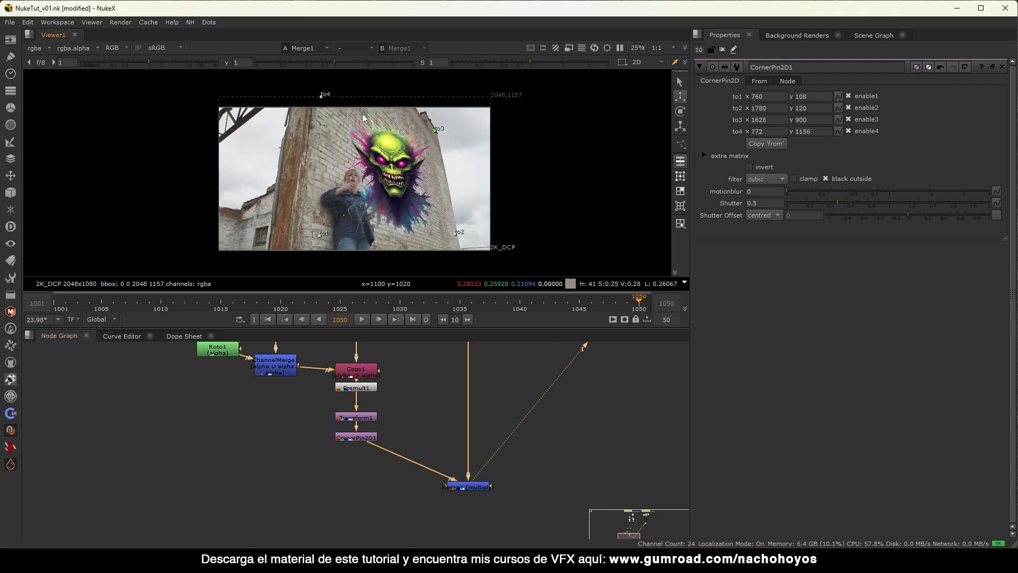
{"action": "left_click_drag", "start_coordinate": [322, 95], "coordinate": [330, 76]}
{"action": "left_click_drag", "start_coordinate": [321, 234], "coordinate": [322, 211]}
{"action": "left_click_drag", "start_coordinate": [457, 232], "coordinate": [439, 234]}
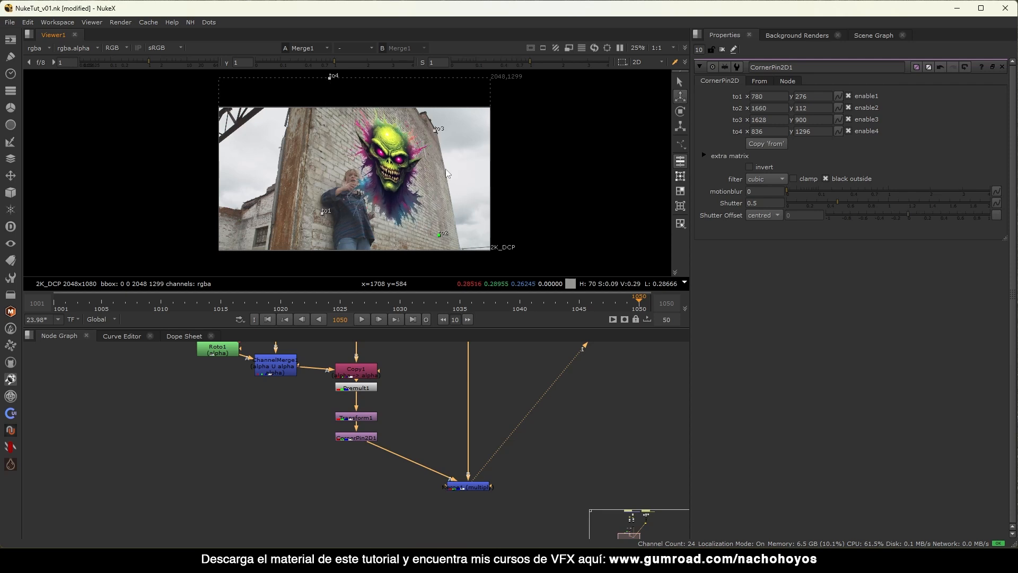
{"action": "left_click_drag", "start_coordinate": [434, 131], "coordinate": [437, 134]}
{"action": "middle_click_drag", "start_coordinate": [453, 123], "coordinate": [412, 123]}
{"action": "scroll", "coordinate": [367, 141], "scroll_direction": "up", "scroll_amount": 4}
{"action": "scroll", "coordinate": [397, 131], "scroll_direction": "down", "scroll_amount": 5}
Move all four corners together up and right, then adjust the right and bottom-left corners.
{"action": "left_click_drag", "start_coordinate": [448, 77], "coordinate": [228, 258]}
{"action": "left_click_drag", "start_coordinate": [301, 203], "coordinate": [311, 196]}
{"action": "mouse_move", "coordinate": [365, 173]}
{"action": "middle_mouse_down", "text": "alt"}
{"action": "mouse_move", "coordinate": [388, 164]}
{"action": "mouse_move", "coordinate": [434, 201]}
{"action": "middle_mouse_up", "text": "alt"}
{"action": "left_click_drag", "start_coordinate": [433, 157], "coordinate": [423, 162]}
{"action": "middle_click_drag", "start_coordinate": [418, 223], "coordinate": [444, 180]}
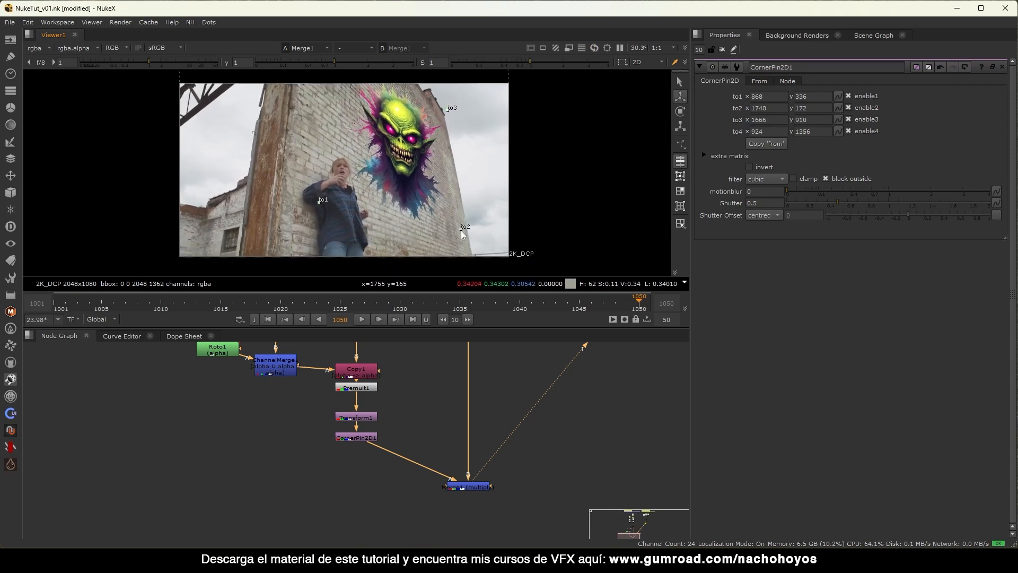
{"action": "left_click_drag", "start_coordinate": [463, 228], "coordinate": [455, 237]}
{"action": "left_click_drag", "start_coordinate": [317, 206], "coordinate": [312, 212]}
Refine the top-left, top-right and bottom-left corners to align with the wall's edges.
{"action": "middle_click_drag", "start_coordinate": [368, 138], "coordinate": [343, 187]}
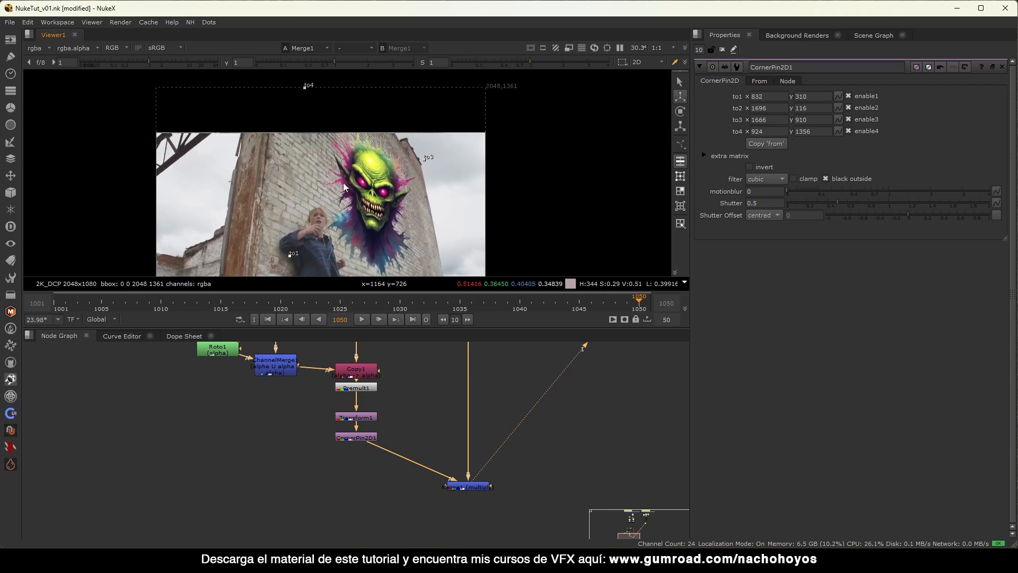
{"action": "left_click_drag", "start_coordinate": [310, 93], "coordinate": [309, 99]}
{"action": "left_click_drag", "start_coordinate": [423, 157], "coordinate": [427, 167]}
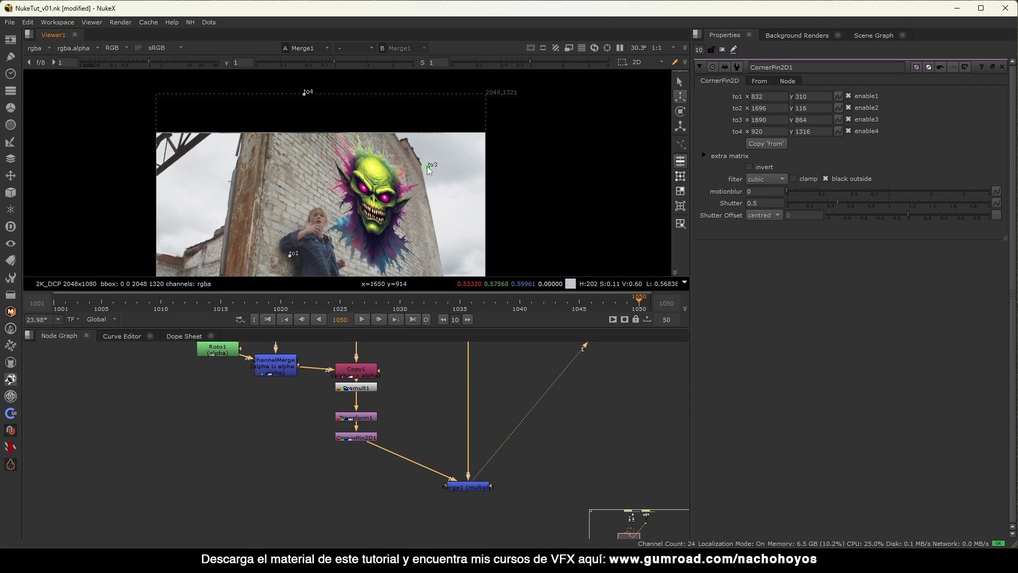
{"action": "scroll", "coordinate": [451, 202], "scroll_direction": "down", "scroll_amount": 3}
{"action": "left_click_drag", "start_coordinate": [352, 227], "coordinate": [359, 223]}
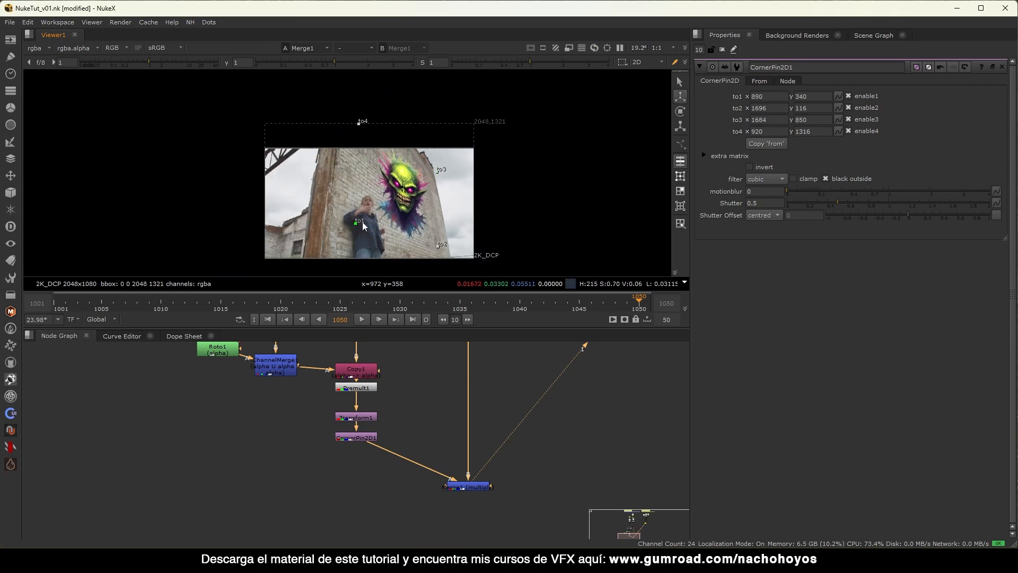
{"action": "scroll", "coordinate": [445, 178], "scroll_direction": "up", "scroll_amount": 3}
{"action": "left_click_drag", "start_coordinate": [439, 167], "coordinate": [435, 176]}
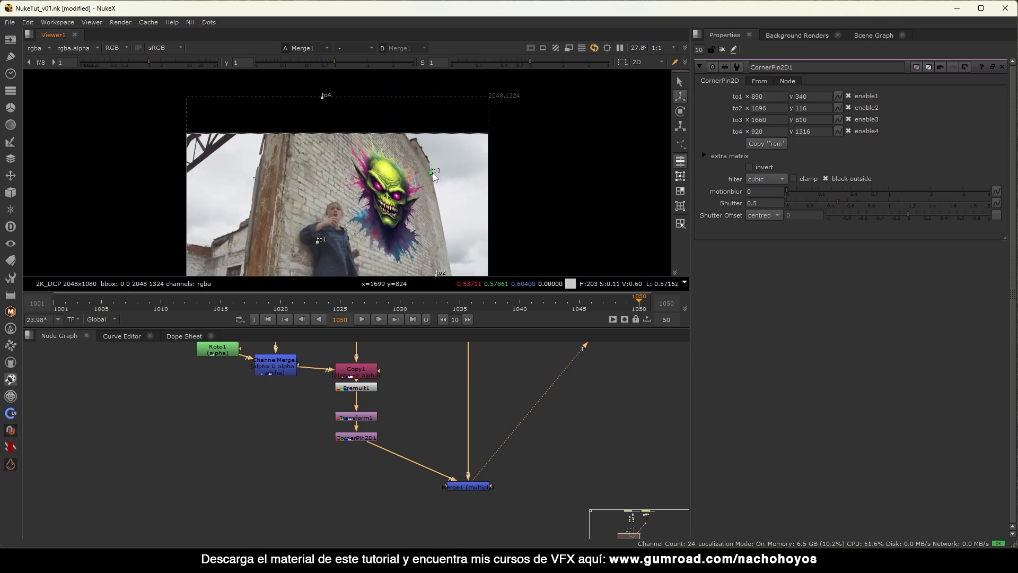
{"action": "scroll", "coordinate": [434, 178], "scroll_direction": "up", "scroll_amount": 4}
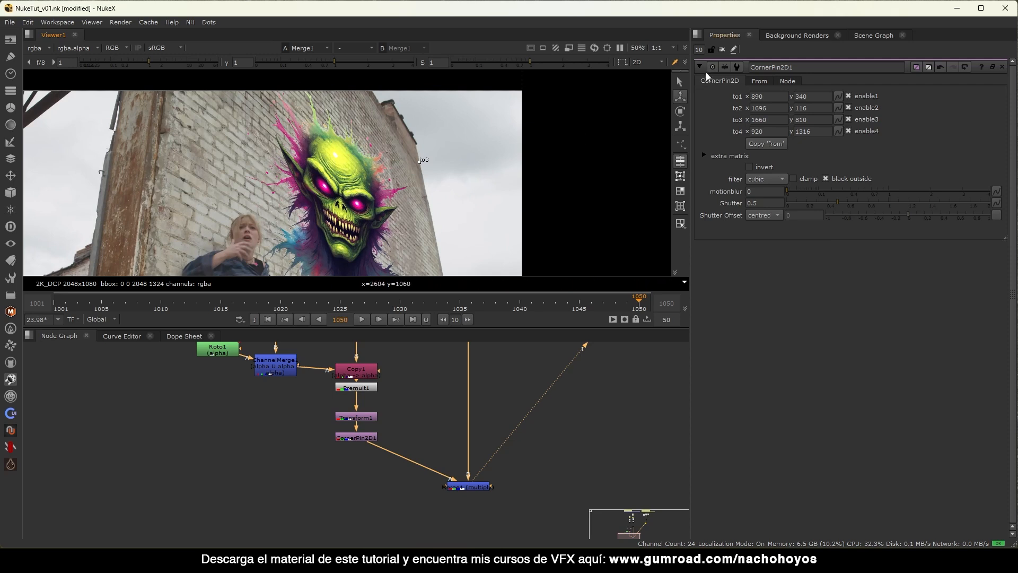
Close the corner pin properties to review the clean composite.
{"action": "left_click", "coordinate": [722, 49]}
{"action": "scroll", "coordinate": [393, 148], "scroll_direction": "up", "scroll_amount": 5}
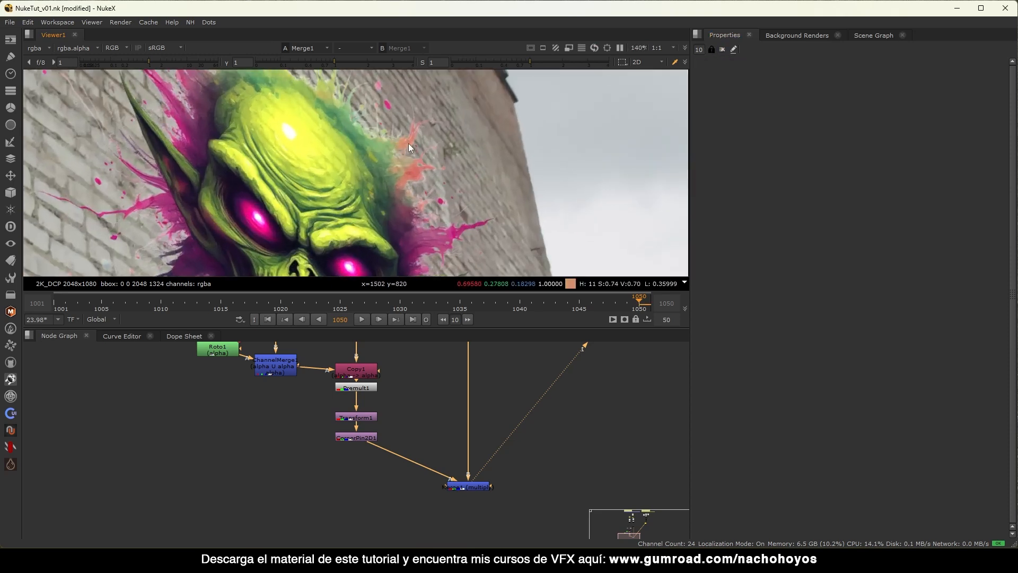
{"action": "scroll", "coordinate": [429, 154], "scroll_direction": "down", "scroll_amount": 6}
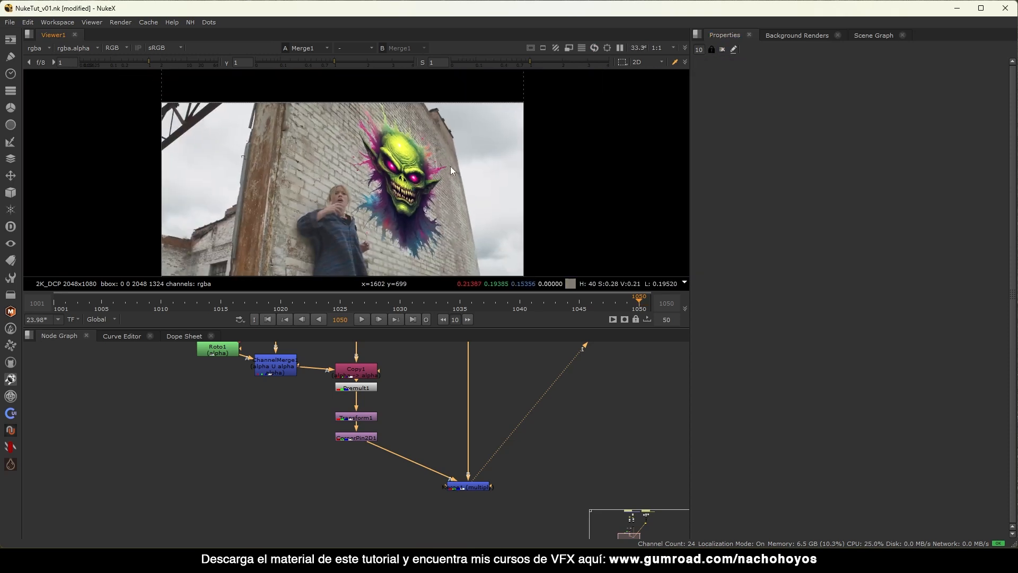
{"action": "scroll", "coordinate": [450, 167], "scroll_direction": "up", "scroll_amount": 3}
Reopen CornerPin2D1, tweak its top-right and bottom-right targets, and close it.
{"action": "middle_click_drag", "start_coordinate": [374, 401], "coordinate": [413, 413]}
{"action": "double_click", "coordinate": [394, 451]}
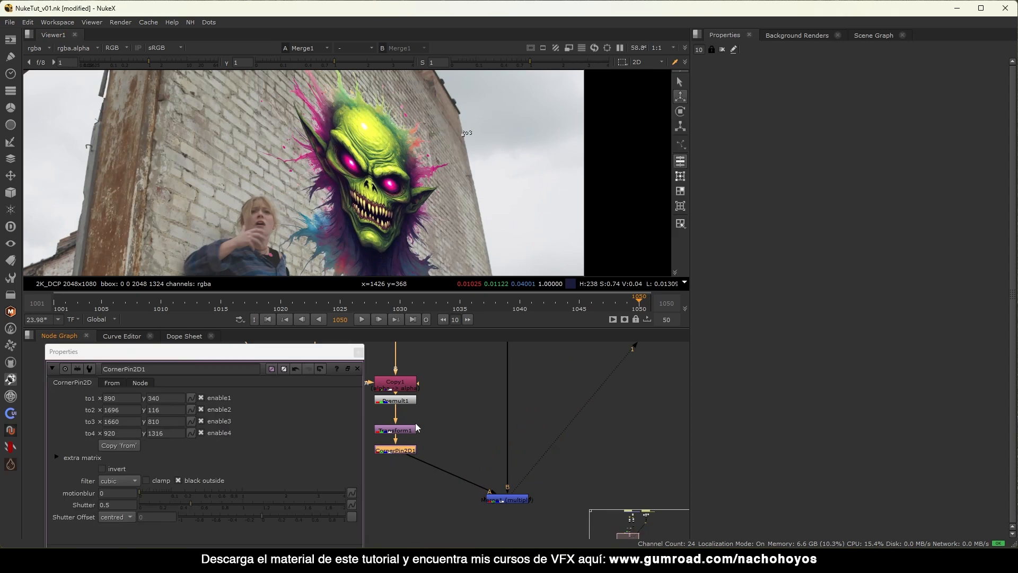
{"action": "left_click_drag", "start_coordinate": [463, 130], "coordinate": [454, 130]}
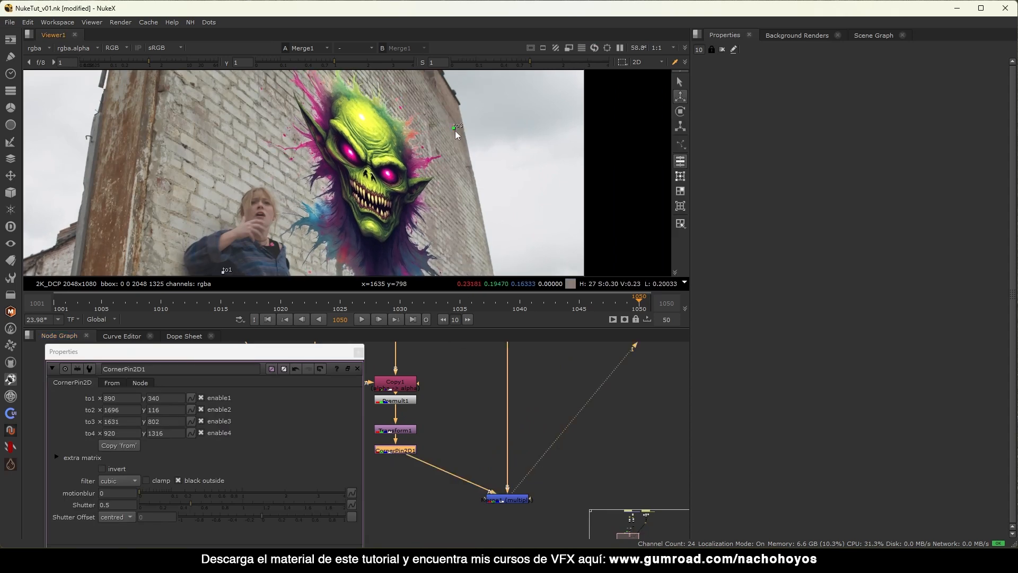
{"action": "scroll", "coordinate": [467, 143], "scroll_direction": "down", "scroll_amount": 3}
{"action": "left_click_drag", "start_coordinate": [483, 239], "coordinate": [480, 235]}
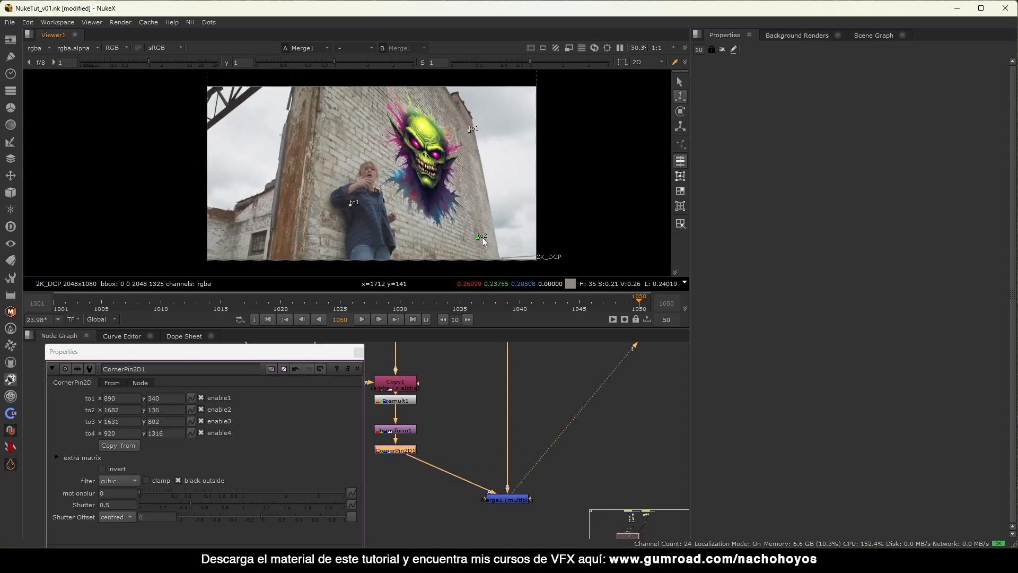
{"action": "middle_click_drag", "start_coordinate": [477, 140], "coordinate": [459, 177]}
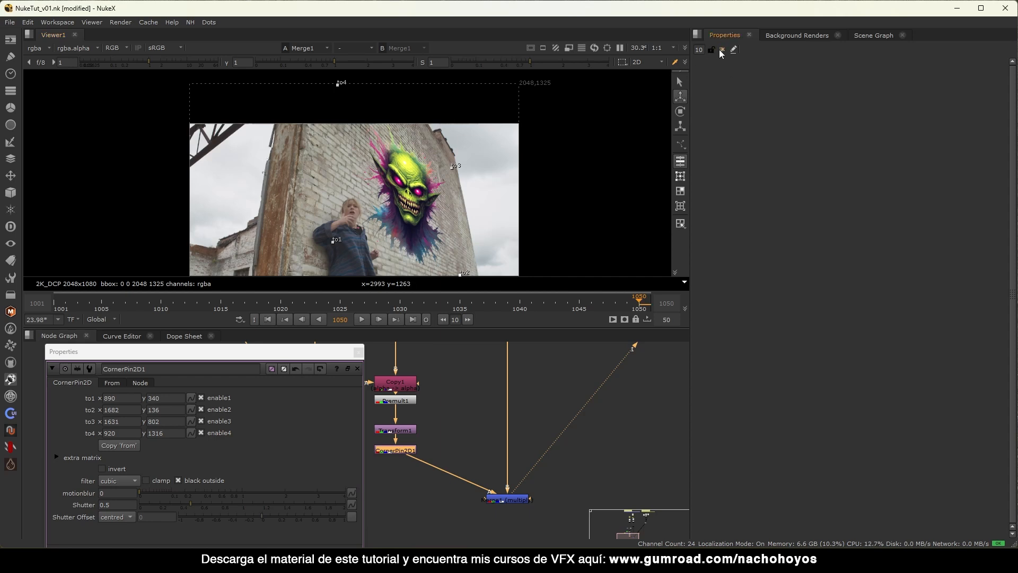
{"action": "left_click", "coordinate": [358, 352]}
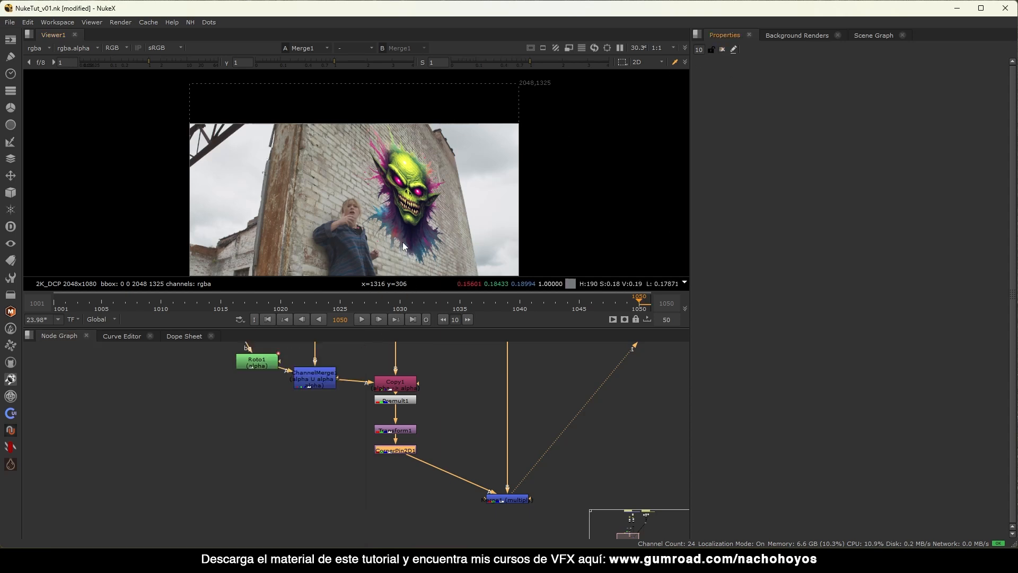
Select the node just below the Graffity read in the Node Graph.
{"action": "middle_click_drag", "start_coordinate": [402, 242], "coordinate": [380, 218]}
{"action": "middle_click_drag", "start_coordinate": [419, 409], "coordinate": [355, 437]}
{"action": "scroll", "coordinate": [355, 438], "scroll_direction": "down", "scroll_amount": 1}
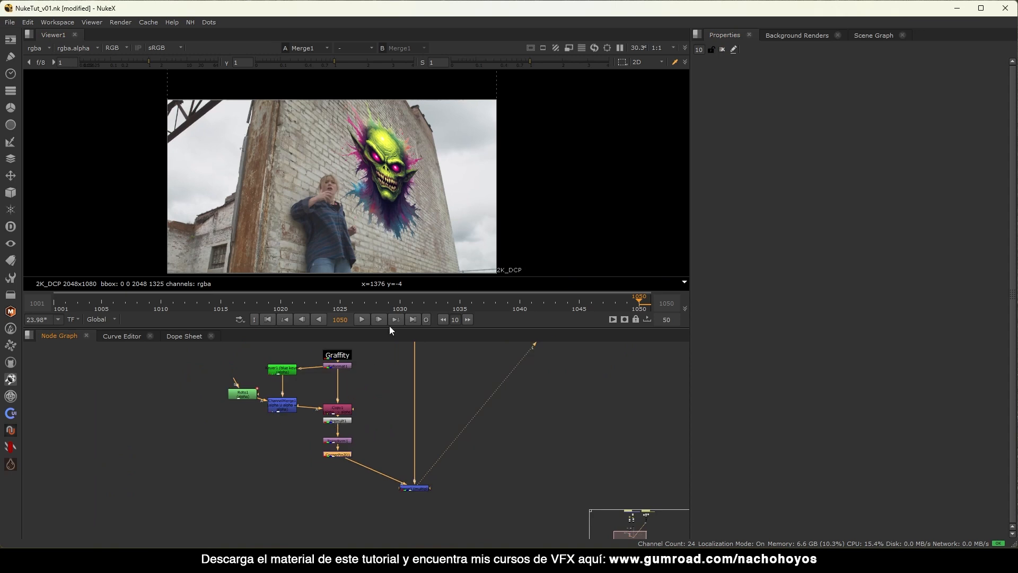
{"action": "left_click", "coordinate": [342, 367]}
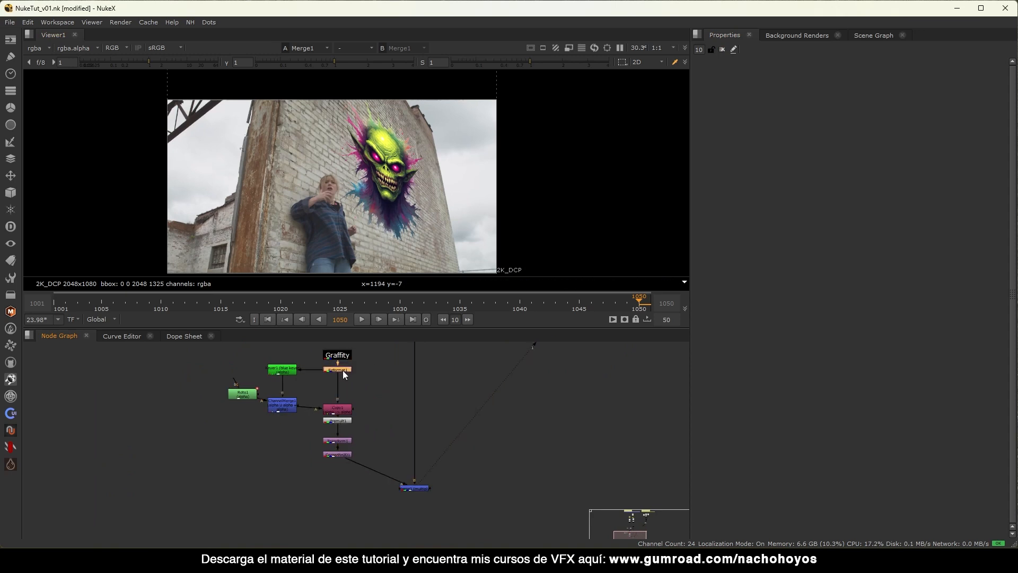
Insert the CornerPin2D_Track node into the pipe below CornerPin2D1, above Merge1.
{"action": "scroll", "coordinate": [430, 175], "scroll_direction": "up", "scroll_amount": 2}
{"action": "scroll", "coordinate": [418, 192], "scroll_direction": "down", "scroll_amount": 4}
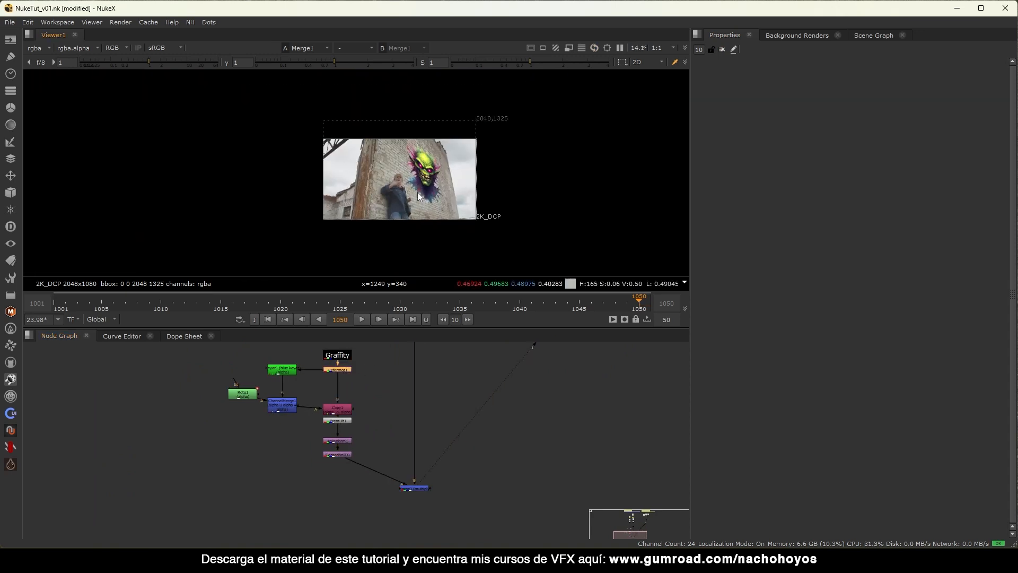
{"action": "scroll", "coordinate": [422, 189], "scroll_direction": "up", "scroll_amount": 3}
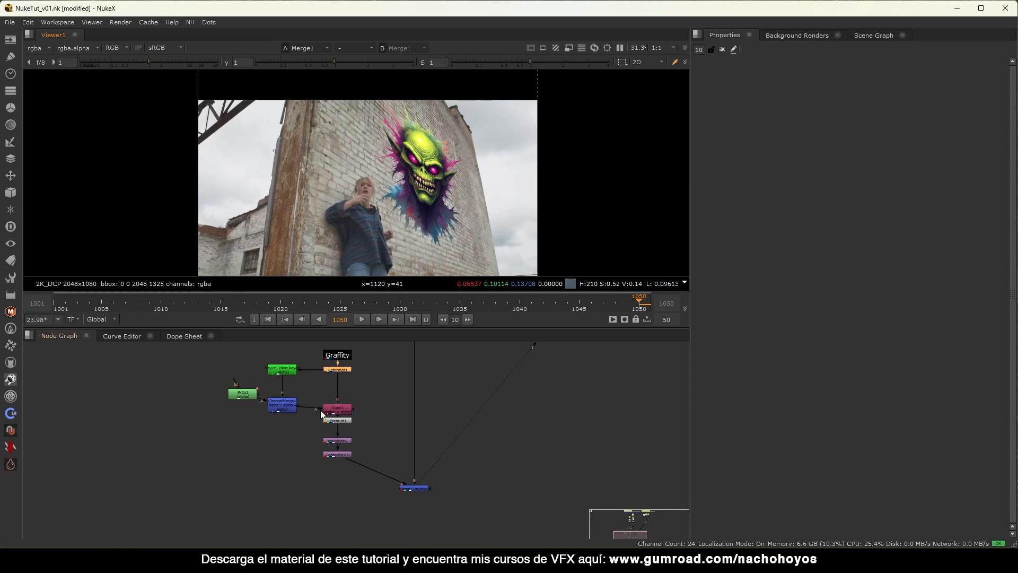
{"action": "scroll", "coordinate": [322, 415], "scroll_direction": "up", "scroll_amount": 2}
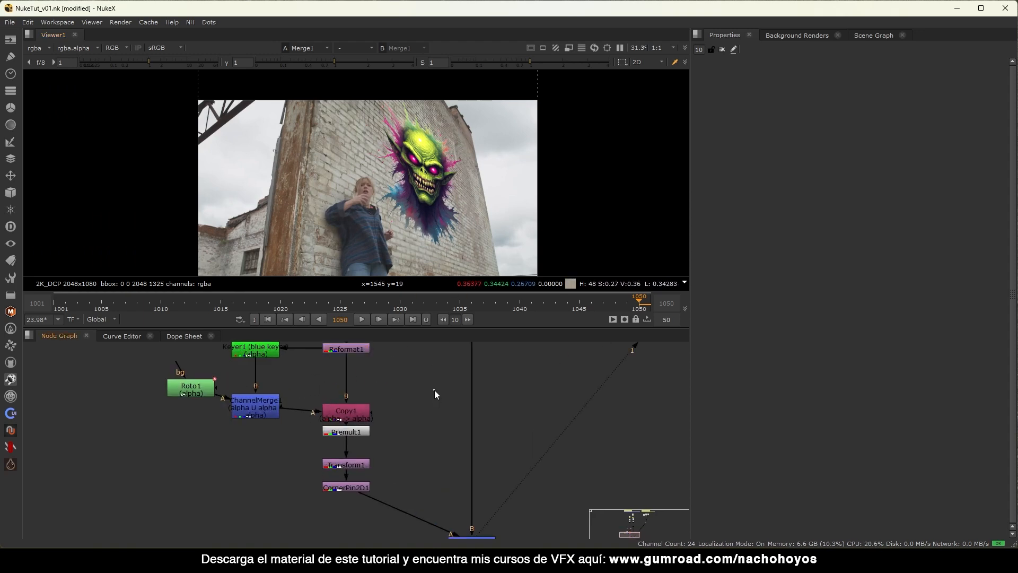
{"action": "scroll", "coordinate": [355, 447], "scroll_direction": "down", "scroll_amount": 4}
{"action": "scroll", "coordinate": [351, 371], "scroll_direction": "up", "scroll_amount": 2}
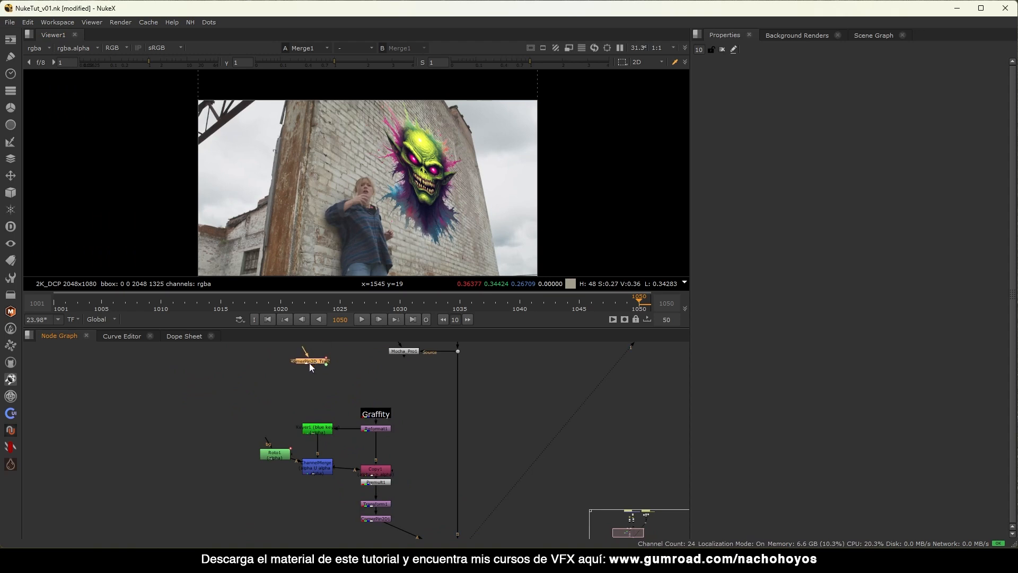
{"action": "middle_click_drag", "start_coordinate": [322, 390], "coordinate": [320, 351]}
{"action": "left_click_drag", "start_coordinate": [321, 350], "coordinate": [347, 497]}
{"action": "middle_click_drag", "start_coordinate": [366, 501], "coordinate": [348, 473]}
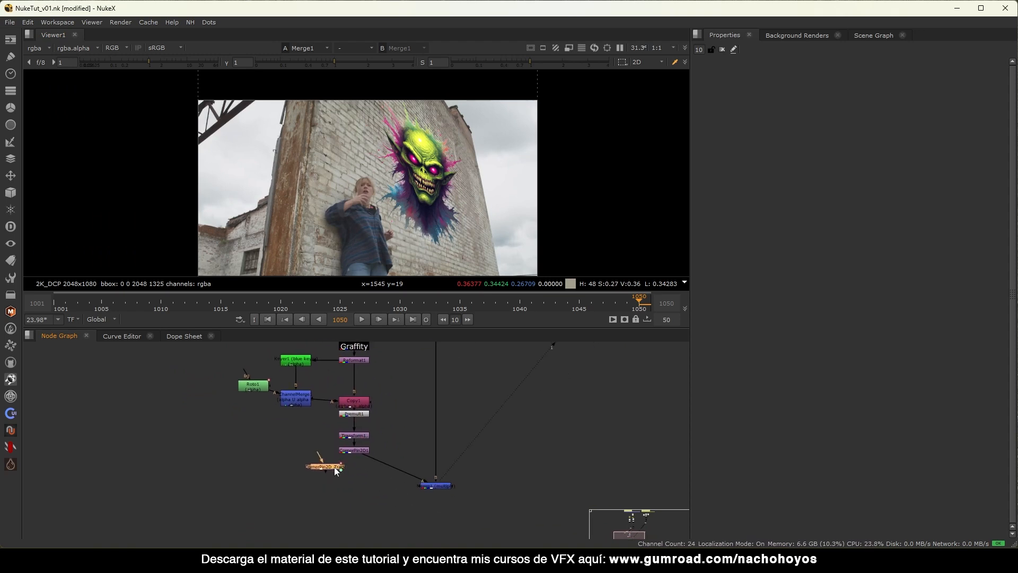
{"action": "scroll", "coordinate": [326, 472], "scroll_direction": "up", "scroll_amount": 2}
{"action": "mouse_move", "coordinate": [408, 463]}
{"action": "left_mouse_down"}
{"action": "mouse_move", "coordinate": [415, 457]}
{"action": "mouse_move", "coordinate": [396, 472]}
{"action": "left_mouse_up"}
Toggle CornerPin2D_Track with D until enabled, then select it and open its Properties.
{"action": "key", "text": "d"}
{"action": "key", "text": "d"}
{"action": "key", "text": "d"}
{"action": "key", "text": "d"}
{"action": "key", "text": "d"}
{"action": "key", "text": "d"}
{"action": "key", "text": "d"}
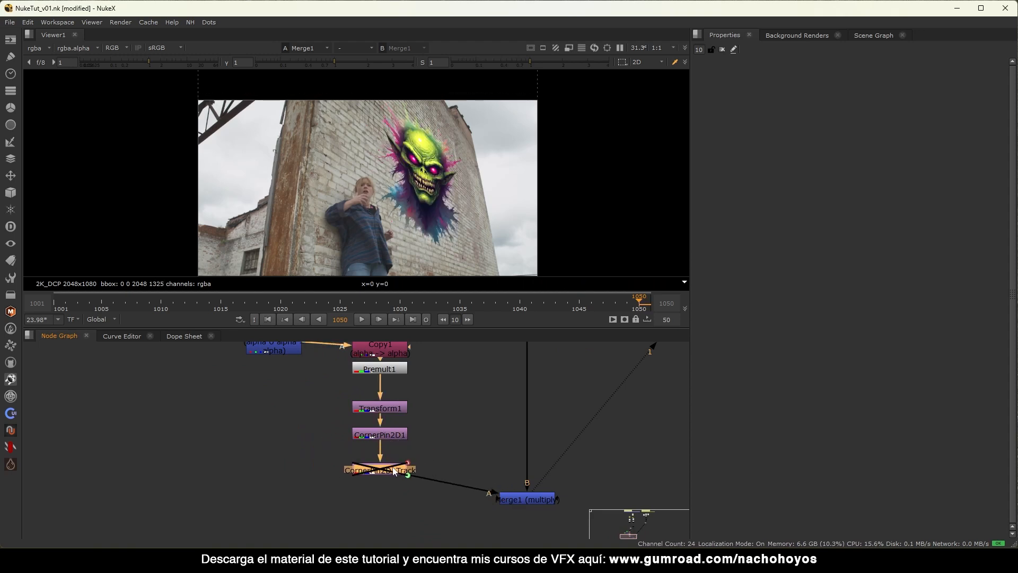
{"action": "key", "text": "d"}
{"action": "key", "text": "d"}
{"action": "key", "text": "d"}
{"action": "key", "text": "d"}
{"action": "middle_click_drag", "start_coordinate": [449, 446], "coordinate": [423, 426]}
{"action": "key", "text": "d"}
{"action": "key", "text": "d"}
{"action": "key", "text": "d"}
{"action": "key", "text": "d"}
{"action": "key", "text": "d"}
{"action": "key", "text": "d"}
{"action": "key", "text": "d"}
{"action": "left_click_drag", "start_coordinate": [430, 417], "coordinate": [247, 482]}
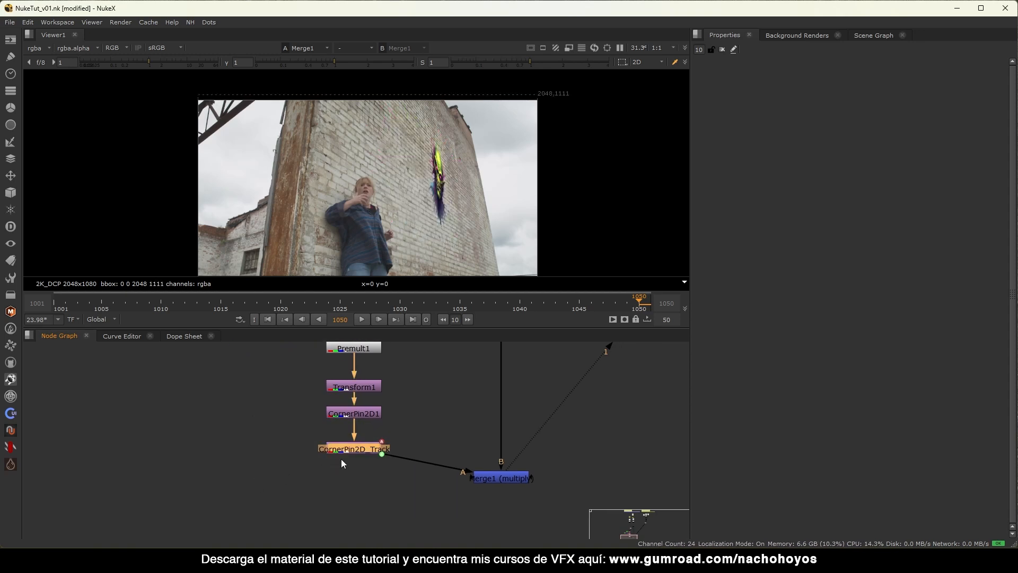
{"action": "key", "text": "Return"}
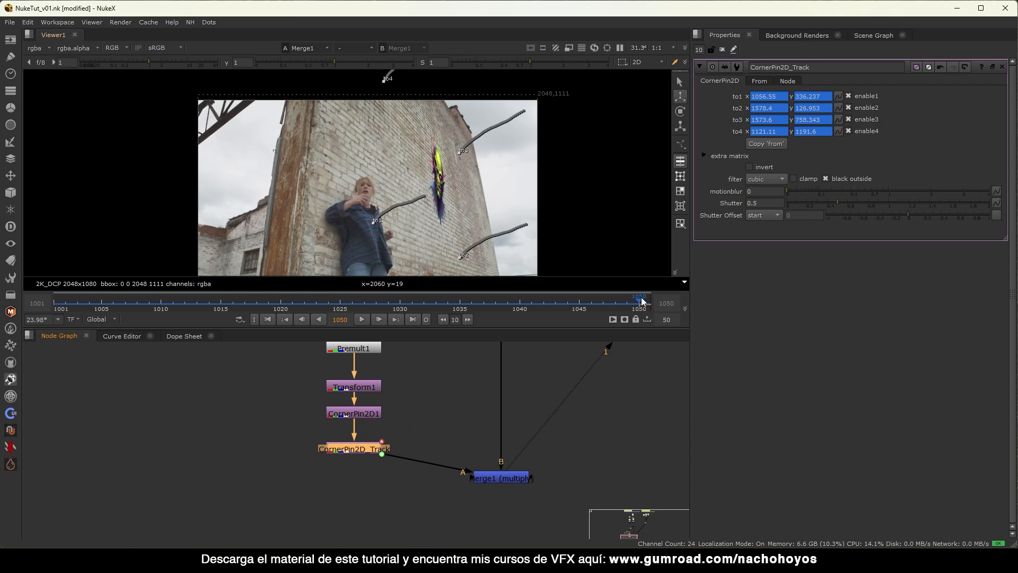
Copy the tracked 'to' corners into the 'from' corners and delete the first from corner's animation.
{"action": "left_click", "coordinate": [776, 81]}
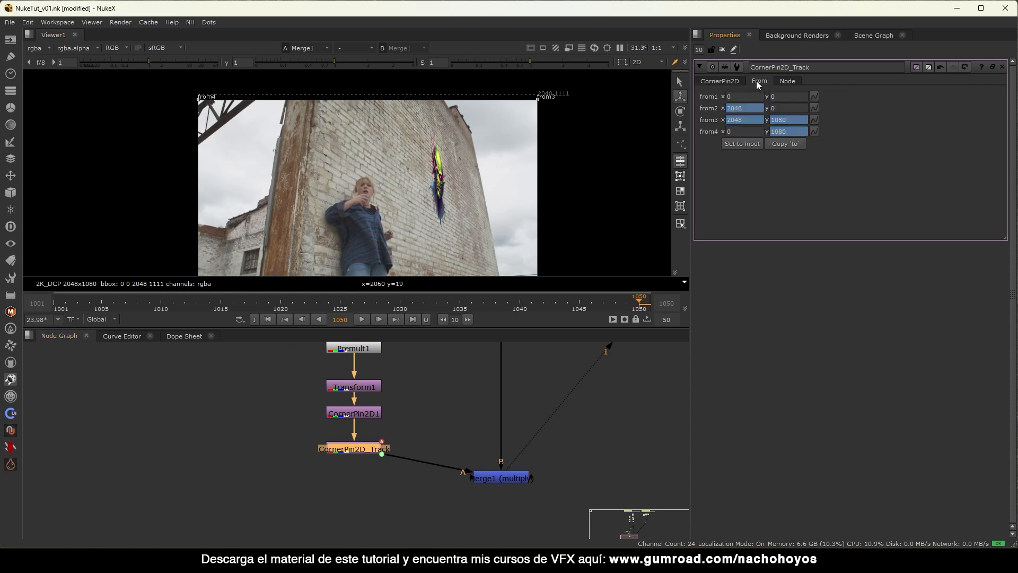
{"action": "left_click", "coordinate": [798, 143]}
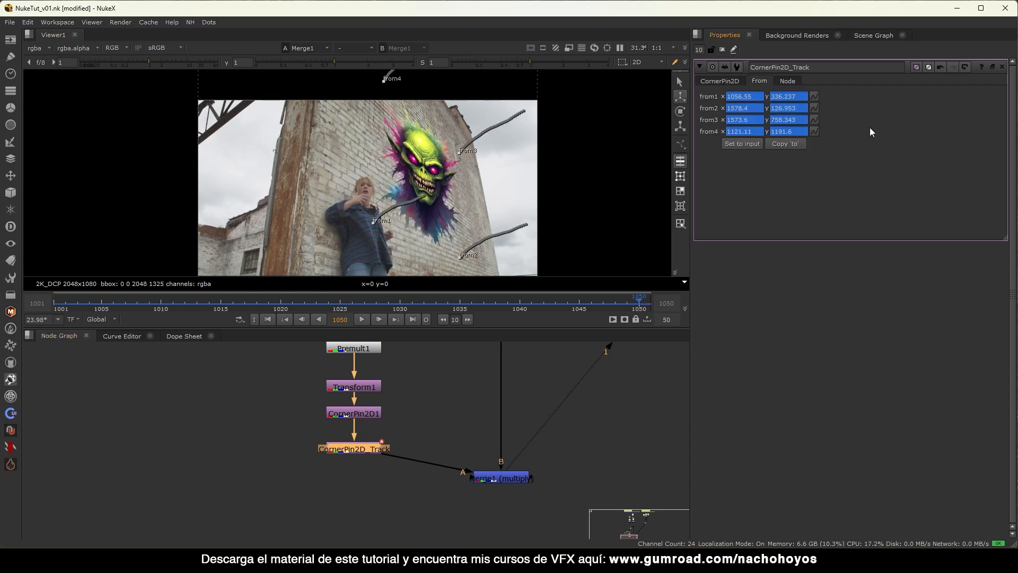
{"action": "right_click", "coordinate": [814, 95]}
{"action": "left_click", "coordinate": [843, 117]}
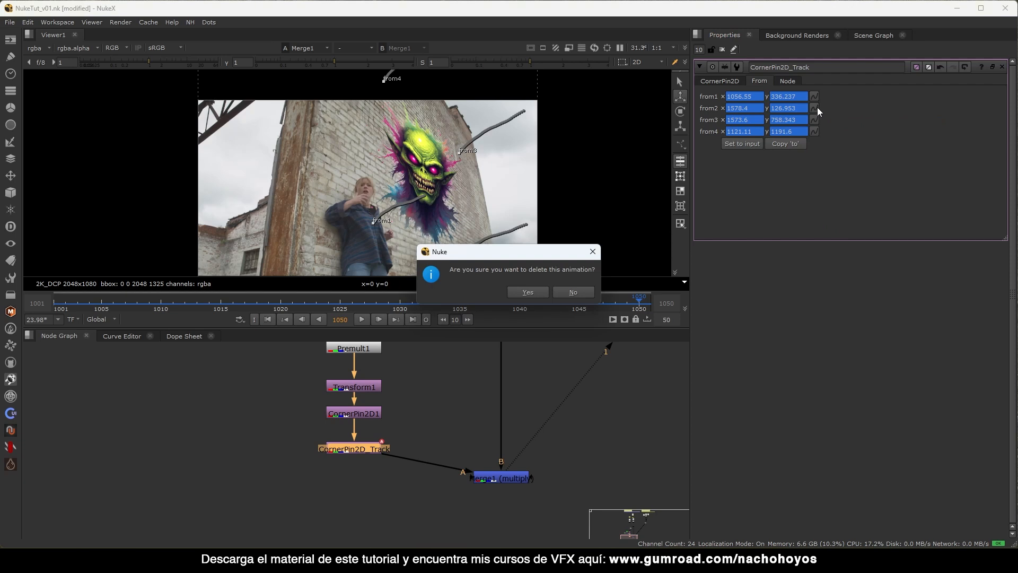
{"action": "key", "text": "Return"}
Delete animation on the other three from corners, freezing them, then close CornerPin2D_Track.
{"action": "right_click", "coordinate": [819, 107]}
{"action": "left_click", "coordinate": [848, 129]}
{"action": "key", "text": "Return"}
{"action": "right_click", "coordinate": [815, 119]}
{"action": "left_click", "coordinate": [841, 139]}
{"action": "key", "text": "Return"}
{"action": "right_click", "coordinate": [814, 131]}
{"action": "left_click", "coordinate": [842, 156]}
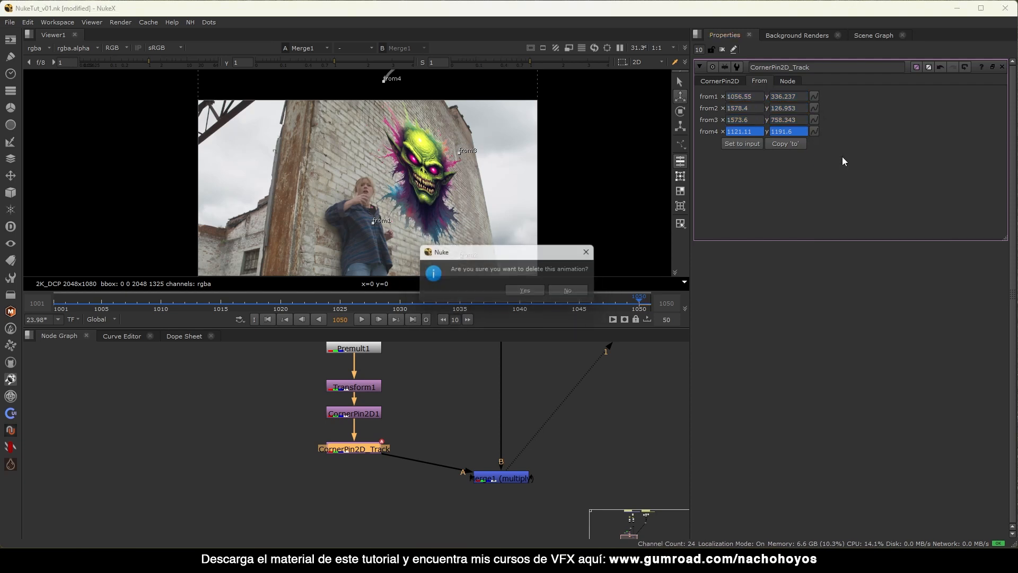
{"action": "key", "text": "Return"}
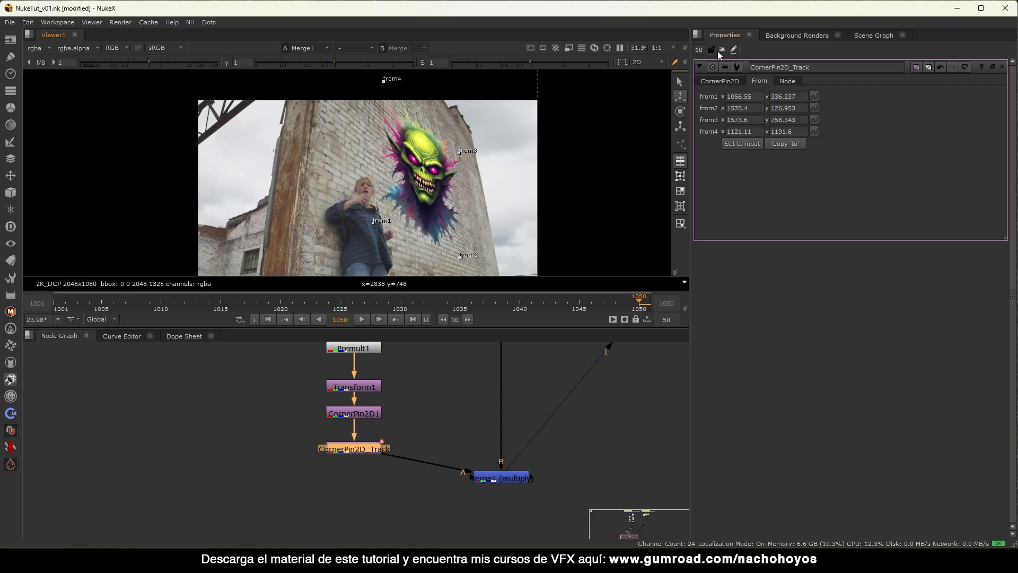
{"action": "left_click", "coordinate": [722, 50]}
{"action": "scroll", "coordinate": [405, 168], "scroll_direction": "down", "scroll_amount": 3}
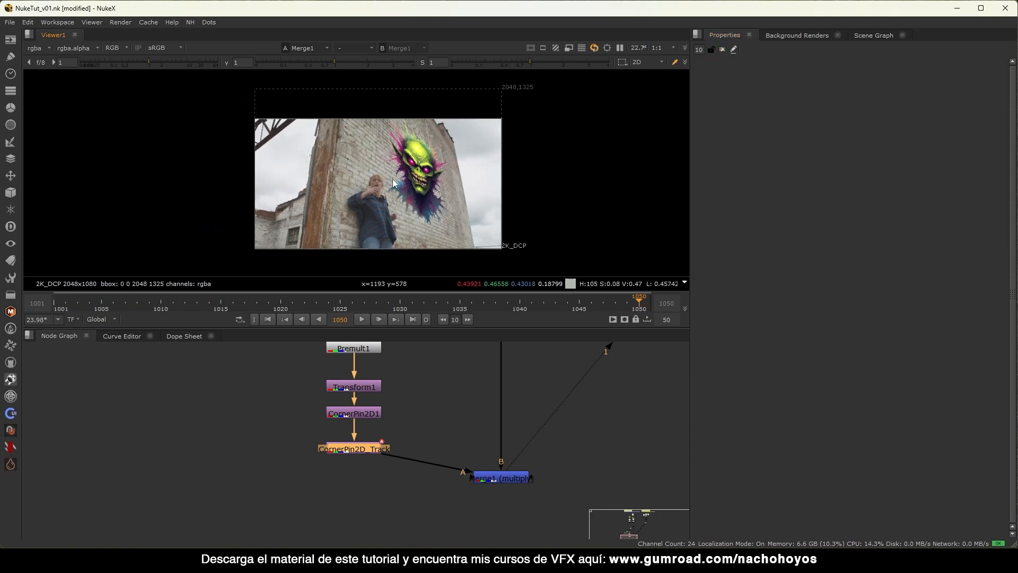
Play the shot to check the track, then return to frame 1019.
{"action": "left_click", "coordinate": [362, 319]}
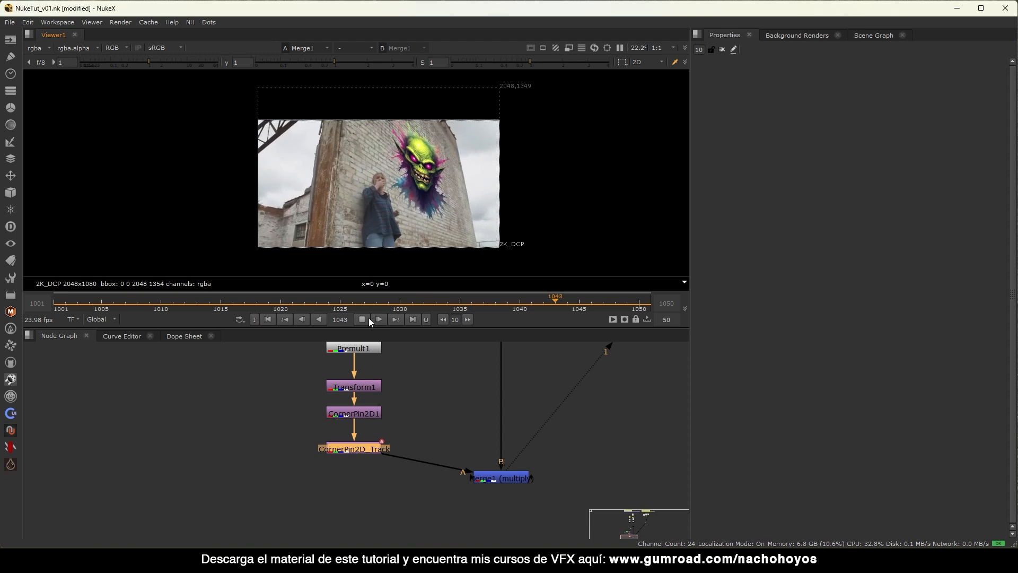
{"action": "left_click", "coordinate": [362, 319]}
{"action": "left_click_drag", "start_coordinate": [557, 303], "coordinate": [268, 304]}
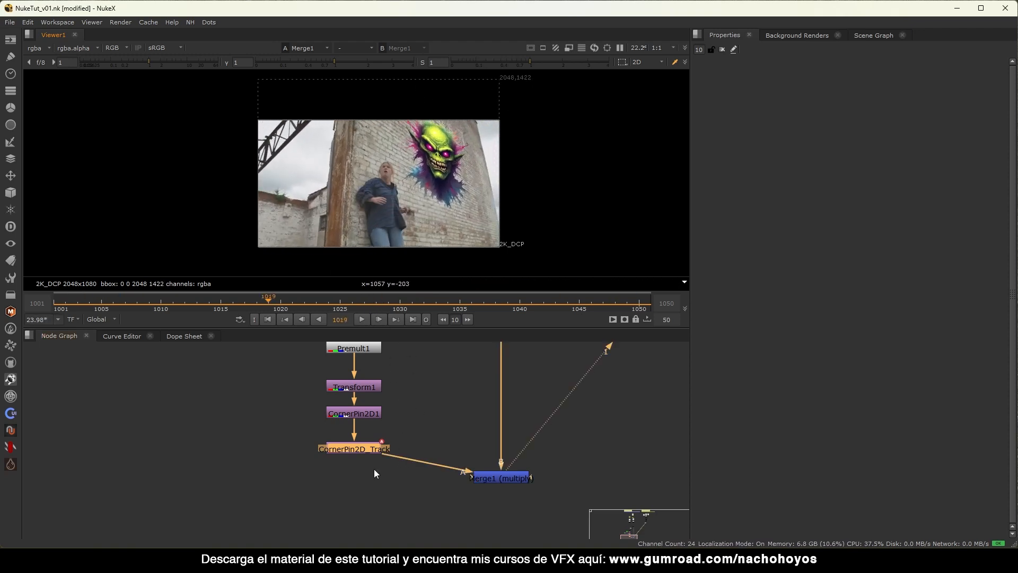
Insert a BBoxToFormat node after CornerPin2D_Track using the 'bb' node search.
{"action": "left_click_drag", "start_coordinate": [370, 453], "coordinate": [377, 449]}
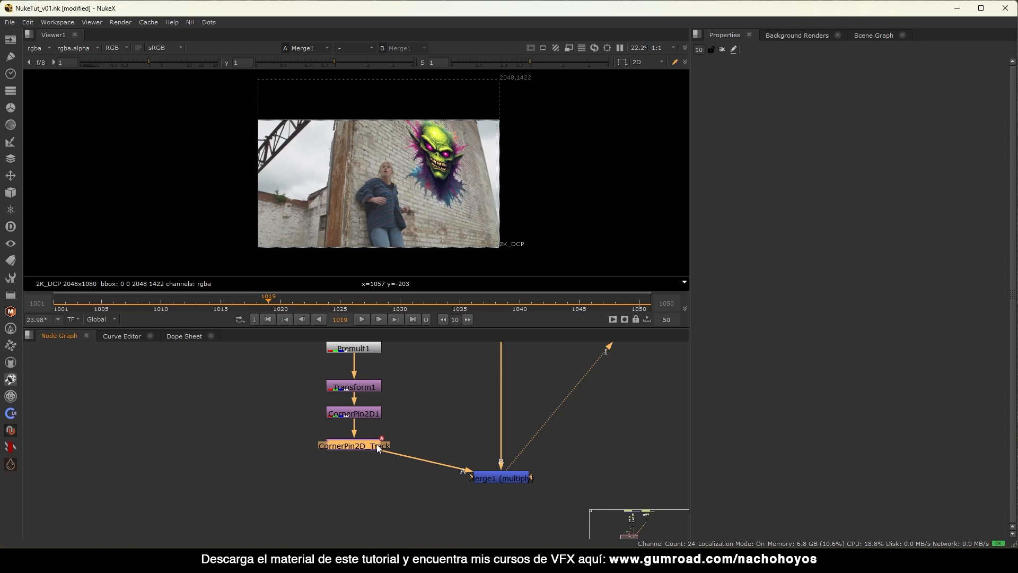
{"action": "key", "text": "Tab"}
{"action": "type", "text": "bb"}
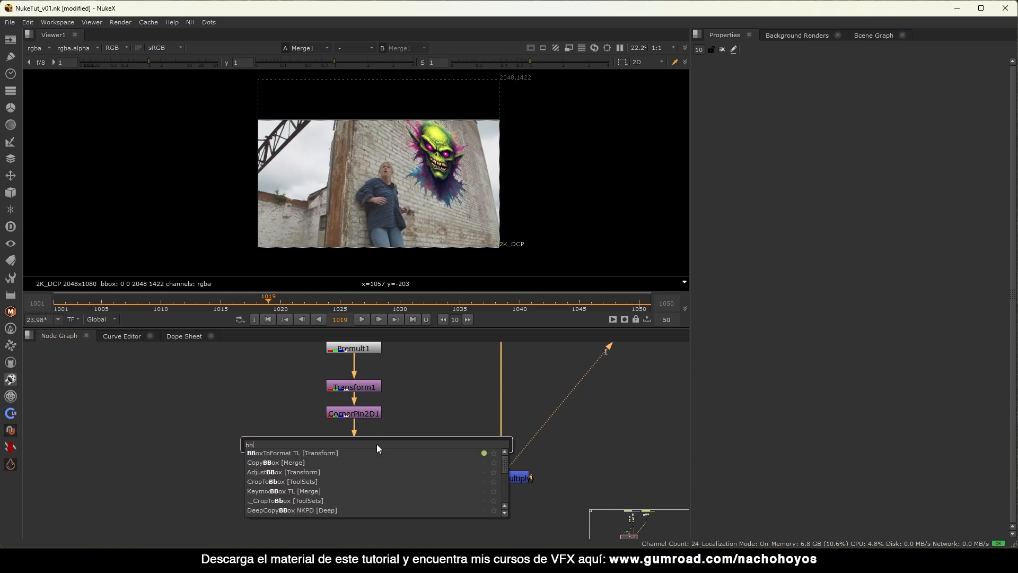
{"action": "key", "text": "Return"}
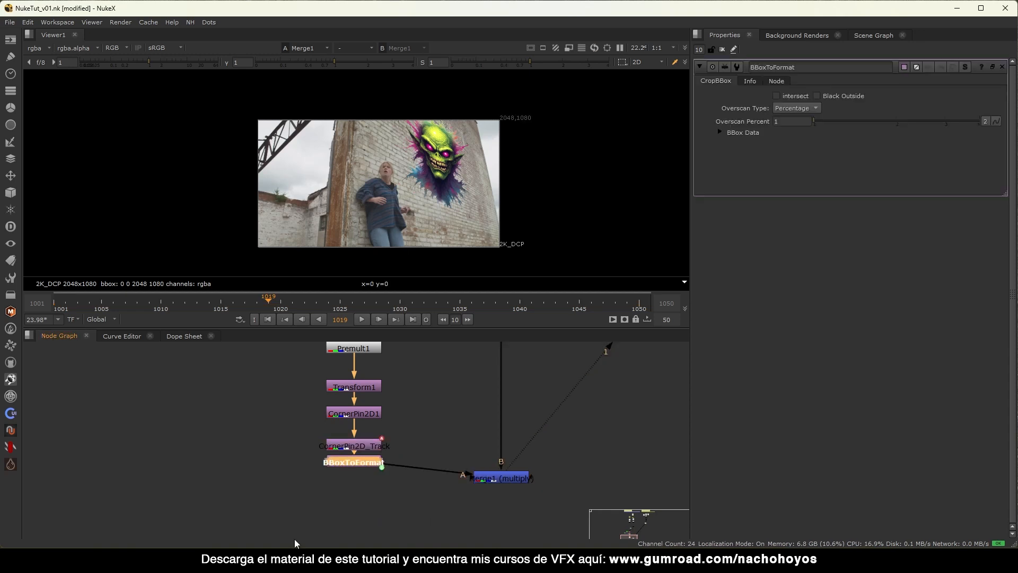
View the Copy1, BBoxToFormat and Merge1 outputs in turn while tidying node positions.
{"action": "middle_click_drag", "start_coordinate": [434, 421], "coordinate": [393, 477]}
{"action": "left_click_drag", "start_coordinate": [320, 392], "coordinate": [319, 385]}
{"action": "key", "text": "1"}
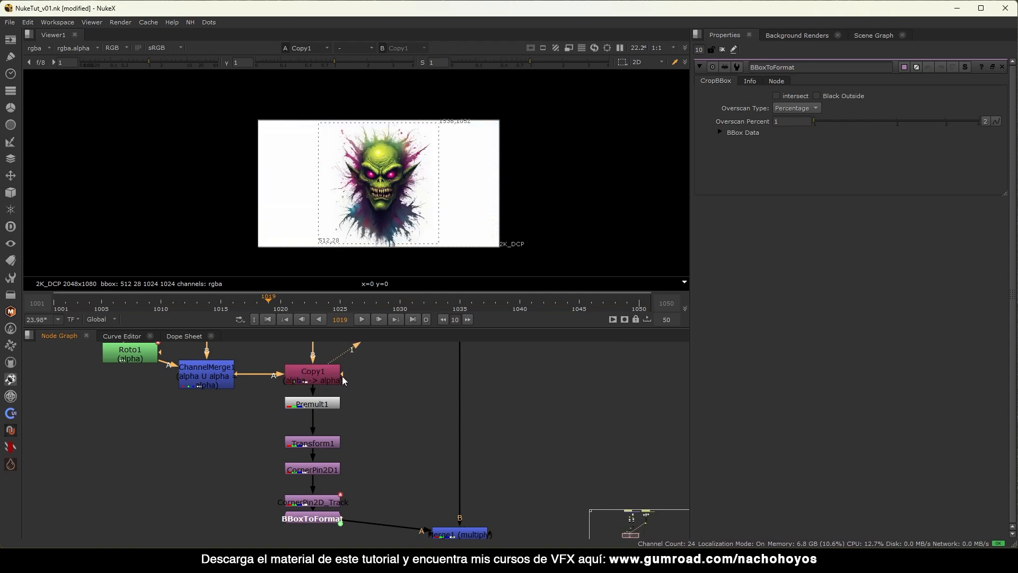
{"action": "middle_click_drag", "start_coordinate": [393, 421], "coordinate": [381, 378]}
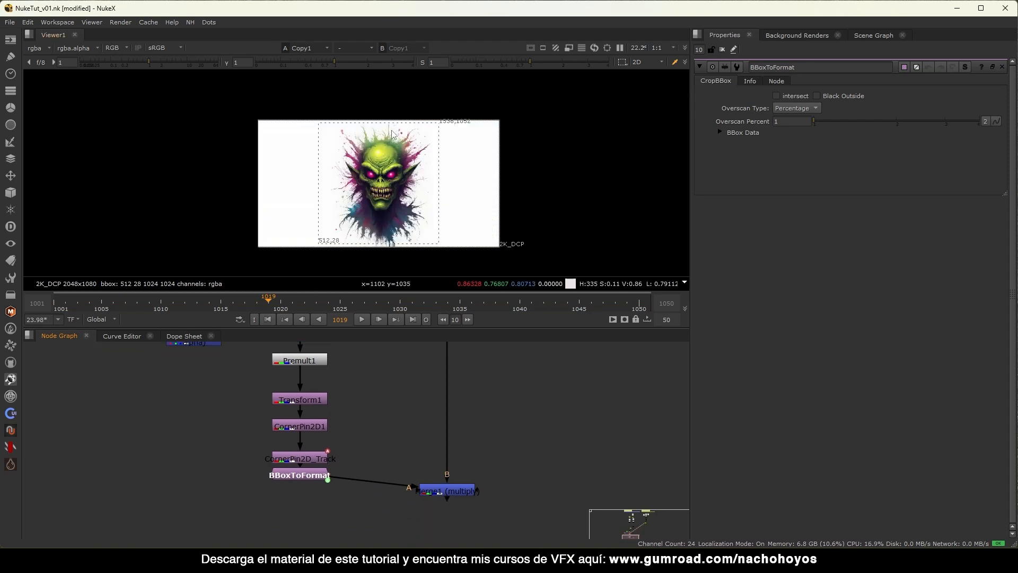
{"action": "left_click", "coordinate": [316, 476]}
{"action": "key", "text": "1"}
{"action": "left_click_drag", "start_coordinate": [313, 476], "coordinate": [312, 487]}
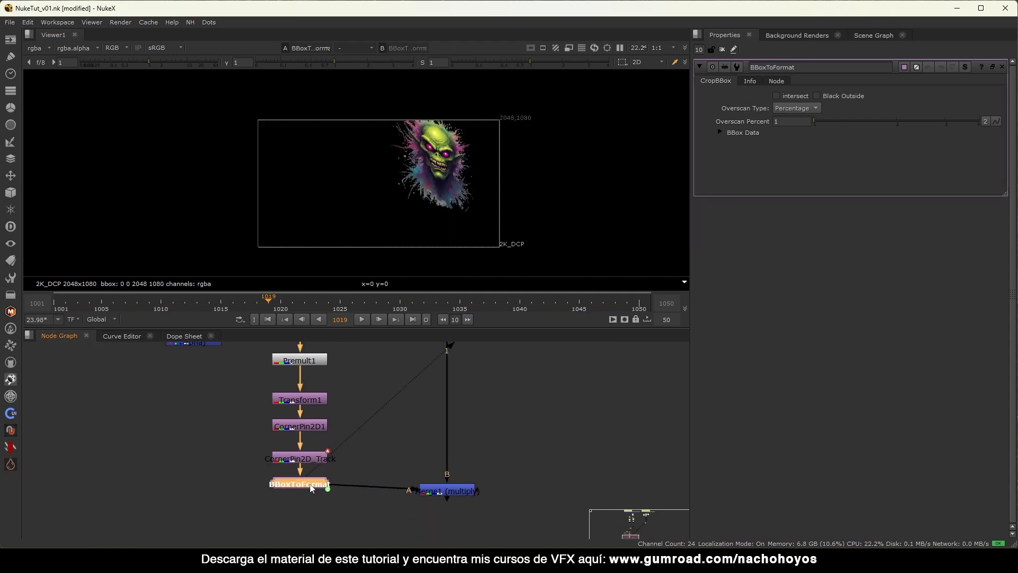
{"action": "left_click", "coordinate": [446, 490]}
{"action": "key", "text": "1"}
{"action": "left_click_drag", "start_coordinate": [446, 490], "coordinate": [450, 485]}
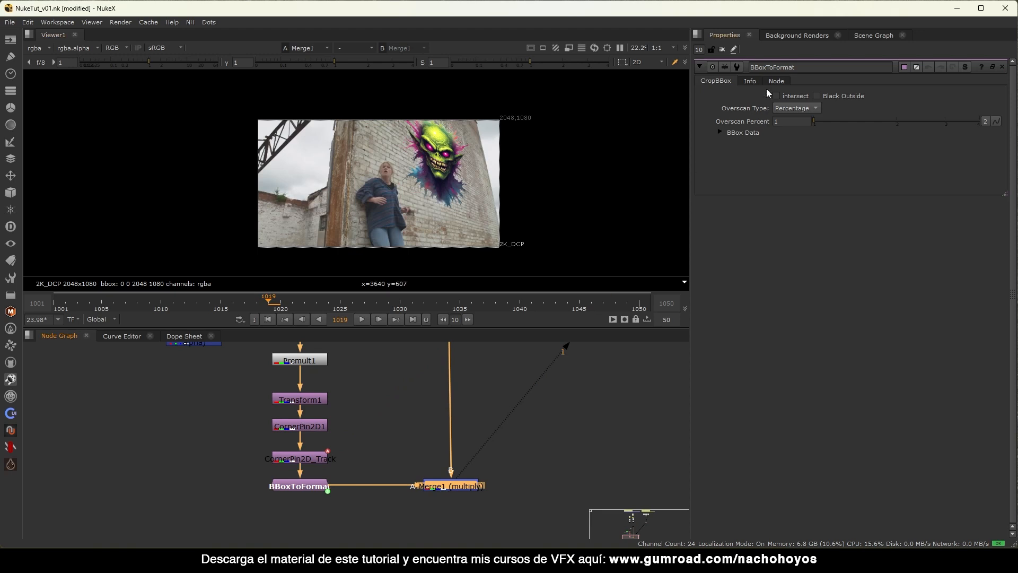
{"action": "left_click", "coordinate": [723, 50]}
Toggle BBoxToFormat off and on to compare the bounding box, then play back the composite.
{"action": "scroll", "coordinate": [416, 212], "scroll_direction": "up", "scroll_amount": 4}
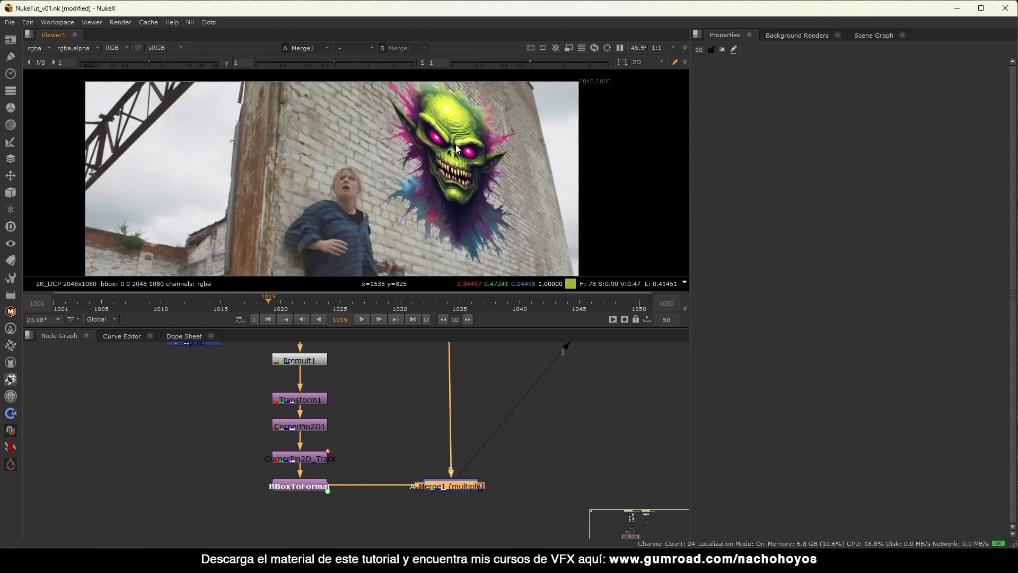
{"action": "scroll", "coordinate": [430, 197], "scroll_direction": "down", "scroll_amount": 3}
{"action": "left_click", "coordinate": [308, 488]}
{"action": "key", "text": "d"}
{"action": "key", "text": "d"}
{"action": "scroll", "coordinate": [461, 154], "scroll_direction": "down", "scroll_amount": 3}
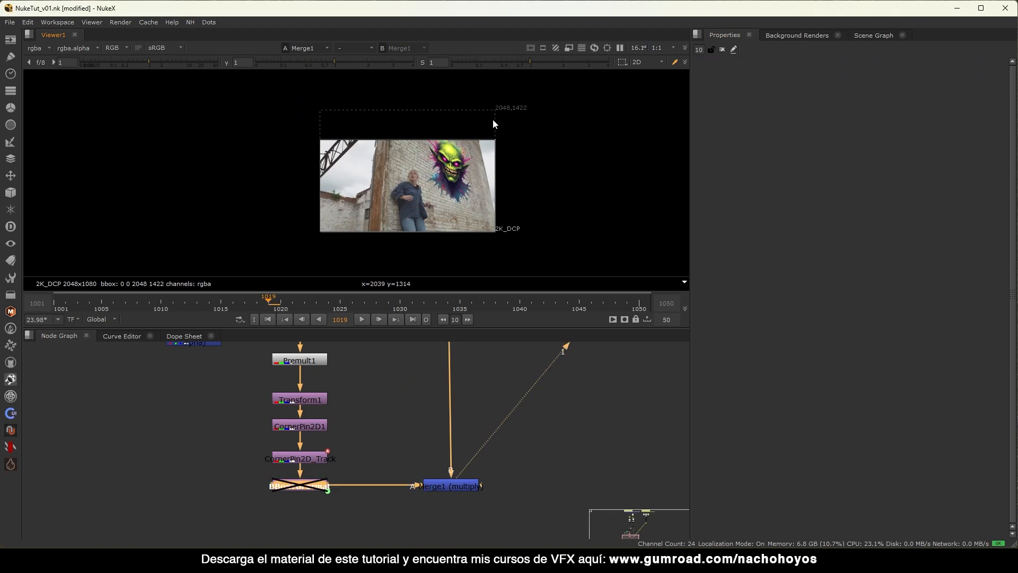
{"action": "key", "text": "d"}
{"action": "key", "text": "d"}
{"action": "key", "text": "d"}
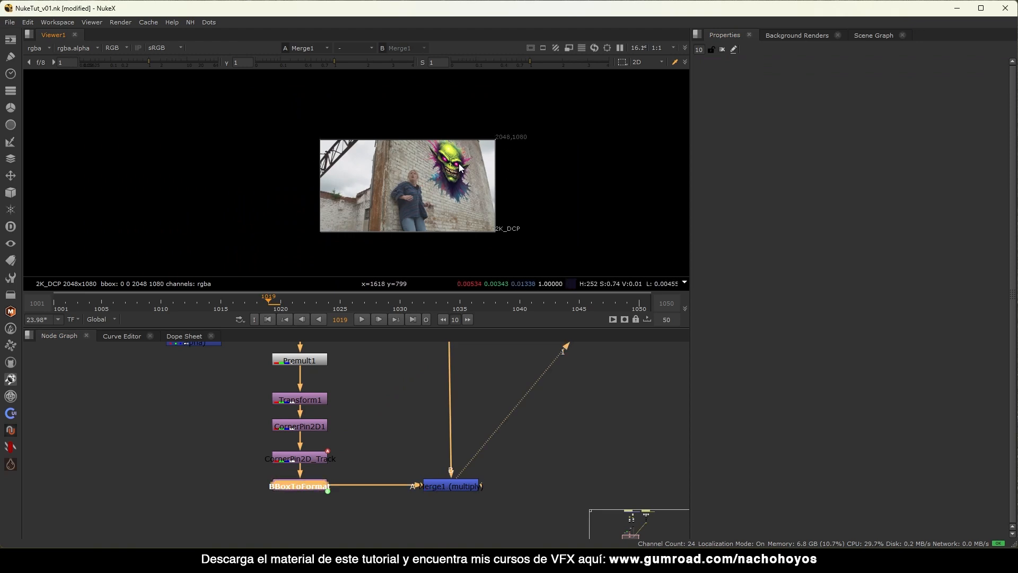
{"action": "key", "text": "d"}
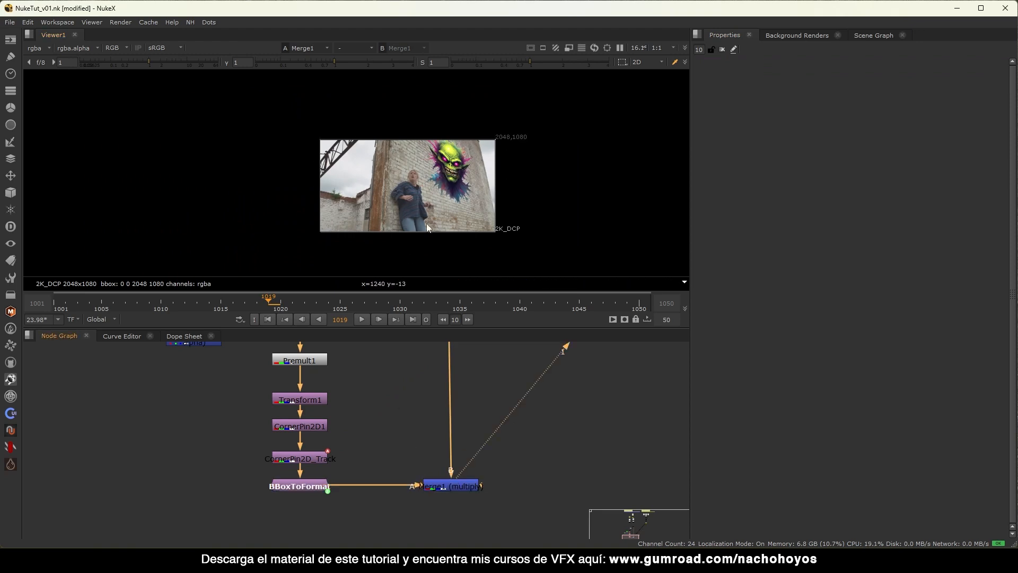
{"action": "scroll", "coordinate": [424, 188], "scroll_direction": "up", "scroll_amount": 6}
{"action": "left_click", "coordinate": [361, 319]}
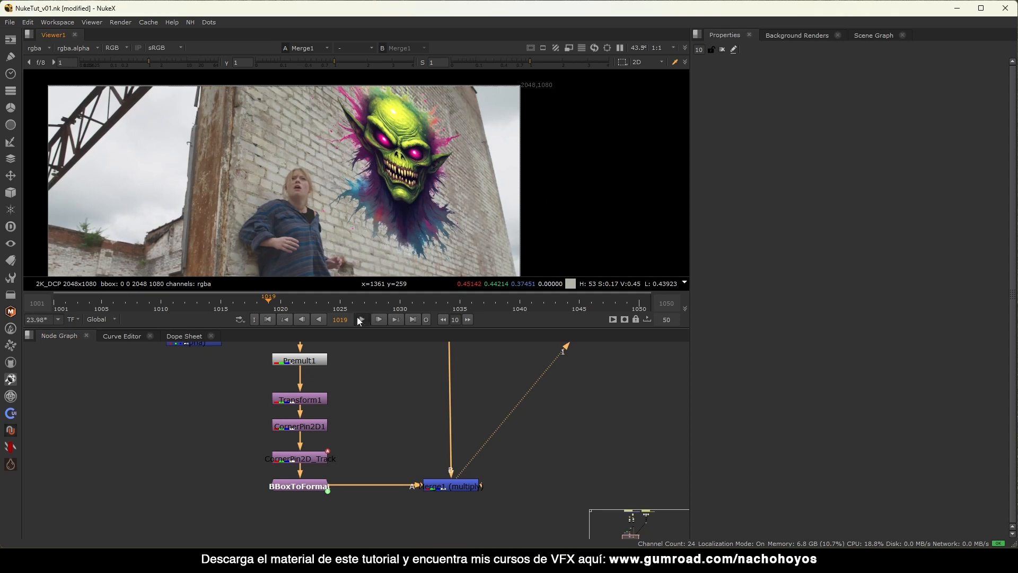
{"action": "scroll", "coordinate": [469, 196], "scroll_direction": "down", "scroll_amount": 2}
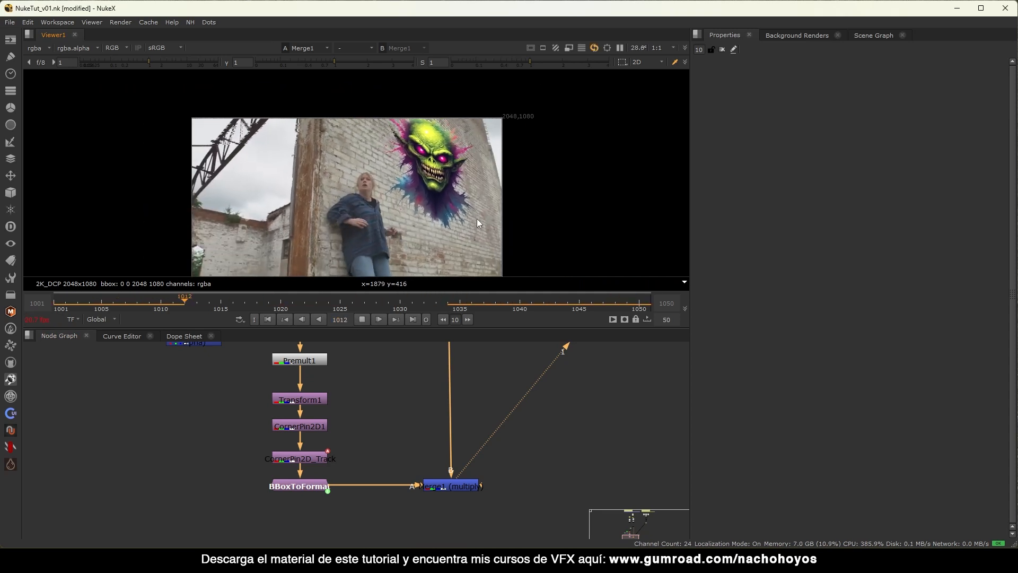
{"action": "key", "text": "k"}
{"action": "scroll", "coordinate": [306, 447], "scroll_direction": "down", "scroll_amount": 5}
{"action": "middle_click_drag", "start_coordinate": [401, 347], "coordinate": [265, 455]}
{"action": "middle_click_drag", "start_coordinate": [370, 374], "coordinate": [327, 411]}
{"action": "scroll", "coordinate": [335, 374], "scroll_direction": "up", "scroll_amount": 3}
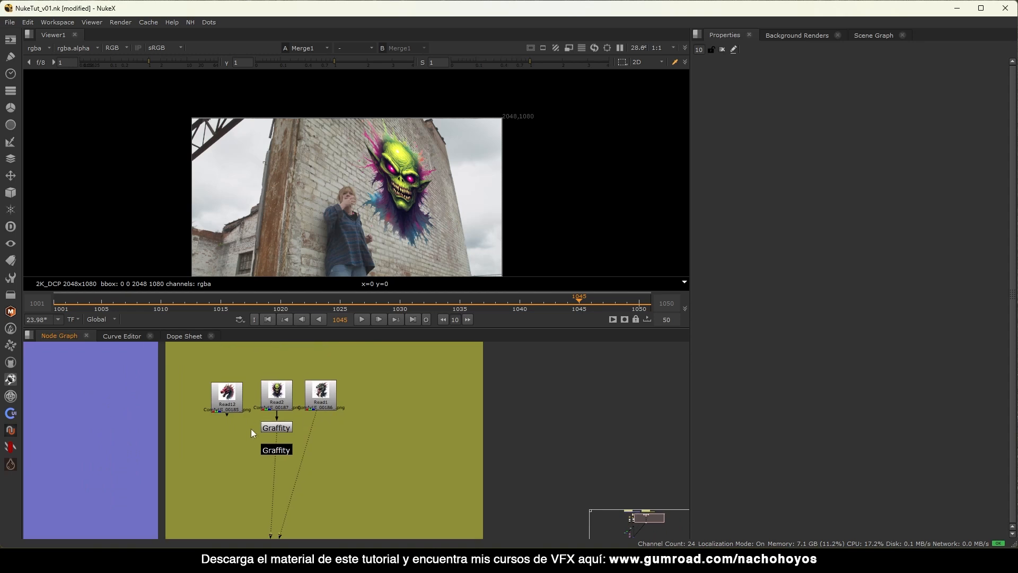
{"action": "scroll", "coordinate": [257, 400], "scroll_direction": "up", "scroll_amount": 3}
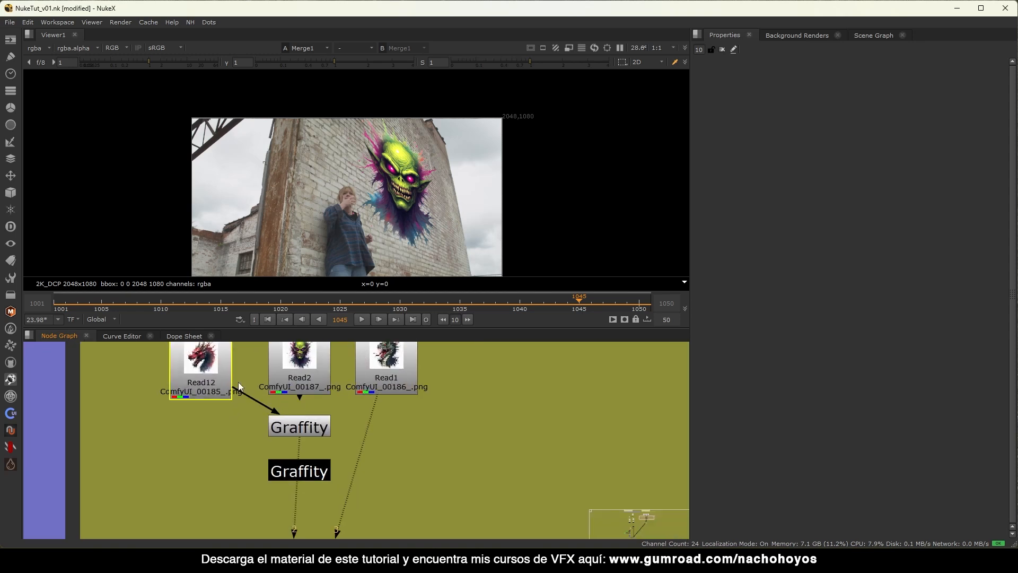
{"action": "left_click_drag", "start_coordinate": [238, 393], "coordinate": [310, 380]}
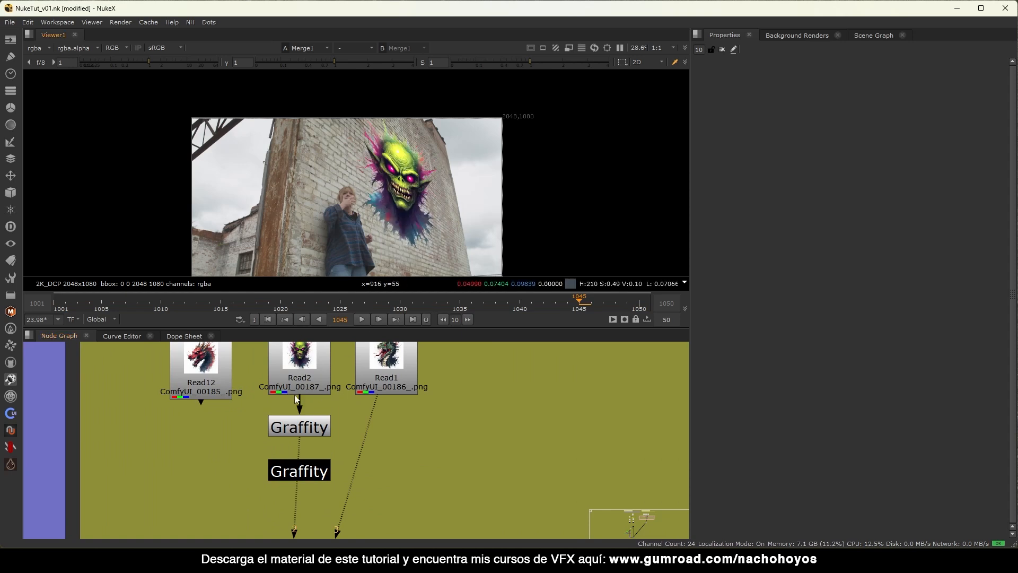
{"action": "left_click_drag", "start_coordinate": [210, 383], "coordinate": [208, 381]}
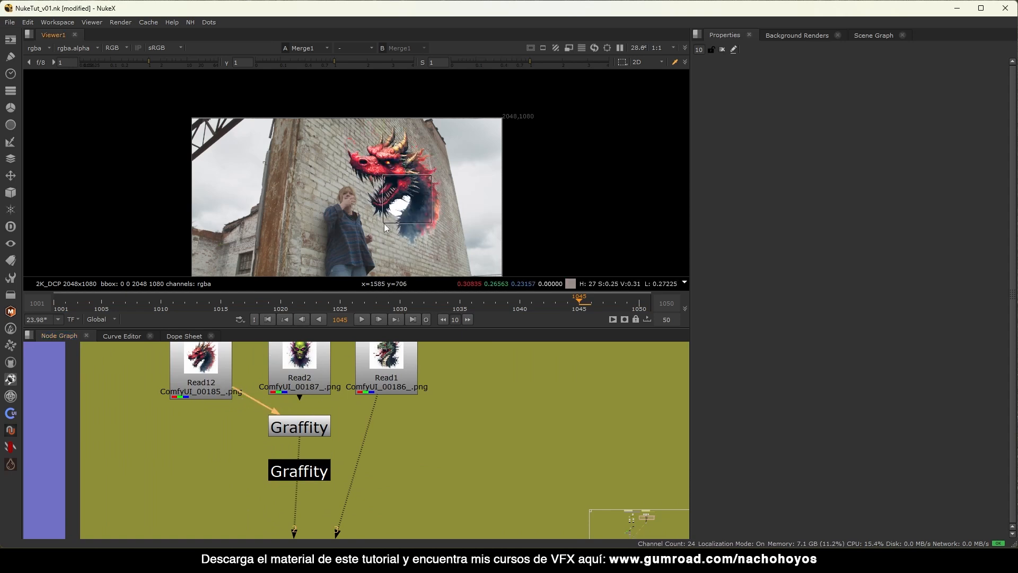
{"action": "scroll", "coordinate": [280, 365], "scroll_direction": "down", "scroll_amount": 10}
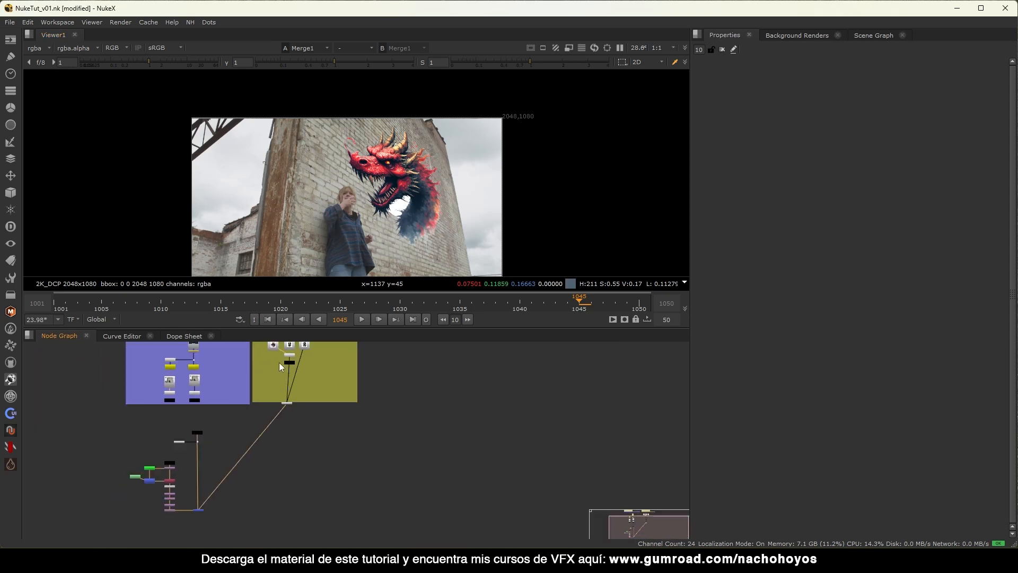
{"action": "middle_click_drag", "start_coordinate": [198, 456], "coordinate": [226, 418]}
{"action": "scroll", "coordinate": [212, 422], "scroll_direction": "up", "scroll_amount": 7}
{"action": "left_click", "coordinate": [126, 475]}
{"action": "key", "text": "d"}
{"action": "key", "text": "d"}
{"action": "key", "text": "d"}
{"action": "scroll", "coordinate": [196, 414], "scroll_direction": "down", "scroll_amount": 5}
{"action": "middle_click_drag", "start_coordinate": [355, 347], "coordinate": [296, 410]}
{"action": "scroll", "coordinate": [283, 381], "scroll_direction": "up", "scroll_amount": 4}
{"action": "mouse_move", "coordinate": [243, 389]}
{"action": "left_mouse_down"}
{"action": "mouse_move", "coordinate": [227, 389]}
{"action": "mouse_move", "coordinate": [260, 386]}
{"action": "left_mouse_up"}
{"action": "scroll", "coordinate": [250, 477], "scroll_direction": "down", "scroll_amount": 4}
{"action": "middle_click_drag", "start_coordinate": [249, 477], "coordinate": [395, 349]}
Disable the orange node to compare the result, then deselect it.
{"action": "scroll", "coordinate": [395, 350], "scroll_direction": "down", "scroll_amount": 3}
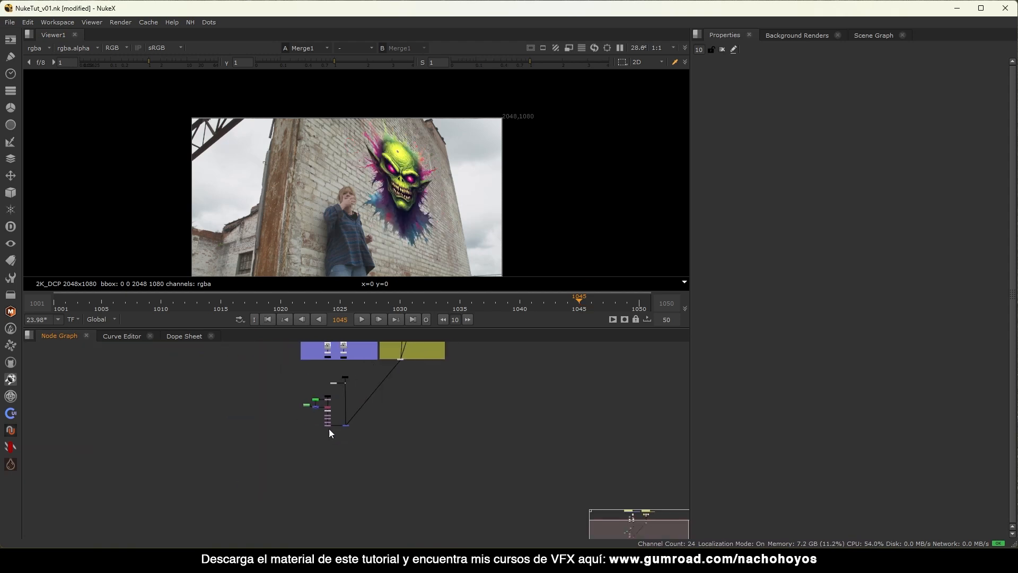
{"action": "scroll", "coordinate": [330, 428], "scroll_direction": "up", "scroll_amount": 4}
{"action": "scroll", "coordinate": [459, 160], "scroll_direction": "up", "scroll_amount": 5}
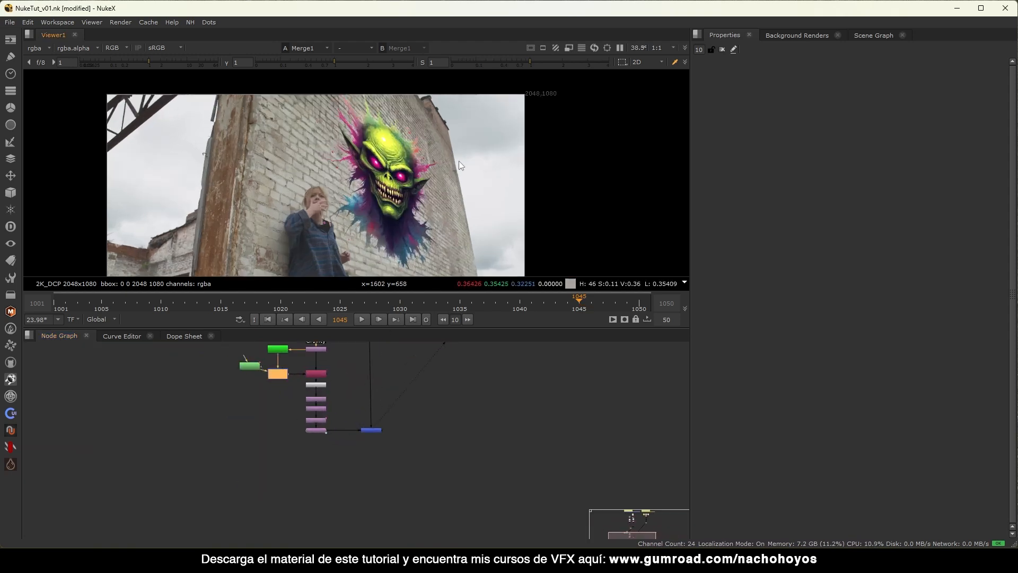
{"action": "key", "text": "d"}
{"action": "key", "text": "d"}
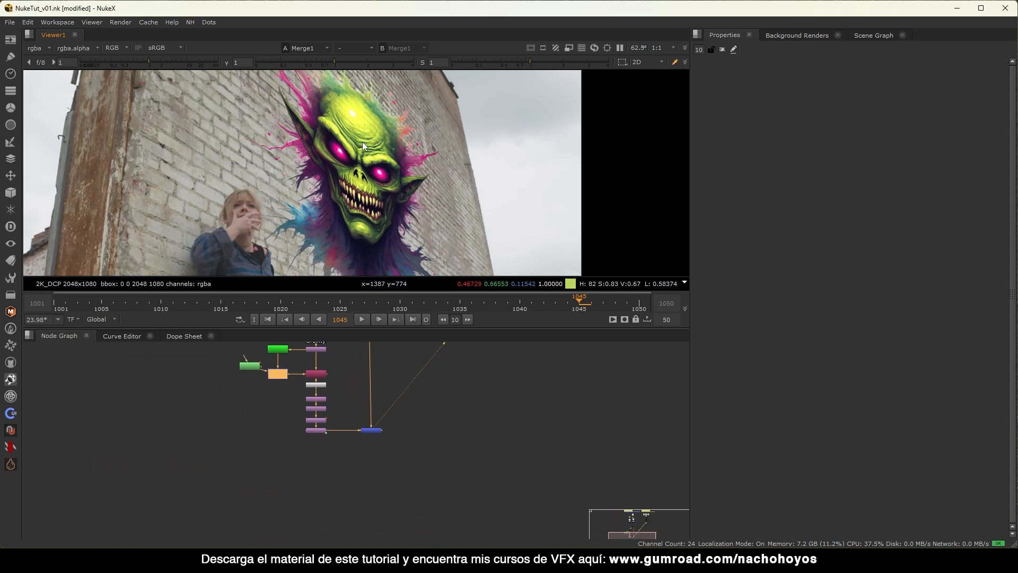
{"action": "middle_click_drag", "start_coordinate": [401, 387], "coordinate": [365, 437]}
{"action": "left_click", "coordinate": [305, 399]}
Marquee-select the Read, lower node stack and Merge1, and move them further down.
{"action": "scroll", "coordinate": [304, 400], "scroll_direction": "up", "scroll_amount": 8}
{"action": "scroll", "coordinate": [347, 424], "scroll_direction": "down", "scroll_amount": 6}
{"action": "left_click_drag", "start_coordinate": [459, 397], "coordinate": [160, 503]}
{"action": "left_click_drag", "start_coordinate": [303, 430], "coordinate": [303, 451]}
Pan across the graffiti close-up, then fit the whole frame in the viewer.
{"action": "scroll", "coordinate": [360, 196], "scroll_direction": "up", "scroll_amount": 4}
{"action": "middle_click_drag", "start_coordinate": [423, 255], "coordinate": [367, 189]}
{"action": "scroll", "coordinate": [368, 191], "scroll_direction": "down", "scroll_amount": 2}
{"action": "middle_click_drag", "start_coordinate": [384, 234], "coordinate": [321, 161]}
{"action": "key", "text": "f"}
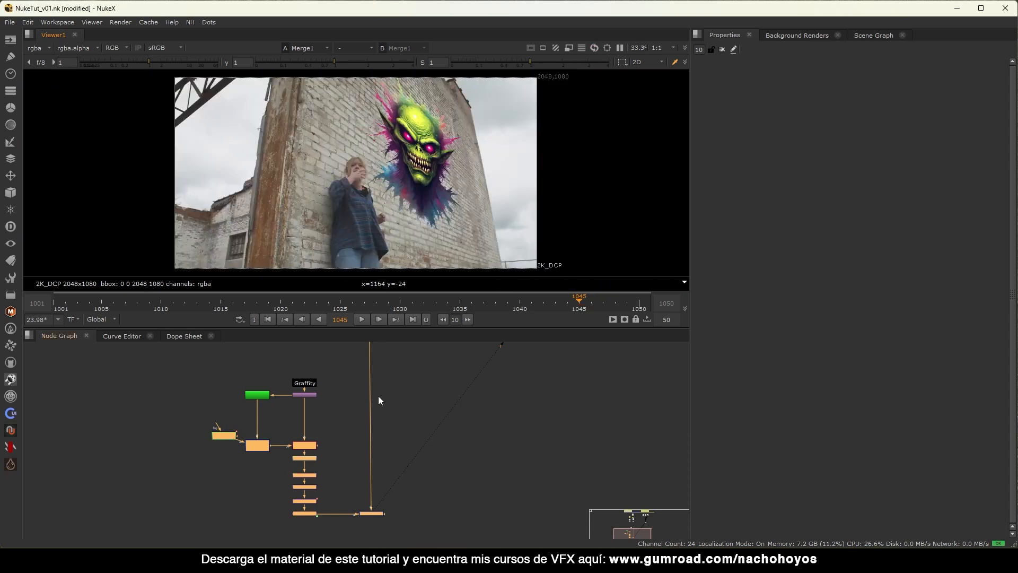
{"action": "scroll", "coordinate": [331, 409], "scroll_direction": "up", "scroll_amount": 4}
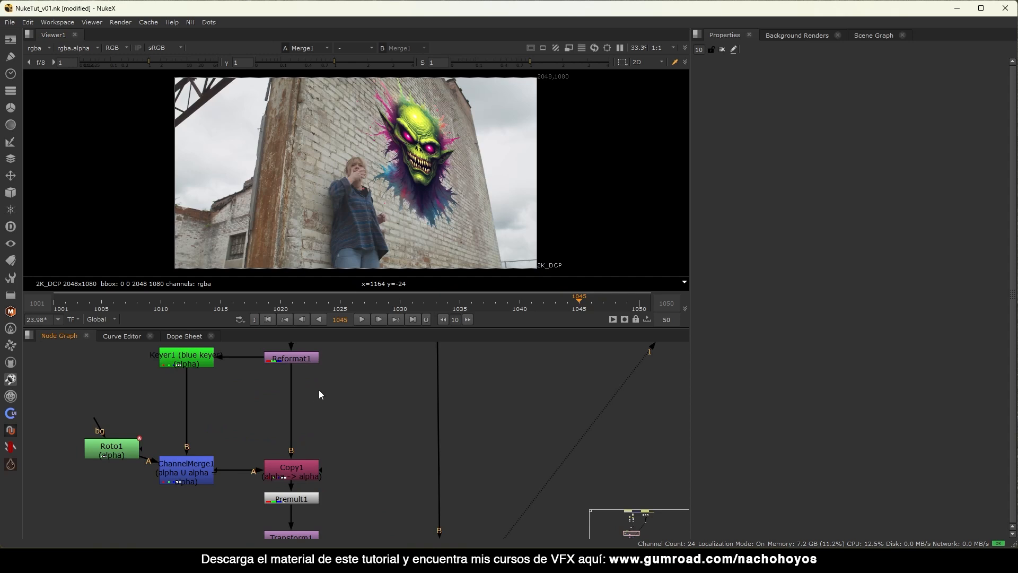
Insert Grade1 between Reformat1 and Copy1 and try a lift of 0.05.
{"action": "key", "text": "g"}
{"action": "left_click_drag", "start_coordinate": [324, 392], "coordinate": [306, 394]}
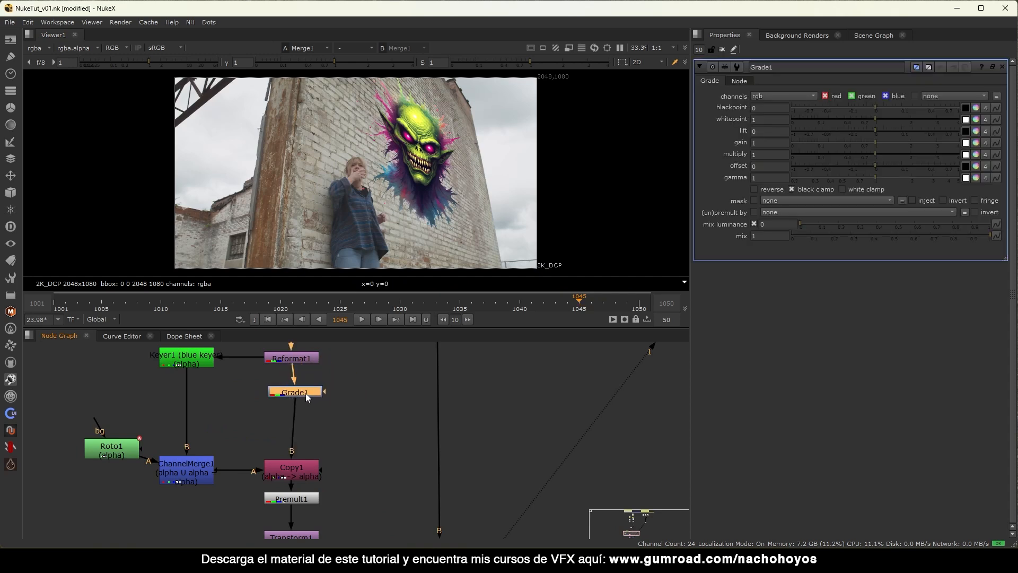
{"action": "left_click", "coordinate": [889, 128]}
{"action": "left_click", "coordinate": [893, 127]}
Undo the lift back to 0 and push viewer gamma to 4 and gain to 25.
{"action": "scroll", "coordinate": [460, 148], "scroll_direction": "up", "scroll_amount": 5}
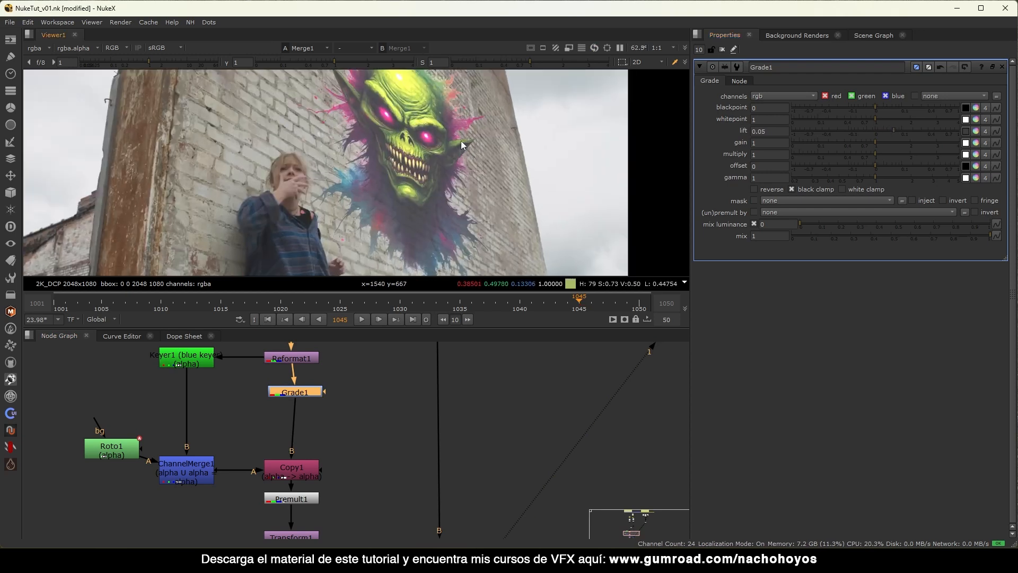
{"action": "scroll", "coordinate": [460, 142], "scroll_direction": "down", "scroll_amount": 3}
{"action": "key", "text": "ctrl+z"}
{"action": "key", "text": "ctrl+z"}
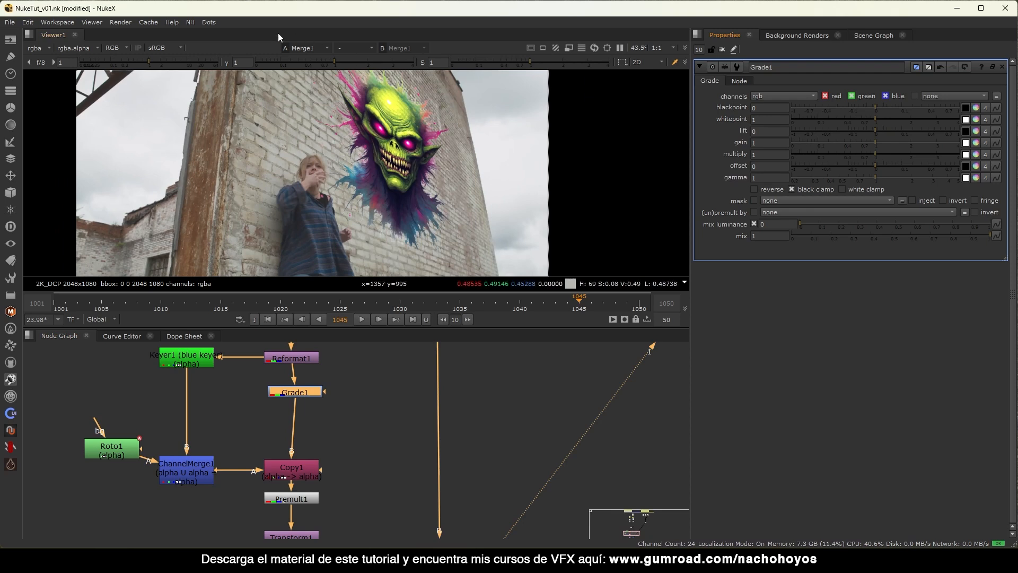
{"action": "left_click_drag", "start_coordinate": [345, 59], "coordinate": [430, 60]}
{"action": "left_click_drag", "start_coordinate": [149, 63], "coordinate": [202, 62]}
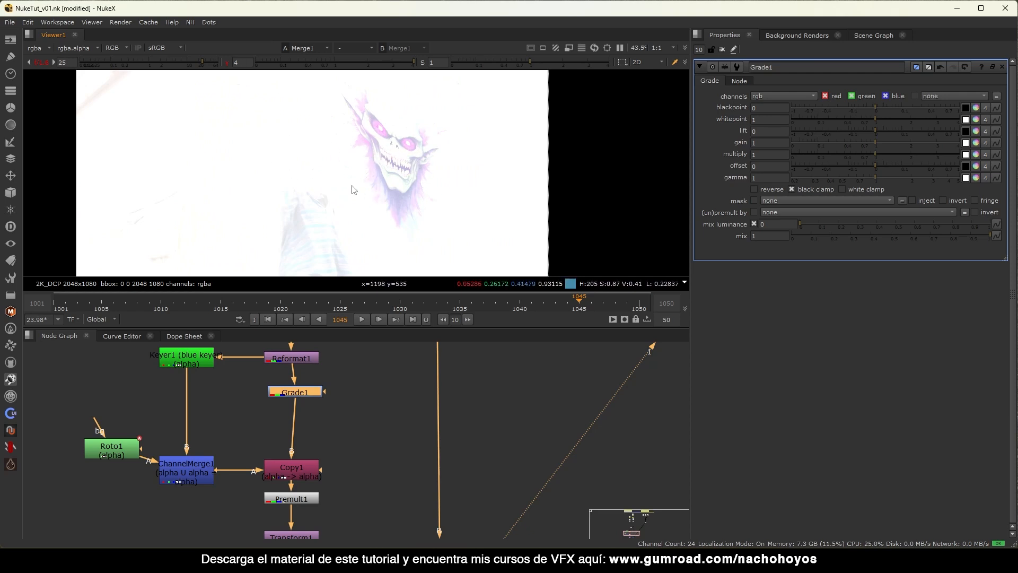
Reset the viewer gamma and gain to normal and lift Grade1's shadows to 0.022.
{"action": "left_click", "coordinate": [226, 61]}
{"action": "left_click", "coordinate": [40, 62]}
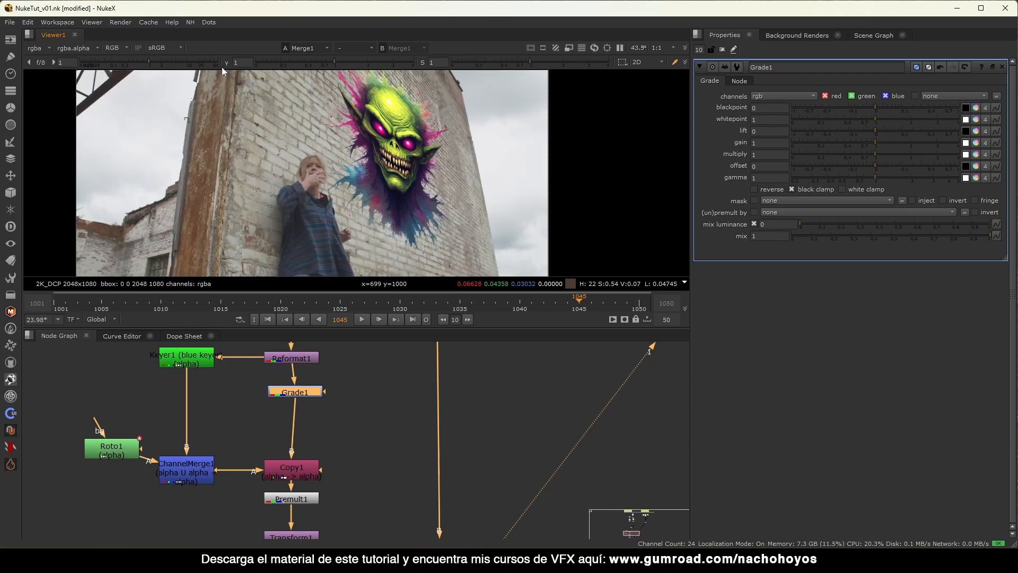
{"action": "left_click_drag", "start_coordinate": [882, 131], "coordinate": [886, 131]}
Inspect the graffiti, raise Grade1 gamma to 1.1, and tidy the Grade1 node's position.
{"action": "middle_click_drag", "start_coordinate": [405, 176], "coordinate": [407, 137]}
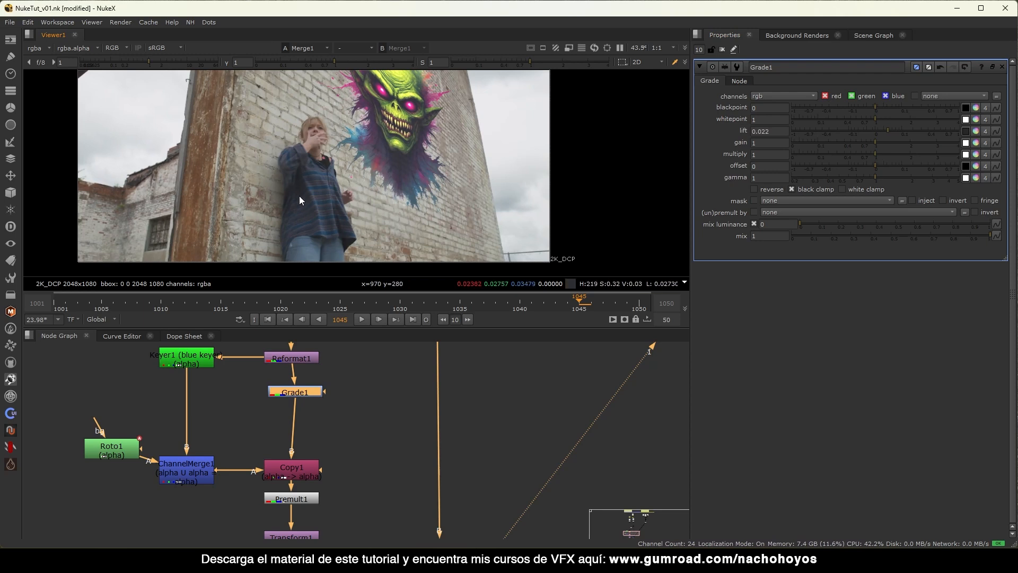
{"action": "middle_click_drag", "start_coordinate": [425, 154], "coordinate": [384, 173]}
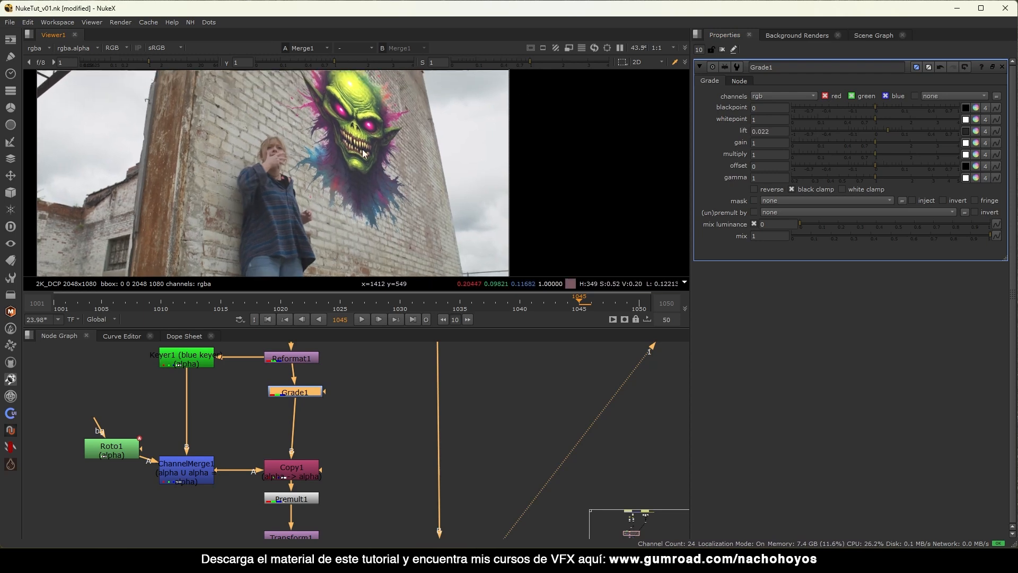
{"action": "middle_click_drag", "start_coordinate": [371, 112], "coordinate": [353, 151]}
{"action": "scroll", "coordinate": [360, 126], "scroll_direction": "up", "scroll_amount": 5}
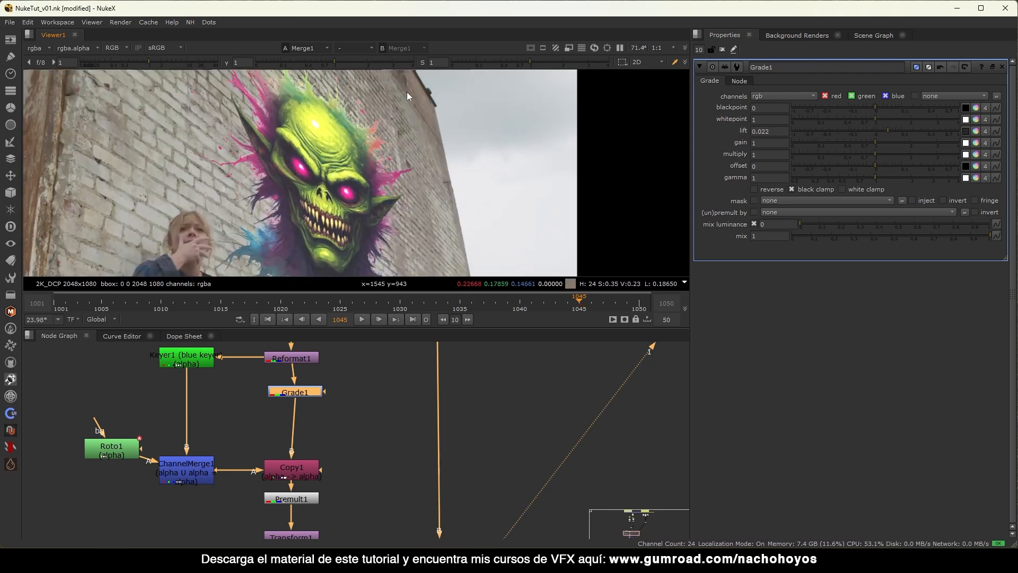
{"action": "scroll", "coordinate": [354, 133], "scroll_direction": "down", "scroll_amount": 4}
{"action": "middle_click_drag", "start_coordinate": [322, 227], "coordinate": [347, 183]}
{"action": "scroll", "coordinate": [348, 182], "scroll_direction": "up", "scroll_amount": 5}
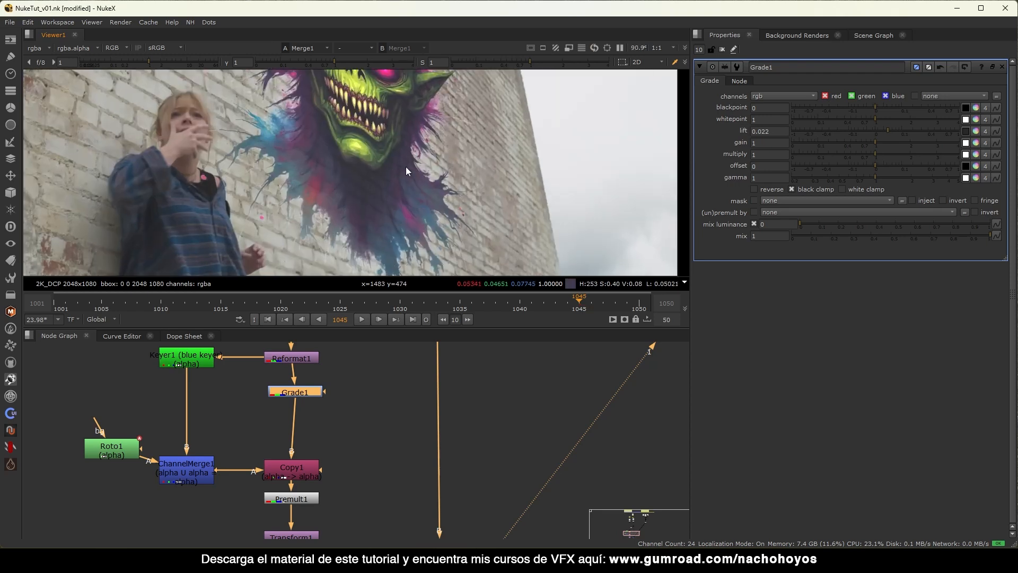
{"action": "scroll", "coordinate": [384, 168], "scroll_direction": "down", "scroll_amount": 4}
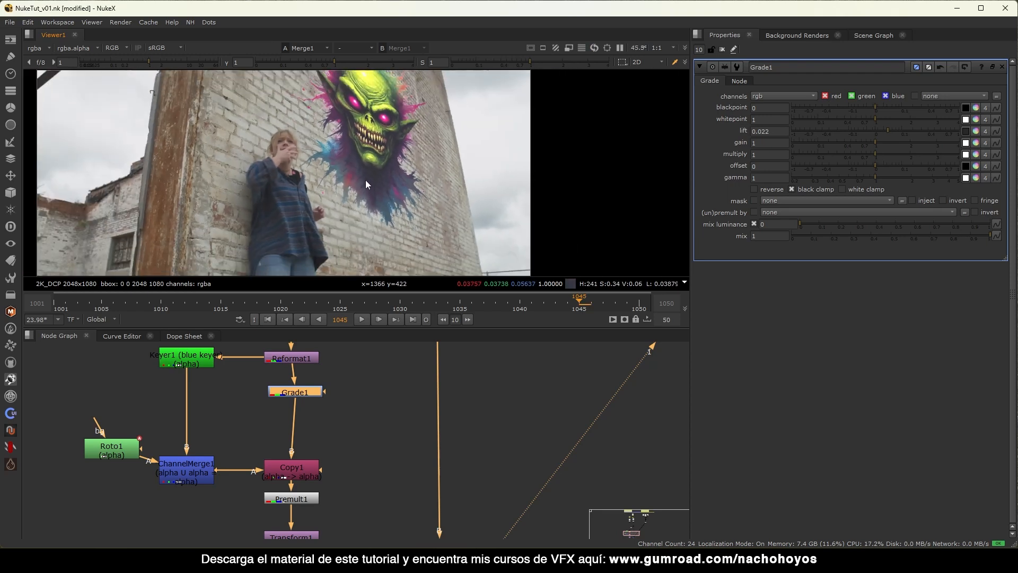
{"action": "left_click_drag", "start_coordinate": [883, 172], "coordinate": [879, 176]}
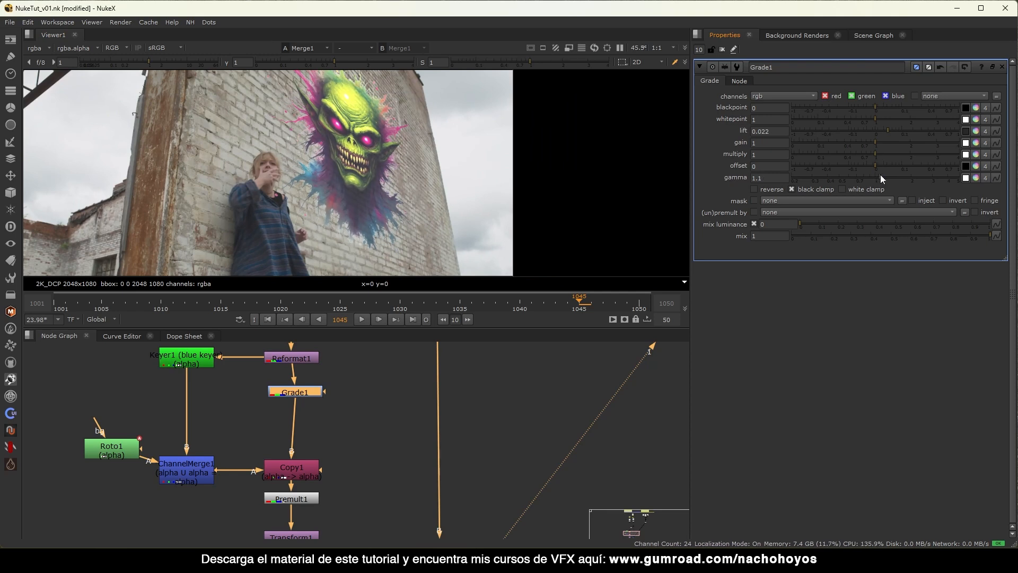
{"action": "scroll", "coordinate": [376, 135], "scroll_direction": "down", "scroll_amount": 3}
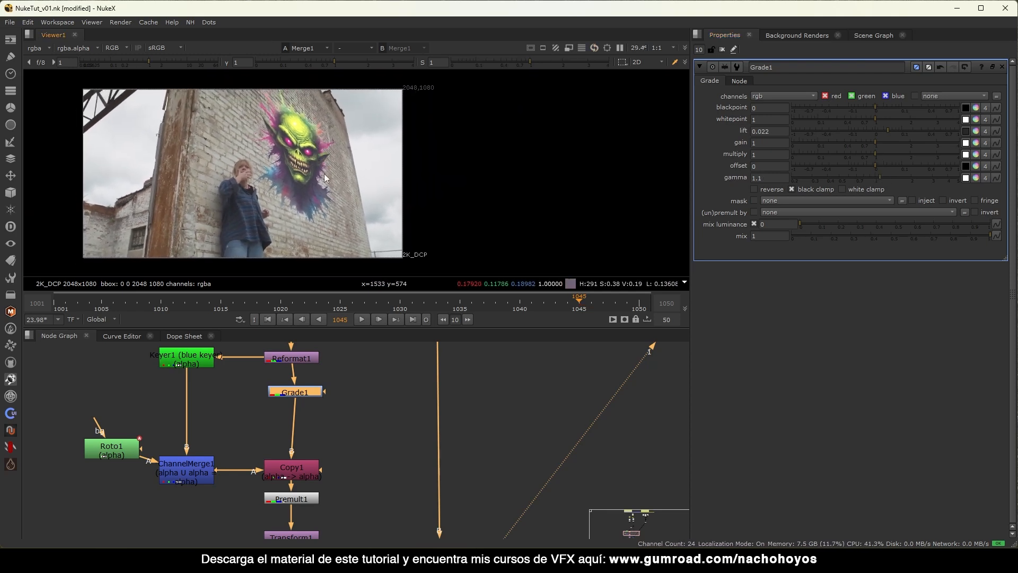
{"action": "left_click_drag", "start_coordinate": [305, 395], "coordinate": [301, 393]}
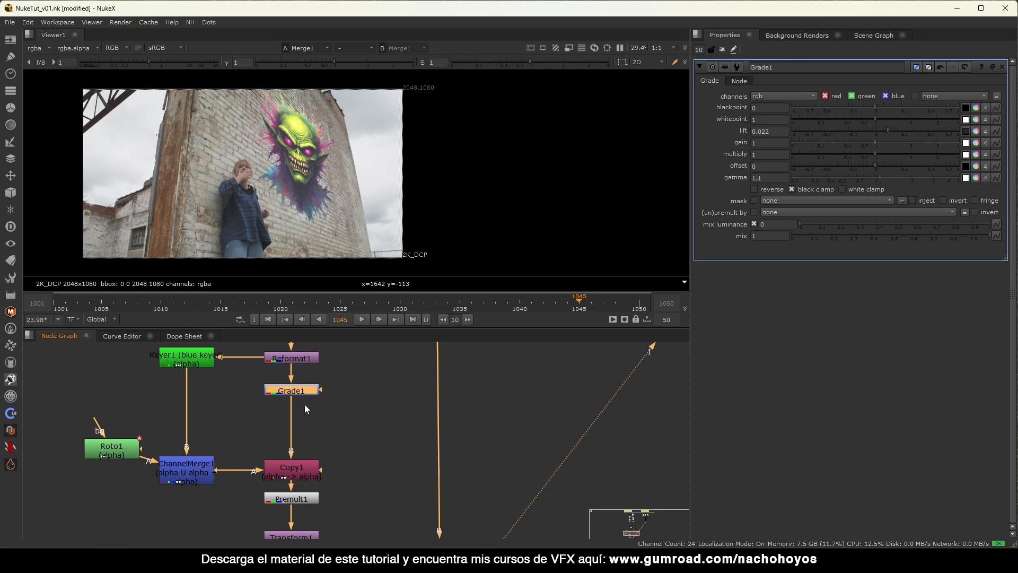
Insert ColorCorrect1 after Grade1 with master saturation 0.39, then close the properties panels.
{"action": "key", "text": "c"}
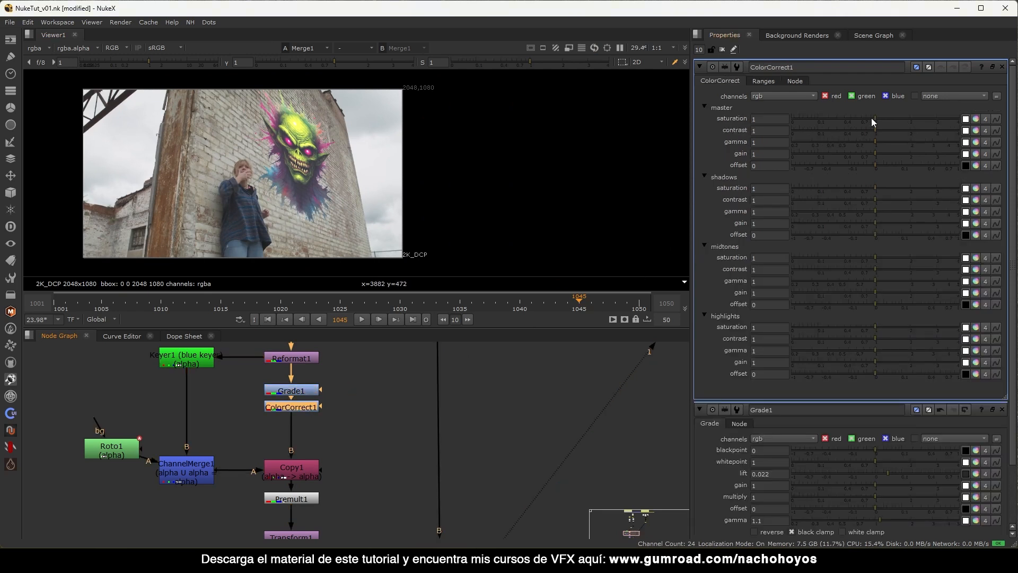
{"action": "left_click_drag", "start_coordinate": [870, 118], "coordinate": [851, 117]}
{"action": "scroll", "coordinate": [270, 131], "scroll_direction": "up", "scroll_amount": 4}
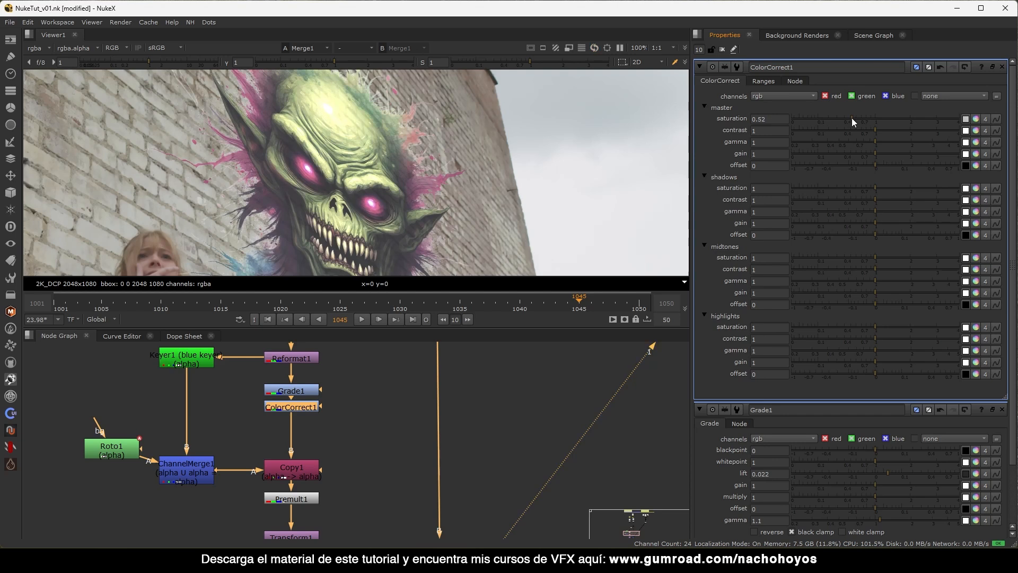
{"action": "scroll", "coordinate": [424, 157], "scroll_direction": "down", "scroll_amount": 3}
{"action": "mouse_move", "coordinate": [530, 62]}
{"action": "left_mouse_down"}
{"action": "mouse_move", "coordinate": [628, 62]}
{"action": "mouse_move", "coordinate": [516, 62]}
{"action": "left_mouse_up"}
{"action": "left_click", "coordinate": [422, 62]}
{"action": "left_click_drag", "start_coordinate": [865, 118], "coordinate": [841, 117]}
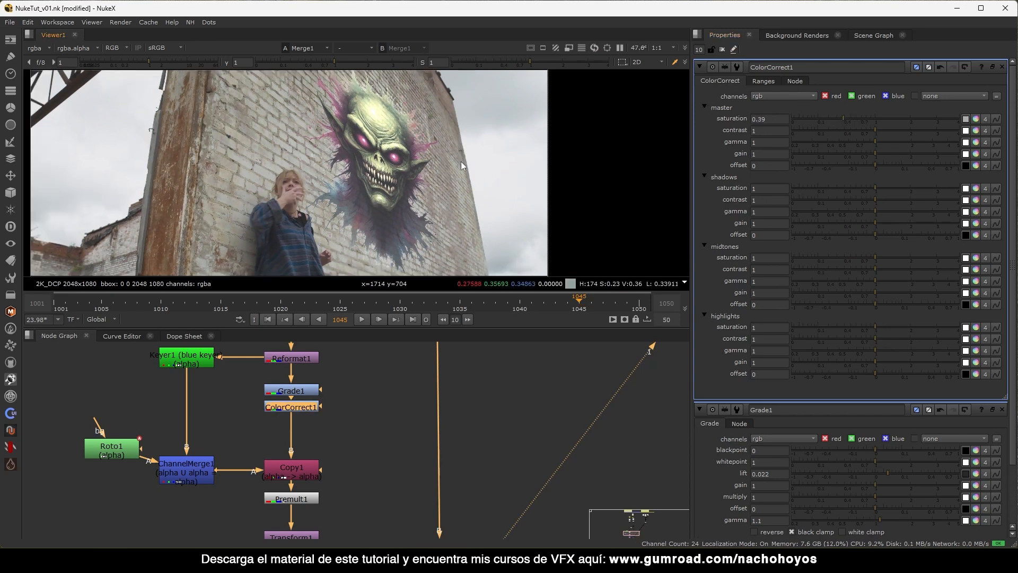
{"action": "scroll", "coordinate": [646, 87], "scroll_direction": "down", "scroll_amount": 3}
{"action": "left_click", "coordinate": [722, 49]}
Select the multiply Merge1 and uncheck its alpha masking, leaving the wall outside the splat black.
{"action": "scroll", "coordinate": [475, 120], "scroll_direction": "up", "scroll_amount": 4}
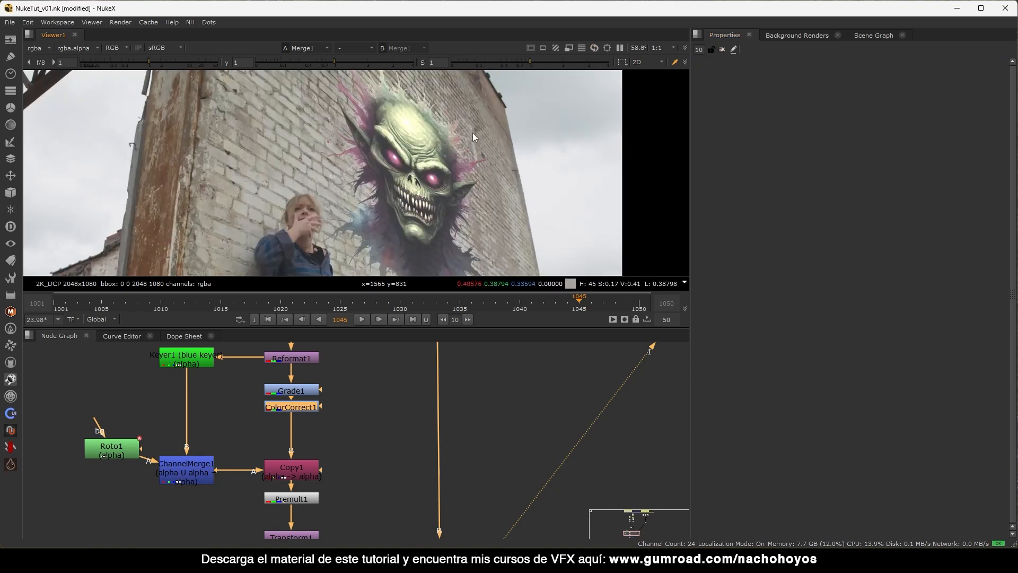
{"action": "scroll", "coordinate": [472, 132], "scroll_direction": "down", "scroll_amount": 2}
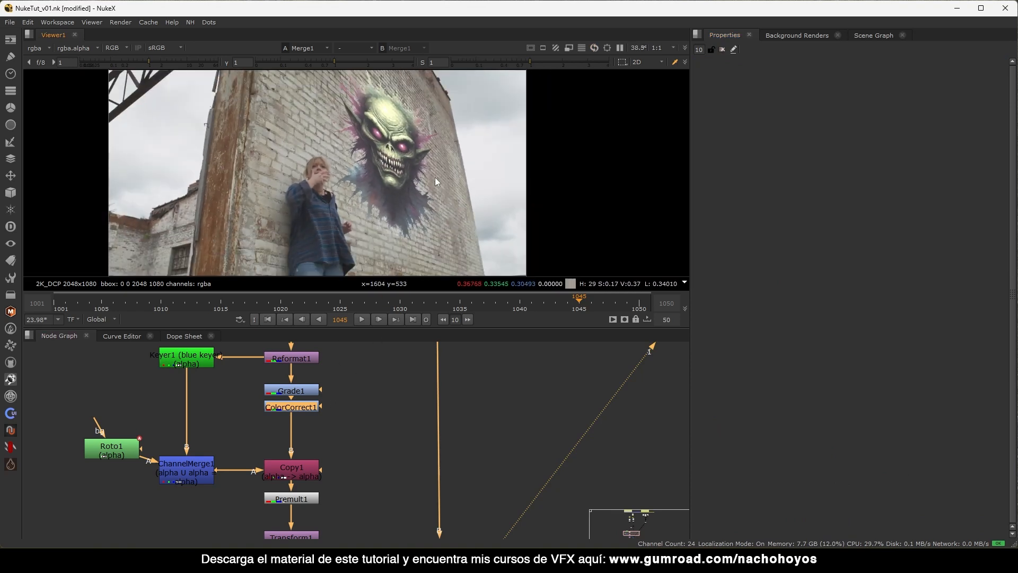
{"action": "scroll", "coordinate": [318, 147], "scroll_direction": "up", "scroll_amount": 2}
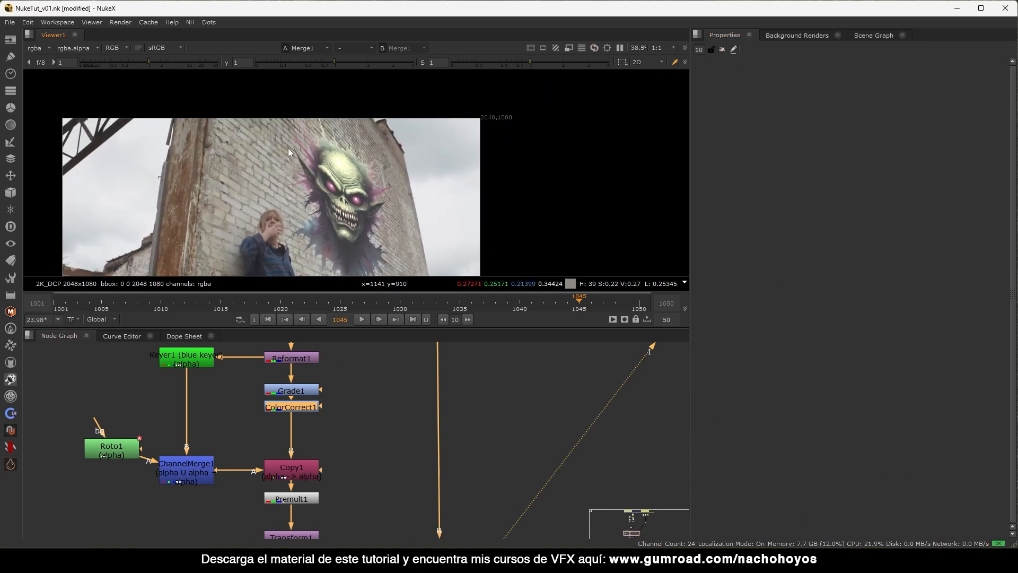
{"action": "scroll", "coordinate": [371, 124], "scroll_direction": "up", "scroll_amount": 5}
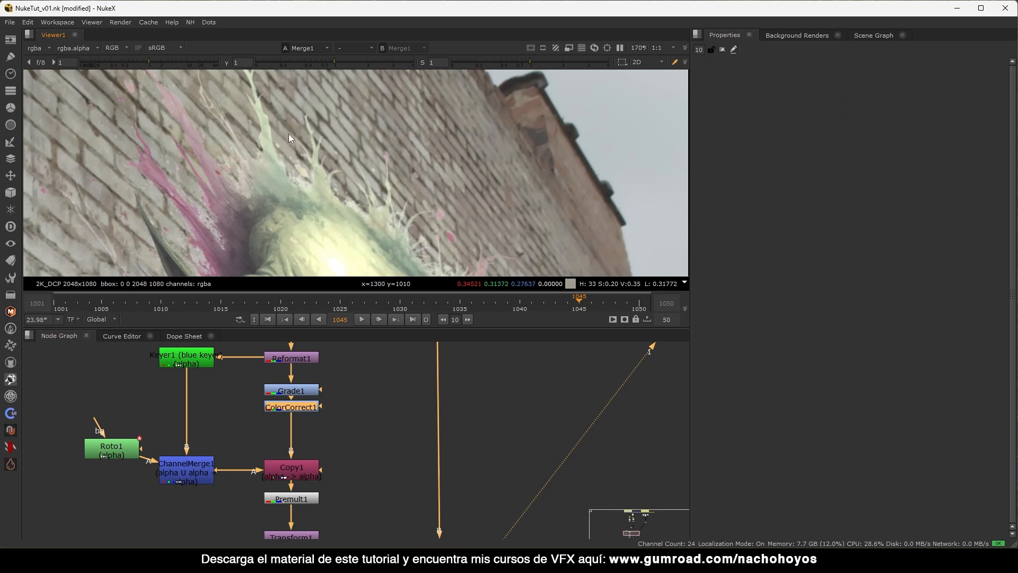
{"action": "scroll", "coordinate": [327, 200], "scroll_direction": "down", "scroll_amount": 5}
{"action": "middle_click_drag", "start_coordinate": [393, 532], "coordinate": [394, 366]}
{"action": "left_click", "coordinate": [454, 453]}
{"action": "left_click", "coordinate": [882, 97]}
{"action": "left_click", "coordinate": [888, 97]}
{"action": "scroll", "coordinate": [343, 180], "scroll_direction": "up", "scroll_amount": 4}
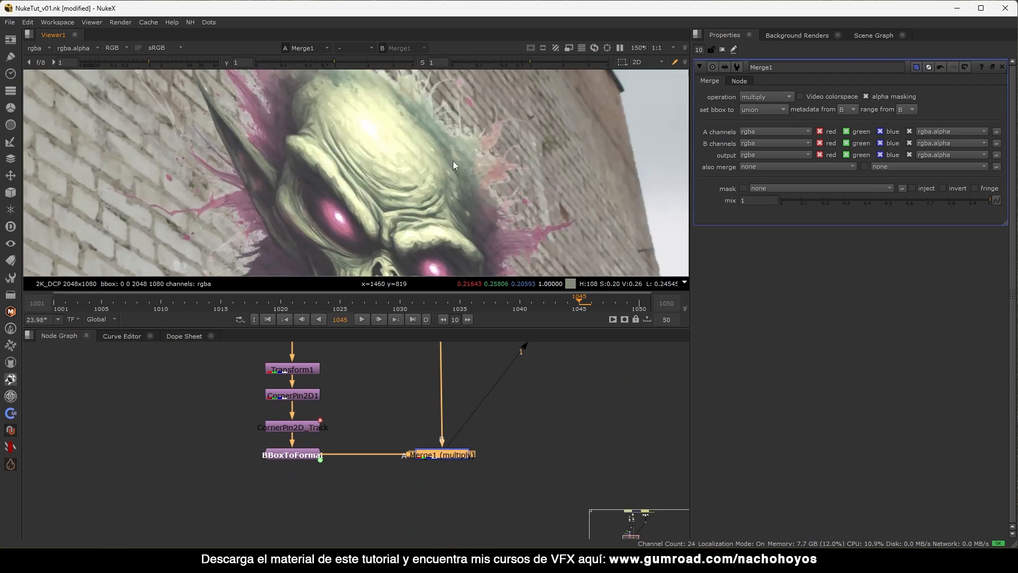
{"action": "left_click", "coordinate": [889, 97]}
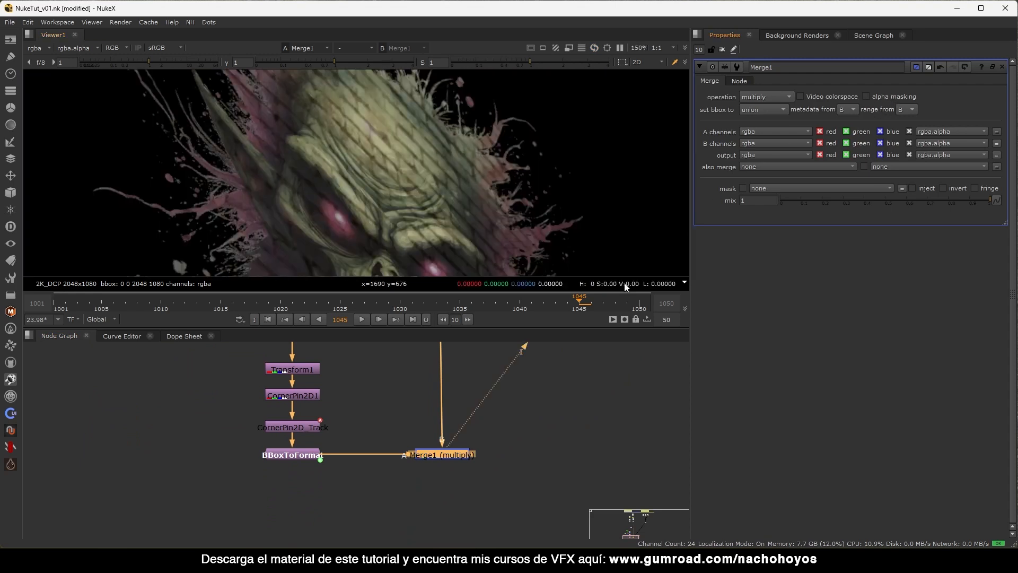
{"action": "scroll", "coordinate": [426, 255], "scroll_direction": "down", "scroll_amount": 4}
{"action": "scroll", "coordinate": [398, 416], "scroll_direction": "down", "scroll_amount": 1}
View the Plate_DN wall plate fitted in the viewer and check its alpha channel.
{"action": "scroll", "coordinate": [398, 415], "scroll_direction": "down", "scroll_amount": 4}
{"action": "middle_click_drag", "start_coordinate": [393, 408], "coordinate": [337, 517]}
{"action": "scroll", "coordinate": [353, 409], "scroll_direction": "up", "scroll_amount": 4}
{"action": "left_click", "coordinate": [359, 382]}
{"action": "key", "text": "1"}
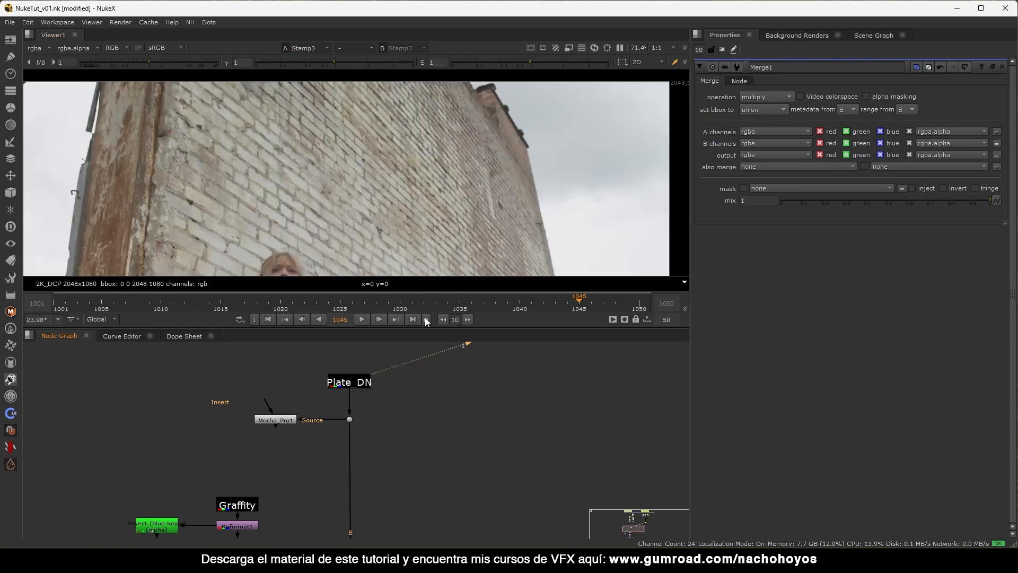
{"action": "key", "text": "f"}
{"action": "key", "text": "a"}
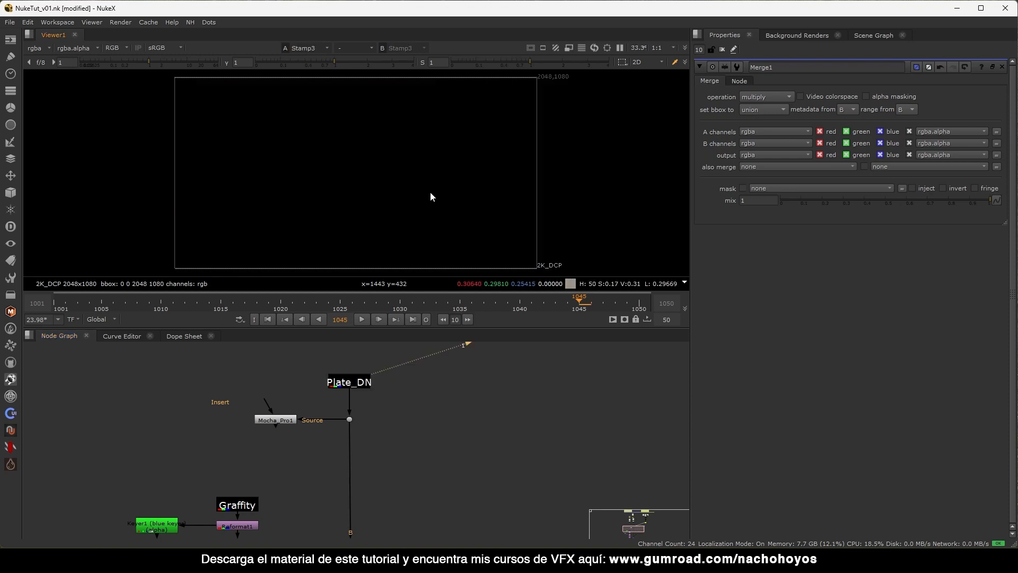
{"action": "key", "text": "a"}
Select Merge1 and view its graffiti result, then return to the plate area.
{"action": "middle_click_drag", "start_coordinate": [347, 412], "coordinate": [416, 297]}
{"action": "middle_click_drag", "start_coordinate": [464, 518], "coordinate": [481, 394]}
{"action": "left_click", "coordinate": [436, 490]}
{"action": "key", "text": "1"}
{"action": "middle_click_drag", "start_coordinate": [468, 445], "coordinate": [372, 556]}
{"action": "middle_click_drag", "start_coordinate": [371, 345], "coordinate": [347, 496]}
Insert Shuffle1 under Plate_DN with its output alpha set to white, and check the alpha.
{"action": "left_click", "coordinate": [325, 404]}
{"action": "key", "text": "Tab"}
{"action": "type", "text": "shuf"}
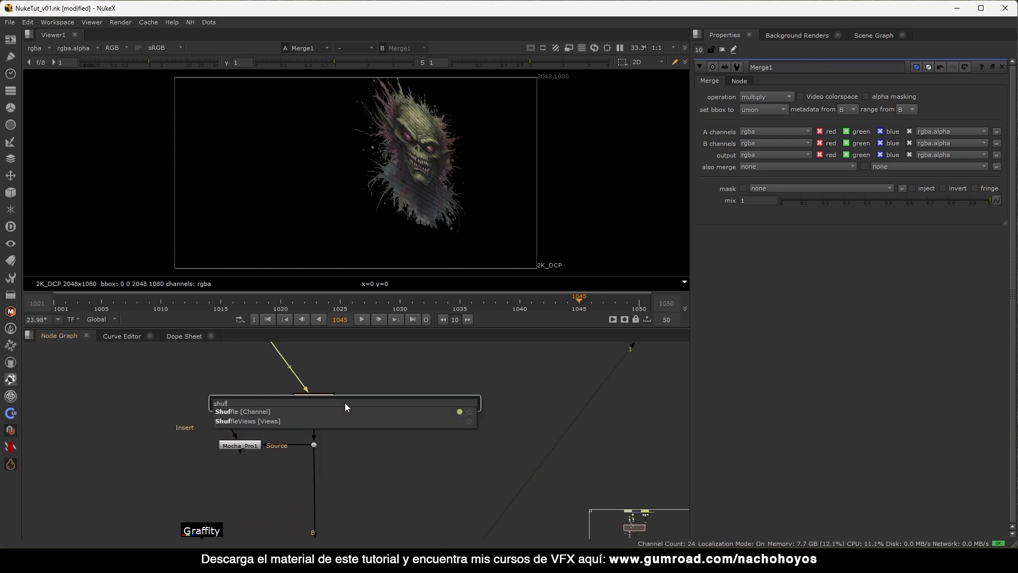
{"action": "key", "text": "Return"}
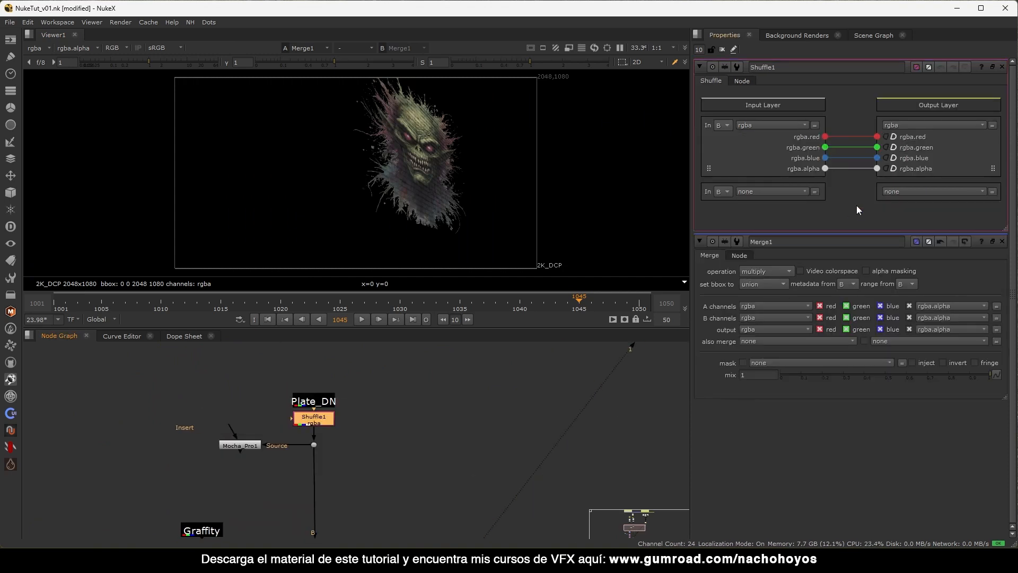
{"action": "left_click", "coordinate": [894, 169]}
{"action": "key", "text": "1"}
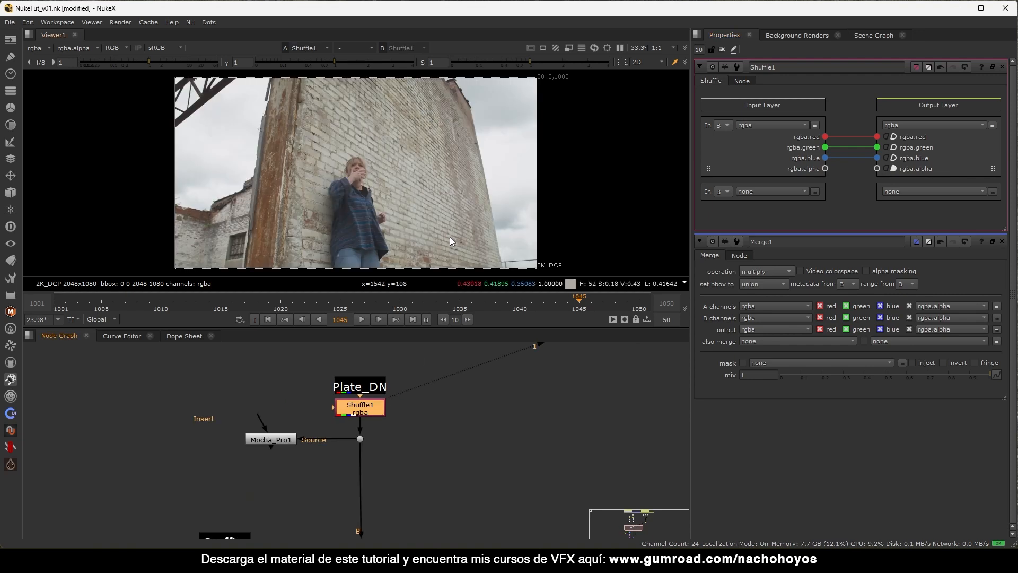
{"action": "key", "text": "a"}
View the Merge1 composite in colour and re-enable its alpha masking.
{"action": "scroll", "coordinate": [447, 428], "scroll_direction": "down", "scroll_amount": 5}
{"action": "middle_click_drag", "start_coordinate": [442, 501], "coordinate": [457, 448]}
{"action": "left_click", "coordinate": [432, 516]}
{"action": "key", "text": "1"}
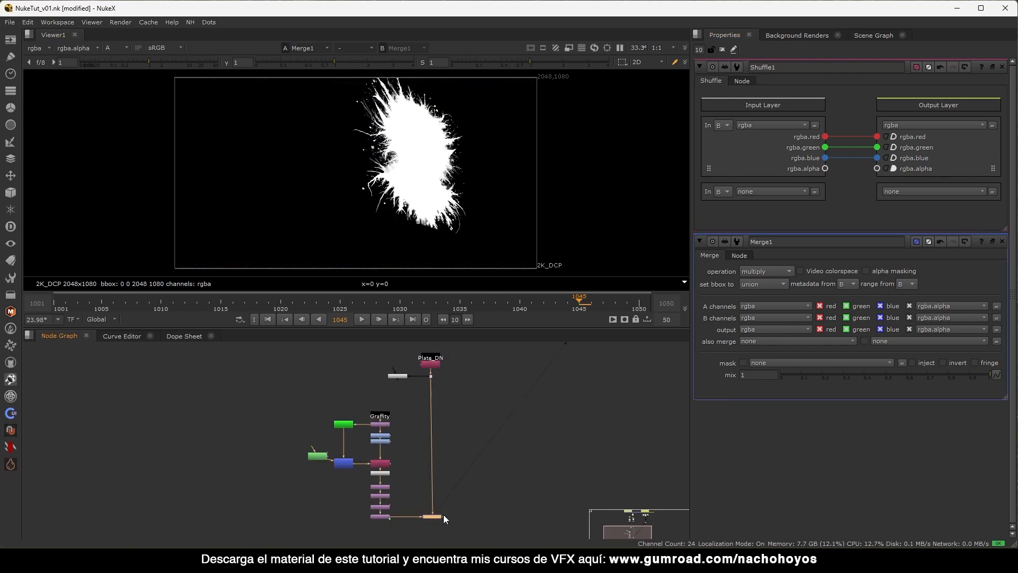
{"action": "key", "text": "a"}
{"action": "scroll", "coordinate": [462, 155], "scroll_direction": "up", "scroll_amount": 4}
{"action": "key", "text": "Return"}
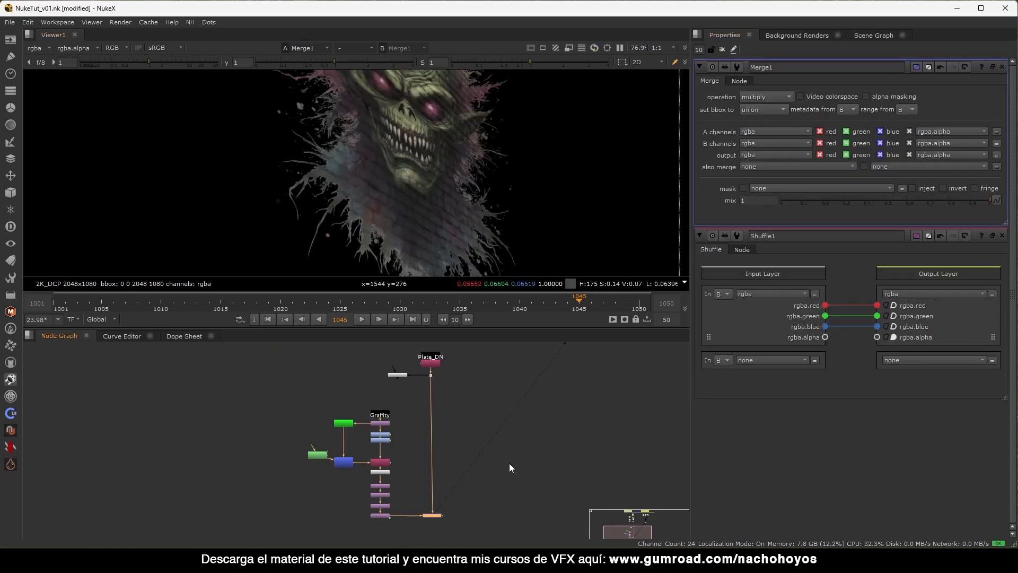
{"action": "left_click", "coordinate": [883, 97]}
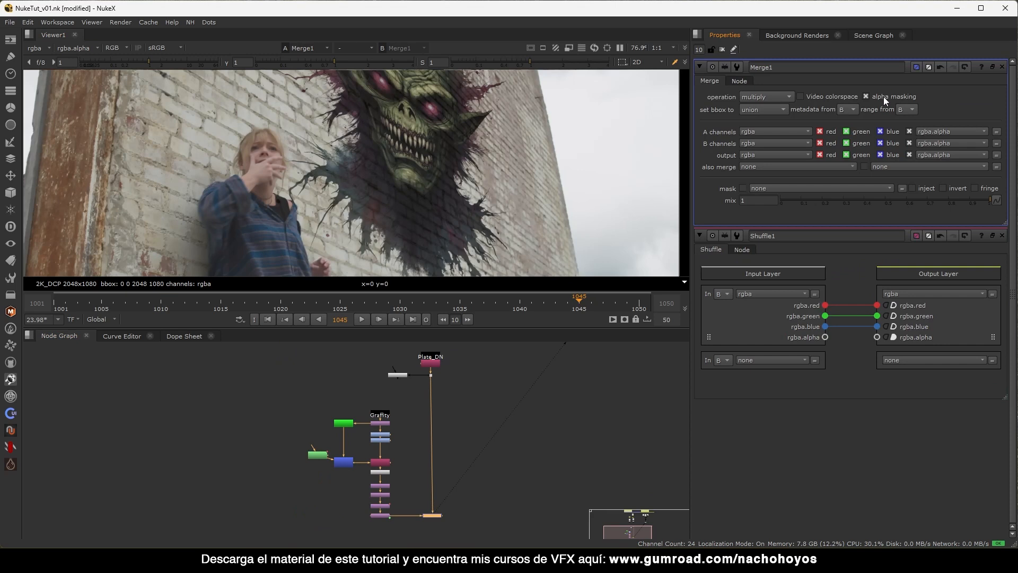
{"action": "left_click", "coordinate": [883, 96]}
{"action": "left_click", "coordinate": [884, 96]}
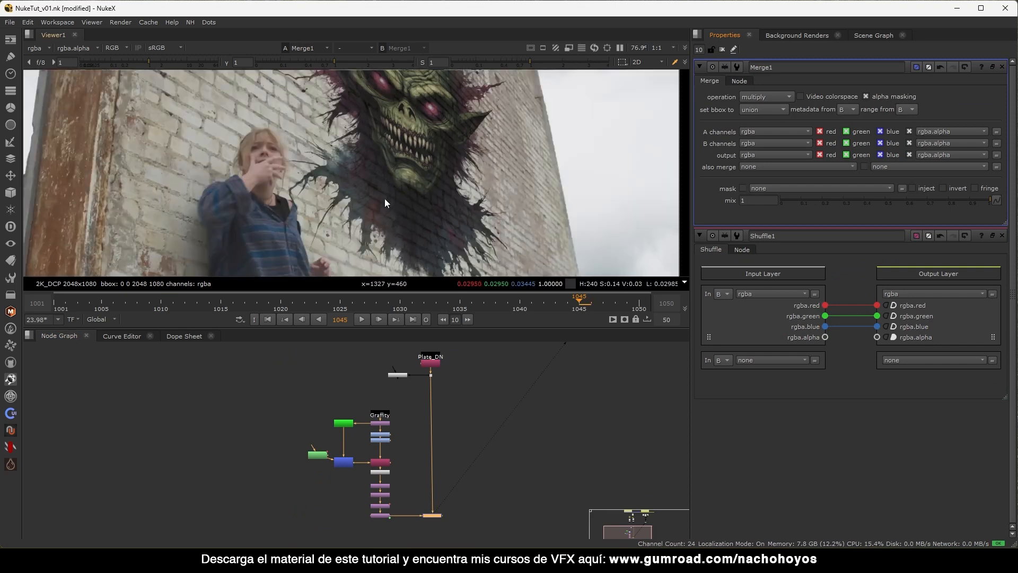
Select Shuffle1 and frame the Graffity branch nodes in the graph.
{"action": "scroll", "coordinate": [456, 379], "scroll_direction": "up", "scroll_amount": 5}
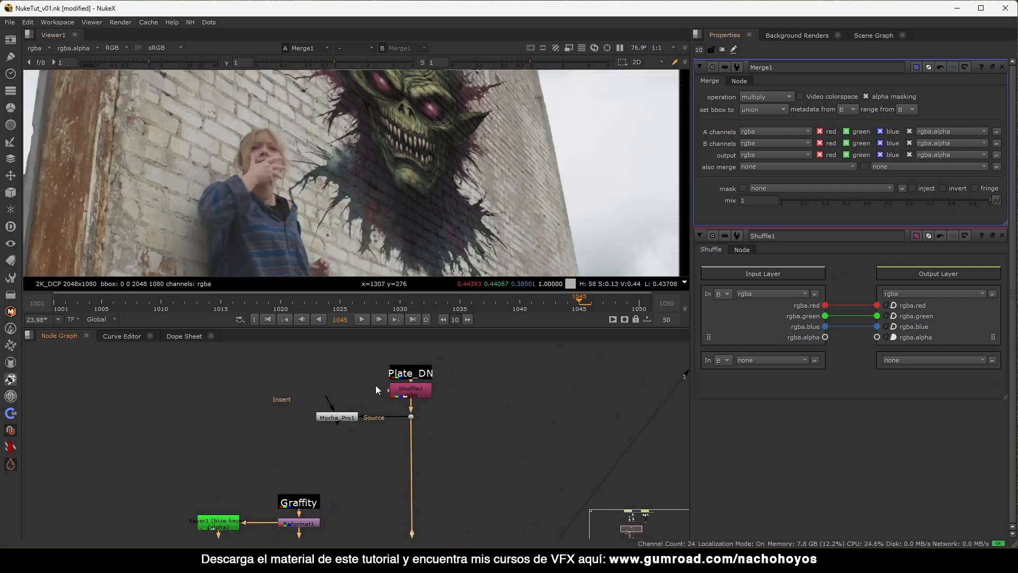
{"action": "left_click", "coordinate": [429, 390]}
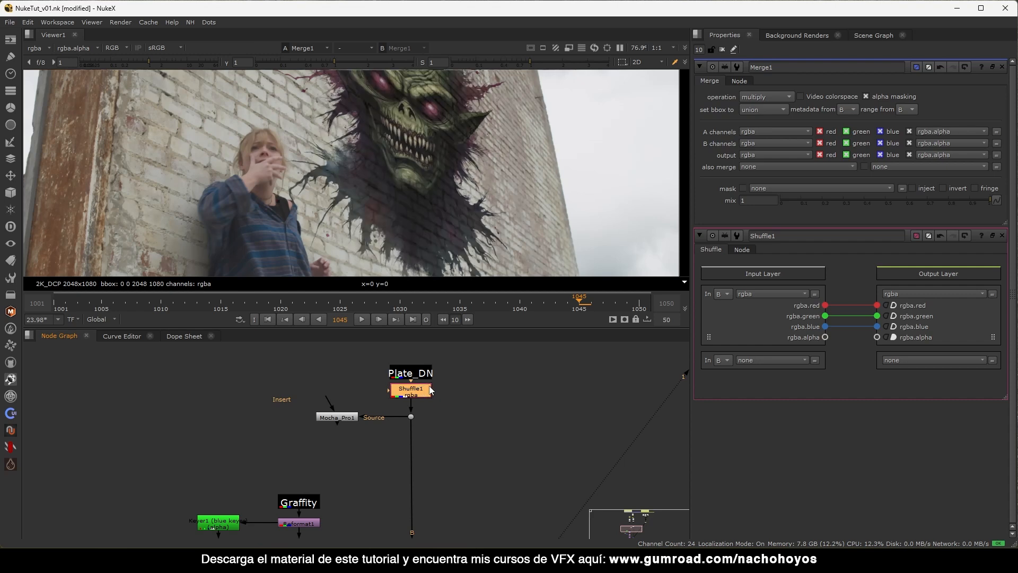
{"action": "scroll", "coordinate": [472, 213], "scroll_direction": "down", "scroll_amount": 3}
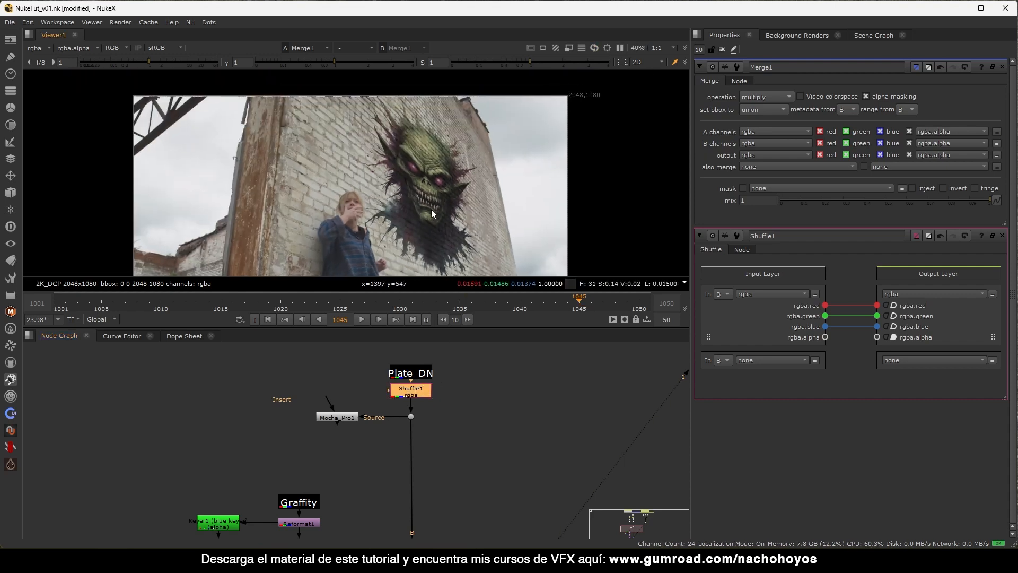
{"action": "middle_click_drag", "start_coordinate": [314, 523], "coordinate": [367, 415]}
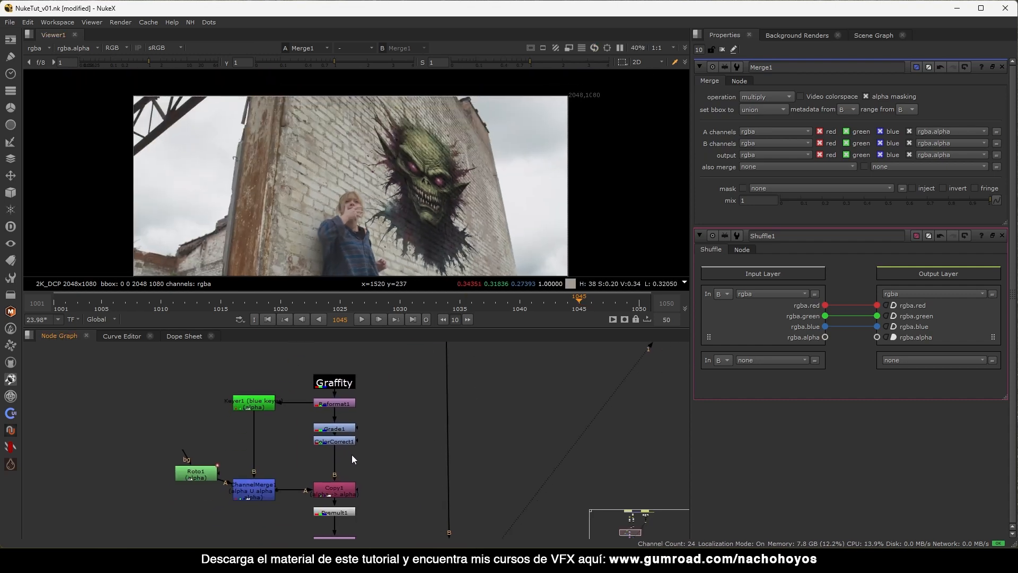
{"action": "scroll", "coordinate": [351, 453], "scroll_direction": "up", "scroll_amount": 3}
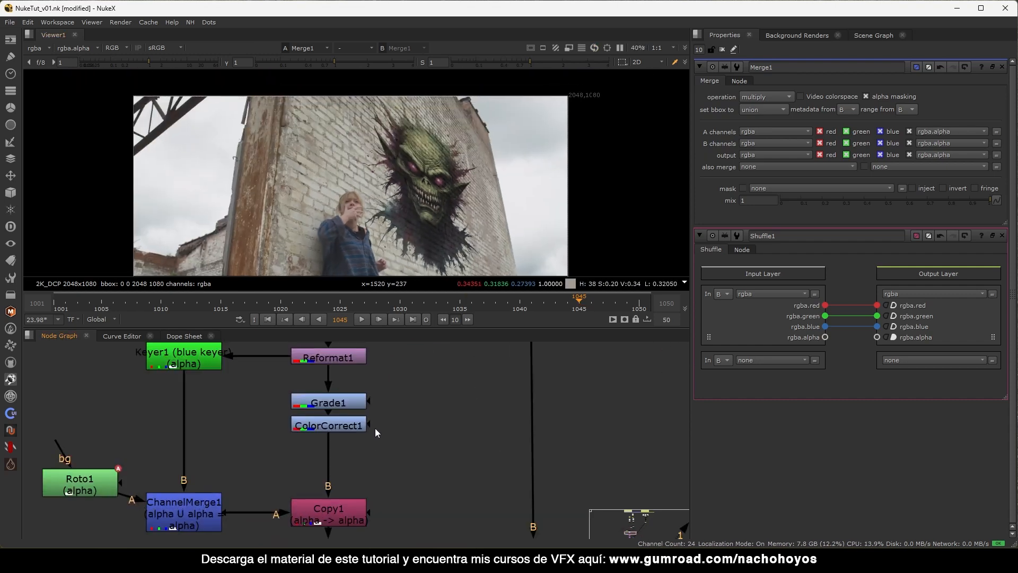
In Grade1 set gamma 1.6, gain 1.3 and lift 0.06, then close its panel.
{"action": "left_click", "coordinate": [722, 49]}
{"action": "double_click", "coordinate": [324, 402]}
{"action": "left_click_drag", "start_coordinate": [891, 176], "coordinate": [900, 176]}
{"action": "scroll", "coordinate": [444, 214], "scroll_direction": "up", "scroll_amount": 3}
{"action": "scroll", "coordinate": [401, 167], "scroll_direction": "down", "scroll_amount": 2}
{"action": "scroll", "coordinate": [420, 183], "scroll_direction": "up", "scroll_amount": 4}
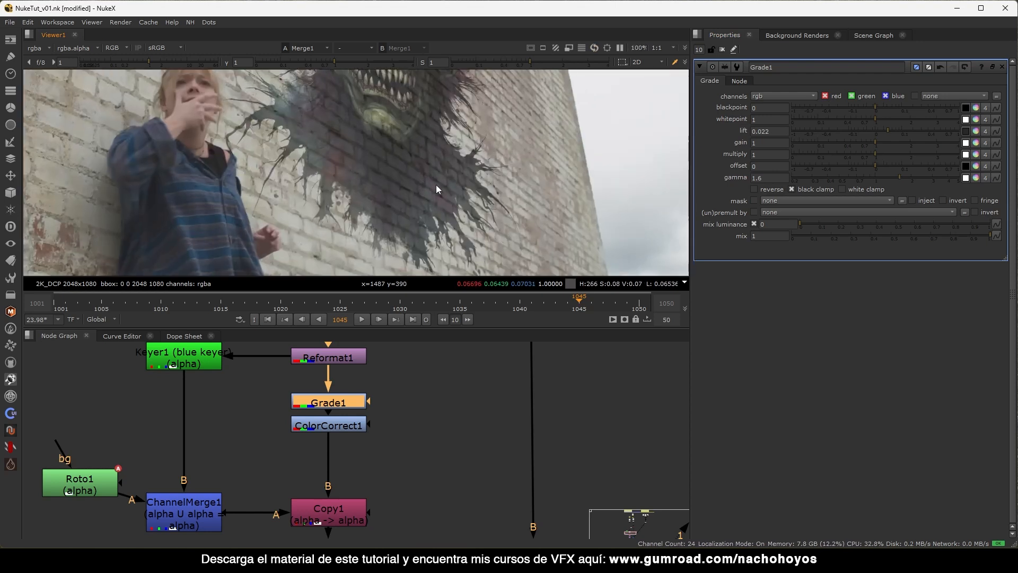
{"action": "middle_click_drag", "start_coordinate": [419, 141], "coordinate": [399, 185]}
{"action": "scroll", "coordinate": [400, 186], "scroll_direction": "down", "scroll_amount": 1}
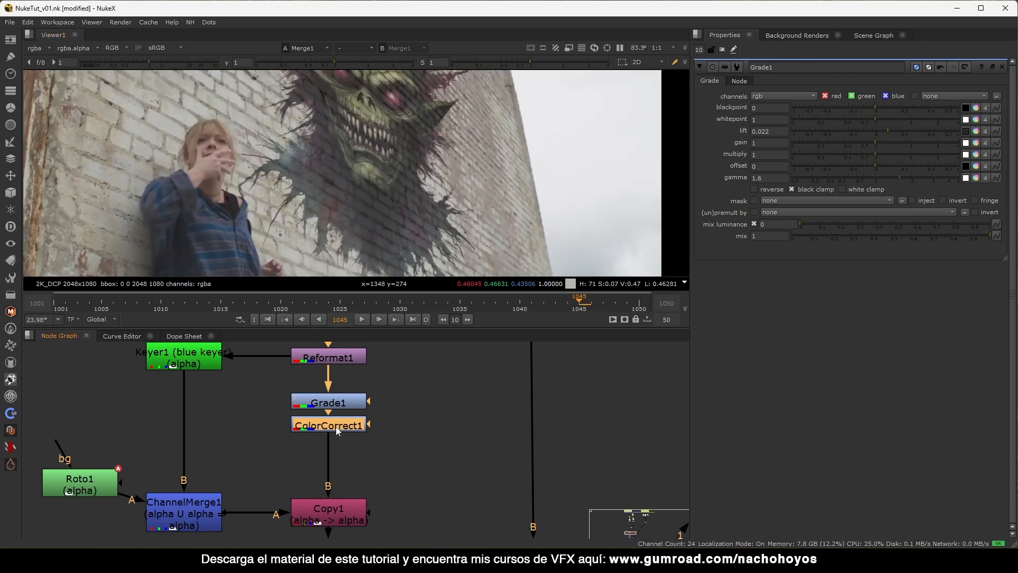
{"action": "mouse_move", "coordinate": [887, 142]}
{"action": "left_mouse_down"}
{"action": "mouse_move", "coordinate": [905, 140]}
{"action": "mouse_move", "coordinate": [878, 146]}
{"action": "mouse_move", "coordinate": [905, 129]}
{"action": "mouse_move", "coordinate": [896, 129]}
{"action": "left_mouse_up"}
{"action": "scroll", "coordinate": [434, 183], "scroll_direction": "down", "scroll_amount": 2}
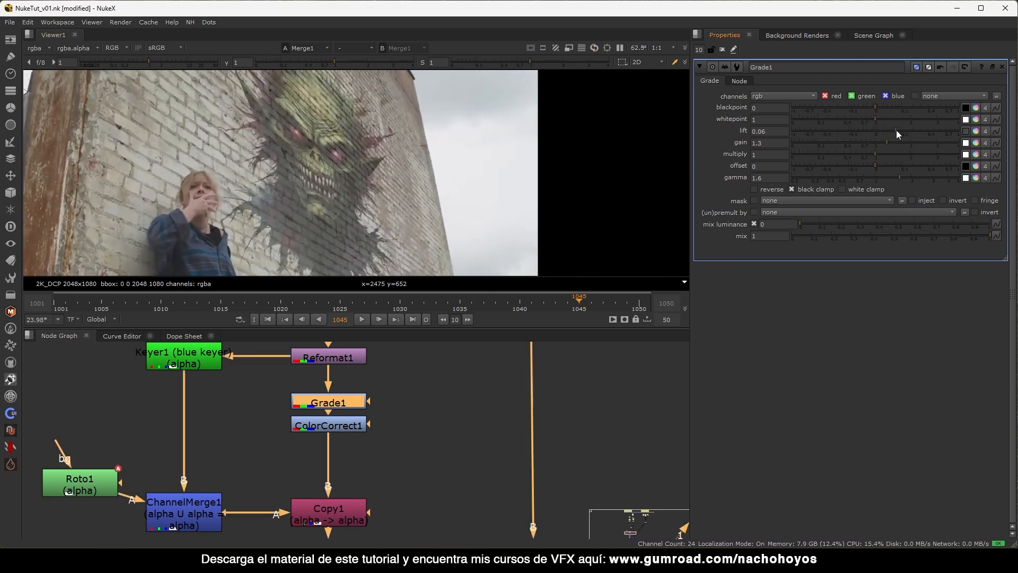
{"action": "scroll", "coordinate": [331, 154], "scroll_direction": "down", "scroll_amount": 2}
{"action": "middle_click_drag", "start_coordinate": [364, 151], "coordinate": [337, 187]}
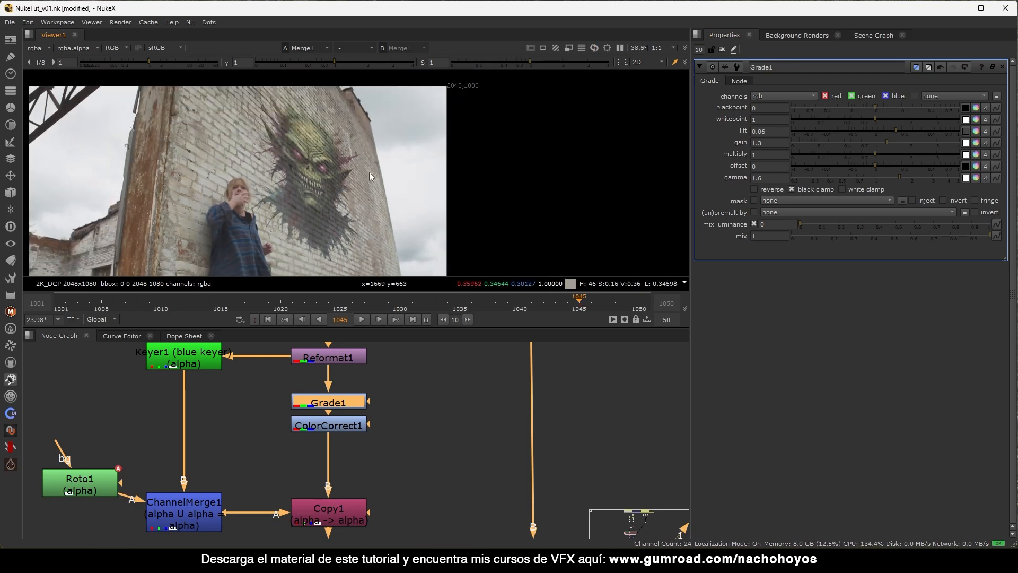
{"action": "left_click", "coordinate": [722, 49]}
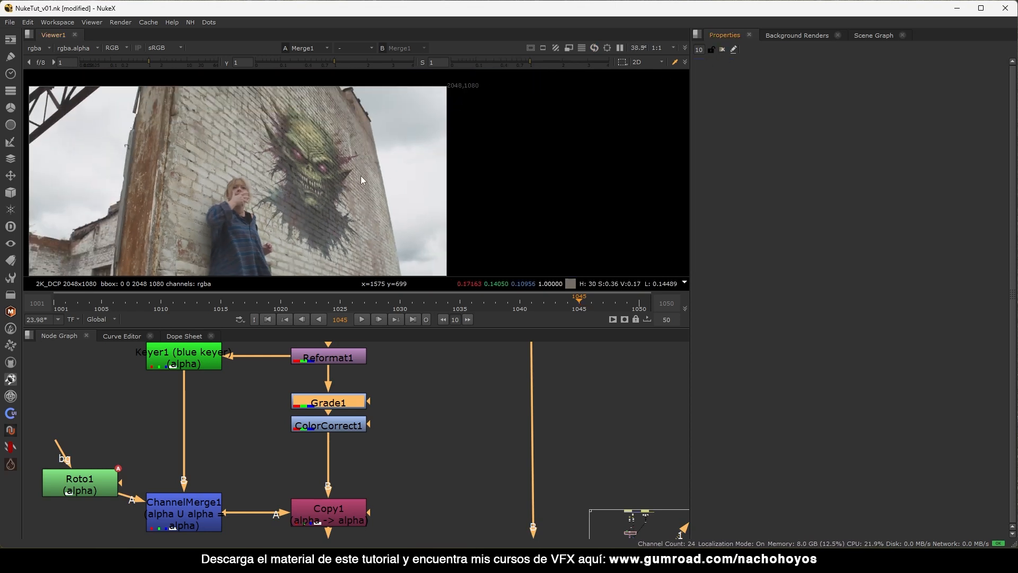
Review Shuffle1 and Merge1 settings, comparing Merge1 with alpha masking off and on.
{"action": "scroll", "coordinate": [448, 393], "scroll_direction": "down", "scroll_amount": 5}
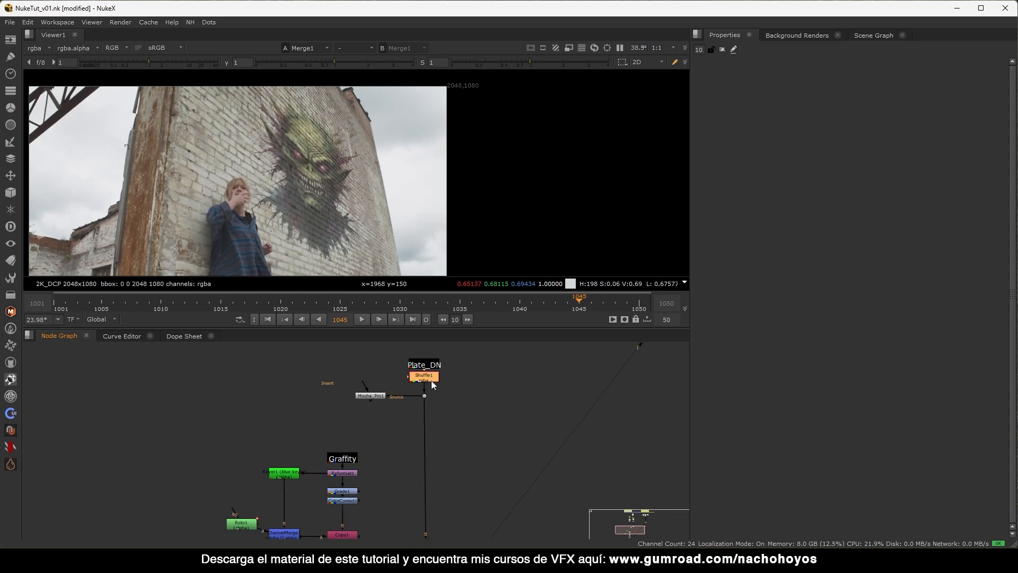
{"action": "double_click", "coordinate": [430, 378]}
{"action": "middle_click_drag", "start_coordinate": [447, 538], "coordinate": [468, 391]}
{"action": "double_click", "coordinate": [450, 475]}
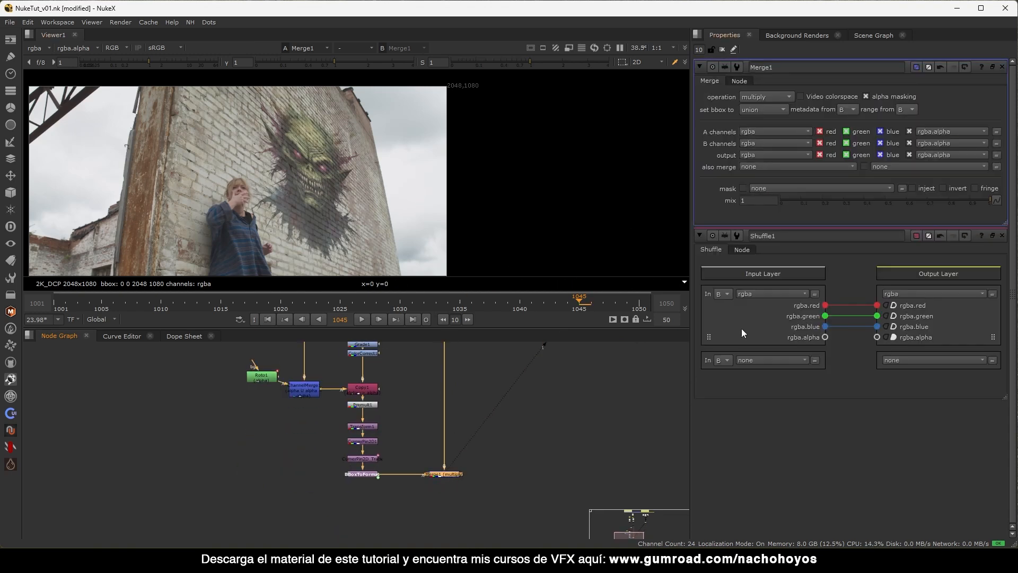
{"action": "left_click", "coordinate": [897, 94]}
{"action": "left_click", "coordinate": [896, 93]}
{"action": "left_click", "coordinate": [722, 50]}
Marquee-select the whole graffiti node tree and shift it to the left.
{"action": "scroll", "coordinate": [324, 180], "scroll_direction": "up", "scroll_amount": 10}
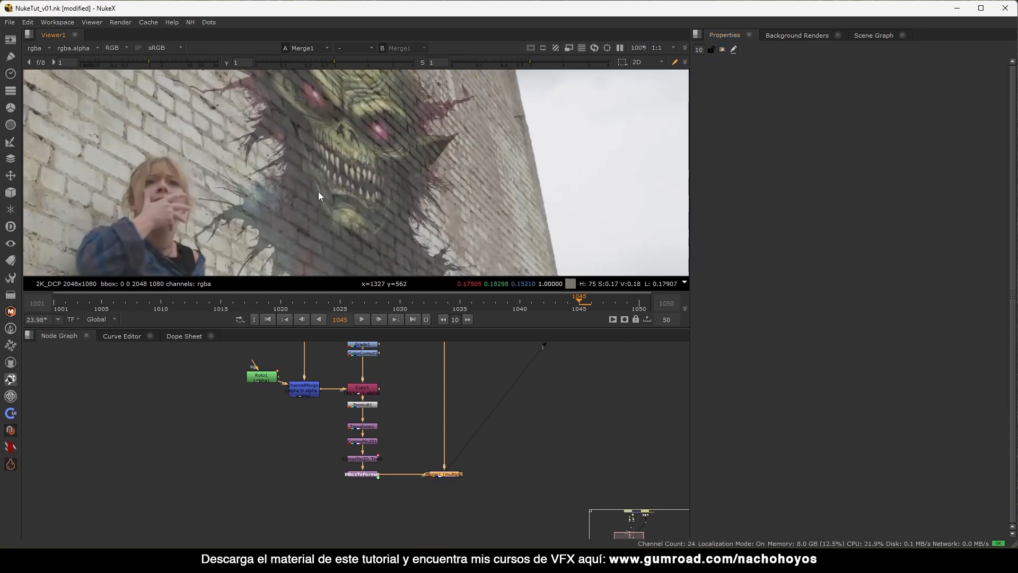
{"action": "scroll", "coordinate": [307, 199], "scroll_direction": "down", "scroll_amount": 4}
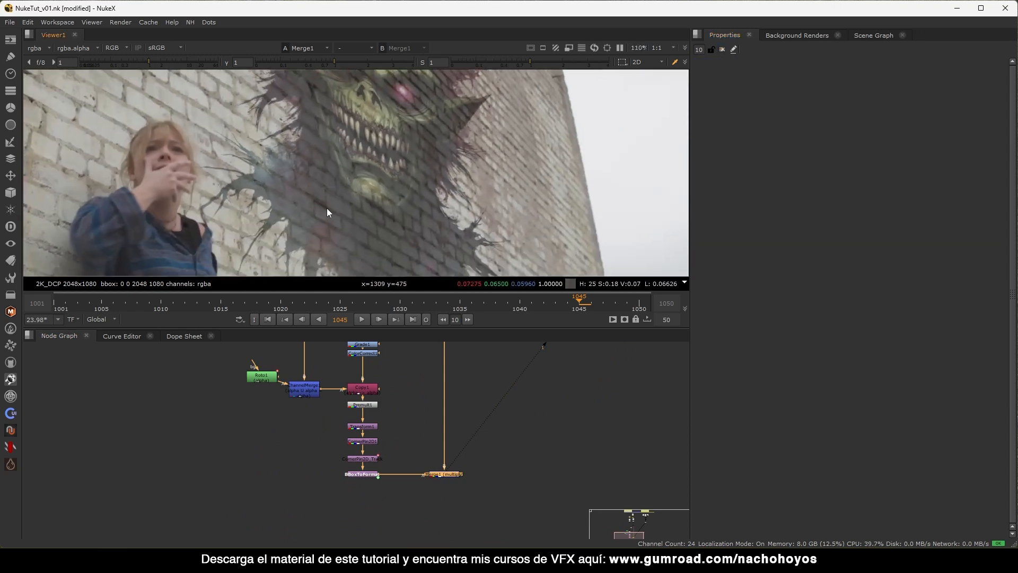
{"action": "middle_click_drag", "start_coordinate": [418, 378], "coordinate": [318, 408]}
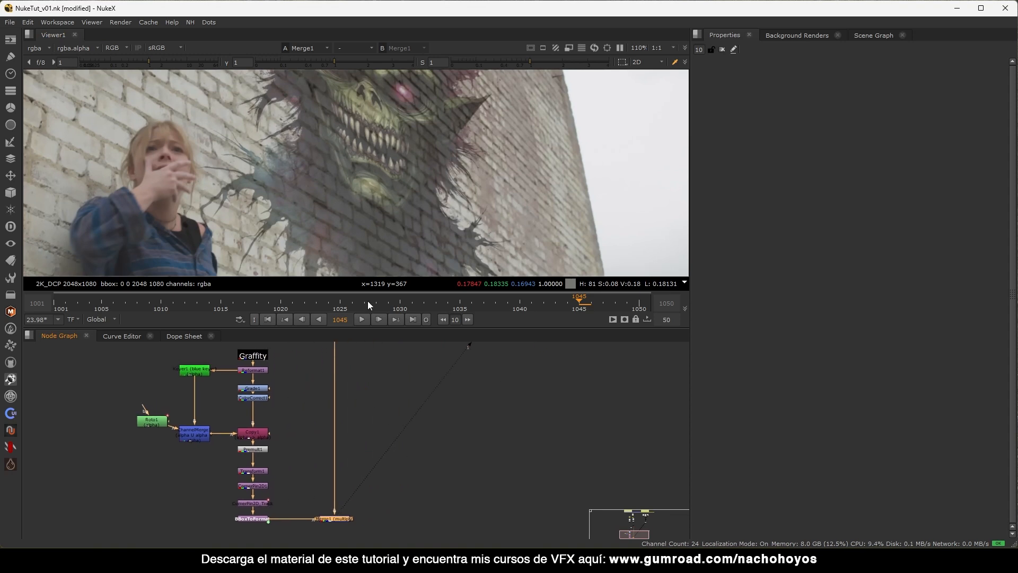
{"action": "scroll", "coordinate": [268, 402], "scroll_direction": "down", "scroll_amount": 2}
{"action": "left_click_drag", "start_coordinate": [295, 366], "coordinate": [151, 514]}
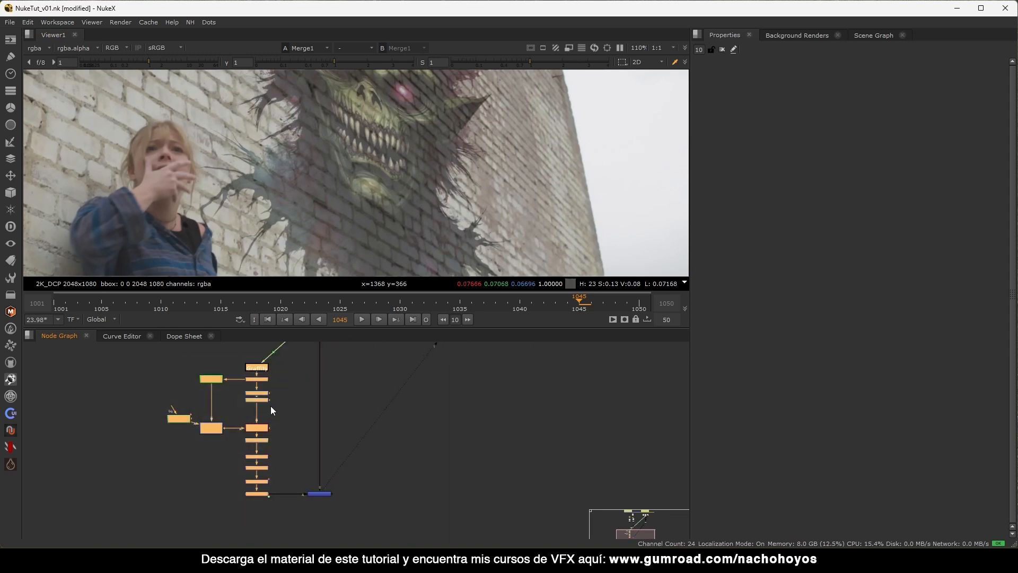
{"action": "left_click_drag", "start_coordinate": [259, 400], "coordinate": [222, 401]}
Paste a copy of the Plate_DN node beside the tree and move it up and right.
{"action": "middle_click_drag", "start_coordinate": [268, 377], "coordinate": [292, 380]}
{"action": "left_click", "coordinate": [313, 366]}
{"action": "scroll", "coordinate": [292, 382], "scroll_direction": "up", "scroll_amount": 3}
{"action": "left_click", "coordinate": [285, 395]}
{"action": "key", "text": "ctrl+v"}
{"action": "left_click", "coordinate": [298, 415]}
{"action": "left_click", "coordinate": [300, 401]}
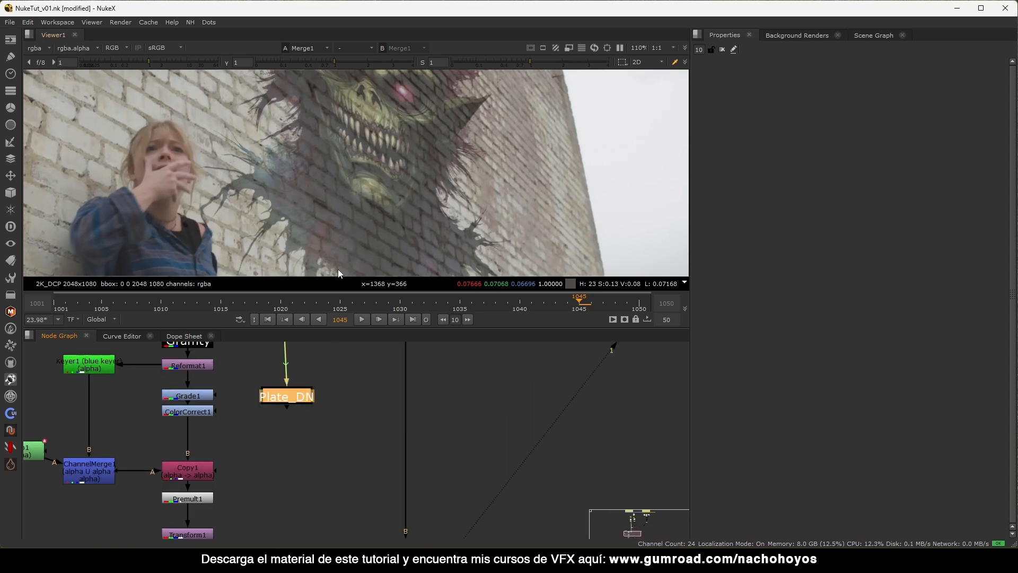
{"action": "scroll", "coordinate": [361, 160], "scroll_direction": "down", "scroll_amount": 2}
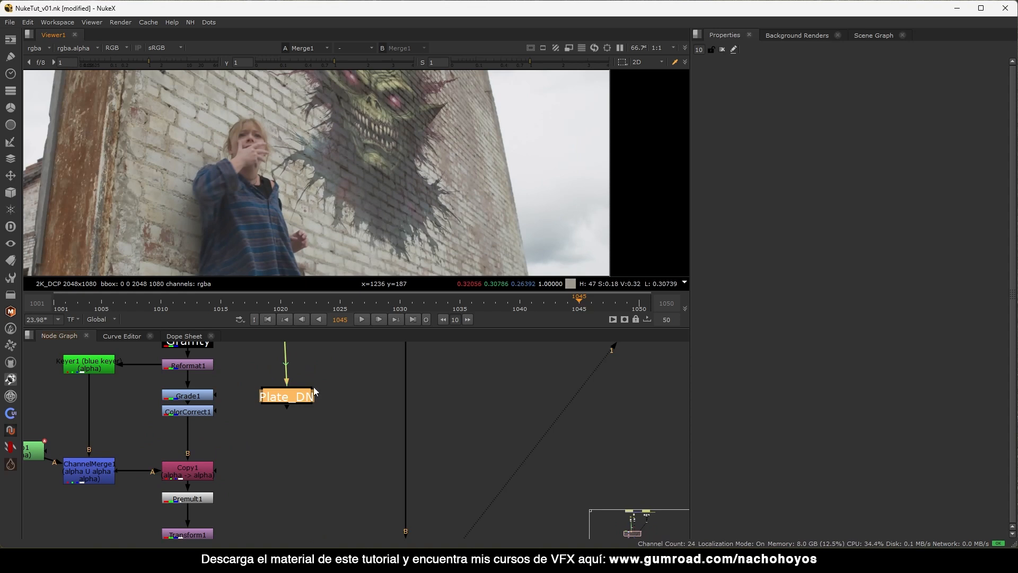
{"action": "left_click_drag", "start_coordinate": [291, 398], "coordinate": [319, 392]}
Add Merge2 under the Plate_DN copy with Blur1 feeding its A input, operation set to from.
{"action": "key", "text": "m"}
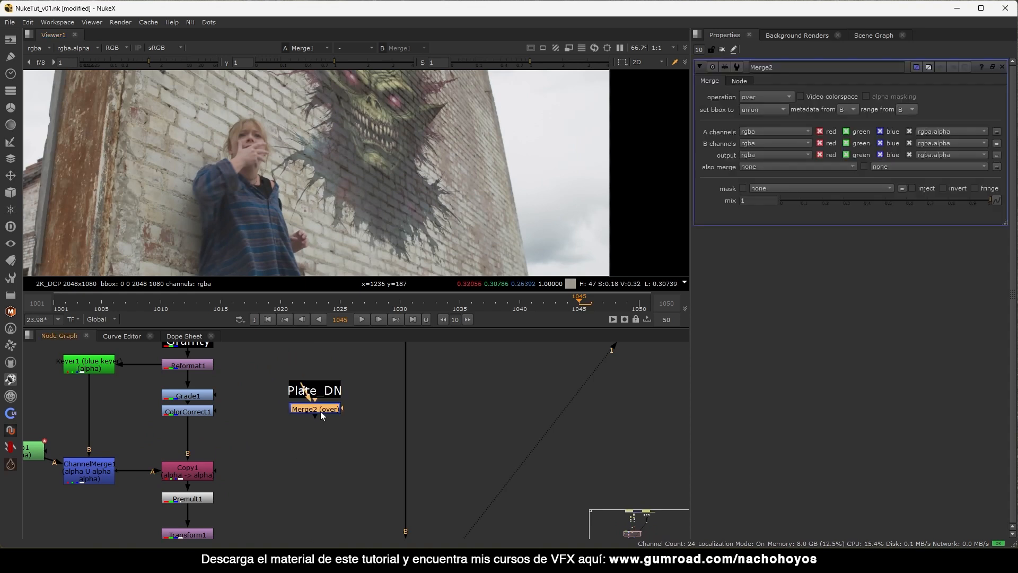
{"action": "left_click_drag", "start_coordinate": [319, 450], "coordinate": [319, 459]}
{"action": "left_click", "coordinate": [280, 428]}
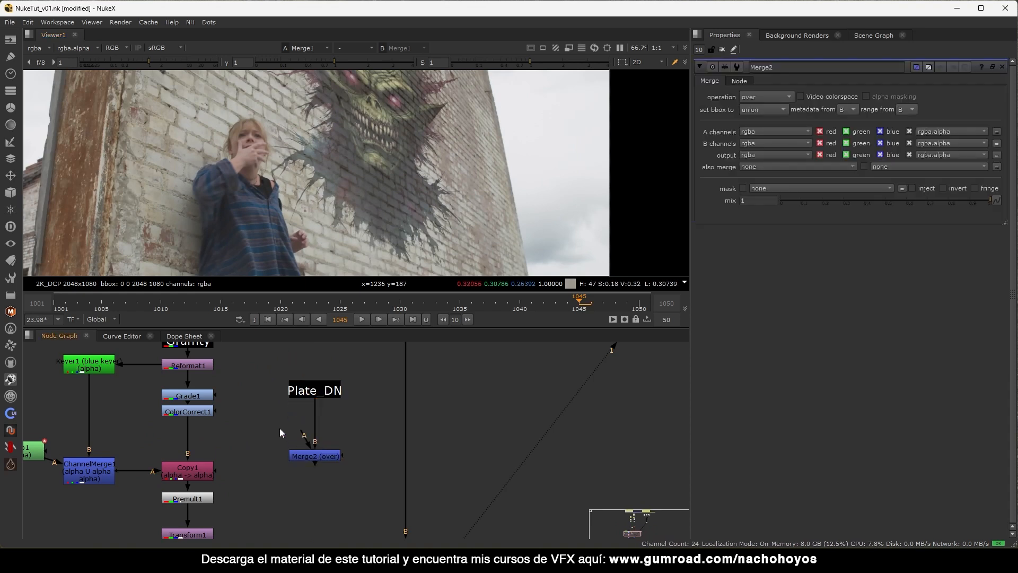
{"action": "key", "text": "b"}
{"action": "left_click_drag", "start_coordinate": [301, 433], "coordinate": [271, 428]}
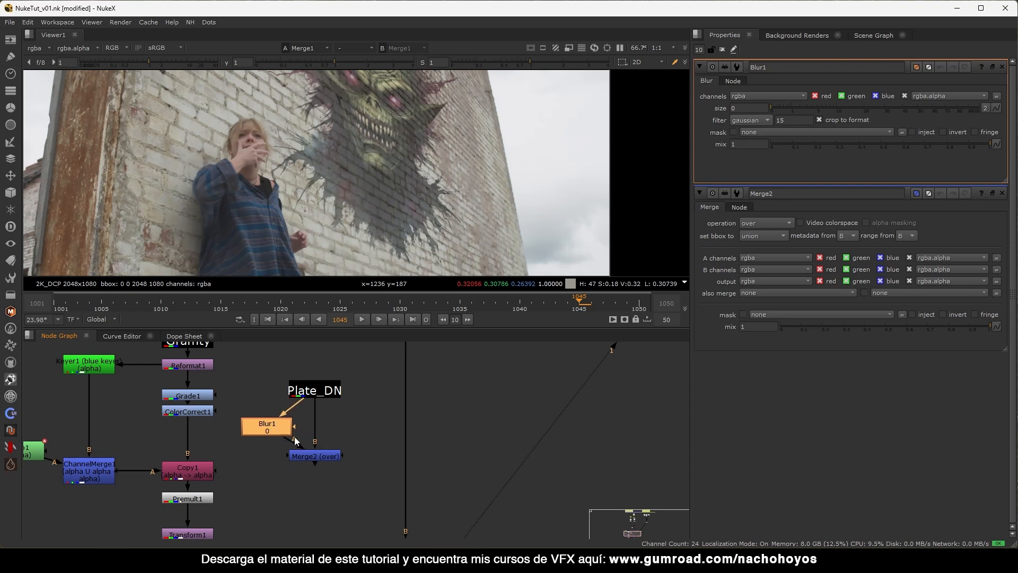
{"action": "left_click", "coordinate": [325, 457]}
{"action": "key", "text": "1"}
{"action": "double_click", "coordinate": [324, 457]}
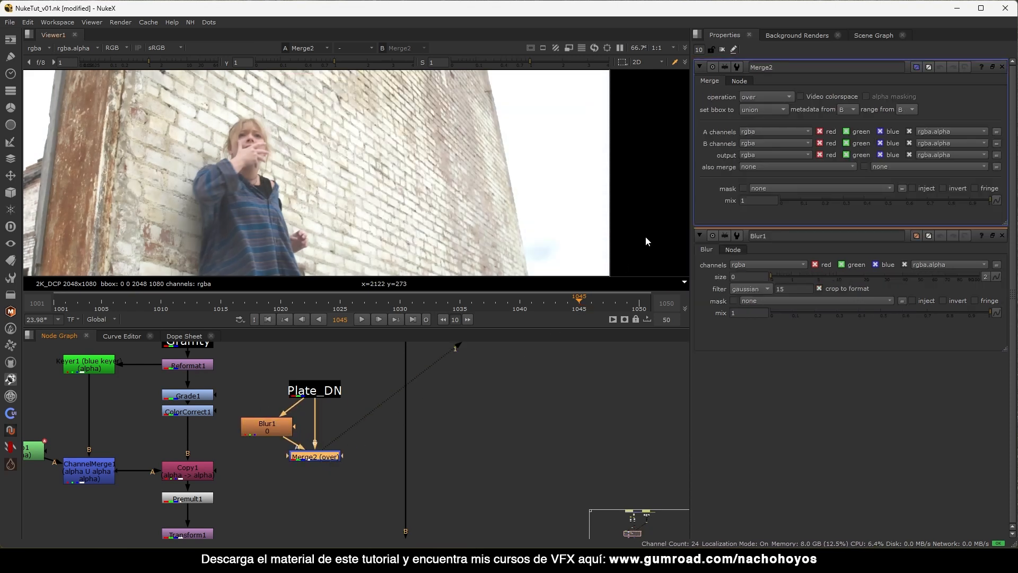
{"action": "left_click", "coordinate": [772, 97]}
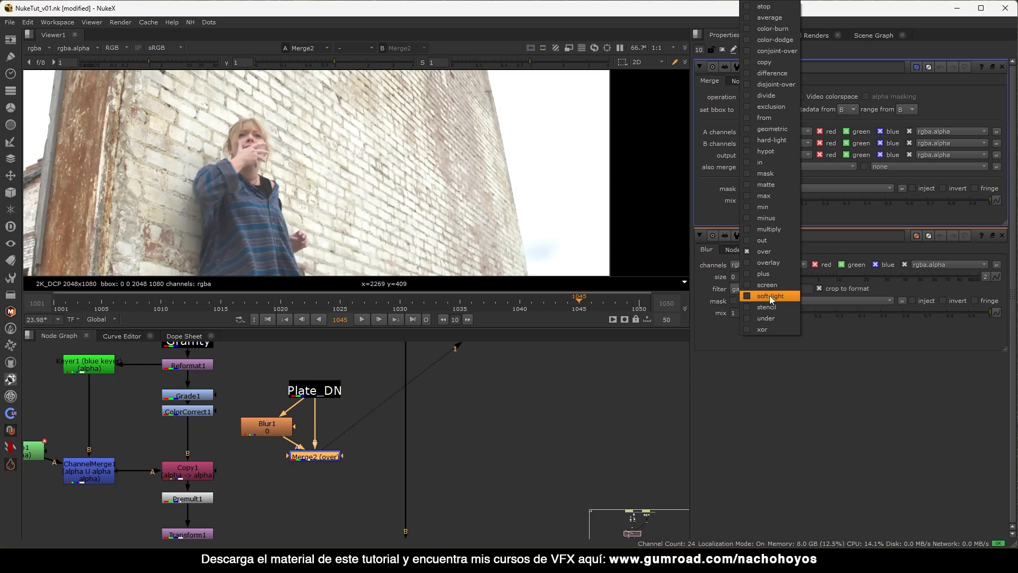
{"action": "left_click", "coordinate": [788, 117]}
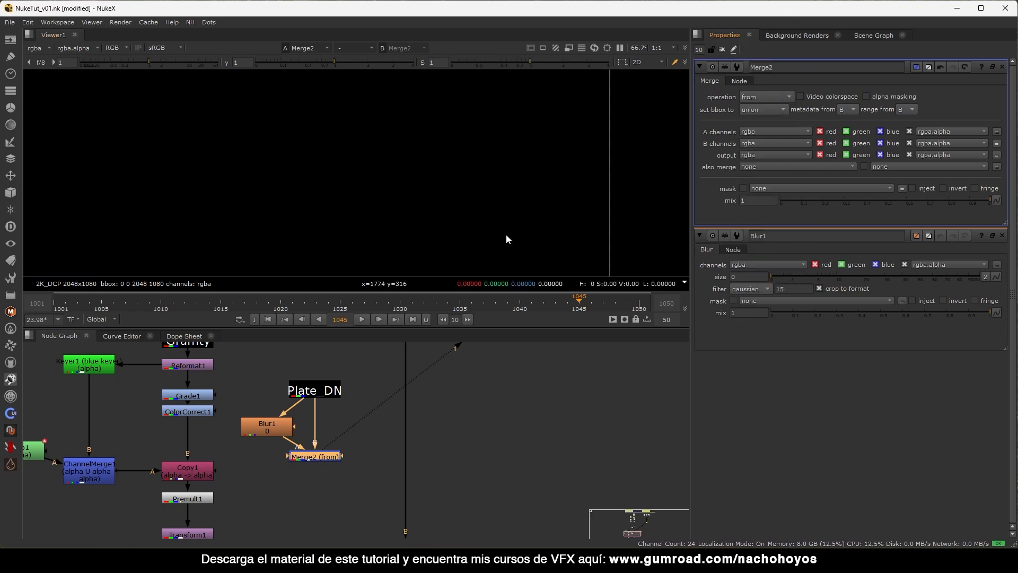
Set Blur1 size to 3.2 to reveal the high-pass brick detail.
{"action": "double_click", "coordinate": [267, 424]}
{"action": "key", "text": "f"}
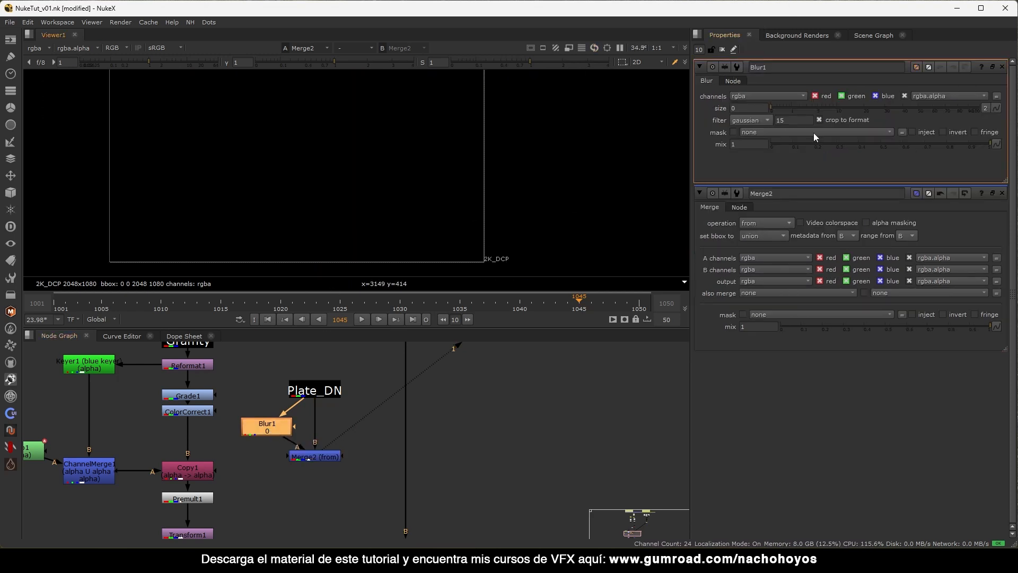
{"action": "left_click_drag", "start_coordinate": [783, 105], "coordinate": [808, 107]}
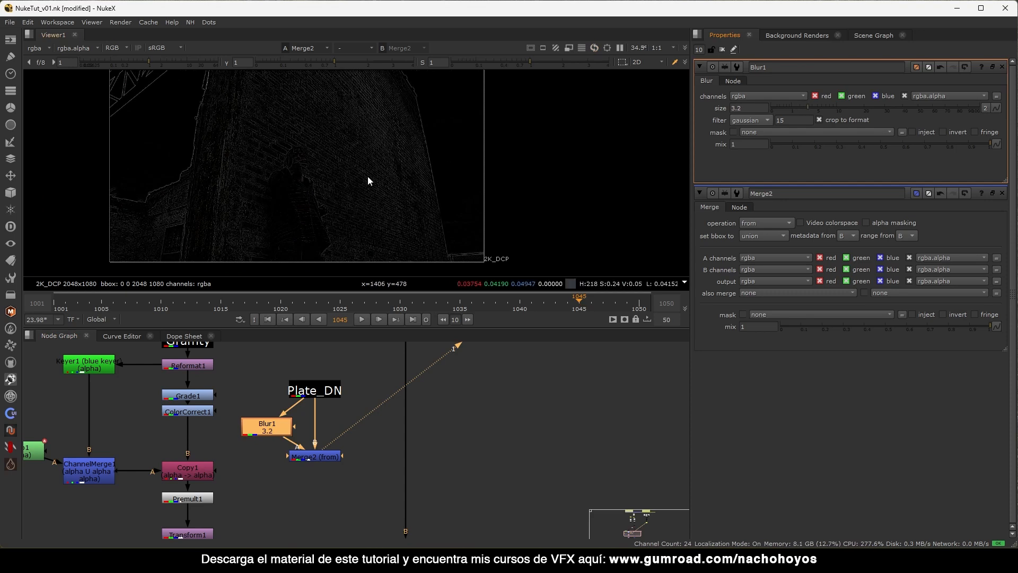
{"action": "scroll", "coordinate": [371, 175], "scroll_direction": "up", "scroll_amount": 4}
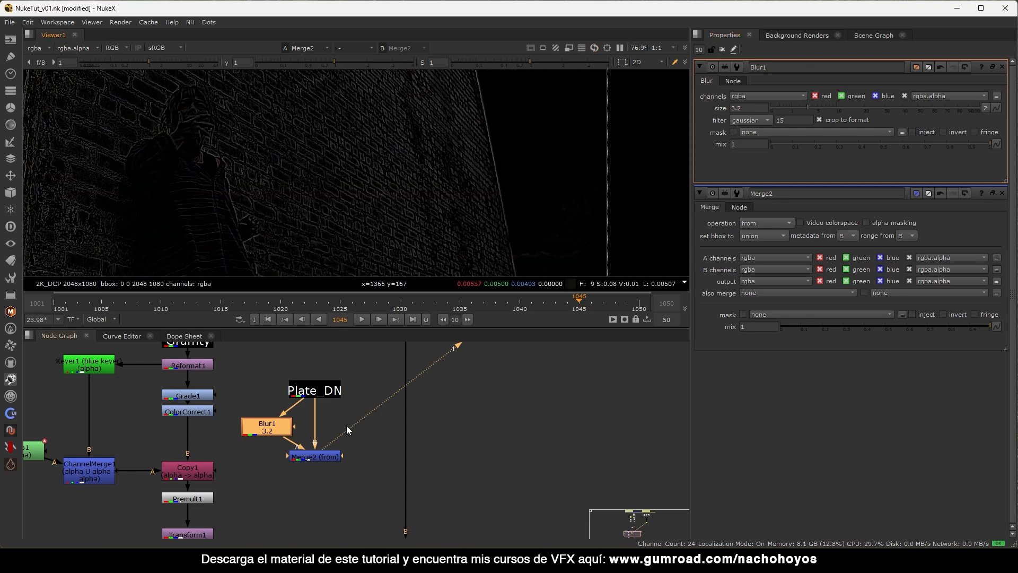
{"action": "scroll", "coordinate": [346, 425], "scroll_direction": "down", "scroll_amount": 5}
Select the group of nodes, move them down to make room, and zoom in around Merge2.
{"action": "left_click_drag", "start_coordinate": [152, 385], "coordinate": [287, 484]}
{"action": "left_click_drag", "start_coordinate": [441, 405], "coordinate": [150, 519]}
{"action": "left_click_drag", "start_coordinate": [280, 391], "coordinate": [214, 445], "text": "shift"}
{"action": "scroll", "coordinate": [272, 431], "scroll_direction": "down", "scroll_amount": 3}
{"action": "middle_click_drag", "start_coordinate": [254, 458], "coordinate": [250, 461], "text": "alt"}
Insert a first Merge3 between ColorCorrect1 and Copy1, with Merge2 feeding its A input.
{"action": "middle_click_drag", "start_coordinate": [269, 427], "coordinate": [345, 395], "text": "alt"}
{"action": "double_click", "coordinate": [368, 387]}
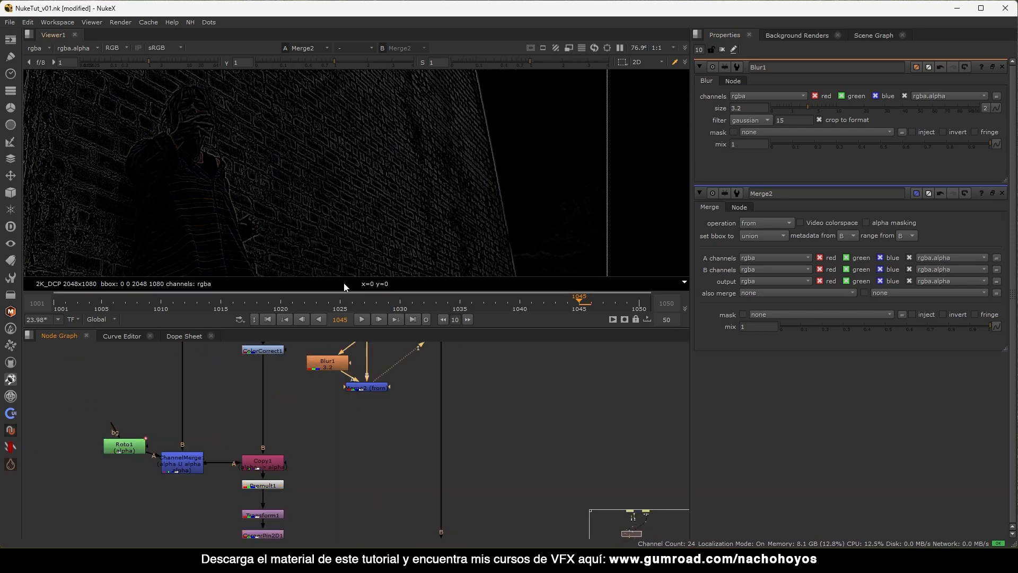
{"action": "left_click", "coordinate": [289, 424]}
{"action": "key", "text": "m"}
{"action": "left_click_drag", "start_coordinate": [301, 420], "coordinate": [352, 392]}
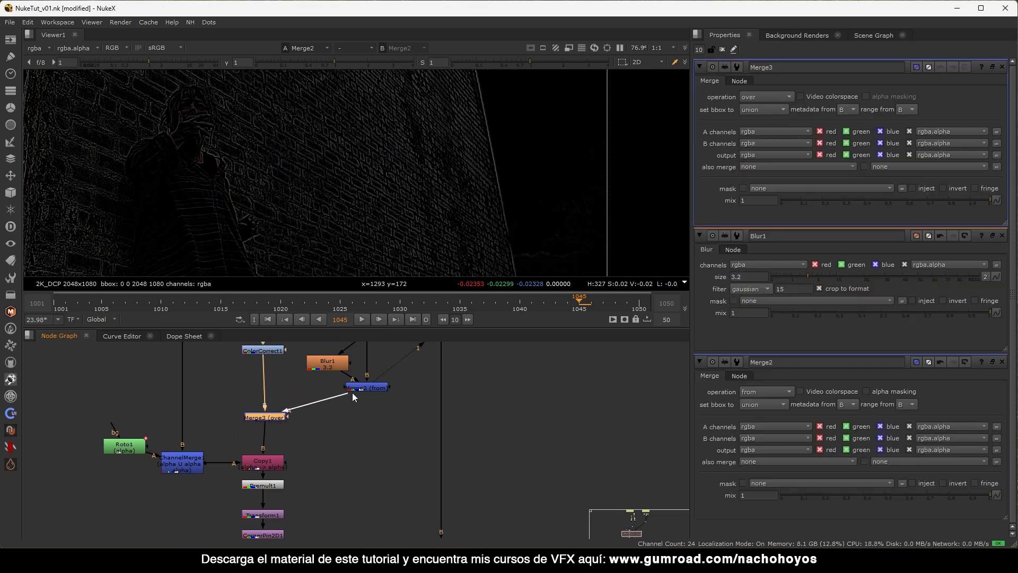
{"action": "left_click", "coordinate": [268, 418]}
{"action": "key", "text": "1"}
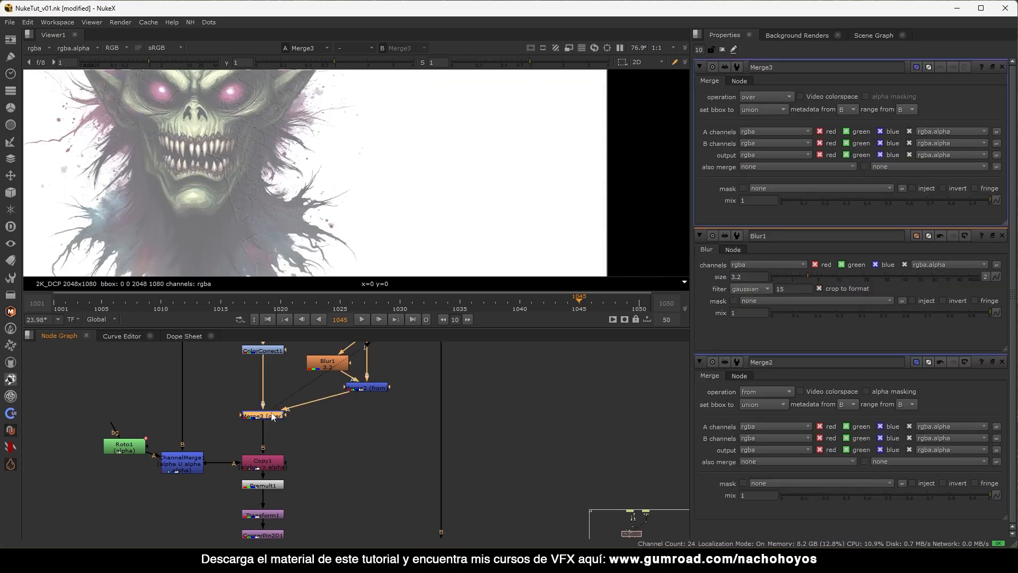
Compare Merge3's output with the final Merge1 composite in the viewer.
{"action": "middle_click_drag", "start_coordinate": [224, 190], "coordinate": [307, 193]}
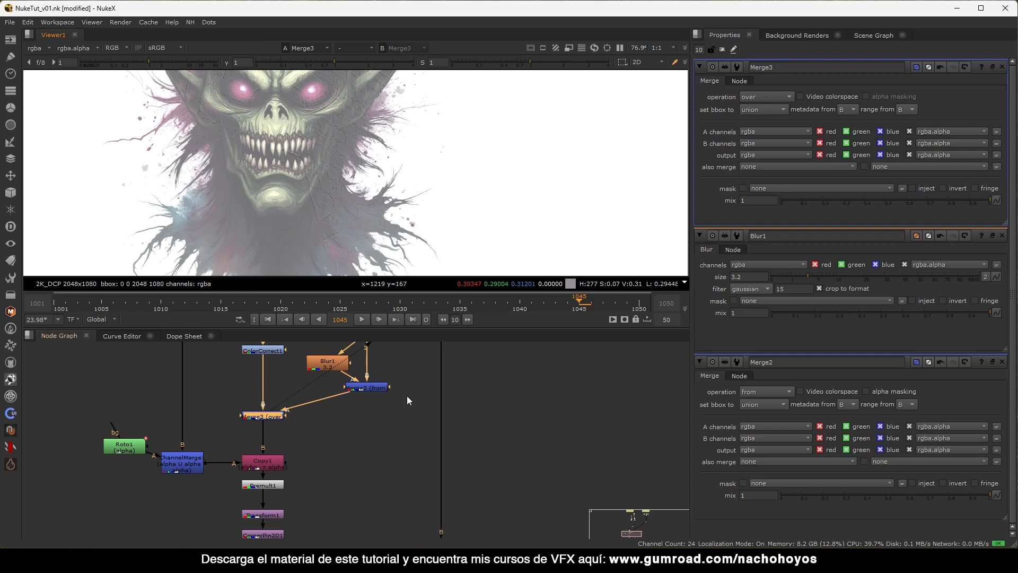
{"action": "middle_click_drag", "start_coordinate": [300, 423], "coordinate": [307, 389]}
{"action": "scroll", "coordinate": [332, 402], "scroll_direction": "down", "scroll_amount": 3}
{"action": "left_click", "coordinate": [399, 483]}
{"action": "key", "text": "1"}
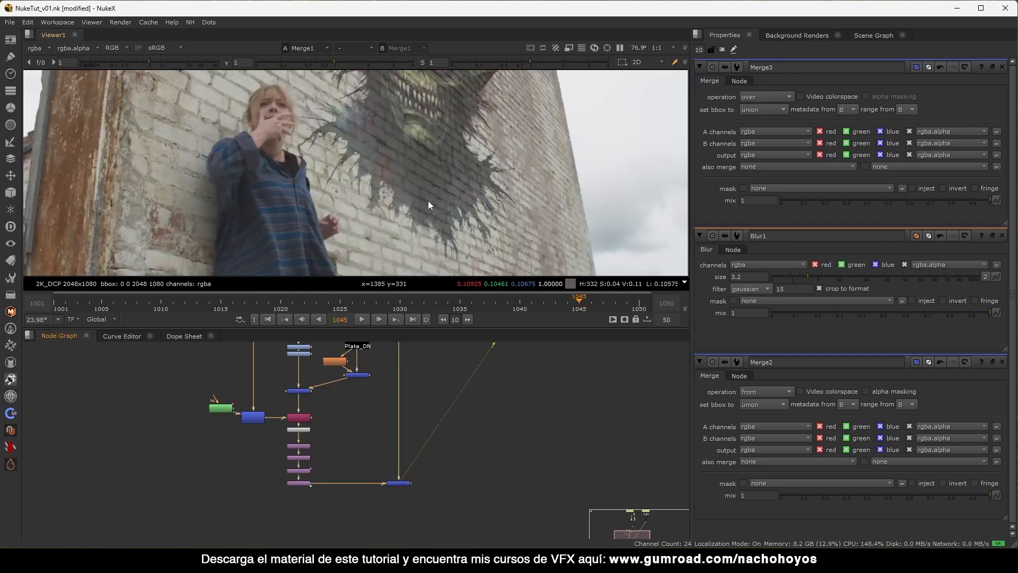
{"action": "left_click", "coordinate": [298, 390]}
{"action": "key", "text": "1"}
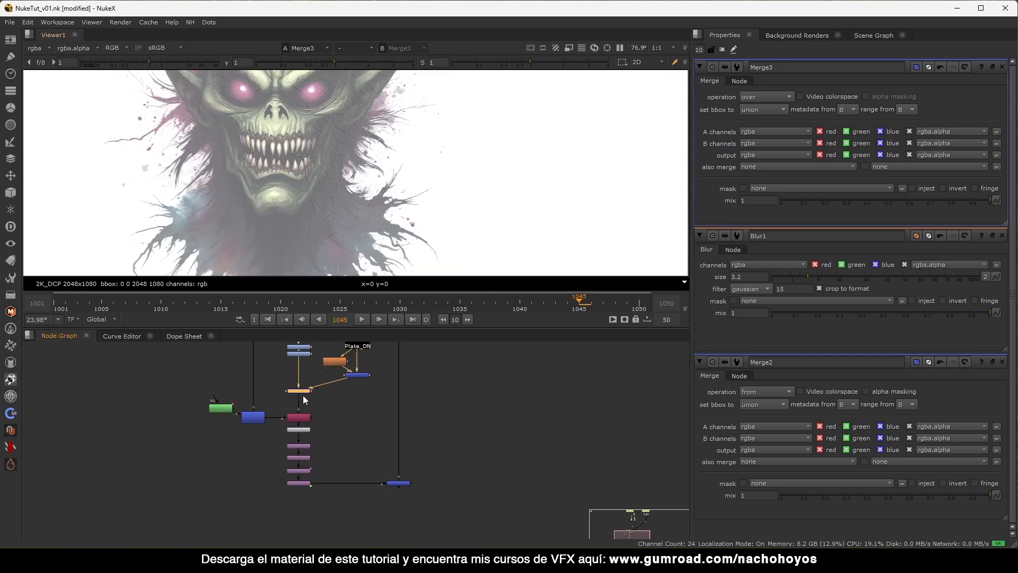
{"action": "scroll", "coordinate": [313, 444], "scroll_direction": "up", "scroll_amount": 4}
Delete the misplaced Merge3 node.
{"action": "left_click_drag", "start_coordinate": [352, 376], "coordinate": [246, 492]}
{"action": "left_click", "coordinate": [302, 356]}
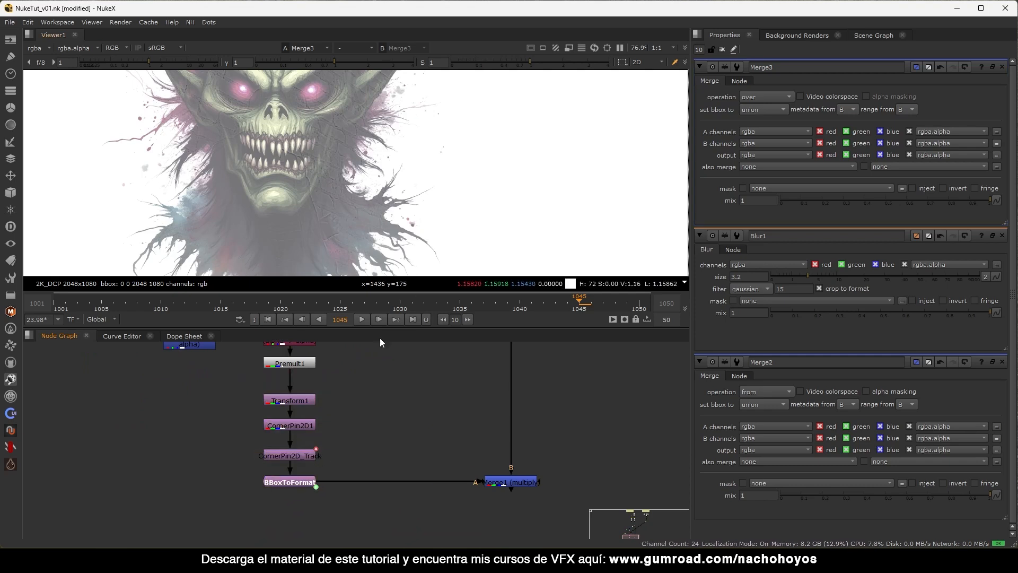
{"action": "scroll", "coordinate": [309, 431], "scroll_direction": "down", "scroll_amount": 5}
{"action": "left_click", "coordinate": [271, 382]}
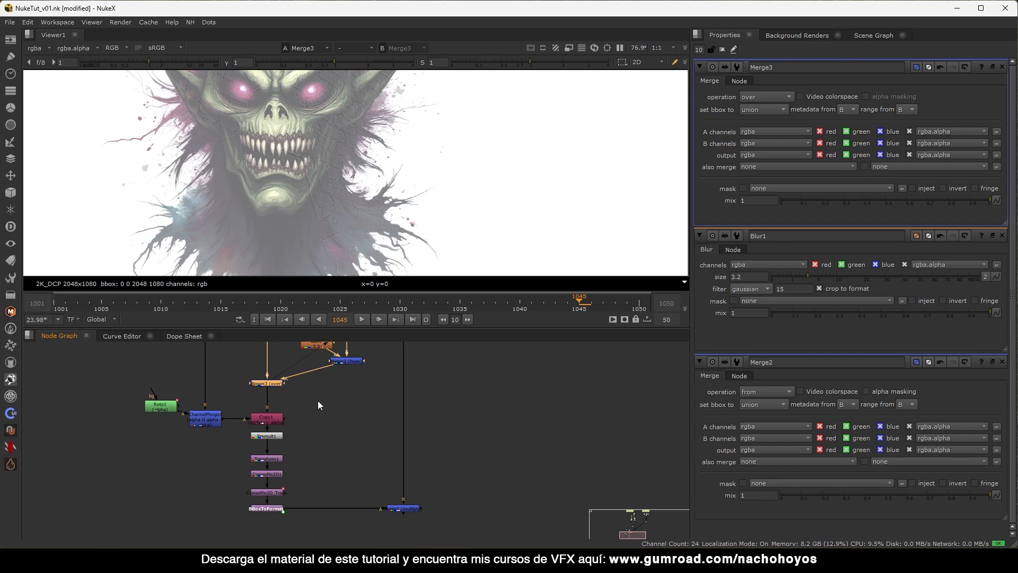
{"action": "middle_click_drag", "start_coordinate": [340, 390], "coordinate": [302, 395]}
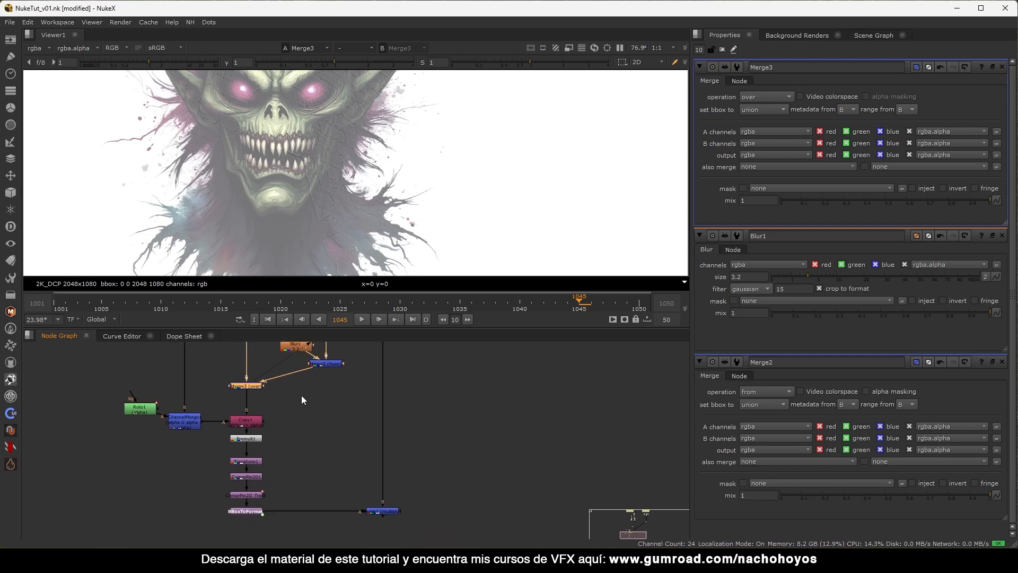
{"action": "key", "text": "Delete"}
Move BBoxToFormat and Merge1 lower and review the corner-pinned creature and the Plate_DN branch.
{"action": "middle_click_drag", "start_coordinate": [292, 480], "coordinate": [288, 436]}
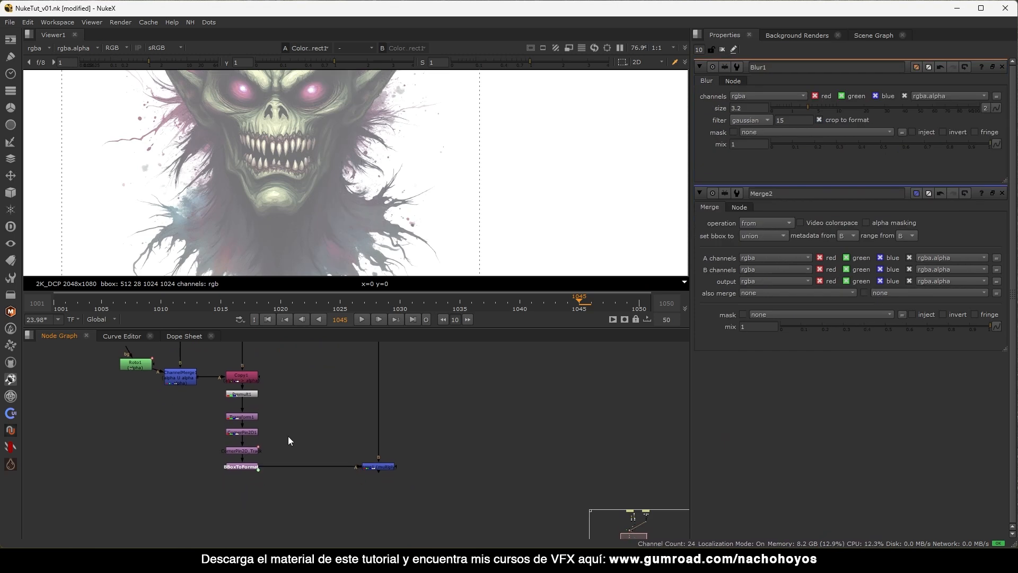
{"action": "left_click_drag", "start_coordinate": [412, 455], "coordinate": [249, 512]}
{"action": "left_click", "coordinate": [249, 451]}
{"action": "key", "text": "1"}
{"action": "left_click", "coordinate": [278, 432]}
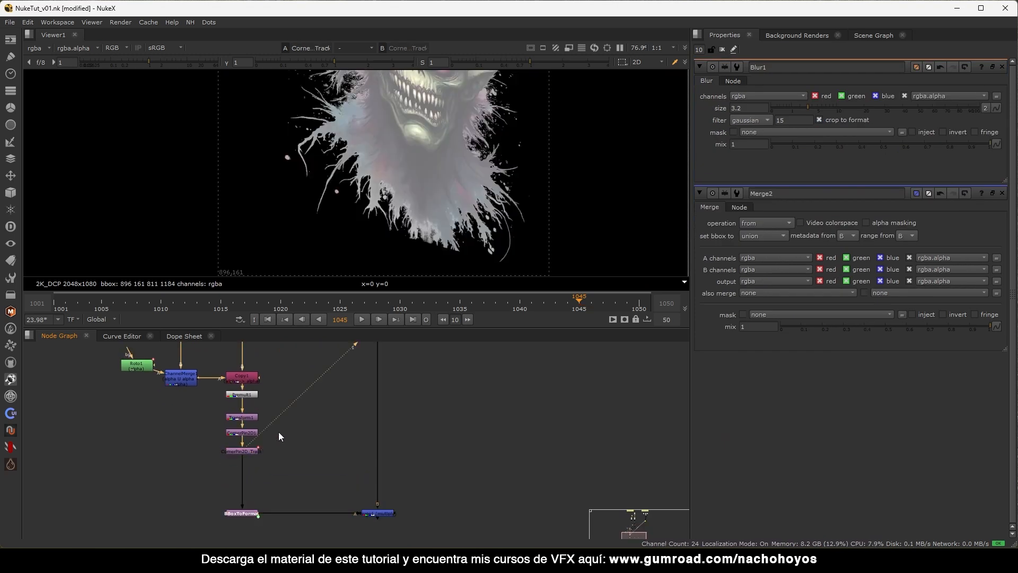
{"action": "middle_click_drag", "start_coordinate": [313, 369], "coordinate": [272, 415]}
{"action": "scroll", "coordinate": [272, 417], "scroll_direction": "down", "scroll_amount": 3}
{"action": "left_click_drag", "start_coordinate": [299, 354], "coordinate": [174, 479]}
{"action": "scroll", "coordinate": [230, 469], "scroll_direction": "up", "scroll_amount": 4}
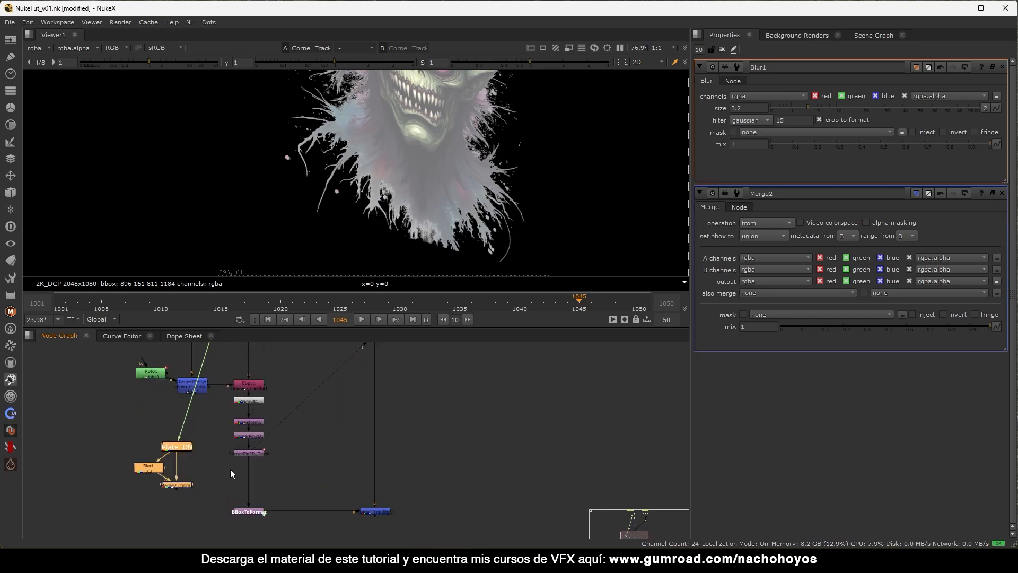
{"action": "left_click", "coordinate": [244, 431]}
Insert a new plus-mode merge under CornerPin2D_Track, above BBoxToFormat.
{"action": "key", "text": "m"}
{"action": "left_click_drag", "start_coordinate": [270, 440], "coordinate": [299, 440]}
{"action": "key", "text": "1"}
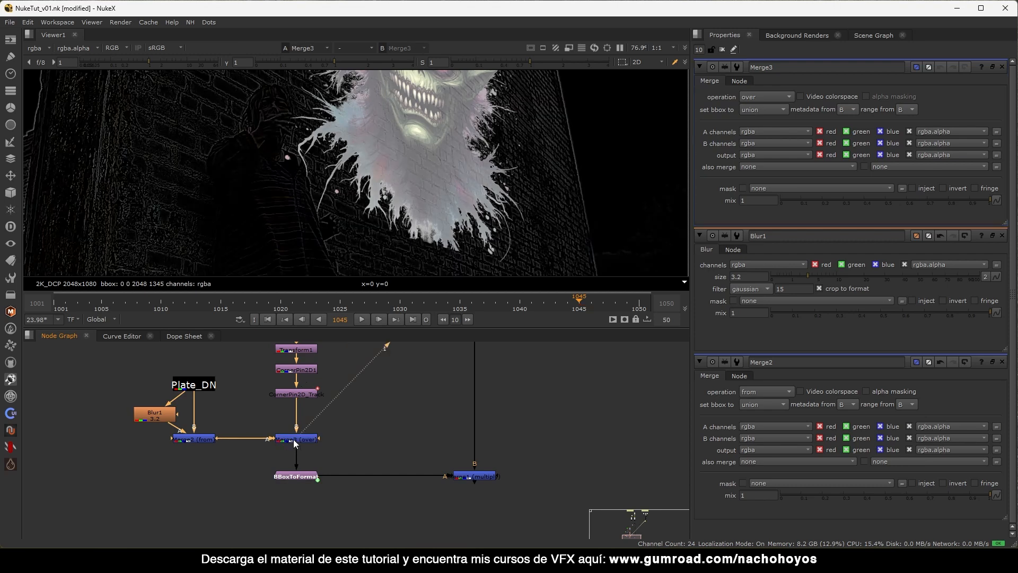
{"action": "left_click_drag", "start_coordinate": [293, 440], "coordinate": [289, 440]}
{"action": "left_click", "coordinate": [769, 97]}
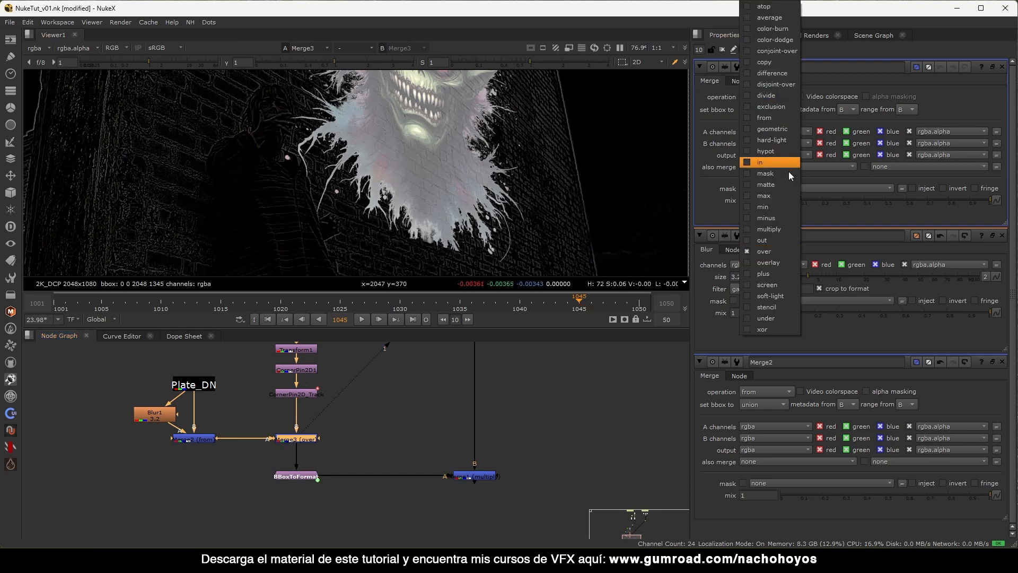
{"action": "left_click", "coordinate": [767, 273]}
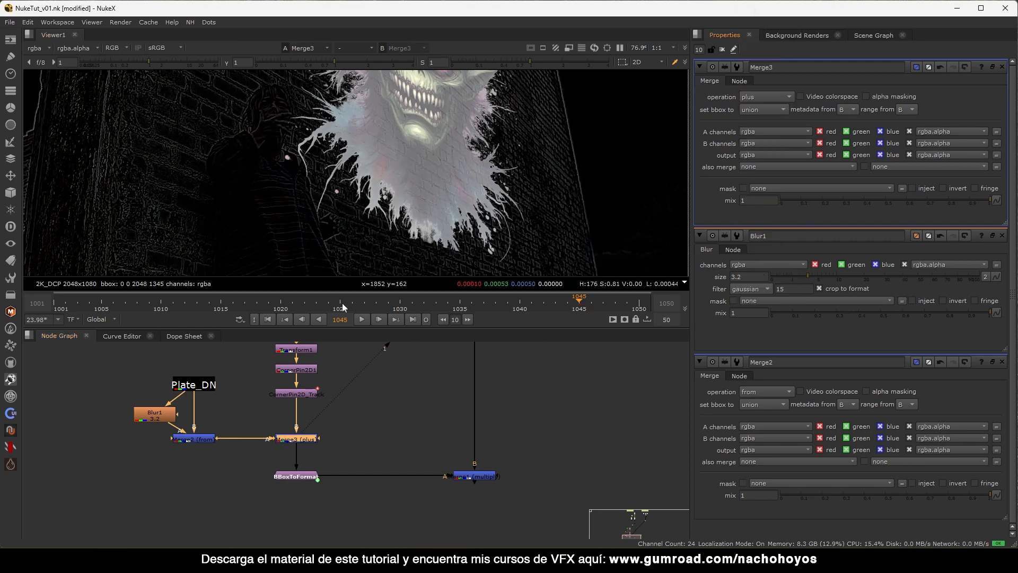
View the final multiply composite on the plate, then reselect Merge3.
{"action": "scroll", "coordinate": [378, 204], "scroll_direction": "down", "scroll_amount": 3}
{"action": "left_click", "coordinate": [469, 476]}
{"action": "key", "text": "1"}
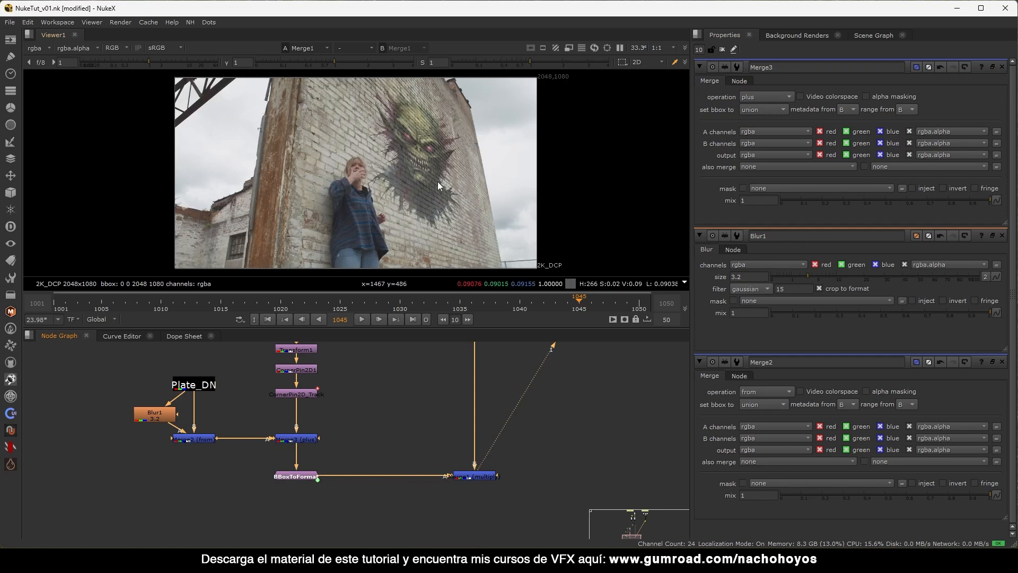
{"action": "scroll", "coordinate": [438, 185], "scroll_direction": "up", "scroll_amount": 5}
{"action": "left_click", "coordinate": [296, 439]}
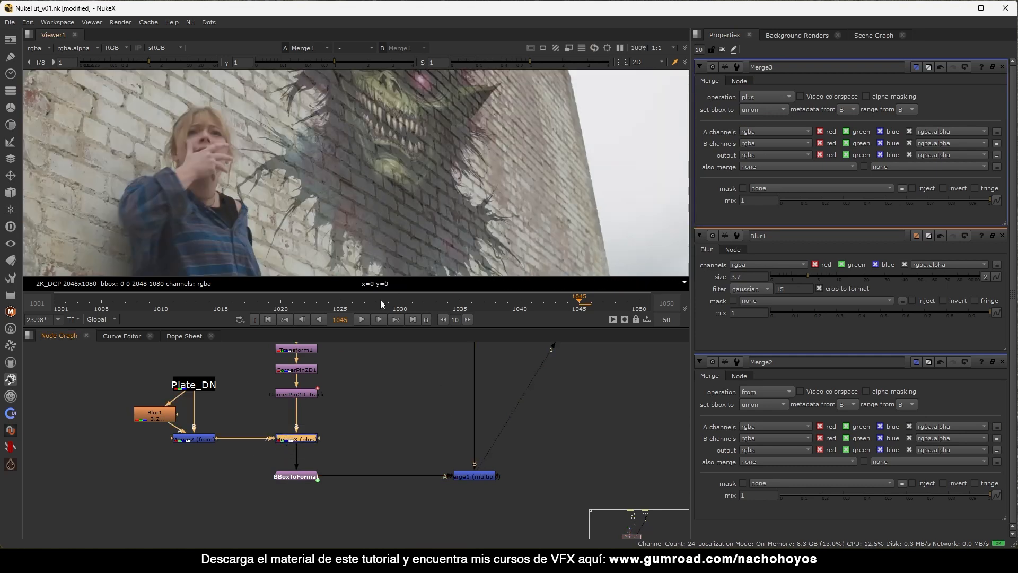
Fit the plate and toggle Merge3 off and on to compare the brick texture.
{"action": "scroll", "coordinate": [419, 191], "scroll_direction": "up", "scroll_amount": 5}
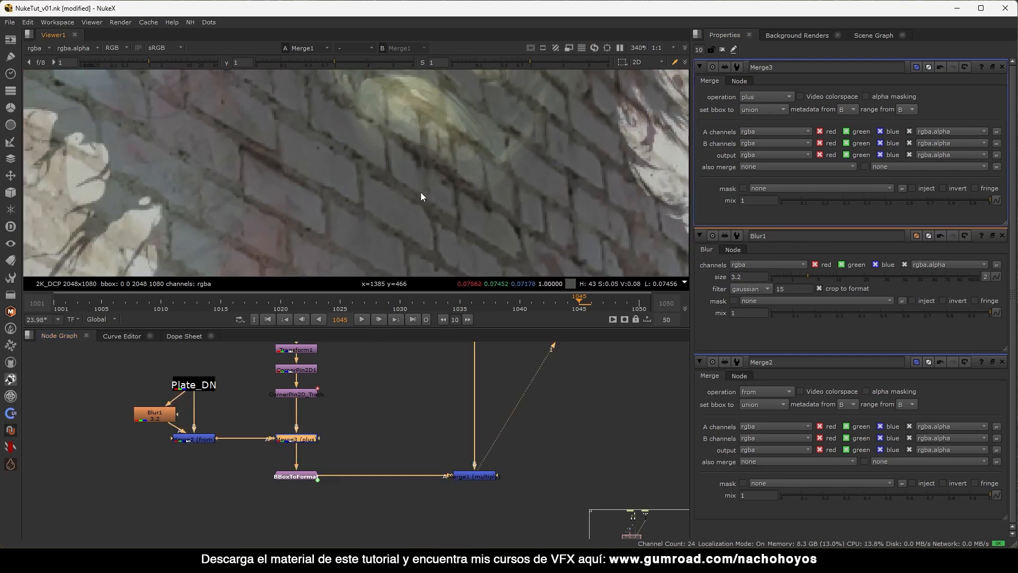
{"action": "scroll", "coordinate": [419, 194], "scroll_direction": "down", "scroll_amount": 6}
{"action": "scroll", "coordinate": [477, 122], "scroll_direction": "up", "scroll_amount": 5}
{"action": "scroll", "coordinate": [471, 130], "scroll_direction": "up", "scroll_amount": 2}
{"action": "key", "text": "f"}
{"action": "key", "text": "d"}
{"action": "key", "text": "d"}
{"action": "scroll", "coordinate": [376, 232], "scroll_direction": "up", "scroll_amount": 8}
{"action": "key", "text": "d"}
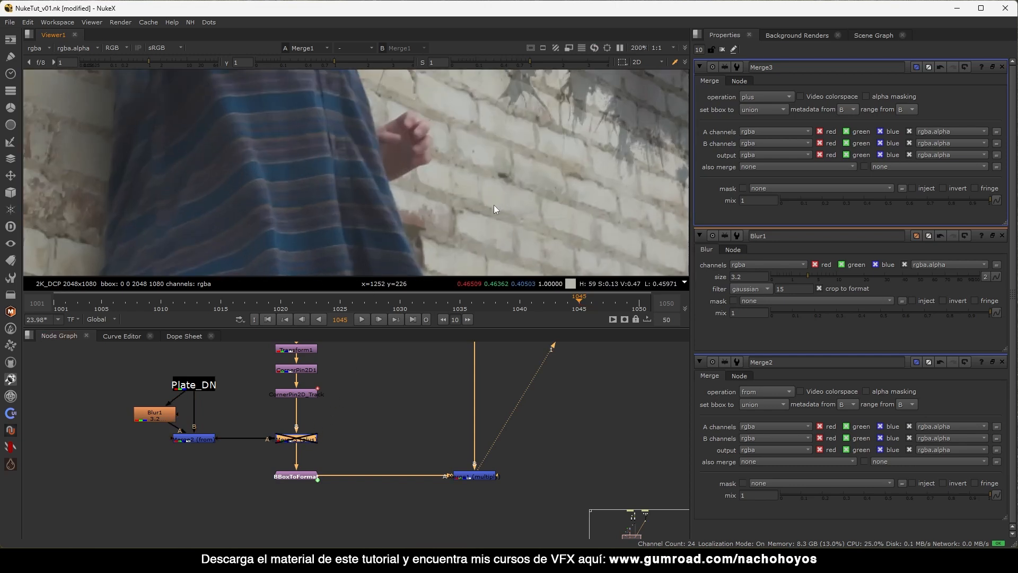
{"action": "key", "text": "d"}
{"action": "scroll", "coordinate": [498, 205], "scroll_direction": "up", "scroll_amount": 3}
{"action": "key", "text": "d"}
{"action": "key", "text": "d"}
{"action": "scroll", "coordinate": [460, 215], "scroll_direction": "up", "scroll_amount": 2}
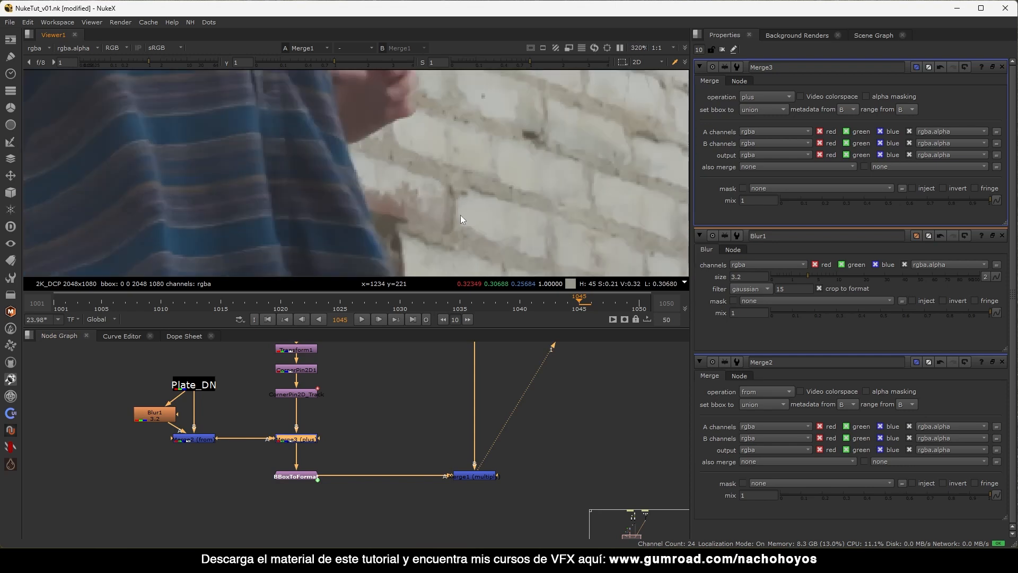
Inspect Merge2's high-pass brick texture and Merge3's textured creature over the plate.
{"action": "key", "text": "f"}
{"action": "left_click", "coordinate": [211, 431]}
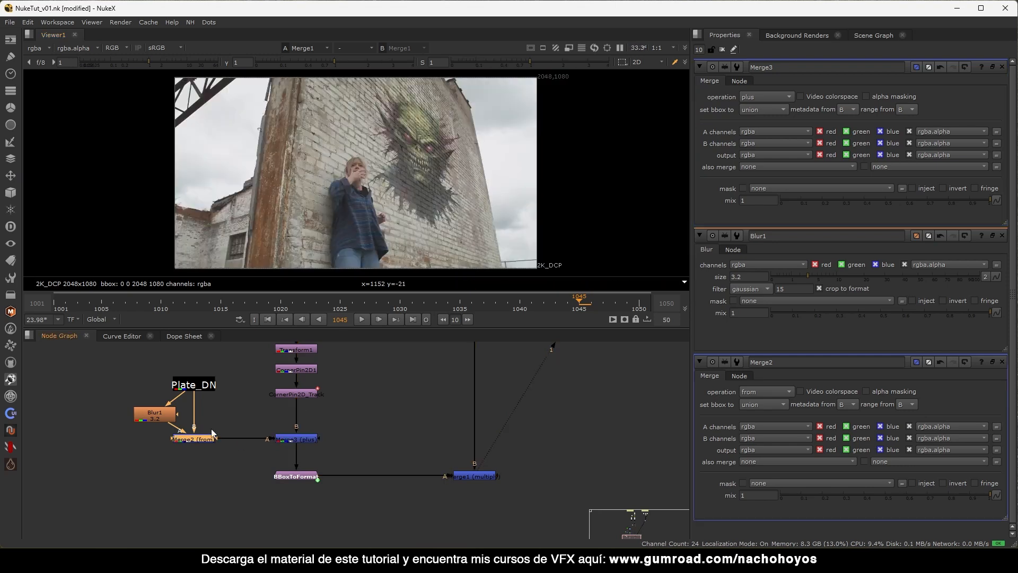
{"action": "key", "text": "1"}
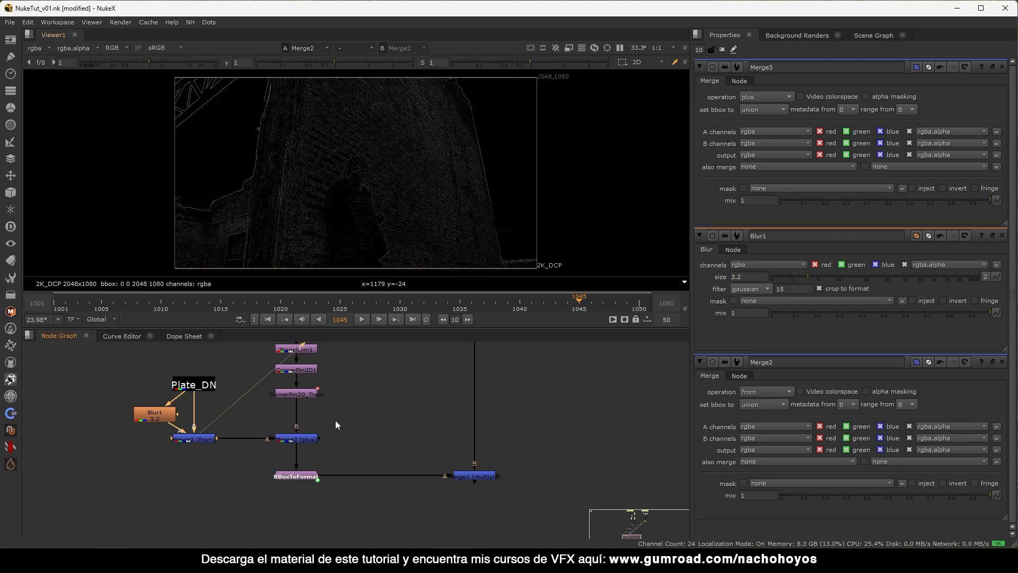
{"action": "left_click", "coordinate": [295, 439]}
{"action": "key", "text": "1"}
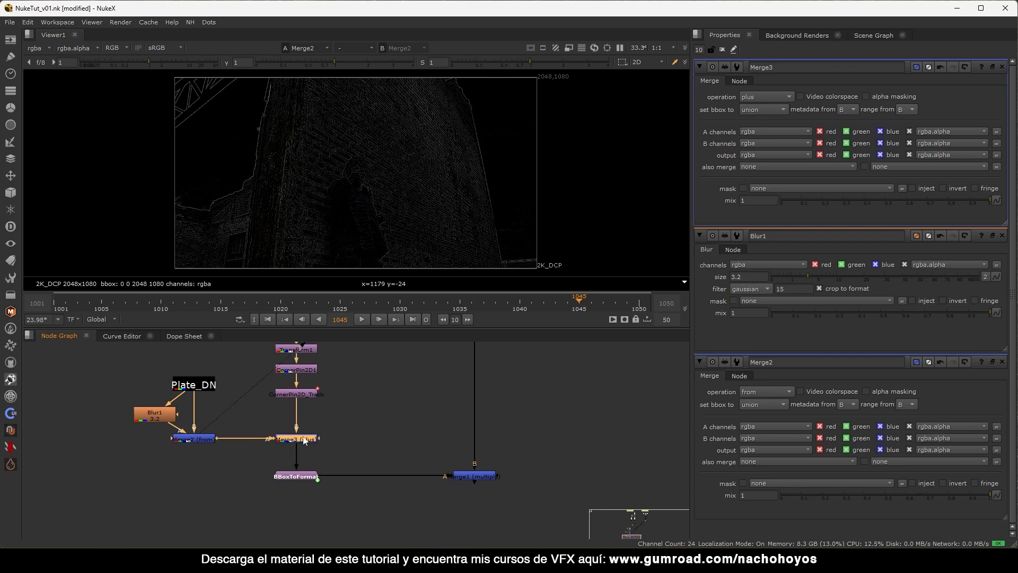
Move BBoxToFormat and Merge1 lower to make room beneath Merge3.
{"action": "left_click_drag", "start_coordinate": [351, 418], "coordinate": [256, 457]}
{"action": "left_click_drag", "start_coordinate": [524, 455], "coordinate": [201, 508]}
{"action": "left_click_drag", "start_coordinate": [295, 476], "coordinate": [295, 500]}
{"action": "middle_click_drag", "start_coordinate": [345, 430], "coordinate": [333, 466]}
{"action": "scroll", "coordinate": [323, 467], "scroll_direction": "down", "scroll_amount": 2}
Disable Premult1 and insert a Premult node after Merge3.
{"action": "left_click", "coordinate": [313, 354]}
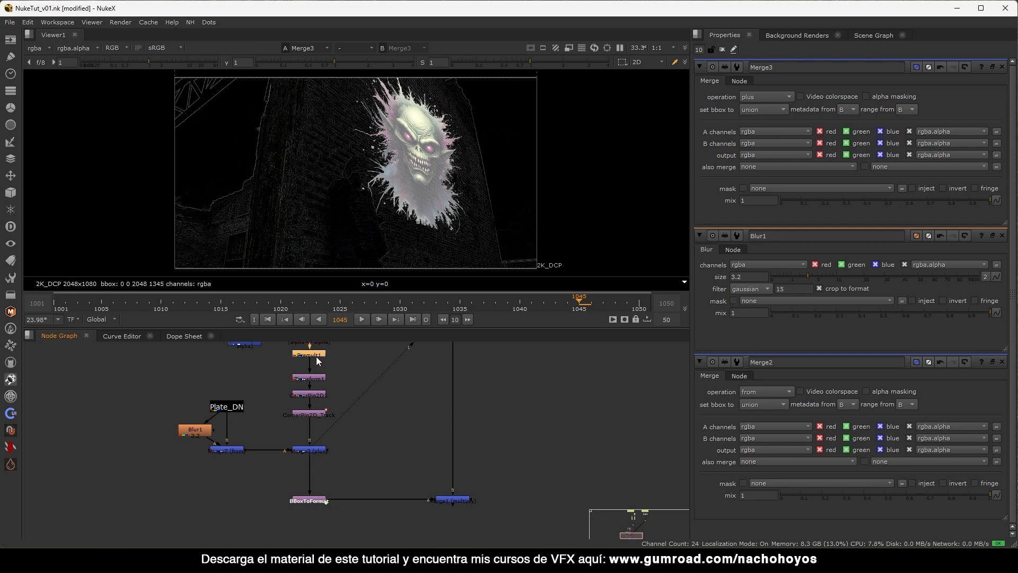
{"action": "key", "text": "d"}
{"action": "left_click", "coordinate": [317, 450]}
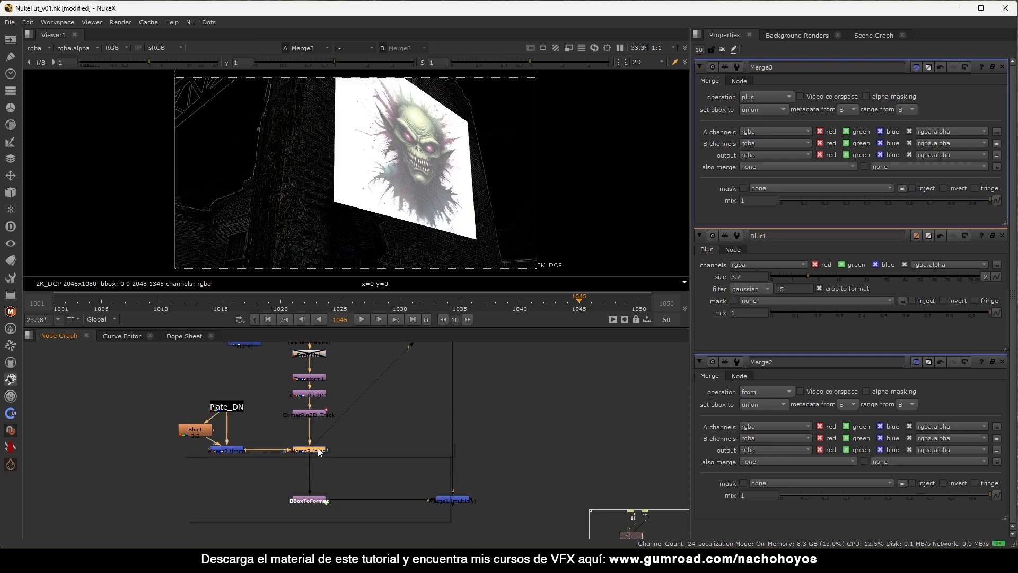
{"action": "key", "text": "Tab"}
{"action": "type", "text": "prem"}
{"action": "key", "text": "Return"}
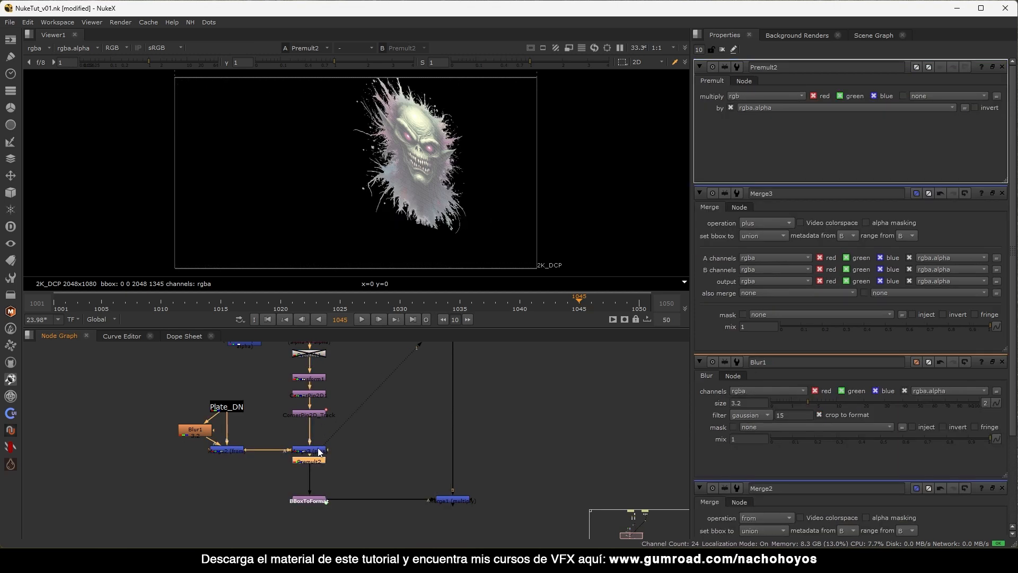
Move Premult2 further below Merge3 while viewing Merge3's output.
{"action": "scroll", "coordinate": [463, 186], "scroll_direction": "up", "scroll_amount": 3}
{"action": "scroll", "coordinate": [380, 250], "scroll_direction": "up", "scroll_amount": 2}
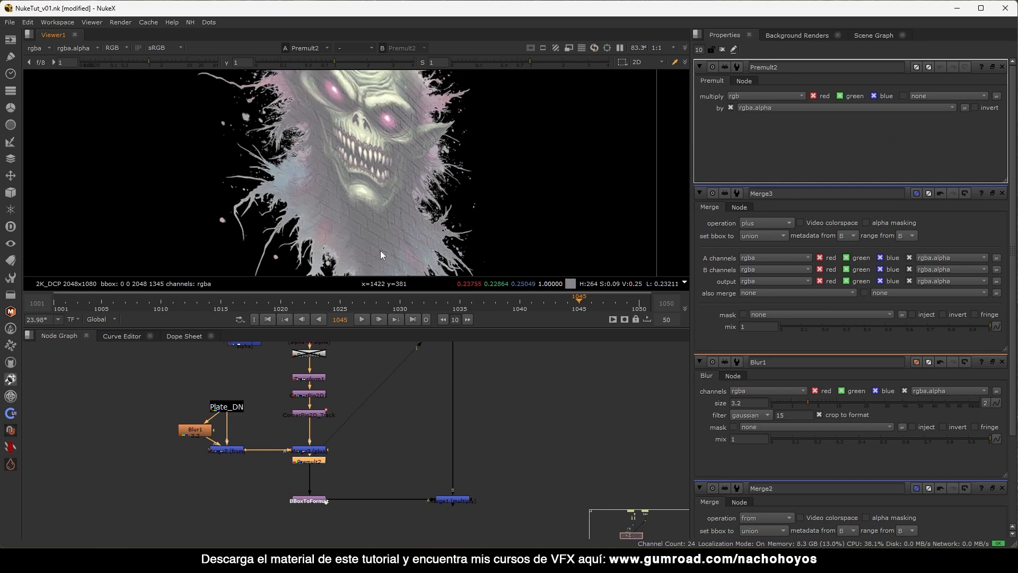
{"action": "middle_click_drag", "start_coordinate": [336, 405], "coordinate": [324, 417]}
{"action": "left_click", "coordinate": [297, 460]}
{"action": "key", "text": "1"}
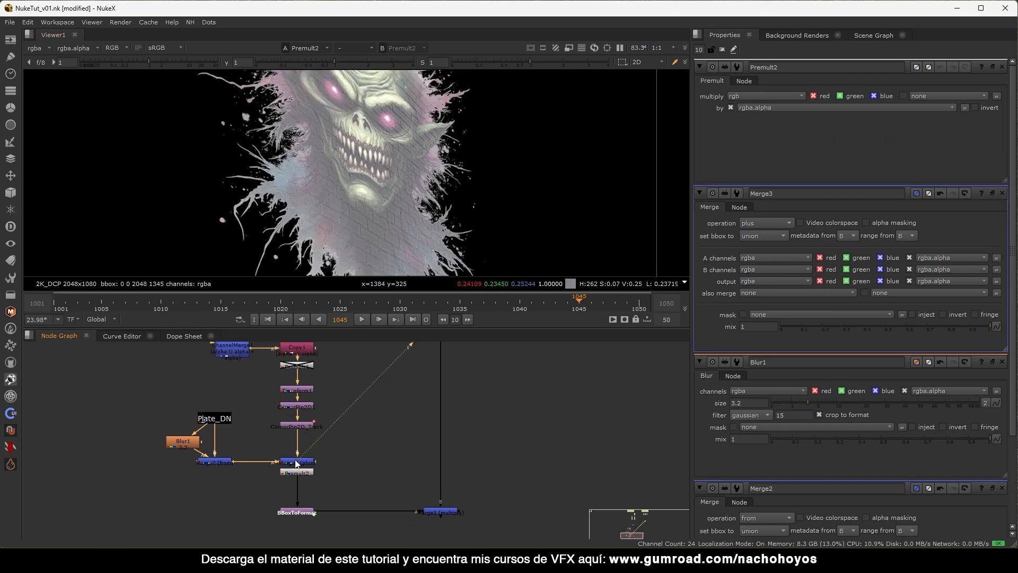
{"action": "scroll", "coordinate": [375, 214], "scroll_direction": "down", "scroll_amount": 3}
{"action": "left_click_drag", "start_coordinate": [301, 471], "coordinate": [301, 487]}
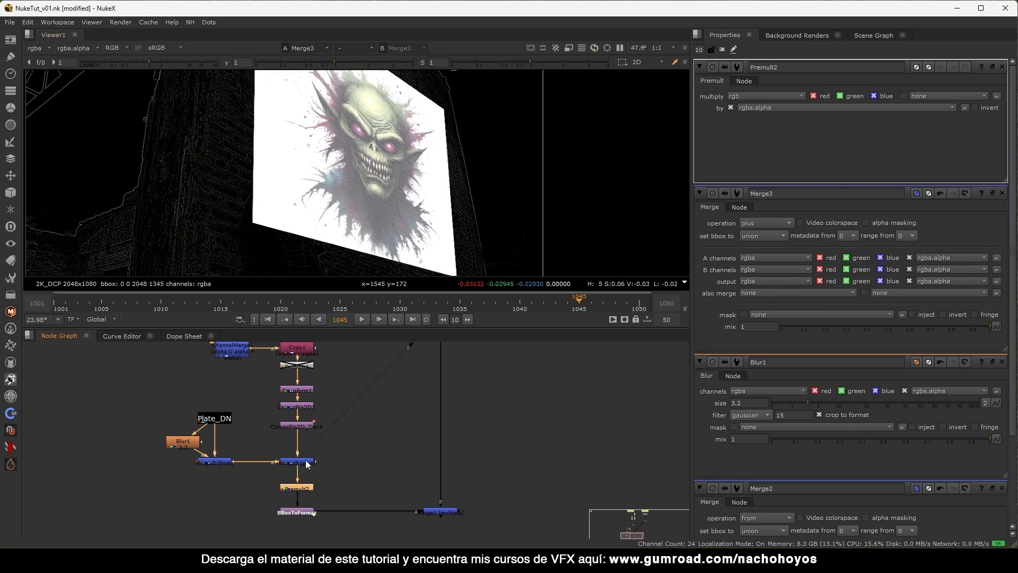
Check Premult2's alpha, return to colour, and select the final Merge1 composite.
{"action": "key", "text": "a"}
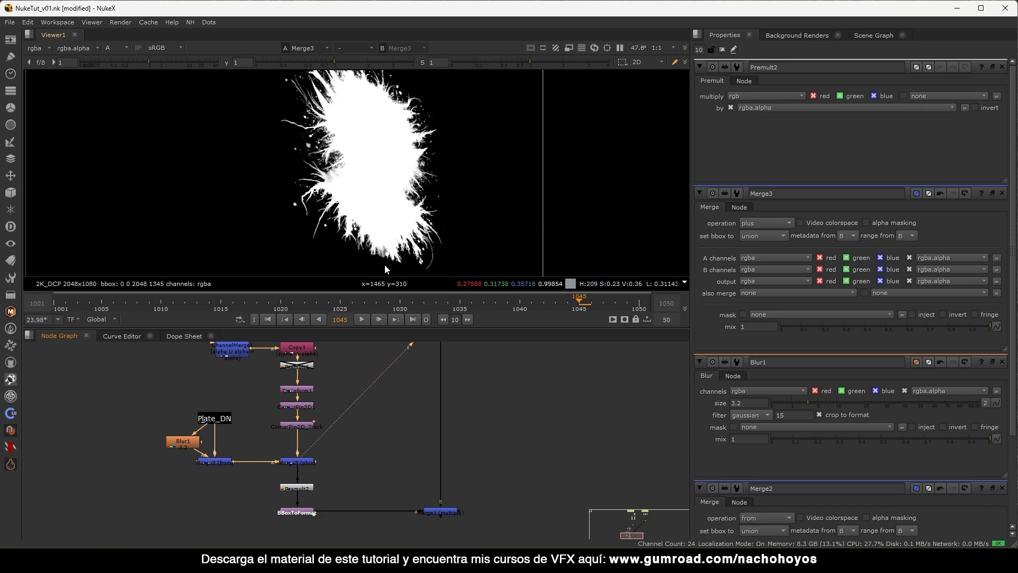
{"action": "left_click", "coordinate": [295, 487]}
{"action": "key", "text": "1"}
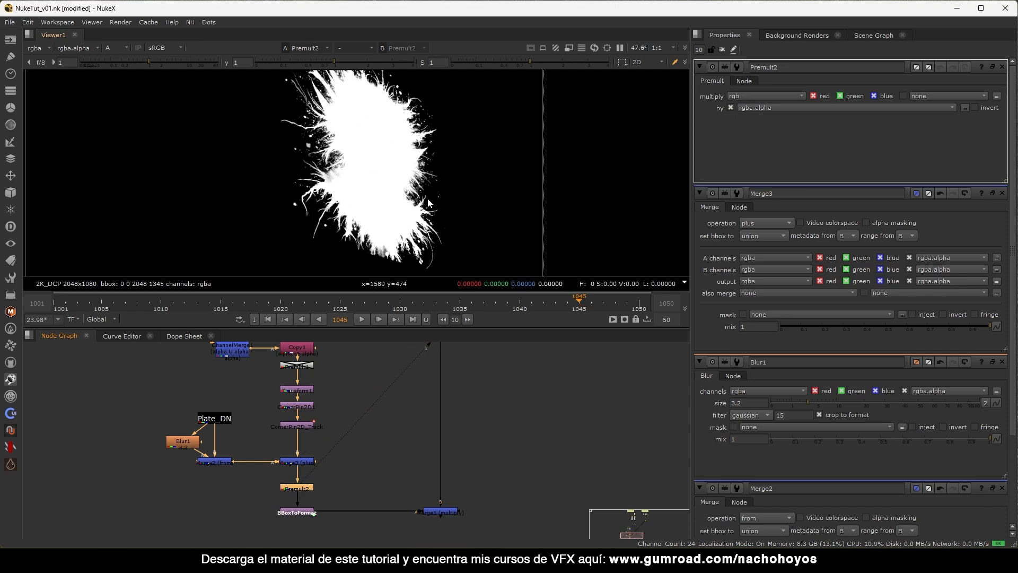
{"action": "key", "text": "a"}
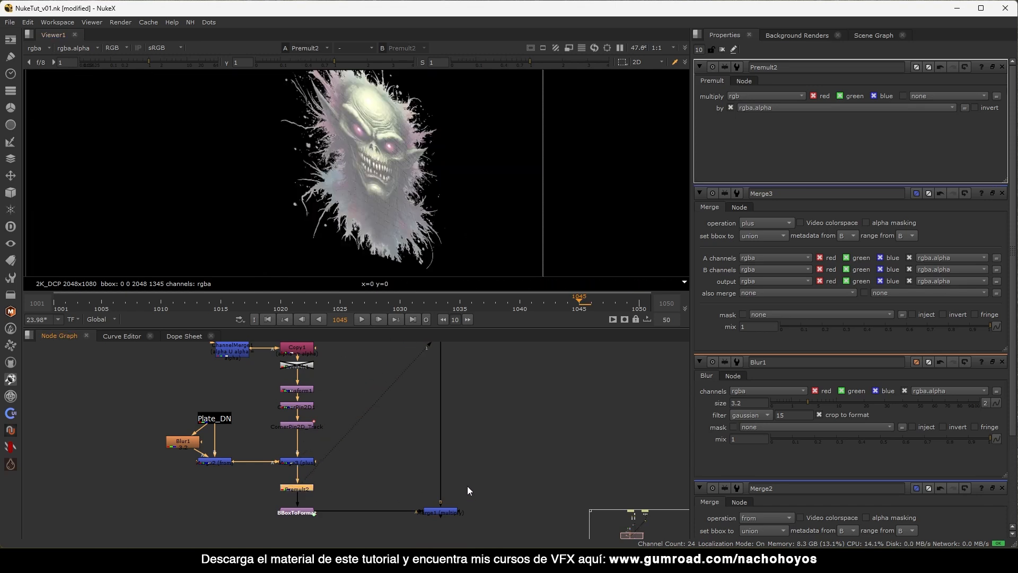
{"action": "left_click", "coordinate": [439, 510]}
Toggle Merge3 off and on to compare the brick texture on the wall composite.
{"action": "key", "text": "1"}
{"action": "left_click", "coordinate": [296, 456]}
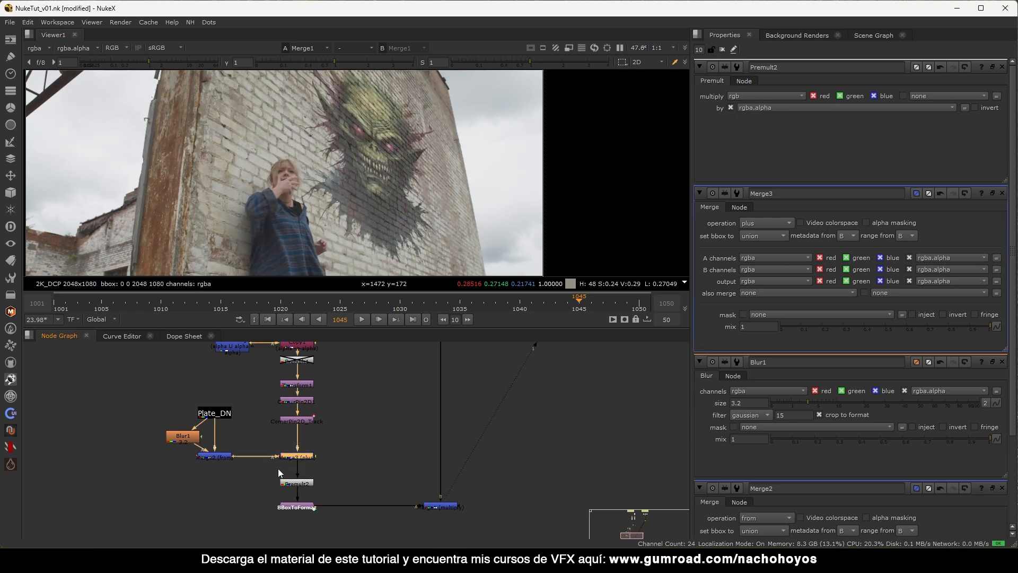
{"action": "scroll", "coordinate": [452, 166], "scroll_direction": "up", "scroll_amount": 6}
{"action": "key", "text": "d"}
{"action": "key", "text": "d"}
{"action": "key", "text": "d"}
{"action": "key", "text": "d"}
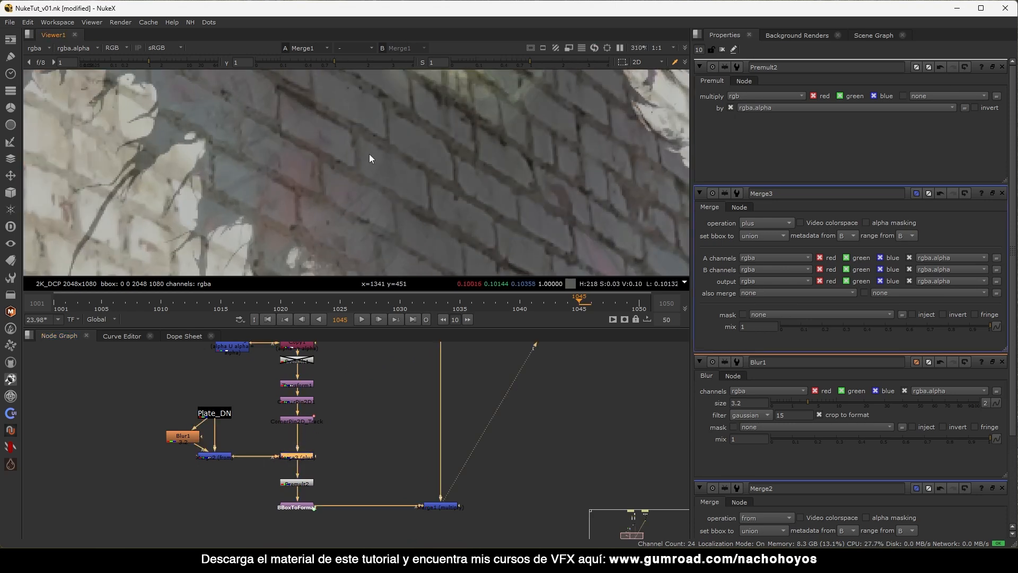
{"action": "key", "text": "f"}
{"action": "scroll", "coordinate": [427, 129], "scroll_direction": "up", "scroll_amount": 4}
{"action": "key", "text": "d"}
{"action": "key", "text": "d"}
{"action": "scroll", "coordinate": [583, 138], "scroll_direction": "down", "scroll_amount": 4}
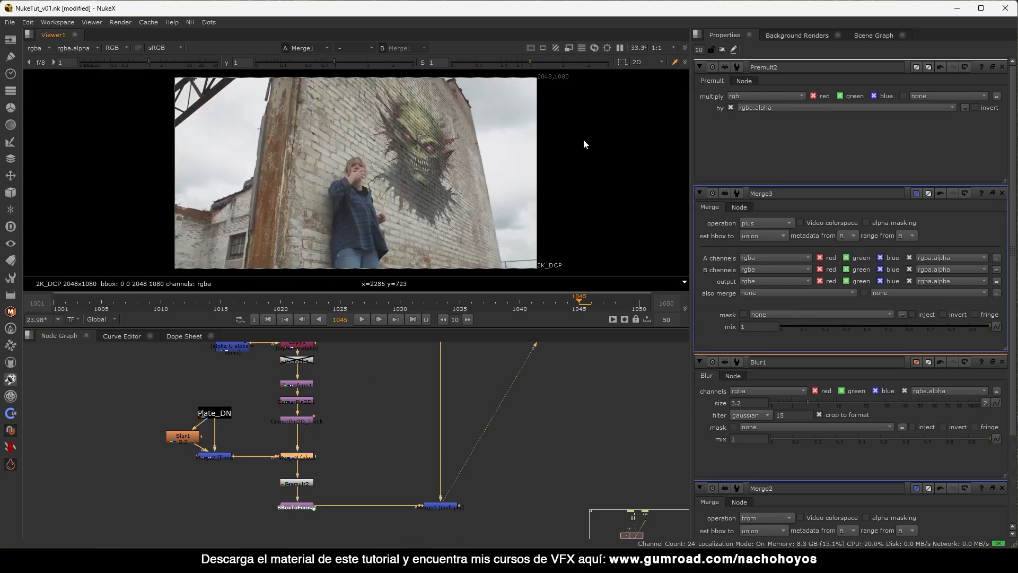
Clear the properties bin and play back the composite.
{"action": "left_click", "coordinate": [722, 49]}
{"action": "scroll", "coordinate": [487, 121], "scroll_direction": "up", "scroll_amount": 5}
{"action": "scroll", "coordinate": [466, 143], "scroll_direction": "down", "scroll_amount": 5}
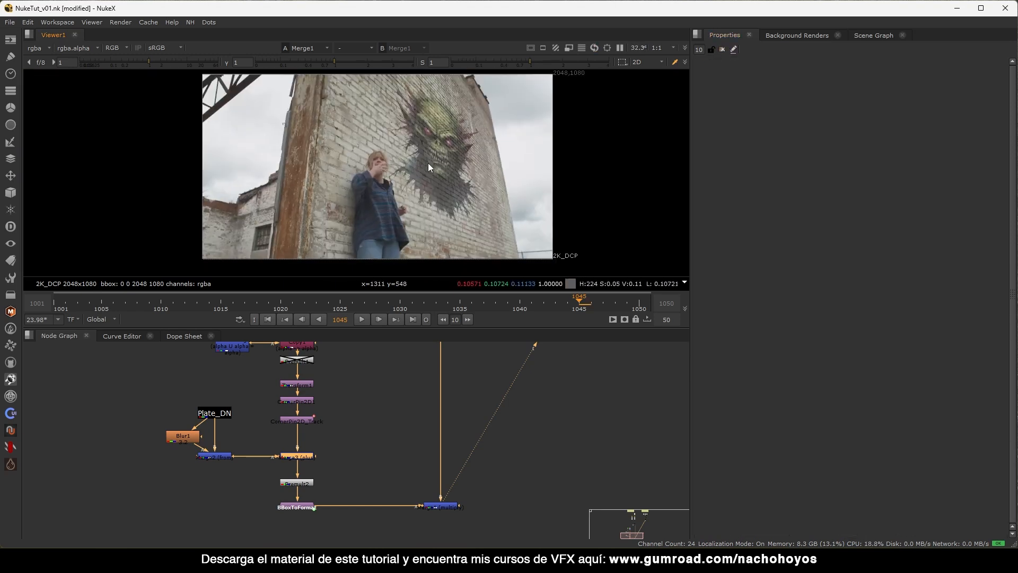
{"action": "key", "text": "l"}
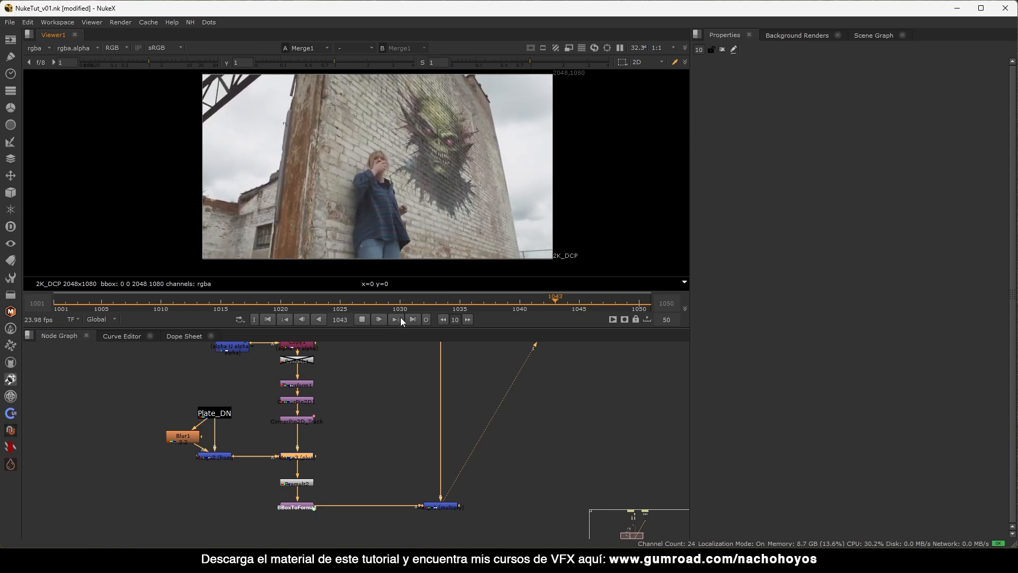
{"action": "left_click", "coordinate": [363, 318]}
Scrub between frames 1035 and 1043, then back to frame 1030.
{"action": "left_click", "coordinate": [464, 302]}
{"action": "left_click_drag", "start_coordinate": [463, 302], "coordinate": [555, 302]}
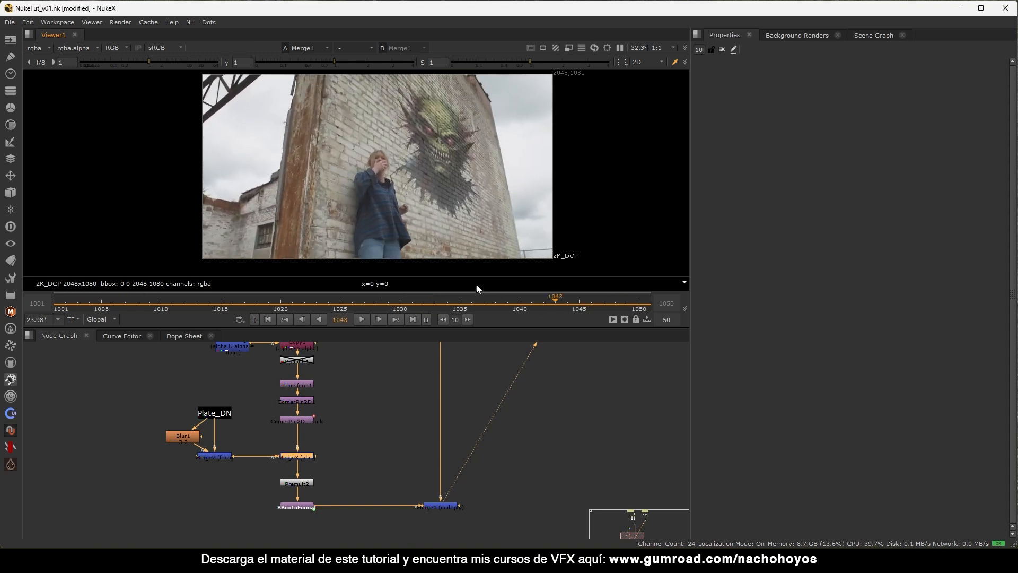
{"action": "scroll", "coordinate": [341, 422], "scroll_direction": "down", "scroll_amount": 4}
{"action": "left_click_drag", "start_coordinate": [293, 463], "coordinate": [393, 530]}
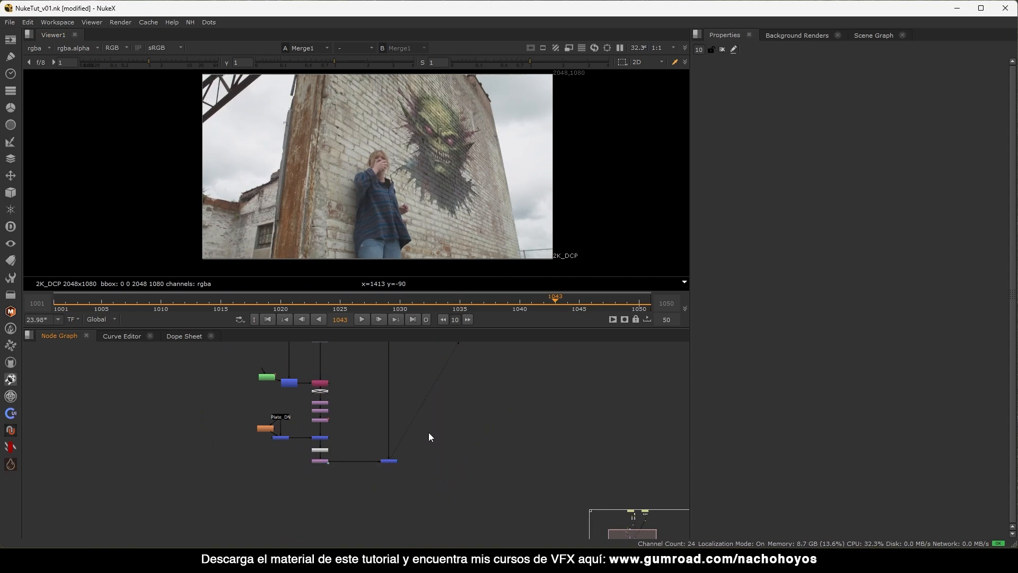
{"action": "left_click_drag", "start_coordinate": [568, 302], "coordinate": [400, 302]}
Pan and zoom the viewer to inspect the mural, scrubbing forward to frame 1042.
{"action": "middle_click_drag", "start_coordinate": [439, 173], "coordinate": [344, 236]}
{"action": "scroll", "coordinate": [371, 217], "scroll_direction": "up", "scroll_amount": 4}
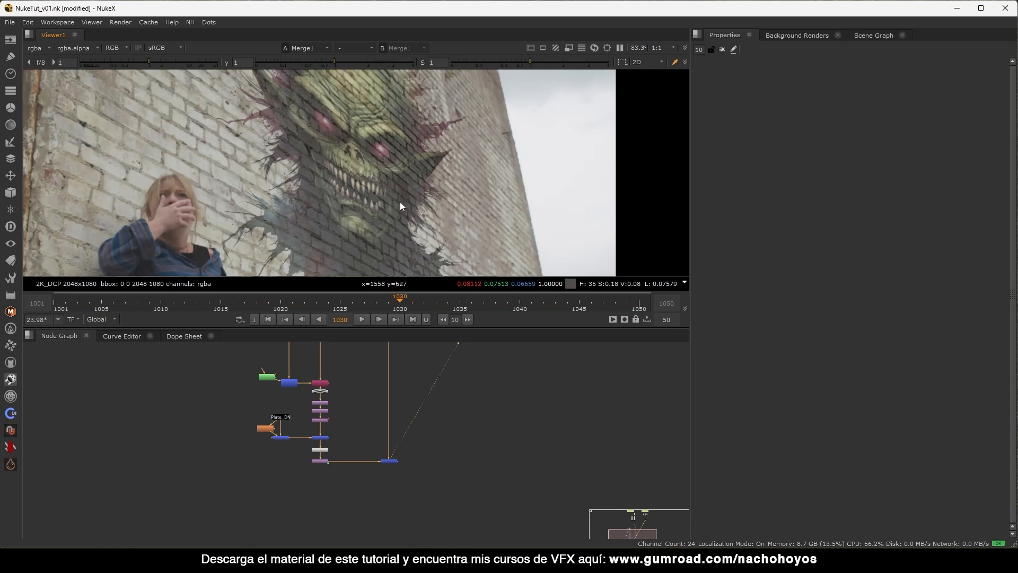
{"action": "scroll", "coordinate": [402, 192], "scroll_direction": "down", "scroll_amount": 1}
{"action": "scroll", "coordinate": [414, 191], "scroll_direction": "up", "scroll_amount": 1}
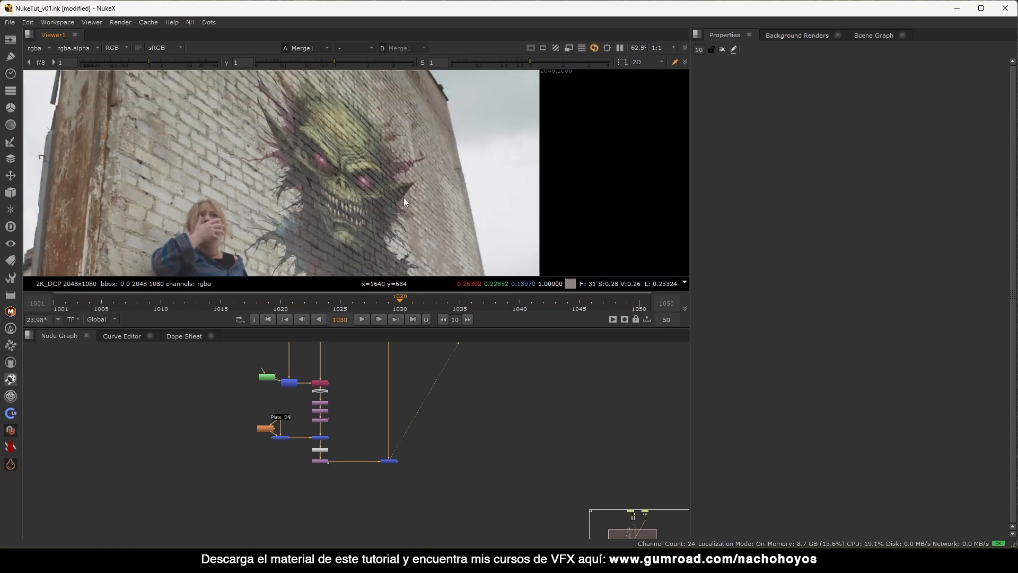
{"action": "scroll", "coordinate": [398, 149], "scroll_direction": "up", "scroll_amount": 1}
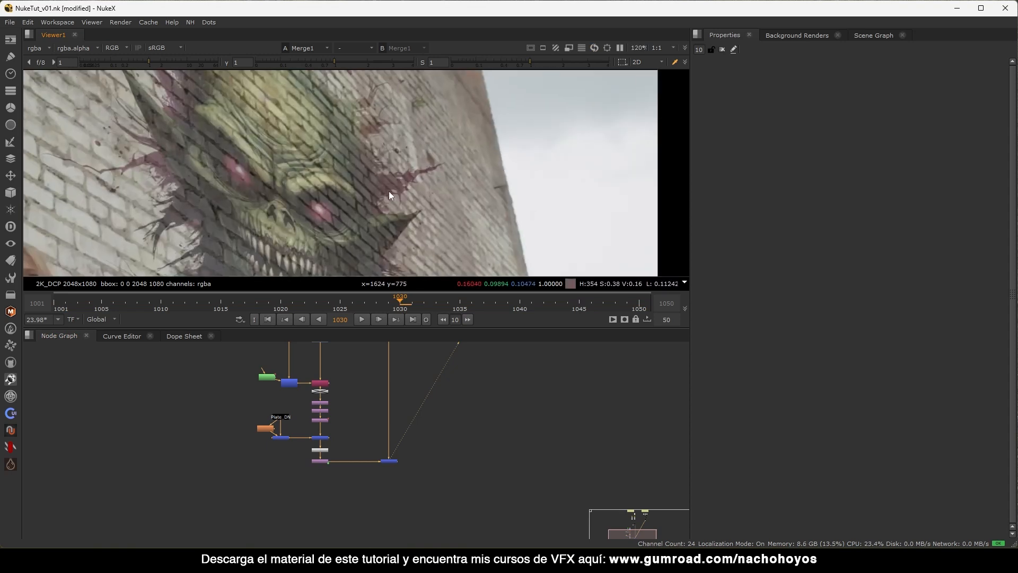
{"action": "scroll", "coordinate": [432, 166], "scroll_direction": "down", "scroll_amount": 2}
{"action": "left_click_drag", "start_coordinate": [480, 107], "coordinate": [381, 202]}
{"action": "left_click_drag", "start_coordinate": [512, 306], "coordinate": [539, 299]}
{"action": "scroll", "coordinate": [416, 183], "scroll_direction": "up", "scroll_amount": 4}
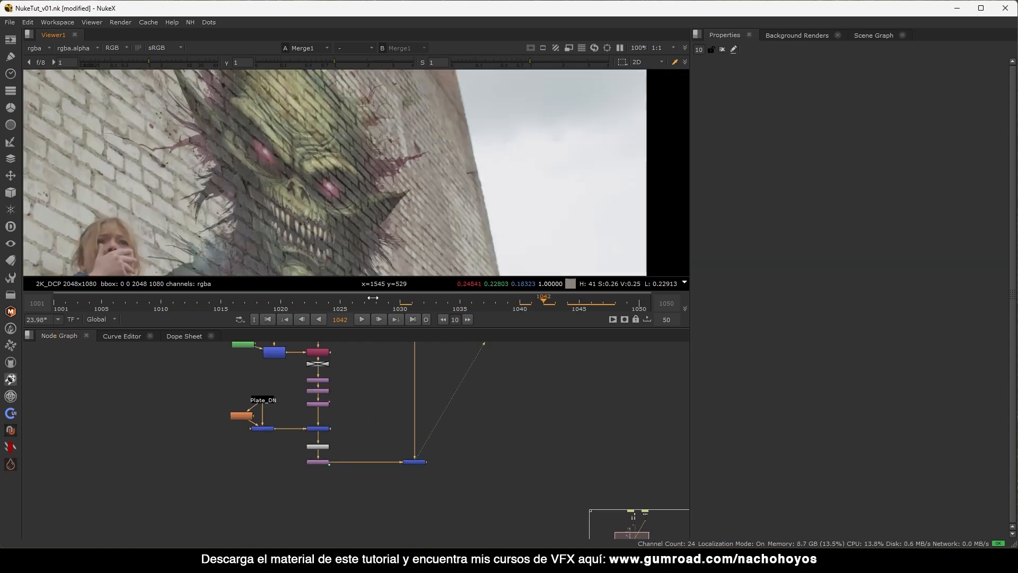
{"action": "scroll", "coordinate": [347, 428], "scroll_direction": "up", "scroll_amount": 5}
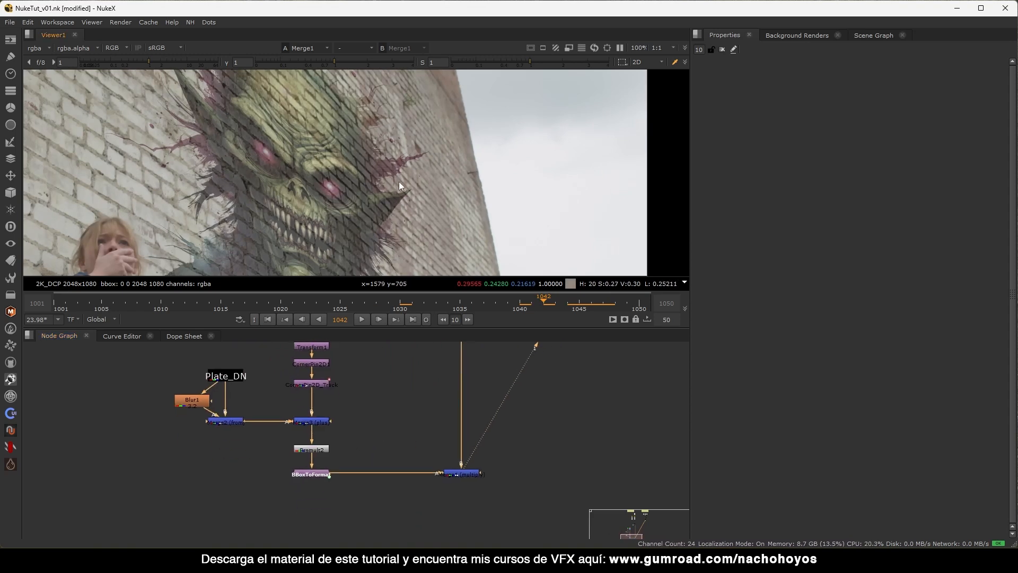
{"action": "scroll", "coordinate": [398, 181], "scroll_direction": "down", "scroll_amount": 3}
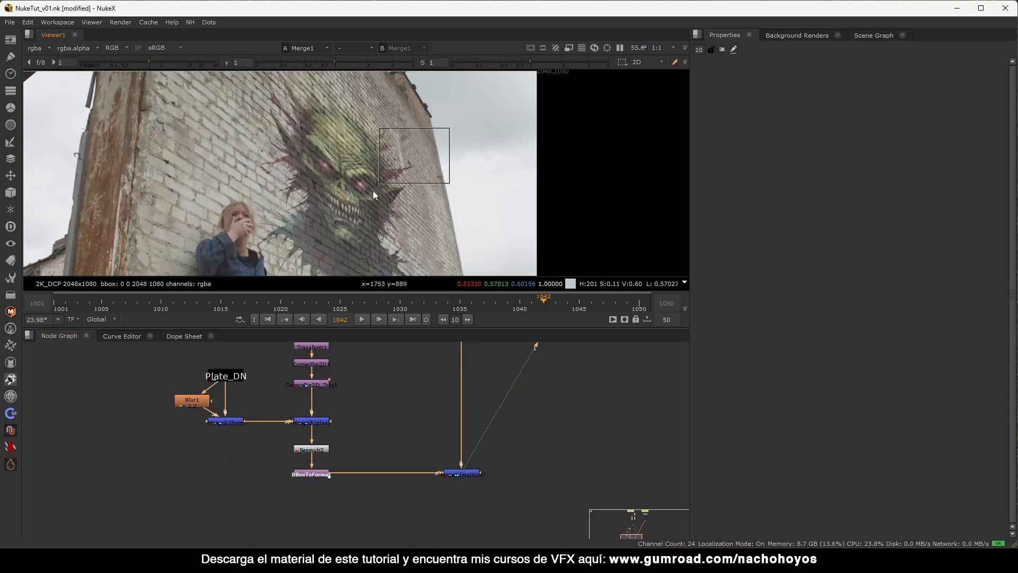
{"action": "scroll", "coordinate": [297, 250], "scroll_direction": "up", "scroll_amount": 4}
Drag the selected BBoxToFormat and Merge1 nodes further down the graph.
{"action": "left_click", "coordinate": [458, 476]}
{"action": "left_click_drag", "start_coordinate": [491, 457], "coordinate": [232, 514]}
{"action": "left_click_drag", "start_coordinate": [320, 475], "coordinate": [316, 514]}
Add a Defocus node under Premult2 and set its defocus to 0.9.
{"action": "key", "text": "Tab"}
{"action": "type", "text": "def"}
{"action": "left_click", "coordinate": [223, 466]}
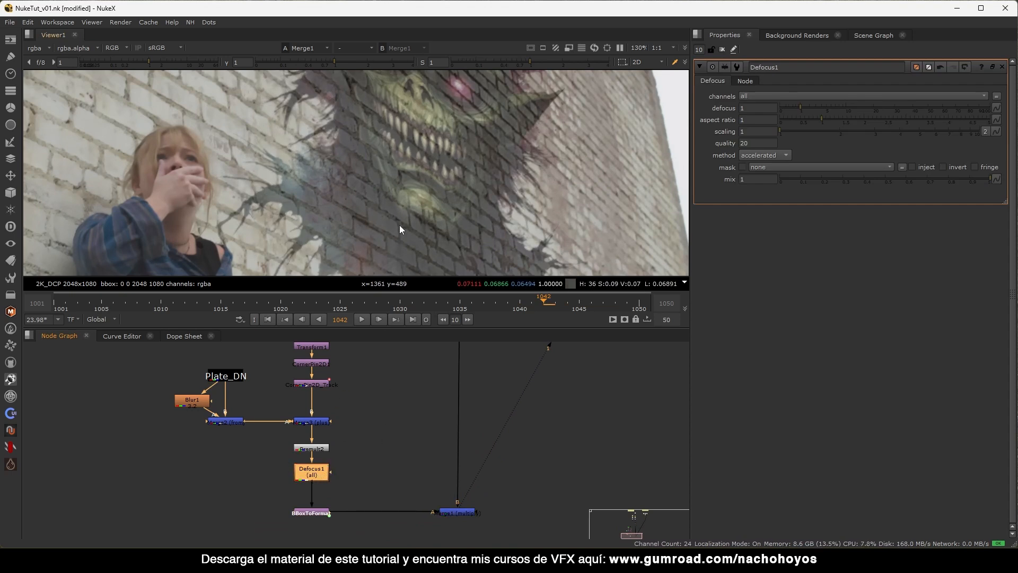
{"action": "scroll", "coordinate": [400, 225], "scroll_direction": "down", "scroll_amount": 3}
{"action": "scroll", "coordinate": [345, 235], "scroll_direction": "up", "scroll_amount": 3}
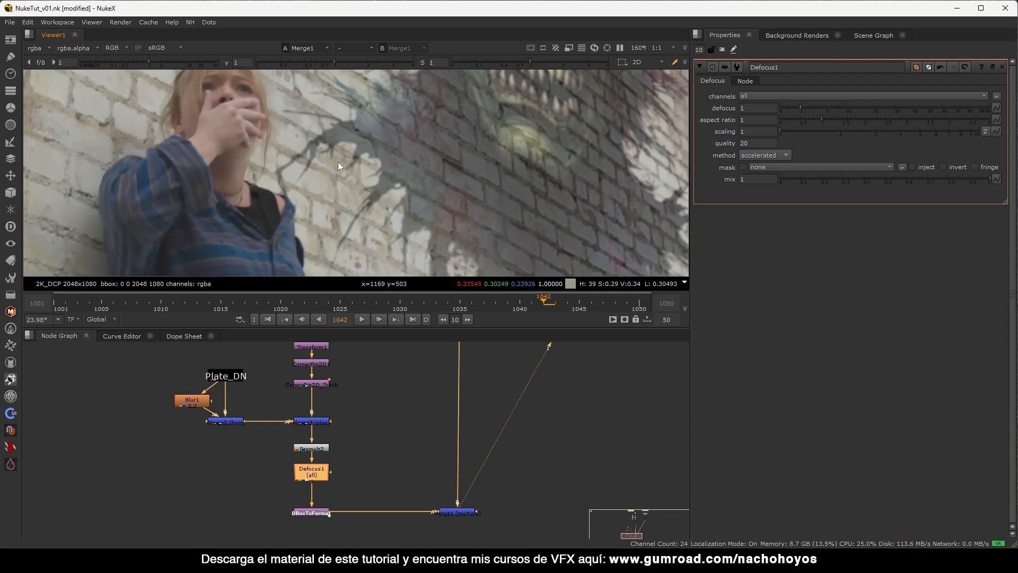
{"action": "double_click", "coordinate": [768, 108]}
{"action": "type", "text": ".9"}
{"action": "key", "text": "Return"}
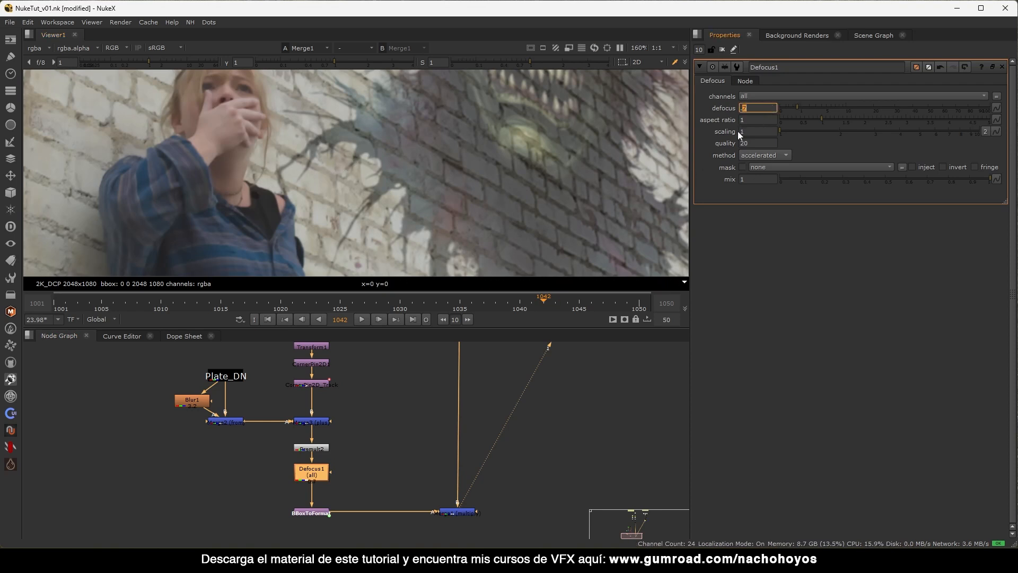
Compare Defocus1 off and on, lower its defocus amount slightly, and close its panel.
{"action": "key", "text": "d"}
{"action": "key", "text": "d"}
{"action": "scroll", "coordinate": [414, 201], "scroll_direction": "down", "scroll_amount": 4}
{"action": "scroll", "coordinate": [448, 124], "scroll_direction": "up", "scroll_amount": 4}
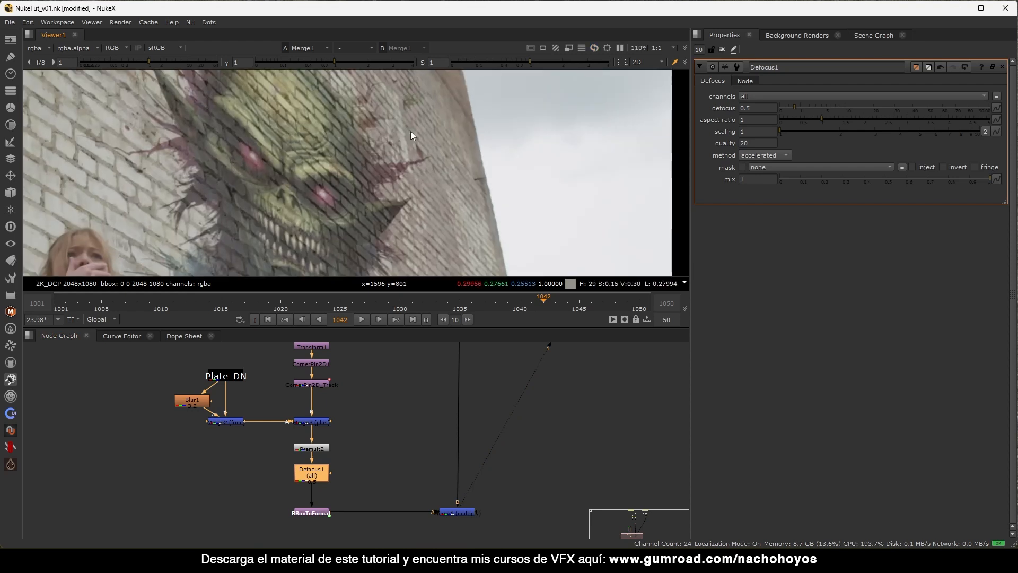
{"action": "scroll", "coordinate": [419, 185], "scroll_direction": "up", "scroll_amount": 4}
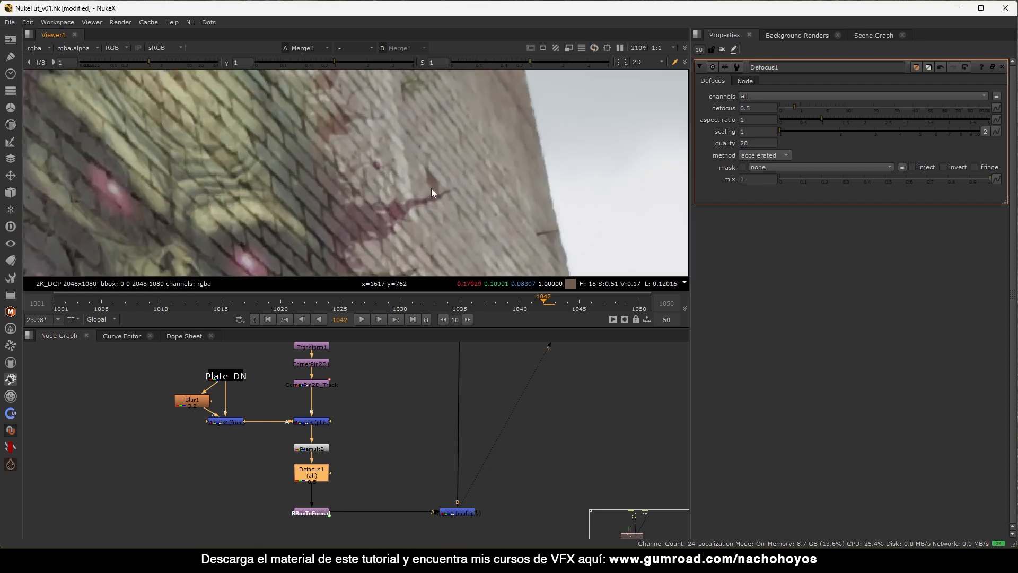
{"action": "left_click", "coordinate": [765, 109]}
{"action": "key", "text": "Down"}
{"action": "left_click", "coordinate": [722, 49]}
Move BBoxToFormat and Merge1 further down beneath Defocus1.
{"action": "scroll", "coordinate": [449, 162], "scroll_direction": "down", "scroll_amount": 4}
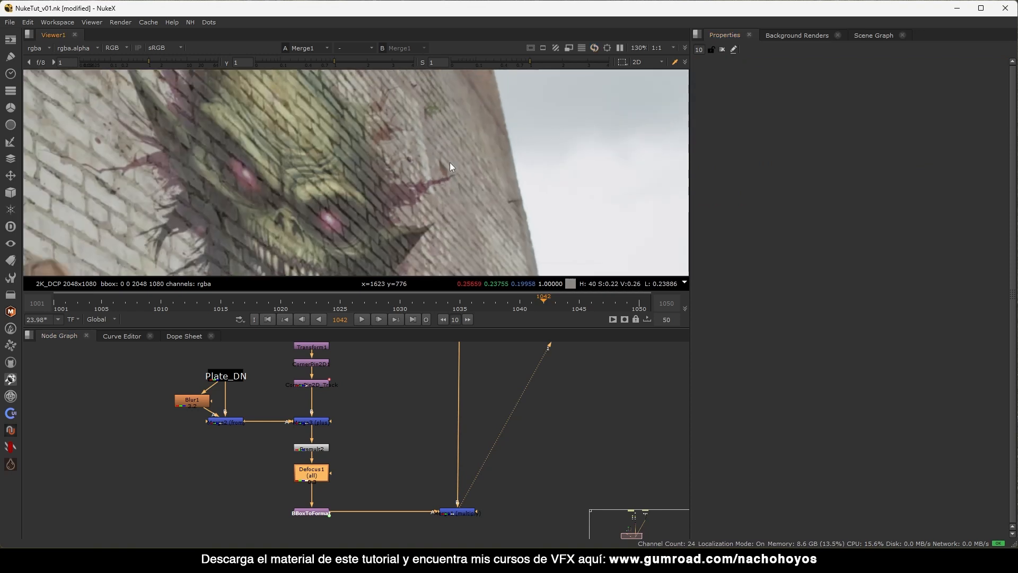
{"action": "left_click_drag", "start_coordinate": [570, 408], "coordinate": [249, 496]}
{"action": "left_click_drag", "start_coordinate": [311, 454], "coordinate": [313, 489]}
{"action": "left_click", "coordinate": [296, 412]}
Insert an iBlurU node below Defocus1 and view its output.
{"action": "key", "text": "Tab"}
{"action": "type", "text": "iblur"}
{"action": "key", "text": "Return"}
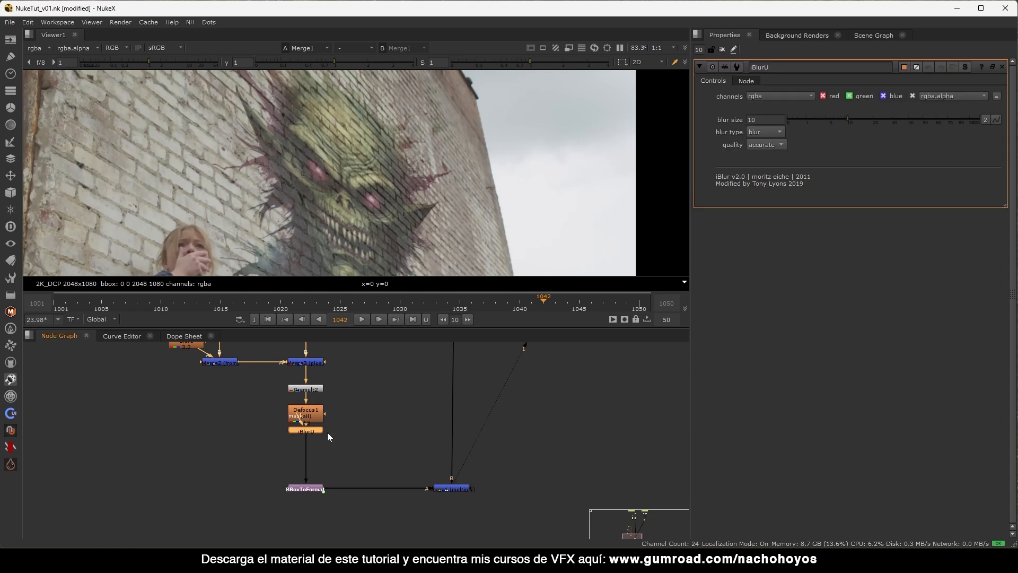
{"action": "key", "text": "1"}
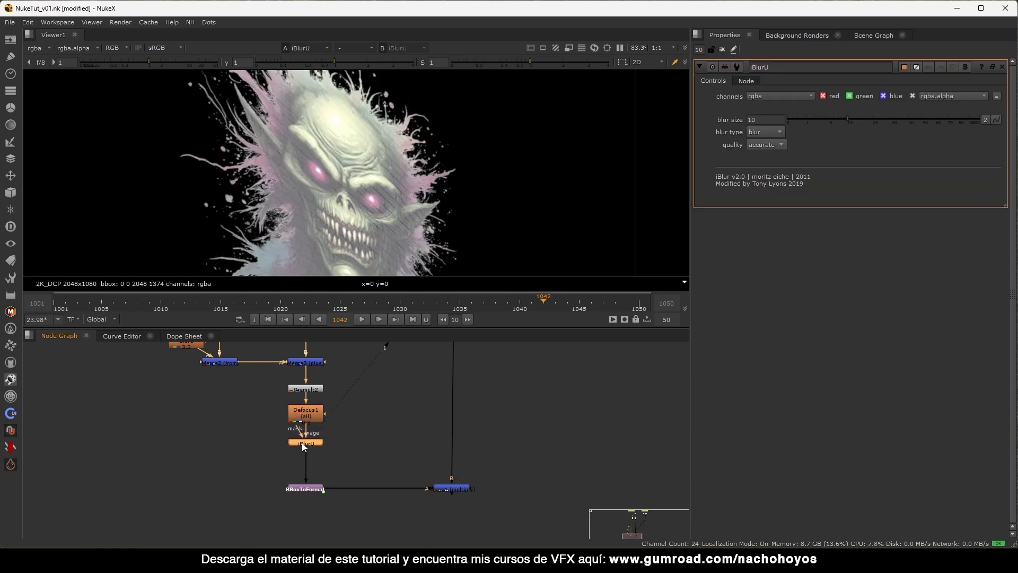
{"action": "left_click", "coordinate": [262, 427]}
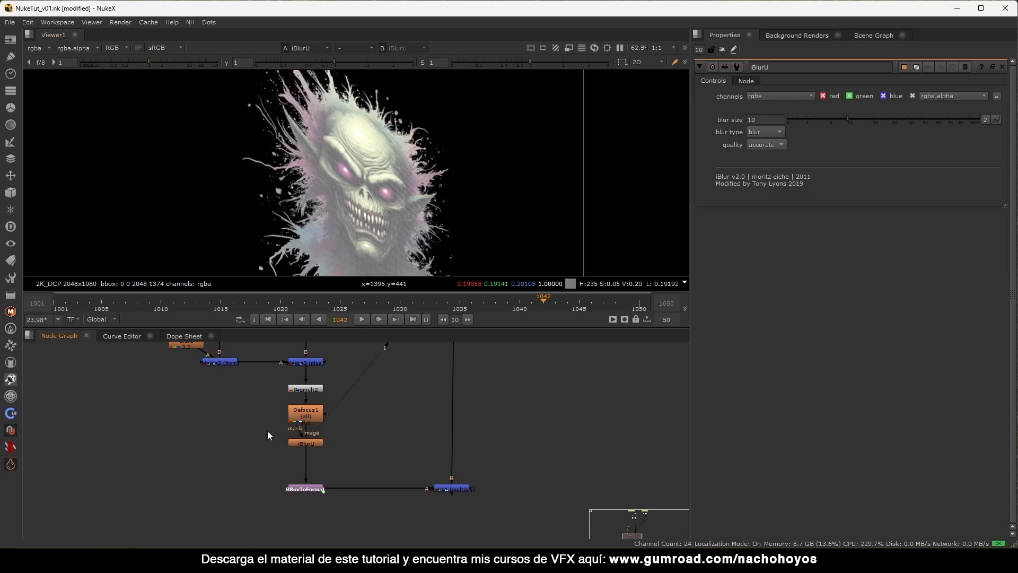
Add Roto2 on the iBlurU mask and draw a closed four-point shape around the monster's right side.
{"action": "key", "text": "o"}
{"action": "scroll", "coordinate": [375, 212], "scroll_direction": "down", "scroll_amount": 3}
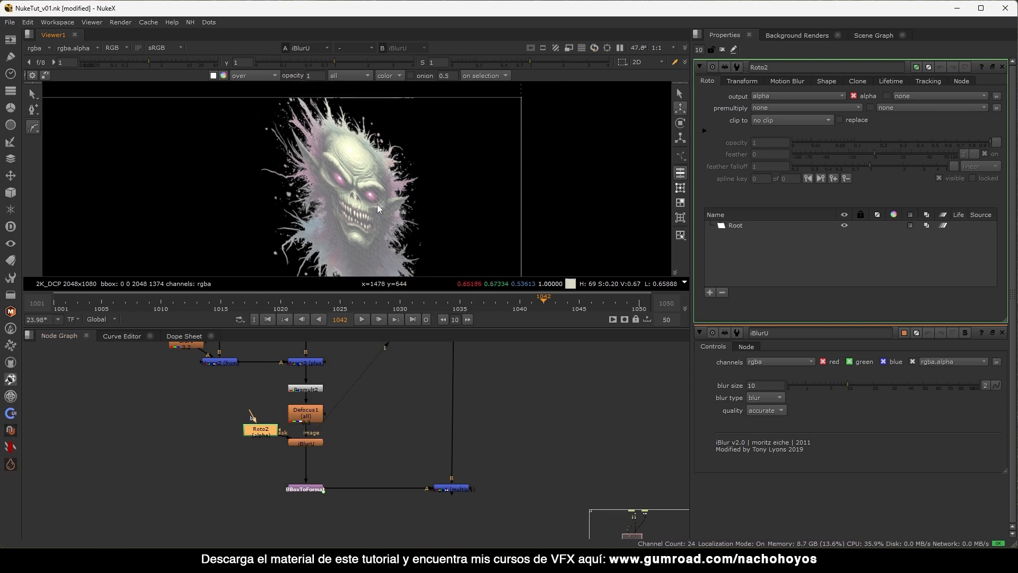
{"action": "left_click", "coordinate": [322, 115]}
{"action": "left_click", "coordinate": [417, 223]}
{"action": "left_click", "coordinate": [459, 153]}
{"action": "left_click", "coordinate": [390, 106]}
{"action": "left_click", "coordinate": [323, 115]}
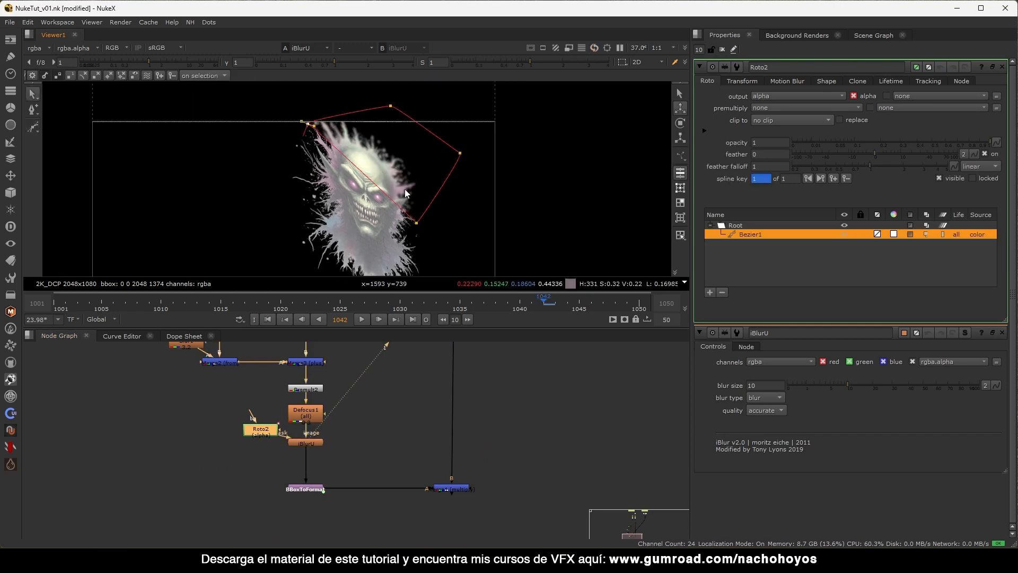
{"action": "scroll", "coordinate": [361, 173], "scroll_direction": "up", "scroll_amount": 6}
Soften the roto mask with a Blur node at size 96, toggling iBlurU to compare.
{"action": "left_click_drag", "start_coordinate": [258, 432], "coordinate": [231, 422]}
{"action": "key", "text": "b"}
{"action": "left_click_drag", "start_coordinate": [790, 106], "coordinate": [912, 106]}
{"action": "scroll", "coordinate": [400, 191], "scroll_direction": "down", "scroll_amount": 2}
{"action": "key", "text": "d"}
{"action": "key", "text": "d"}
{"action": "key", "text": "d"}
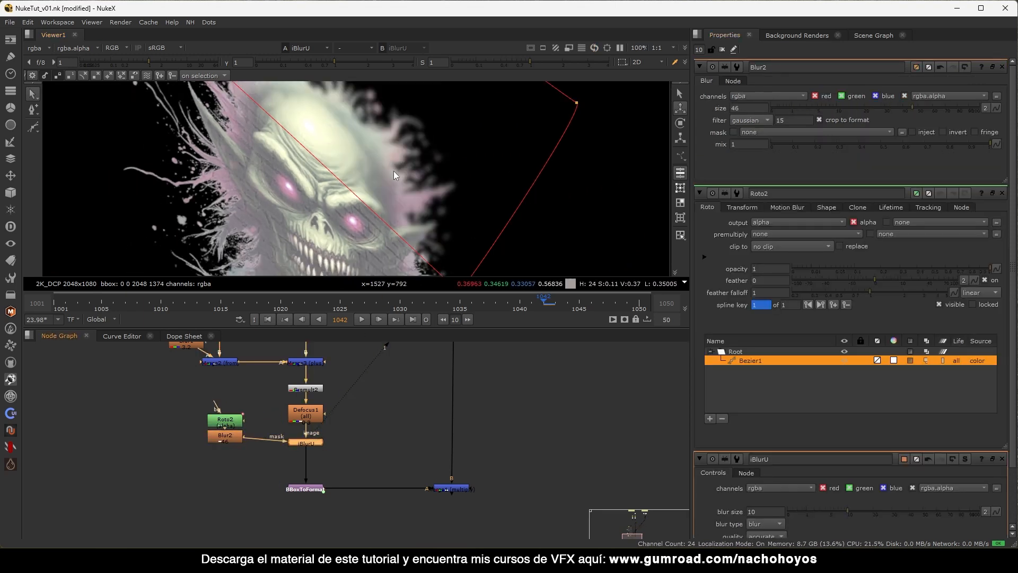
{"action": "left_click_drag", "start_coordinate": [926, 109], "coordinate": [975, 108]}
{"action": "middle_click_drag", "start_coordinate": [317, 210], "coordinate": [316, 196]}
{"action": "left_click", "coordinate": [335, 219]}
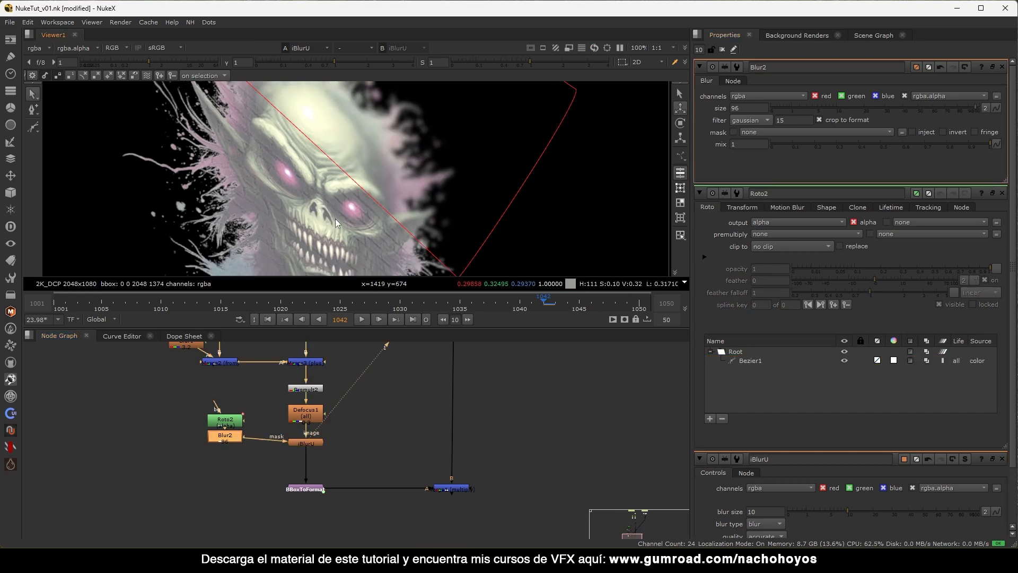
{"action": "left_click_drag", "start_coordinate": [306, 442], "coordinate": [307, 444]}
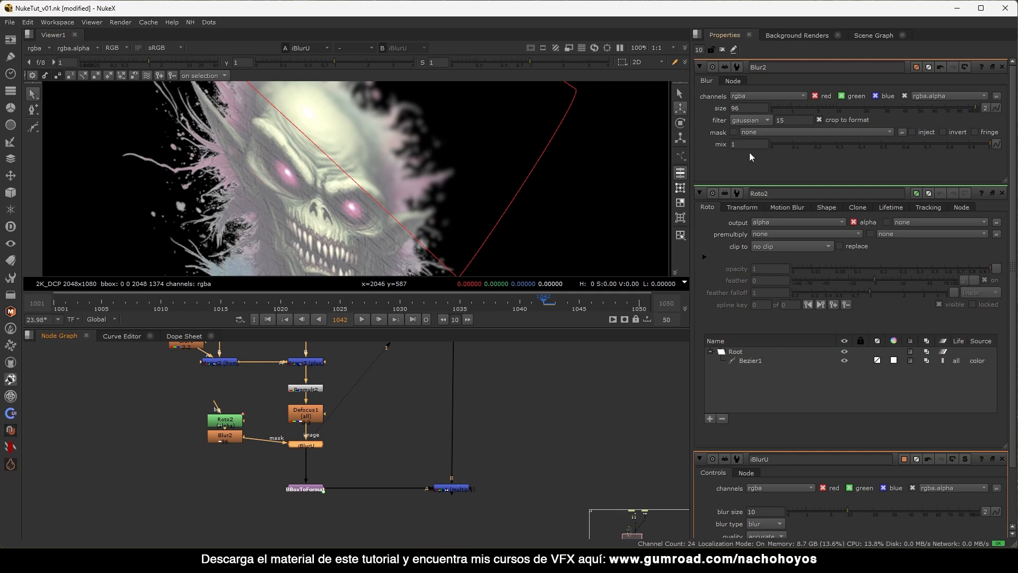
{"action": "double_click", "coordinate": [306, 445]}
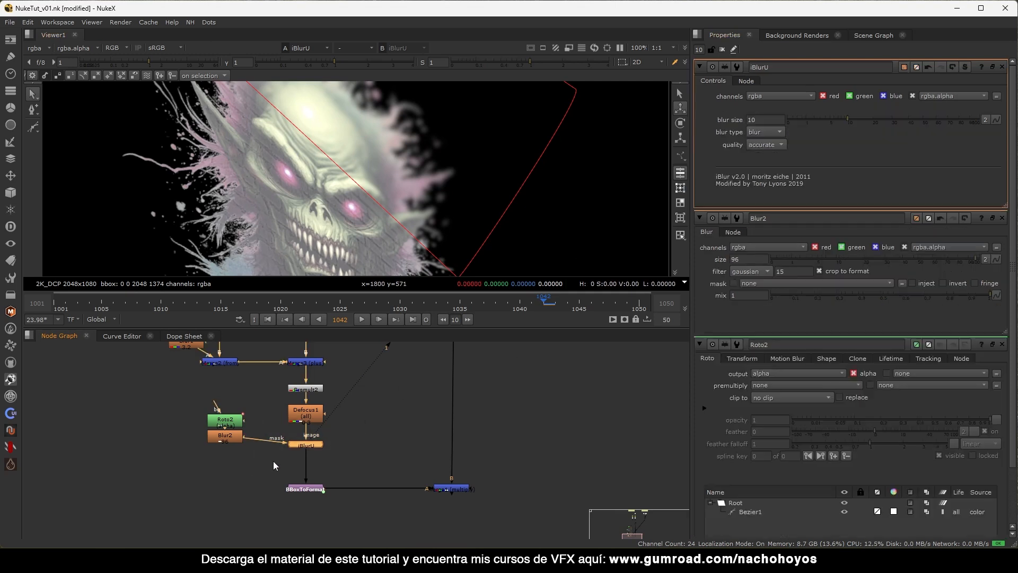
Switch iBlurU's blur type to defocus and view the full composite from Merge1.
{"action": "left_click", "coordinate": [993, 67]}
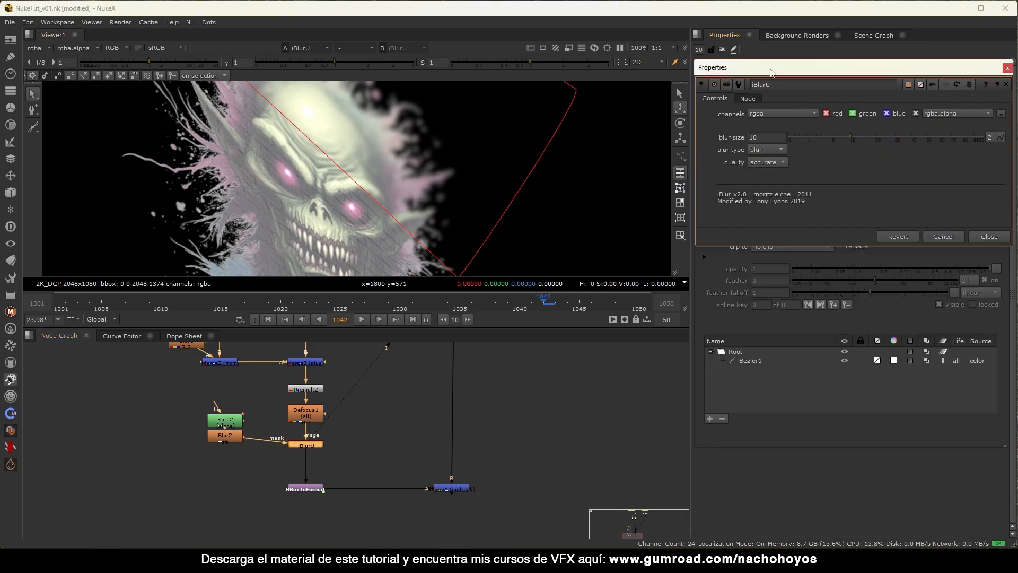
{"action": "left_click", "coordinate": [721, 51]}
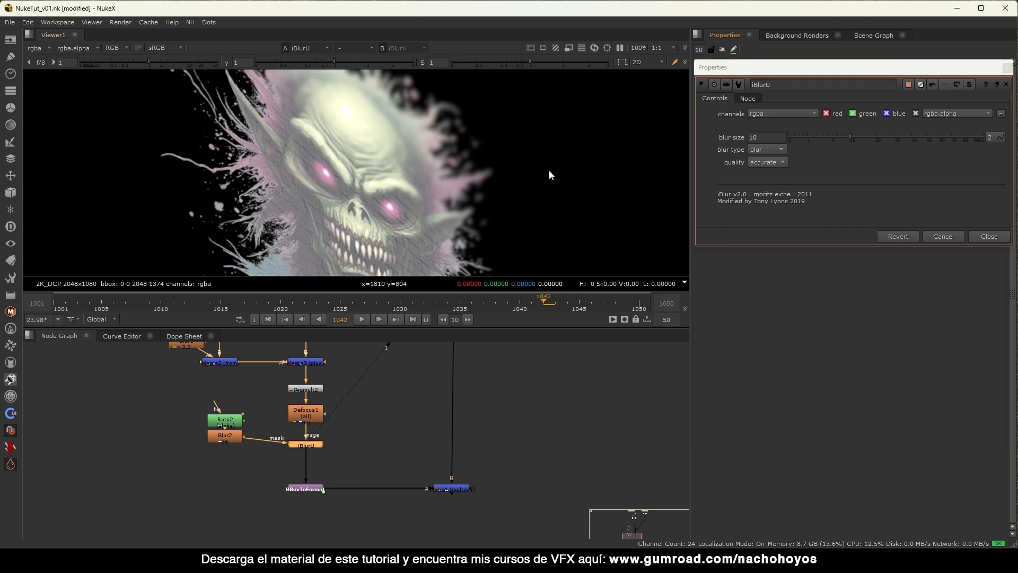
{"action": "left_click", "coordinate": [776, 160]}
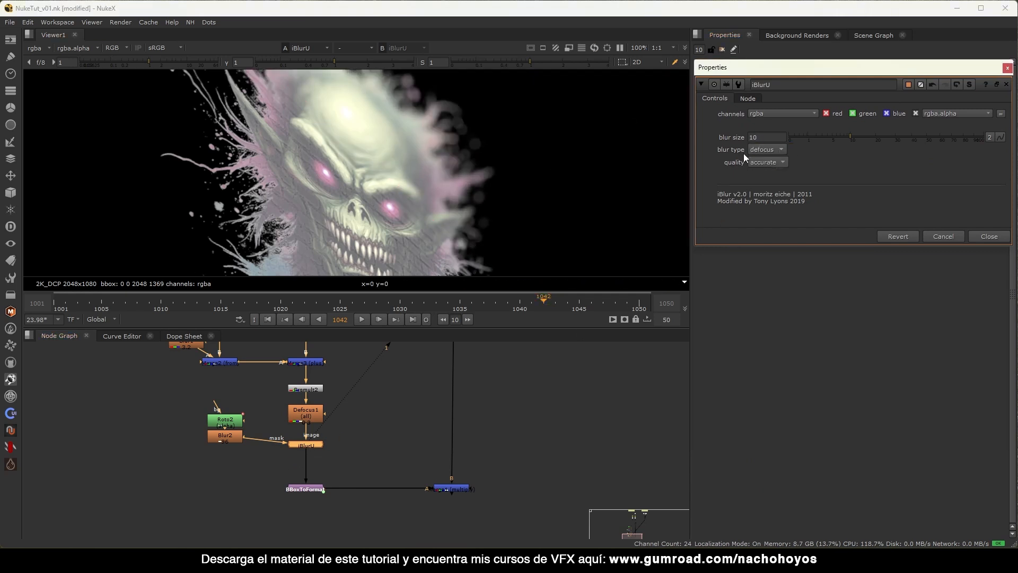
{"action": "left_click", "coordinate": [438, 488]}
{"action": "key", "text": "1"}
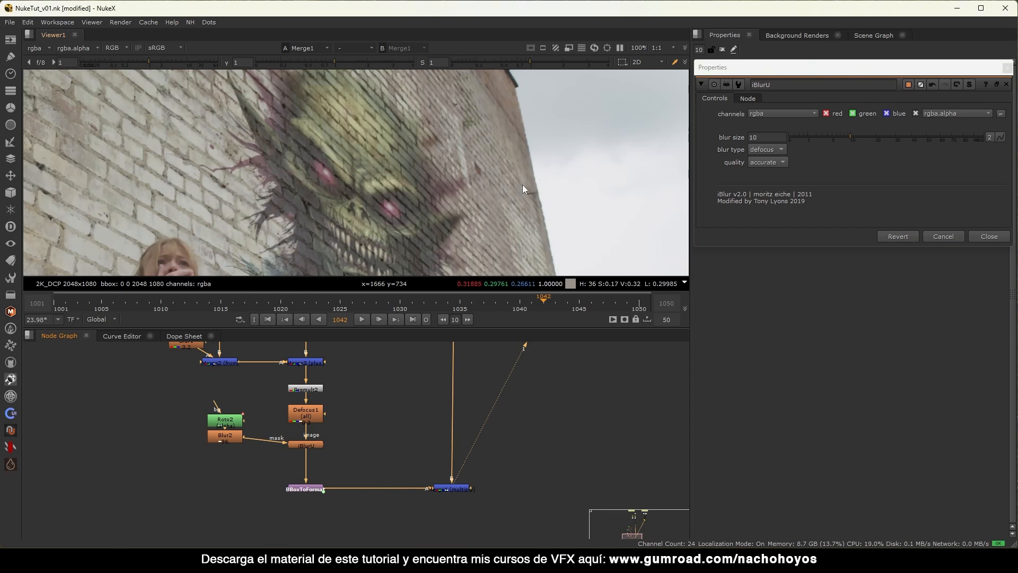
Set the iBlurU blur size to 2.
{"action": "left_click_drag", "start_coordinate": [830, 136], "coordinate": [790, 136]}
{"action": "left_click", "coordinate": [768, 134]}
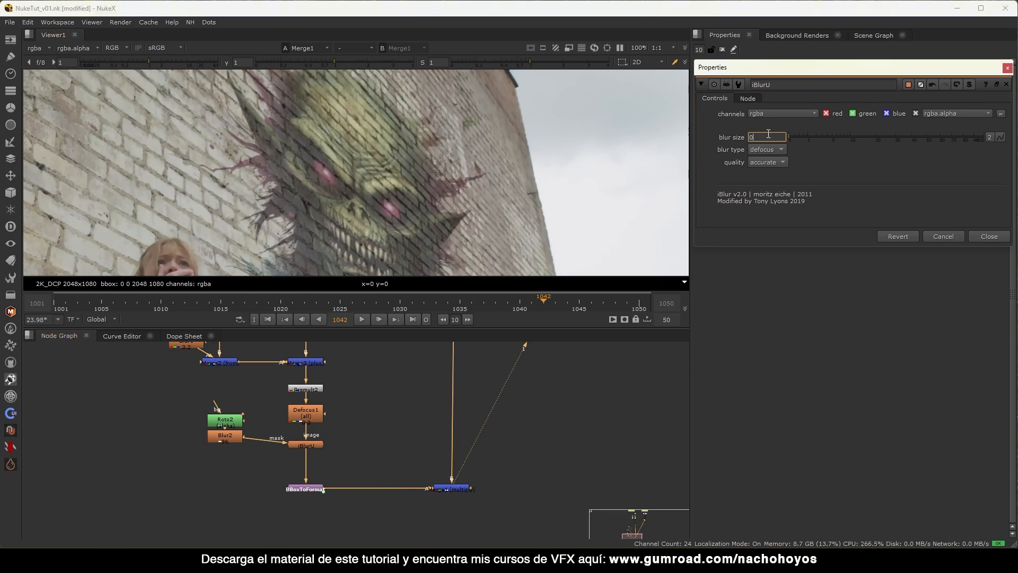
{"action": "type", "text": "2"}
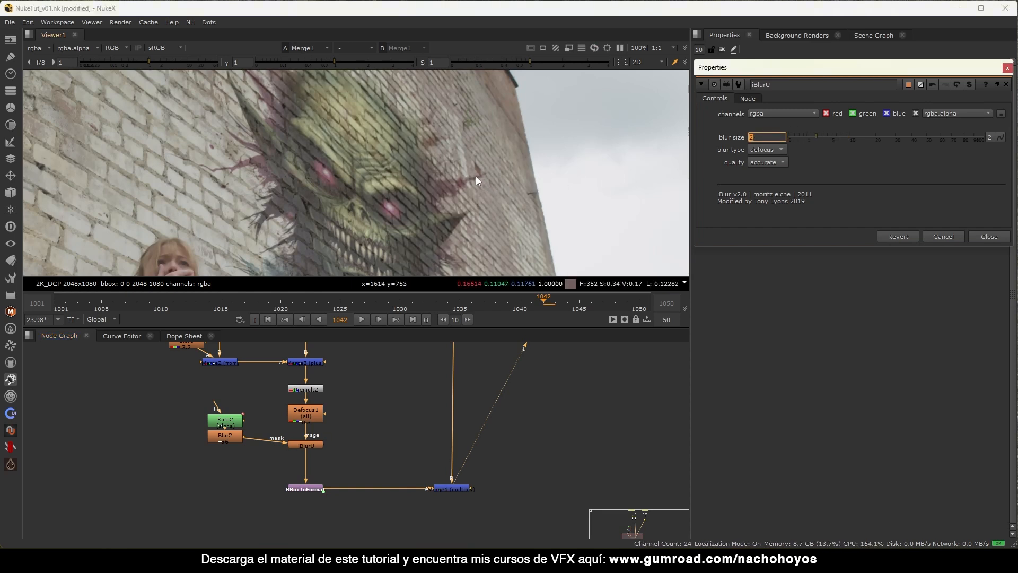
{"action": "scroll", "coordinate": [475, 176], "scroll_direction": "up", "scroll_amount": 4}
{"action": "scroll", "coordinate": [512, 158], "scroll_direction": "down", "scroll_amount": 5}
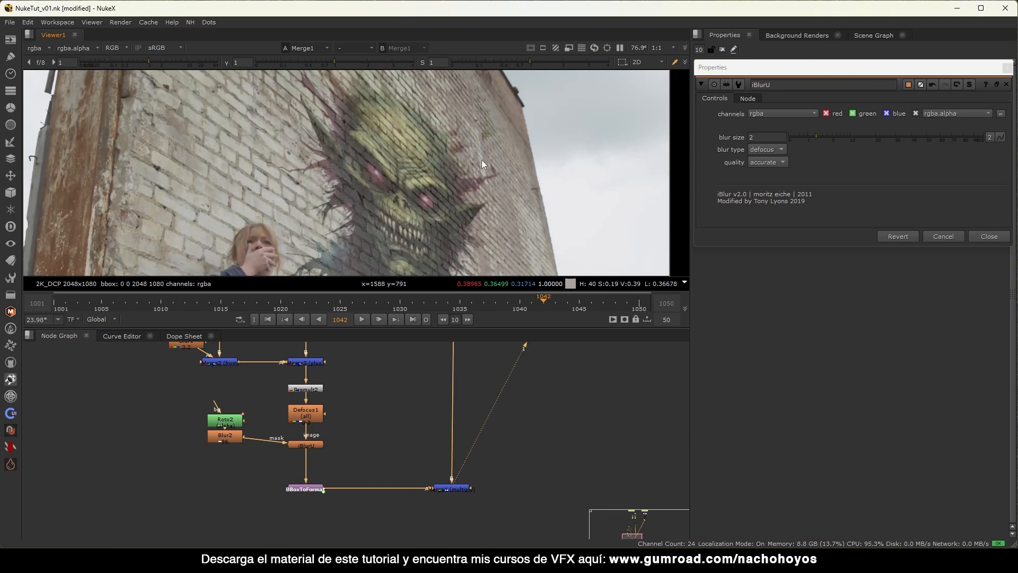
{"action": "scroll", "coordinate": [461, 133], "scroll_direction": "up", "scroll_amount": 1}
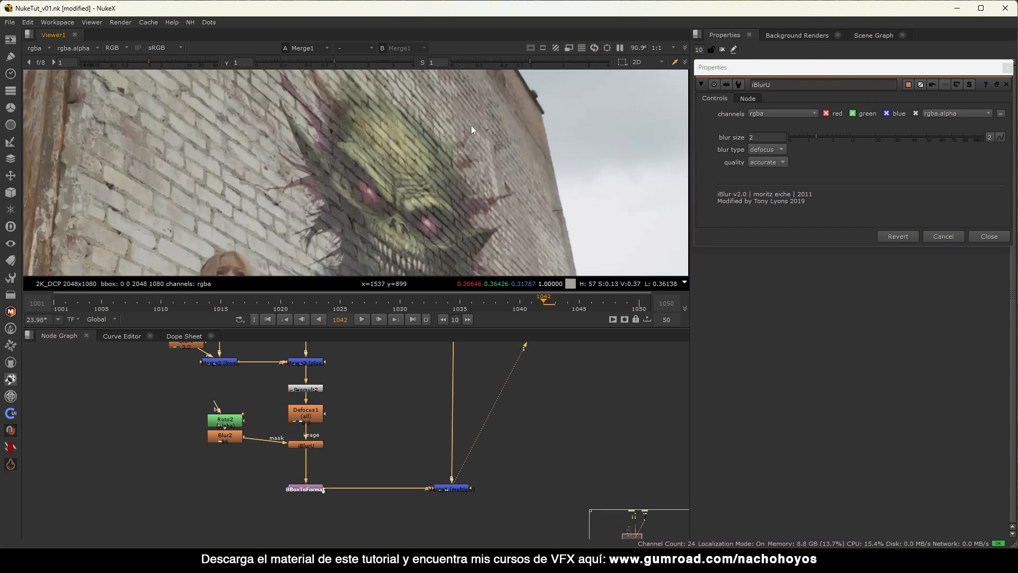
{"action": "double_click", "coordinate": [238, 426]}
Reshape the Roto2 mask by moving and feathering a corner point and adding a new point.
{"action": "scroll", "coordinate": [477, 176], "scroll_direction": "down", "scroll_amount": 3}
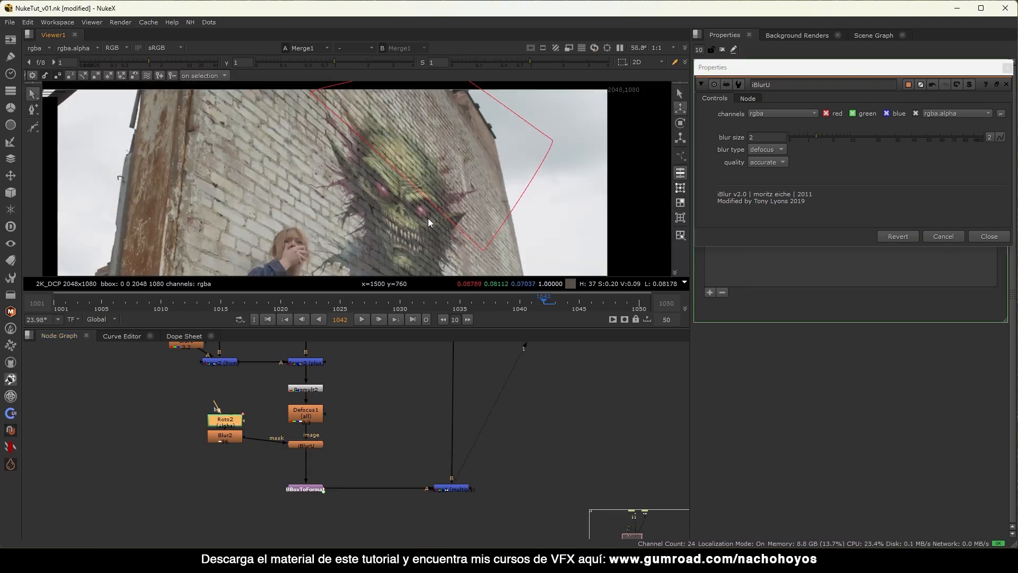
{"action": "left_click_drag", "start_coordinate": [478, 177], "coordinate": [484, 218]}
{"action": "middle_click_drag", "start_coordinate": [484, 213], "coordinate": [485, 261]}
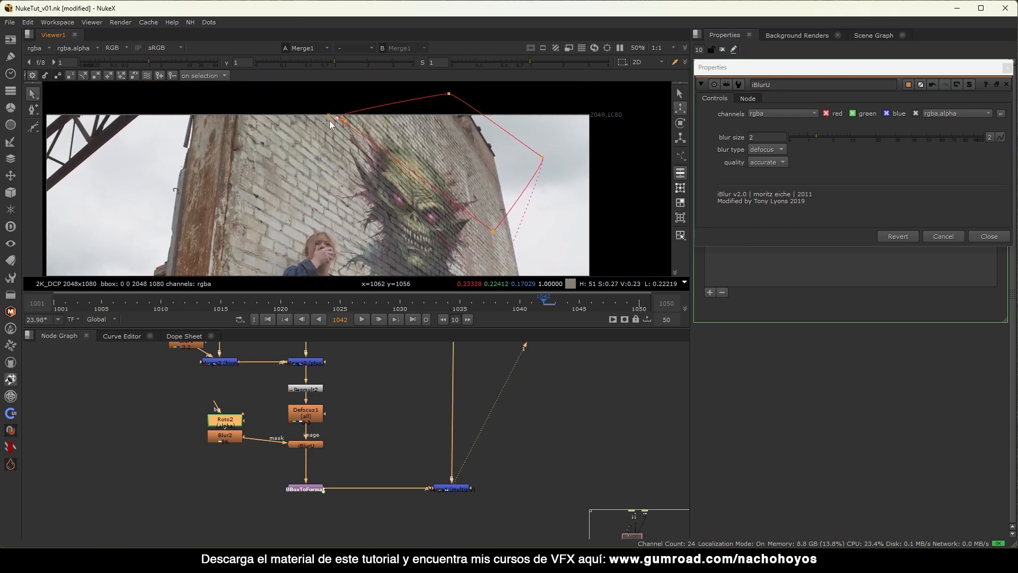
{"action": "left_click", "coordinate": [234, 128]}
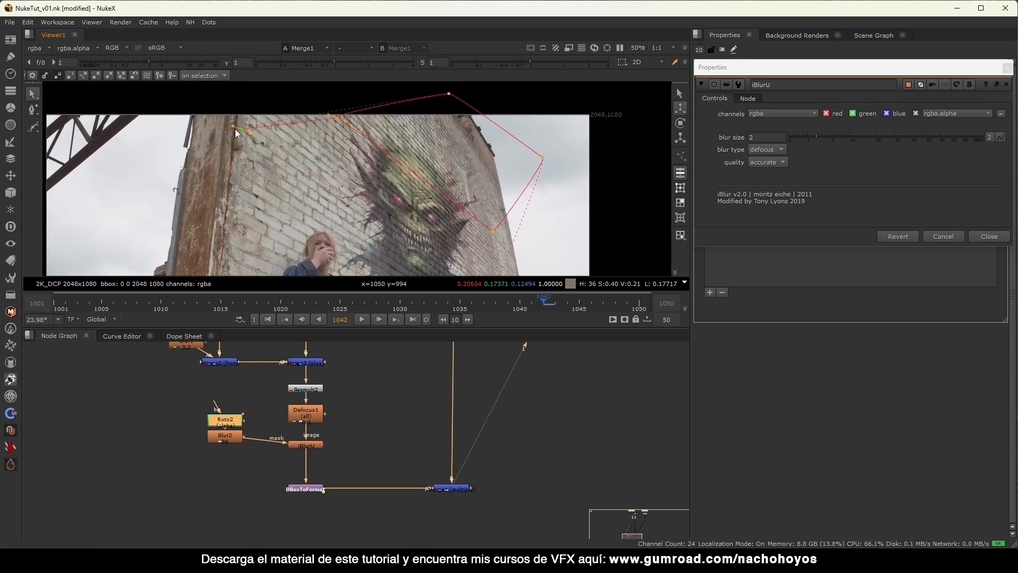
{"action": "left_click", "coordinate": [449, 94]}
At frame 1050, shift the whole Roto2 shape slightly left and down.
{"action": "left_click", "coordinate": [638, 310]}
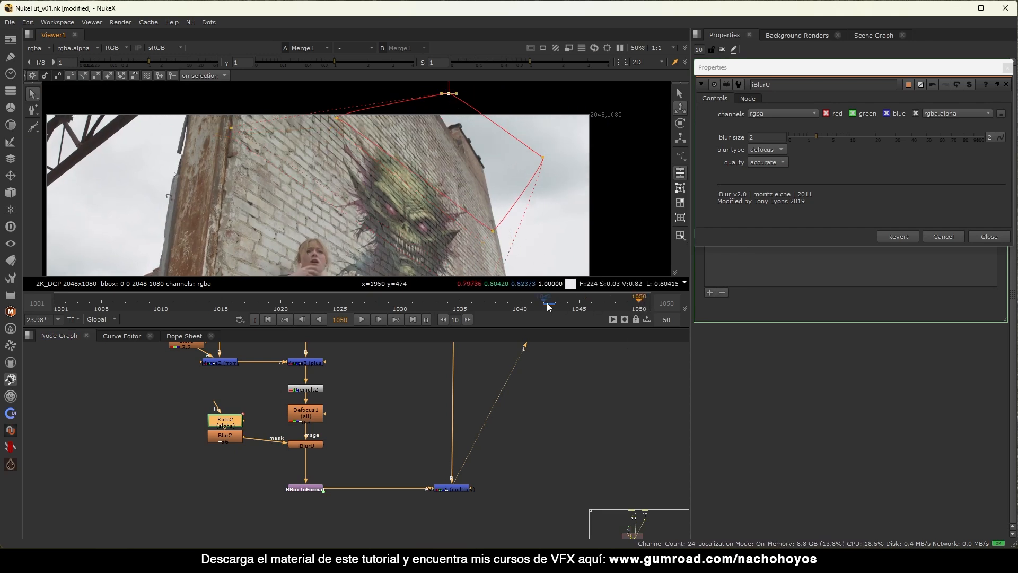
{"action": "left_click", "coordinate": [1007, 68]}
{"action": "left_click", "coordinate": [808, 179]}
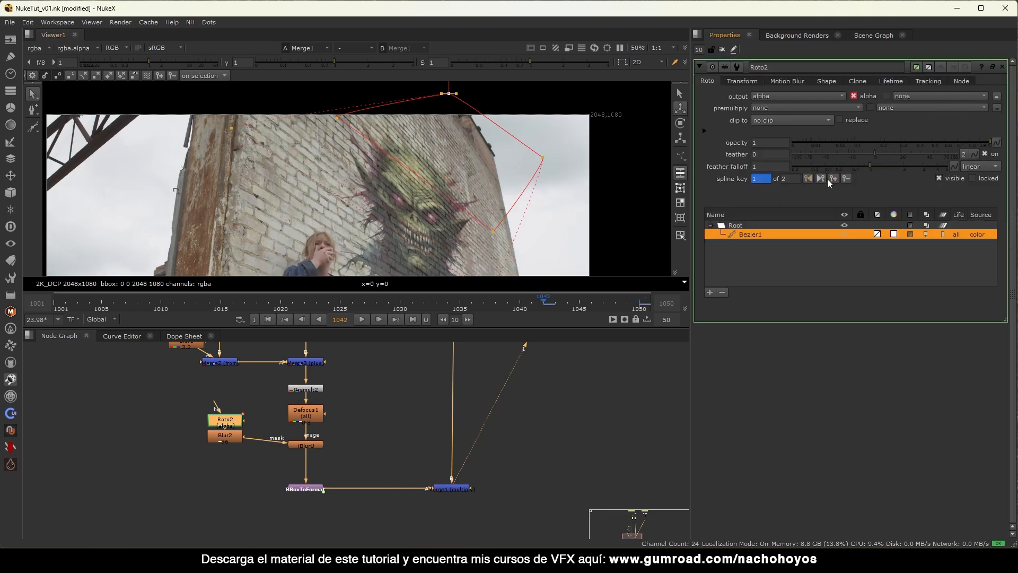
{"action": "left_click", "coordinate": [823, 179]}
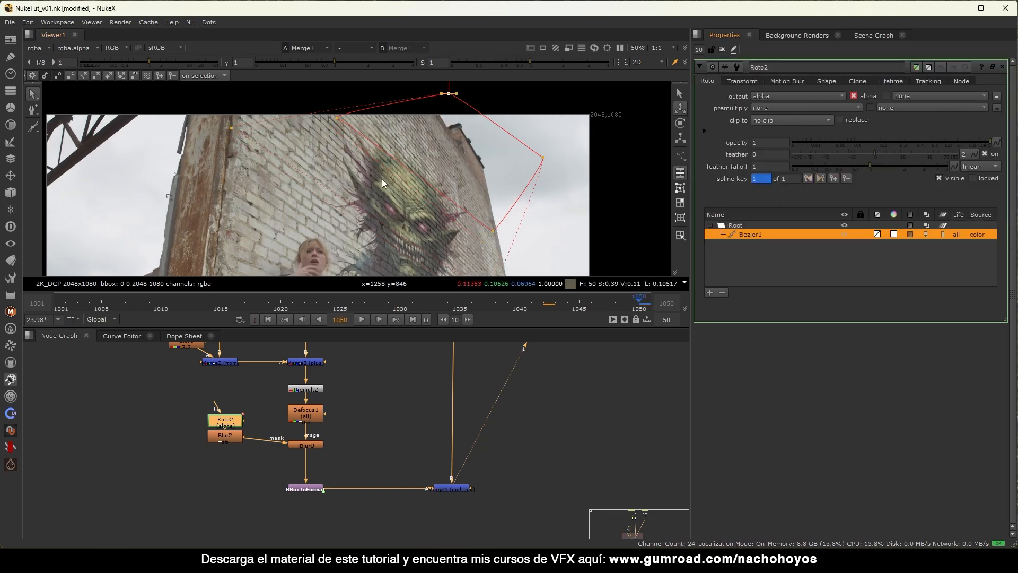
{"action": "scroll", "coordinate": [320, 198], "scroll_direction": "down", "scroll_amount": 3}
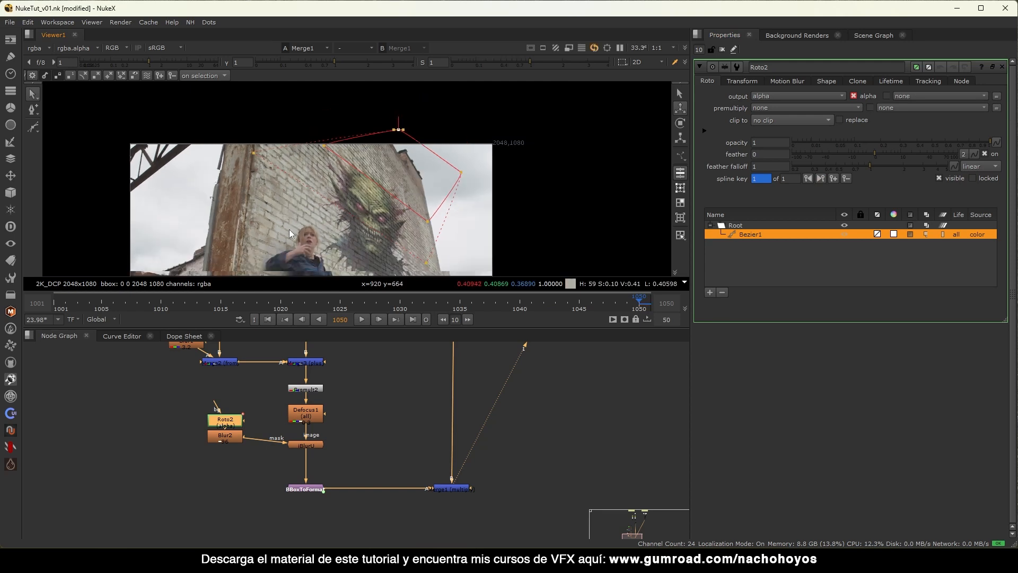
{"action": "left_click_drag", "start_coordinate": [229, 104], "coordinate": [512, 276]}
{"action": "scroll", "coordinate": [410, 227], "scroll_direction": "up", "scroll_amount": 5}
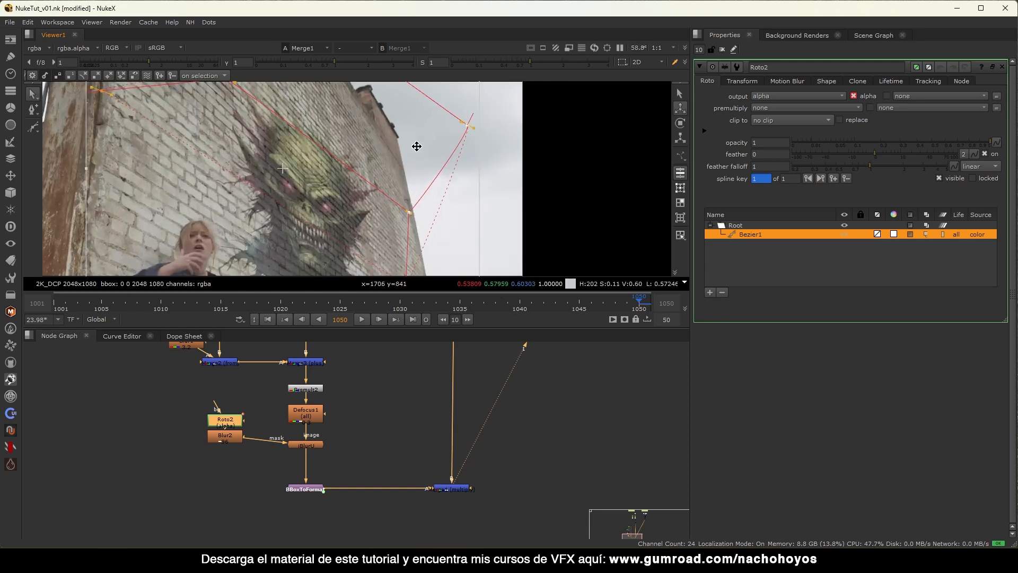
{"action": "left_click_drag", "start_coordinate": [420, 139], "coordinate": [412, 141]}
{"action": "left_click", "coordinate": [358, 197]}
Move the mask's upper and upper-left points to the right.
{"action": "scroll", "coordinate": [334, 189], "scroll_direction": "up", "scroll_amount": 5}
{"action": "mouse_move", "coordinate": [330, 188]}
{"action": "middle_mouse_down"}
{"action": "mouse_move", "coordinate": [371, 166]}
{"action": "mouse_move", "coordinate": [344, 206]}
{"action": "middle_mouse_up"}
{"action": "scroll", "coordinate": [374, 164], "scroll_direction": "down", "scroll_amount": 5}
{"action": "middle_click_drag", "start_coordinate": [298, 162], "coordinate": [294, 208]}
{"action": "left_click_drag", "start_coordinate": [249, 126], "coordinate": [275, 123]}
{"action": "left_click_drag", "start_coordinate": [145, 136], "coordinate": [166, 129]}
{"action": "middle_click_drag", "start_coordinate": [342, 272], "coordinate": [340, 225]}
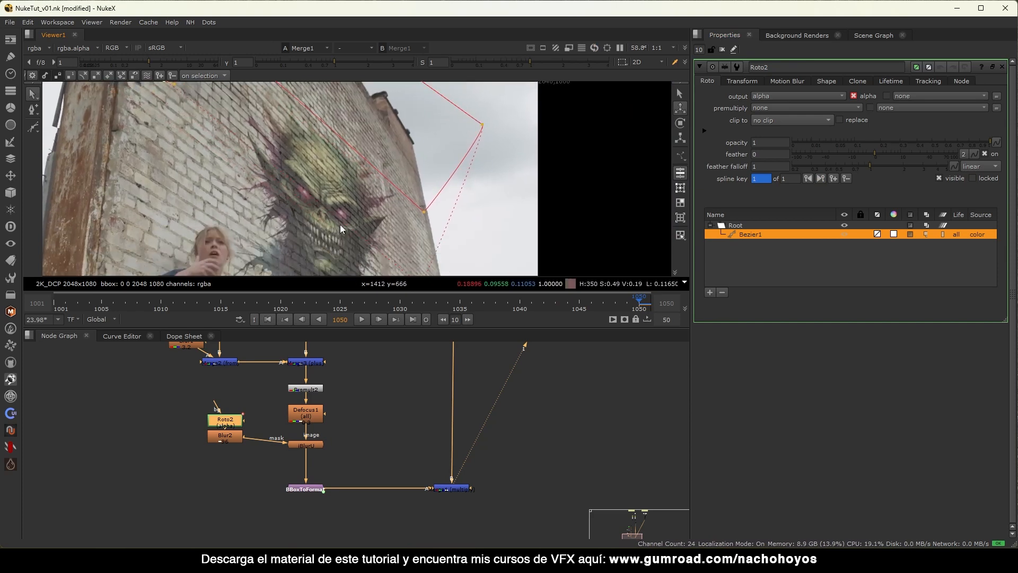
Scrub back through the frames to check the Roto2 mask over the monster.
{"action": "double_click", "coordinate": [306, 445]}
{"action": "scroll", "coordinate": [392, 175], "scroll_direction": "up", "scroll_amount": 5}
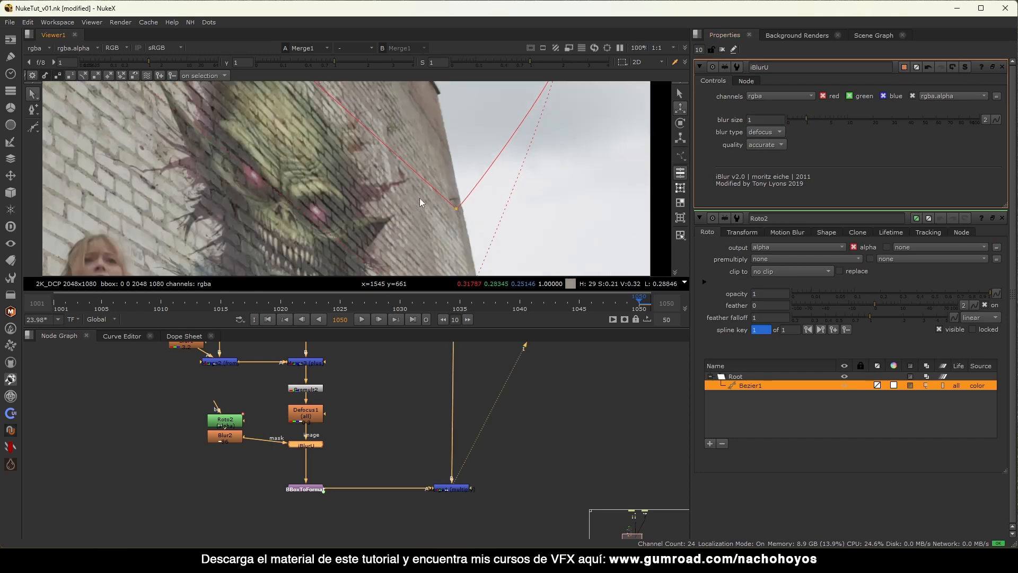
{"action": "scroll", "coordinate": [467, 207], "scroll_direction": "down", "scroll_amount": 3}
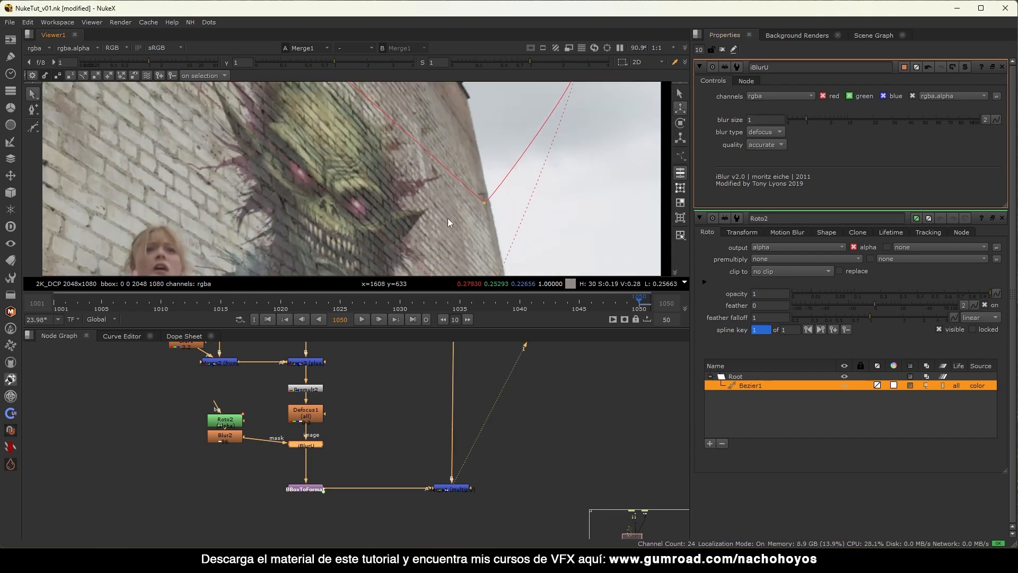
{"action": "left_click", "coordinate": [721, 49]}
{"action": "key", "text": "f"}
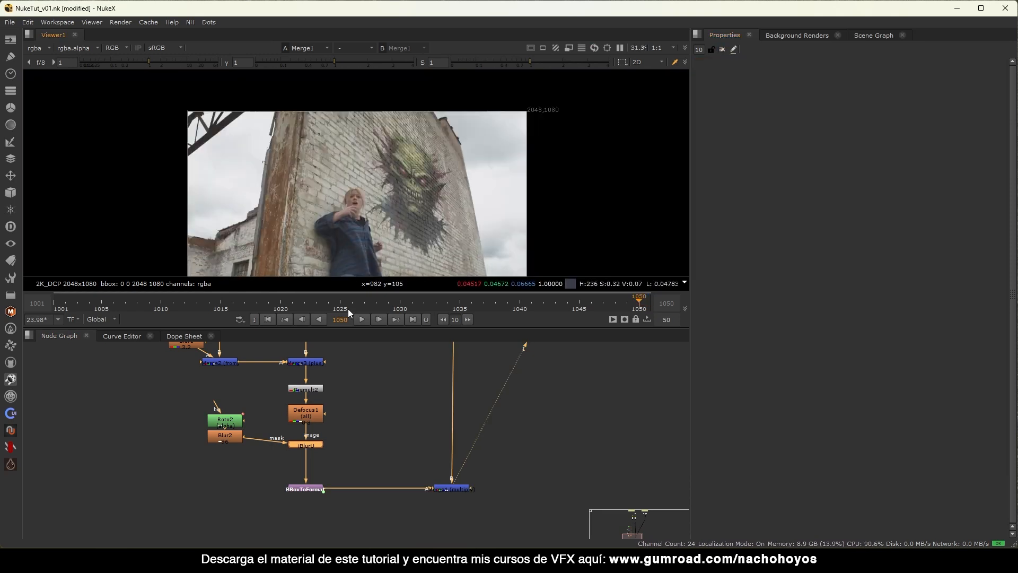
{"action": "left_click", "coordinate": [233, 443]}
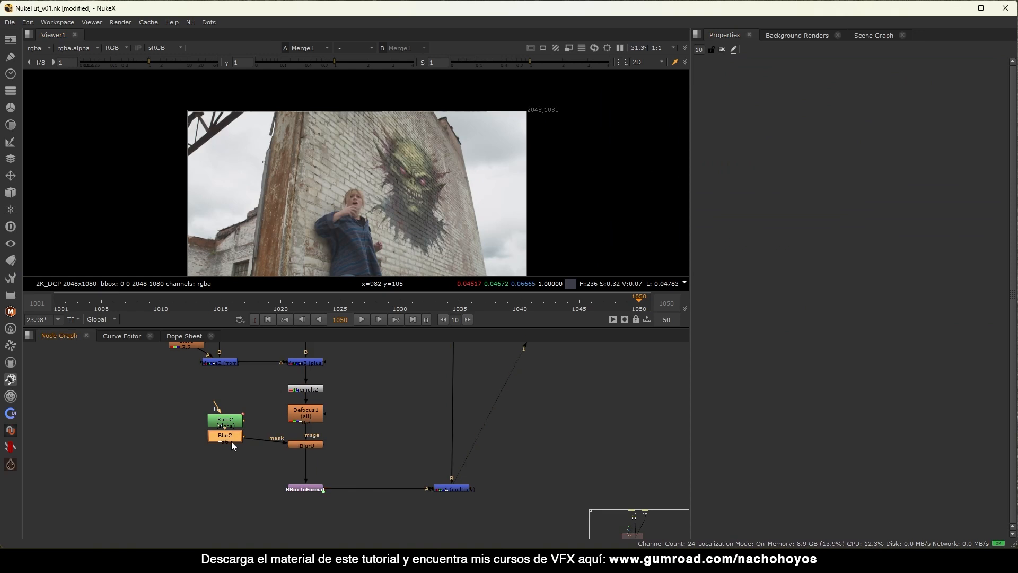
{"action": "double_click", "coordinate": [237, 422]}
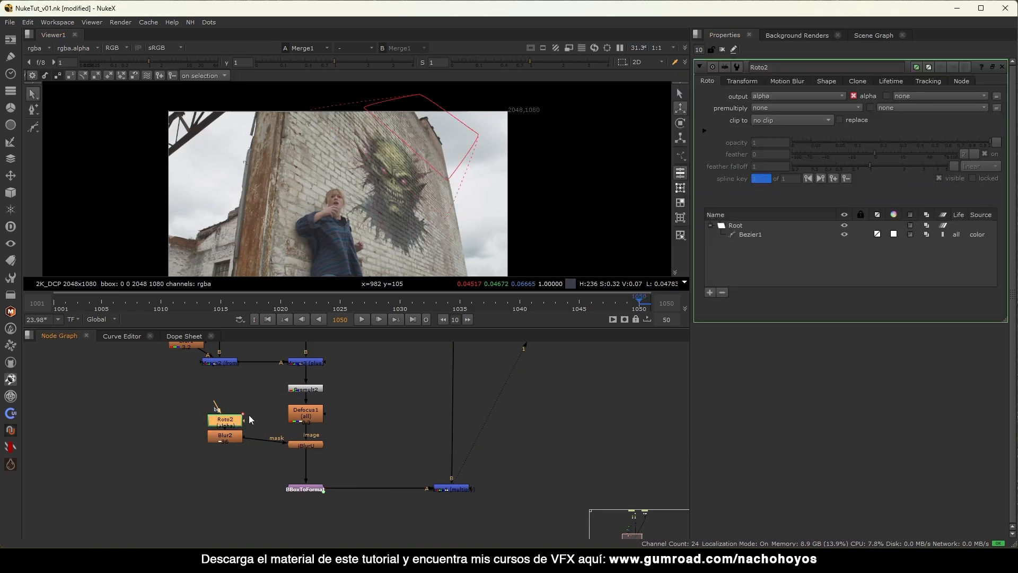
{"action": "left_click_drag", "start_coordinate": [434, 310], "coordinate": [173, 307]}
{"action": "left_click", "coordinate": [474, 492]}
Paste a copy of CornerPin2D_Track under Blur2 so the mask follows the camera.
{"action": "scroll", "coordinate": [539, 123], "scroll_direction": "up", "scroll_amount": 4}
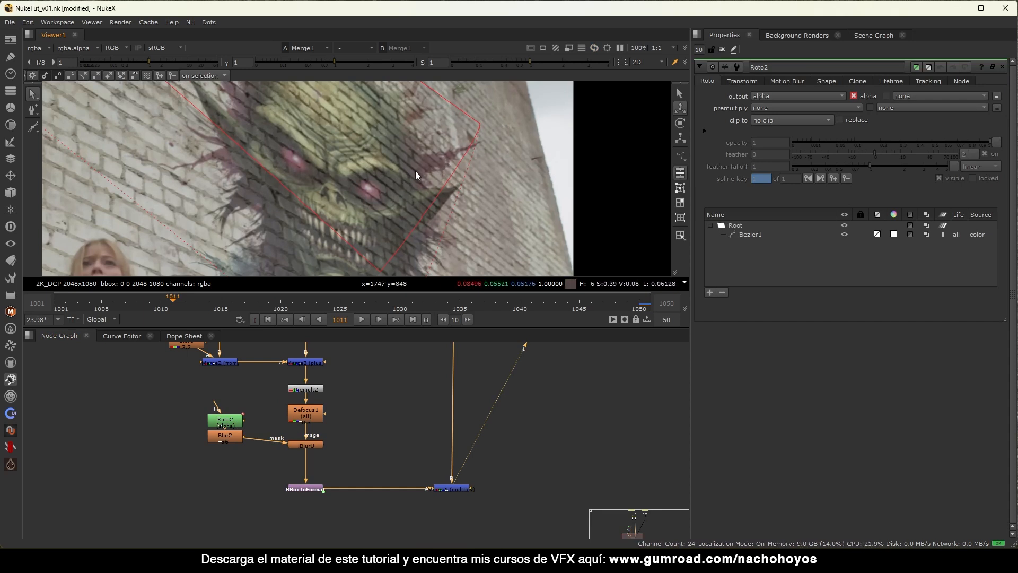
{"action": "scroll", "coordinate": [415, 171], "scroll_direction": "down", "scroll_amount": 1}
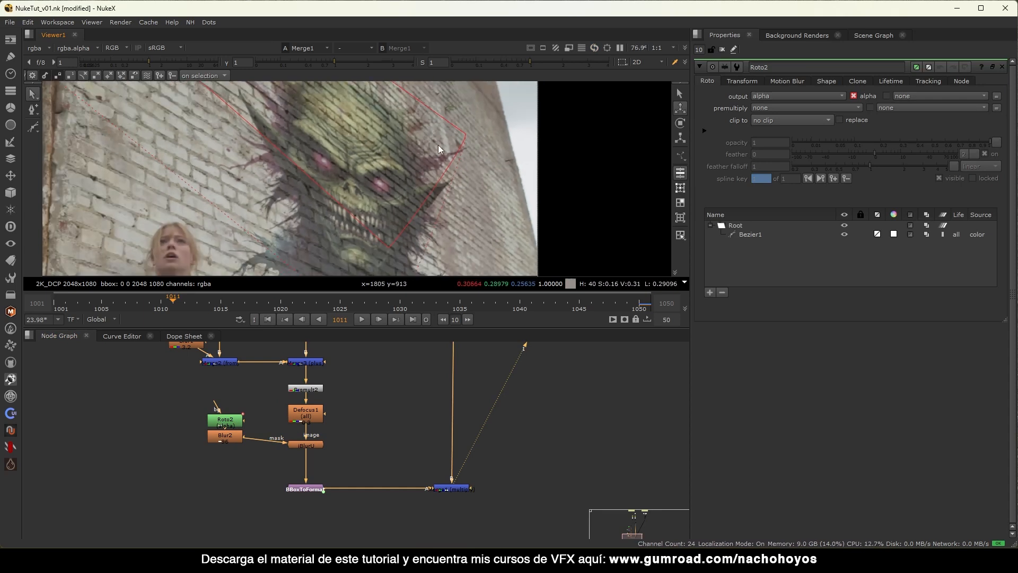
{"action": "middle_click_drag", "start_coordinate": [414, 176], "coordinate": [405, 129]}
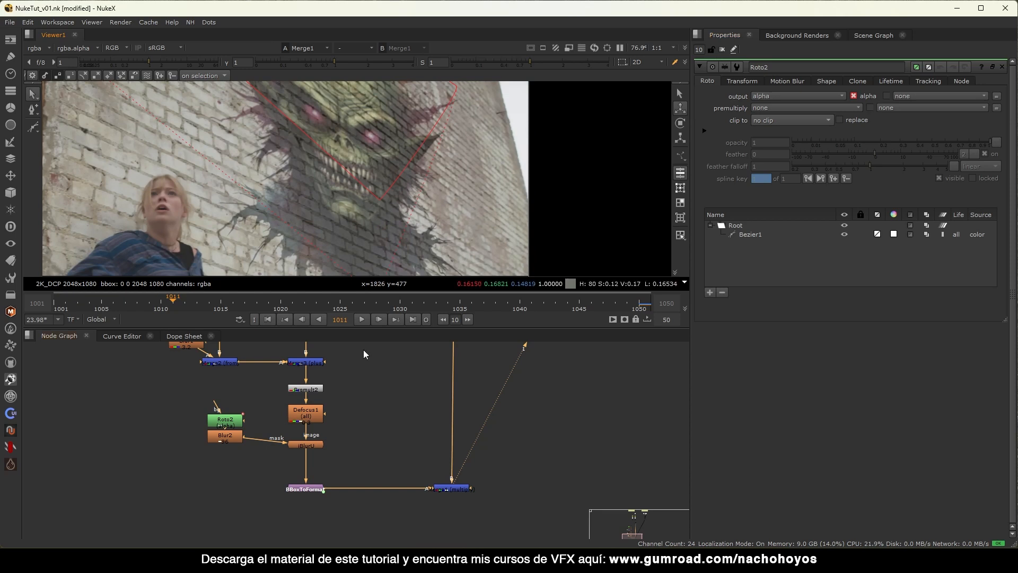
{"action": "left_click_drag", "start_coordinate": [237, 434], "coordinate": [238, 441]}
{"action": "middle_click_drag", "start_coordinate": [298, 347], "coordinate": [294, 412]}
{"action": "left_click_drag", "start_coordinate": [348, 380], "coordinate": [245, 407]}
{"action": "middle_click_drag", "start_coordinate": [273, 423], "coordinate": [270, 357]}
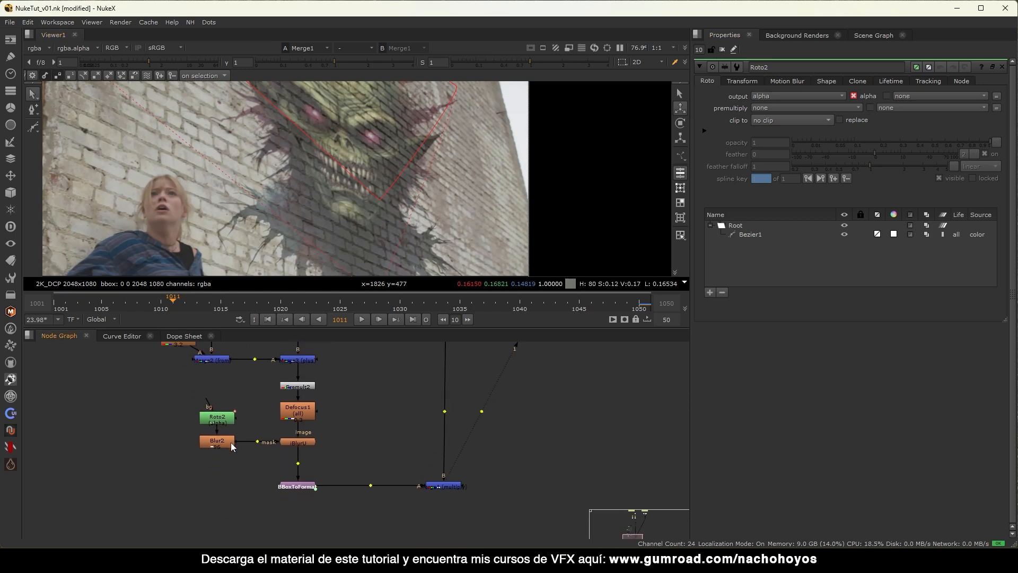
{"action": "left_click", "coordinate": [231, 443]}
{"action": "key", "text": "ctrl+v"}
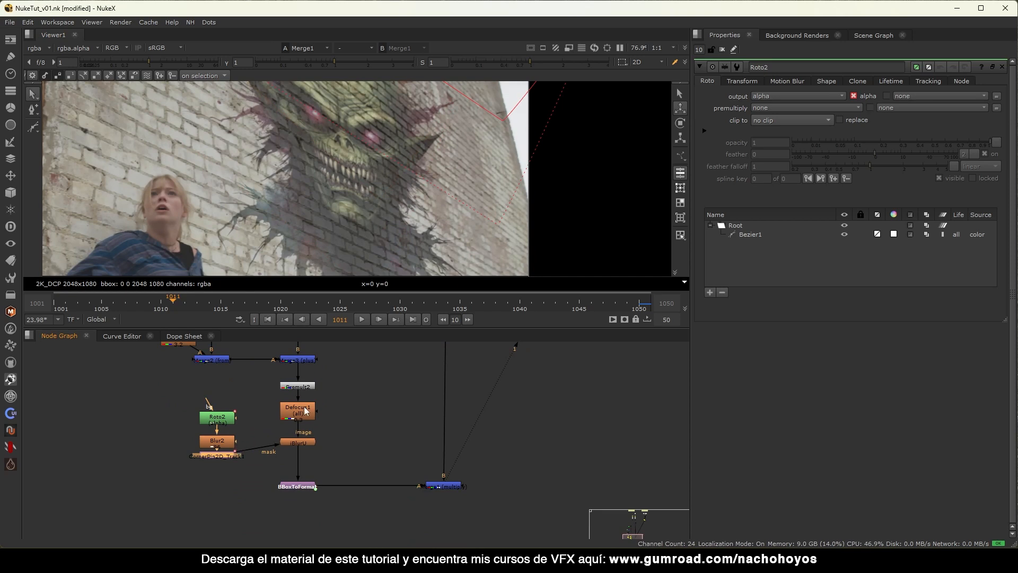
{"action": "scroll", "coordinate": [371, 265], "scroll_direction": "down", "scroll_amount": 4}
{"action": "mouse_move", "coordinate": [111, 304]}
{"action": "left_mouse_down"}
{"action": "mouse_move", "coordinate": [640, 306]}
{"action": "mouse_move", "coordinate": [101, 307]}
{"action": "left_mouse_up"}
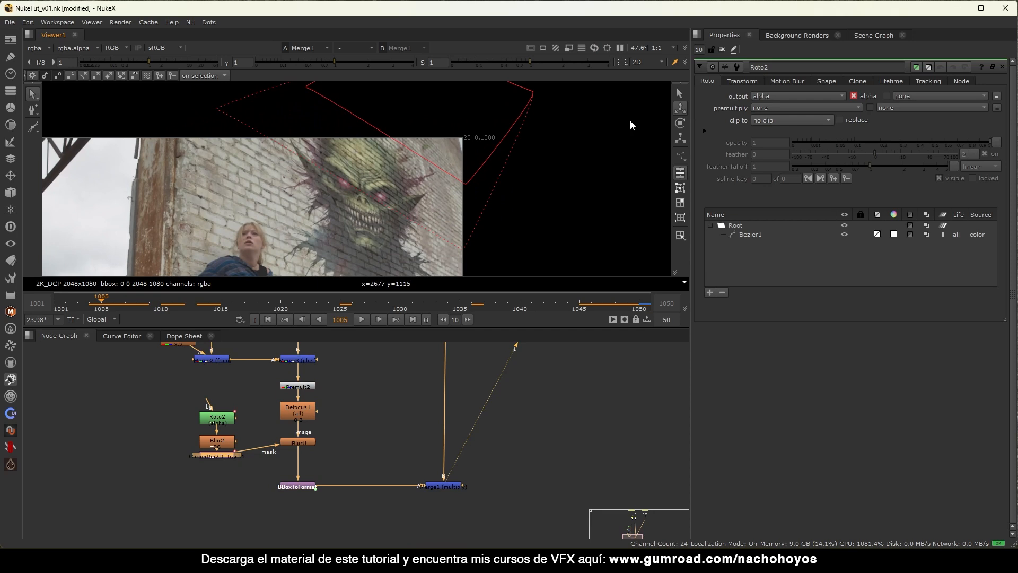
{"action": "left_click", "coordinate": [722, 50]}
{"action": "scroll", "coordinate": [649, 81], "scroll_direction": "up", "scroll_amount": 6}
At frame 1050, nudge iBlurU and Roto1 slightly down in the node graph.
{"action": "key", "text": "f"}
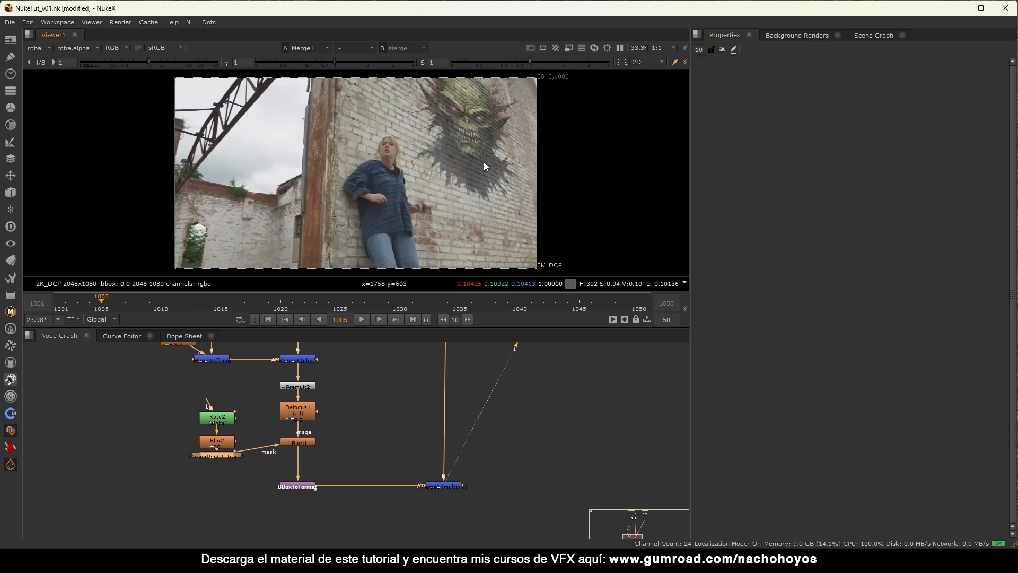
{"action": "middle_click_drag", "start_coordinate": [506, 135], "coordinate": [441, 158]}
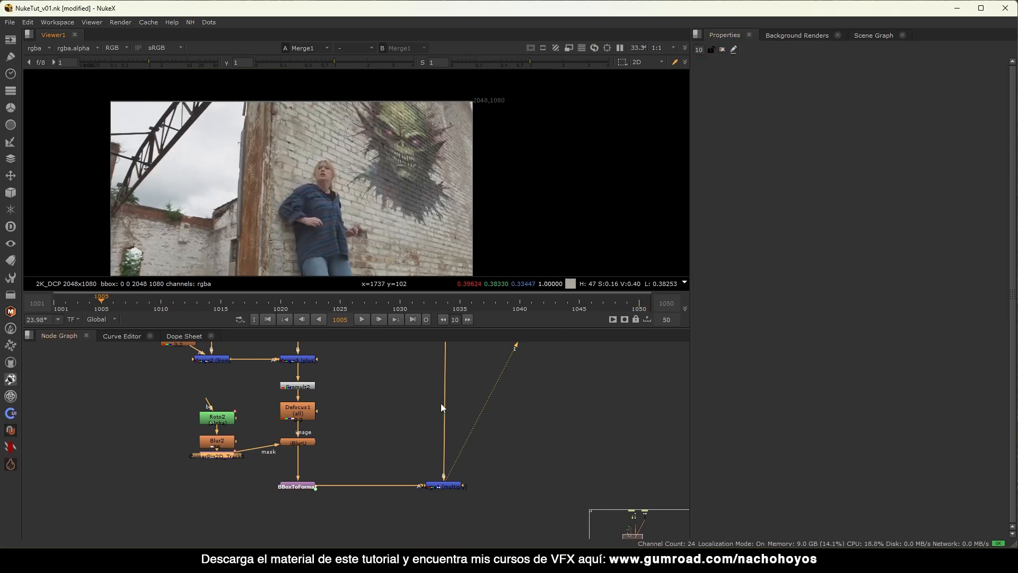
{"action": "middle_click_drag", "start_coordinate": [409, 397], "coordinate": [375, 433]}
{"action": "left_click_drag", "start_coordinate": [266, 487], "coordinate": [280, 491]}
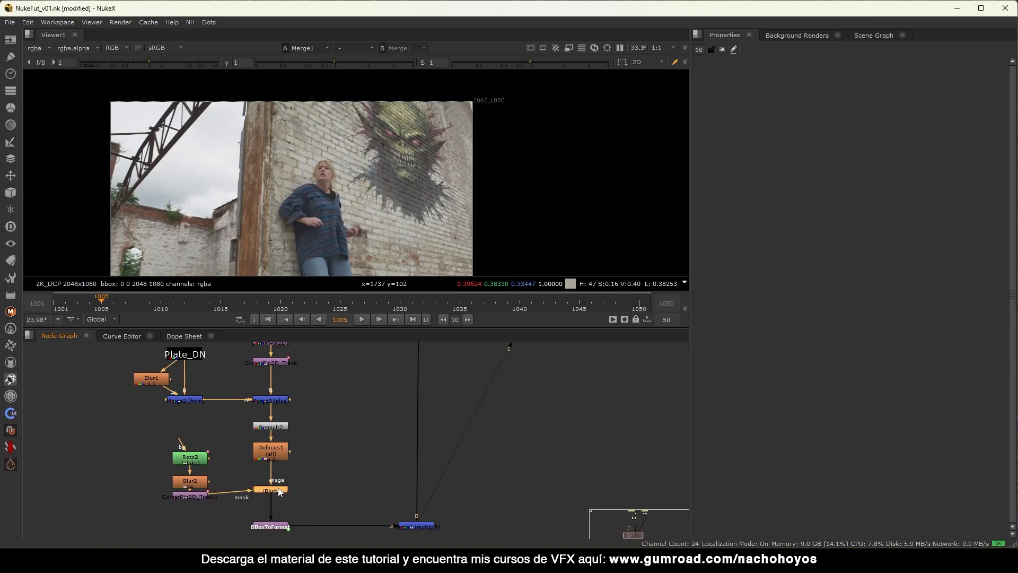
{"action": "left_click", "coordinate": [413, 319]}
{"action": "scroll", "coordinate": [386, 199], "scroll_direction": "up", "scroll_amount": 3}
{"action": "scroll", "coordinate": [335, 385], "scroll_direction": "down", "scroll_amount": 3}
{"action": "middle_click_drag", "start_coordinate": [321, 431], "coordinate": [292, 474]}
{"action": "middle_click_drag", "start_coordinate": [231, 377], "coordinate": [295, 413]}
{"action": "scroll", "coordinate": [295, 418], "scroll_direction": "up", "scroll_amount": 3}
{"action": "left_click", "coordinate": [256, 426]}
{"action": "left_click_drag", "start_coordinate": [264, 424], "coordinate": [262, 428]}
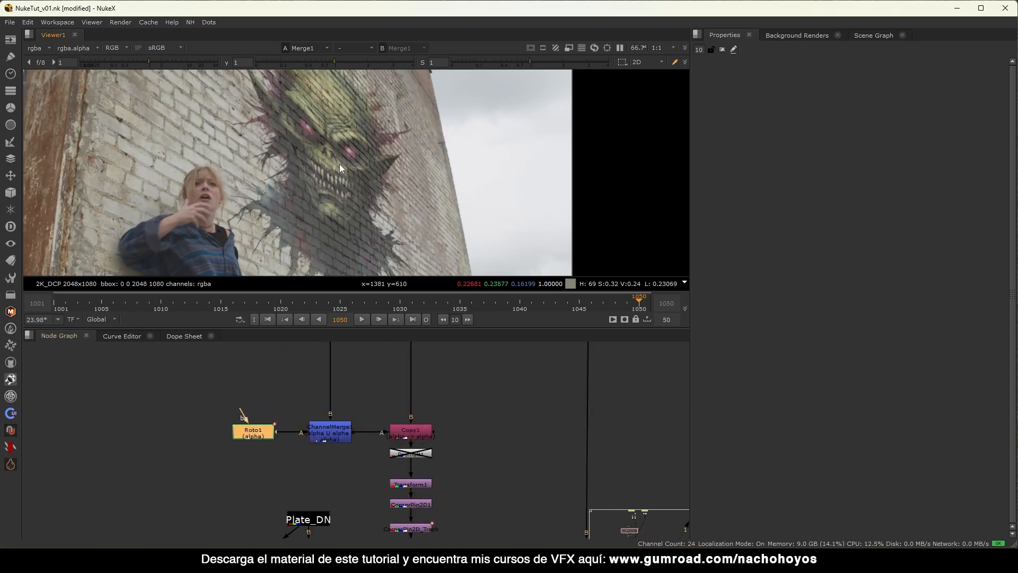
Move Roto1 and ChannelMerge1 up together to line up the alpha branch.
{"action": "key", "text": "f"}
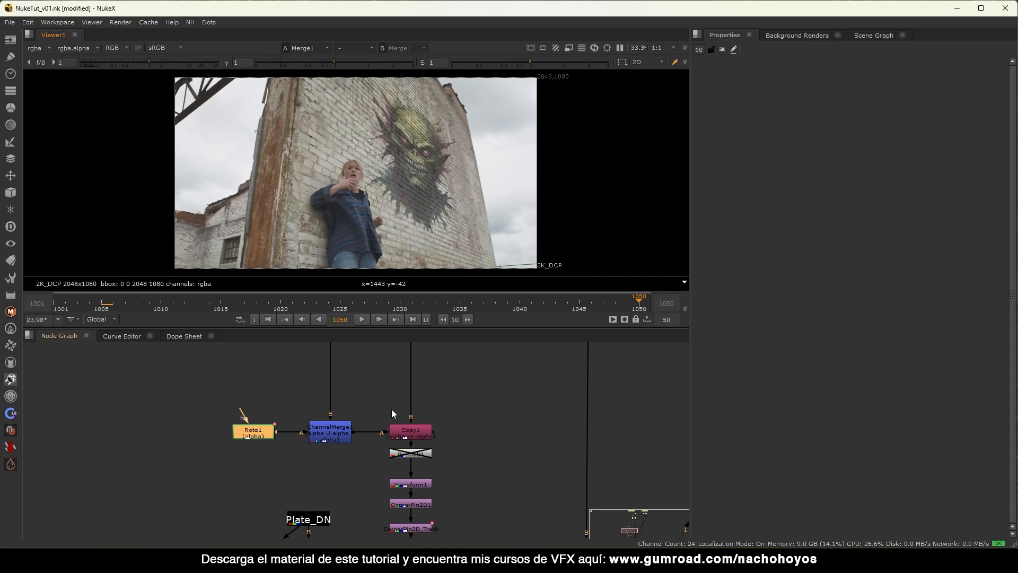
{"action": "left_click", "coordinate": [409, 453]}
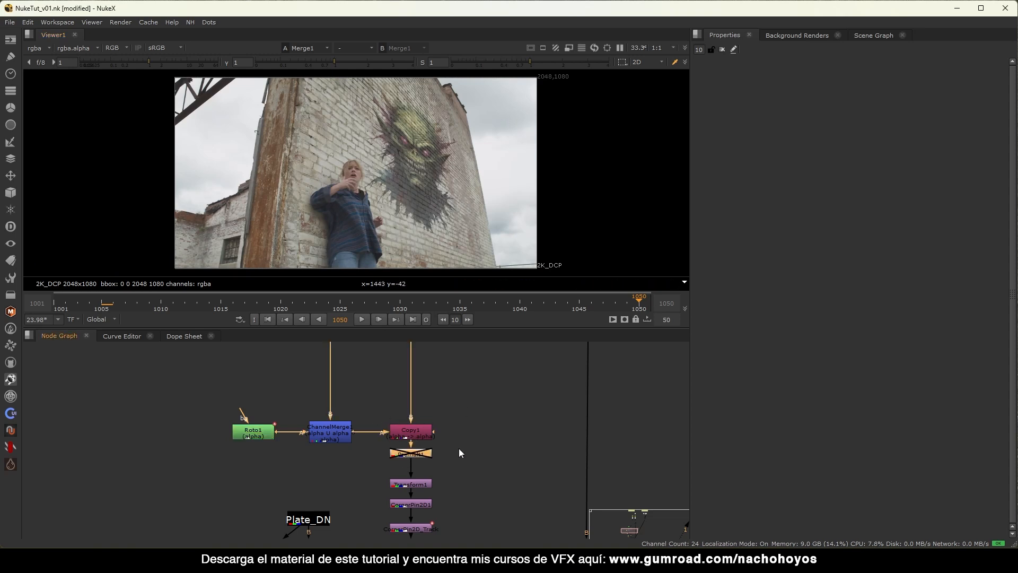
{"action": "middle_click_drag", "start_coordinate": [459, 448], "coordinate": [420, 364]}
{"action": "middle_click_drag", "start_coordinate": [392, 468], "coordinate": [418, 409]}
{"action": "middle_click_drag", "start_coordinate": [444, 442], "coordinate": [394, 486]}
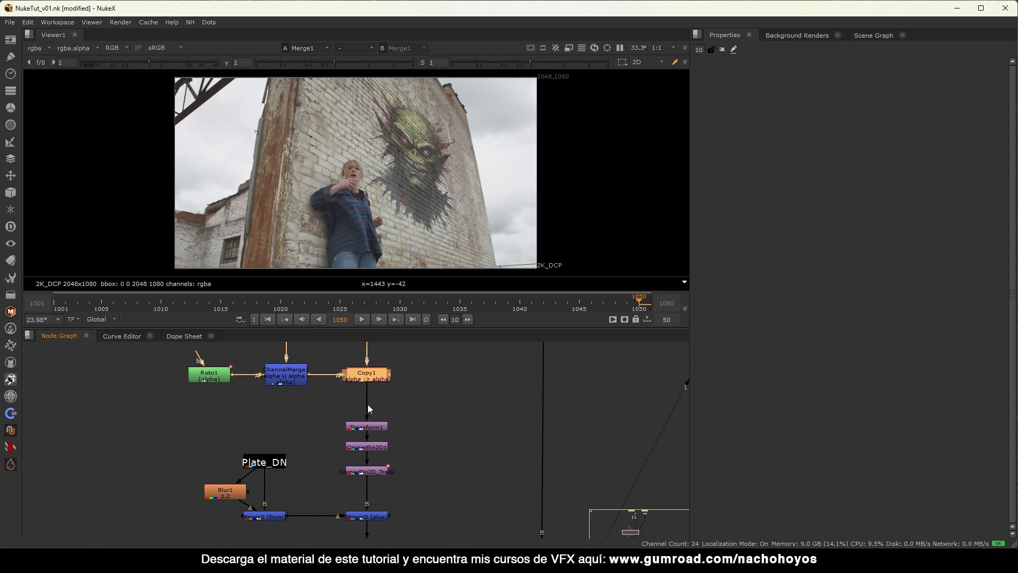
{"action": "middle_click_drag", "start_coordinate": [367, 405], "coordinate": [390, 496]}
{"action": "left_click_drag", "start_coordinate": [346, 425], "coordinate": [195, 490]}
{"action": "left_click_drag", "start_coordinate": [296, 468], "coordinate": [313, 399]}
{"action": "left_click", "coordinate": [327, 433]}
Add a Dot before Copy1 and insert a new ChannelMerge2 after ChannelMerge1.
{"action": "left_click_drag", "start_coordinate": [350, 429], "coordinate": [307, 468], "text": "ctrl"}
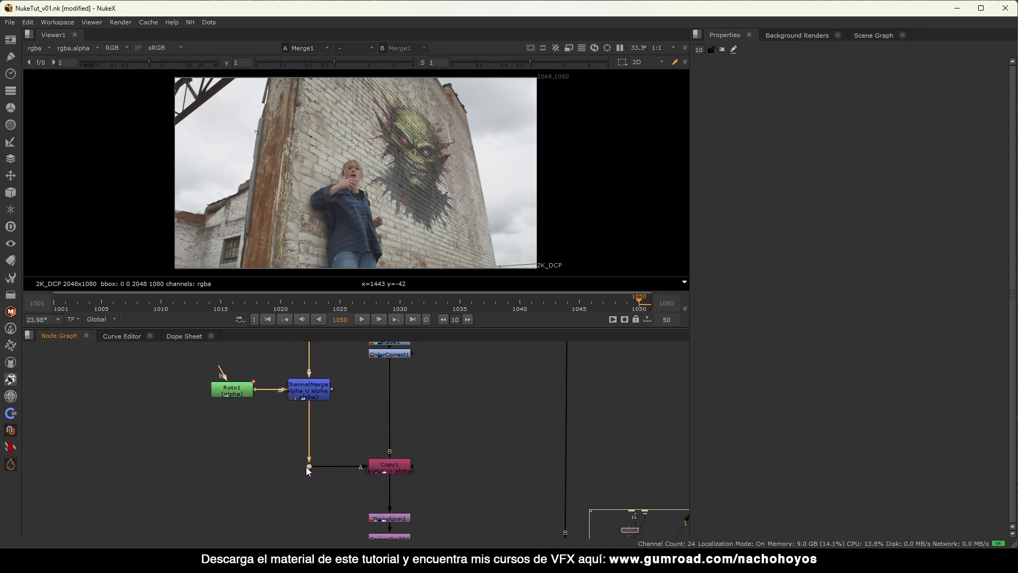
{"action": "left_click_drag", "start_coordinate": [470, 432], "coordinate": [291, 494]}
{"action": "left_click_drag", "start_coordinate": [376, 470], "coordinate": [376, 489]}
{"action": "left_click", "coordinate": [271, 461]}
{"action": "key", "text": "shift+m"}
{"action": "left_click_drag", "start_coordinate": [269, 455], "coordinate": [305, 452]}
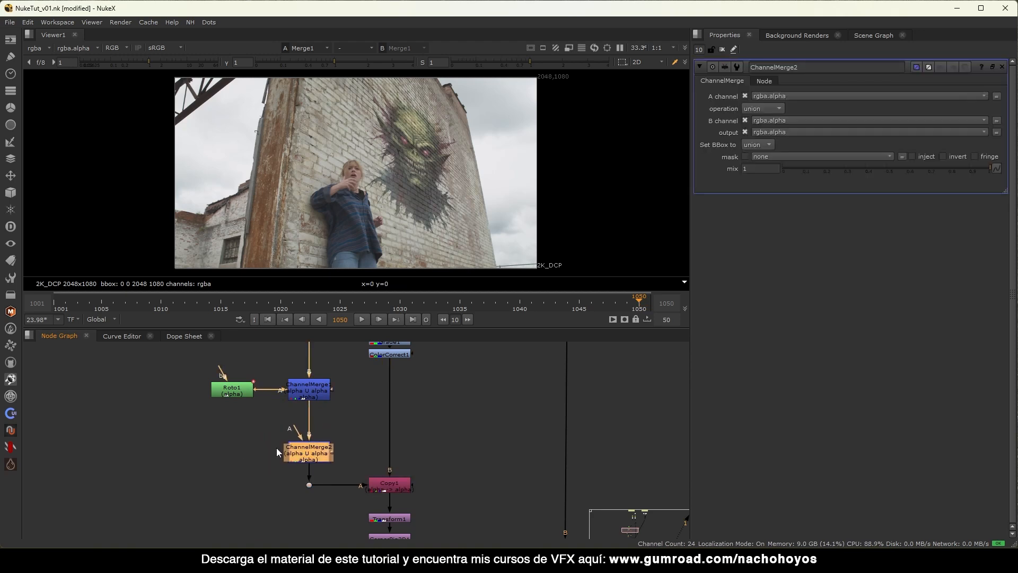
{"action": "left_click", "coordinate": [204, 431]}
Create a NoiseAdvanced node feeding ChannelMerge2's A input and view ChannelMerge2's alpha.
{"action": "key", "text": "Tab"}
{"action": "type", "text": "nois"}
{"action": "key", "text": "Return"}
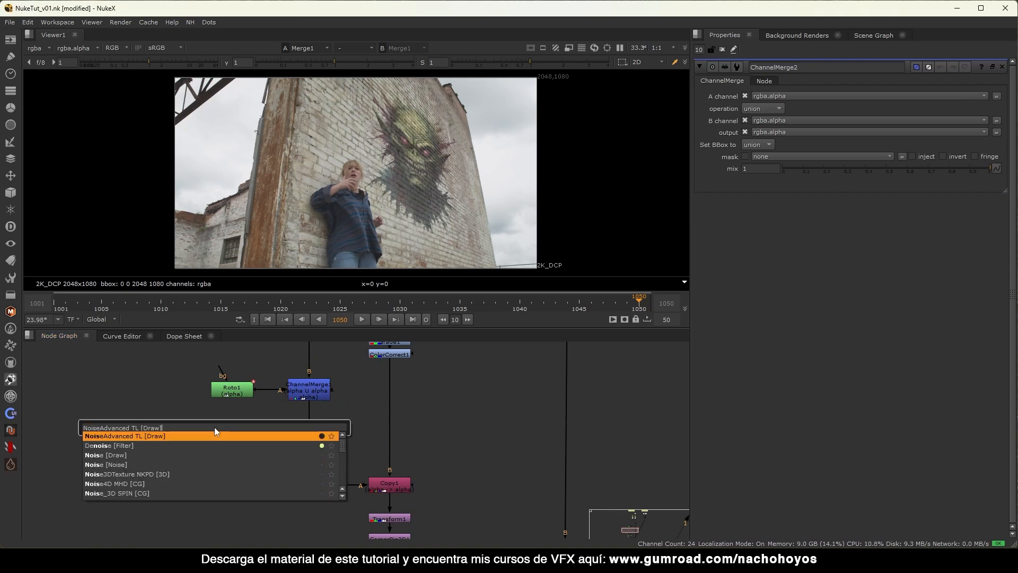
{"action": "left_click_drag", "start_coordinate": [277, 430], "coordinate": [218, 449]}
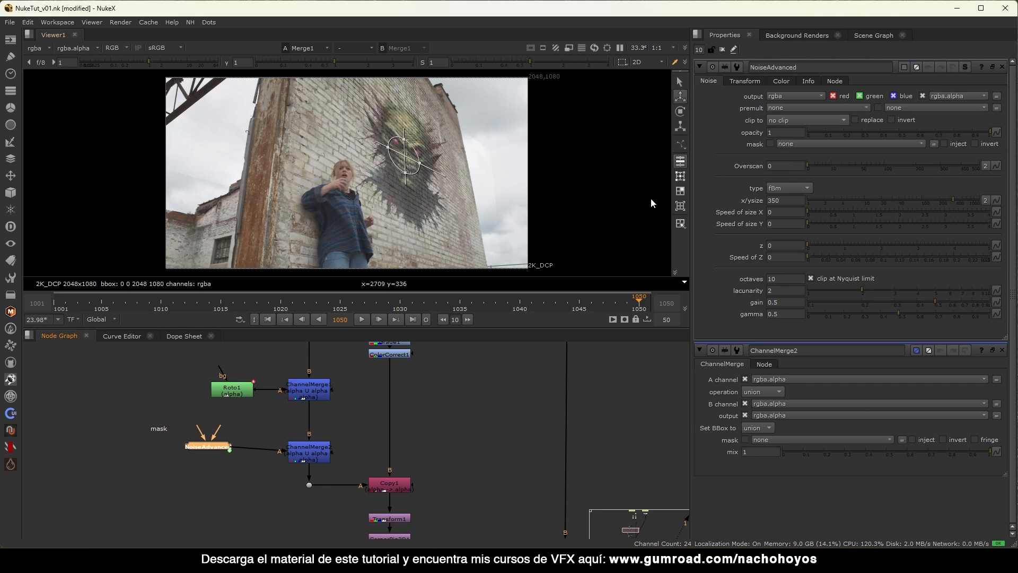
{"action": "left_click", "coordinate": [722, 49]}
{"action": "left_click", "coordinate": [308, 450]}
{"action": "key", "text": "1"}
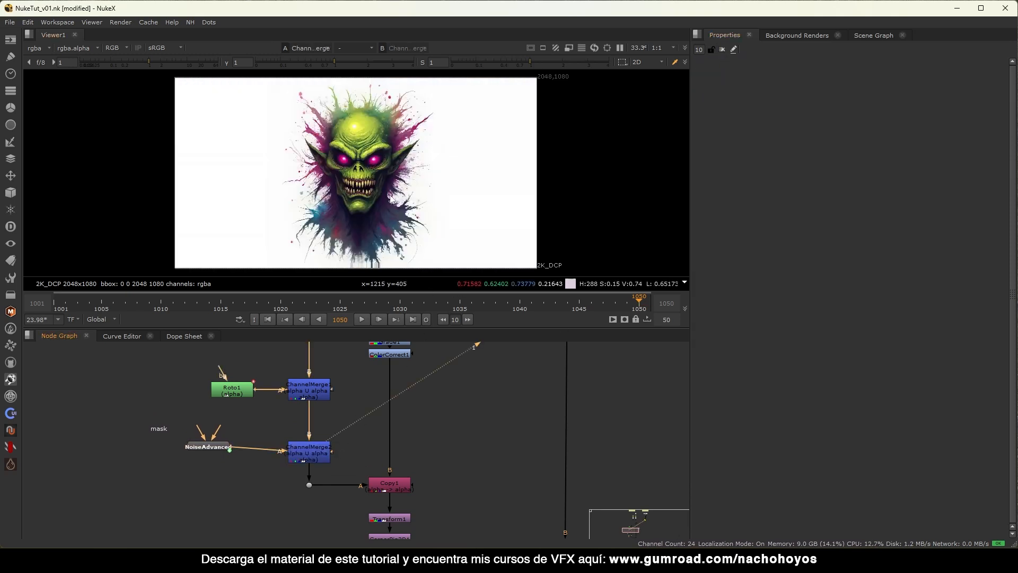
{"action": "key", "text": "a"}
{"action": "key", "text": "a"}
{"action": "key", "text": "a"}
{"action": "key", "text": "a"}
{"action": "key", "text": "a"}
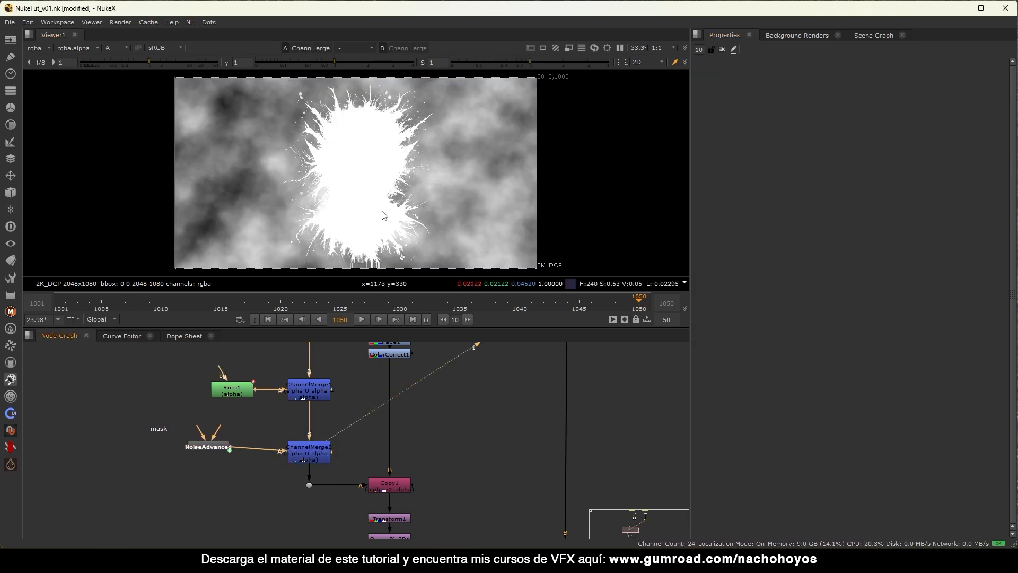
Set ChannelMerge2's operation to stencil.
{"action": "left_click", "coordinate": [316, 453]}
{"action": "key", "text": "d"}
{"action": "key", "text": "d"}
{"action": "double_click", "coordinate": [318, 452]}
{"action": "left_click", "coordinate": [780, 108]}
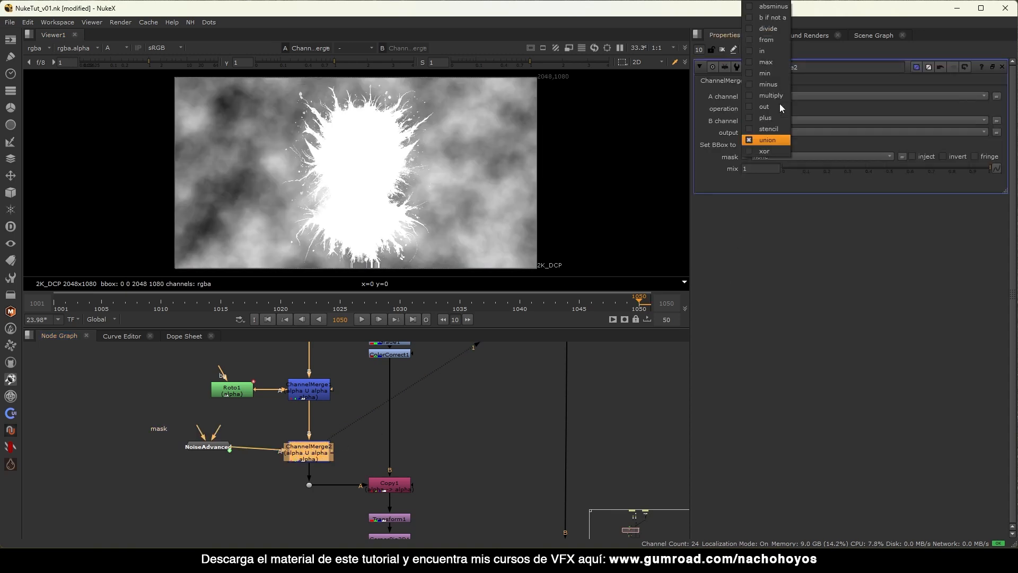
{"action": "left_click", "coordinate": [777, 129]}
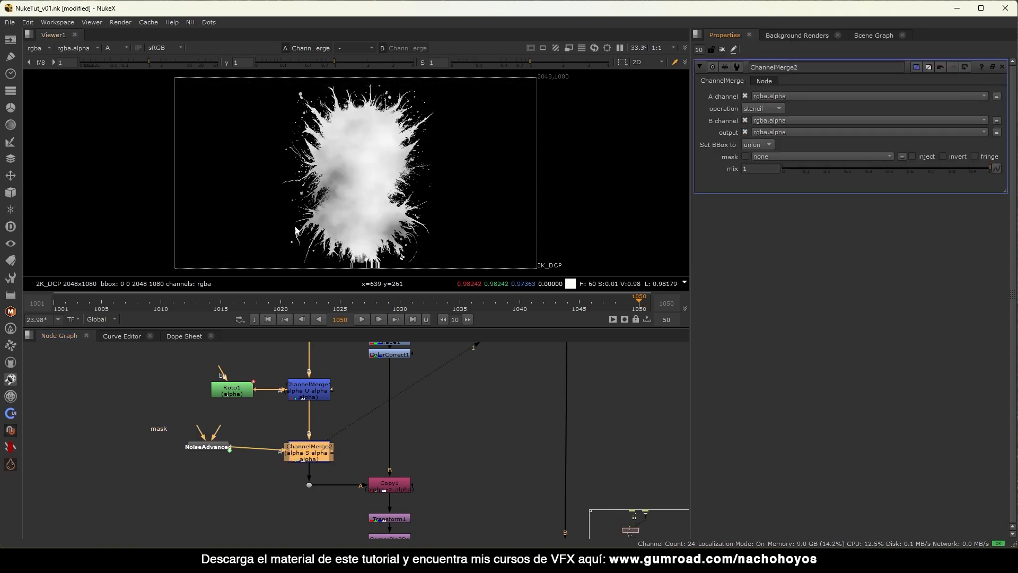
{"action": "scroll", "coordinate": [425, 343], "scroll_direction": "down", "scroll_amount": 4}
View Merge1 and toggle ChannelMerge2 on and off to compare the graffiti.
{"action": "left_click", "coordinate": [455, 459]}
{"action": "key", "text": "1"}
{"action": "scroll", "coordinate": [472, 148], "scroll_direction": "up", "scroll_amount": 4}
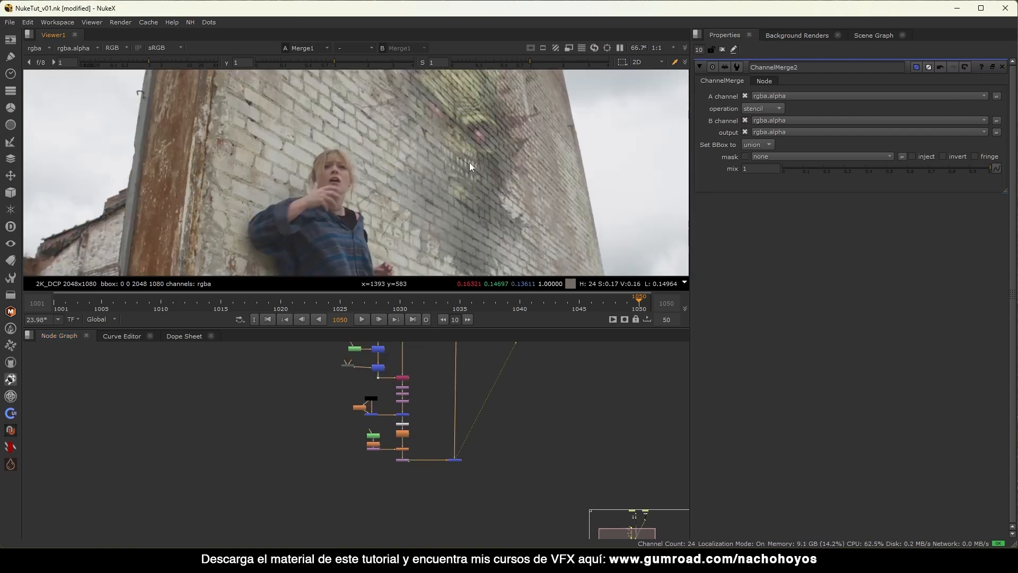
{"action": "scroll", "coordinate": [376, 376], "scroll_direction": "up", "scroll_amount": 5}
{"action": "scroll", "coordinate": [324, 411], "scroll_direction": "up", "scroll_amount": 2}
{"action": "left_click", "coordinate": [323, 423]}
{"action": "key", "text": "d"}
{"action": "key", "text": "d"}
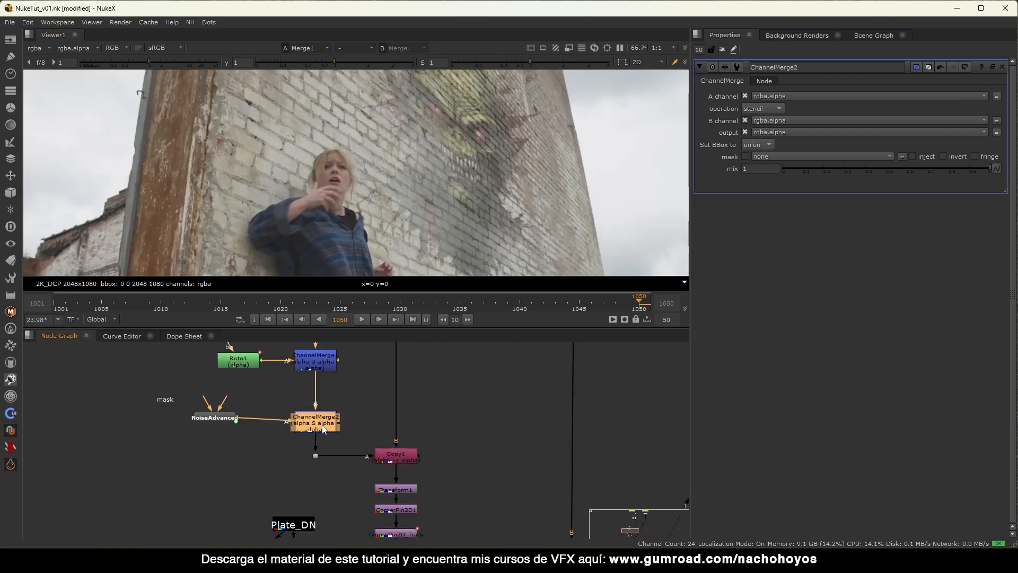
{"action": "key", "text": "d"}
{"action": "key", "text": "d"}
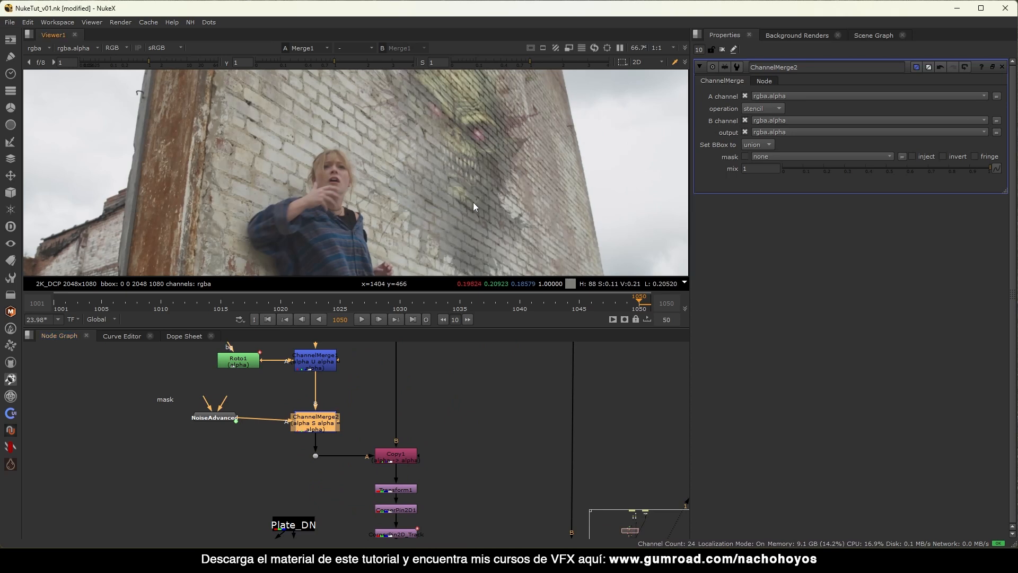
{"action": "scroll", "coordinate": [401, 225], "scroll_direction": "down", "scroll_amount": 3}
{"action": "scroll", "coordinate": [424, 212], "scroll_direction": "up", "scroll_amount": 2}
{"action": "key", "text": "d"}
{"action": "key", "text": "d"}
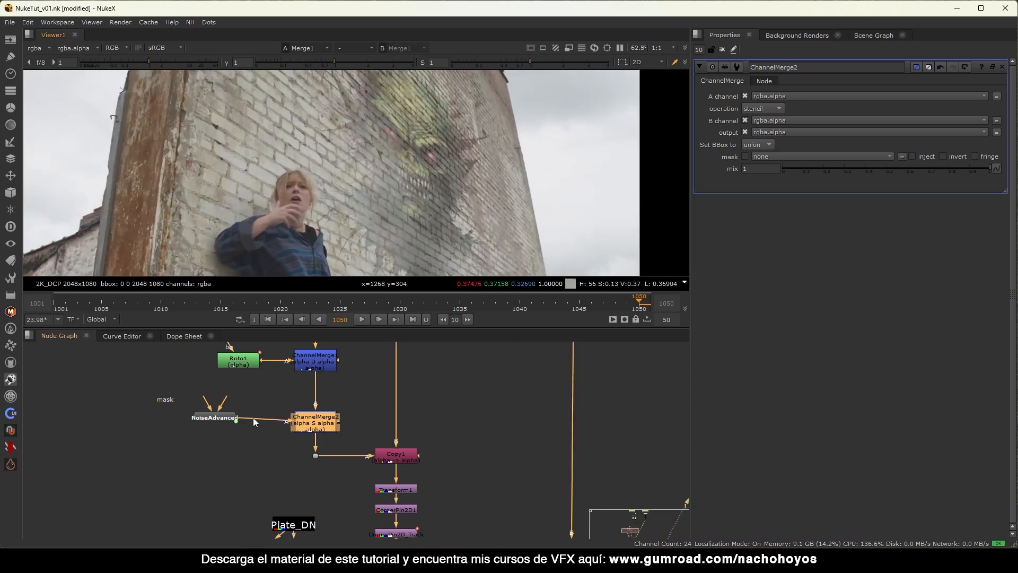
Set the NoiseAdvanced size to 56, gamma to 0.245 and gain to 0.86.
{"action": "left_click_drag", "start_coordinate": [219, 419], "coordinate": [219, 425]}
{"action": "key", "text": "1"}
{"action": "scroll", "coordinate": [392, 208], "scroll_direction": "down", "scroll_amount": 2}
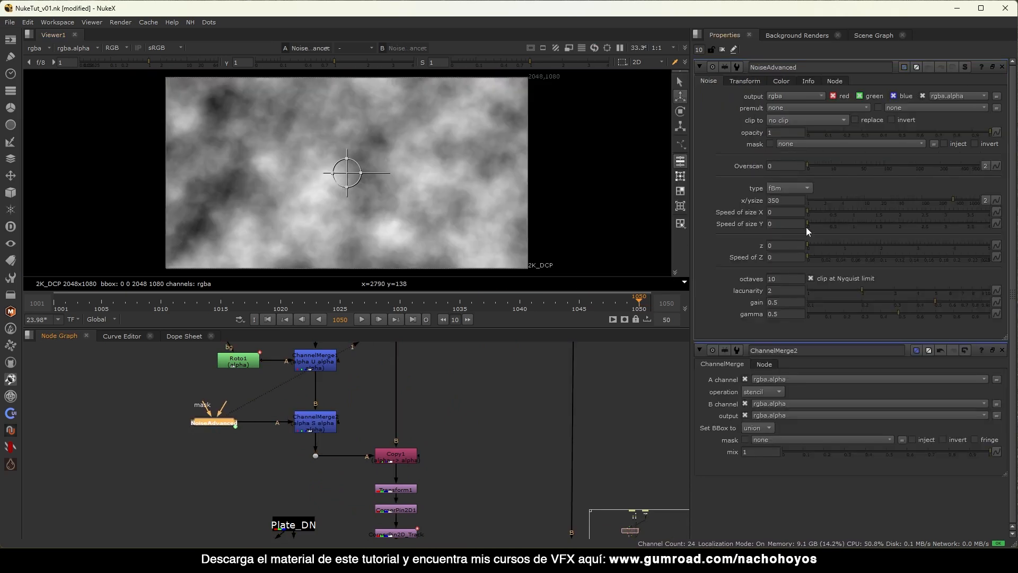
{"action": "left_click_drag", "start_coordinate": [928, 200], "coordinate": [907, 199]}
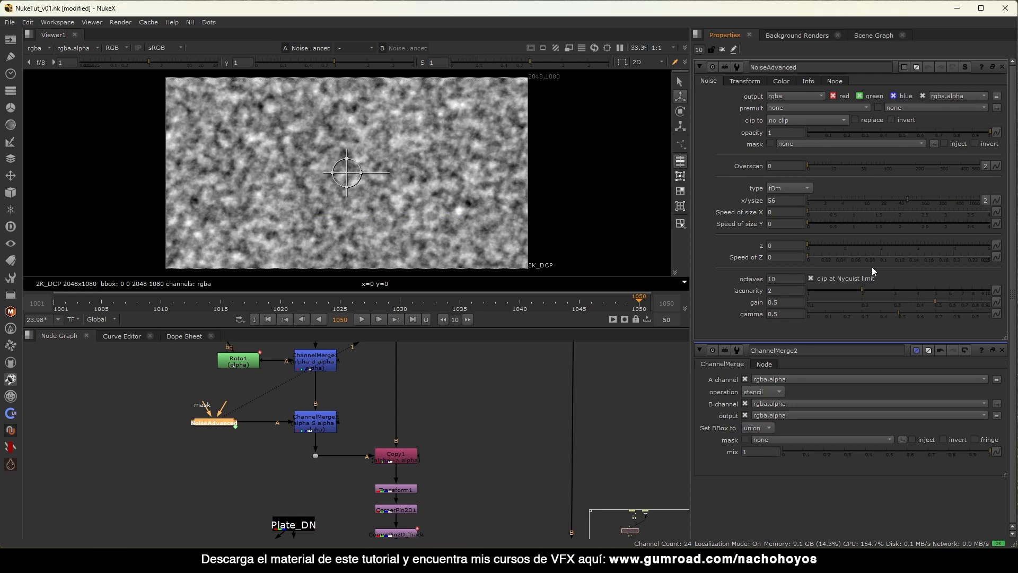
{"action": "left_click_drag", "start_coordinate": [899, 313], "coordinate": [854, 313]}
{"action": "left_click_drag", "start_coordinate": [936, 302], "coordinate": [980, 303]}
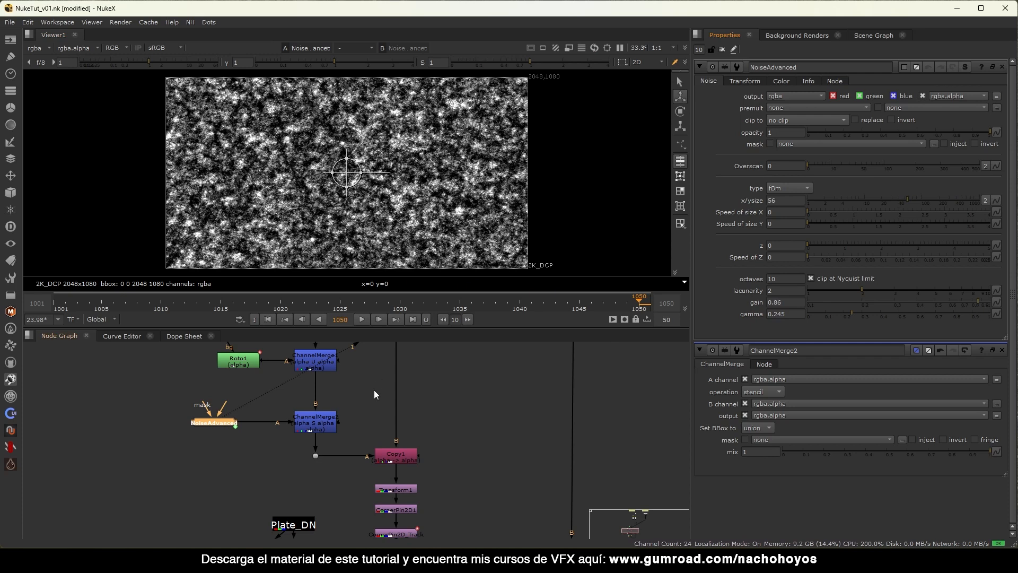
{"action": "scroll", "coordinate": [478, 422], "scroll_direction": "down", "scroll_amount": 5}
Close the noise settings and inspect the final wall composite in the viewer.
{"action": "middle_click_drag", "start_coordinate": [446, 443], "coordinate": [409, 382]}
{"action": "left_click", "coordinate": [496, 444]}
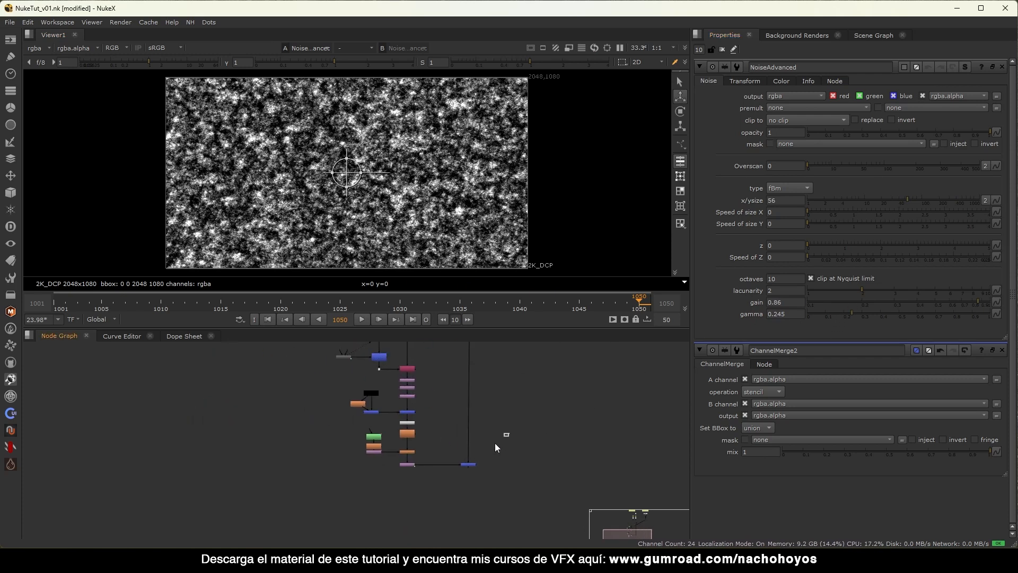
{"action": "key", "text": "2"}
{"action": "scroll", "coordinate": [472, 168], "scroll_direction": "up", "scroll_amount": 2}
{"action": "scroll", "coordinate": [498, 165], "scroll_direction": "up", "scroll_amount": 1}
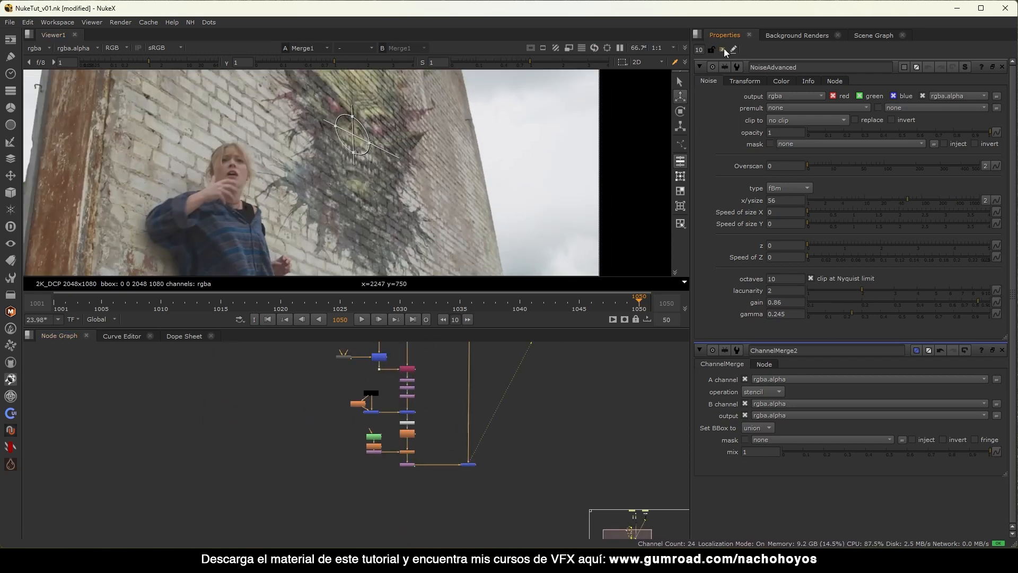
{"action": "left_click", "coordinate": [722, 50]}
{"action": "scroll", "coordinate": [348, 443], "scroll_direction": "up", "scroll_amount": 4}
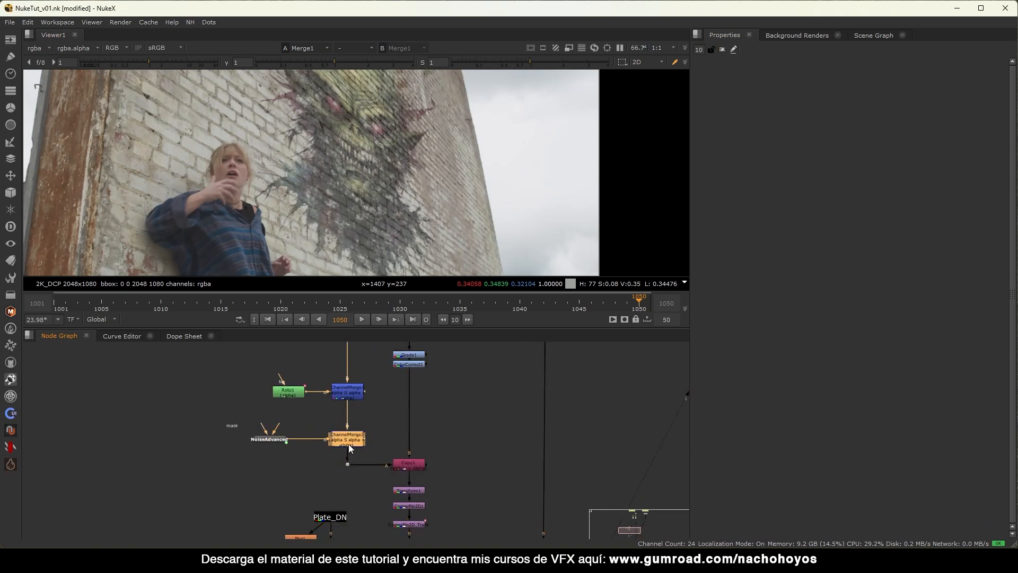
{"action": "scroll", "coordinate": [345, 446], "scroll_direction": "down", "scroll_amount": 5}
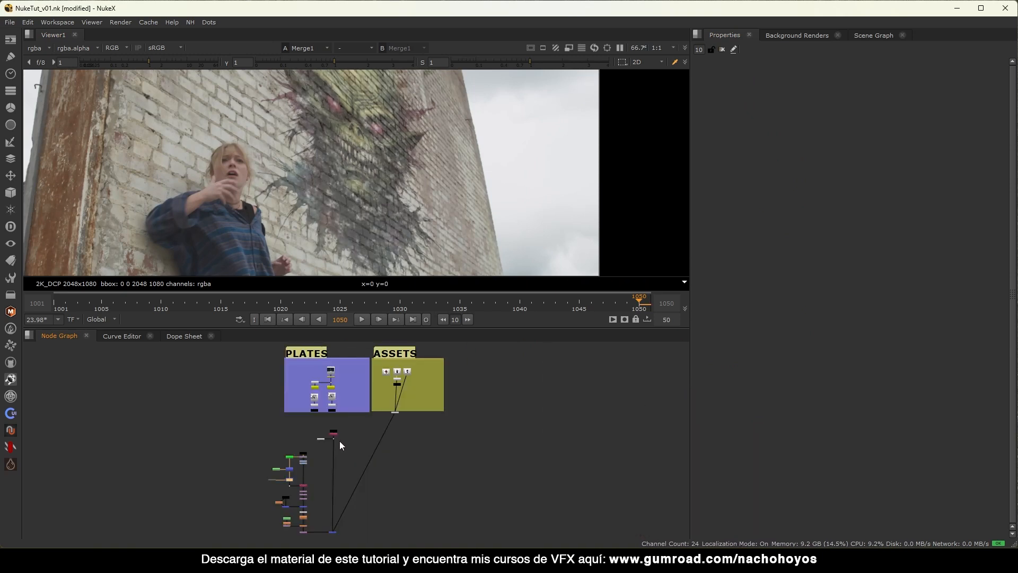
{"action": "scroll", "coordinate": [307, 472], "scroll_direction": "up", "scroll_amount": 5}
{"action": "scroll", "coordinate": [389, 218], "scroll_direction": "down", "scroll_amount": 3}
{"action": "middle_click_drag", "start_coordinate": [366, 209], "coordinate": [354, 173]}
{"action": "scroll", "coordinate": [326, 240], "scroll_direction": "up", "scroll_amount": 4}
{"action": "scroll", "coordinate": [384, 184], "scroll_direction": "down", "scroll_amount": 3}
Disable the stencil merge to compare how the graffiti looks without it.
{"action": "key", "text": "d"}
{"action": "key", "text": "d"}
{"action": "middle_click_drag", "start_coordinate": [360, 170], "coordinate": [411, 173], "text": "alt"}
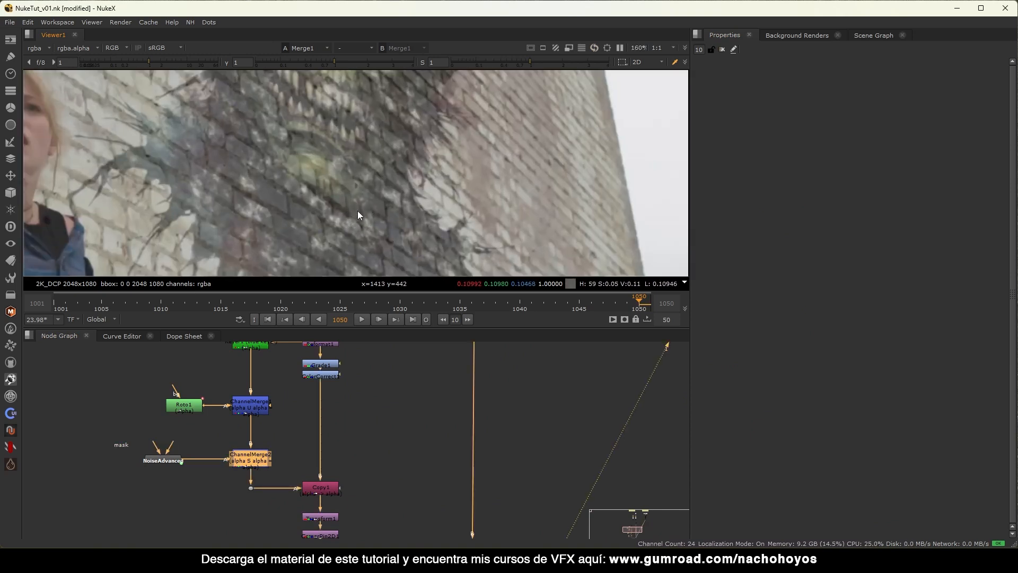
{"action": "scroll", "coordinate": [357, 211], "scroll_direction": "down", "scroll_amount": 3}
{"action": "middle_click_drag", "start_coordinate": [352, 215], "coordinate": [366, 202]}
{"action": "scroll", "coordinate": [369, 191], "scroll_direction": "down", "scroll_amount": 3}
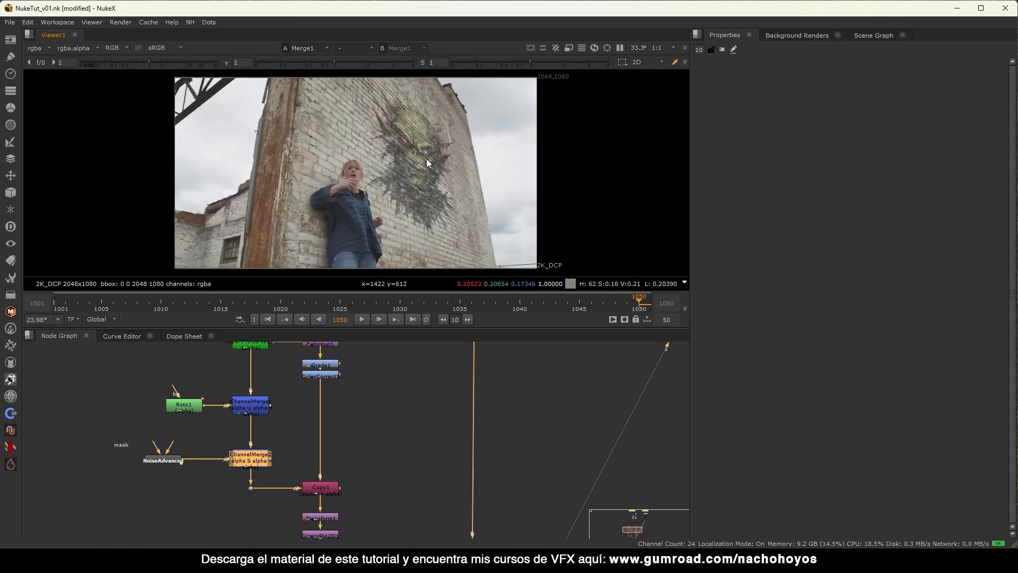
{"action": "scroll", "coordinate": [446, 151], "scroll_direction": "up", "scroll_amount": 2}
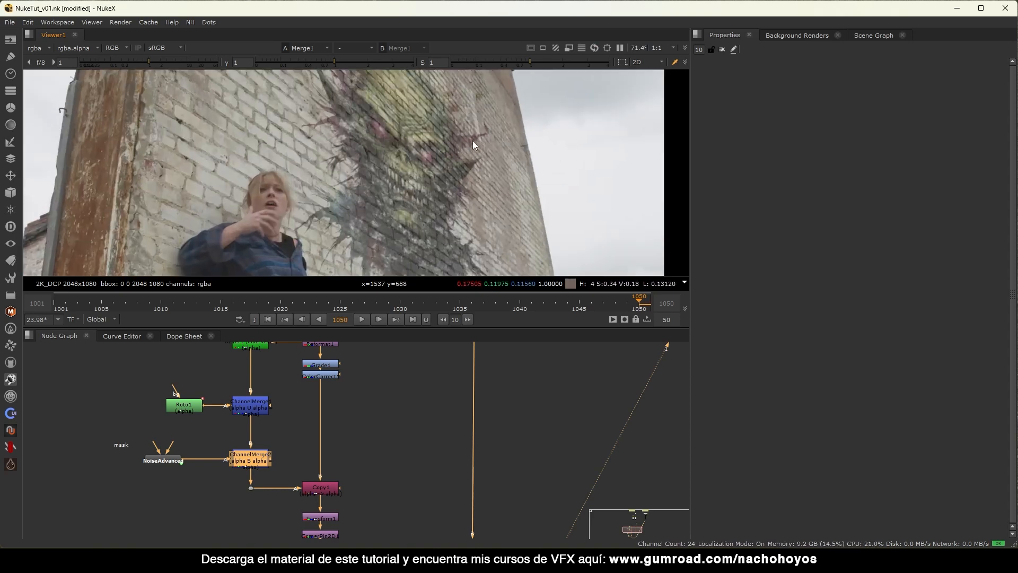
{"action": "scroll", "coordinate": [472, 141], "scroll_direction": "up", "scroll_amount": 3}
{"action": "scroll", "coordinate": [509, 122], "scroll_direction": "down", "scroll_amount": 3}
Copy NoiseAdvanced and ChannelMerge2 and place the copies on the pipe below ChannelMerge2.
{"action": "left_click_drag", "start_coordinate": [287, 432], "coordinate": [97, 477]}
{"action": "left_click_drag", "start_coordinate": [249, 463], "coordinate": [251, 431]}
{"action": "middle_click_drag", "start_coordinate": [245, 441], "coordinate": [361, 425]}
{"action": "scroll", "coordinate": [361, 425], "scroll_direction": "up", "scroll_amount": 1}
{"action": "left_click_drag", "start_coordinate": [430, 386], "coordinate": [210, 439]}
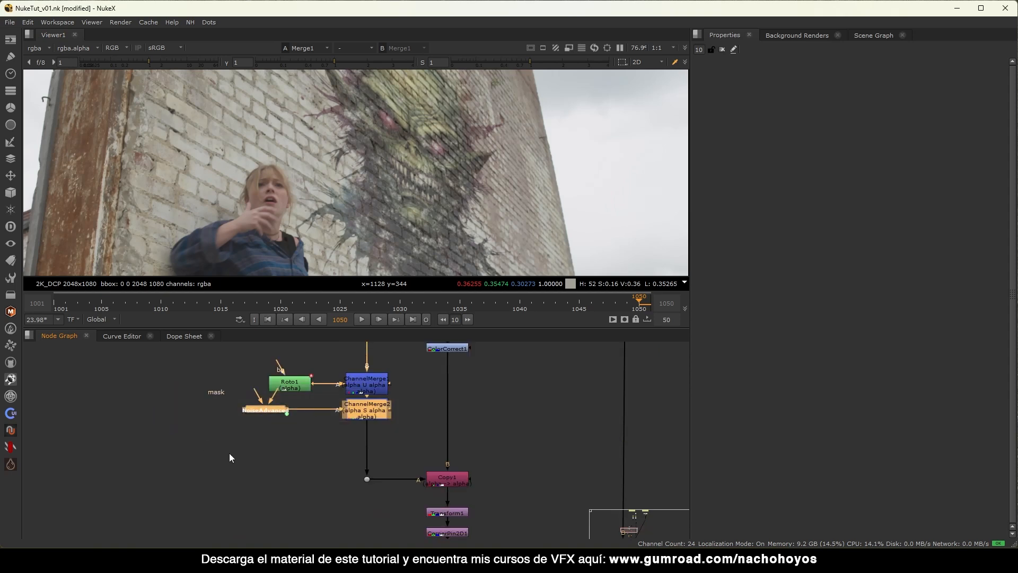
{"action": "key", "text": "alt+c"}
{"action": "left_click_drag", "start_coordinate": [310, 457], "coordinate": [348, 451]}
Set NoiseAdvanced1's x/ysize to 185 and view the final wall composite.
{"action": "left_click", "coordinate": [320, 460]}
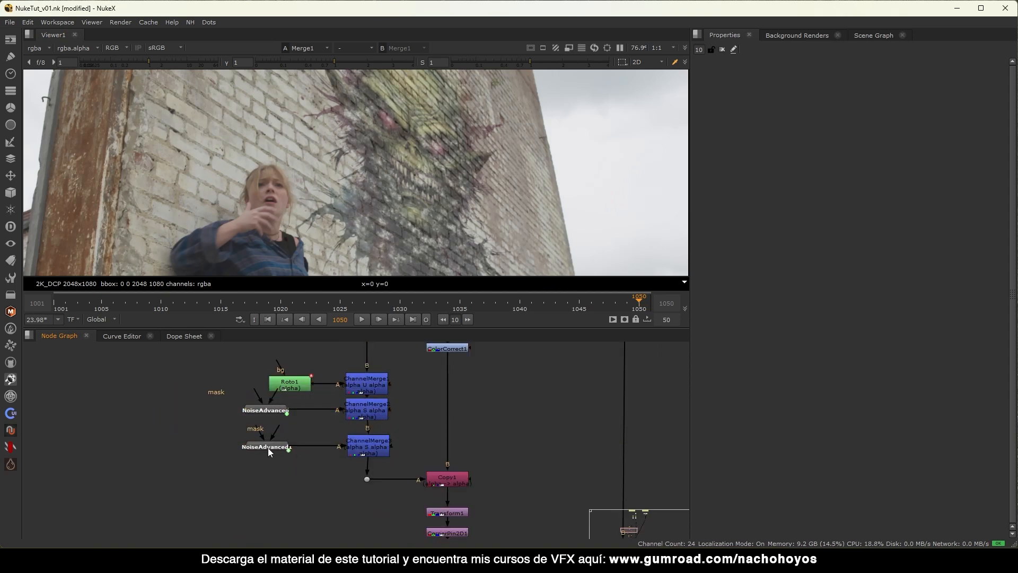
{"action": "left_click_drag", "start_coordinate": [268, 448], "coordinate": [256, 447]}
{"action": "key", "text": "1"}
{"action": "double_click", "coordinate": [255, 447]}
{"action": "scroll", "coordinate": [392, 199], "scroll_direction": "down", "scroll_amount": 2}
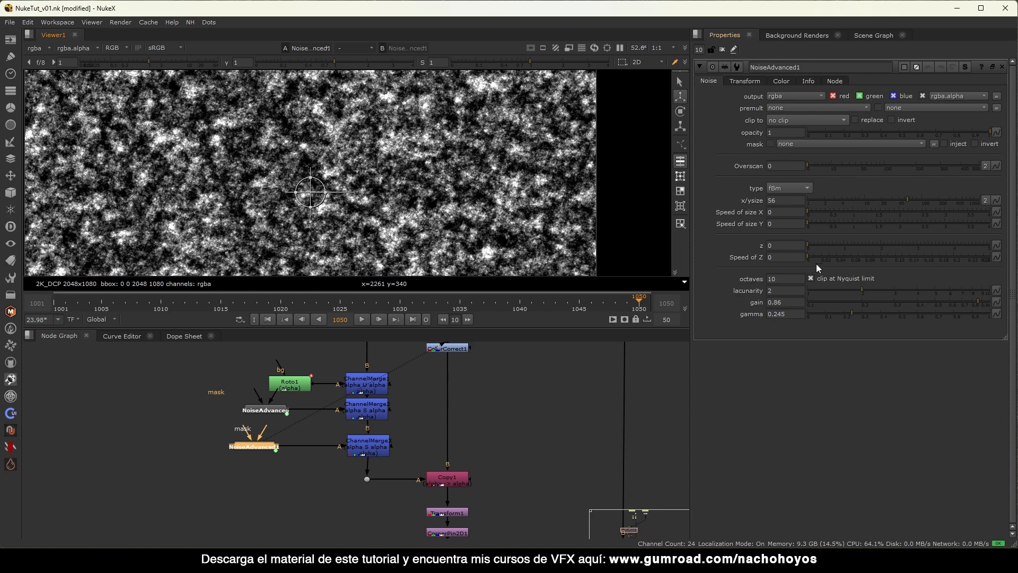
{"action": "left_click", "coordinate": [937, 199]}
{"action": "scroll", "coordinate": [470, 425], "scroll_direction": "down", "scroll_amount": 7}
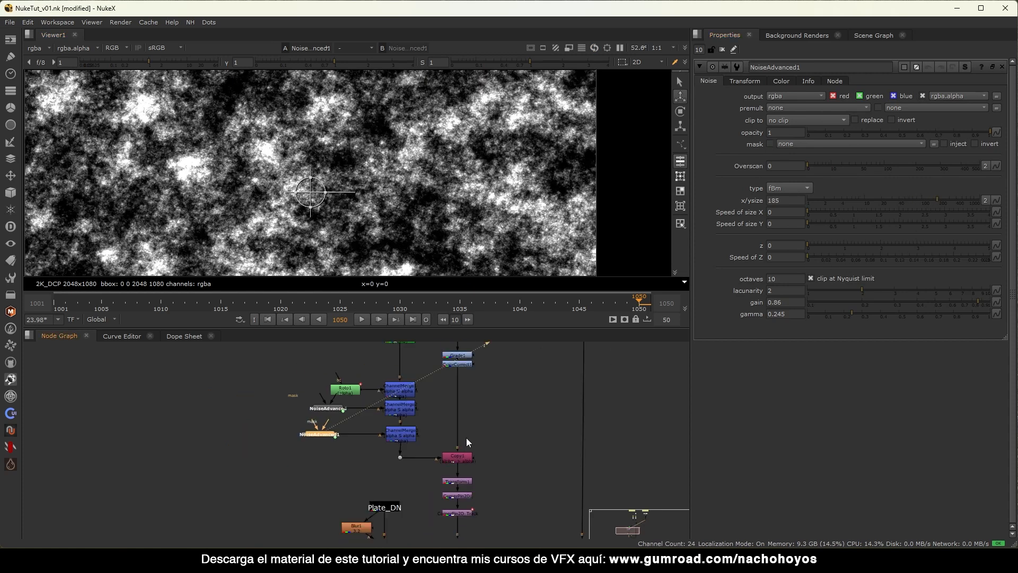
{"action": "left_click", "coordinate": [507, 477]}
{"action": "key", "text": "1"}
{"action": "left_click", "coordinate": [488, 473]}
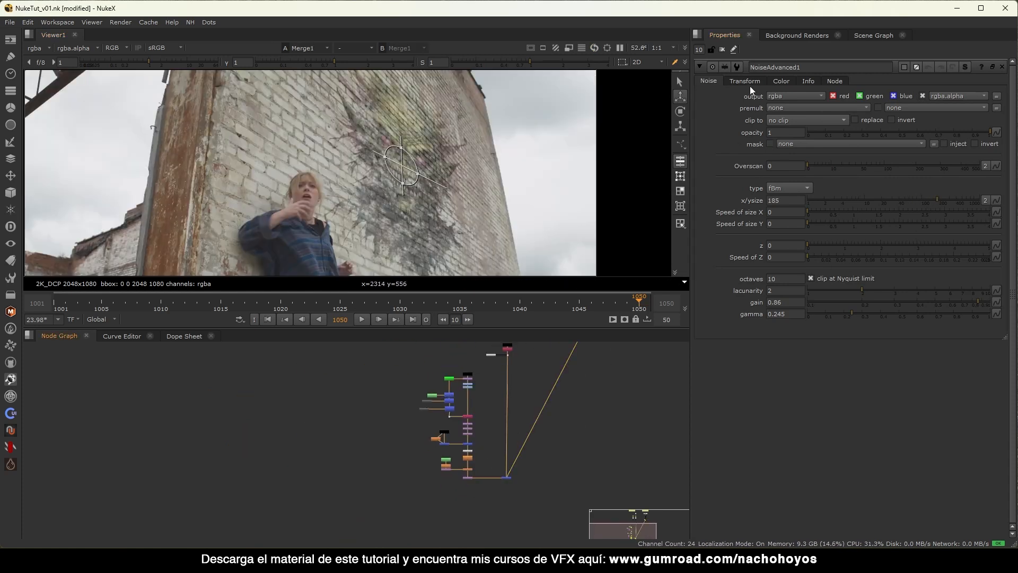
{"action": "left_click", "coordinate": [722, 49]}
Raise NoiseAdvanced1's z offset to 3.62 to shift the noise pattern.
{"action": "scroll", "coordinate": [508, 424], "scroll_direction": "up", "scroll_amount": 5}
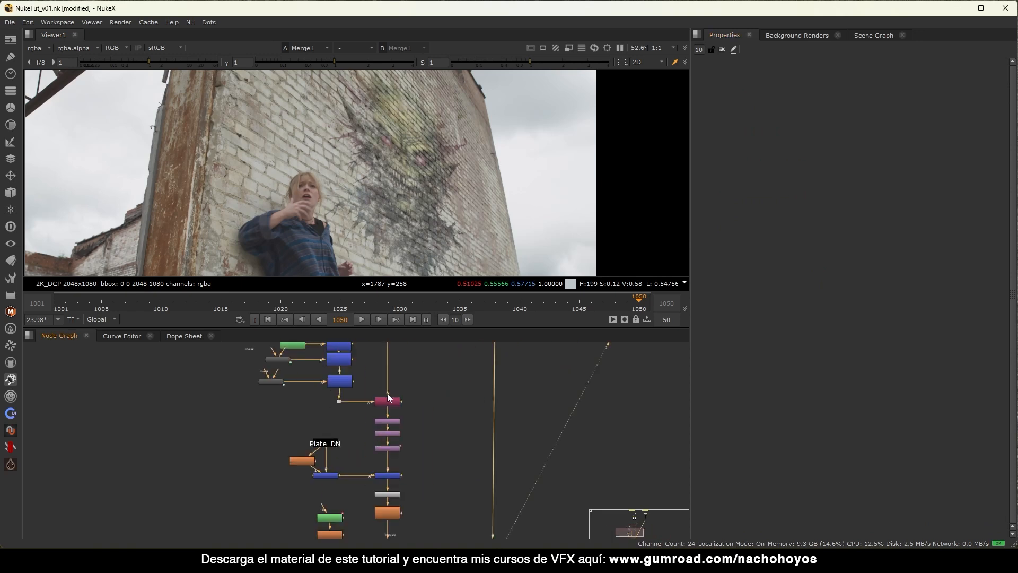
{"action": "left_click_drag", "start_coordinate": [274, 380], "coordinate": [261, 380]}
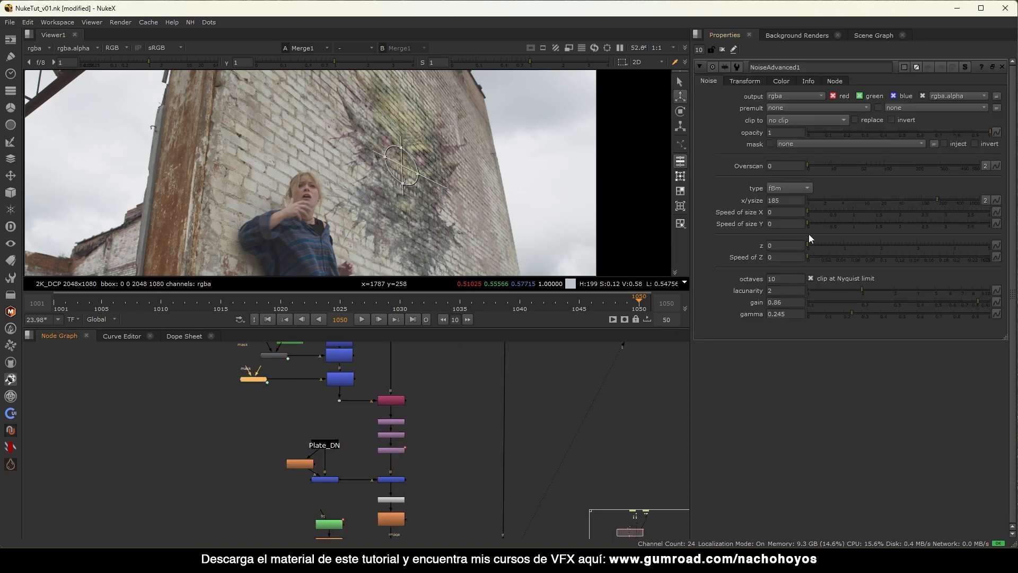
{"action": "left_click_drag", "start_coordinate": [812, 244], "coordinate": [938, 244]}
{"action": "middle_click_drag", "start_coordinate": [378, 212], "coordinate": [221, 198]}
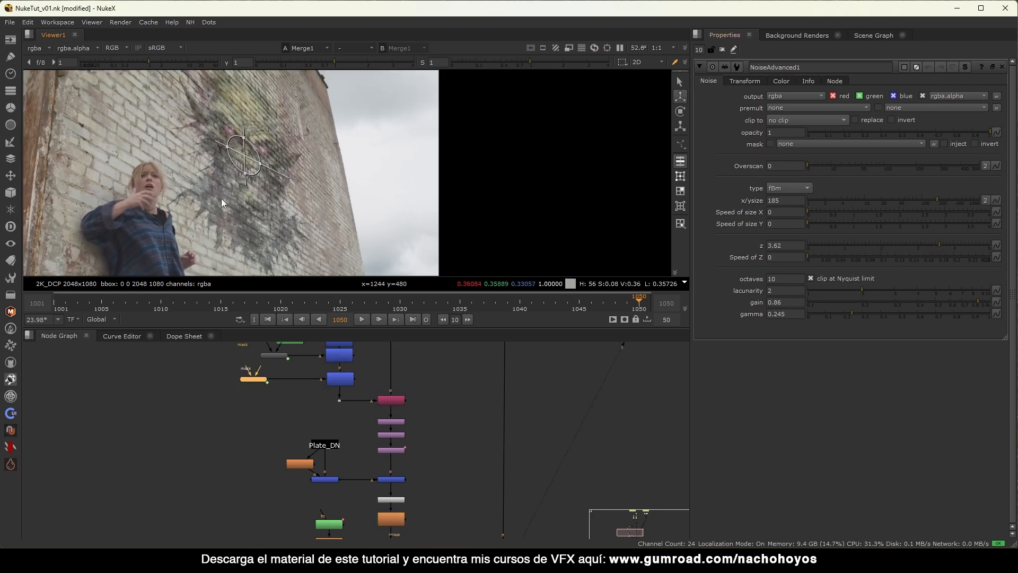
{"action": "left_click", "coordinate": [722, 49]}
{"action": "scroll", "coordinate": [286, 371], "scroll_direction": "up", "scroll_amount": 4}
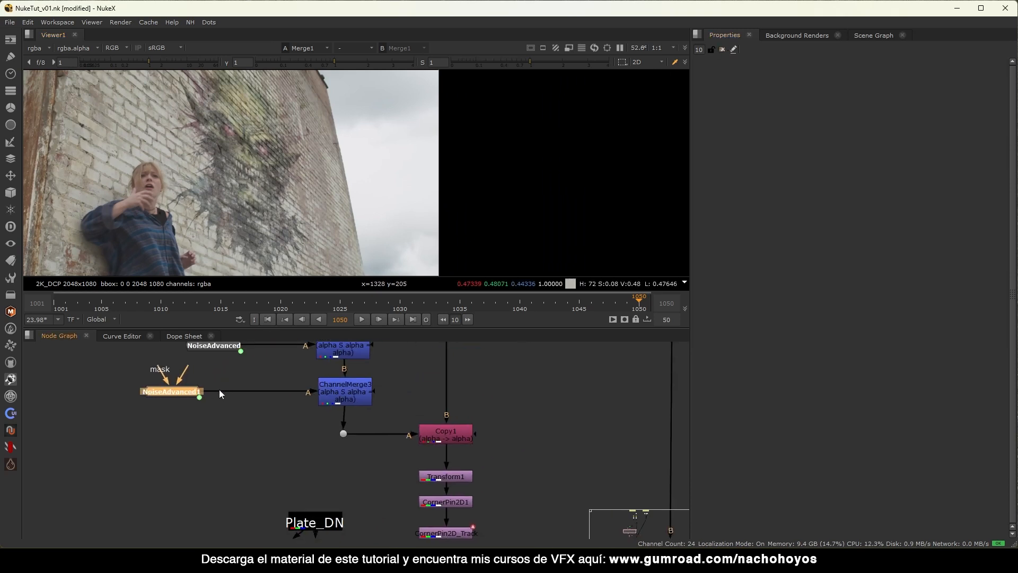
Align ChannelMerge3 under ChannelMerge2 and toggle it off and on to compare.
{"action": "left_click", "coordinate": [348, 392]}
{"action": "left_click_drag", "start_coordinate": [348, 393], "coordinate": [345, 393]}
{"action": "key", "text": "d"}
{"action": "key", "text": "d"}
{"action": "key", "text": "d"}
{"action": "key", "text": "d"}
{"action": "key", "text": "d"}
{"action": "key", "text": "d"}
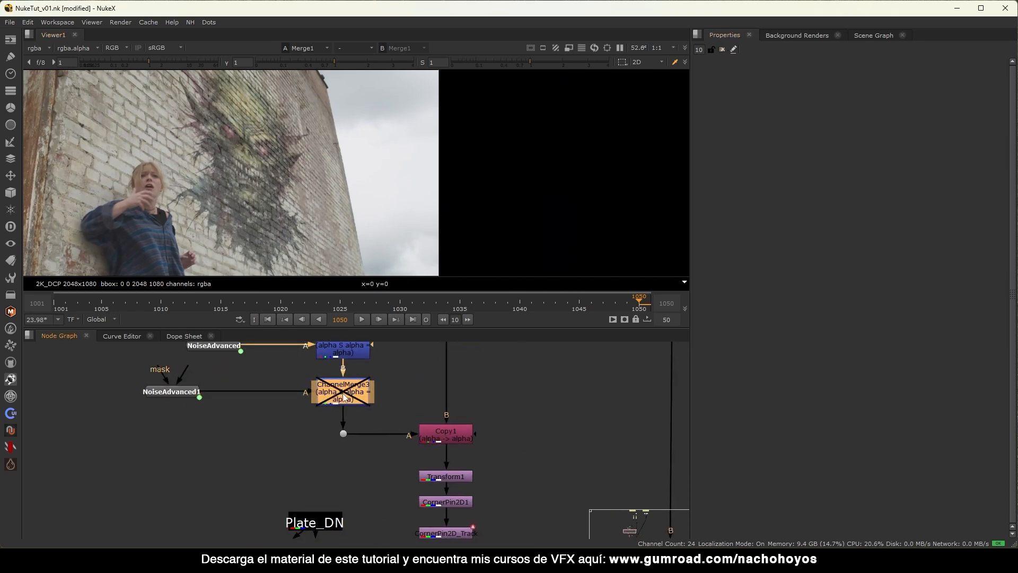
{"action": "key", "text": "d"}
{"action": "key", "text": "d"}
{"action": "key", "text": "d"}
{"action": "key", "text": "d"}
{"action": "left_click", "coordinate": [398, 380]}
Add a Roto3 node next to ChannelMerge3 as its mask.
{"action": "key", "text": "o"}
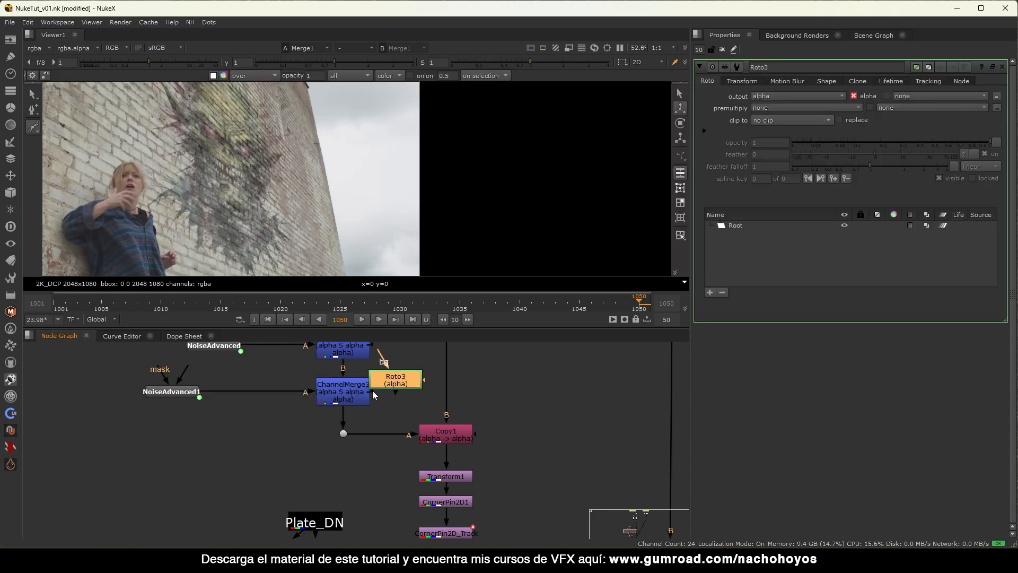
{"action": "scroll", "coordinate": [386, 390], "scroll_direction": "down", "scroll_amount": 6}
{"action": "left_click_drag", "start_coordinate": [375, 353], "coordinate": [299, 431]}
{"action": "scroll", "coordinate": [345, 424], "scroll_direction": "up", "scroll_amount": 6}
{"action": "left_click_drag", "start_coordinate": [403, 408], "coordinate": [381, 402]}
{"action": "left_click", "coordinate": [324, 415]}
Draw Ellipse1 with the Ellipse tool over the lower left of the face.
{"action": "left_click", "coordinate": [33, 127]}
{"action": "left_click", "coordinate": [69, 161]}
{"action": "left_click", "coordinate": [182, 232]}
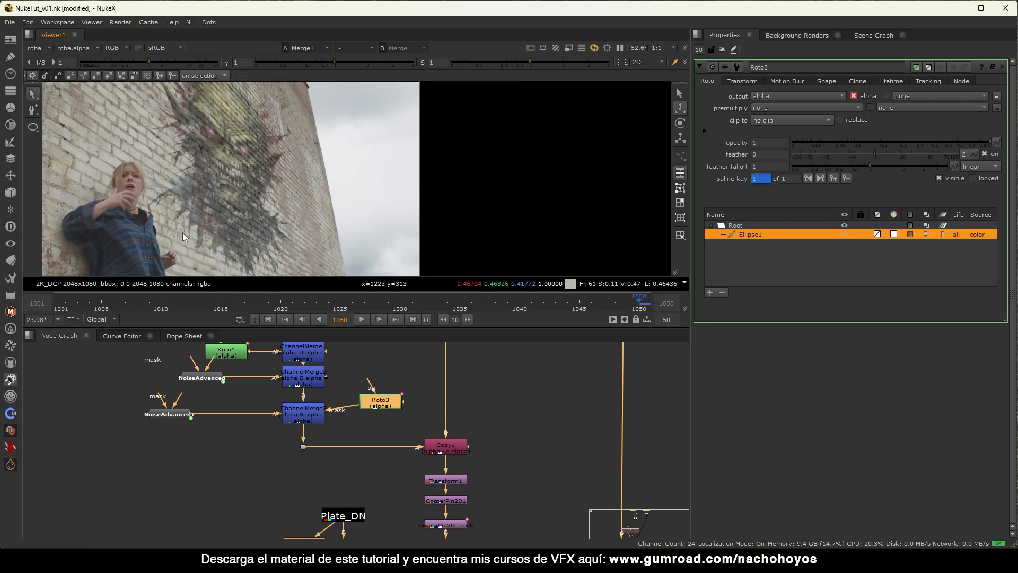
{"action": "key", "text": "ctrl+z"}
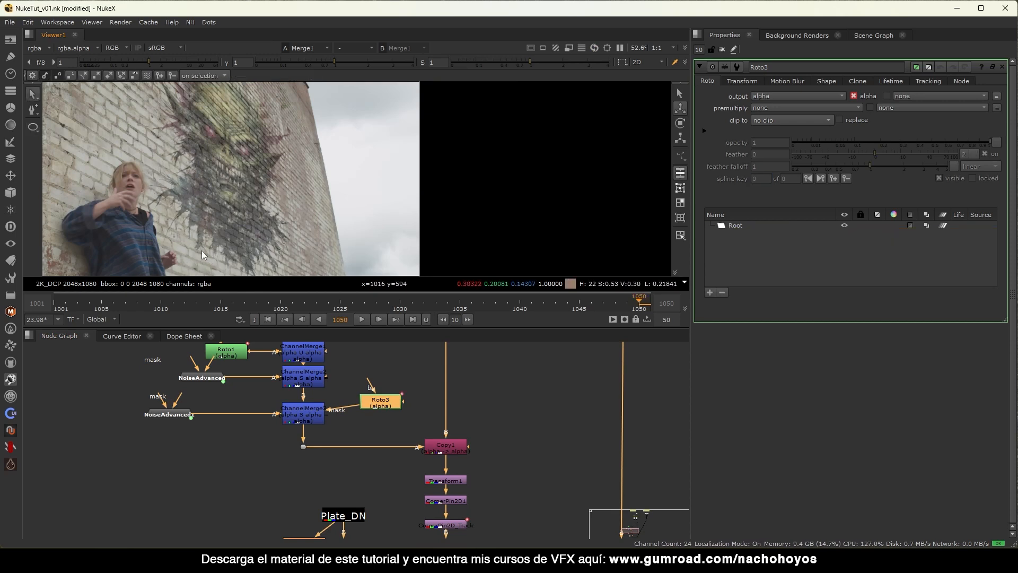
{"action": "left_click", "coordinate": [31, 123]}
{"action": "left_click", "coordinate": [130, 157]}
Stretch and shift Ellipse1 over the monster, then draw Ellipse2 over the face's upper right.
{"action": "left_click", "coordinate": [306, 417]}
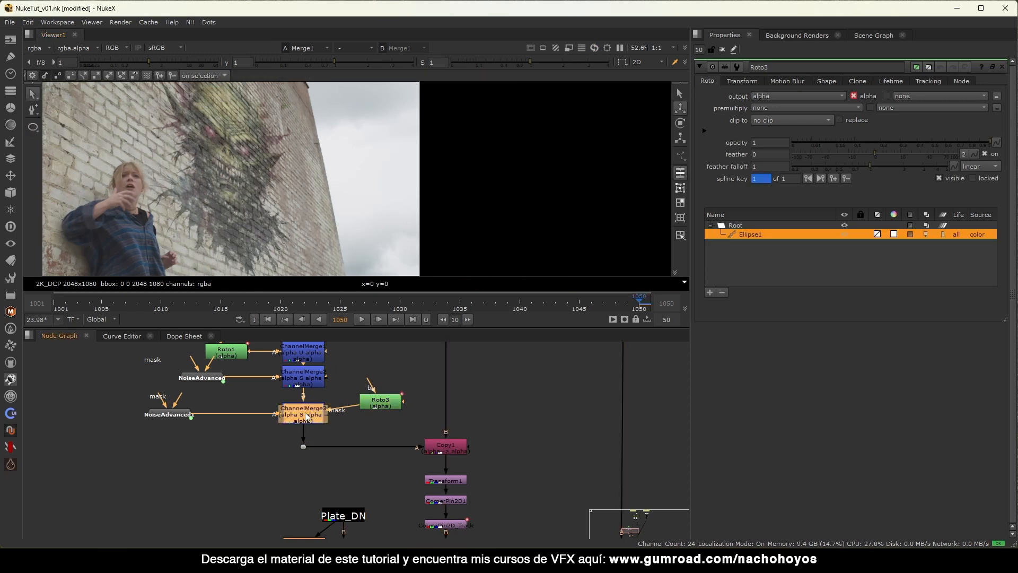
{"action": "key", "text": "1"}
{"action": "left_click", "coordinate": [454, 451]}
{"action": "key", "text": "1"}
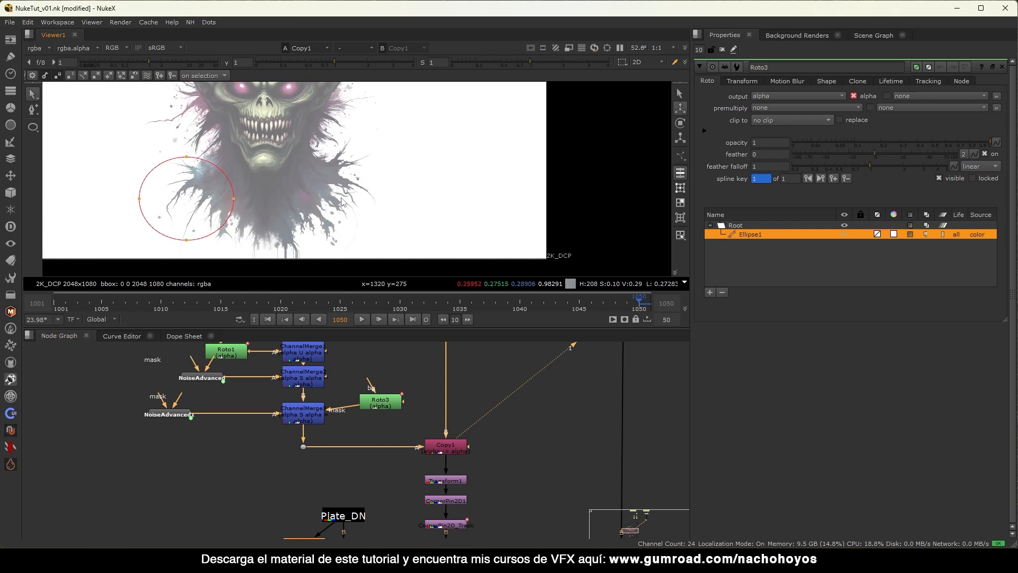
{"action": "left_click_drag", "start_coordinate": [186, 243], "coordinate": [186, 258]}
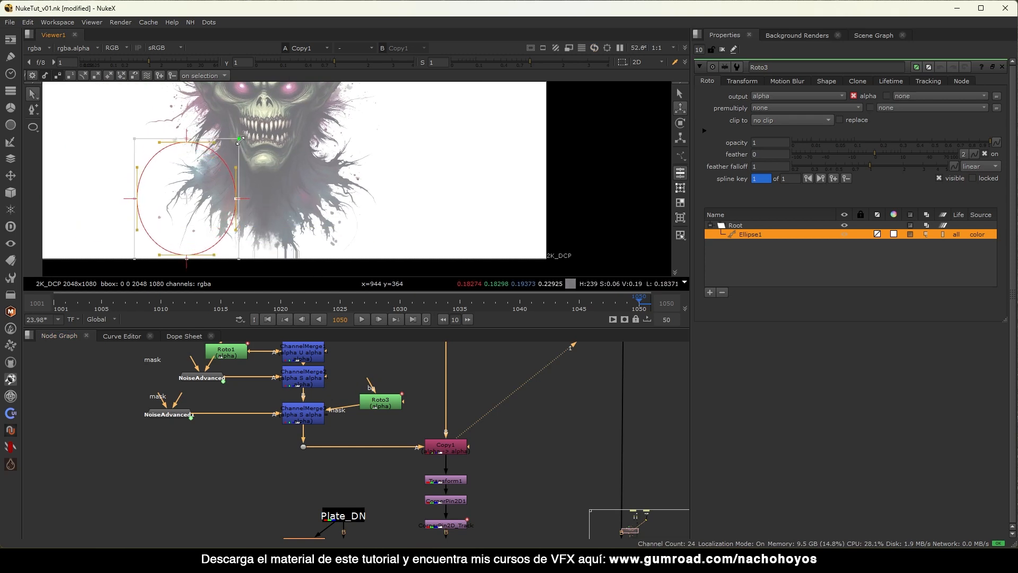
{"action": "left_click_drag", "start_coordinate": [230, 193], "coordinate": [241, 197]}
{"action": "scroll", "coordinate": [241, 197], "scroll_direction": "down", "scroll_amount": 3}
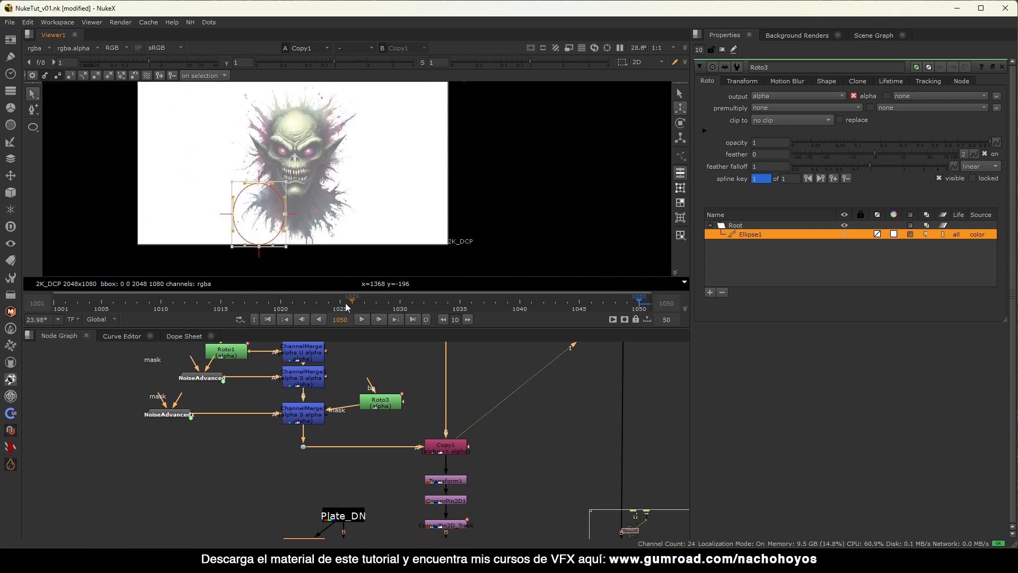
{"action": "left_click", "coordinate": [32, 126]}
{"action": "left_click_drag", "start_coordinate": [377, 84], "coordinate": [309, 159]}
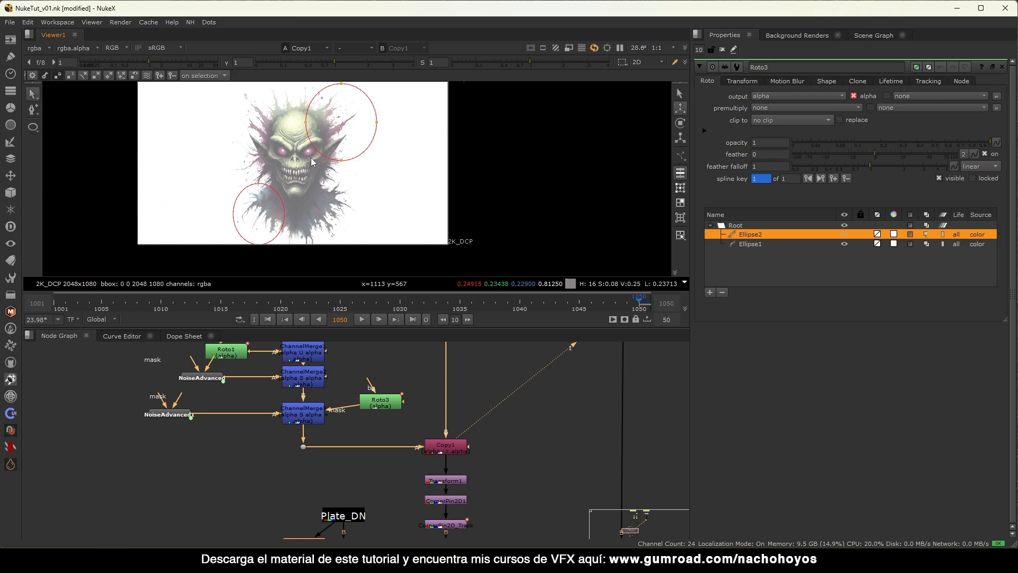
View the Merge1 wall composite and toggle ChannelMerge3 to compare the masked stencil.
{"action": "middle_click_drag", "start_coordinate": [472, 463], "coordinate": [459, 338]}
{"action": "middle_click_drag", "start_coordinate": [456, 537], "coordinate": [438, 447]}
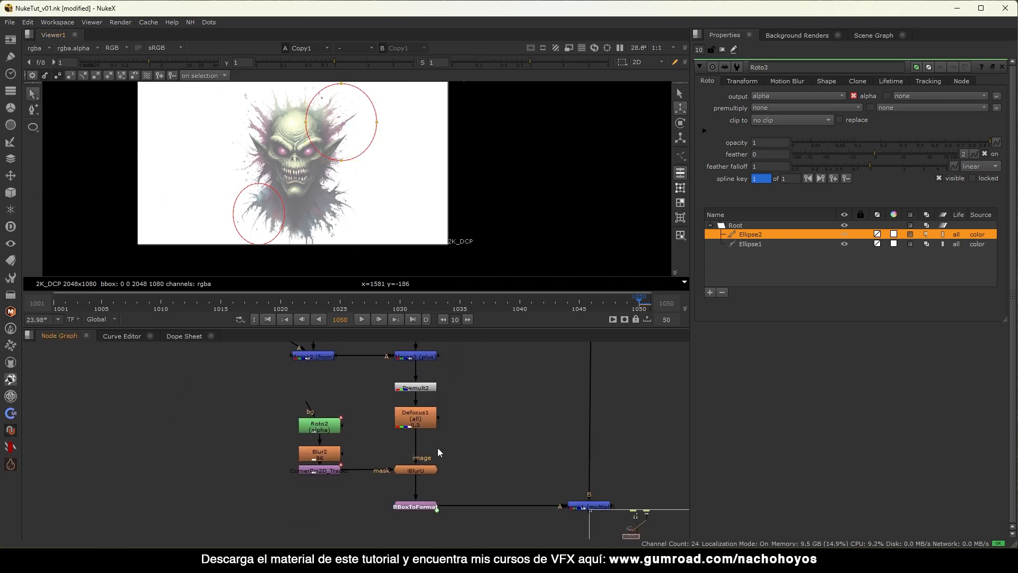
{"action": "left_click", "coordinate": [574, 504]}
{"action": "key", "text": "1"}
{"action": "middle_click_drag", "start_coordinate": [497, 417], "coordinate": [484, 471]}
{"action": "middle_click_drag", "start_coordinate": [331, 411], "coordinate": [328, 429]}
{"action": "middle_click_drag", "start_coordinate": [382, 342], "coordinate": [365, 416]}
{"action": "middle_click_drag", "start_coordinate": [258, 359], "coordinate": [333, 421]}
{"action": "left_click", "coordinate": [312, 418]}
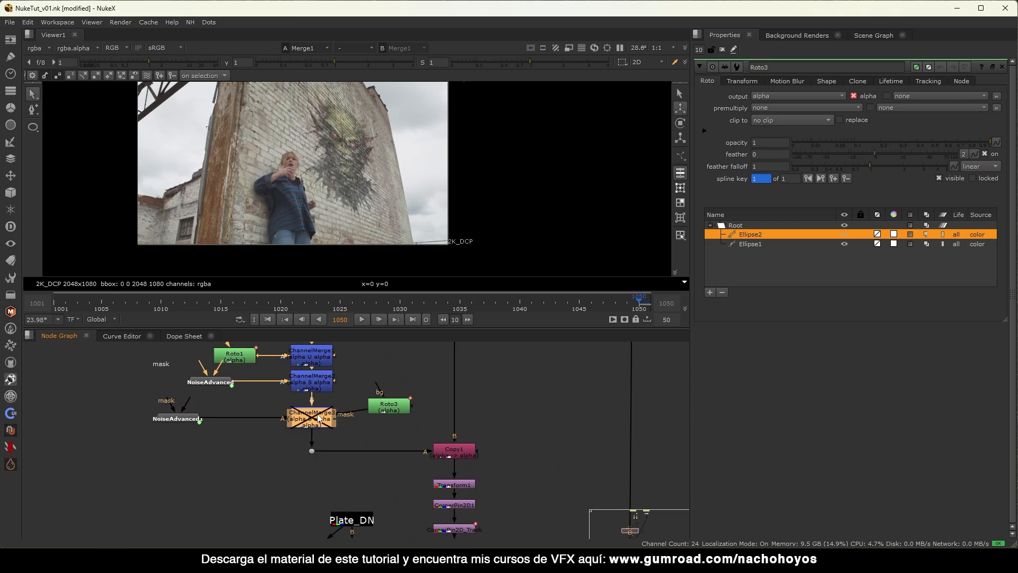
{"action": "scroll", "coordinate": [402, 170], "scroll_direction": "up", "scroll_amount": 5}
{"action": "middle_click_drag", "start_coordinate": [431, 138], "coordinate": [453, 160]}
{"action": "key", "text": "d"}
{"action": "key", "text": "d"}
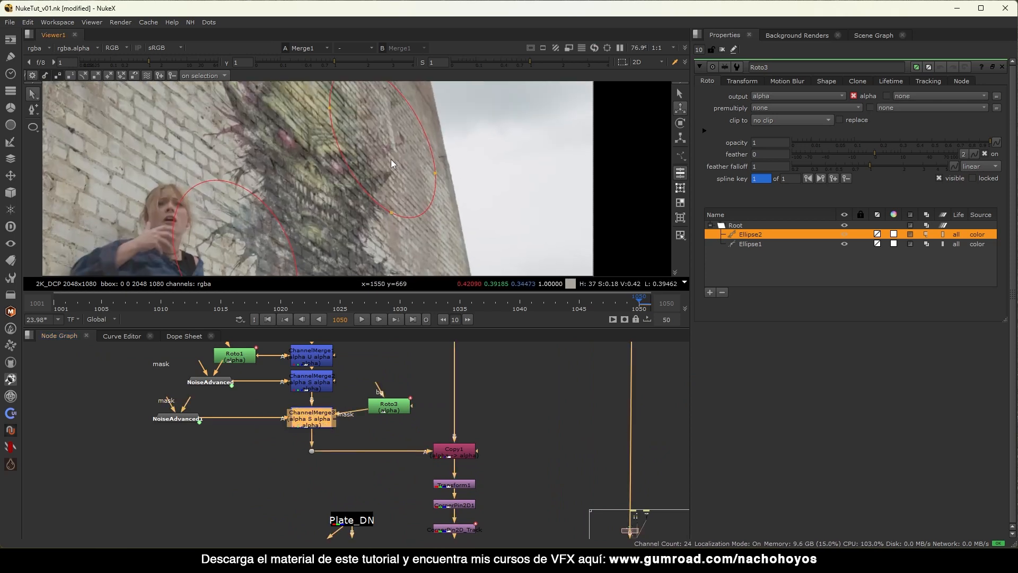
{"action": "middle_click_drag", "start_coordinate": [390, 159], "coordinate": [432, 110]}
{"action": "key", "text": "d"}
{"action": "key", "text": "d"}
{"action": "key", "text": "d"}
{"action": "key", "text": "d"}
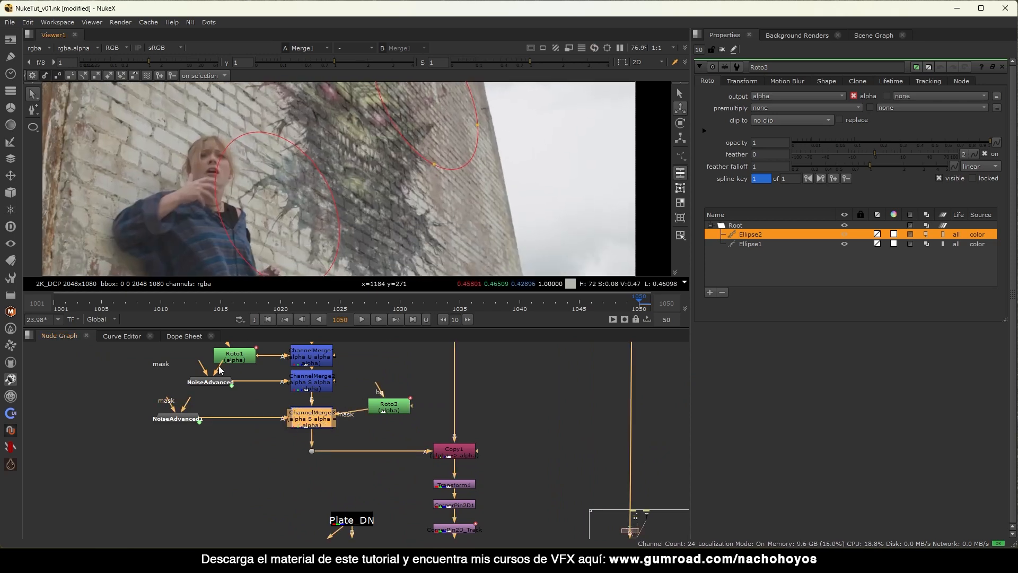
Give NoiseAdvanced1 gamma 0.665 and x/ysize 340, then toggle ChannelMerge3 to compare.
{"action": "double_click", "coordinate": [172, 419]}
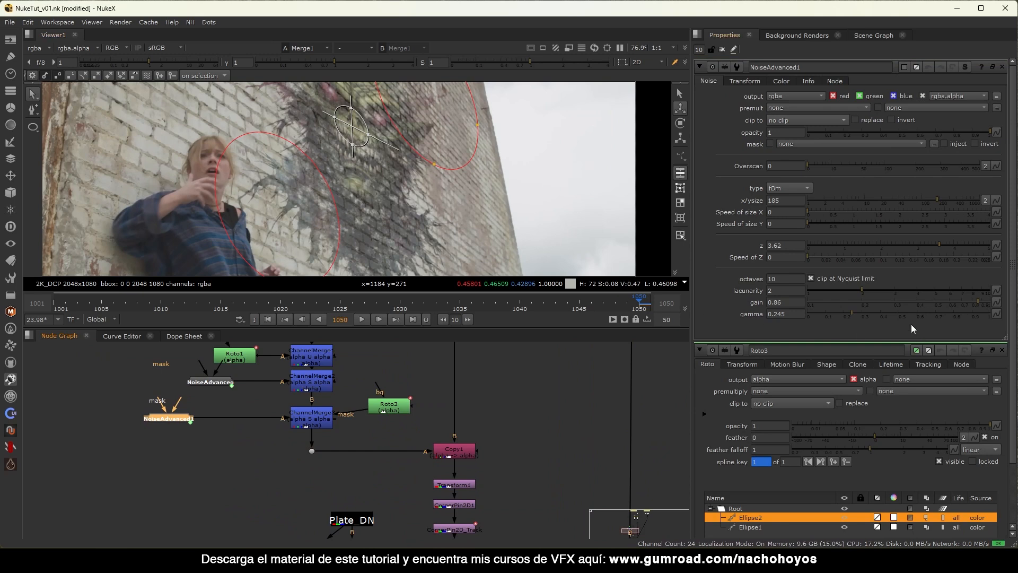
{"action": "left_click_drag", "start_coordinate": [876, 315], "coordinate": [986, 301]}
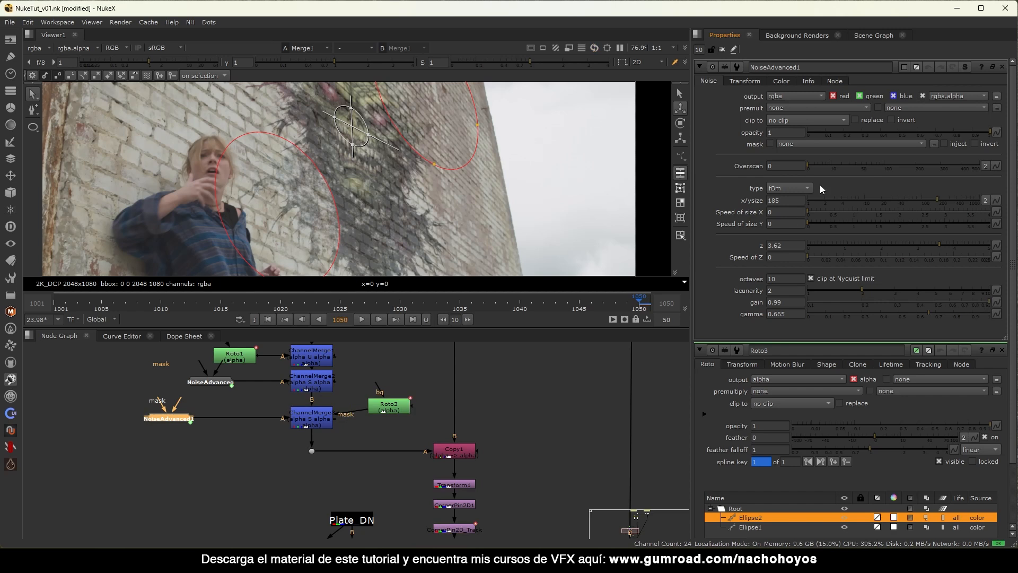
{"action": "left_click_drag", "start_coordinate": [961, 199], "coordinate": [956, 197]}
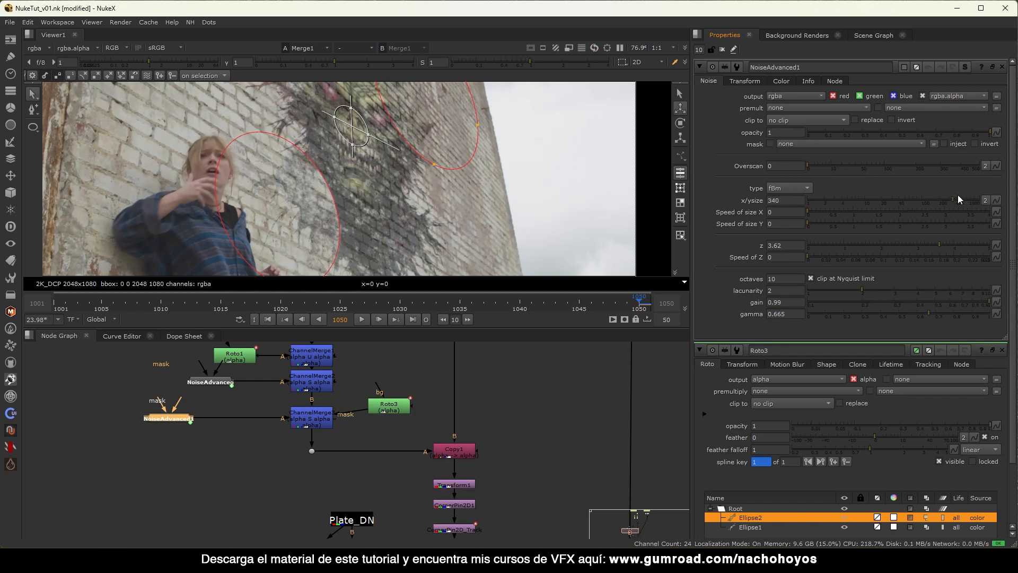
{"action": "scroll", "coordinate": [304, 184], "scroll_direction": "down", "scroll_amount": 3}
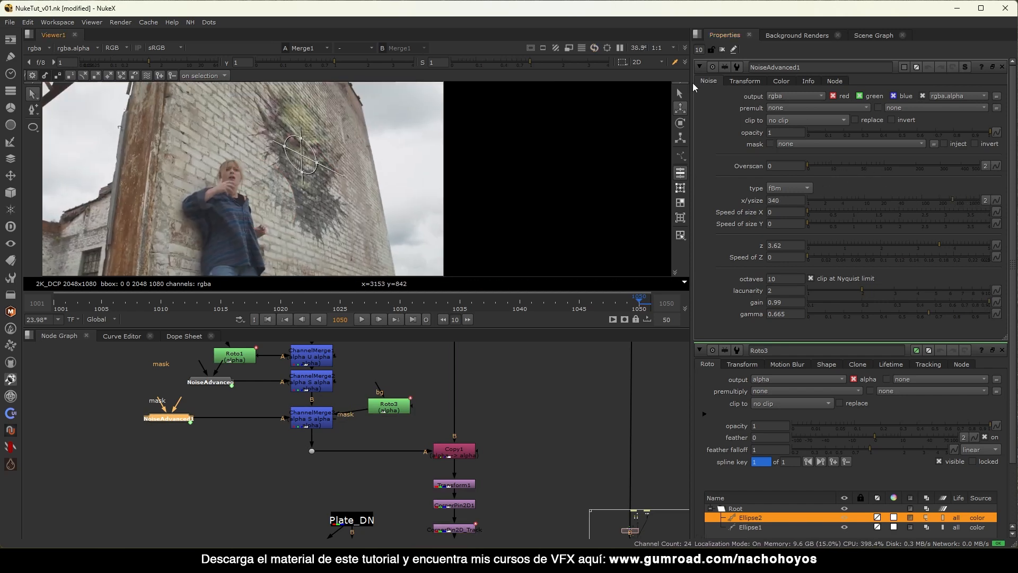
{"action": "left_click", "coordinate": [722, 50]}
{"action": "scroll", "coordinate": [334, 181], "scroll_direction": "up", "scroll_amount": 5}
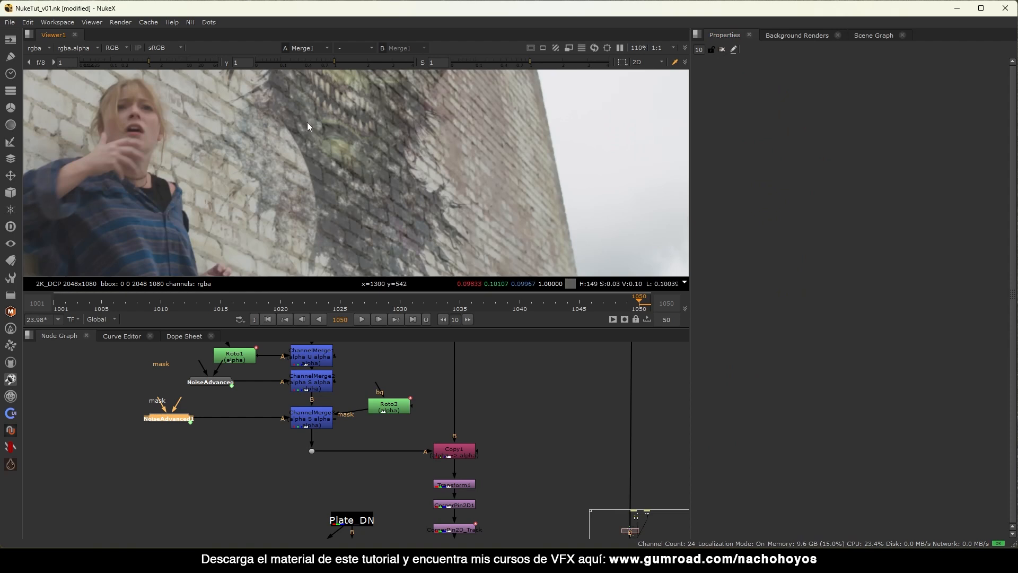
{"action": "left_click", "coordinate": [313, 418]}
{"action": "key", "text": "d"}
{"action": "key", "text": "d"}
{"action": "key", "text": "d"}
{"action": "key", "text": "d"}
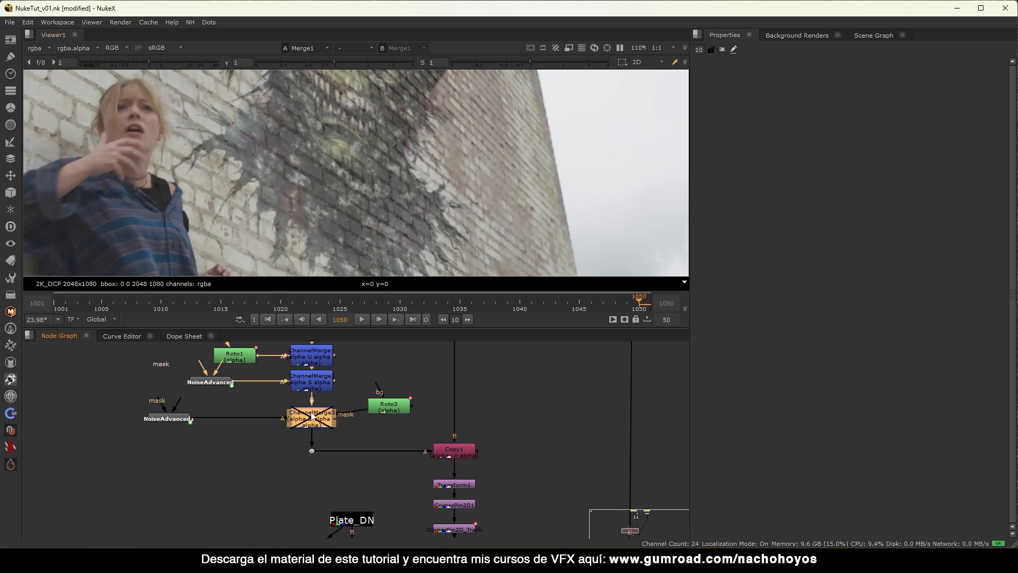
Insert Blur3 below Roto3 and set its size to 100.
{"action": "left_click", "coordinate": [393, 409]}
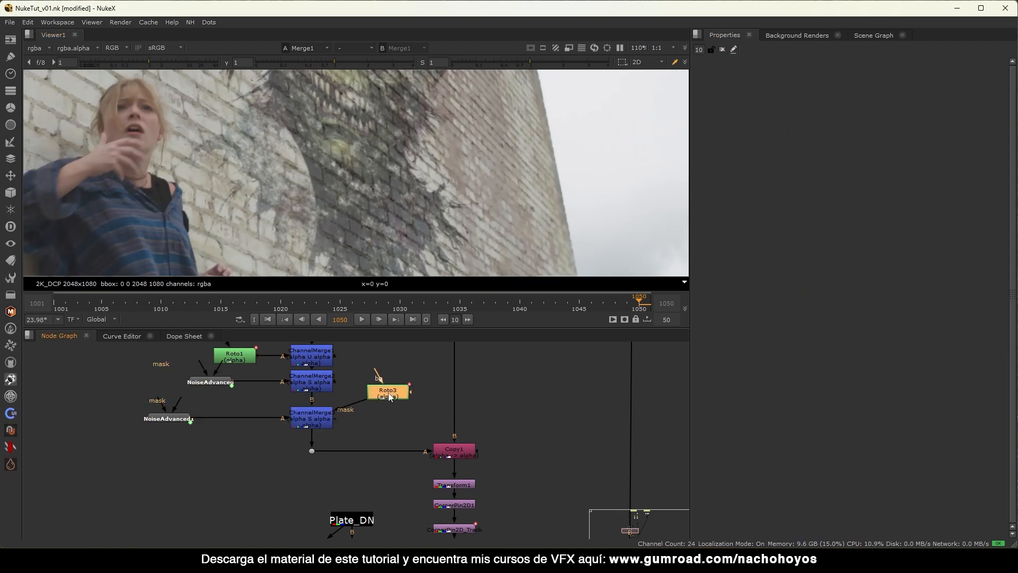
{"action": "key", "text": "b"}
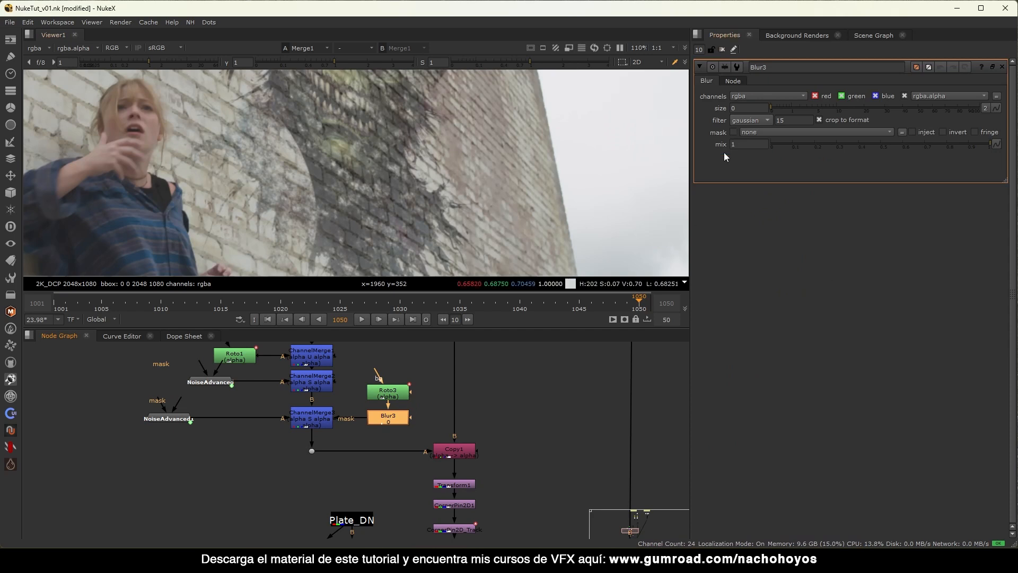
{"action": "left_click", "coordinate": [936, 108]}
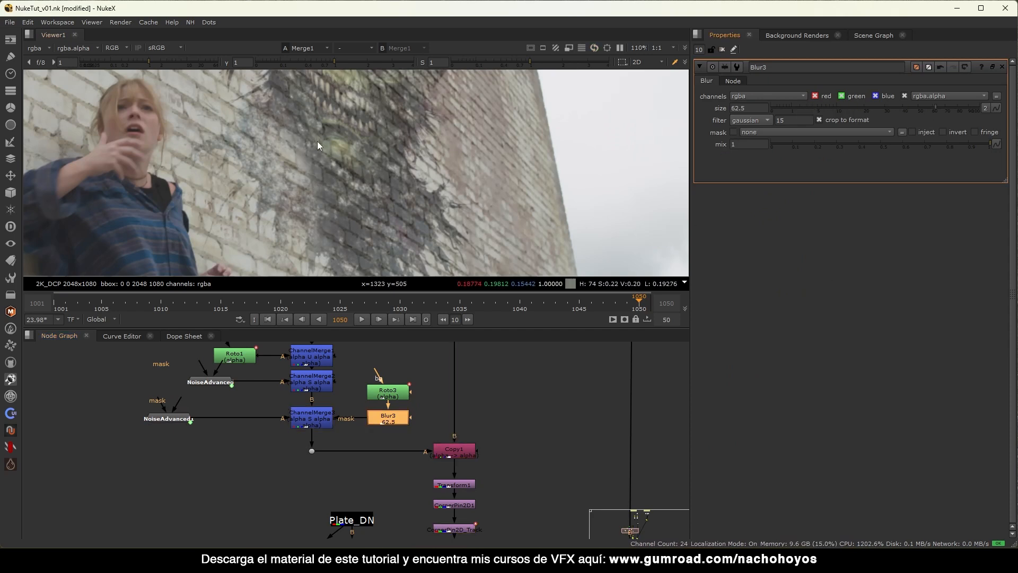
{"action": "scroll", "coordinate": [317, 144], "scroll_direction": "down", "scroll_amount": 1}
{"action": "left_click_drag", "start_coordinate": [936, 109], "coordinate": [984, 110]}
Toggle Blur3 to compare the softened mask on the graffiti, then lower viewer gamma.
{"action": "key", "text": "d"}
{"action": "key", "text": "d"}
{"action": "key", "text": "d"}
{"action": "key", "text": "d"}
{"action": "middle_click_drag", "start_coordinate": [281, 212], "coordinate": [286, 257]}
{"action": "scroll", "coordinate": [285, 258], "scroll_direction": "down", "scroll_amount": 1}
{"action": "key", "text": "d"}
{"action": "key", "text": "d"}
{"action": "middle_click_drag", "start_coordinate": [379, 197], "coordinate": [397, 162]}
{"action": "scroll", "coordinate": [361, 177], "scroll_direction": "down", "scroll_amount": 3}
{"action": "scroll", "coordinate": [297, 209], "scroll_direction": "up", "scroll_amount": 1}
{"action": "scroll", "coordinate": [336, 190], "scroll_direction": "down", "scroll_amount": 2}
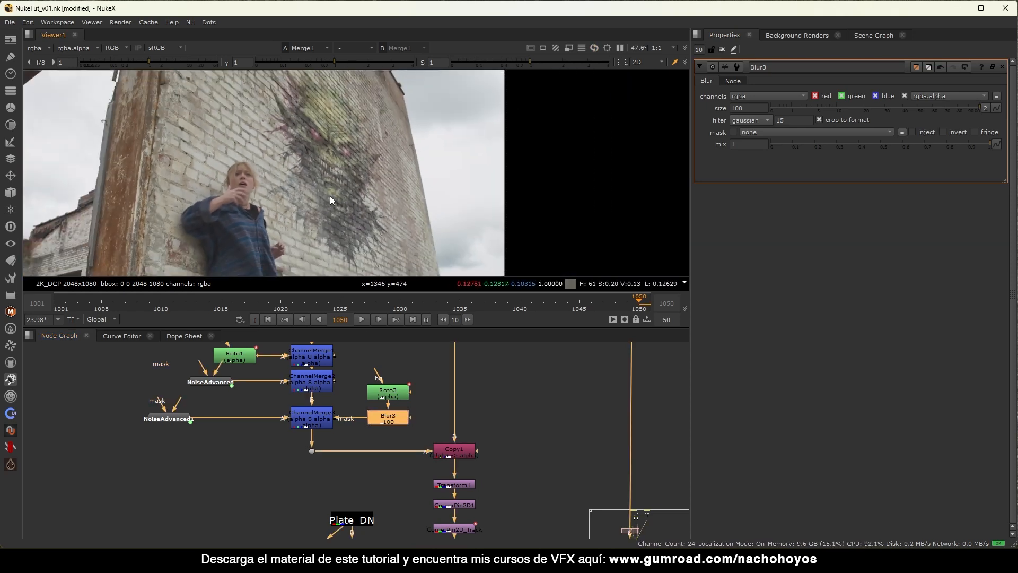
{"action": "left_click", "coordinate": [722, 49]}
{"action": "scroll", "coordinate": [332, 164], "scroll_direction": "up", "scroll_amount": 2}
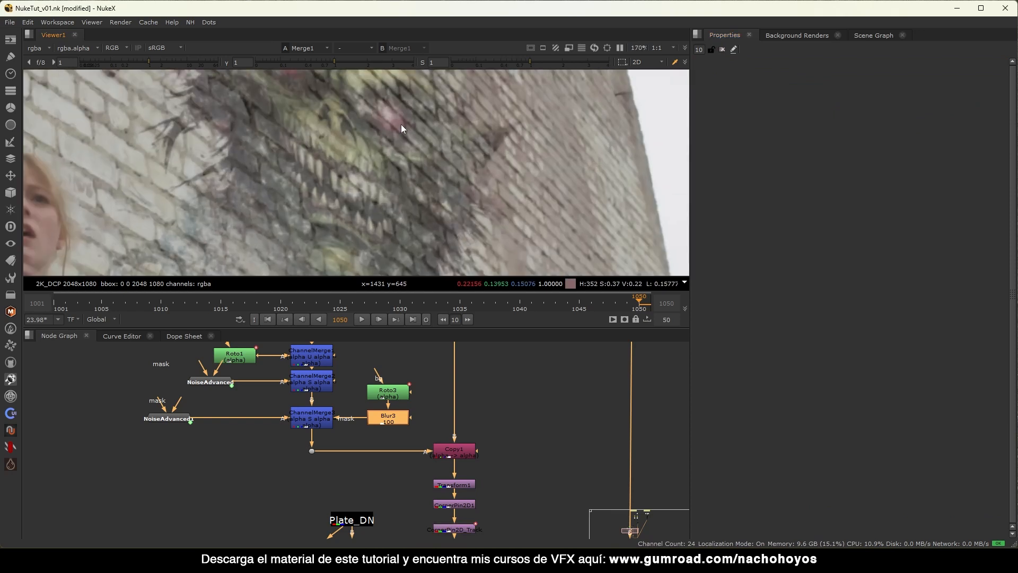
{"action": "scroll", "coordinate": [379, 145], "scroll_direction": "down", "scroll_amount": 3}
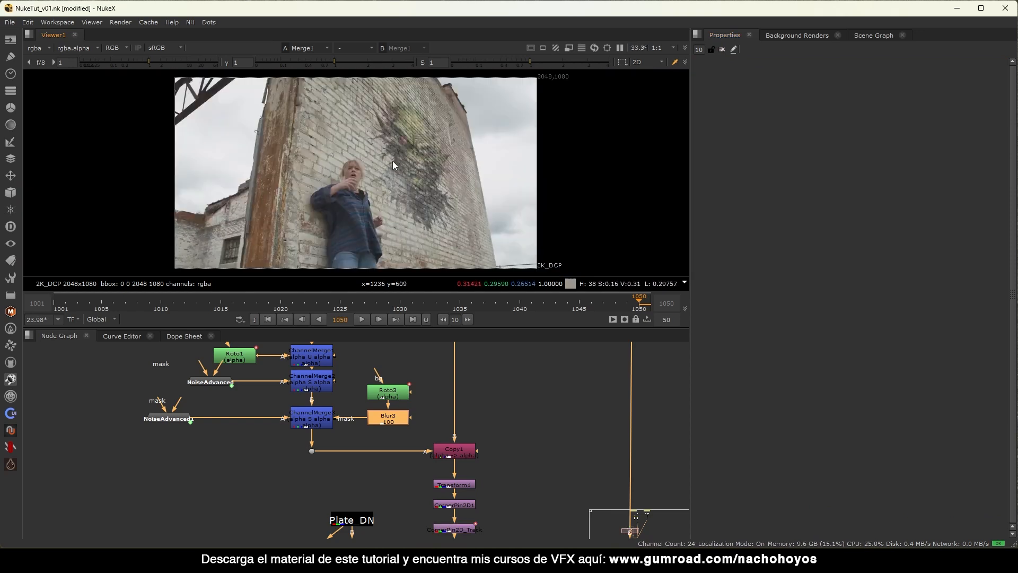
{"action": "left_click_drag", "start_coordinate": [334, 63], "coordinate": [283, 63]}
Inspect the comp with viewer exposure changes and Merge toggles, zoomed to 66.7%.
{"action": "left_click", "coordinate": [226, 63]}
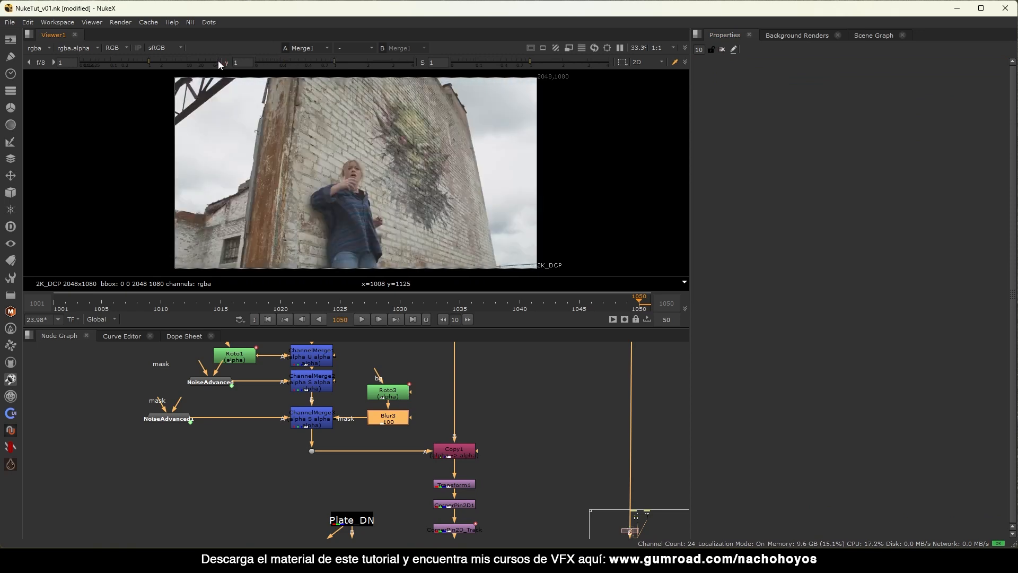
{"action": "left_click_drag", "start_coordinate": [164, 62], "coordinate": [189, 62]}
{"action": "scroll", "coordinate": [375, 408], "scroll_direction": "down", "scroll_amount": 5}
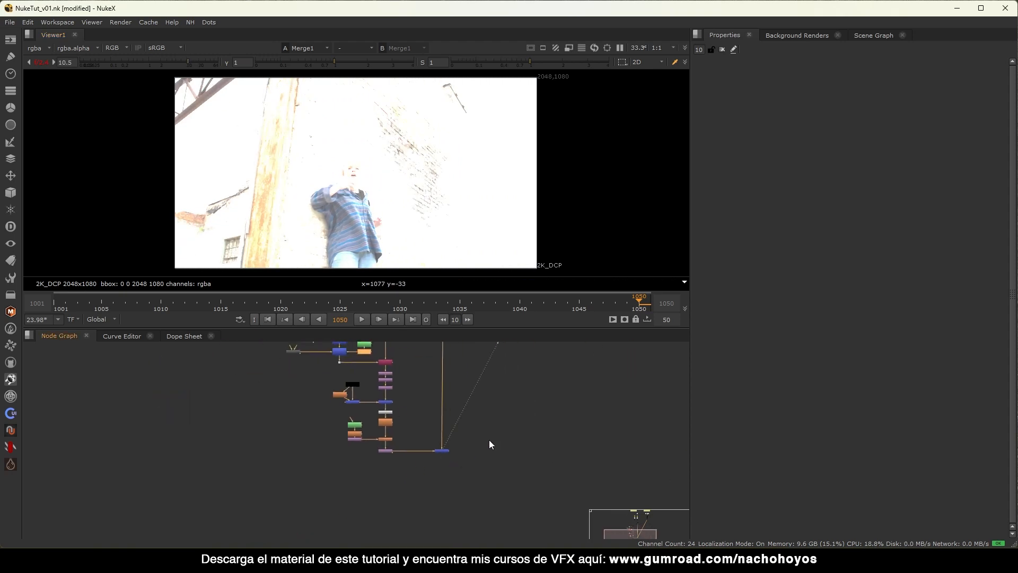
{"action": "key", "text": "d"}
{"action": "key", "text": "d"}
{"action": "key", "text": "d"}
{"action": "key", "text": "d"}
{"action": "key", "text": "d"}
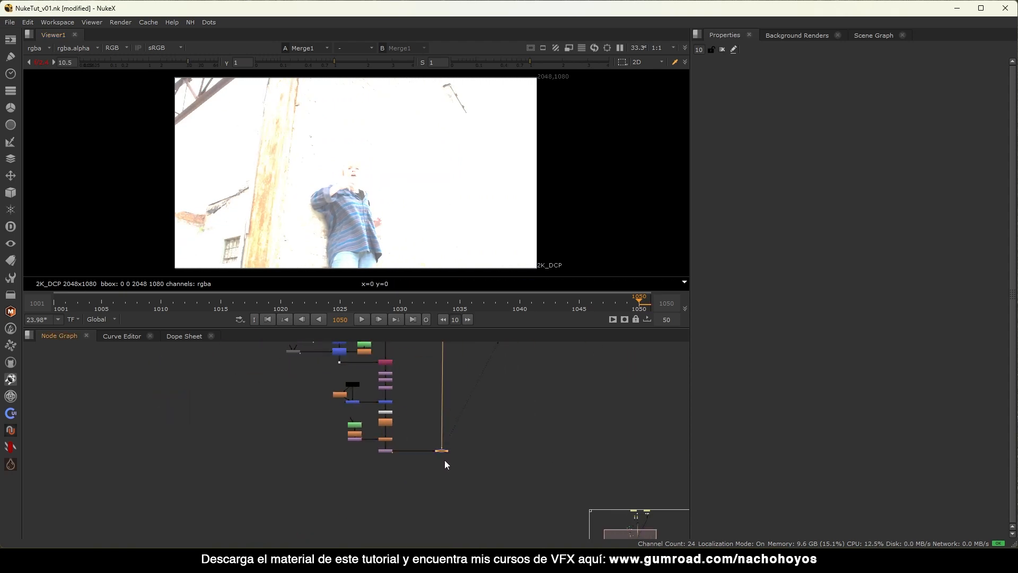
{"action": "key", "text": "d"}
{"action": "key", "text": "d"}
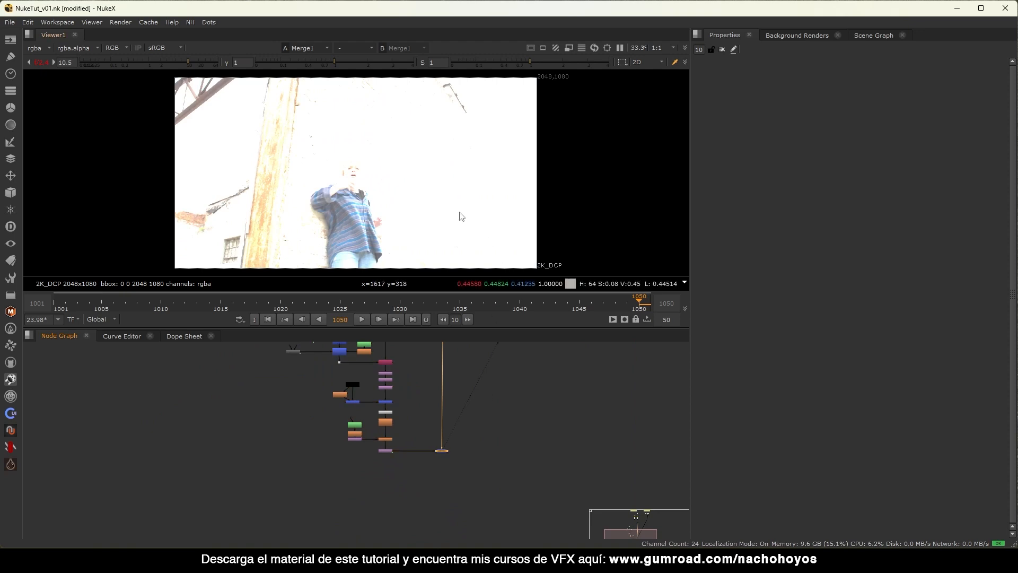
{"action": "left_click", "coordinate": [47, 62]}
{"action": "key", "text": "d"}
{"action": "key", "text": "d"}
{"action": "key", "text": "plus"}
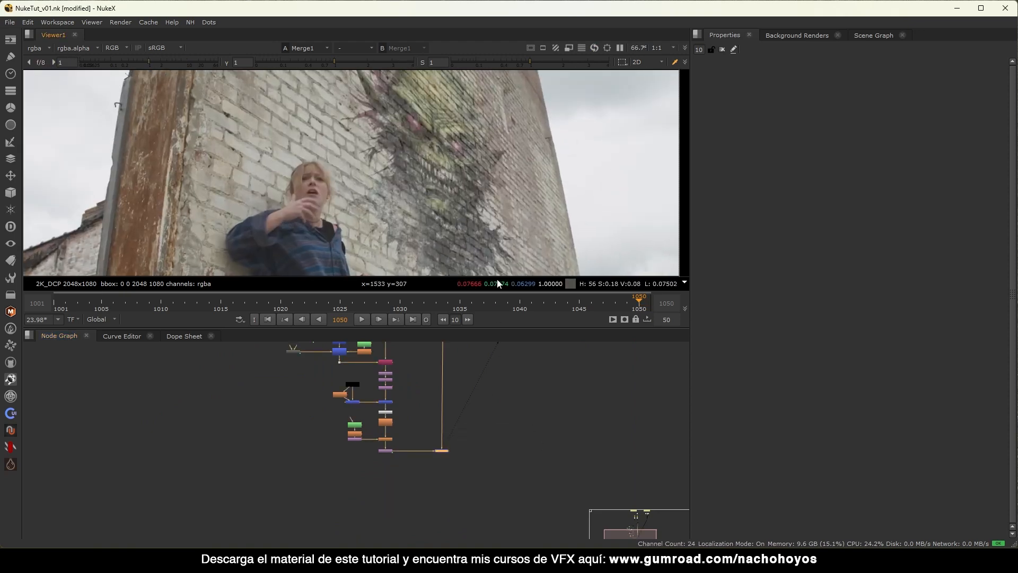
{"action": "key", "text": "d"}
{"action": "key", "text": "d"}
{"action": "left_click_drag", "start_coordinate": [126, 62], "coordinate": [190, 64]}
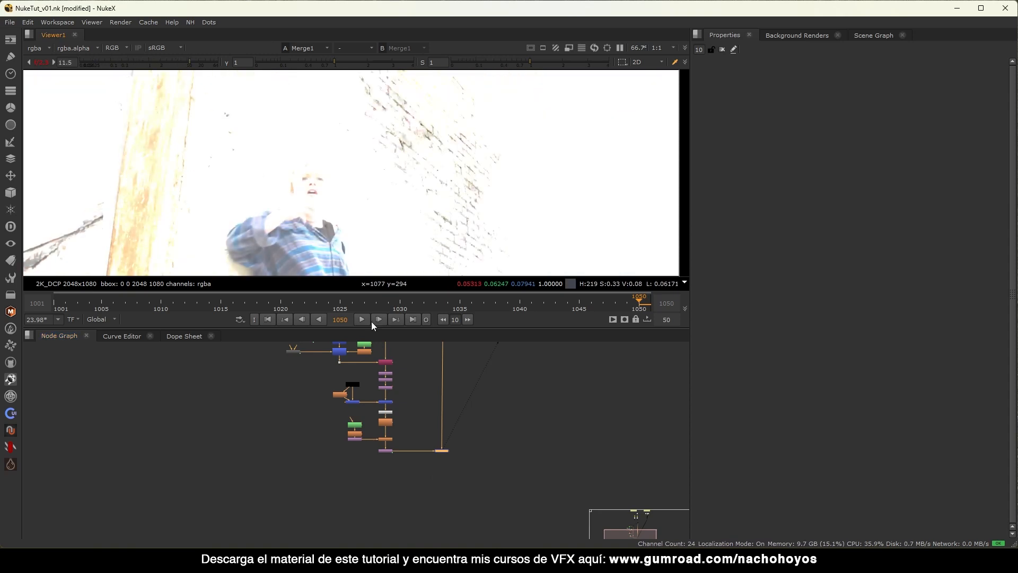
{"action": "middle_click_drag", "start_coordinate": [394, 343], "coordinate": [320, 407]}
{"action": "scroll", "coordinate": [310, 377], "scroll_direction": "up", "scroll_amount": 5}
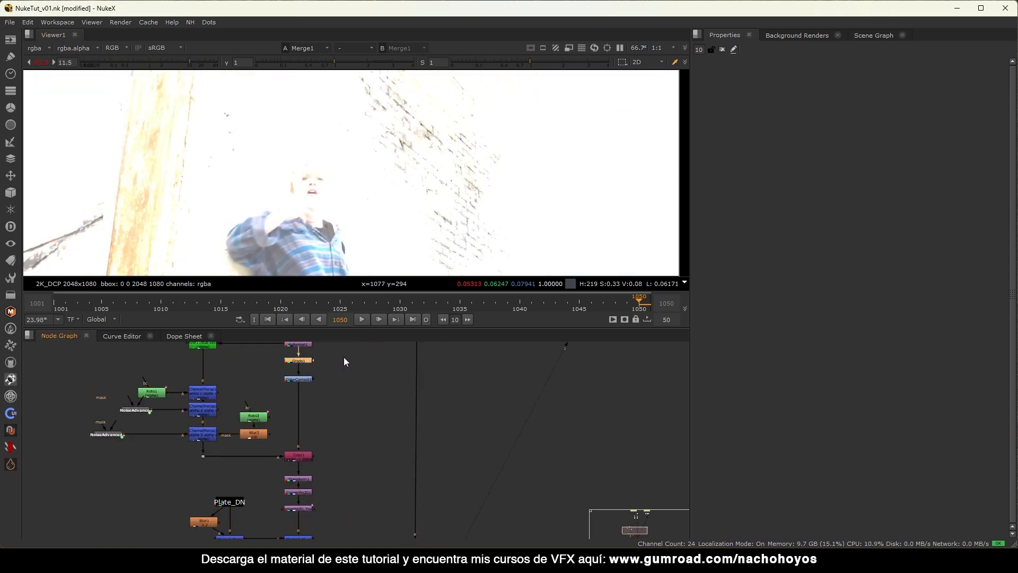
Raise Grade1's lift to 0.07 and reframe the mural in the viewer.
{"action": "key", "text": "Return"}
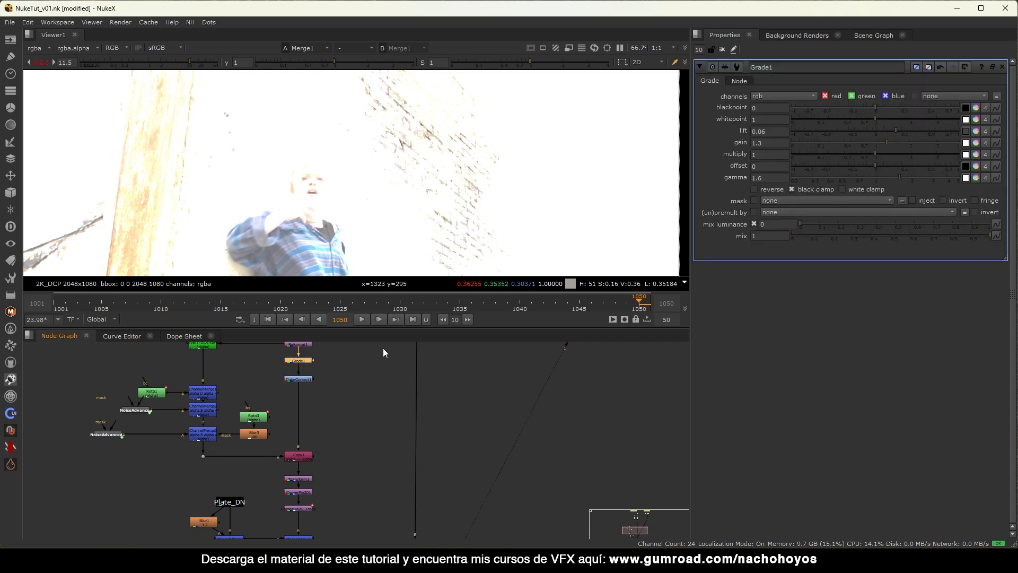
{"action": "key", "text": "Up"}
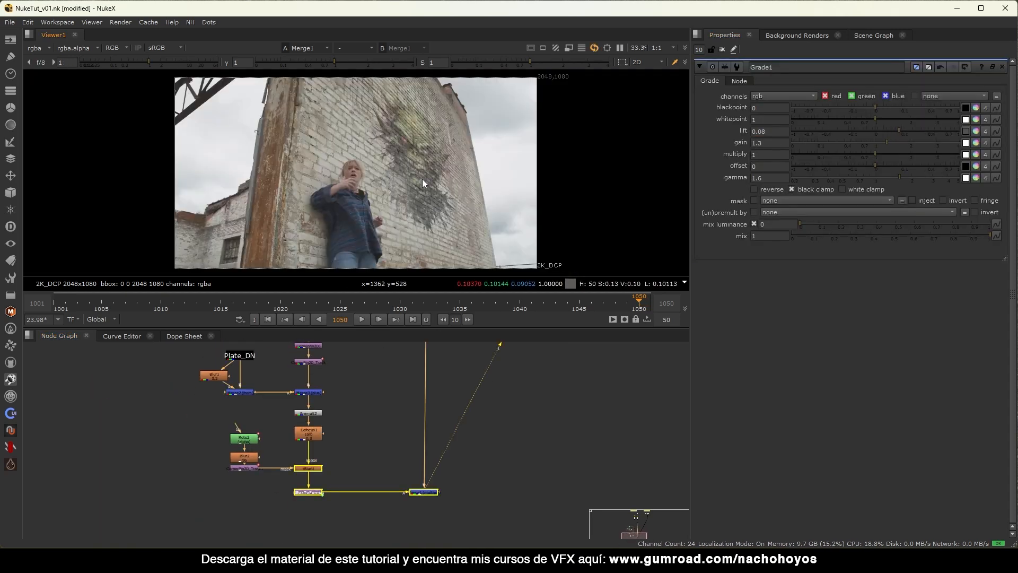
{"action": "scroll", "coordinate": [422, 179], "scroll_direction": "up", "scroll_amount": 3}
{"action": "left_click", "coordinate": [723, 51]}
{"action": "middle_click_drag", "start_coordinate": [440, 195], "coordinate": [466, 192]}
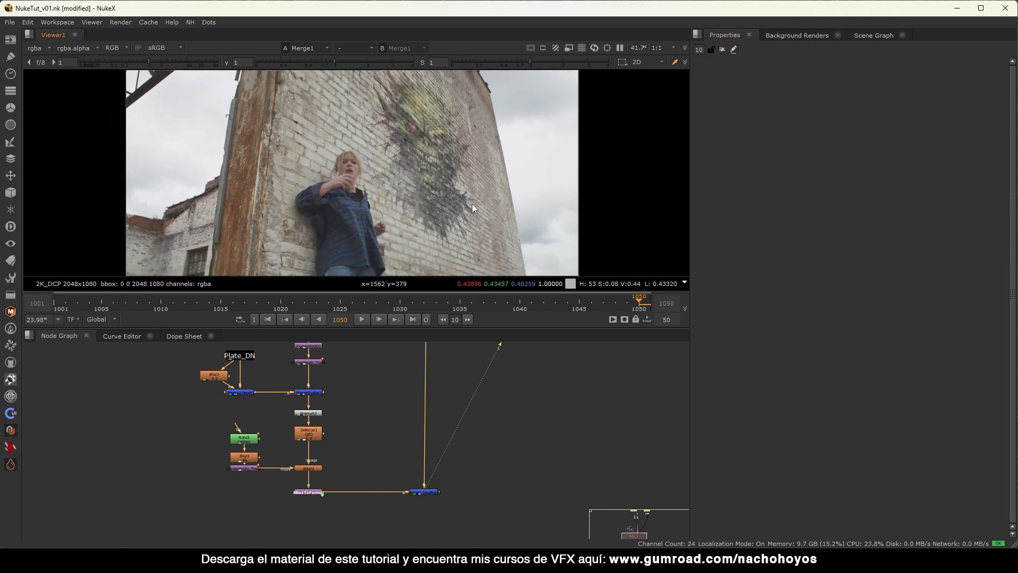
{"action": "scroll", "coordinate": [441, 231], "scroll_direction": "up", "scroll_amount": 4}
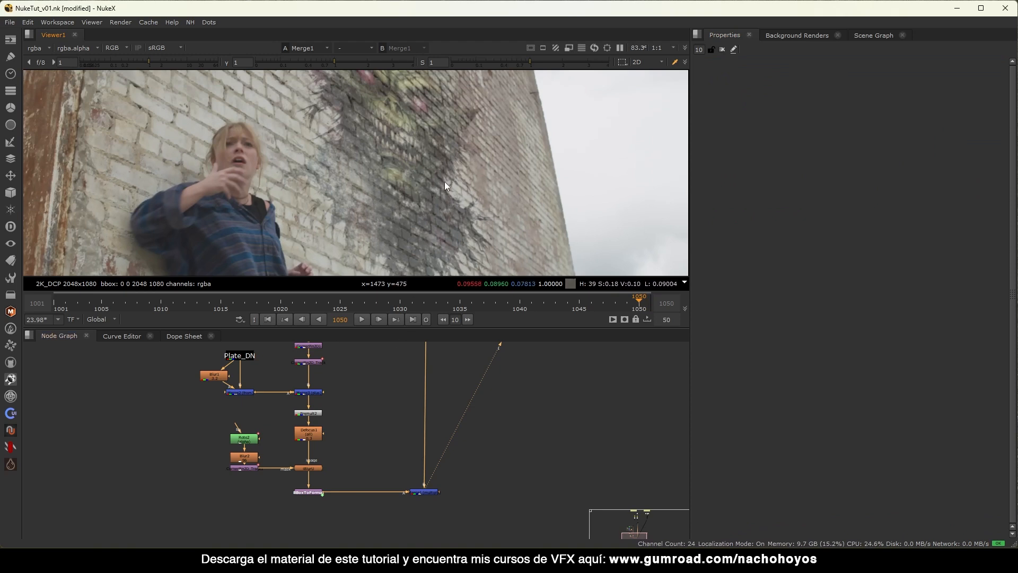
{"action": "middle_click_drag", "start_coordinate": [423, 161], "coordinate": [432, 176]}
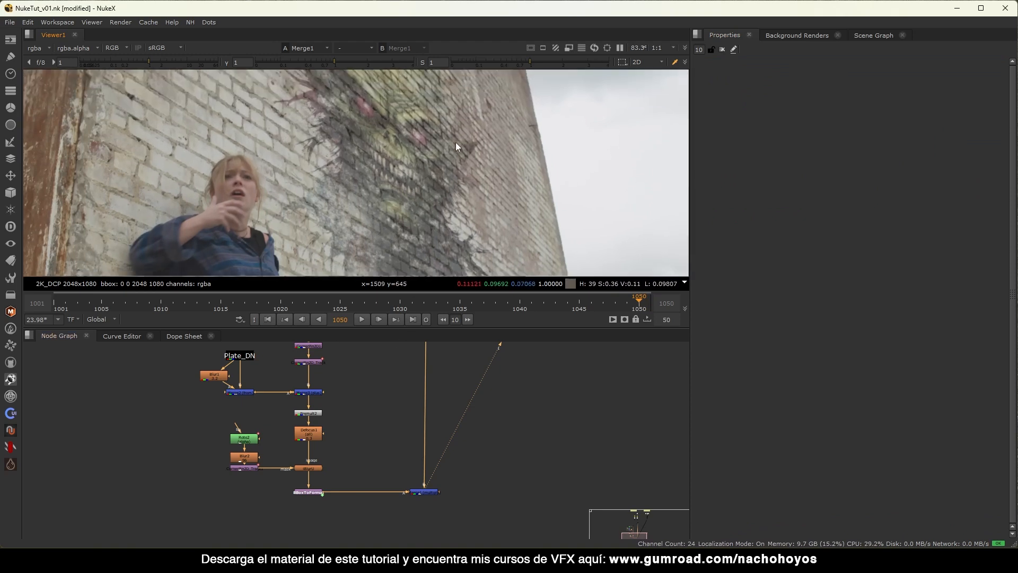
{"action": "scroll", "coordinate": [391, 158], "scroll_direction": "up", "scroll_amount": 4}
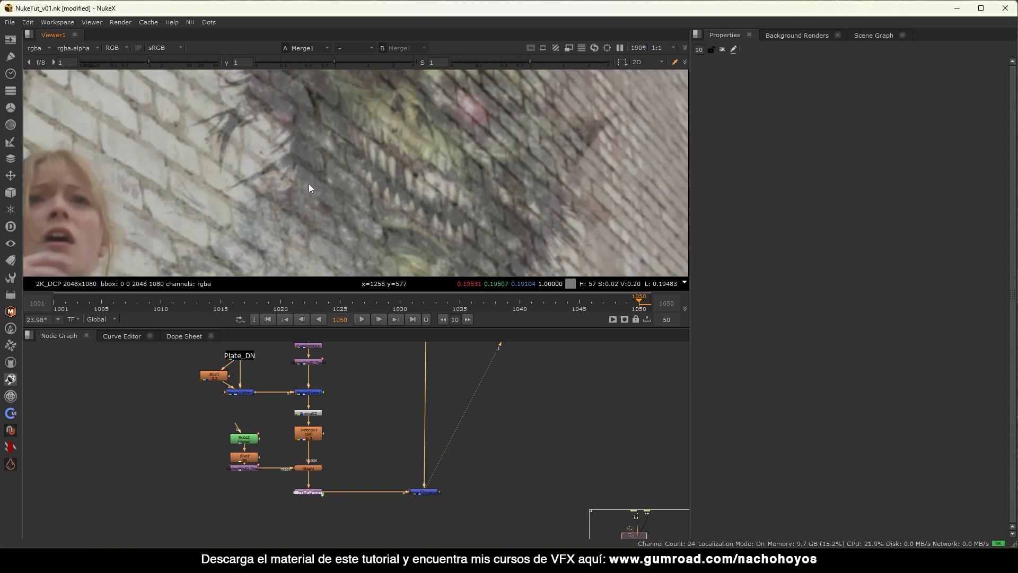
{"action": "scroll", "coordinate": [304, 186], "scroll_direction": "down", "scroll_amount": 2}
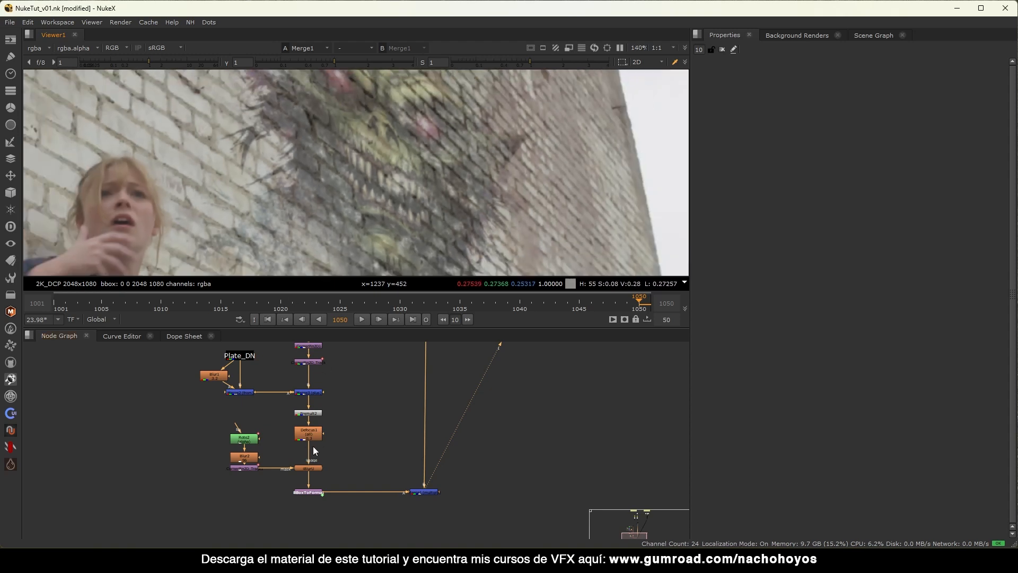
Show the Merge2 high-pass brick edge image in the viewer, fitted to frame.
{"action": "middle_click_drag", "start_coordinate": [313, 451], "coordinate": [334, 472]}
{"action": "left_click", "coordinate": [254, 437]}
{"action": "key", "text": "1"}
{"action": "key", "text": "f"}
{"action": "scroll", "coordinate": [412, 174], "scroll_direction": "up", "scroll_amount": 4}
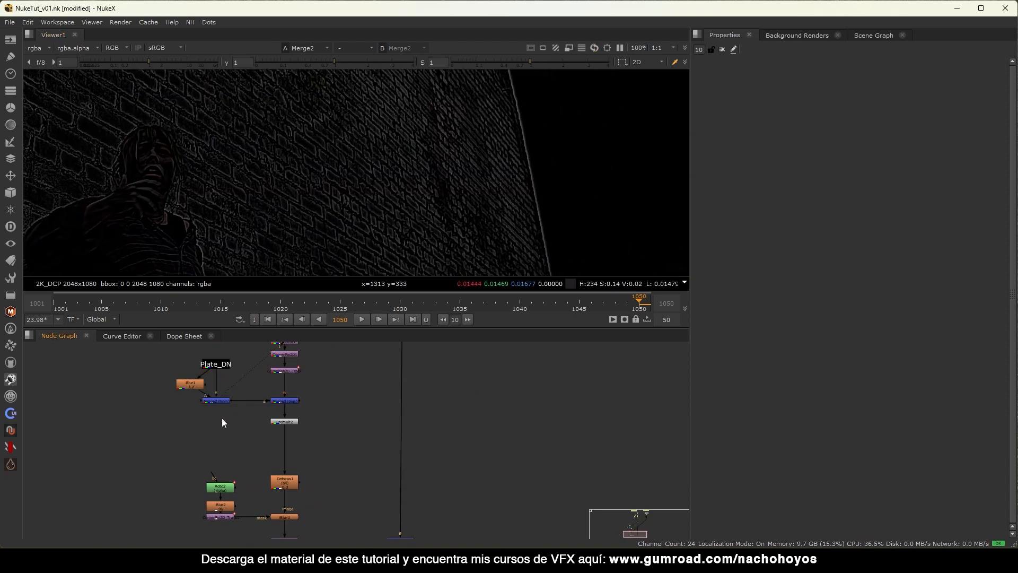
Duplicate the Plate_DN, Blur1 and Merge2 high-pass nodes by copying and pasting them.
{"action": "middle_click_drag", "start_coordinate": [218, 402], "coordinate": [265, 395]}
{"action": "left_click_drag", "start_coordinate": [295, 349], "coordinate": [197, 424]}
{"action": "key", "text": "ctrl+c"}
{"action": "left_click", "coordinate": [201, 399], "text": "ctrl"}
{"action": "key", "text": "ctrl+v"}
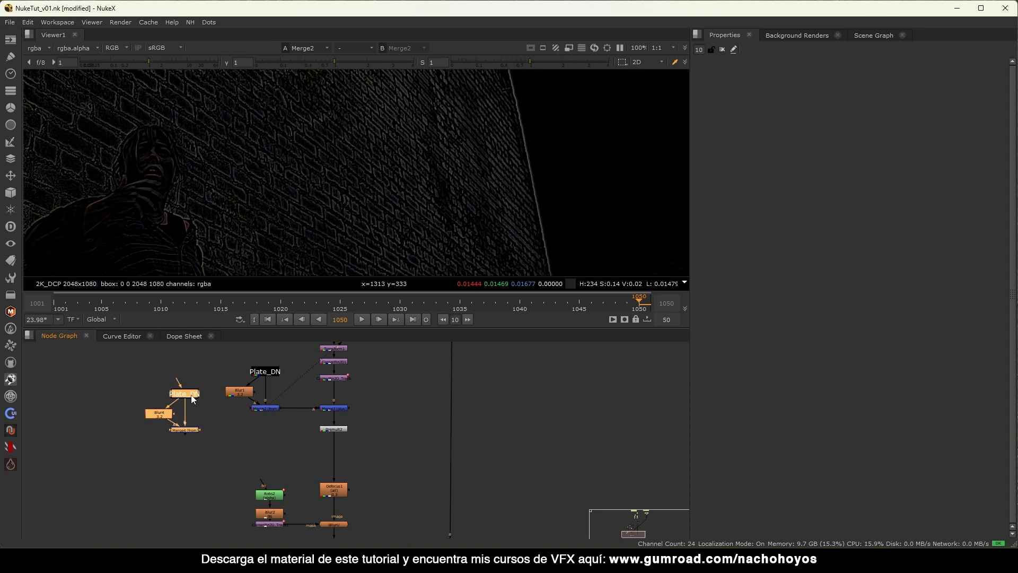
View the pasted Merge4 result and set Blur4's size to 4.
{"action": "key", "text": "1"}
{"action": "double_click", "coordinate": [165, 404]}
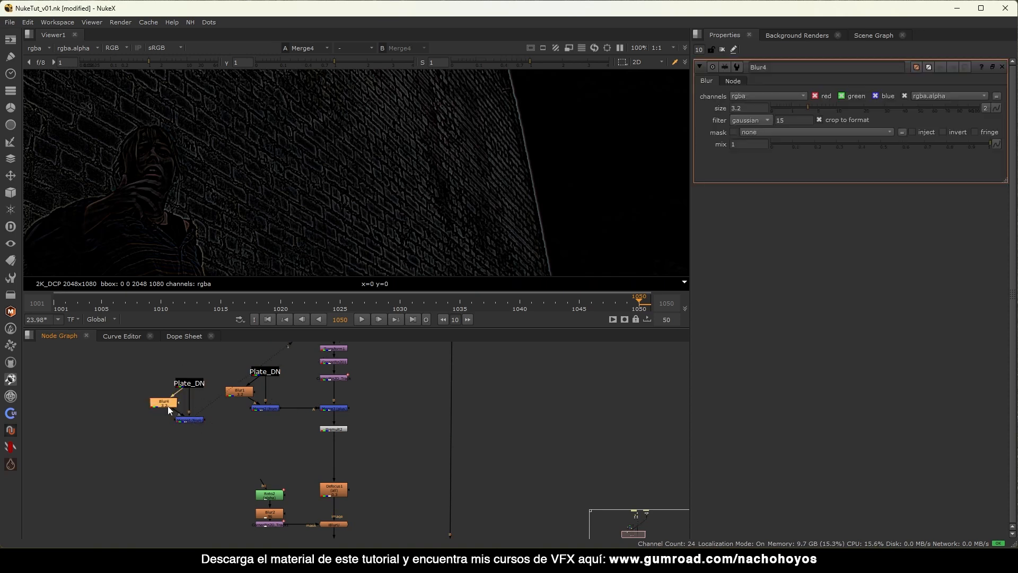
{"action": "mouse_move", "coordinate": [807, 108]}
{"action": "left_mouse_down"}
{"action": "mouse_move", "coordinate": [789, 107]}
{"action": "mouse_move", "coordinate": [855, 106]}
{"action": "mouse_move", "coordinate": [803, 106]}
{"action": "mouse_move", "coordinate": [811, 107]}
{"action": "left_mouse_up"}
{"action": "left_click", "coordinate": [176, 450]}
{"action": "scroll", "coordinate": [212, 408], "scroll_direction": "up", "scroll_amount": 2}
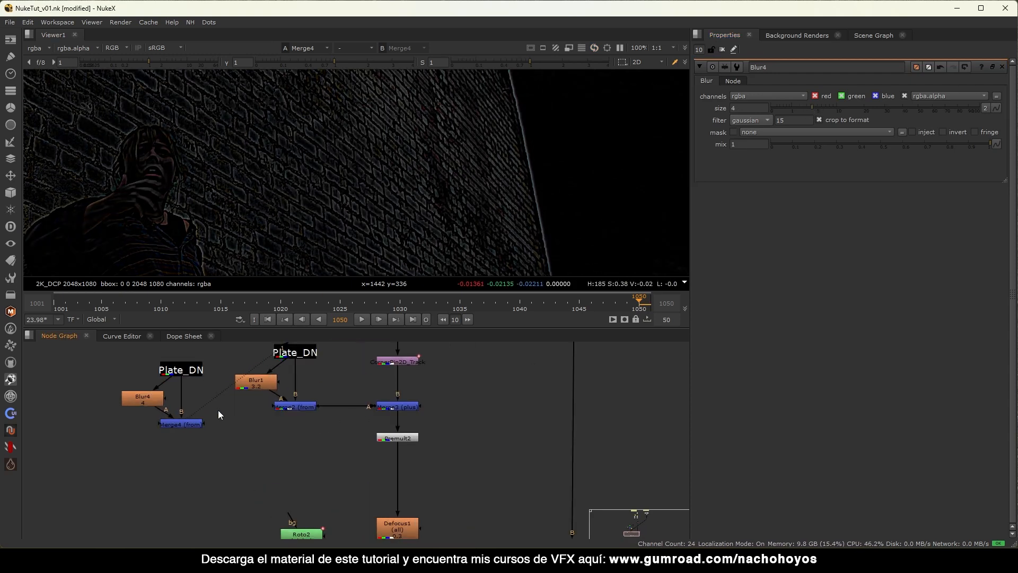
{"action": "scroll", "coordinate": [339, 190], "scroll_direction": "down", "scroll_amount": 3}
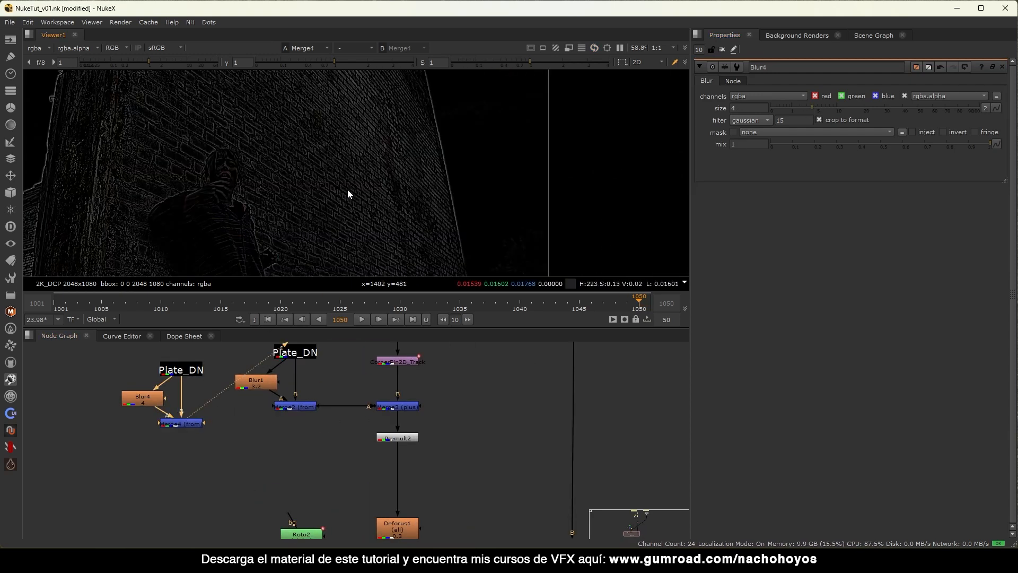
Add a Shuffle2 node below Merge4.
{"action": "left_click", "coordinate": [185, 423]}
{"action": "key", "text": "Tab"}
{"action": "type", "text": "shu"}
{"action": "key", "text": "Return"}
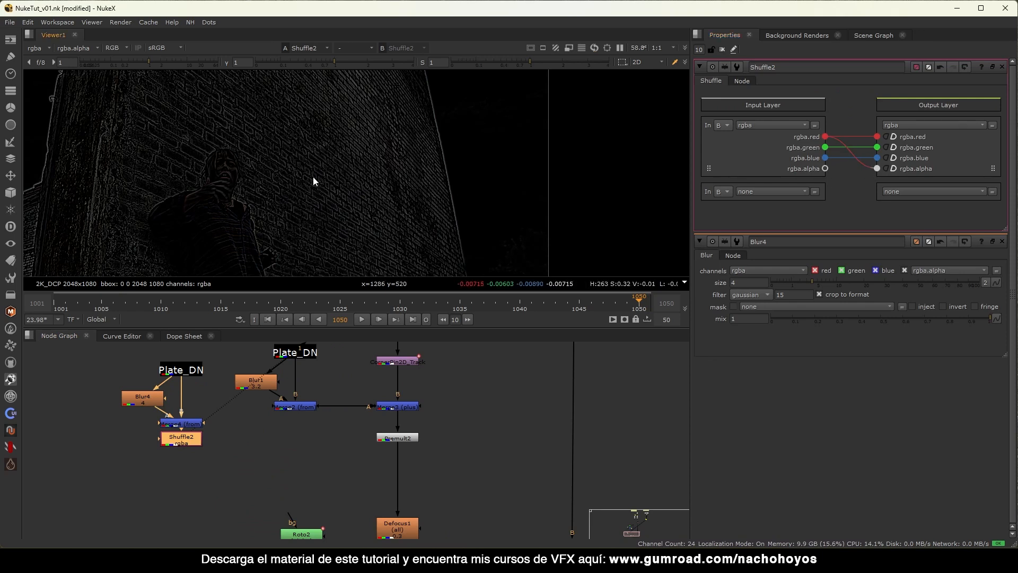
Check the Shuffle2 brick map's alpha, then deselect and bring up the node search.
{"action": "key", "text": "a"}
{"action": "scroll", "coordinate": [355, 206], "scroll_direction": "up", "scroll_amount": 5}
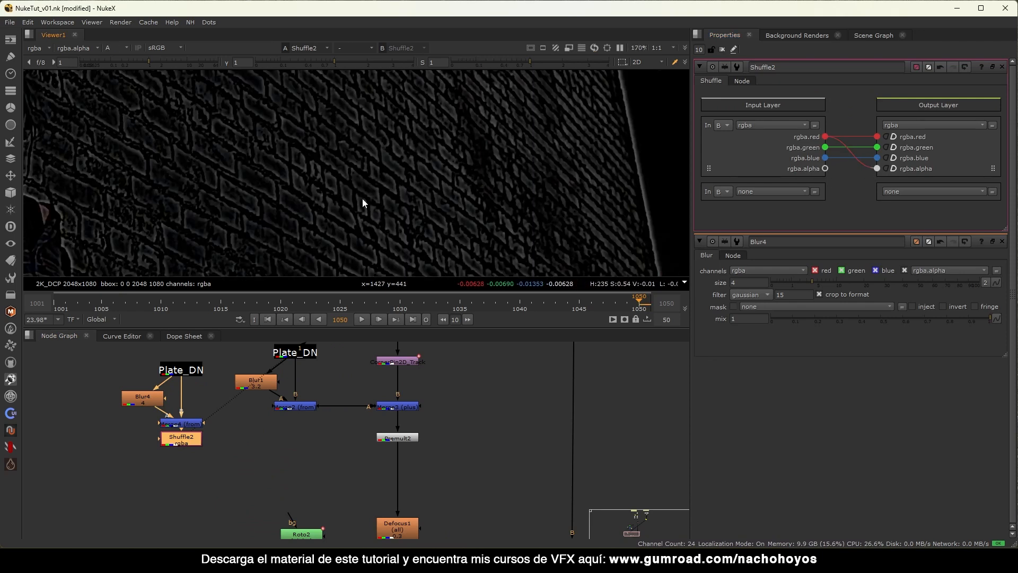
{"action": "middle_click_drag", "start_coordinate": [394, 447], "coordinate": [389, 400]}
{"action": "left_click", "coordinate": [312, 422]}
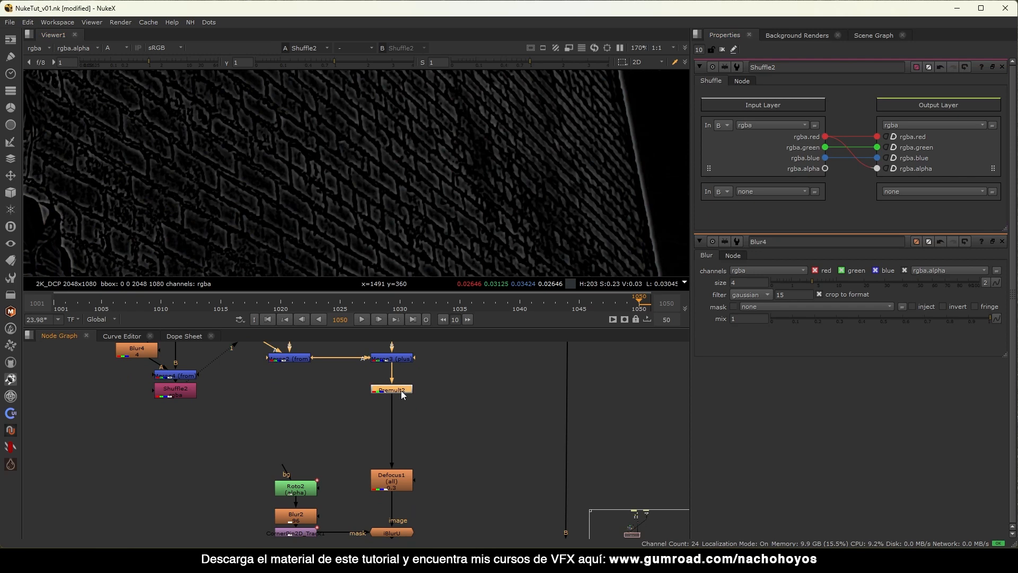
{"action": "key", "text": "Tab"}
Add an ITransformU node directly below Premult2 and view its output fitted to the Viewer.
{"action": "type", "text": "itran"}
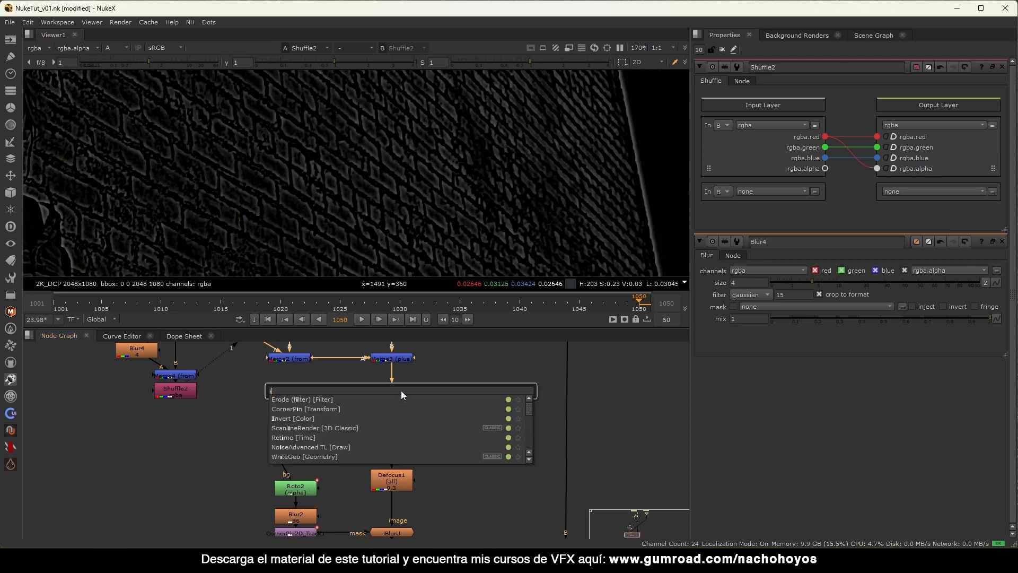
{"action": "key", "text": "Return"}
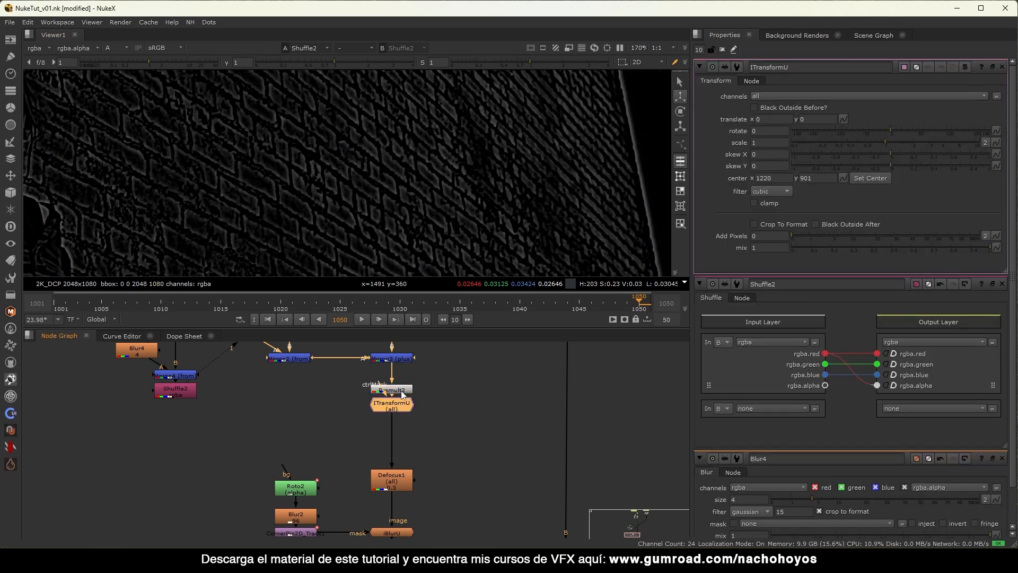
{"action": "left_click_drag", "start_coordinate": [397, 405], "coordinate": [367, 413]}
{"action": "key", "text": "1"}
{"action": "key", "text": "f"}
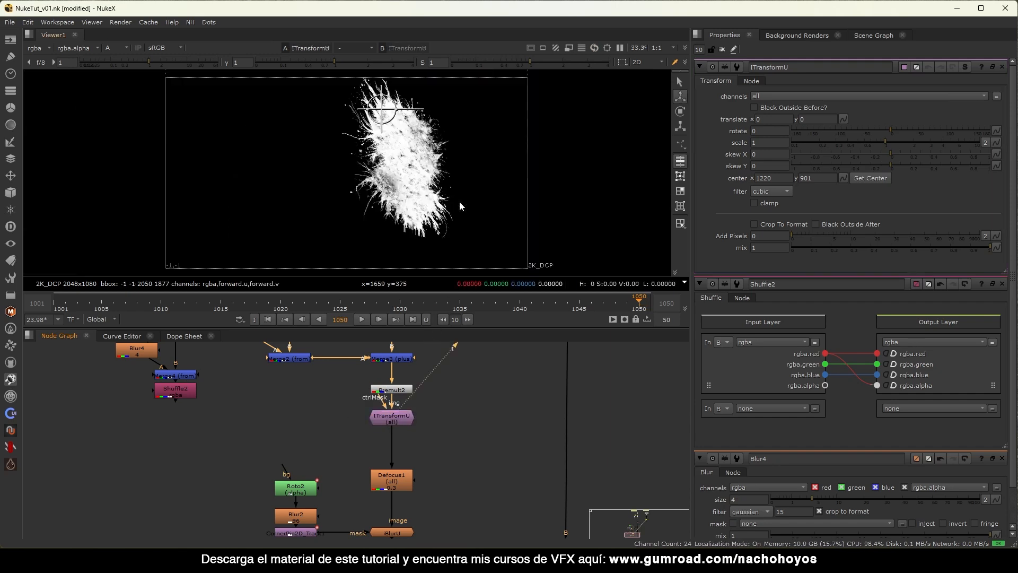
{"action": "scroll", "coordinate": [446, 162], "scroll_direction": "up", "scroll_amount": 4}
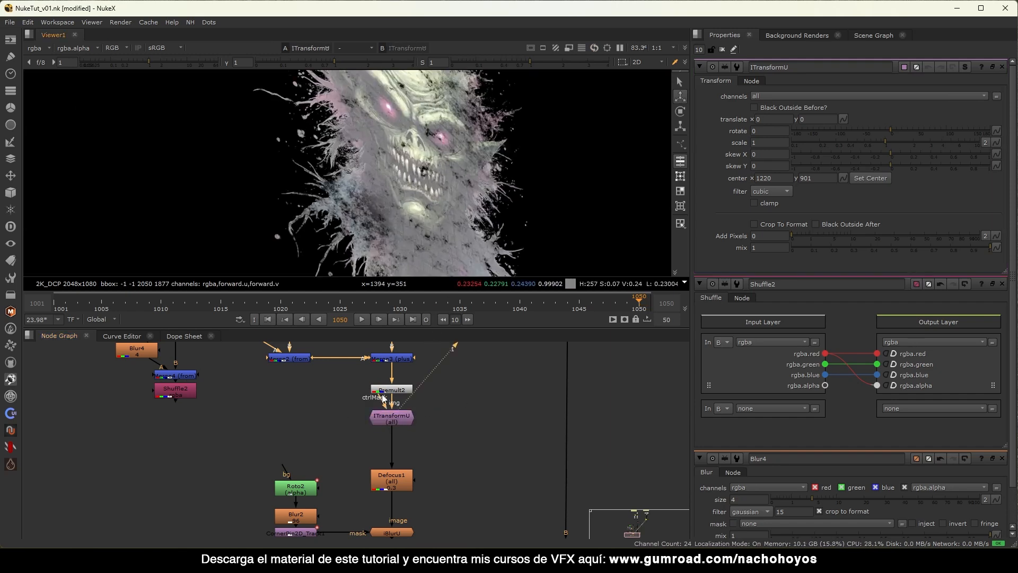
Feed ITransformU's ctrlMask from Shuffle2, set scale to 2.3, and compare it on and off.
{"action": "left_click_drag", "start_coordinate": [355, 397], "coordinate": [185, 390]}
{"action": "left_click_drag", "start_coordinate": [387, 418], "coordinate": [390, 409]}
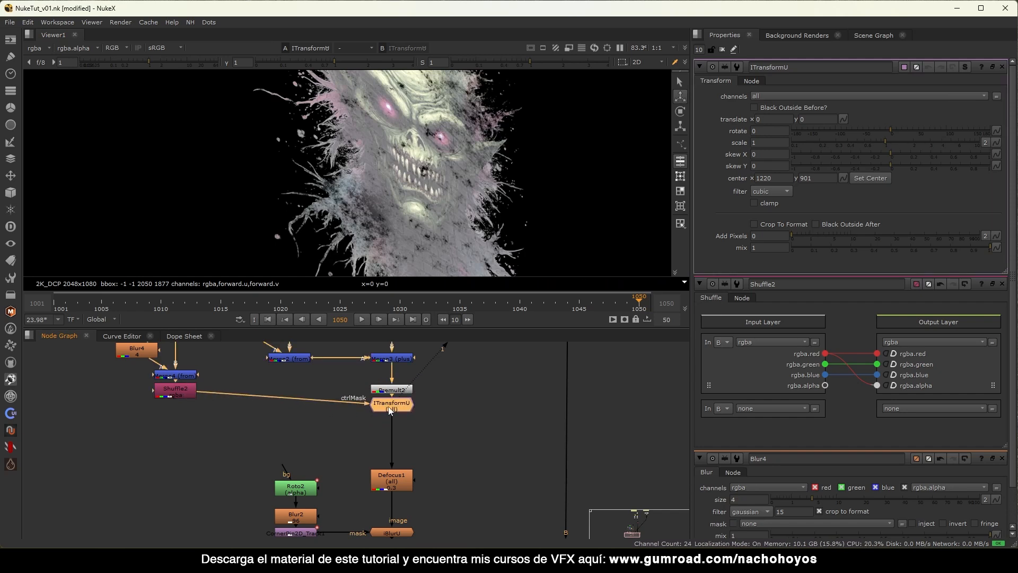
{"action": "left_click_drag", "start_coordinate": [900, 140], "coordinate": [919, 141]}
{"action": "scroll", "coordinate": [467, 160], "scroll_direction": "up", "scroll_amount": 4}
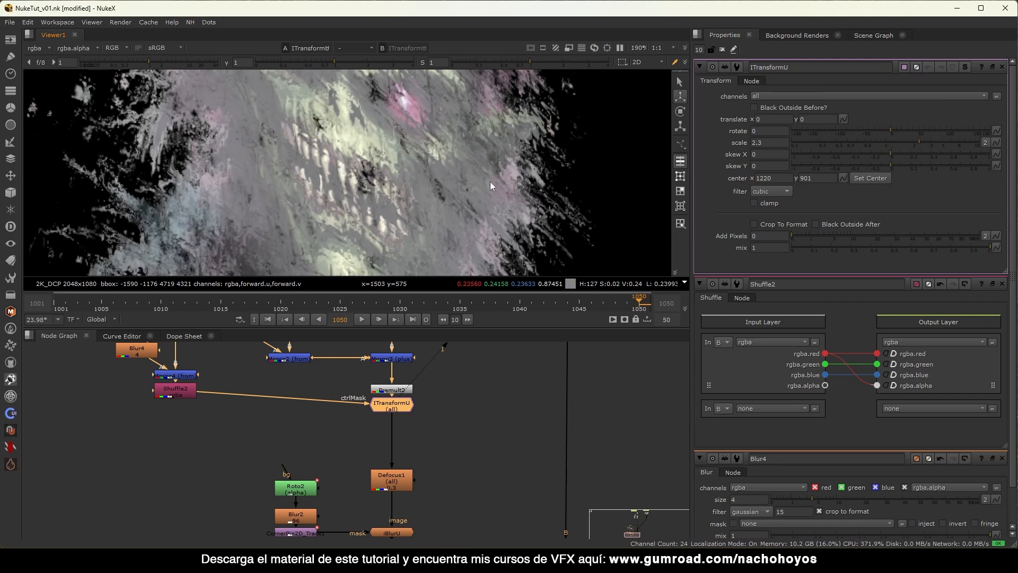
{"action": "key", "text": "d"}
{"action": "key", "text": "d"}
{"action": "key", "text": "d"}
{"action": "key", "text": "d"}
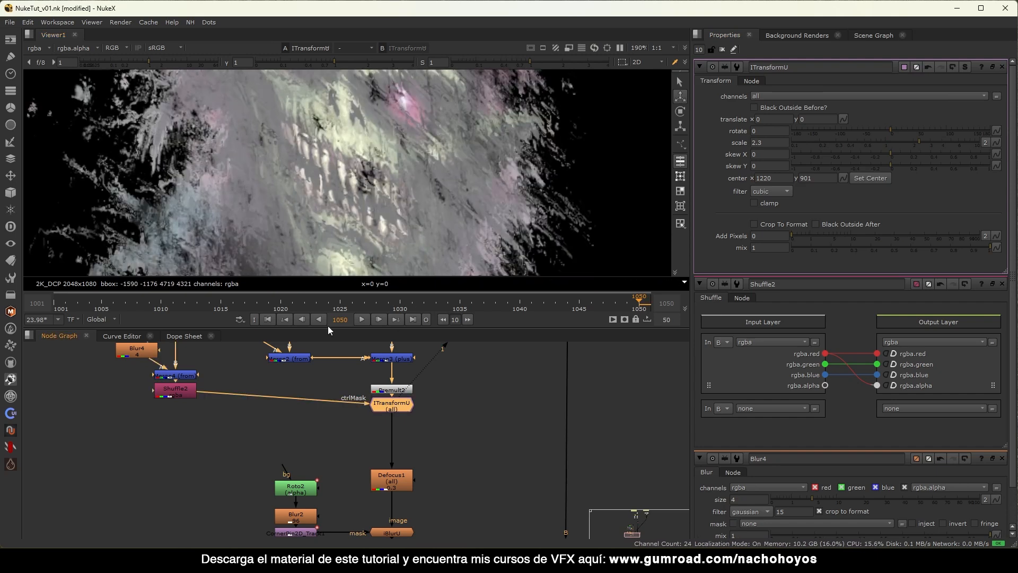
{"action": "key", "text": "d"}
{"action": "key", "text": "d"}
{"action": "scroll", "coordinate": [320, 434], "scroll_direction": "down", "scroll_amount": 4}
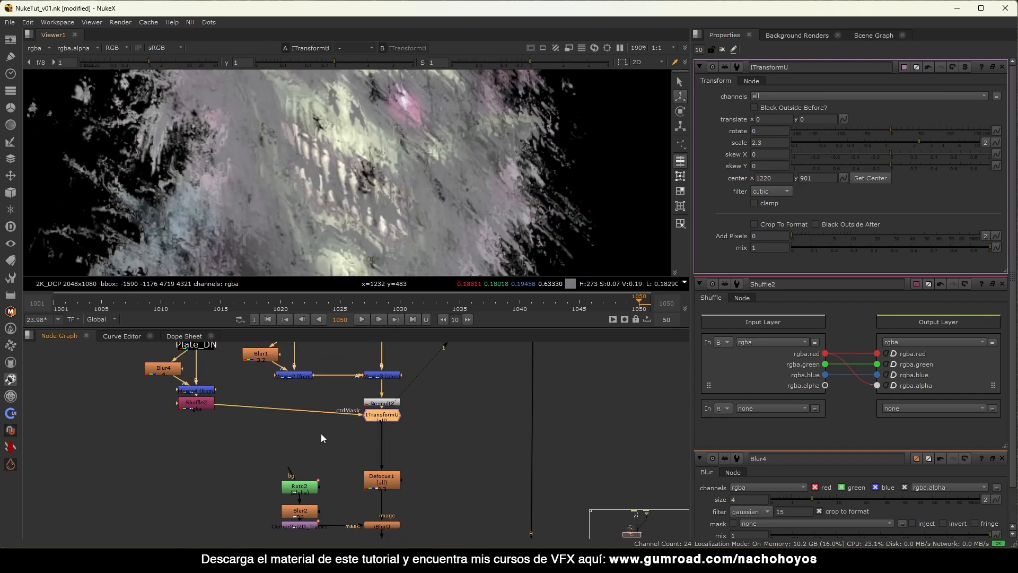
{"action": "left_click_drag", "start_coordinate": [556, 433], "coordinate": [469, 481]}
View the Merge1 wall composite and toggle ITransformU to compare its distortion.
{"action": "key", "text": "1"}
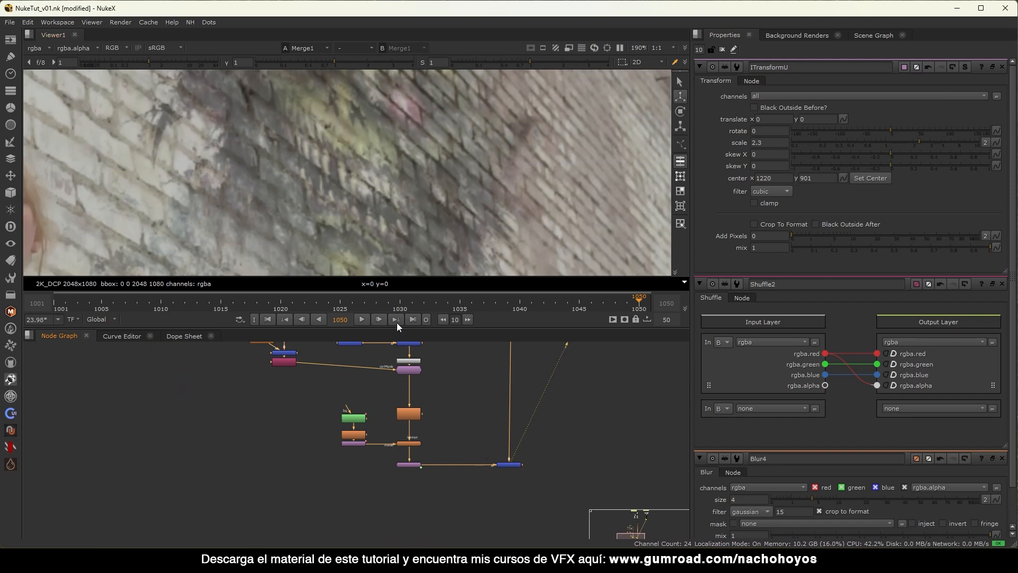
{"action": "scroll", "coordinate": [379, 425], "scroll_direction": "up", "scroll_amount": 5}
{"action": "left_click", "coordinate": [373, 422]}
{"action": "key", "text": "d"}
{"action": "key", "text": "d"}
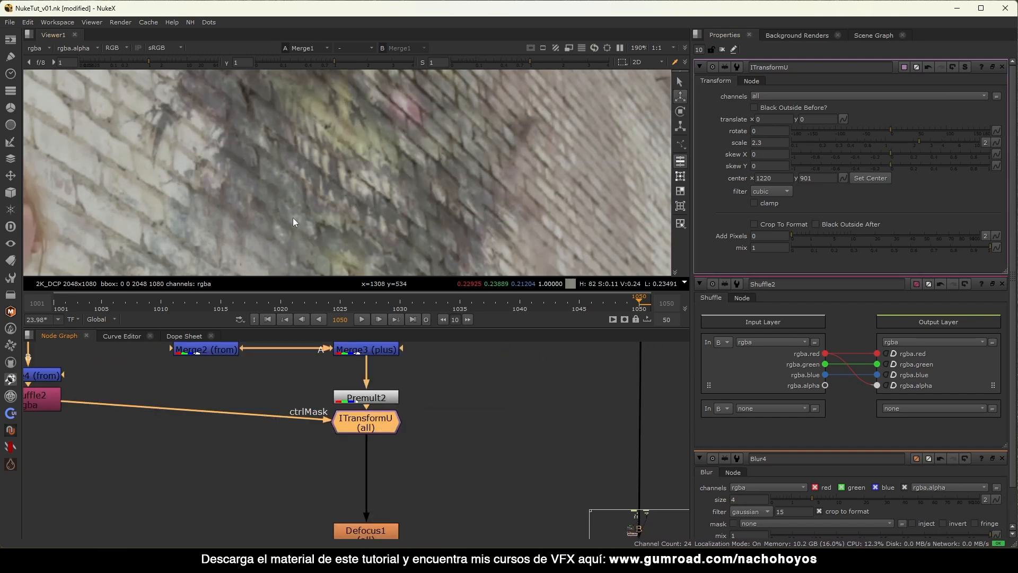
{"action": "scroll", "coordinate": [293, 221], "scroll_direction": "down", "scroll_amount": 4}
{"action": "middle_click_drag", "start_coordinate": [408, 228], "coordinate": [395, 160]}
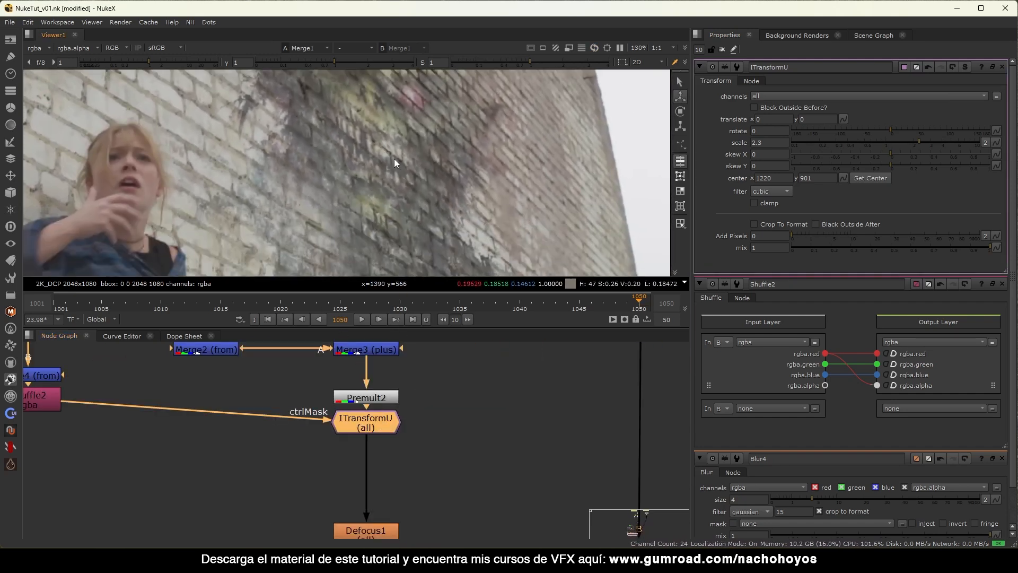
{"action": "key", "text": "d"}
{"action": "key", "text": "d"}
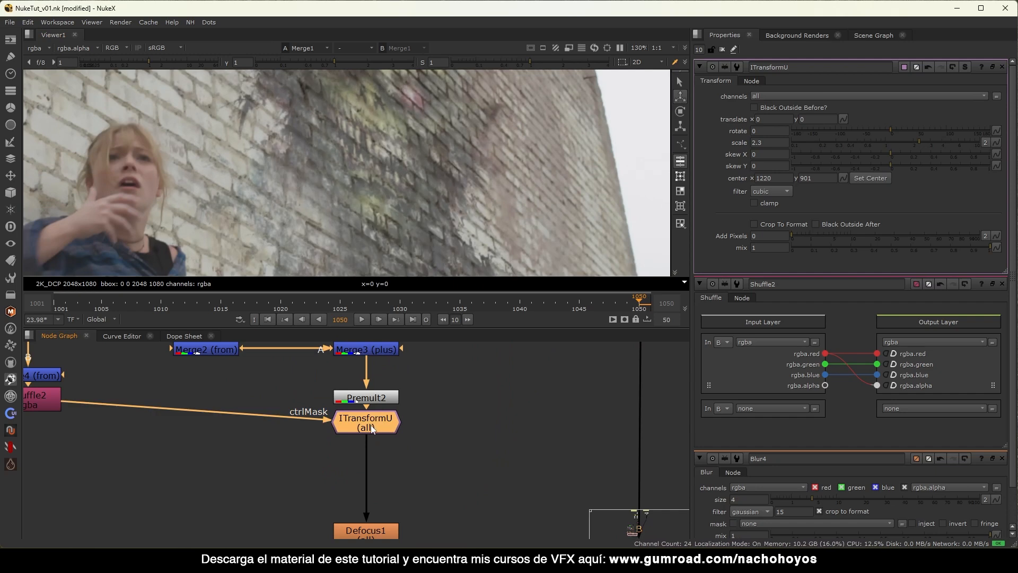
Reset ITransformU's scale to 1 with translate X at 70, compare it, then select Shuffle2.
{"action": "left_click", "coordinate": [900, 145], "text": "ctrl"}
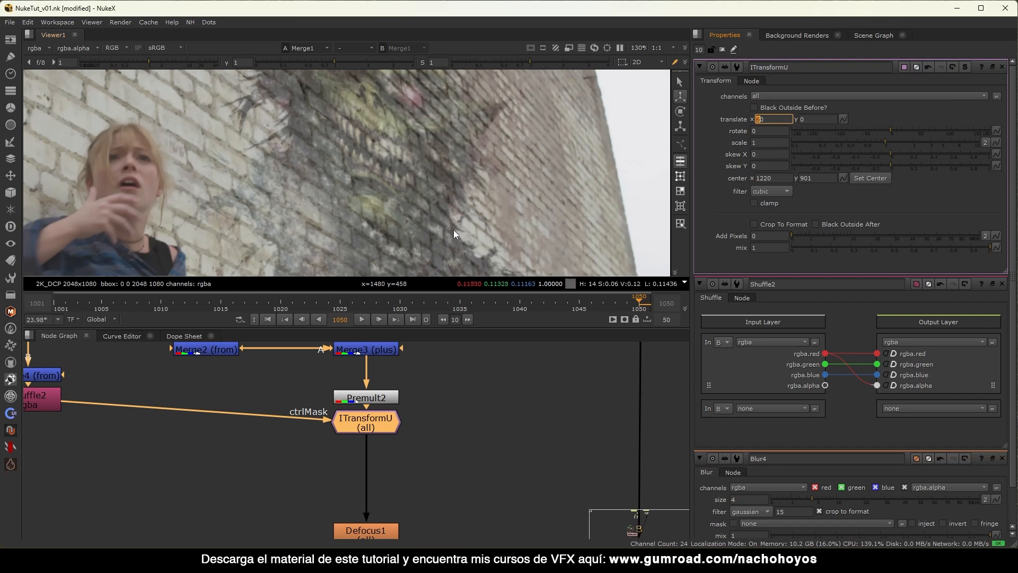
{"action": "scroll", "coordinate": [453, 230], "scroll_direction": "up", "scroll_amount": 6}
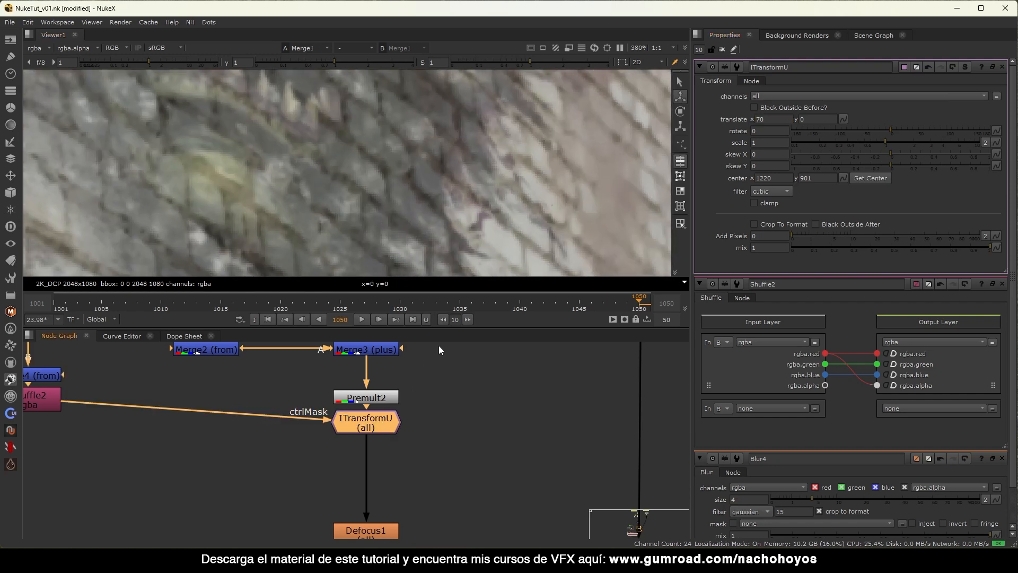
{"action": "key", "text": "d"}
{"action": "scroll", "coordinate": [469, 212], "scroll_direction": "down", "scroll_amount": 3}
{"action": "key", "text": "d"}
{"action": "key", "text": "d"}
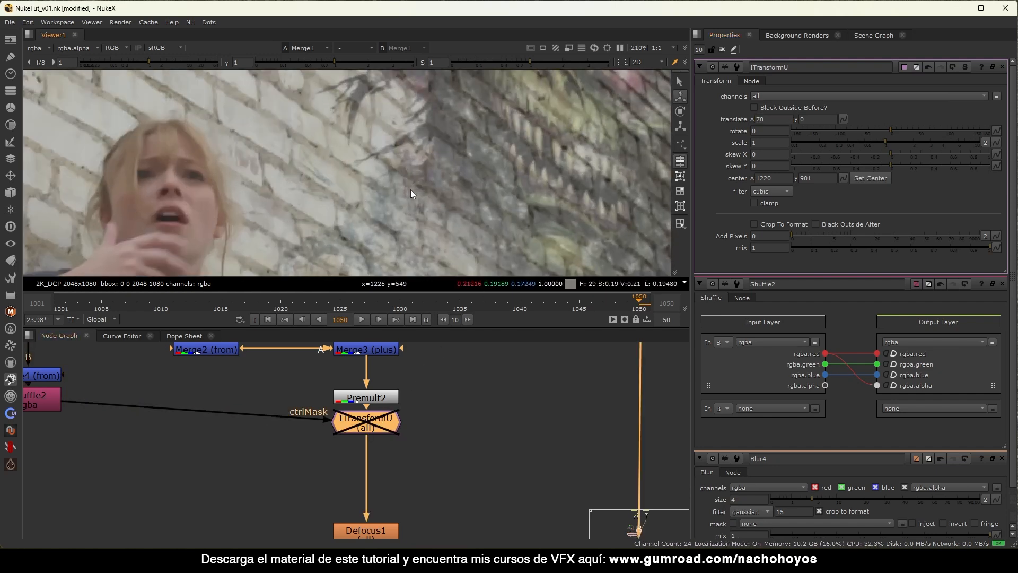
{"action": "scroll", "coordinate": [418, 185], "scroll_direction": "up", "scroll_amount": 3}
{"action": "key", "text": "d"}
{"action": "key", "text": "d"}
{"action": "key", "text": "d"}
{"action": "scroll", "coordinate": [290, 253], "scroll_direction": "down", "scroll_amount": 3}
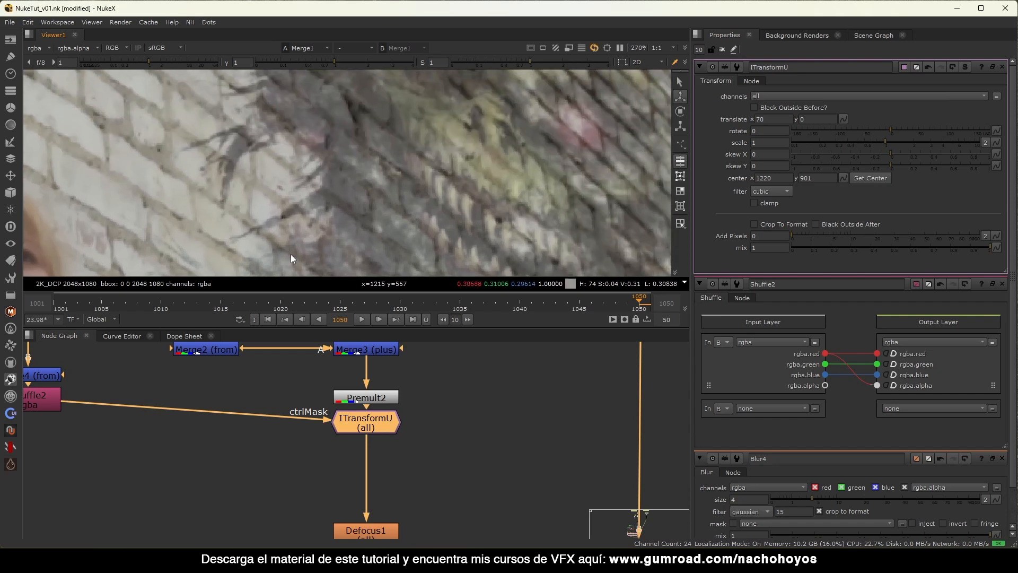
{"action": "scroll", "coordinate": [468, 113], "scroll_direction": "up", "scroll_amount": 3}
{"action": "key", "text": "d"}
{"action": "key", "text": "d"}
{"action": "key", "text": "d"}
{"action": "key", "text": "d"}
{"action": "scroll", "coordinate": [426, 144], "scroll_direction": "down", "scroll_amount": 3}
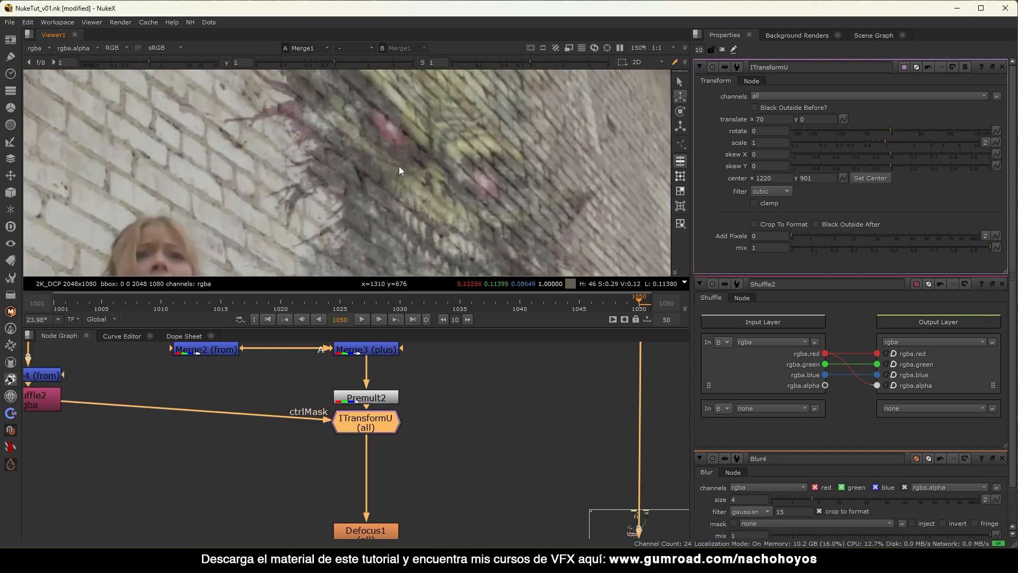
{"action": "middle_click_drag", "start_coordinate": [201, 436], "coordinate": [297, 431]}
{"action": "left_click", "coordinate": [182, 412]}
View the Shuffle2 brick map and add a Grade2 node after it.
{"action": "key", "text": "1"}
{"action": "scroll", "coordinate": [404, 205], "scroll_direction": "down", "scroll_amount": 2}
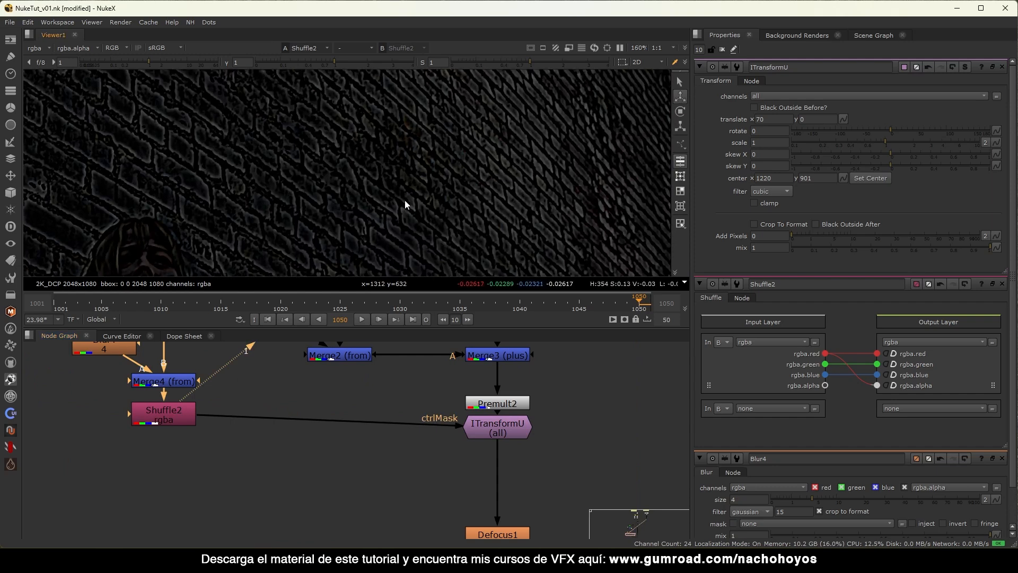
{"action": "left_click", "coordinate": [174, 418]}
{"action": "left_click_drag", "start_coordinate": [175, 419], "coordinate": [176, 410]}
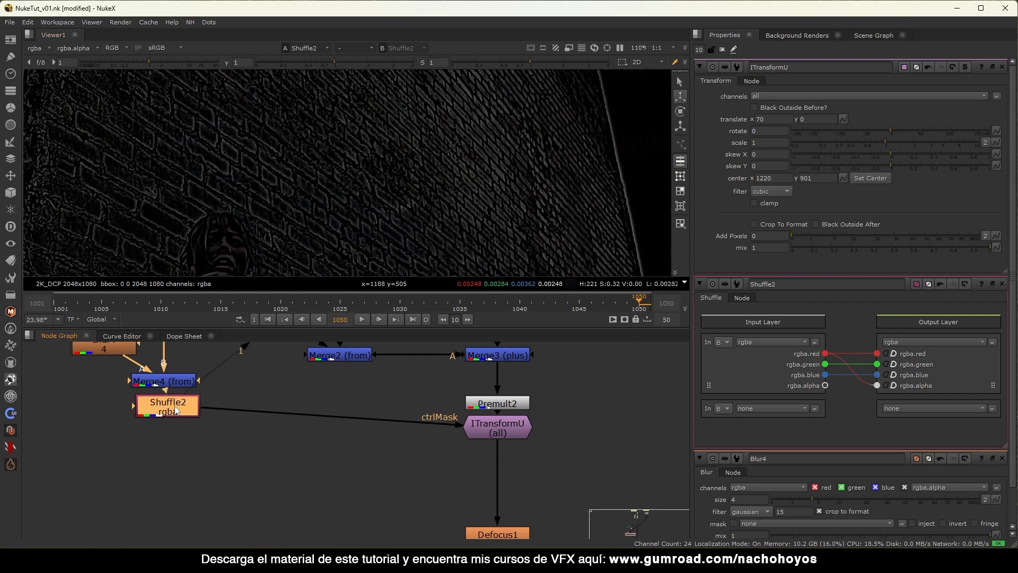
{"action": "key", "text": "g"}
{"action": "middle_click_drag", "start_coordinate": [175, 431], "coordinate": [288, 408]}
{"action": "middle_click_drag", "start_coordinate": [377, 401], "coordinate": [267, 407]}
Set Grade2 to grade rgba with blackpoint 0.022 and whitepoint 1.12.
{"action": "left_click", "coordinate": [1002, 67], "text": "ctrl"}
{"action": "left_click", "coordinate": [796, 96]}
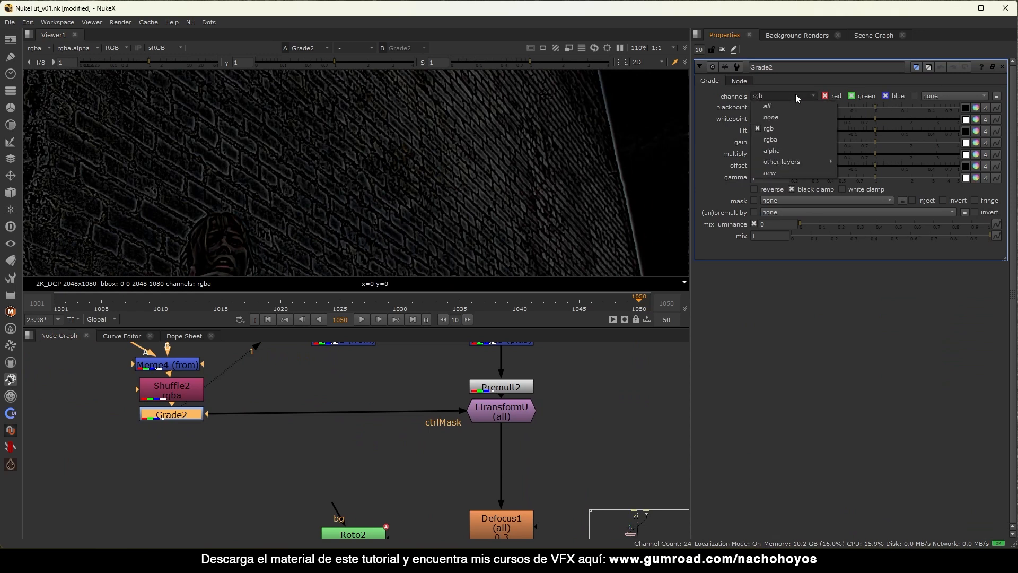
{"action": "left_click", "coordinate": [780, 139]}
{"action": "left_click_drag", "start_coordinate": [867, 122], "coordinate": [886, 107]}
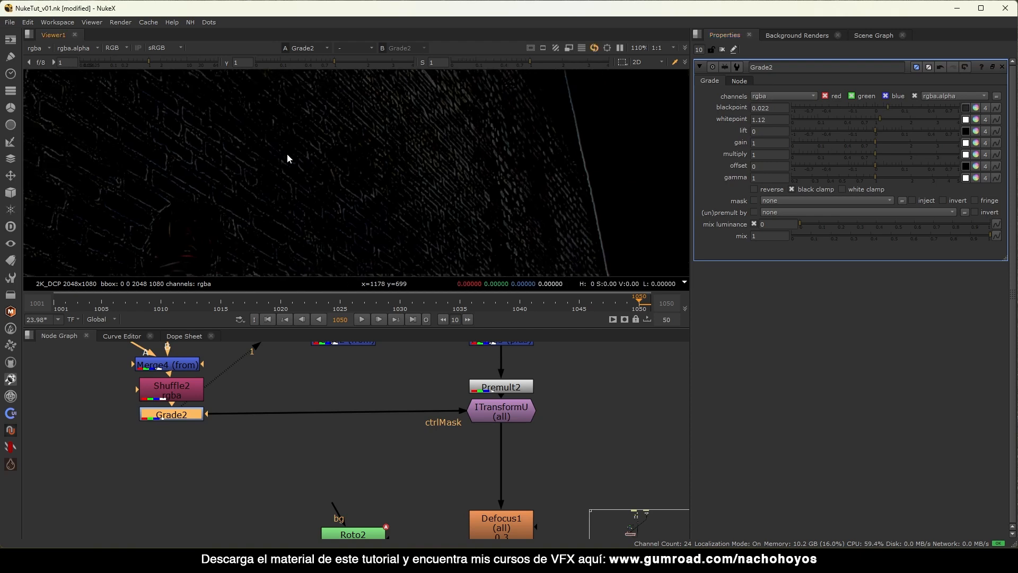
View the ITransformU output and toggle it on and off to compare the distortion.
{"action": "left_click", "coordinate": [503, 412]}
{"action": "key", "text": "1"}
{"action": "key", "text": "d"}
{"action": "key", "text": "d"}
{"action": "scroll", "coordinate": [404, 209], "scroll_direction": "up", "scroll_amount": 5}
{"action": "key", "text": "d"}
{"action": "key", "text": "d"}
{"action": "key", "text": "d"}
{"action": "key", "text": "d"}
{"action": "key", "text": "d"}
{"action": "key", "text": "d"}
{"action": "key", "text": "d"}
{"action": "key", "text": "d"}
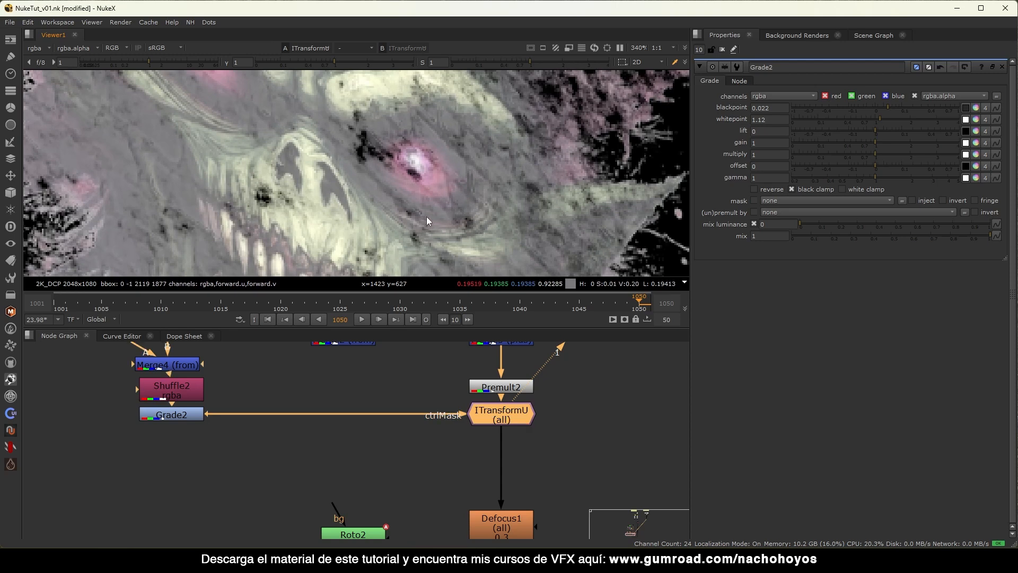
{"action": "key", "text": "d"}
{"action": "key", "text": "d"}
{"action": "key", "text": "d"}
{"action": "key", "text": "d"}
{"action": "key", "text": "d"}
{"action": "key", "text": "d"}
{"action": "left_click", "coordinate": [408, 370]}
{"action": "scroll", "coordinate": [396, 377], "scroll_direction": "down", "scroll_amount": 5}
{"action": "middle_click_drag", "start_coordinate": [355, 416], "coordinate": [247, 374]}
Show Merge1 fitted, clear the Properties panel, maximise the Viewer and play the shot.
{"action": "key", "text": "1"}
{"action": "key", "text": "f"}
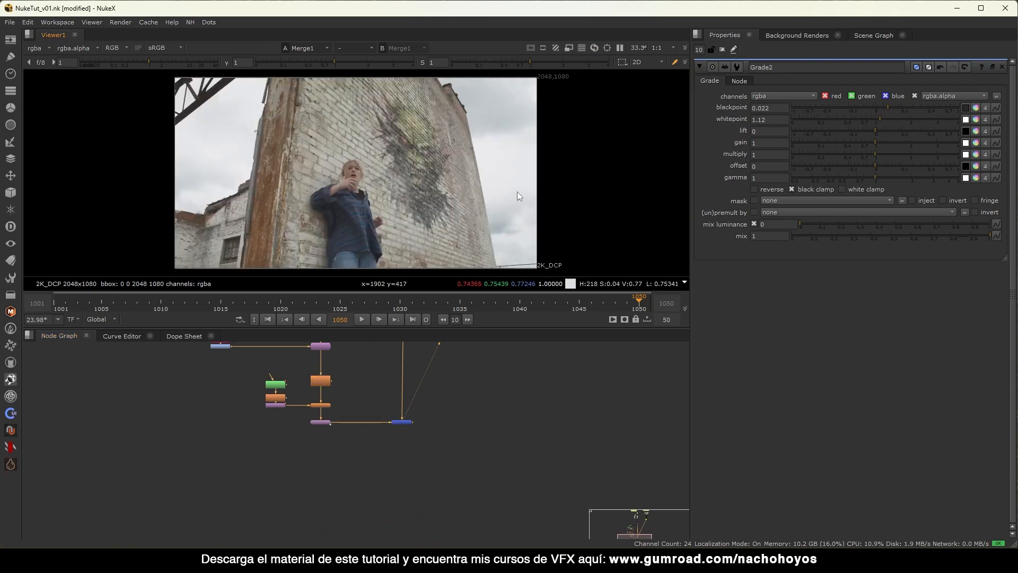
{"action": "left_click", "coordinate": [721, 49]}
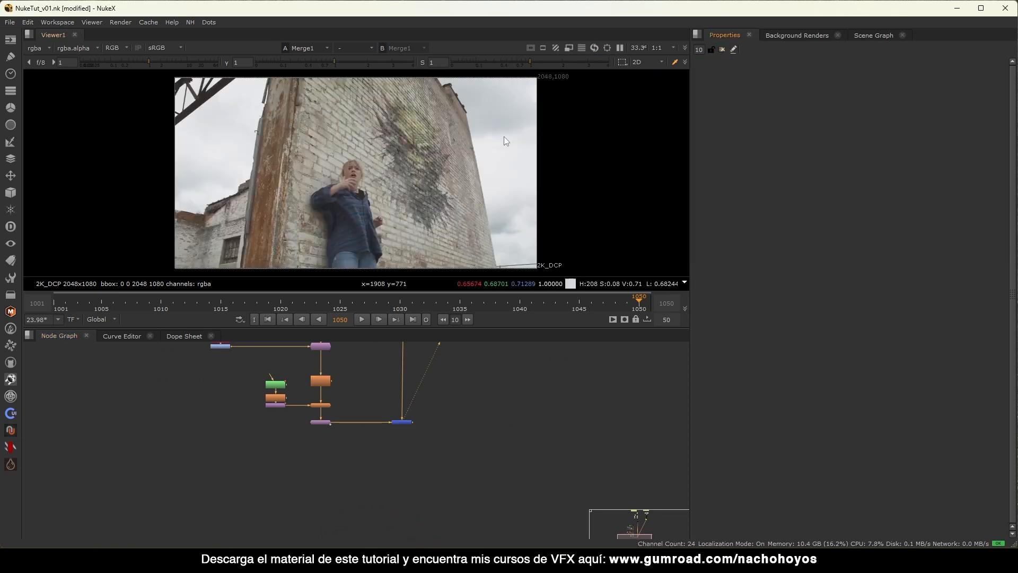
{"action": "scroll", "coordinate": [447, 157], "scroll_direction": "up", "scroll_amount": 2}
{"action": "key", "text": "space"}
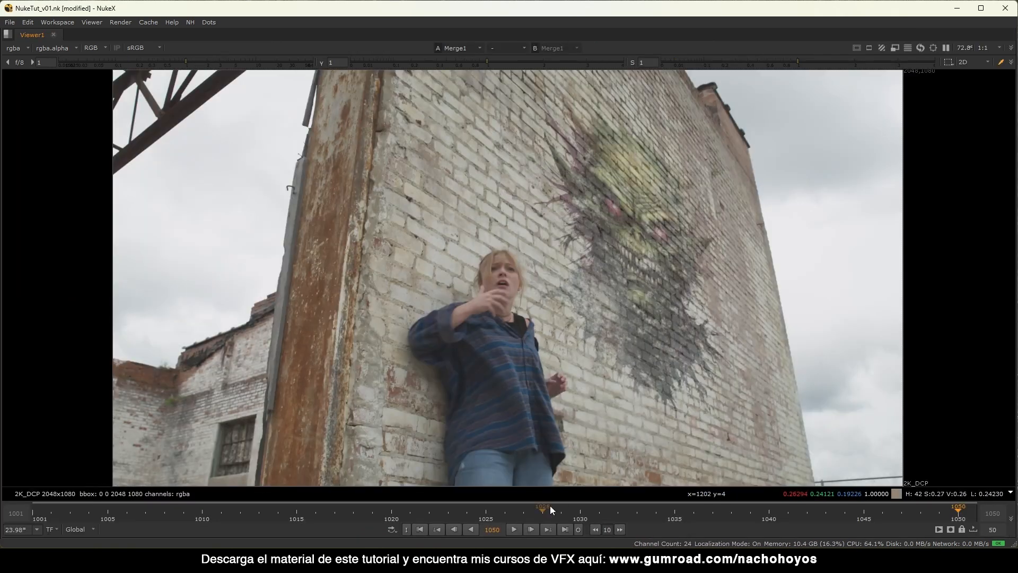
{"action": "left_click", "coordinate": [514, 529]}
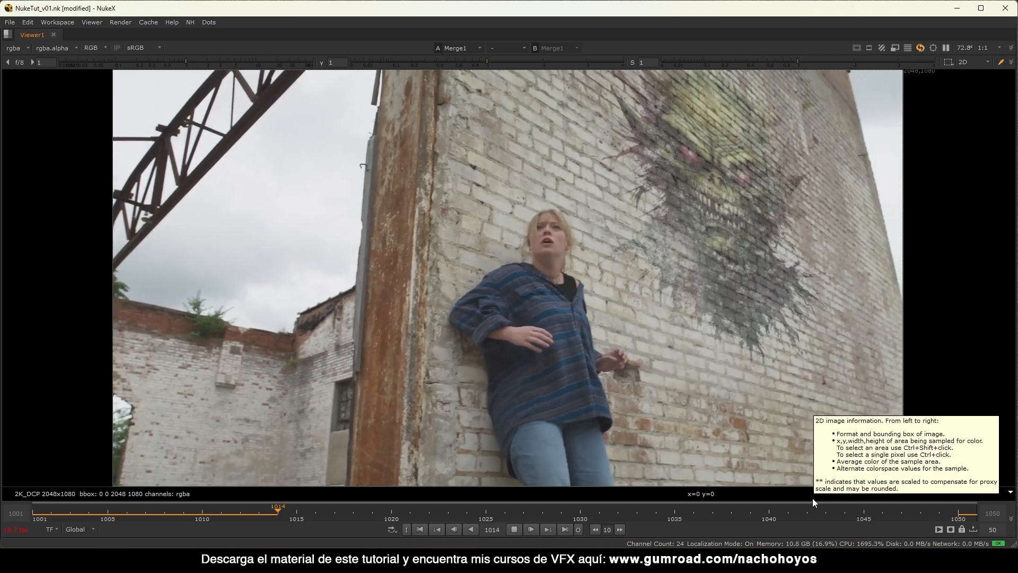
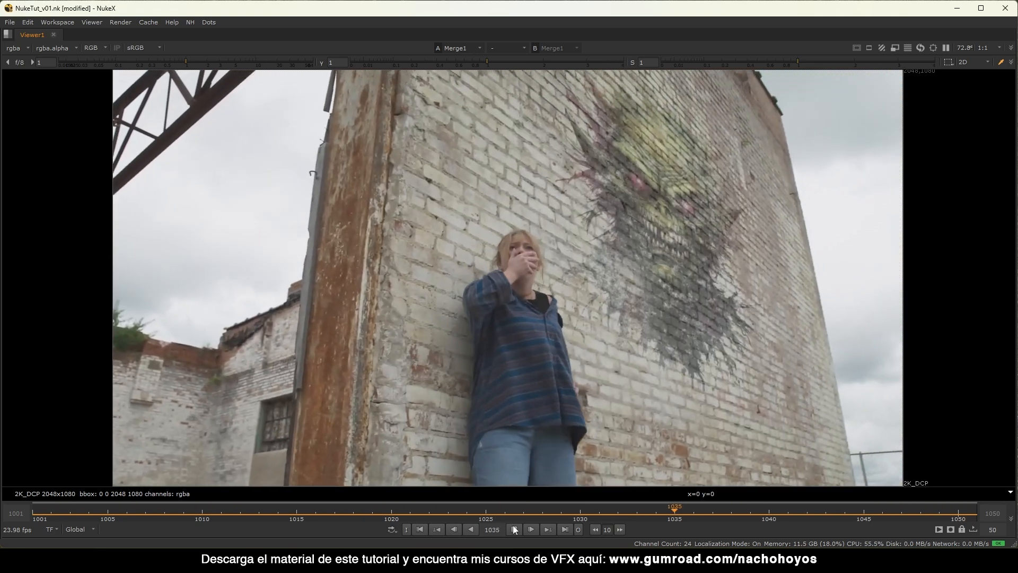
Stop playback on frame 1043, sample the brick wall colour, and restore the normal layout.
{"action": "left_click", "coordinate": [513, 529]}
{"action": "left_click", "coordinate": [709, 517]}
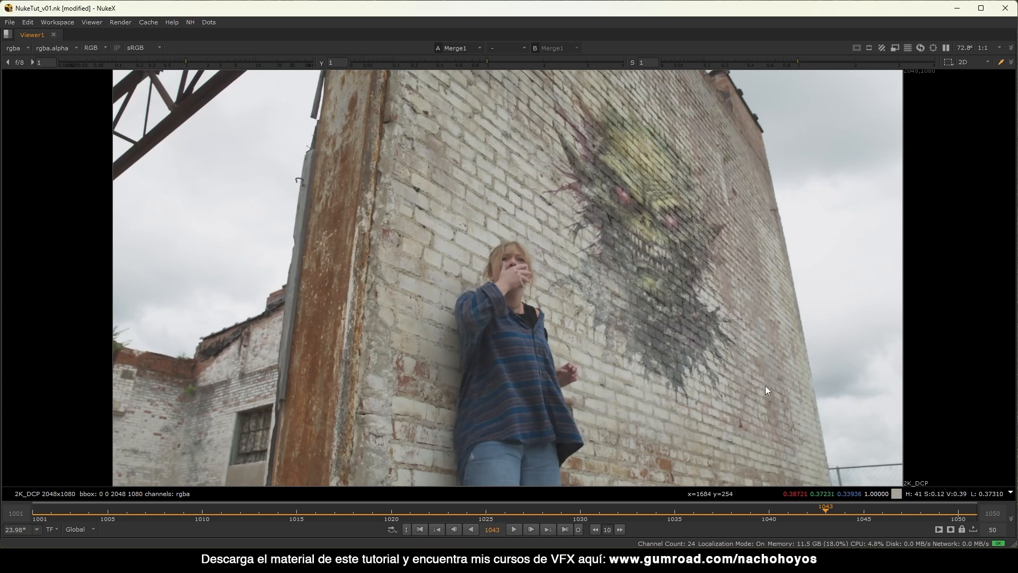
{"action": "left_click_drag", "start_coordinate": [806, 287], "coordinate": [590, 446], "text": "ctrl+shift"}
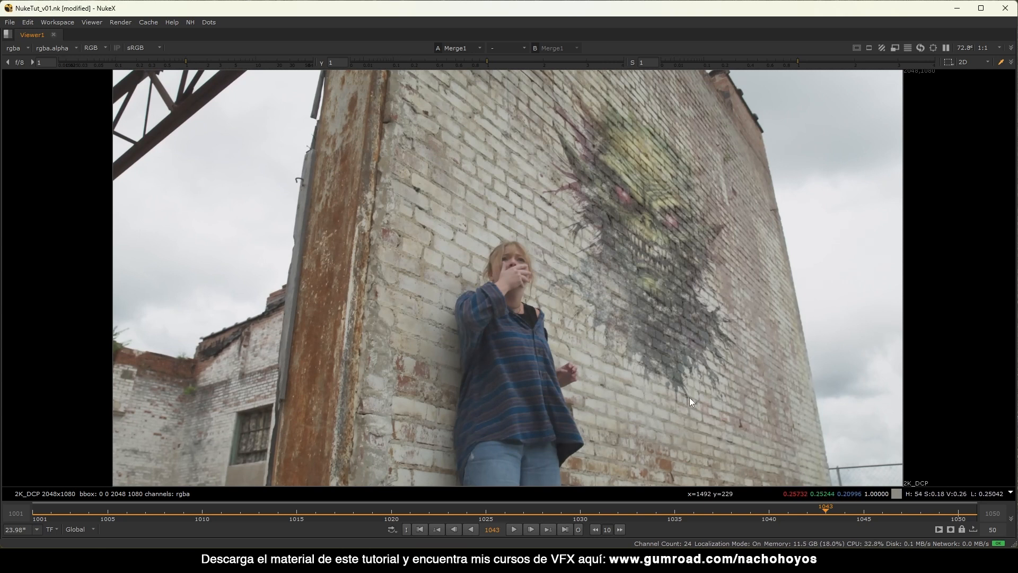
{"action": "key", "text": "space"}
{"action": "middle_click_drag", "start_coordinate": [476, 427], "coordinate": [484, 532]}
Insert a Grade3 node below ColorCorrect1.
{"action": "middle_click_drag", "start_coordinate": [332, 410], "coordinate": [341, 498]}
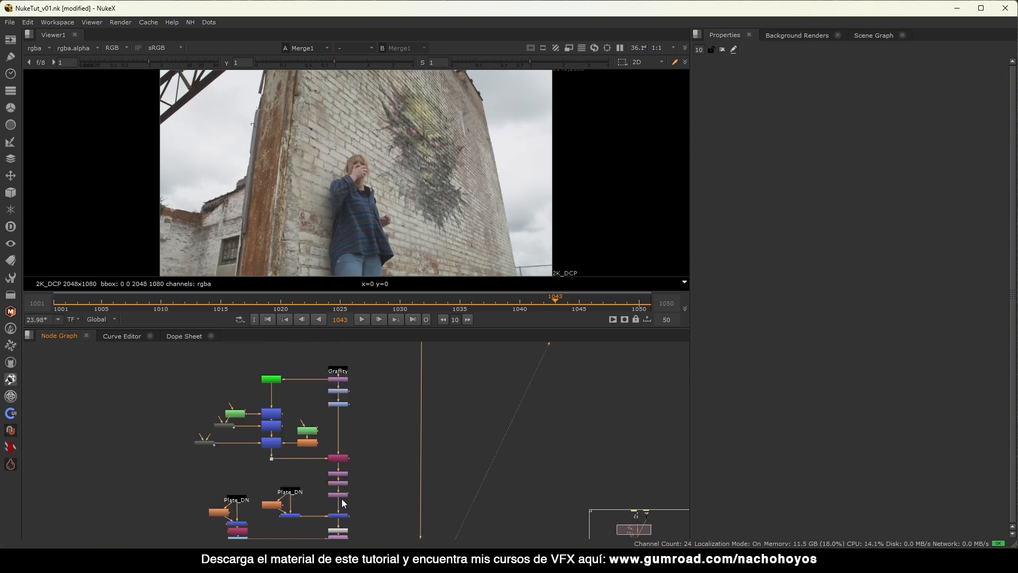
{"action": "scroll", "coordinate": [341, 410], "scroll_direction": "up", "scroll_amount": 4}
{"action": "left_click", "coordinate": [343, 400]}
{"action": "key", "text": "g"}
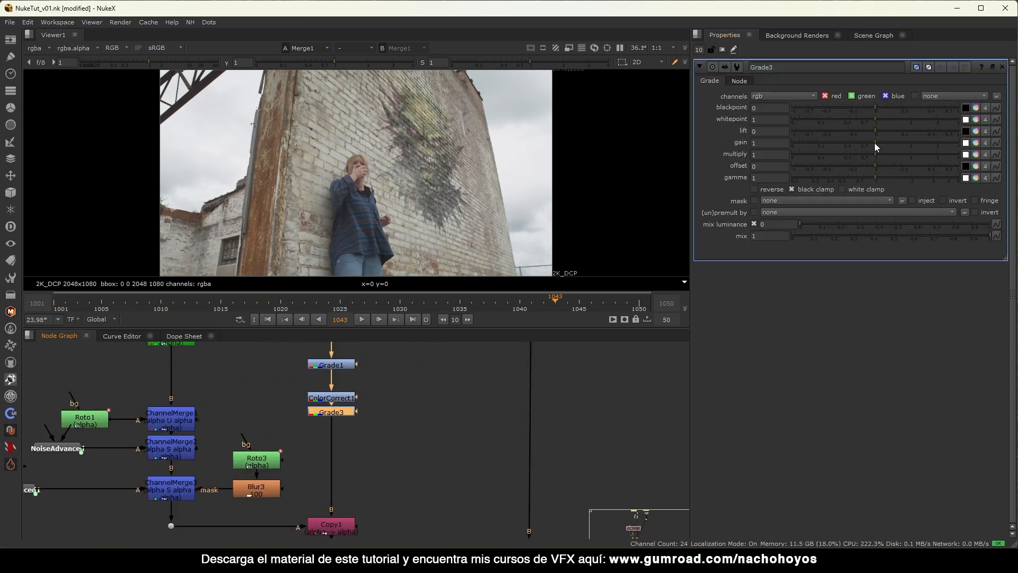
{"action": "left_click_drag", "start_coordinate": [873, 143], "coordinate": [914, 143]}
{"action": "left_click", "coordinate": [394, 398]}
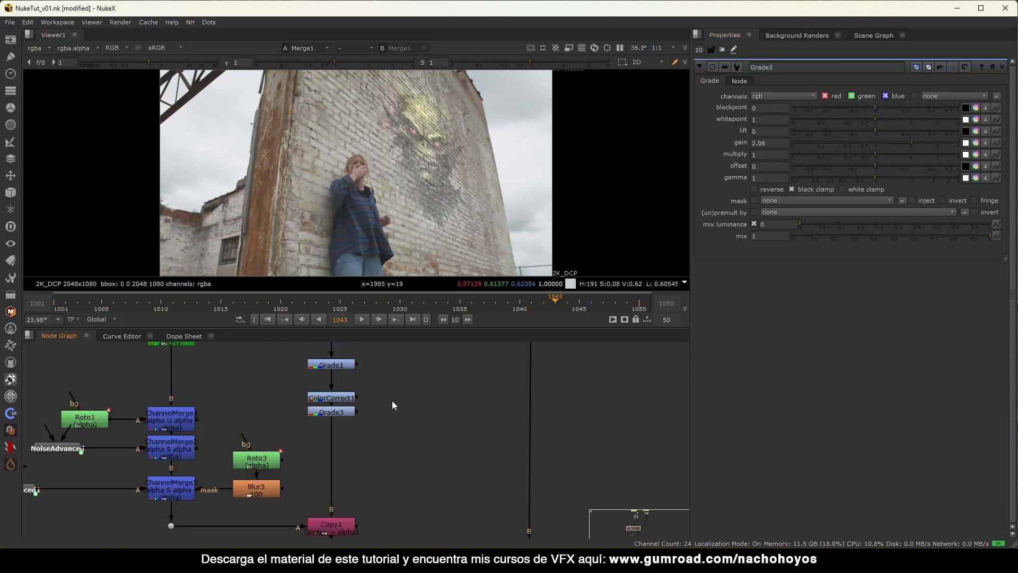
Create Roto4 as Grade3's mask and draw an ellipse over the graffiti.
{"action": "key", "text": "o"}
{"action": "left_click_drag", "start_coordinate": [358, 411], "coordinate": [396, 417]}
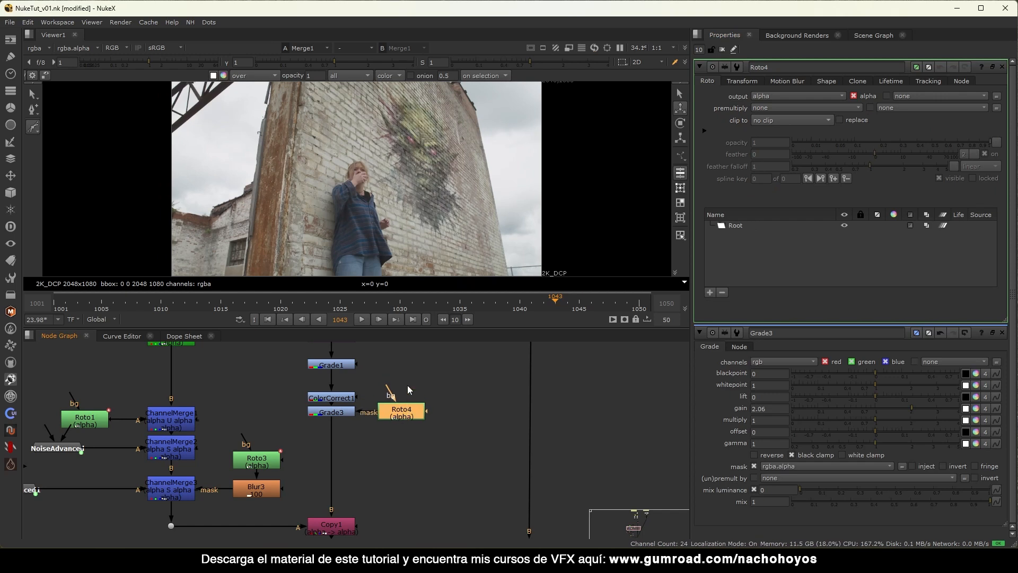
{"action": "right_click", "coordinate": [36, 129]}
{"action": "left_click", "coordinate": [82, 159]}
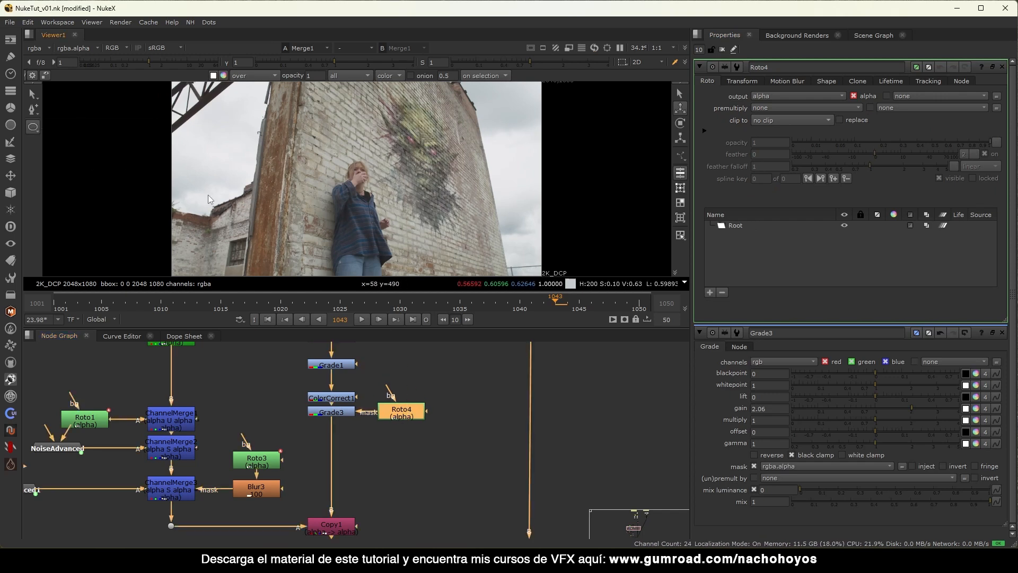
{"action": "left_click_drag", "start_coordinate": [435, 215], "coordinate": [361, 257]}
{"action": "left_click_drag", "start_coordinate": [567, 129], "coordinate": [295, 288]}
{"action": "left_click_drag", "start_coordinate": [450, 209], "coordinate": [436, 232]}
Soften the Roto4 mask with a Blur of size 100.
{"action": "left_click_drag", "start_coordinate": [402, 412], "coordinate": [419, 395]}
{"action": "type", "text": "b100"}
{"action": "key", "text": "Return"}
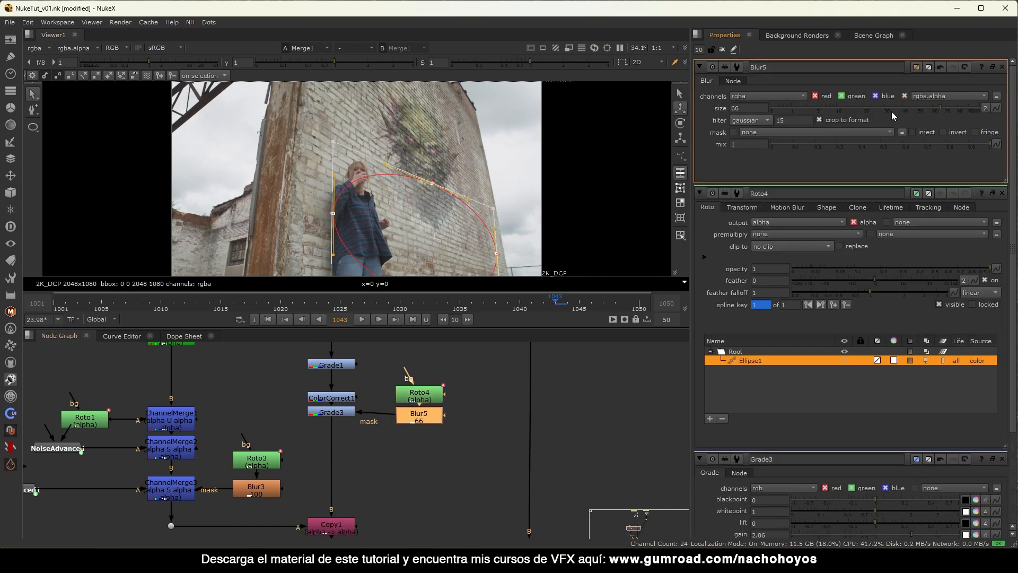
{"action": "left_click", "coordinate": [720, 49]}
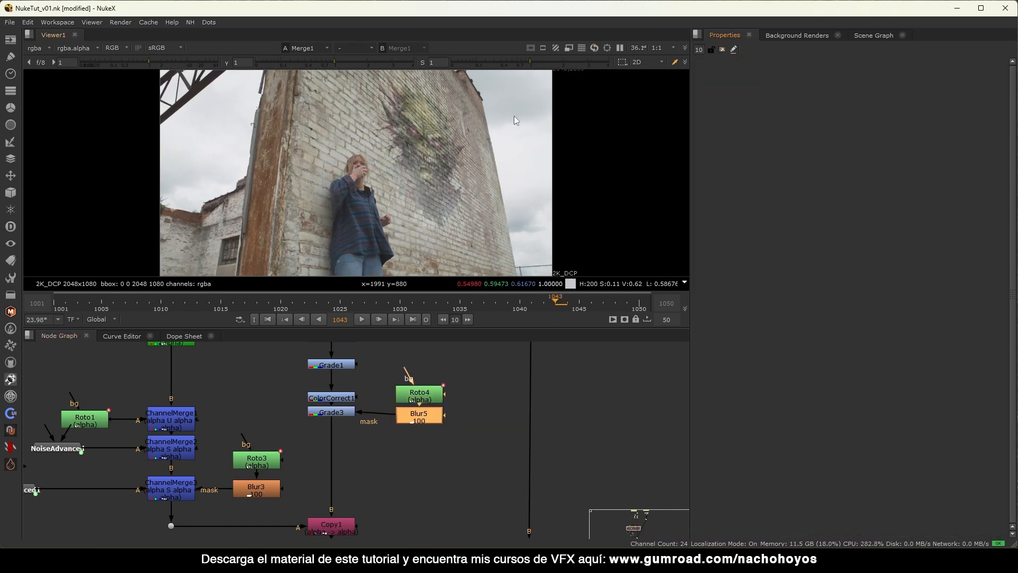
{"action": "scroll", "coordinate": [432, 161], "scroll_direction": "up", "scroll_amount": 4}
{"action": "middle_click_drag", "start_coordinate": [491, 192], "coordinate": [394, 170]}
{"action": "scroll", "coordinate": [395, 173], "scroll_direction": "down", "scroll_amount": 1}
Set Grade3 to gain 1, gamma 1.26 and lift 0.055.
{"action": "double_click", "coordinate": [334, 412]}
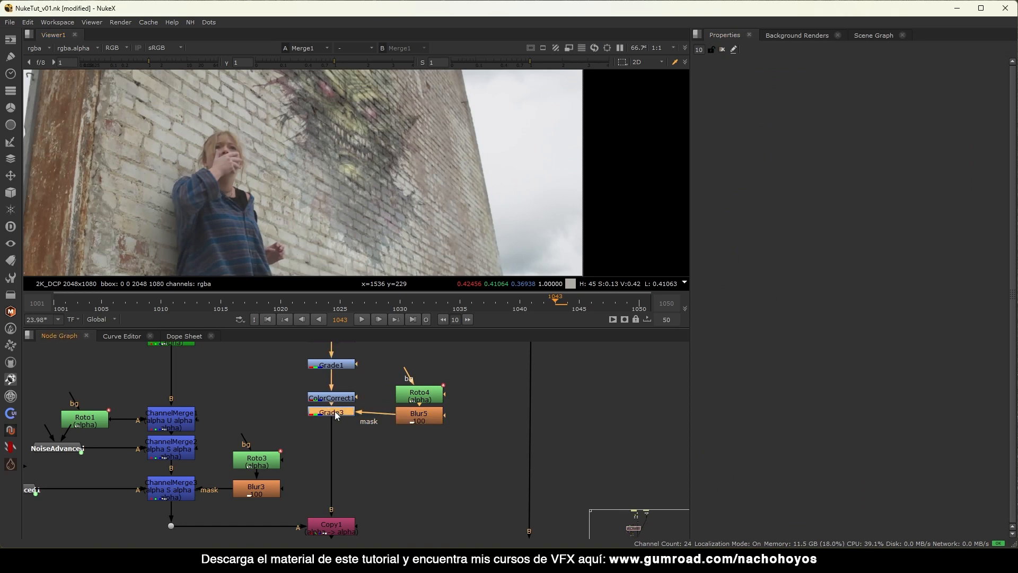
{"action": "left_click", "coordinate": [888, 142], "text": "ctrl"}
{"action": "left_click_drag", "start_coordinate": [884, 178], "coordinate": [895, 176]}
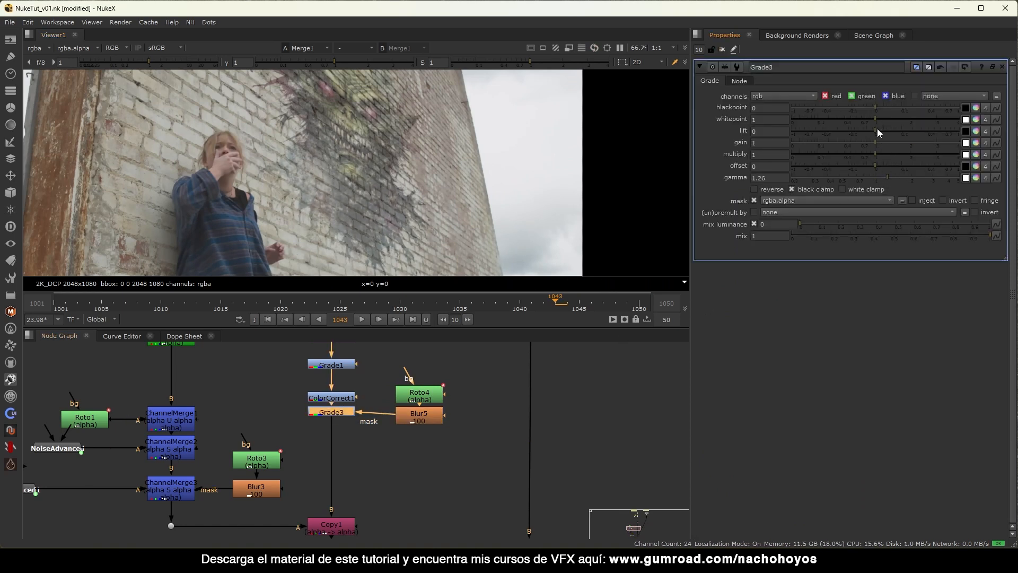
{"action": "left_click_drag", "start_coordinate": [881, 129], "coordinate": [895, 128]}
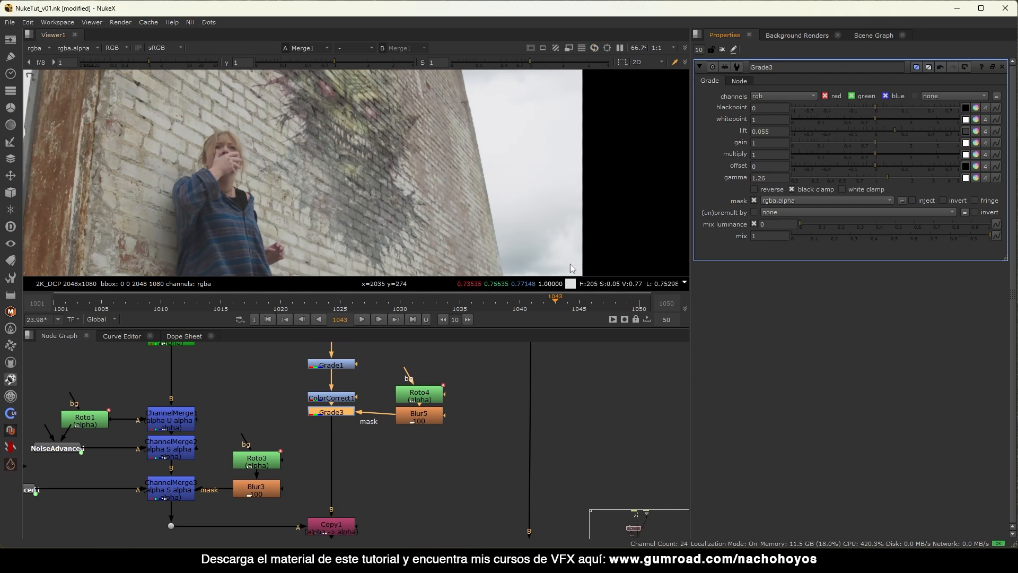
{"action": "scroll", "coordinate": [419, 170], "scroll_direction": "down", "scroll_amount": 2}
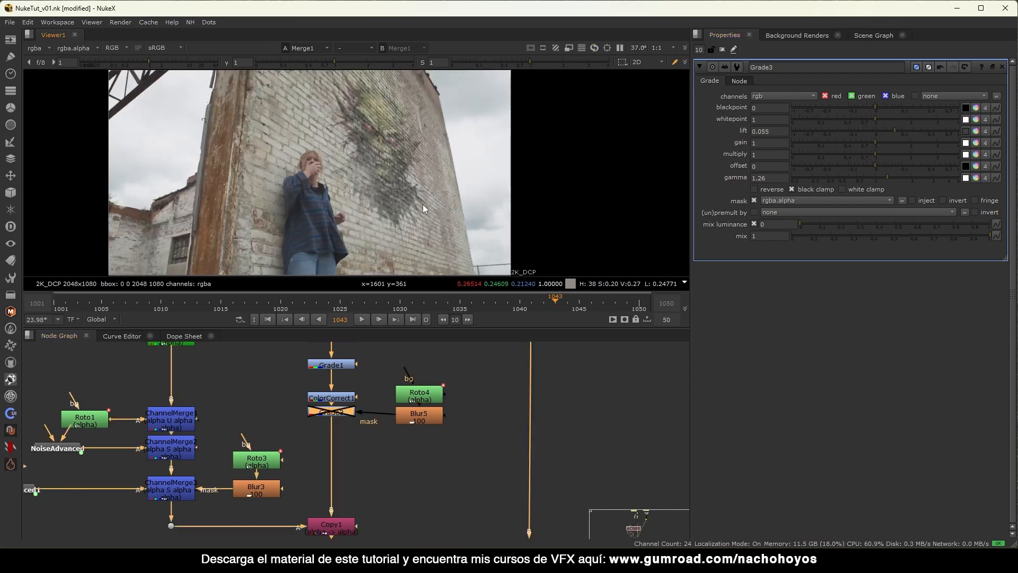
{"action": "key", "text": "f"}
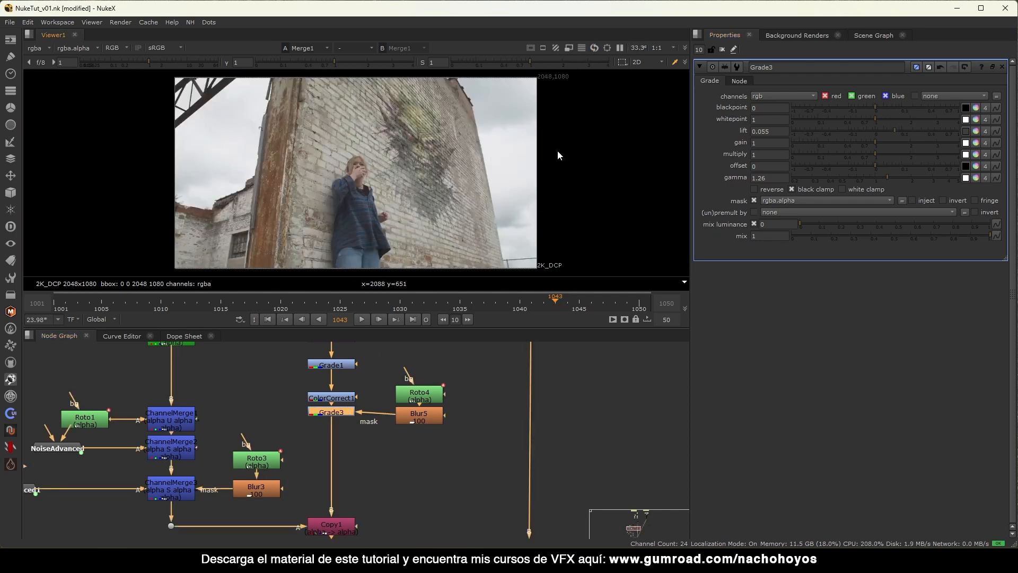
{"action": "left_click", "coordinate": [722, 49]}
{"action": "middle_click_drag", "start_coordinate": [398, 151], "coordinate": [360, 190]}
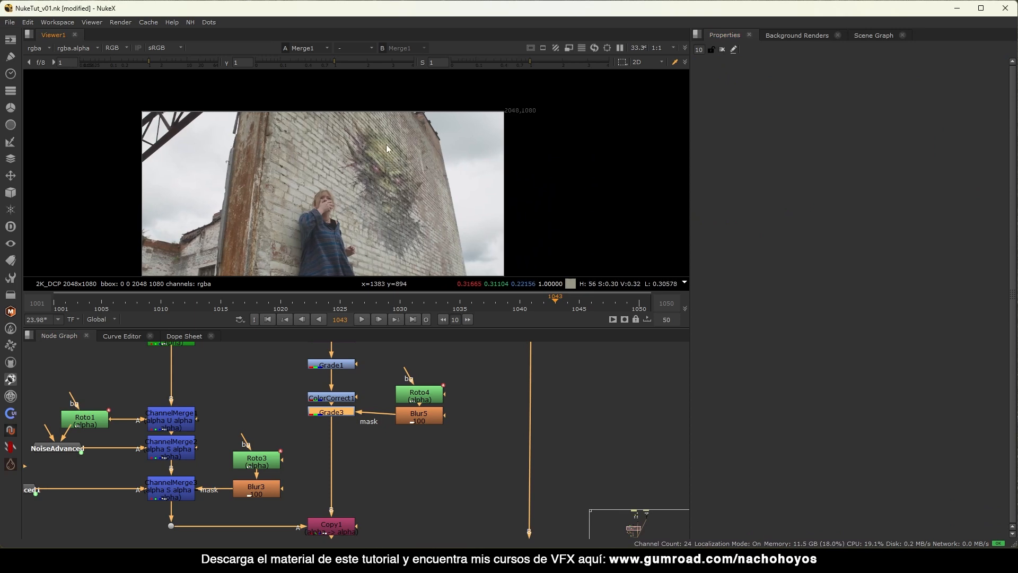
Give CornerPin2D_Track motionblur 1 with a centred shutter offset and play to preview it.
{"action": "scroll", "coordinate": [370, 468], "scroll_direction": "down", "scroll_amount": 4}
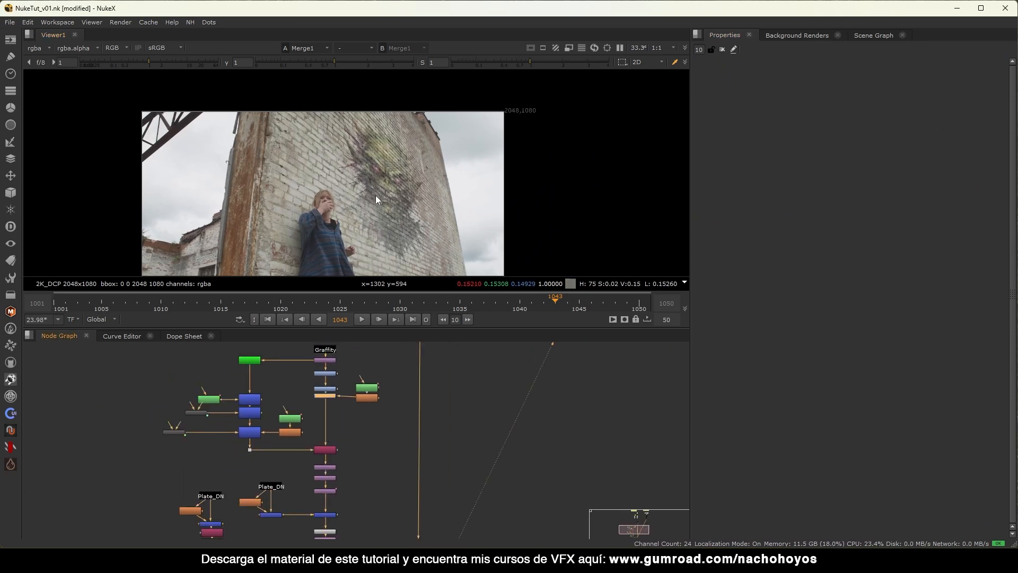
{"action": "scroll", "coordinate": [375, 195], "scroll_direction": "up", "scroll_amount": 8}
{"action": "scroll", "coordinate": [322, 146], "scroll_direction": "down", "scroll_amount": 5}
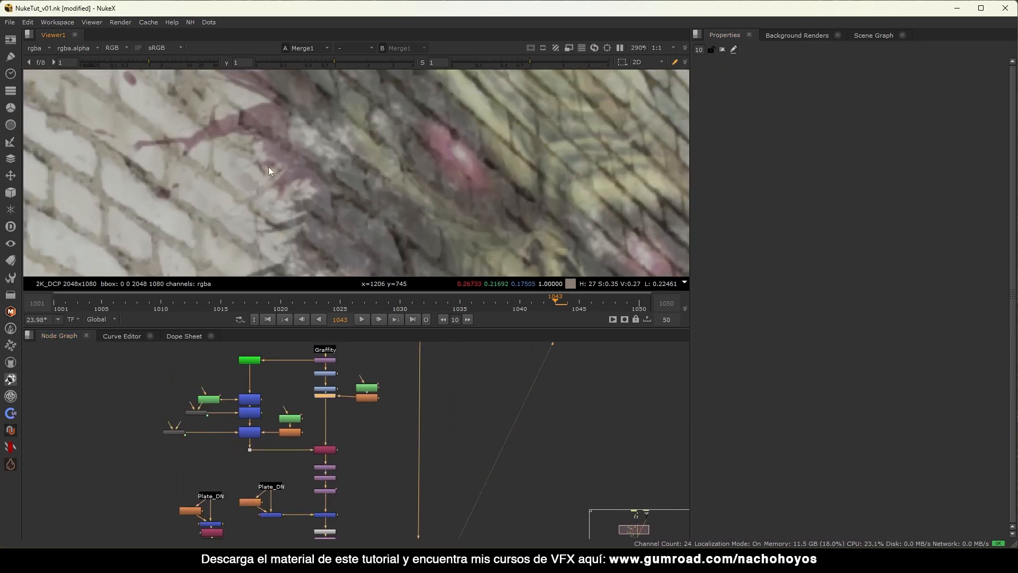
{"action": "scroll", "coordinate": [379, 198], "scroll_direction": "down", "scroll_amount": 4}
{"action": "middle_click_drag", "start_coordinate": [367, 520], "coordinate": [350, 373]}
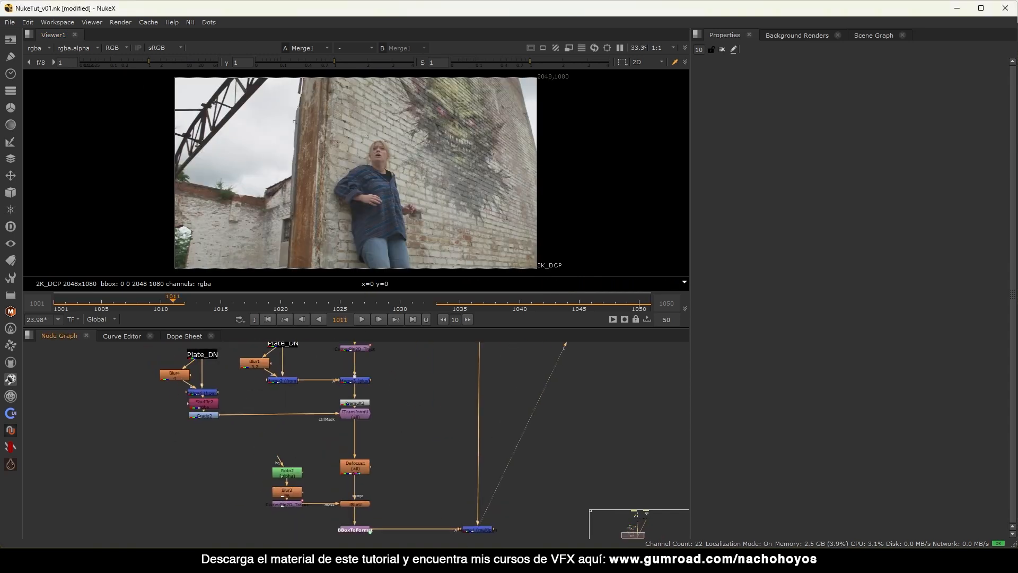
{"action": "scroll", "coordinate": [371, 358], "scroll_direction": "up", "scroll_amount": 1}
{"action": "double_click", "coordinate": [360, 353]}
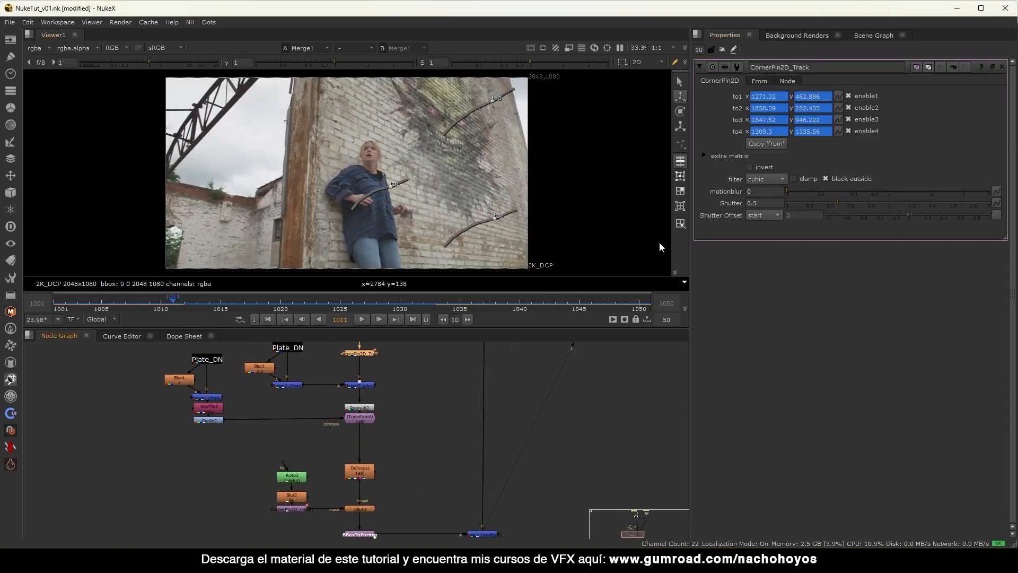
{"action": "double_click", "coordinate": [778, 192]}
{"action": "type", "text": "1"}
{"action": "left_click", "coordinate": [777, 214]}
{"action": "left_click", "coordinate": [764, 203]}
{"action": "scroll", "coordinate": [481, 453], "scroll_direction": "down", "scroll_amount": 2}
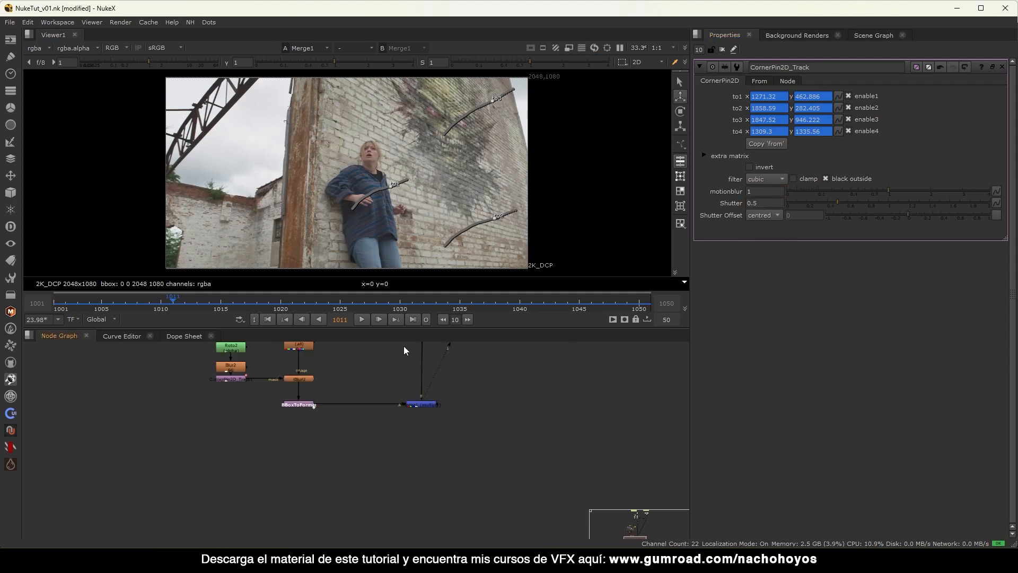
{"action": "left_click", "coordinate": [362, 320]}
Stop playback and create a DasGrain FH node via the node search.
{"action": "key", "text": "f"}
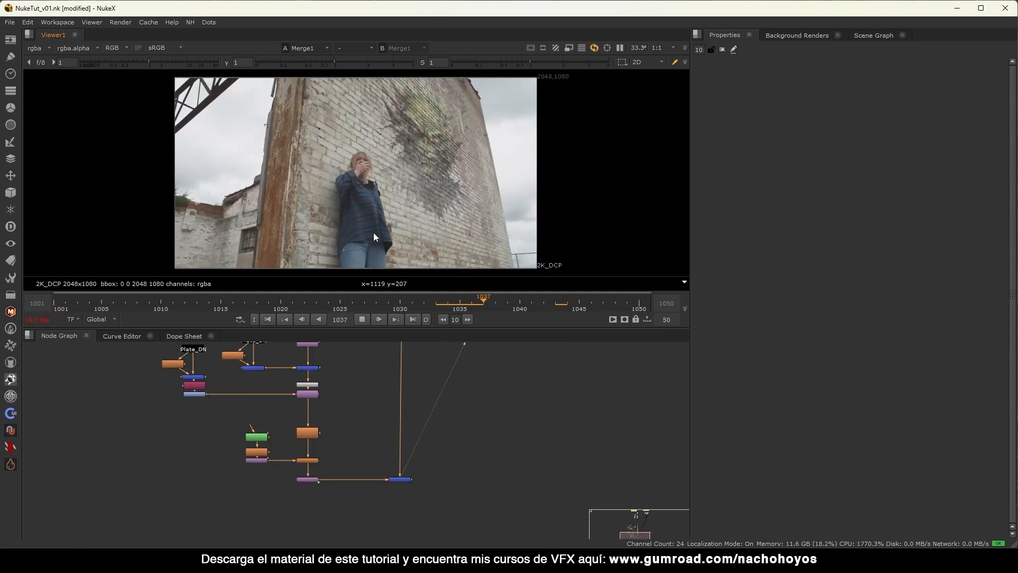
{"action": "left_click", "coordinate": [363, 319]}
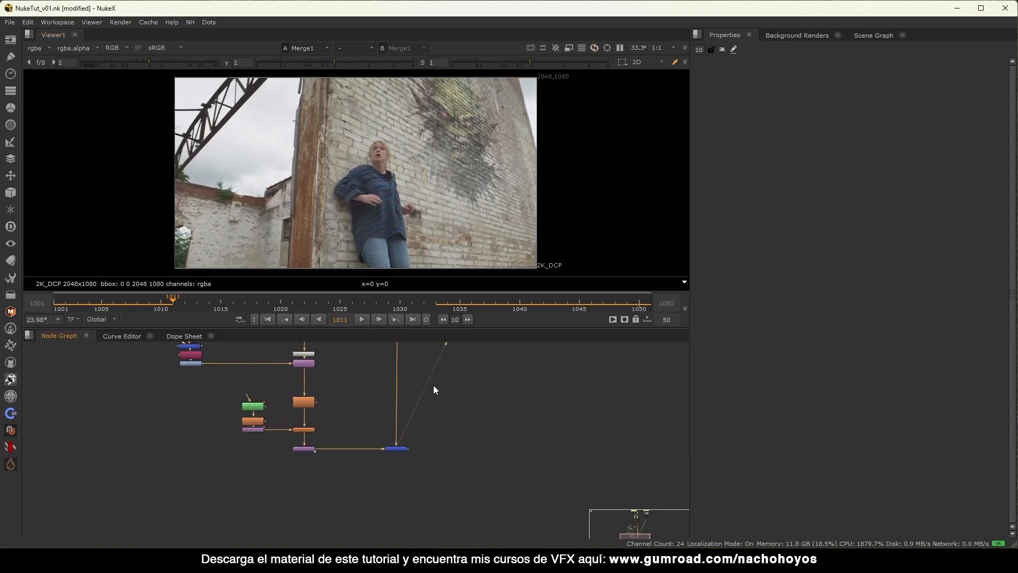
{"action": "key", "text": "Tab"}
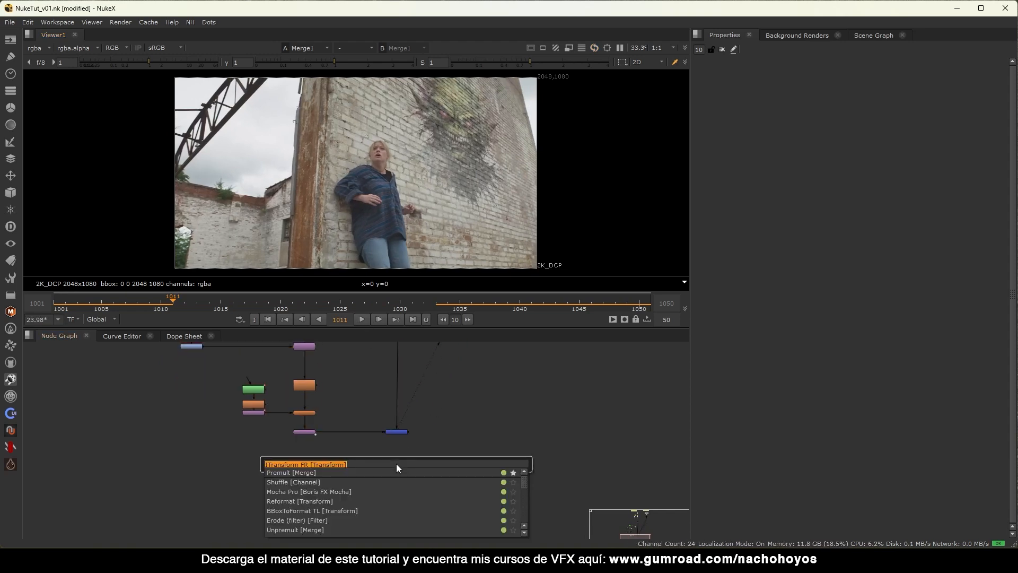
{"action": "type", "text": "dasgr"}
{"action": "key", "text": "Down"}
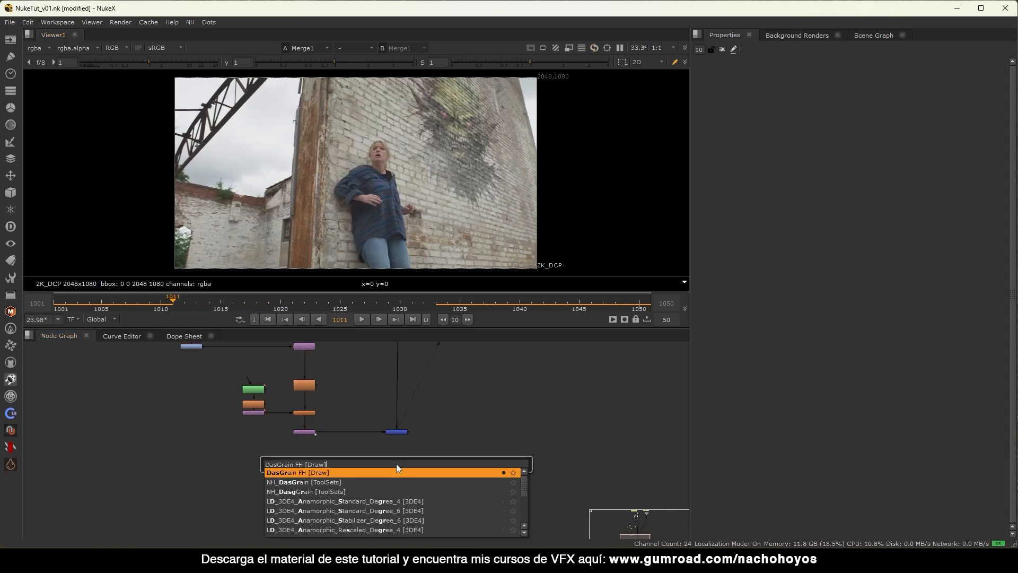
{"action": "key", "text": "Return"}
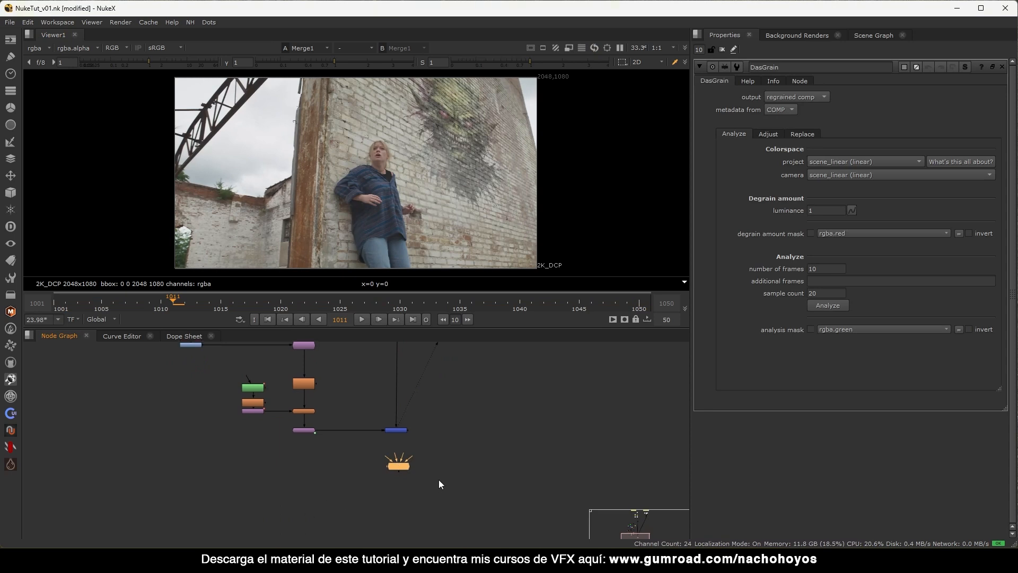
Connect DasGrain's COMP input to Merge1 and place it below Merge1.
{"action": "scroll", "coordinate": [439, 483], "scroll_direction": "up", "scroll_amount": 4}
{"action": "left_click", "coordinate": [10, 447]}
{"action": "mouse_move", "coordinate": [32, 432]}
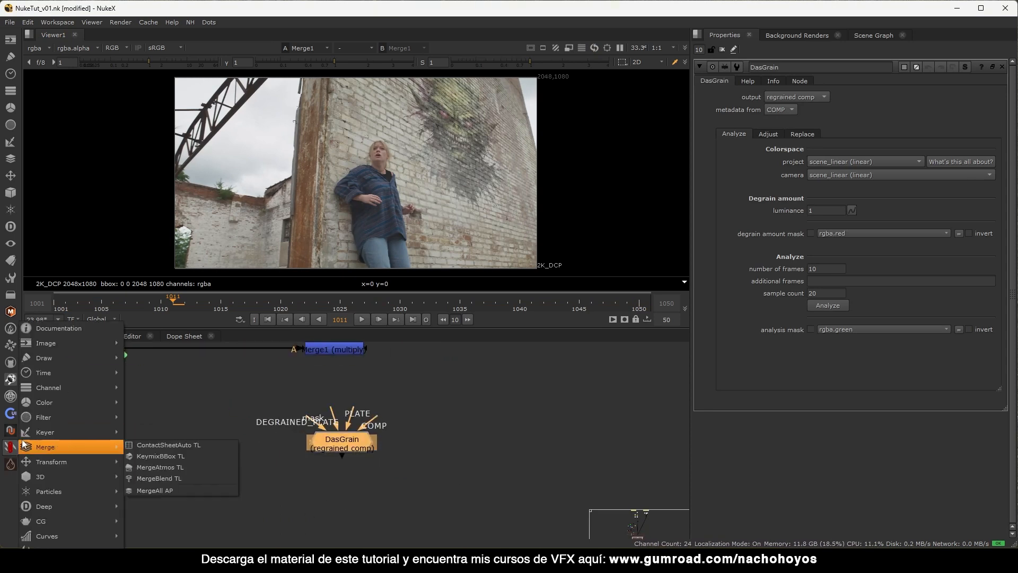
{"action": "left_click", "coordinate": [383, 468]}
{"action": "middle_click_drag", "start_coordinate": [459, 442], "coordinate": [467, 466]}
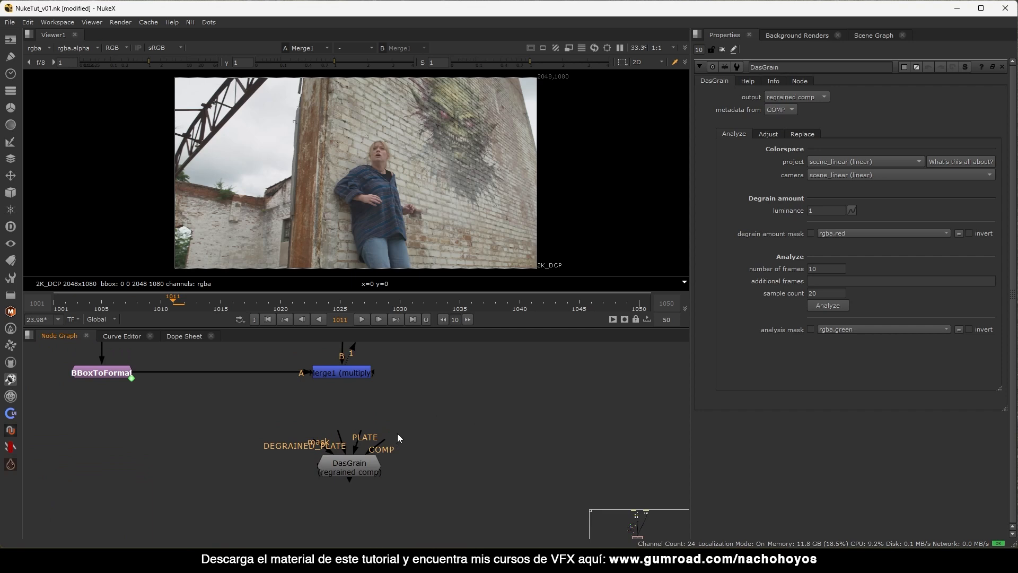
{"action": "left_click_drag", "start_coordinate": [383, 440], "coordinate": [370, 383]}
{"action": "left_click_drag", "start_coordinate": [354, 472], "coordinate": [416, 449]}
Pull out DasGrain's PLATE, mask and DEGRAINED_PLATE inputs, then open the Stamps anchor selector with F8.
{"action": "left_click", "coordinate": [378, 466]}
{"action": "mouse_move", "coordinate": [314, 469]}
{"action": "left_mouse_down"}
{"action": "mouse_move", "coordinate": [256, 461]}
{"action": "mouse_move", "coordinate": [329, 464]}
{"action": "left_mouse_up"}
{"action": "left_click_drag", "start_coordinate": [243, 455], "coordinate": [366, 488]}
{"action": "scroll", "coordinate": [377, 412], "scroll_direction": "down", "scroll_amount": 4}
{"action": "left_click", "coordinate": [365, 483]}
{"action": "left_click", "coordinate": [407, 450]}
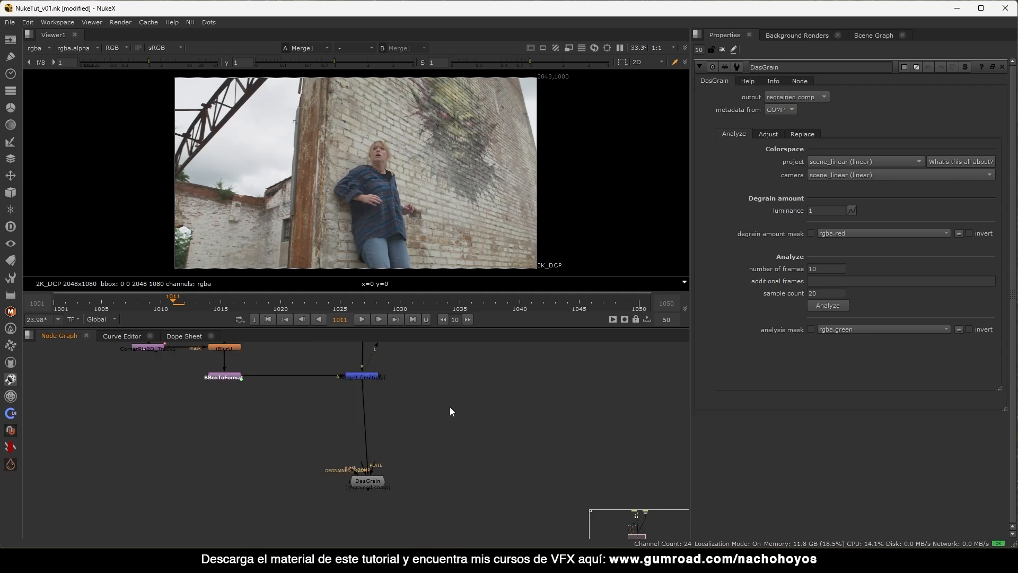
{"action": "key", "text": "F8"}
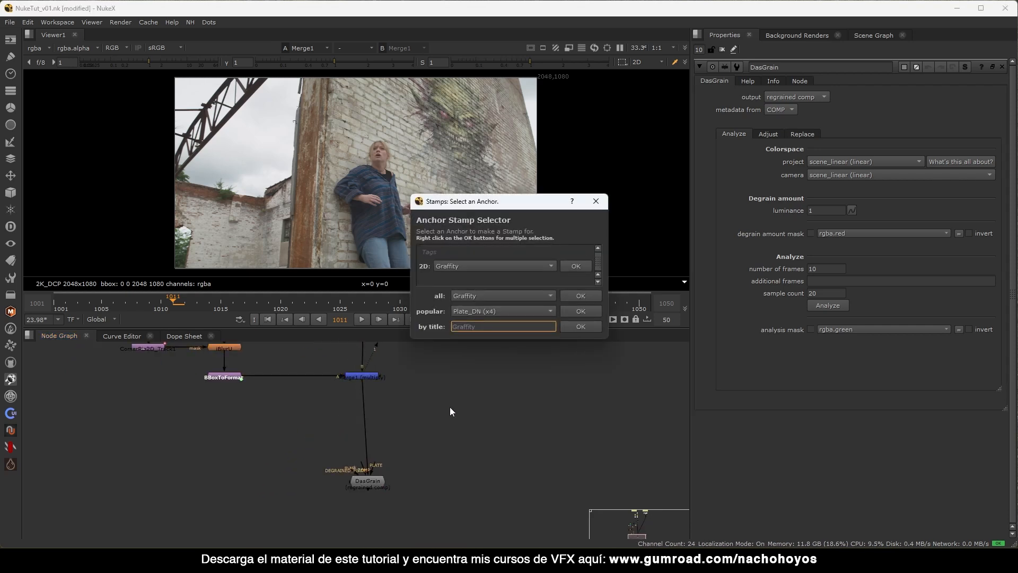
Create a Plate_DN stamp and wire it into DasGrain.
{"action": "left_click", "coordinate": [586, 312]}
{"action": "scroll", "coordinate": [378, 443], "scroll_direction": "up", "scroll_amount": 3}
{"action": "left_click_drag", "start_coordinate": [329, 494], "coordinate": [200, 453]}
{"action": "left_click", "coordinate": [429, 422]}
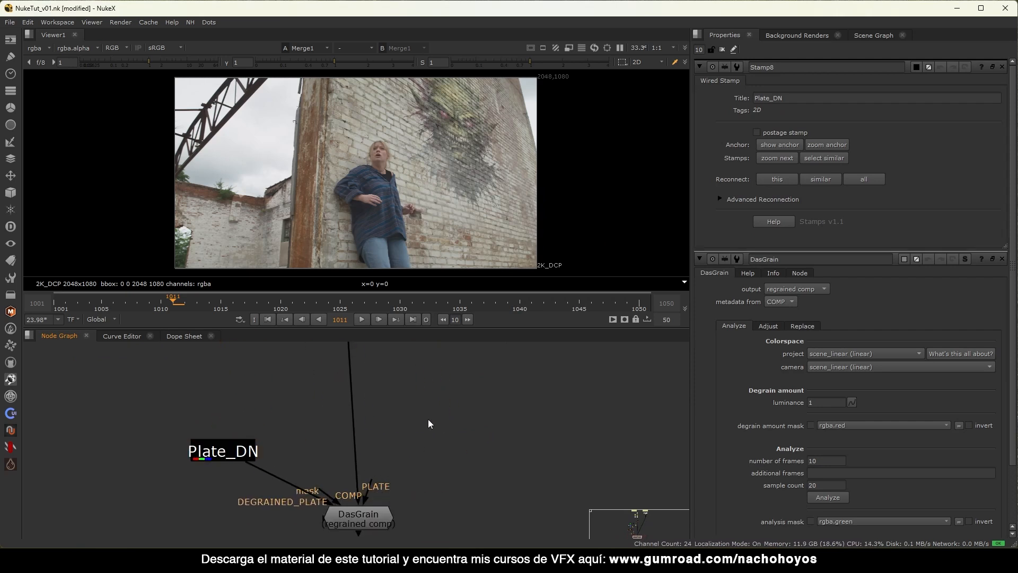
Create a Plate stamp for DasGrain and rearrange the stamp nodes.
{"action": "key", "text": "F8"}
{"action": "type", "text": "plate"}
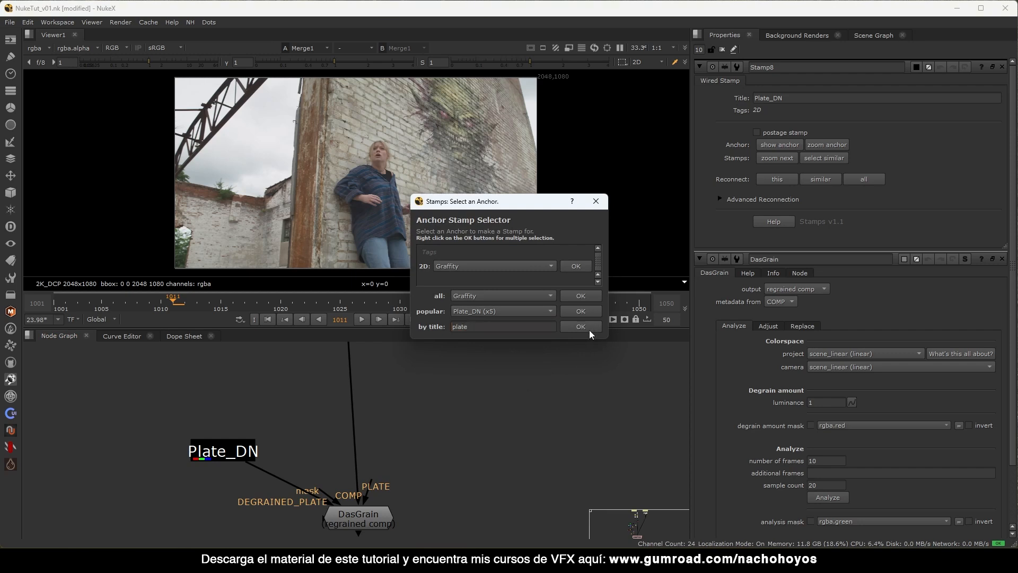
{"action": "left_click", "coordinate": [580, 326]}
{"action": "left_click_drag", "start_coordinate": [407, 475], "coordinate": [395, 486]}
{"action": "left_click_drag", "start_coordinate": [266, 412], "coordinate": [225, 447]}
{"action": "left_click_drag", "start_coordinate": [340, 459], "coordinate": [309, 419]}
{"action": "left_click_drag", "start_coordinate": [230, 439], "coordinate": [230, 393]}
View the BBoxToFormat output's alpha channel in the Viewer.
{"action": "scroll", "coordinate": [301, 415], "scroll_direction": "down", "scroll_amount": 2}
{"action": "mouse_move", "coordinate": [342, 357]}
{"action": "middle_mouse_down"}
{"action": "mouse_move", "coordinate": [288, 430]}
{"action": "mouse_move", "coordinate": [329, 504]}
{"action": "middle_mouse_up"}
{"action": "scroll", "coordinate": [288, 432], "scroll_direction": "down", "scroll_amount": 4}
{"action": "middle_click_drag", "start_coordinate": [289, 362], "coordinate": [297, 509]}
{"action": "mouse_move", "coordinate": [320, 376]}
{"action": "middle_mouse_down"}
{"action": "mouse_move", "coordinate": [316, 456]}
{"action": "mouse_move", "coordinate": [341, 364]}
{"action": "middle_mouse_up"}
{"action": "middle_click_drag", "start_coordinate": [312, 528], "coordinate": [340, 343]}
{"action": "left_click", "coordinate": [313, 431]}
{"action": "left_click", "coordinate": [337, 419]}
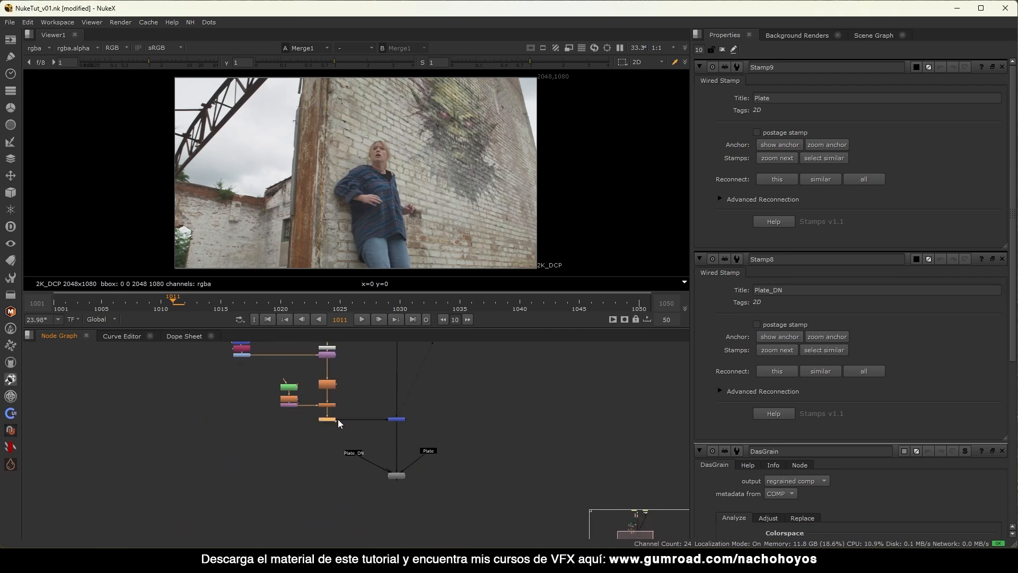
{"action": "key", "text": "1"}
{"action": "key", "text": "a"}
Connect DasGrain's mask to BBoxToFormat through a new Grade4 node.
{"action": "scroll", "coordinate": [384, 398], "scroll_direction": "up", "scroll_amount": 5}
{"action": "scroll", "coordinate": [342, 389], "scroll_direction": "up", "scroll_amount": 1}
{"action": "left_click", "coordinate": [339, 392]}
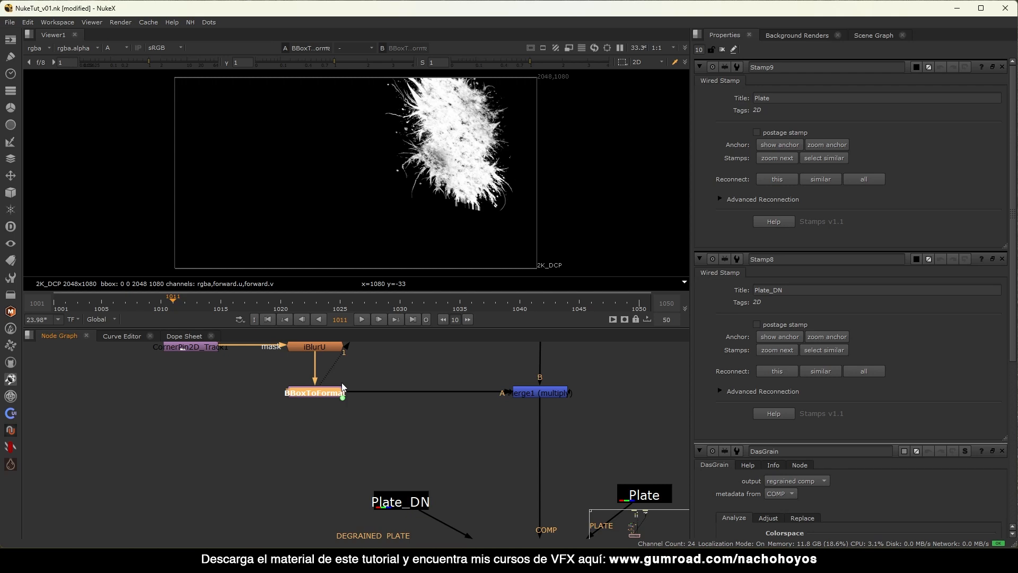
{"action": "scroll", "coordinate": [279, 420], "scroll_direction": "down", "scroll_amount": 2}
{"action": "middle_click_drag", "start_coordinate": [280, 421], "coordinate": [304, 379]}
{"action": "left_click_drag", "start_coordinate": [381, 433], "coordinate": [332, 467]}
{"action": "left_click_drag", "start_coordinate": [456, 467], "coordinate": [342, 365]}
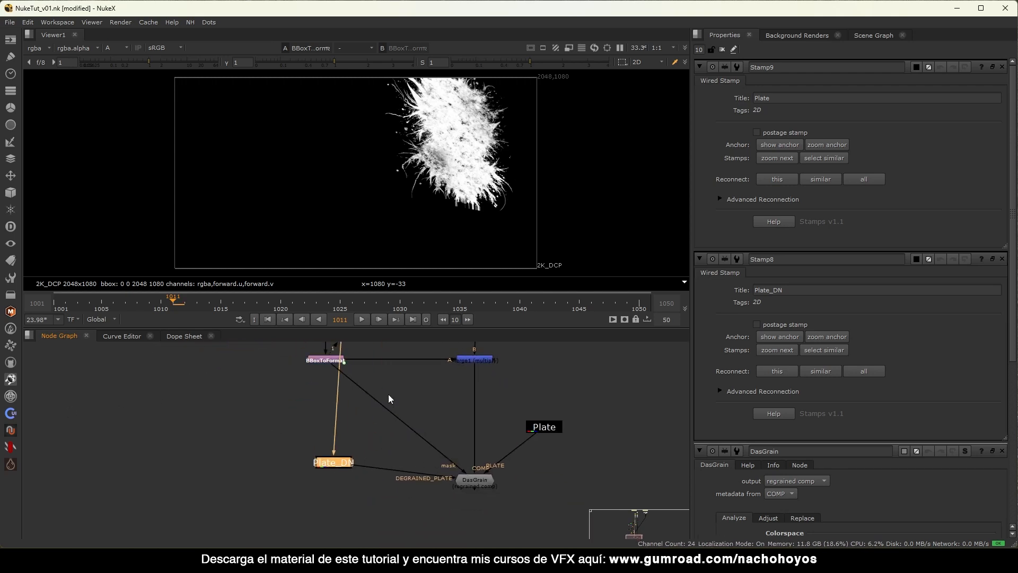
{"action": "left_click", "coordinate": [422, 416]}
{"action": "key", "text": "g"}
{"action": "left_click_drag", "start_coordinate": [430, 417], "coordinate": [407, 417]}
Restrict Grade4 to the alpha channel with whitepoint 0.045.
{"action": "key", "text": "1"}
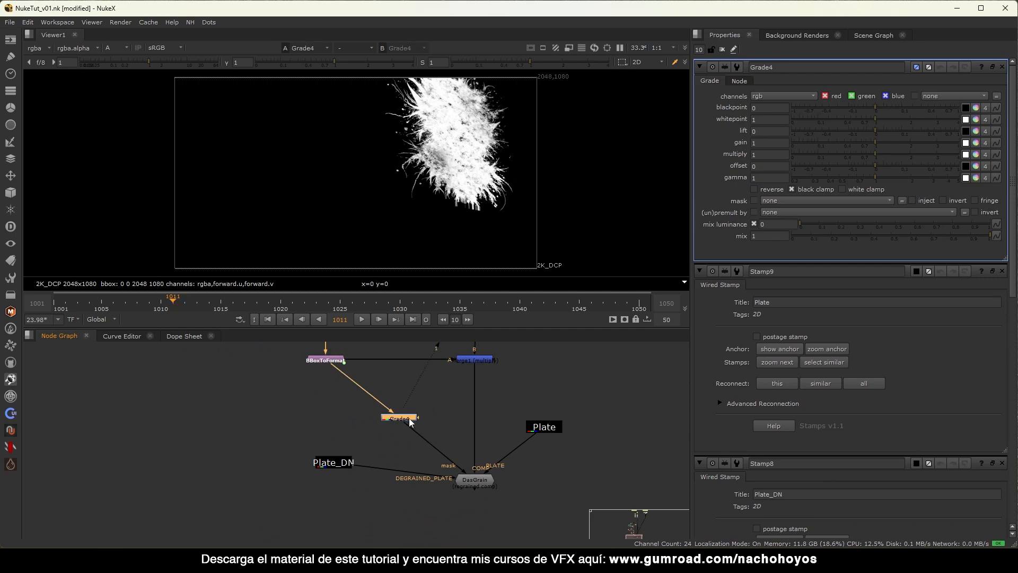
{"action": "left_click", "coordinate": [790, 95]}
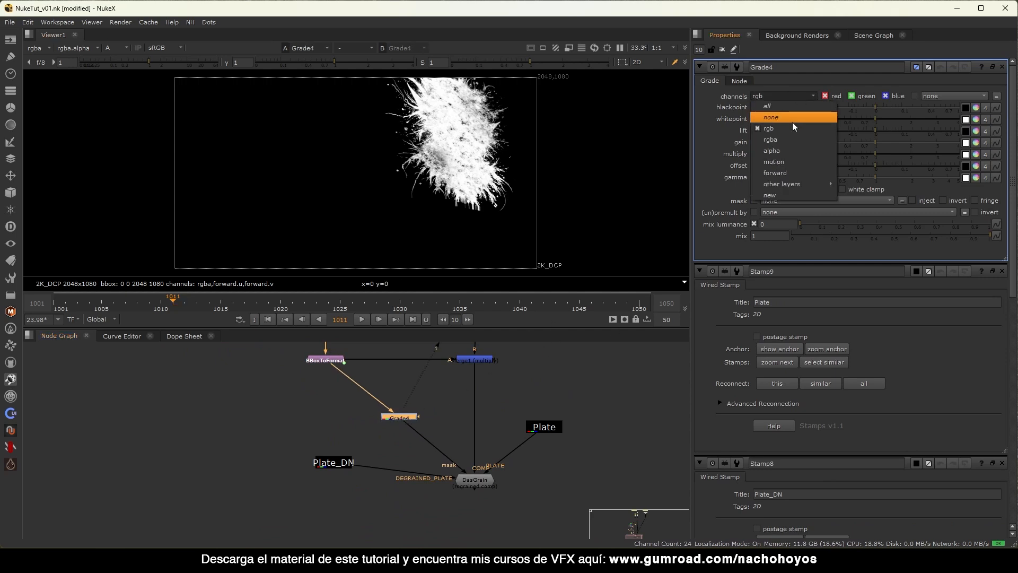
{"action": "left_click", "coordinate": [782, 147]}
{"action": "left_click_drag", "start_coordinate": [901, 120], "coordinate": [777, 116]}
Rearrange Grade4, Plate_DN, Plate and DasGrain neatly in the Node Graph.
{"action": "middle_click_drag", "start_coordinate": [399, 404], "coordinate": [319, 366]}
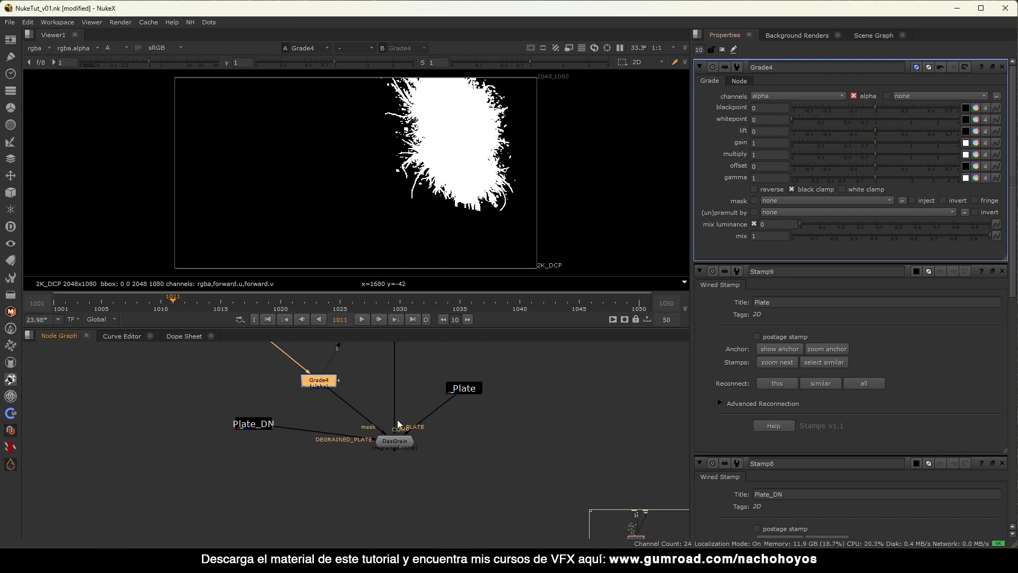
{"action": "left_click", "coordinate": [395, 444]}
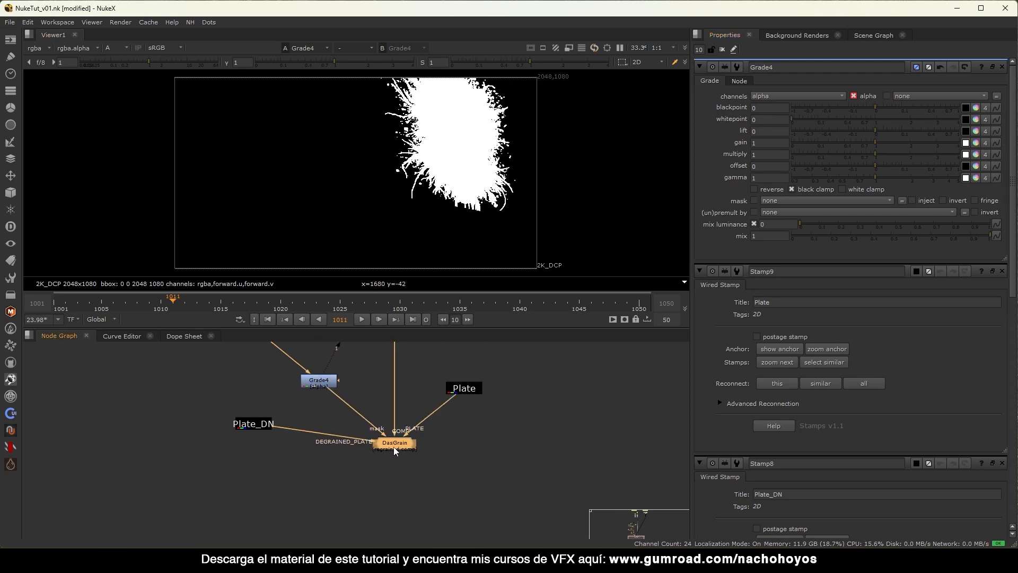
{"action": "left_click_drag", "start_coordinate": [254, 426], "coordinate": [271, 439]}
{"action": "middle_click_drag", "start_coordinate": [479, 427], "coordinate": [476, 469]}
{"action": "left_click_drag", "start_coordinate": [513, 388], "coordinate": [140, 499]}
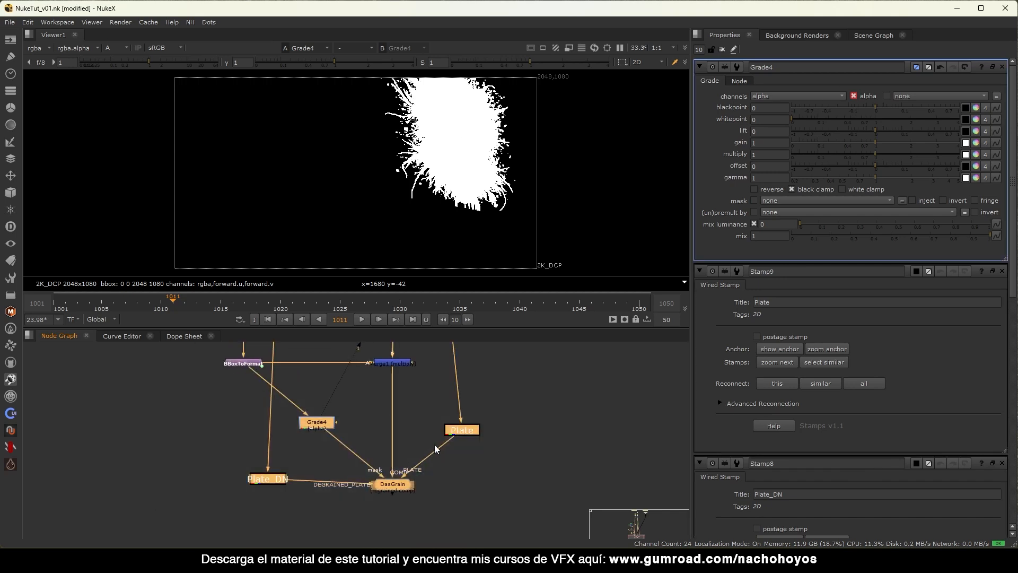
{"action": "left_click", "coordinate": [380, 415]}
{"action": "left_click_drag", "start_coordinate": [325, 422], "coordinate": [322, 422]}
{"action": "left_click_drag", "start_coordinate": [393, 485], "coordinate": [396, 479]}
Set DasGrain's project and camera colorspaces both to rec709.
{"action": "key", "text": "1"}
{"action": "double_click", "coordinate": [396, 479]}
{"action": "key", "text": "a"}
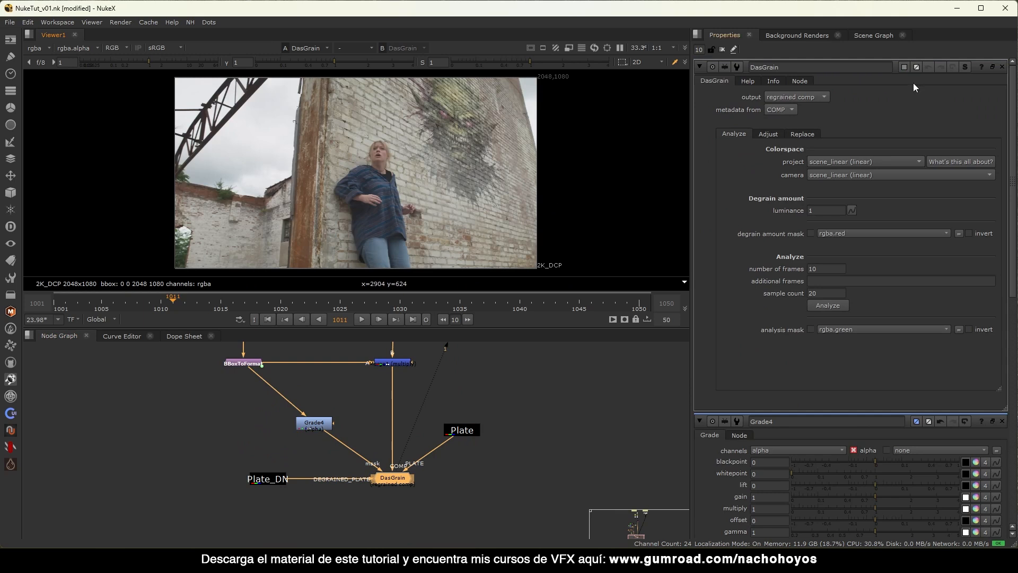
{"action": "left_click", "coordinate": [1002, 68], "text": "ctrl"}
{"action": "left_click", "coordinate": [836, 161]}
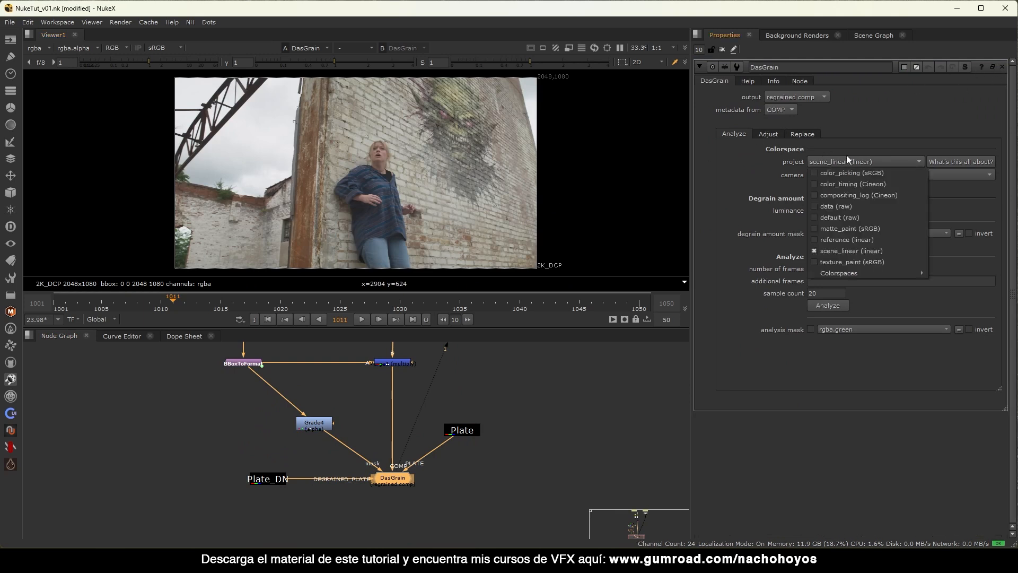
{"action": "mouse_move", "coordinate": [848, 272]}
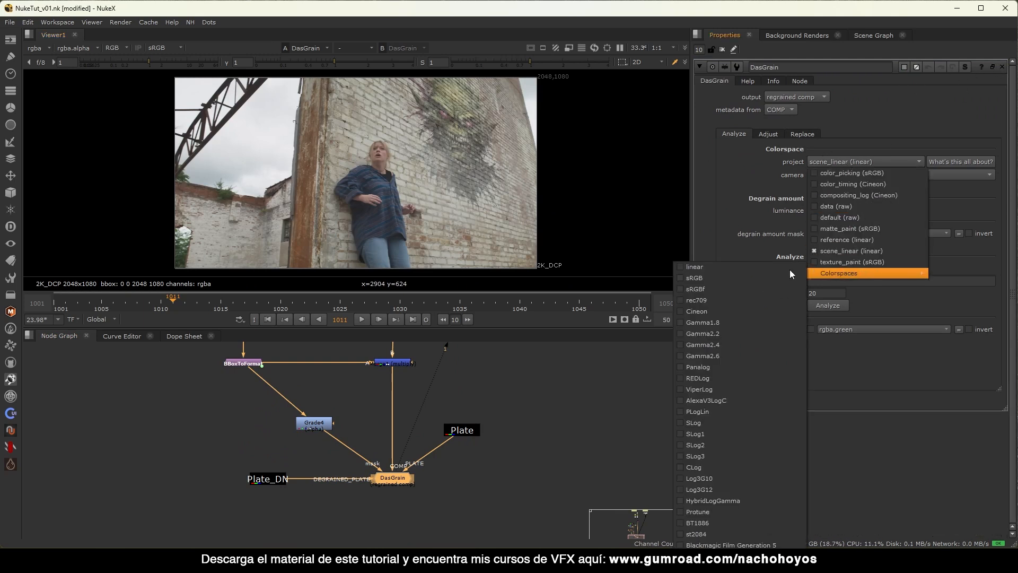
{"action": "left_click", "coordinate": [720, 291]}
{"action": "left_click", "coordinate": [859, 175]}
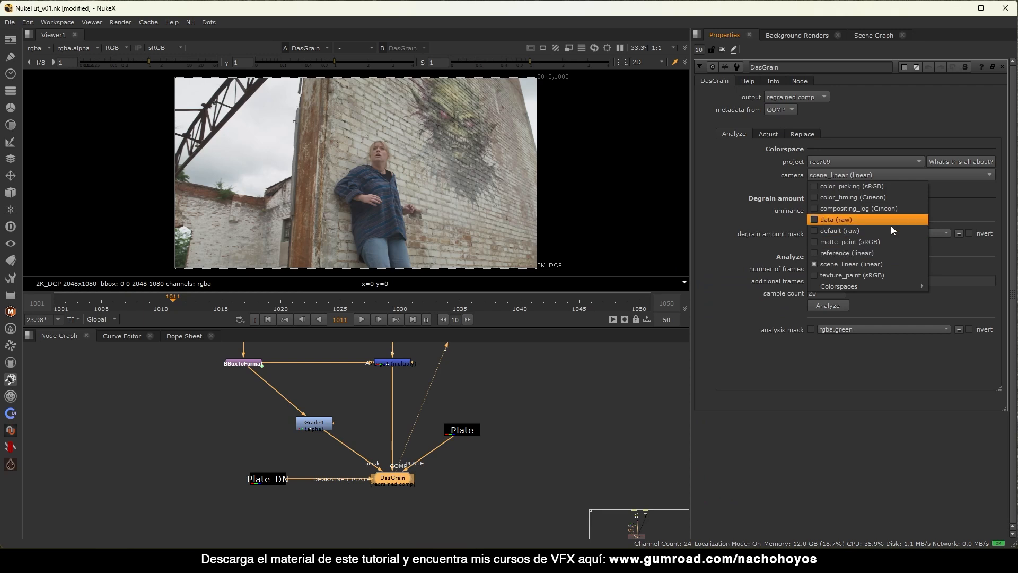
{"action": "mouse_move", "coordinate": [827, 285]}
{"action": "left_click", "coordinate": [716, 300]}
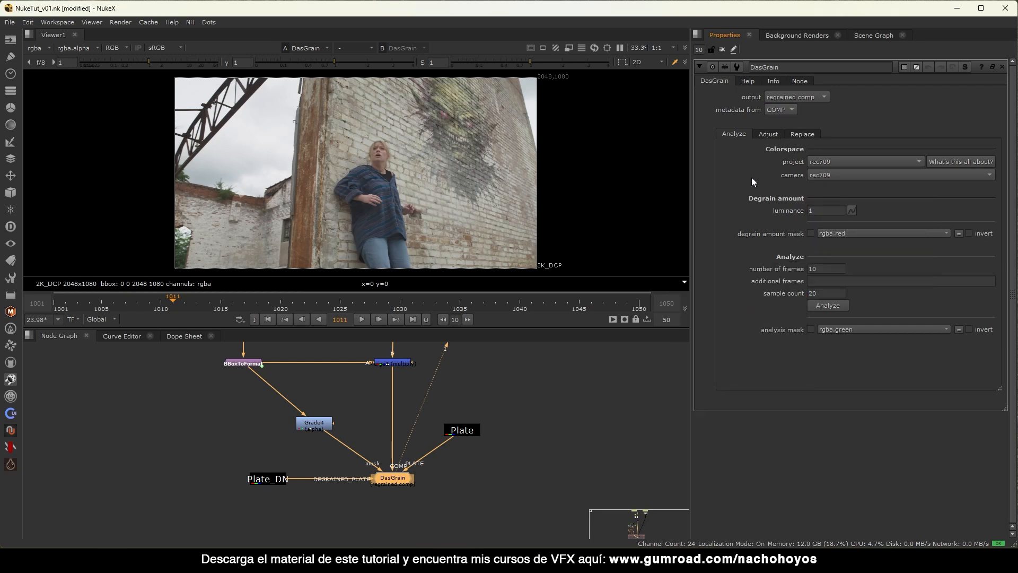
Analyze the grain, then delete the red curve's tail keys and make its last key linear.
{"action": "left_click", "coordinate": [830, 306]}
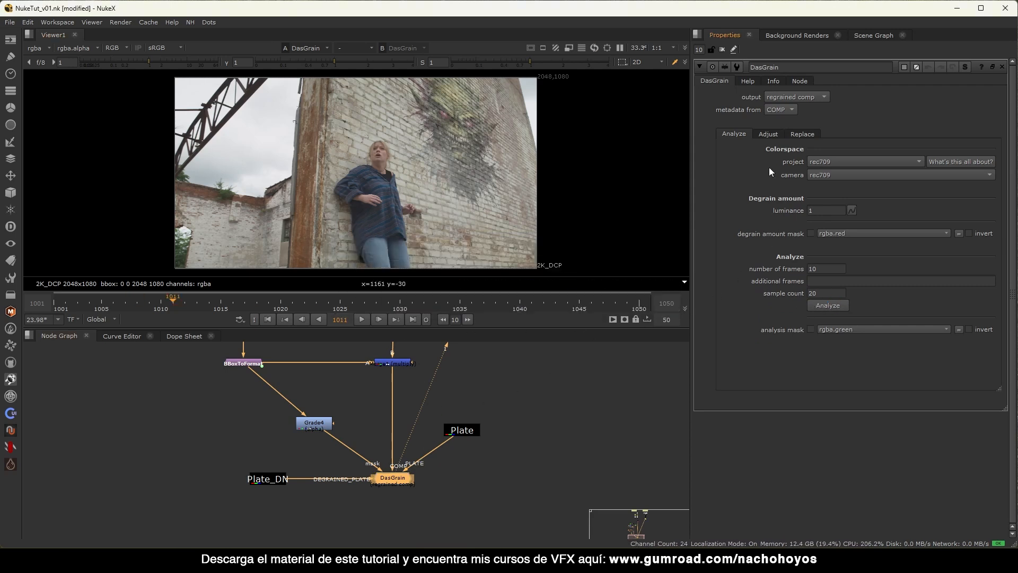
{"action": "left_click", "coordinate": [772, 134]}
{"action": "key", "text": "f"}
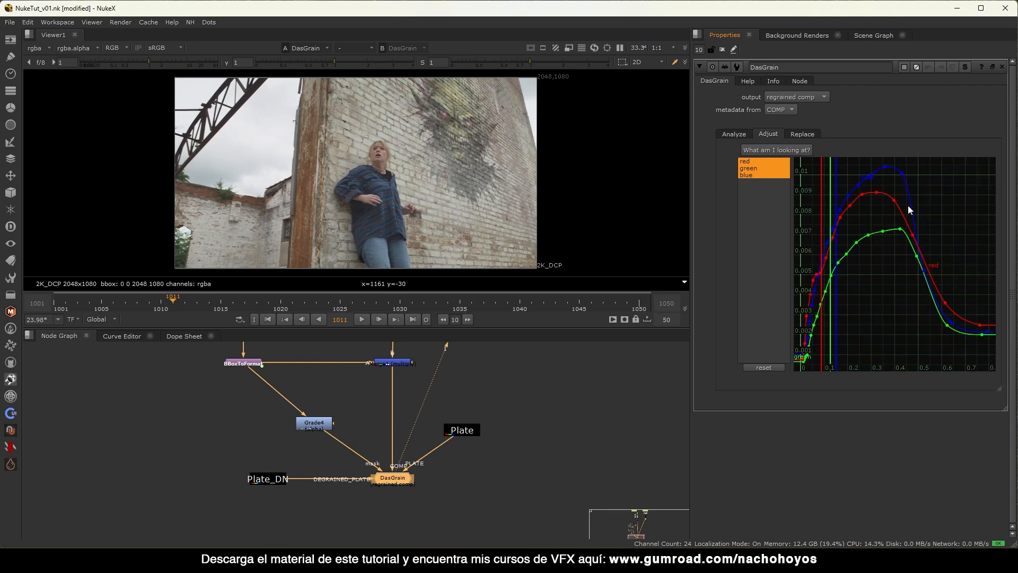
{"action": "left_click", "coordinate": [745, 160]}
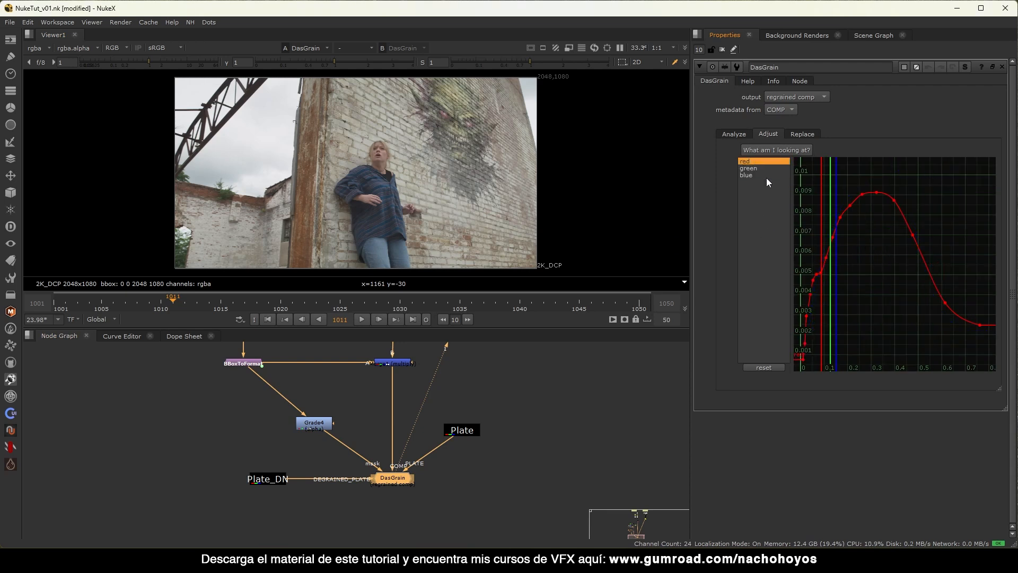
{"action": "left_click_drag", "start_coordinate": [876, 178], "coordinate": [994, 341]}
{"action": "key", "text": "Delete"}
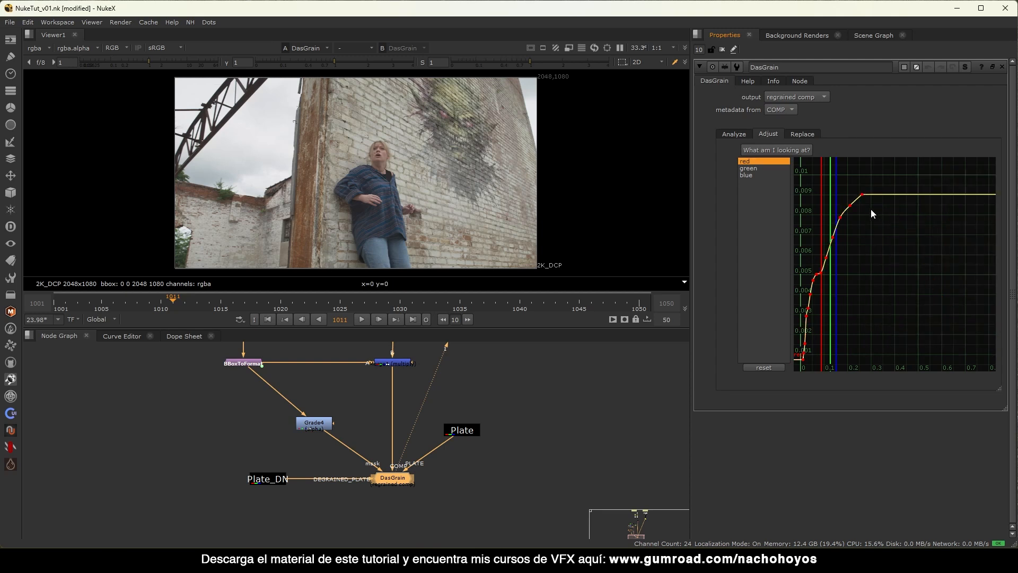
{"action": "left_click_drag", "start_coordinate": [881, 182], "coordinate": [856, 201]}
{"action": "key", "text": "l"}
{"action": "left_click", "coordinate": [863, 194]}
{"action": "left_click_drag", "start_coordinate": [820, 273], "coordinate": [840, 220]}
{"action": "left_click", "coordinate": [908, 231]}
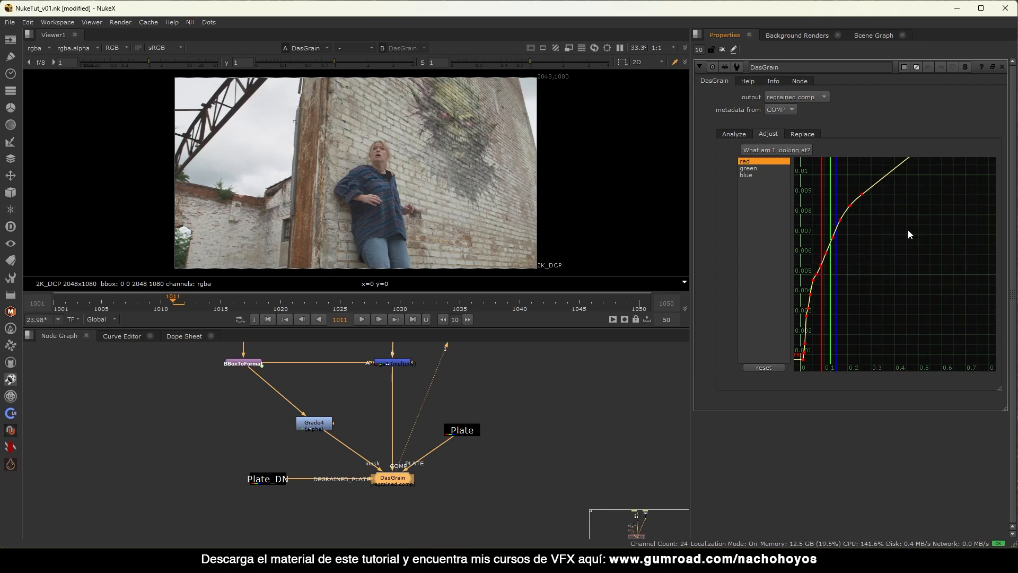
Delete the green and blue curves' tail keys and straighten their last keys.
{"action": "left_click", "coordinate": [765, 167]}
{"action": "left_click_drag", "start_coordinate": [971, 322], "coordinate": [995, 365]}
{"action": "key", "text": "Delete"}
{"action": "mouse_move", "coordinate": [862, 249]}
{"action": "left_mouse_down"}
{"action": "mouse_move", "coordinate": [908, 205]}
{"action": "mouse_move", "coordinate": [885, 227]}
{"action": "mouse_move", "coordinate": [897, 238]}
{"action": "mouse_move", "coordinate": [847, 253]}
{"action": "left_mouse_up"}
{"action": "key", "text": "c"}
{"action": "left_click", "coordinate": [767, 175]}
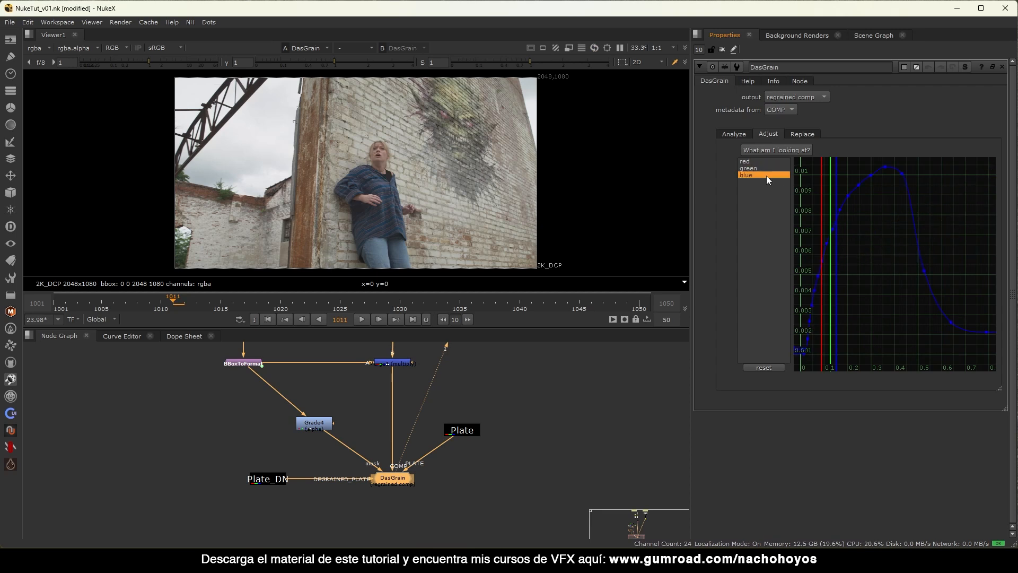
{"action": "left_click_drag", "start_coordinate": [898, 162], "coordinate": [981, 359]}
{"action": "key", "text": "Delete"}
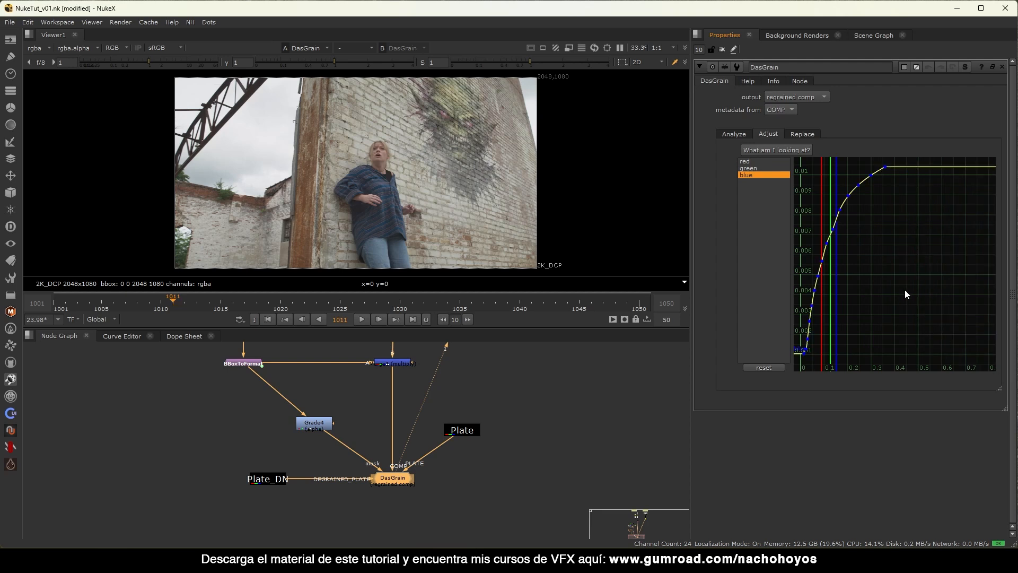
{"action": "left_click", "coordinate": [885, 167]}
{"action": "key", "text": "l"}
{"action": "left_click", "coordinate": [918, 201]}
{"action": "left_click", "coordinate": [815, 136]}
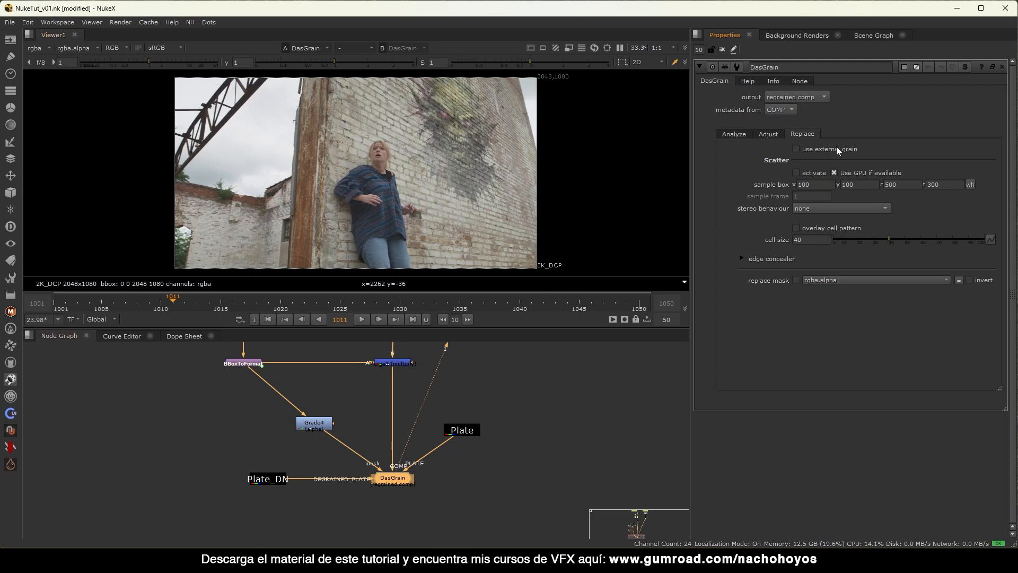
Activate grain scatter and place its sample box on a plain patch of sky.
{"action": "left_click", "coordinate": [801, 82]}
{"action": "left_click", "coordinate": [773, 81]}
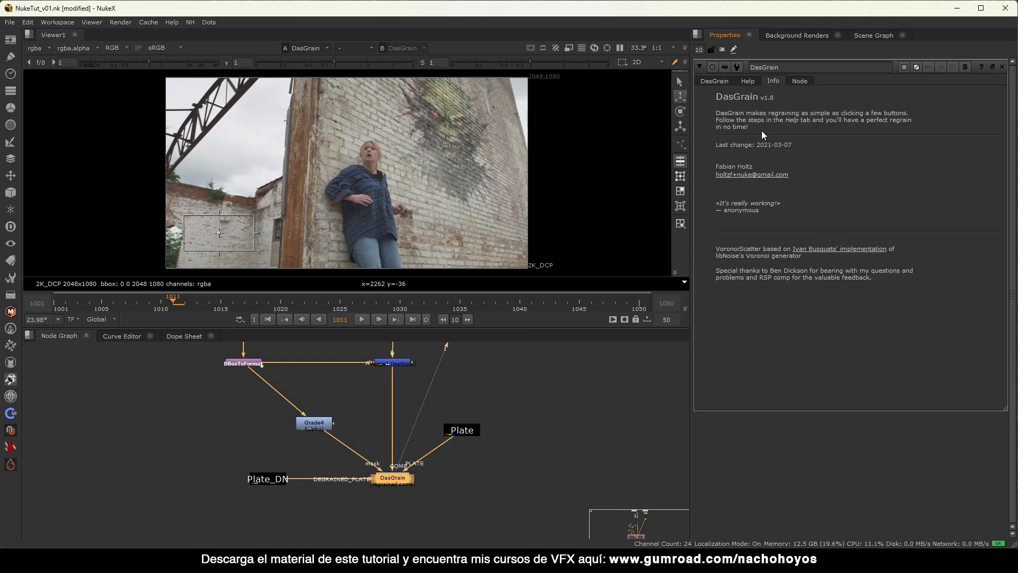
{"action": "left_click", "coordinate": [724, 79]}
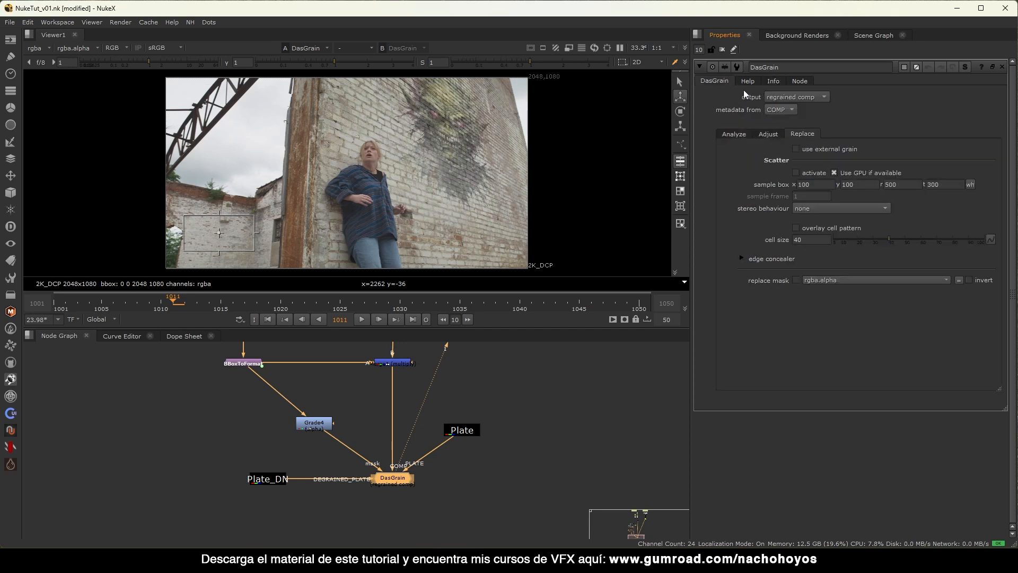
{"action": "left_click", "coordinate": [819, 172]}
{"action": "left_click_drag", "start_coordinate": [254, 215], "coordinate": [256, 200]}
{"action": "left_click_drag", "start_coordinate": [225, 225], "coordinate": [214, 168]}
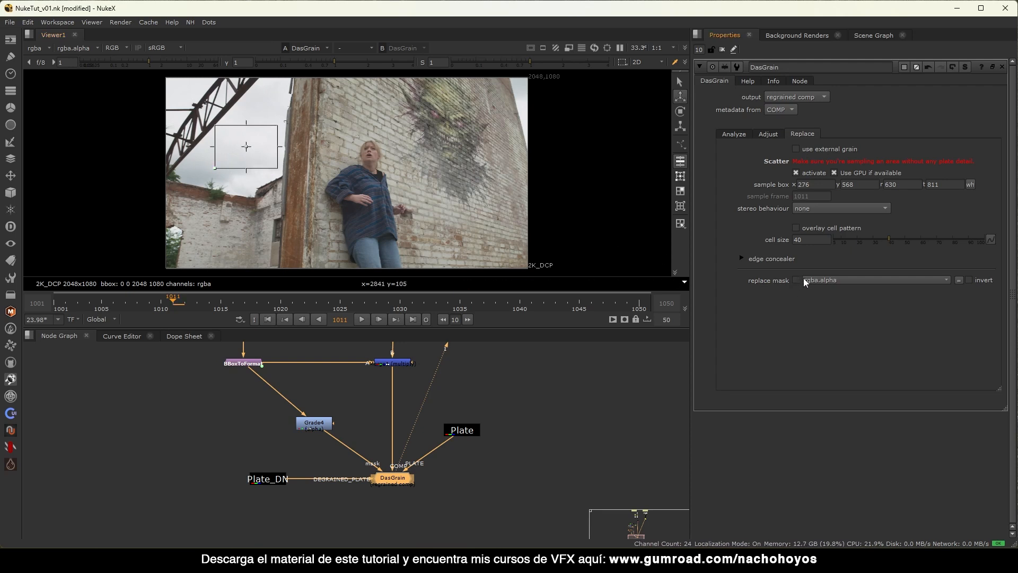
Enable the rgba.alpha replace mask and check Grade4's skull alpha matte.
{"action": "left_click", "coordinate": [314, 423]}
{"action": "key", "text": "1"}
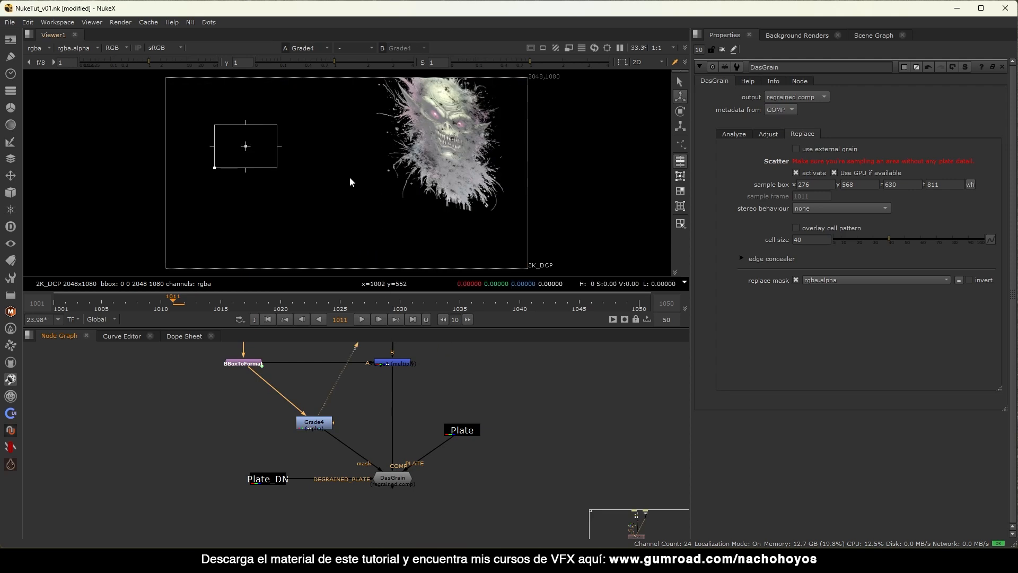
{"action": "key", "text": "a"}
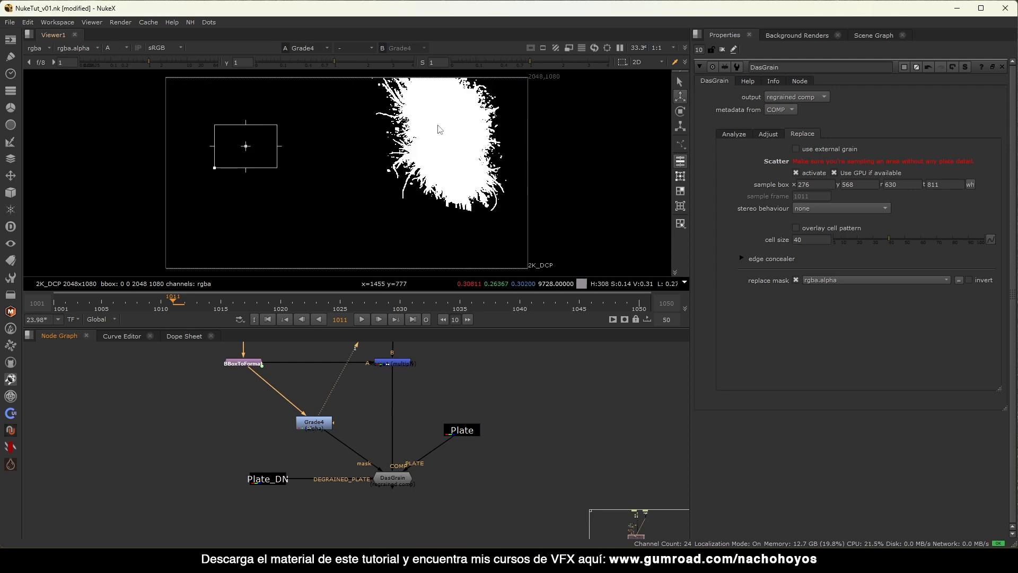
View DasGrain's result in full colour, zoomed in on the brick wall.
{"action": "left_click", "coordinate": [397, 480]}
{"action": "key", "text": "1"}
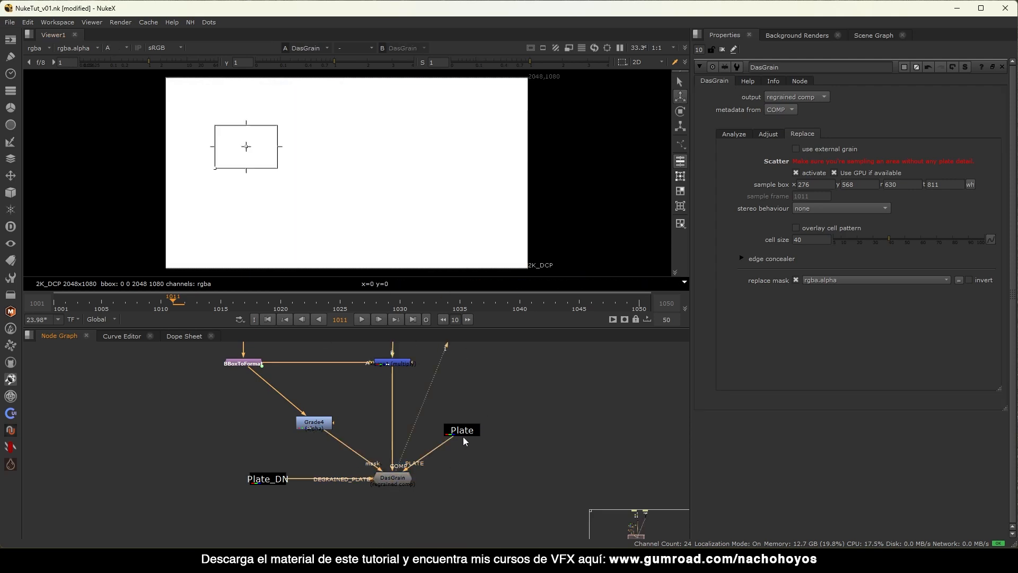
{"action": "left_click", "coordinate": [462, 434]}
{"action": "key", "text": "a"}
{"action": "scroll", "coordinate": [449, 164], "scroll_direction": "up", "scroll_amount": 3}
{"action": "middle_click_drag", "start_coordinate": [100, 207], "coordinate": [505, 221]}
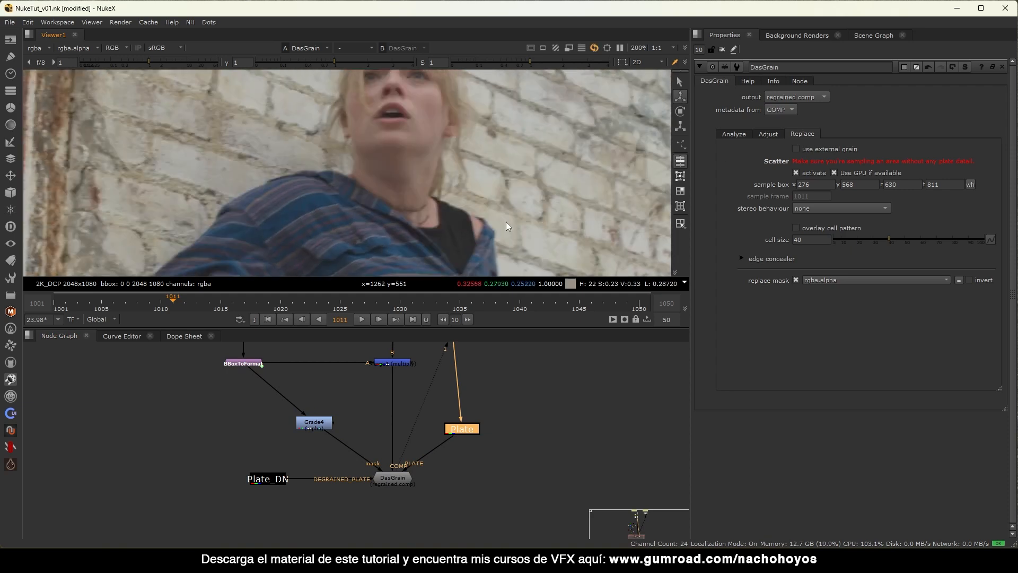
{"action": "scroll", "coordinate": [440, 129], "scroll_direction": "up", "scroll_amount": 3}
{"action": "middle_click_drag", "start_coordinate": [455, 190], "coordinate": [466, 264]}
Wire DasGrain and Plate to viewer inputs 1 and 2, comparing them over the graffiti.
{"action": "left_click", "coordinate": [391, 474]}
{"action": "key", "text": "1"}
{"action": "left_click", "coordinate": [457, 431]}
{"action": "key", "text": "2"}
{"action": "key", "text": "1"}
{"action": "key", "text": "2"}
{"action": "middle_click_drag", "start_coordinate": [426, 224], "coordinate": [450, 200]}
{"action": "key", "text": "1"}
{"action": "key", "text": "2"}
{"action": "key", "text": "1"}
{"action": "key", "text": "2"}
{"action": "key", "text": "1"}
{"action": "key", "text": "2"}
{"action": "key", "text": "1"}
Nudge the Plate node and recheck DasGrain against the original plate.
{"action": "left_click_drag", "start_coordinate": [462, 434], "coordinate": [481, 441]}
{"action": "left_click", "coordinate": [464, 451]}
{"action": "left_click", "coordinate": [399, 478]}
{"action": "left_click", "coordinate": [446, 462]}
{"action": "left_click", "coordinate": [472, 440]}
{"action": "key", "text": "2"}
{"action": "left_click", "coordinate": [397, 478]}
{"action": "key", "text": "1"}
{"action": "left_click", "coordinate": [478, 437]}
{"action": "key", "text": "2"}
{"action": "left_click", "coordinate": [486, 394]}
Compare regrained and original grain on the upper brick wall.
{"action": "scroll", "coordinate": [492, 215], "scroll_direction": "down", "scroll_amount": 6}
{"action": "middle_click_drag", "start_coordinate": [492, 215], "coordinate": [284, 163]}
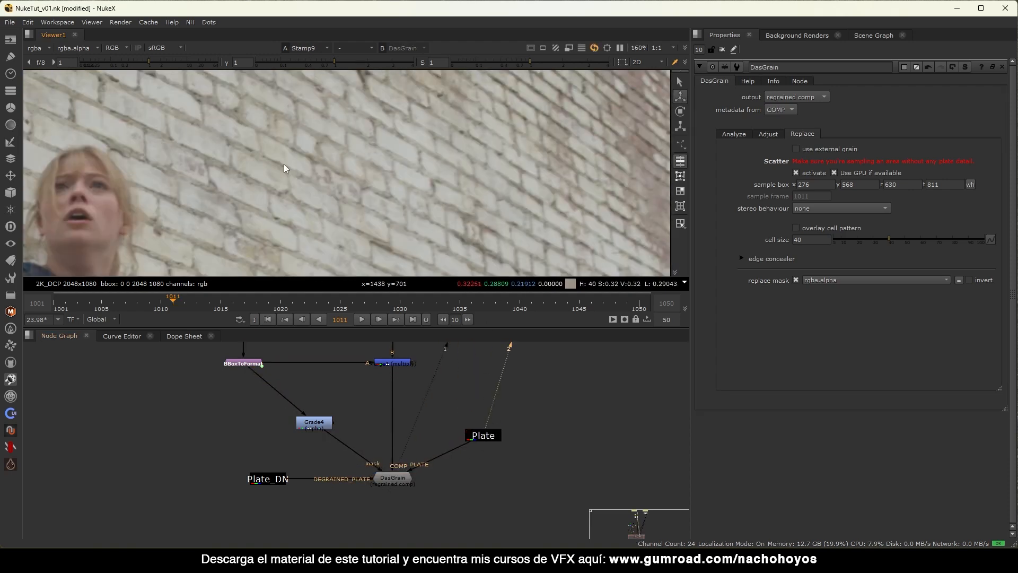
{"action": "scroll", "coordinate": [405, 170], "scroll_direction": "down", "scroll_amount": 6}
{"action": "middle_click_drag", "start_coordinate": [426, 189], "coordinate": [360, 144]}
{"action": "scroll", "coordinate": [360, 145], "scroll_direction": "up", "scroll_amount": 3}
{"action": "scroll", "coordinate": [348, 124], "scroll_direction": "up", "scroll_amount": 1}
{"action": "key", "text": "1"}
{"action": "scroll", "coordinate": [330, 138], "scroll_direction": "up", "scroll_amount": 8}
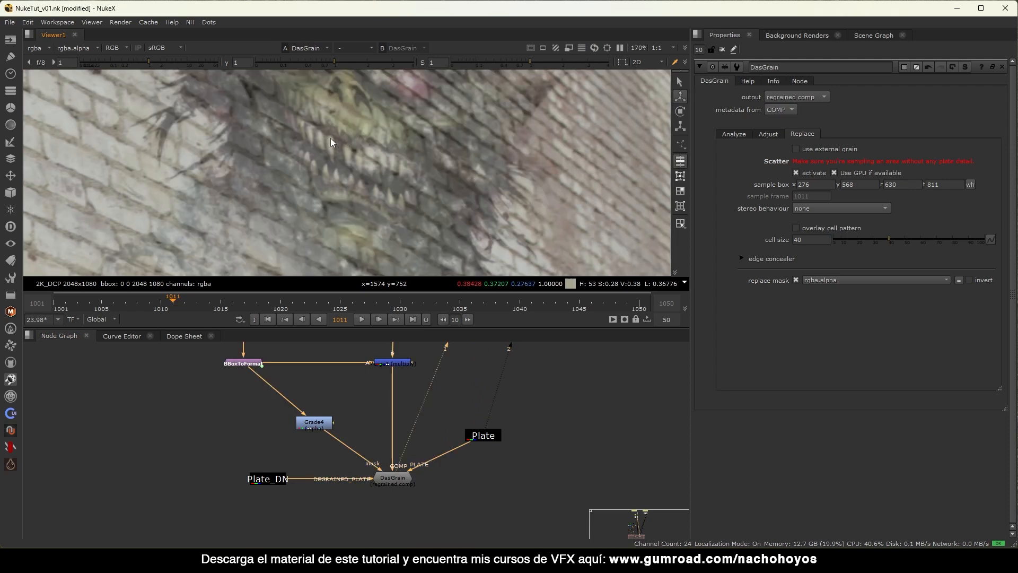
{"action": "key", "text": "2"}
{"action": "scroll", "coordinate": [379, 137], "scroll_direction": "up", "scroll_amount": 3}
{"action": "key", "text": "1"}
{"action": "key", "text": "2"}
{"action": "key", "text": "1"}
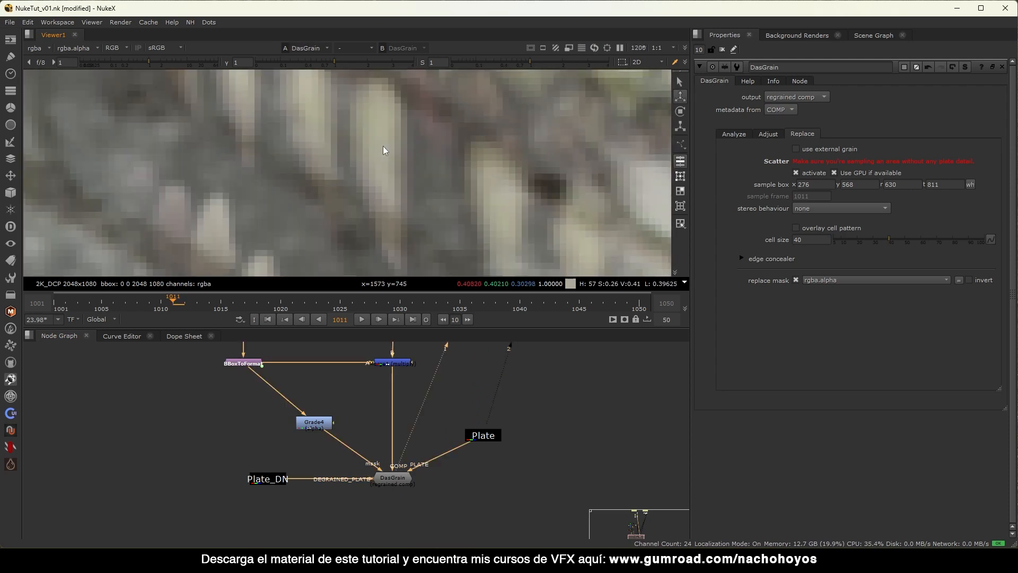
{"action": "scroll", "coordinate": [405, 179], "scroll_direction": "down", "scroll_amount": 4}
{"action": "key", "text": "2"}
{"action": "key", "text": "1"}
Compare regrained and original grain around the monster's teeth.
{"action": "middle_click_drag", "start_coordinate": [334, 237], "coordinate": [403, 171]}
{"action": "key", "text": "2"}
{"action": "key", "text": "1"}
{"action": "key", "text": "2"}
{"action": "key", "text": "1"}
{"action": "scroll", "coordinate": [414, 179], "scroll_direction": "down", "scroll_amount": 1}
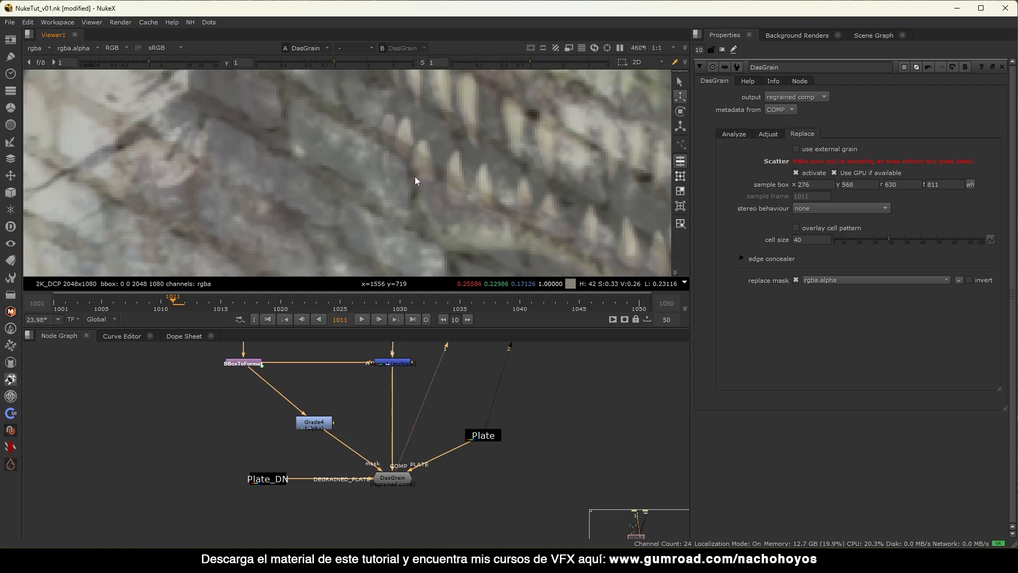
{"action": "scroll", "coordinate": [415, 177], "scroll_direction": "down", "scroll_amount": 9}
{"action": "key", "text": "2"}
{"action": "key", "text": "1"}
{"action": "key", "text": "2"}
{"action": "key", "text": "1"}
{"action": "scroll", "coordinate": [425, 162], "scroll_direction": "down", "scroll_amount": 5}
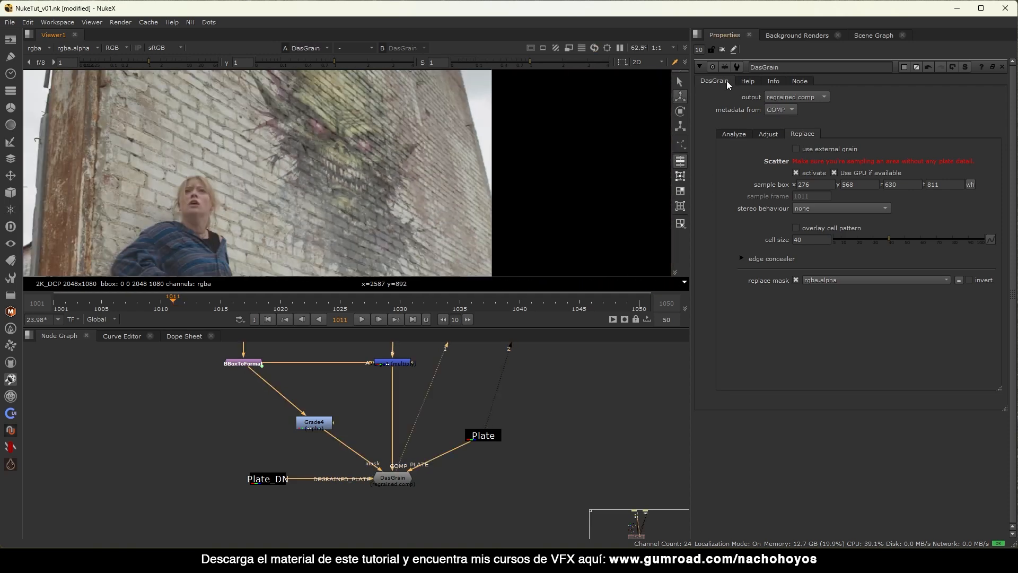
Close DasGrain's properties and line the Plate node up level with DasGrain.
{"action": "left_click", "coordinate": [732, 134]}
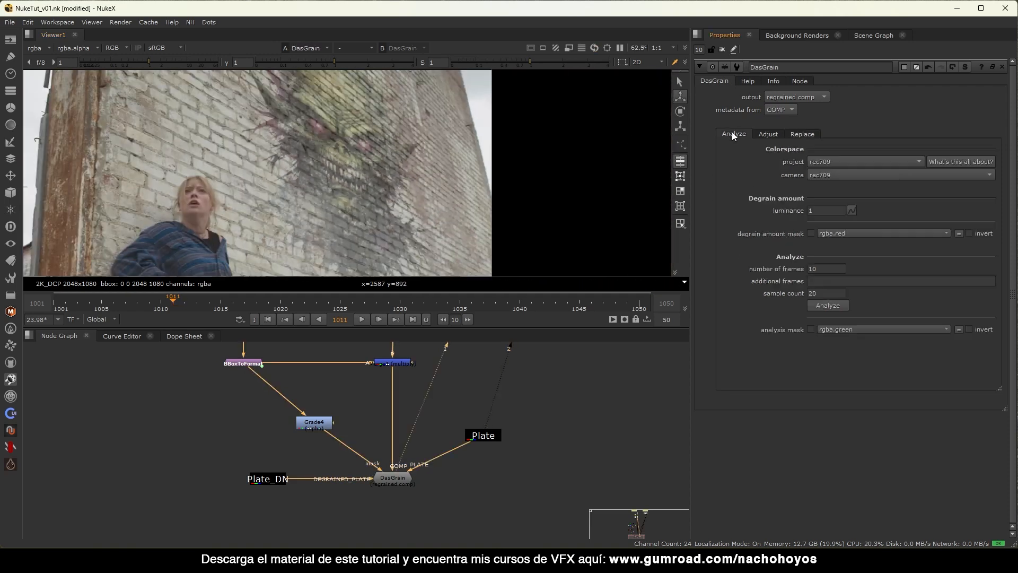
{"action": "left_click", "coordinate": [722, 49]}
{"action": "scroll", "coordinate": [410, 205], "scroll_direction": "down", "scroll_amount": 3}
{"action": "left_click_drag", "start_coordinate": [485, 438], "coordinate": [495, 482]}
Add a Write node (Write3) beneath DasGrain.
{"action": "left_click", "coordinate": [530, 465]}
{"action": "middle_click_drag", "start_coordinate": [476, 445], "coordinate": [472, 418]}
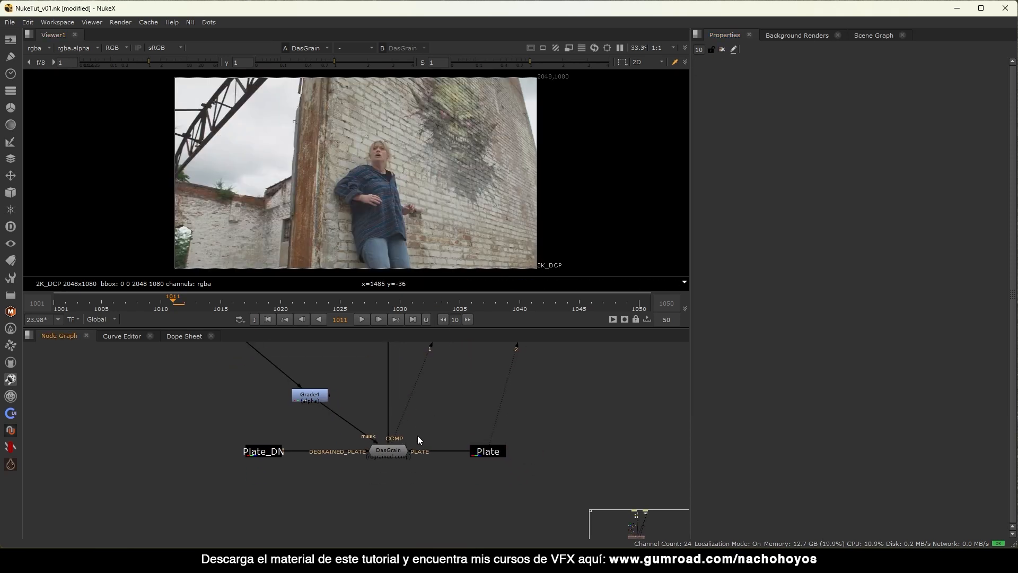
{"action": "middle_click_drag", "start_coordinate": [418, 440], "coordinate": [418, 415]}
{"action": "key", "text": "w"}
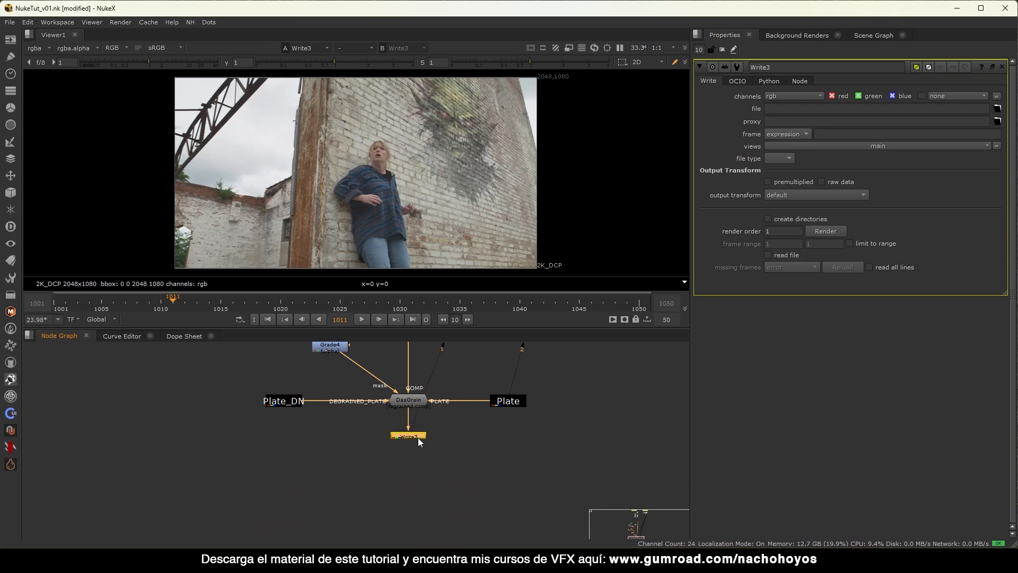
Output to a new Renders folder as Graffity_Alien_v01.mov, Apple ProRes 4:2:2 HQ 10-bit.
{"action": "left_click", "coordinate": [997, 109]}
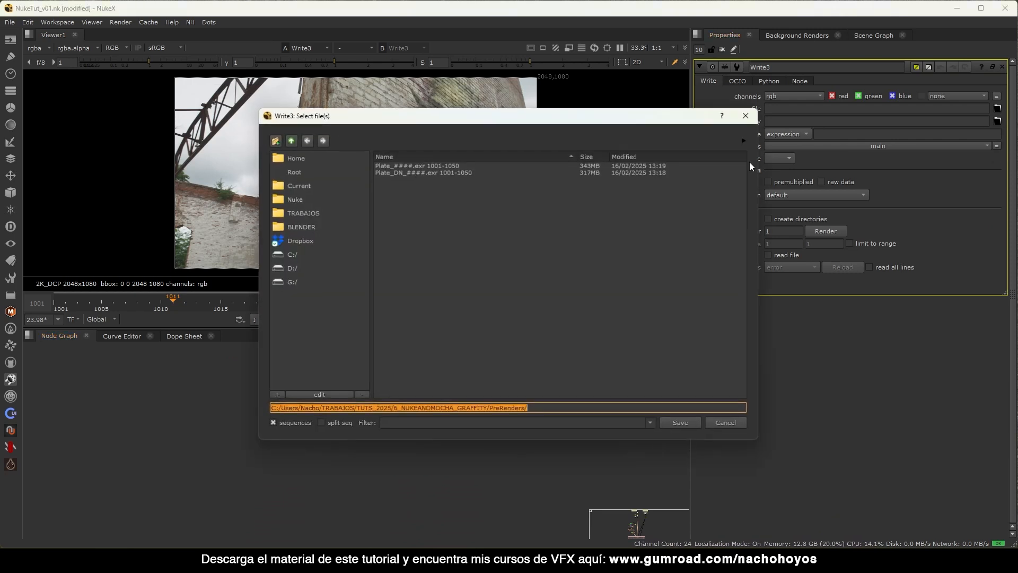
{"action": "left_click", "coordinate": [291, 140]}
{"action": "left_click", "coordinate": [275, 140]}
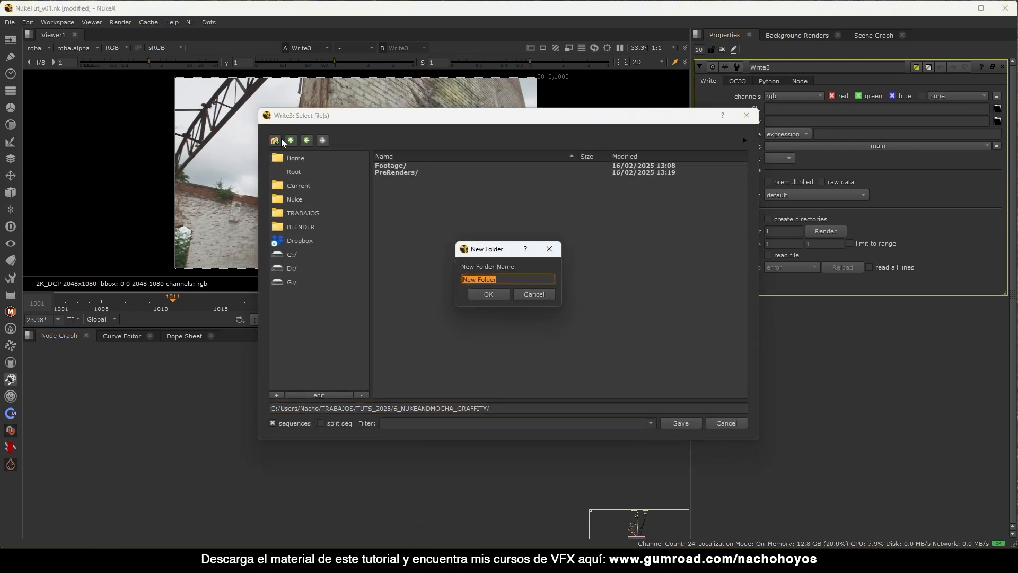
{"action": "key", "text": "Return"}
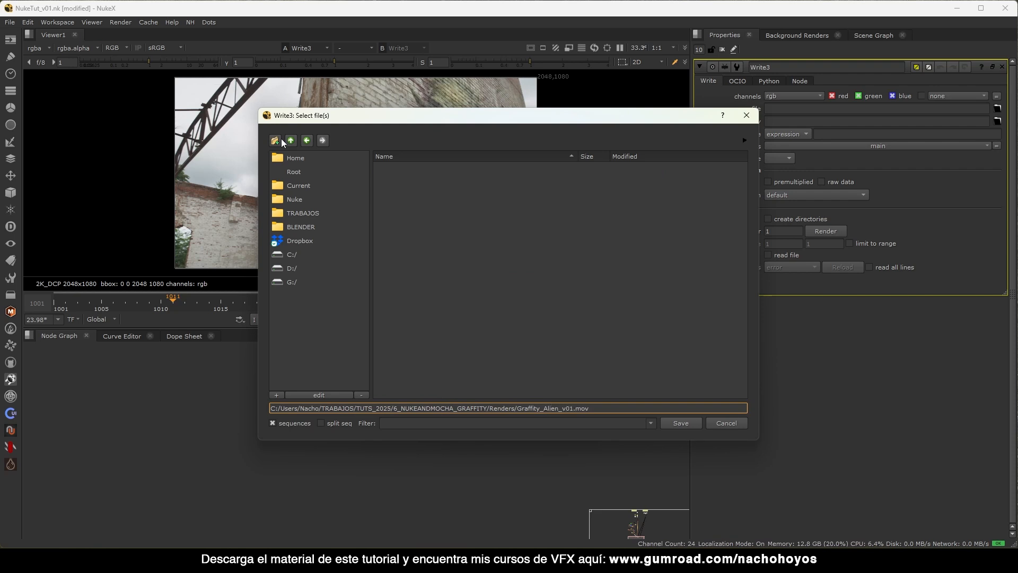
{"action": "key", "text": "Return"}
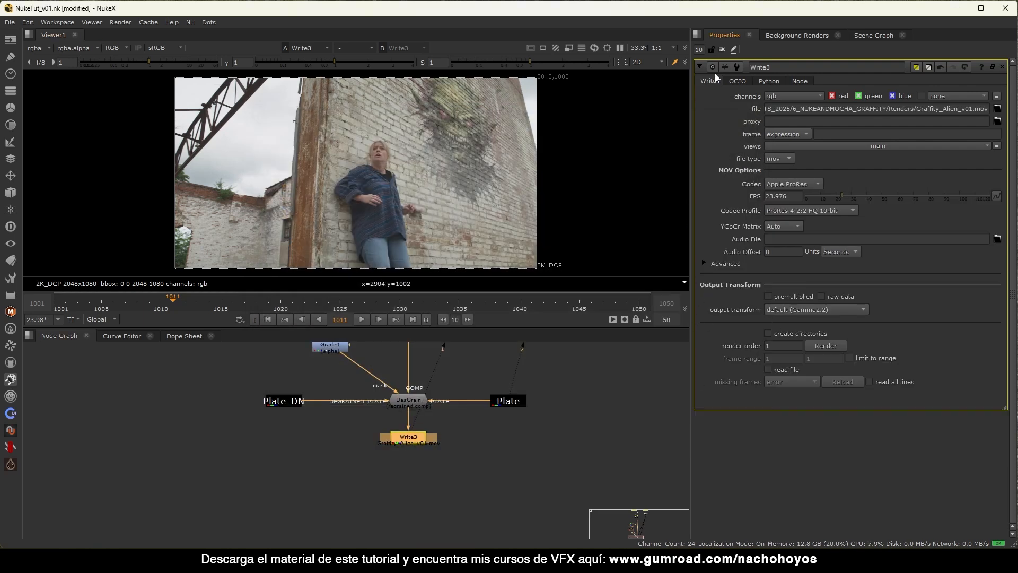
Clear the Properties bin, frame the node tree, and play the shot through Write3.
{"action": "left_click", "coordinate": [722, 49]}
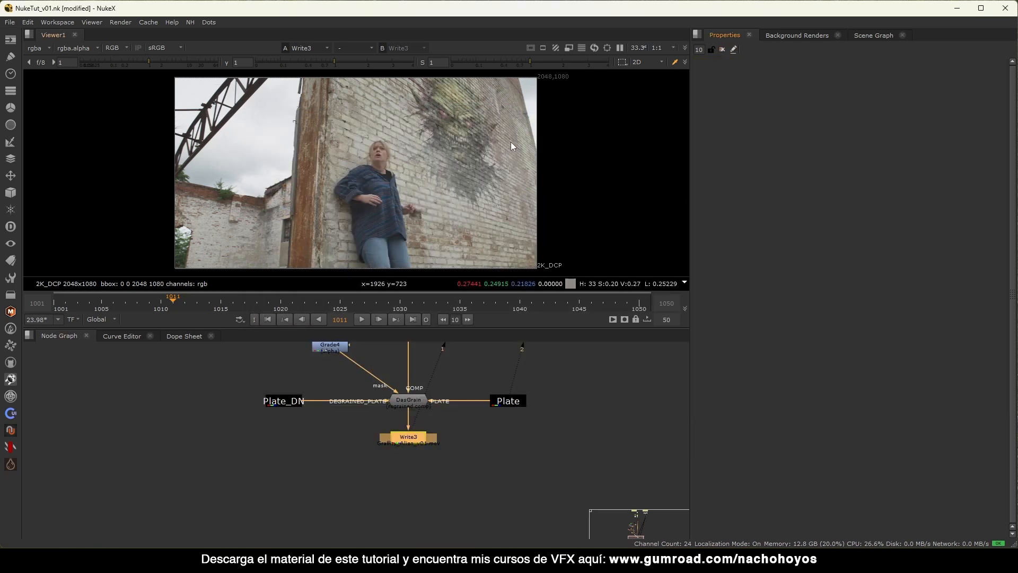
{"action": "scroll", "coordinate": [463, 457], "scroll_direction": "down", "scroll_amount": 6}
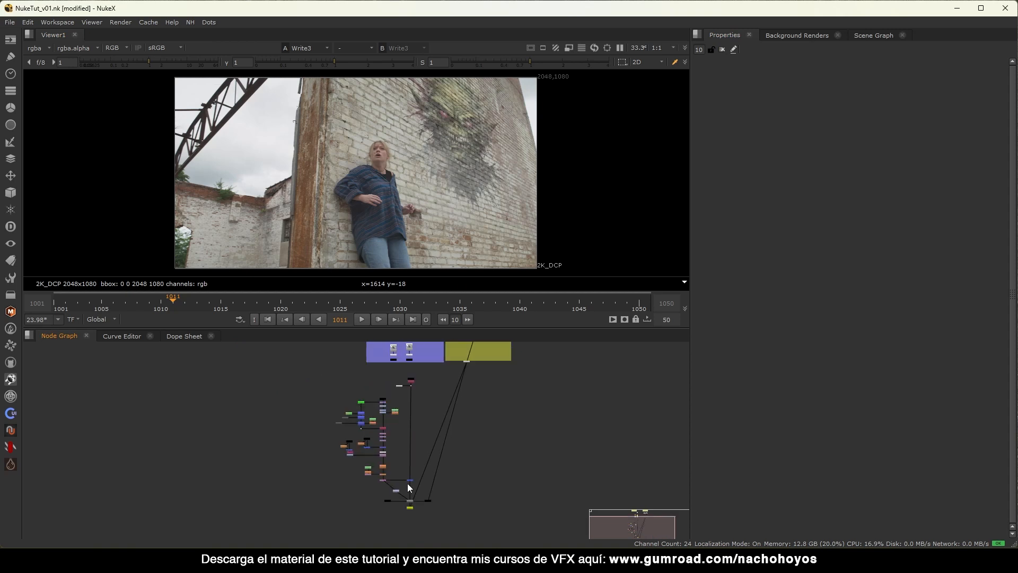
{"action": "middle_click_drag", "start_coordinate": [474, 382], "coordinate": [365, 422]}
{"action": "middle_click_drag", "start_coordinate": [410, 450], "coordinate": [379, 433]}
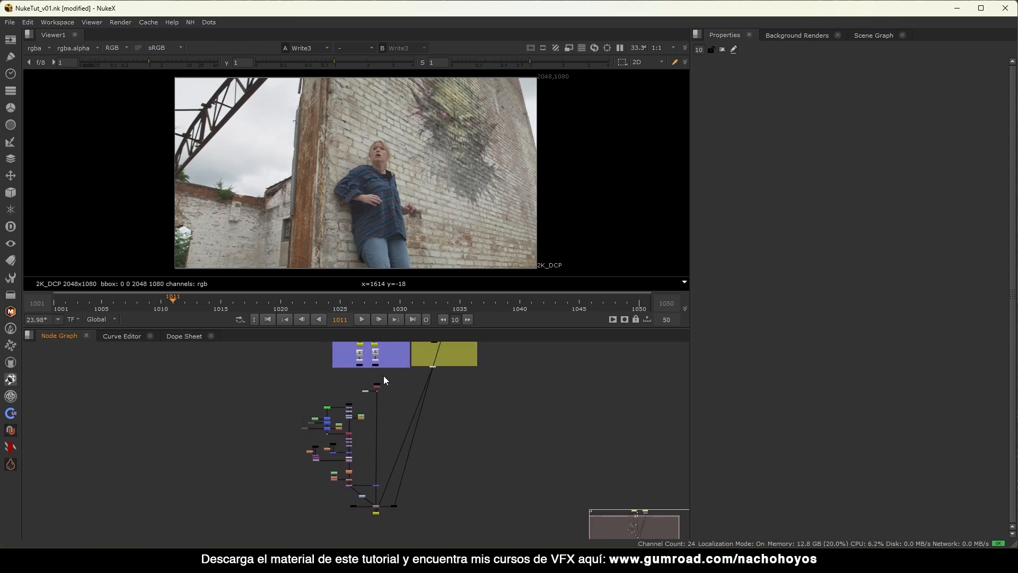
{"action": "left_click", "coordinate": [362, 320]}
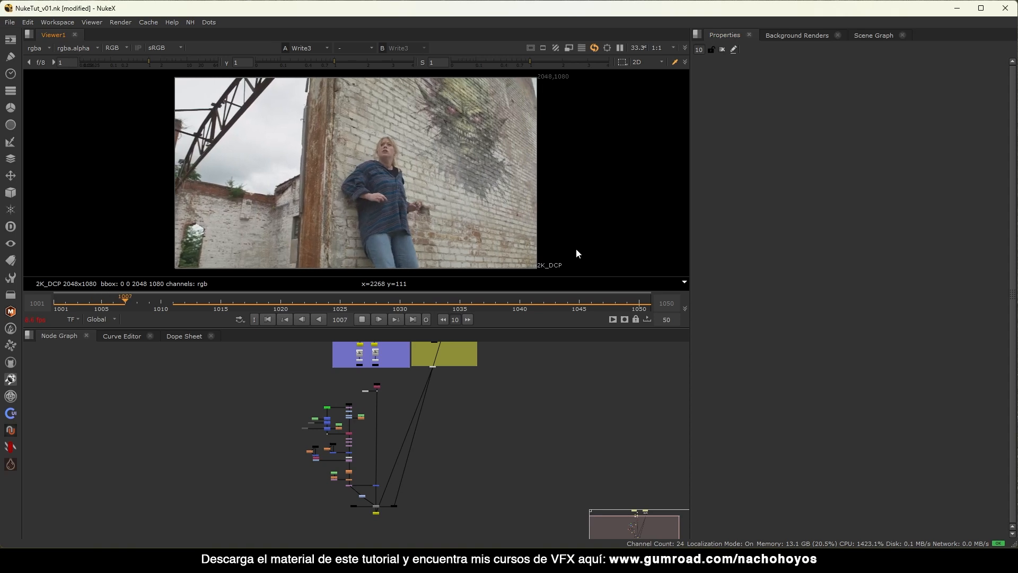
Stop playback at frame 1042 and bring the Graffity backdrop's image nodes into view.
{"action": "left_click", "coordinate": [361, 318]}
{"action": "left_click", "coordinate": [544, 303]}
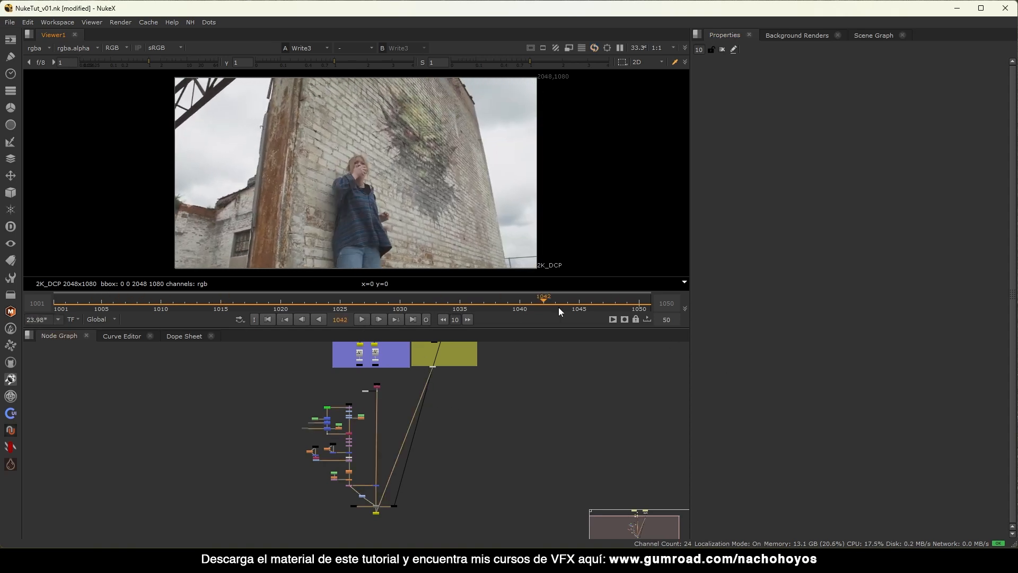
{"action": "scroll", "coordinate": [391, 418], "scroll_direction": "up", "scroll_amount": 5}
{"action": "middle_click_drag", "start_coordinate": [427, 366], "coordinate": [377, 414]}
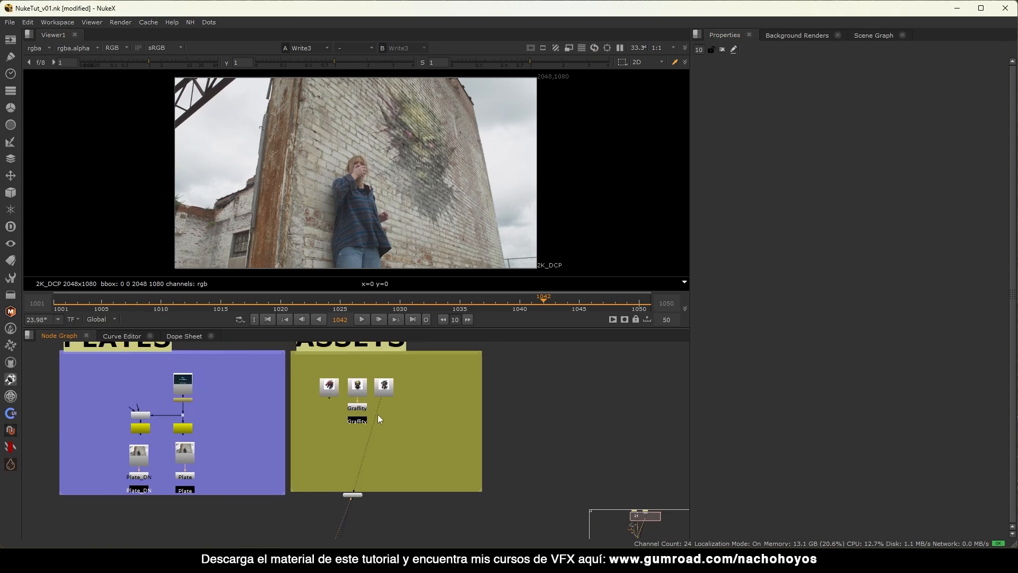
{"action": "scroll", "coordinate": [397, 395], "scroll_direction": "up", "scroll_amount": 4}
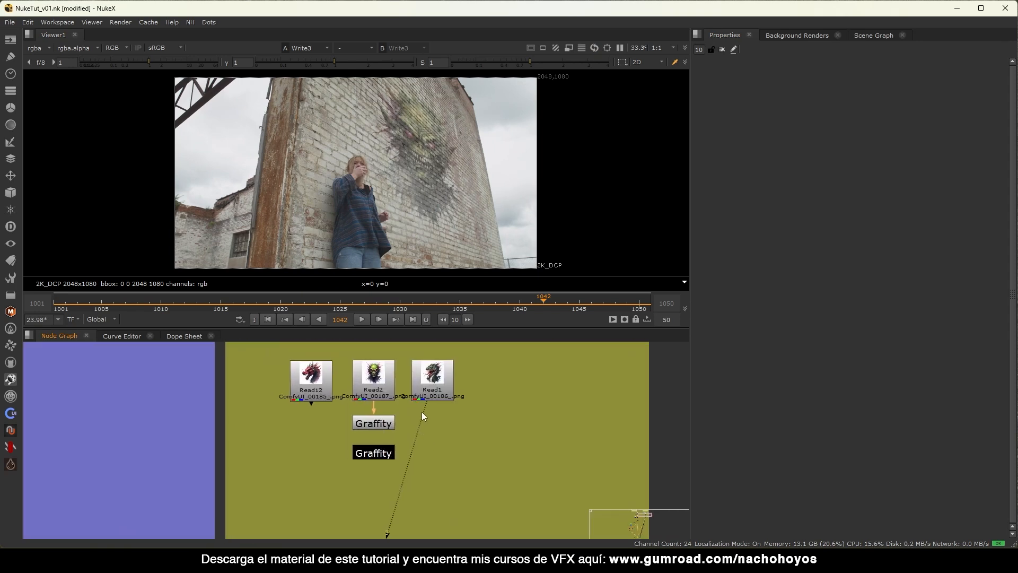
{"action": "middle_click_drag", "start_coordinate": [427, 408], "coordinate": [424, 412]}
{"action": "scroll", "coordinate": [424, 412], "scroll_direction": "down", "scroll_amount": 1}
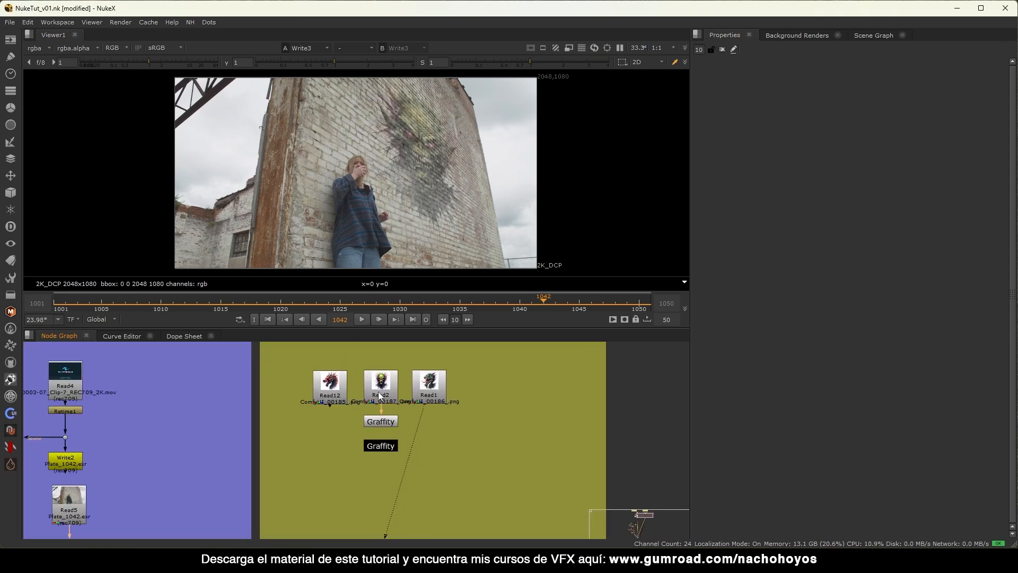
{"action": "left_click", "coordinate": [378, 392]}
{"action": "scroll", "coordinate": [378, 395], "scroll_direction": "up", "scroll_amount": 2}
Preview the red dragon Read12 as graffiti source, then reconnect the input to Read2.
{"action": "left_click_drag", "start_coordinate": [332, 403], "coordinate": [459, 386]}
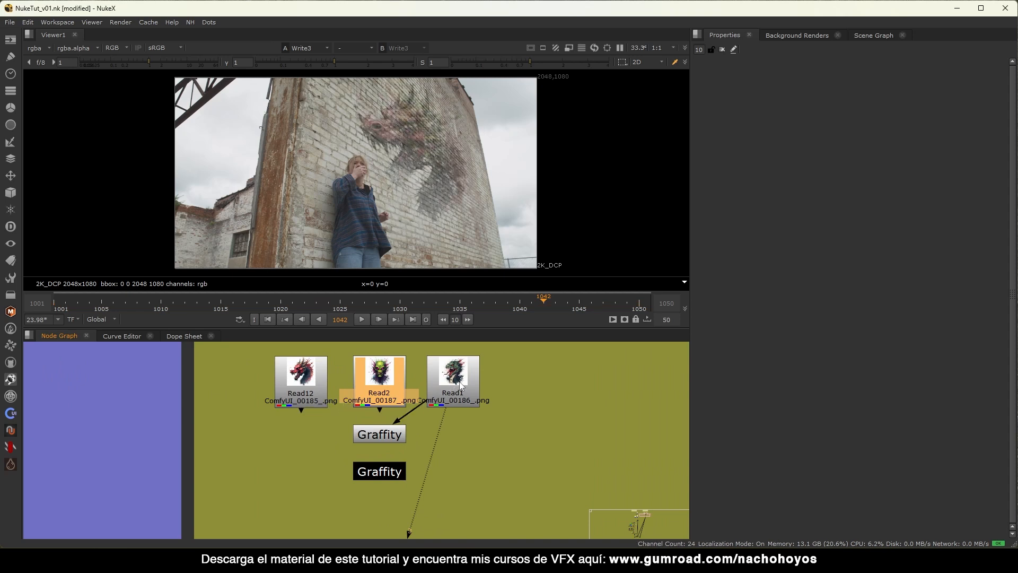
{"action": "left_click", "coordinate": [363, 318]}
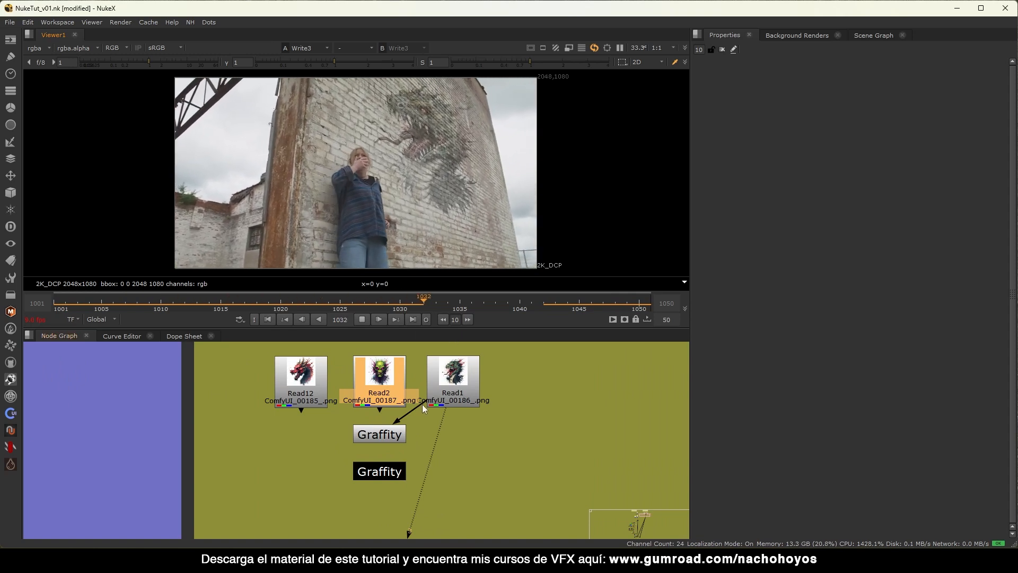
{"action": "left_click_drag", "start_coordinate": [419, 404], "coordinate": [313, 387]}
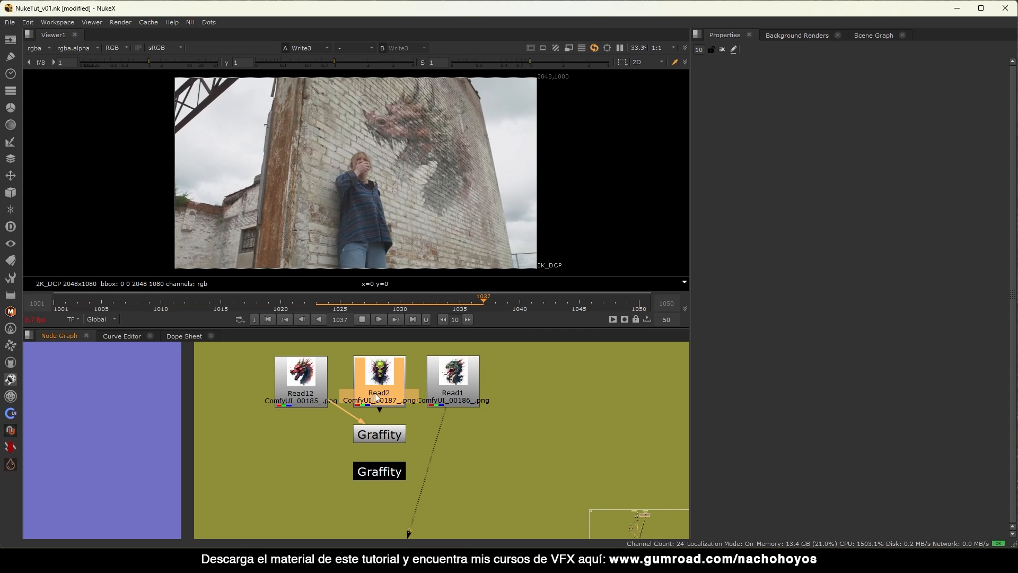
{"action": "left_click_drag", "start_coordinate": [349, 412], "coordinate": [371, 395]}
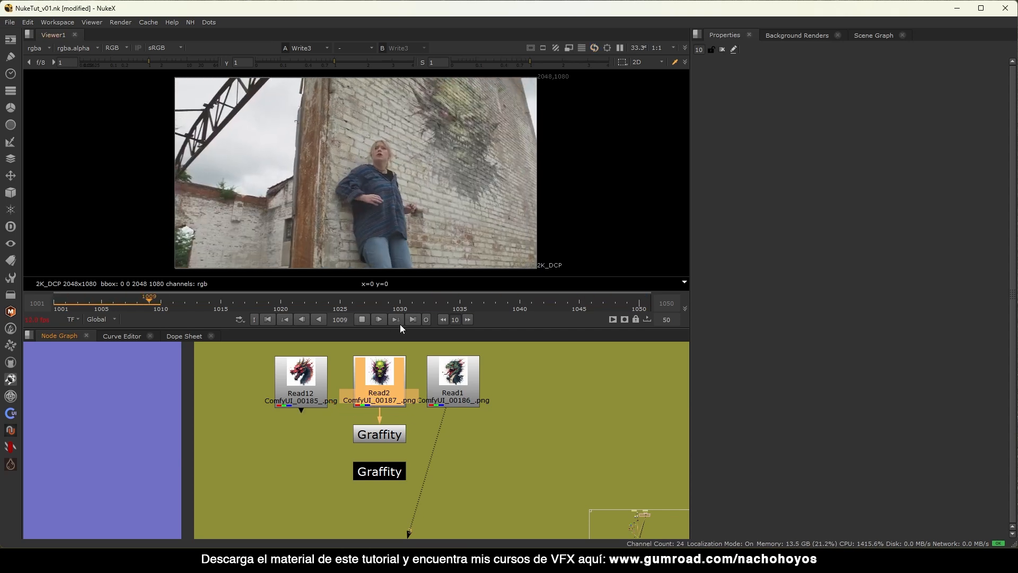
{"action": "middle_click_drag", "start_coordinate": [412, 396], "coordinate": [404, 398]}
Enlarge the graffiti by setting Transform1's scale to 1.2.
{"action": "scroll", "coordinate": [339, 395], "scroll_direction": "down", "scroll_amount": 5}
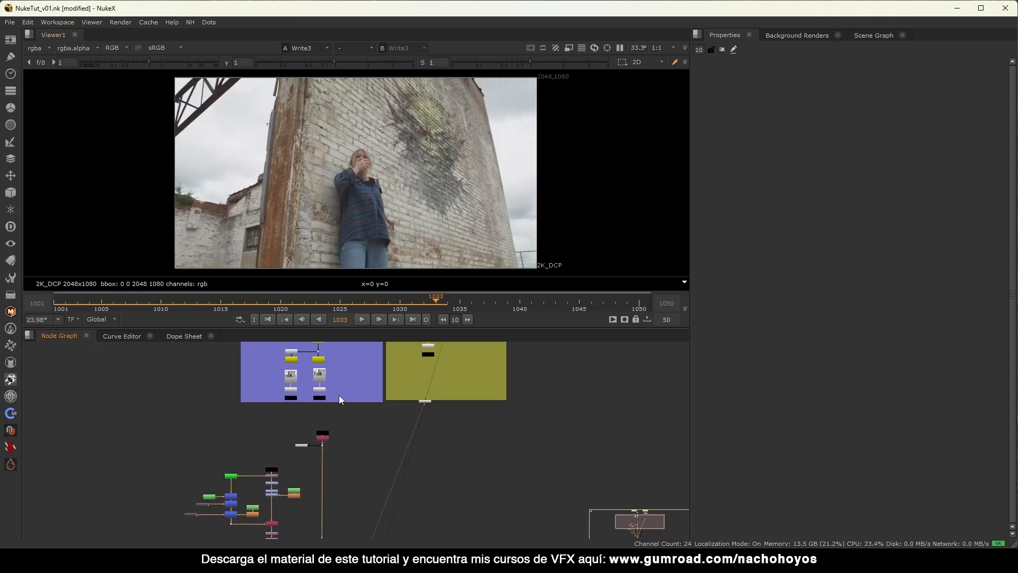
{"action": "scroll", "coordinate": [342, 419], "scroll_direction": "up", "scroll_amount": 6}
{"action": "double_click", "coordinate": [337, 409]}
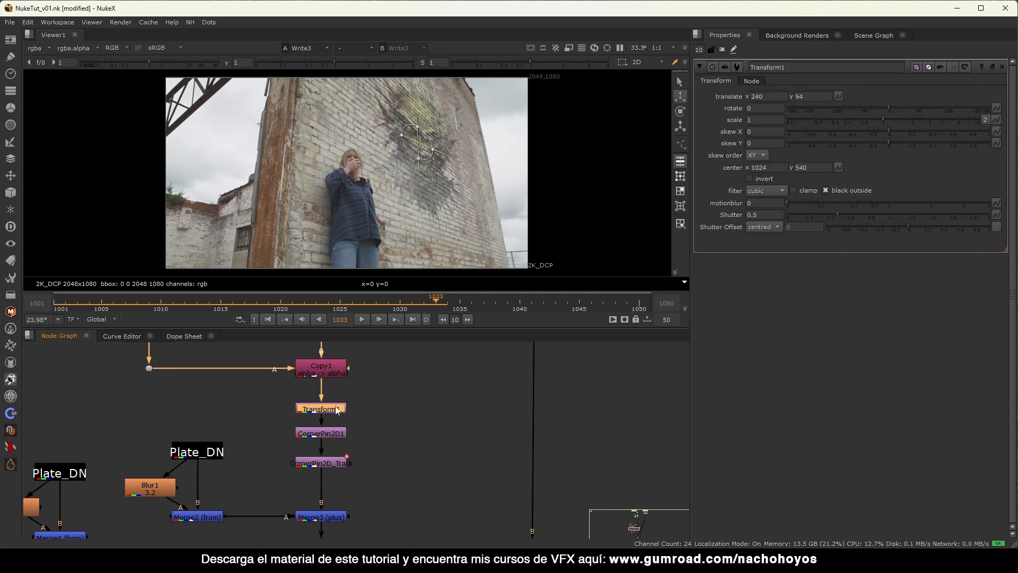
{"action": "type", "text": ".2"}
{"action": "key", "text": "Return"}
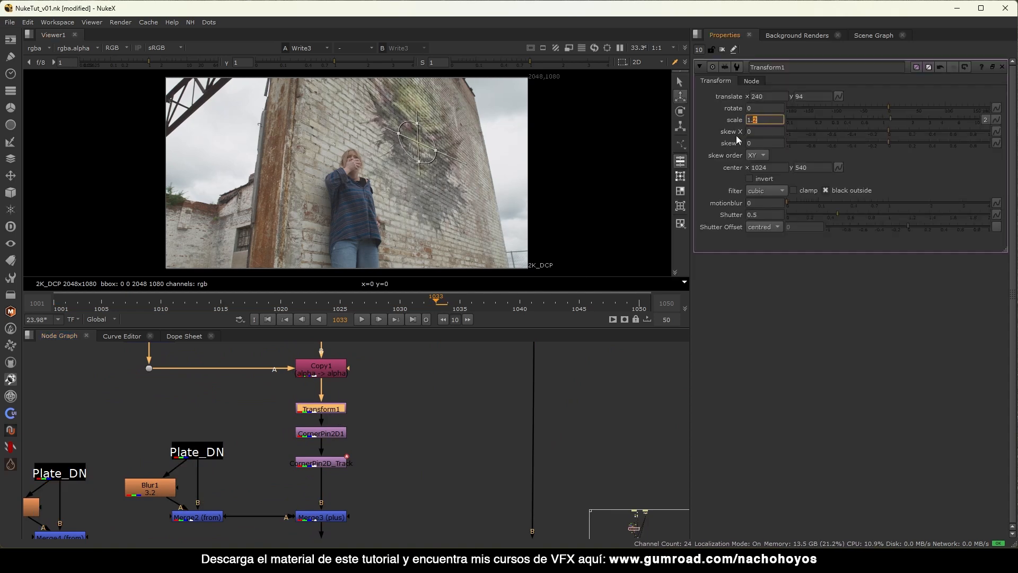
{"action": "left_click", "coordinate": [722, 49]}
Lower Merge3's mix to 0.785 and toggle it off to compare the result.
{"action": "scroll", "coordinate": [304, 371], "scroll_direction": "down", "scroll_amount": 6}
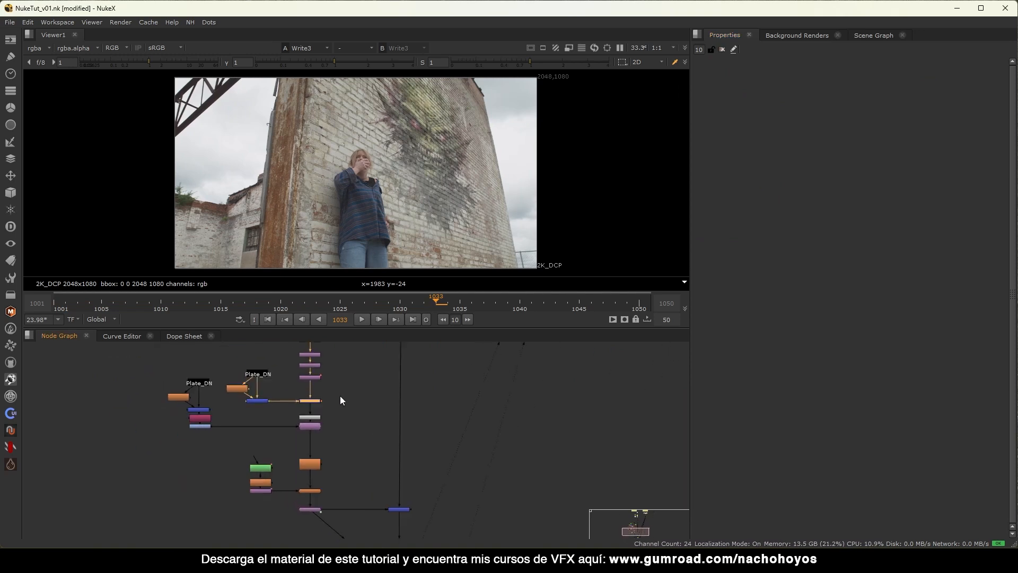
{"action": "scroll", "coordinate": [318, 403], "scroll_direction": "up", "scroll_amount": 5}
{"action": "scroll", "coordinate": [424, 183], "scroll_direction": "up", "scroll_amount": 7}
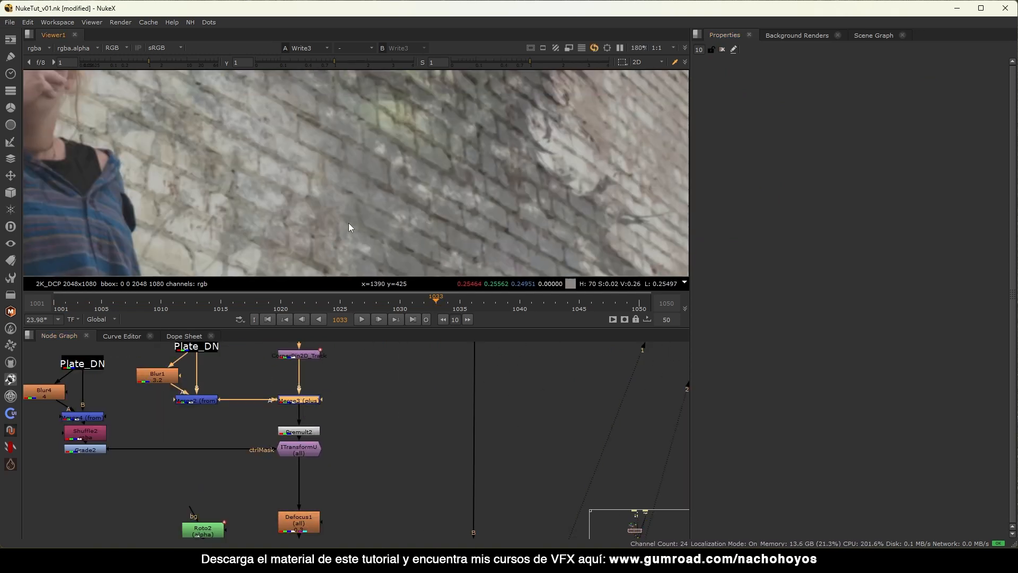
{"action": "double_click", "coordinate": [310, 401]}
{"action": "left_click", "coordinate": [945, 200]}
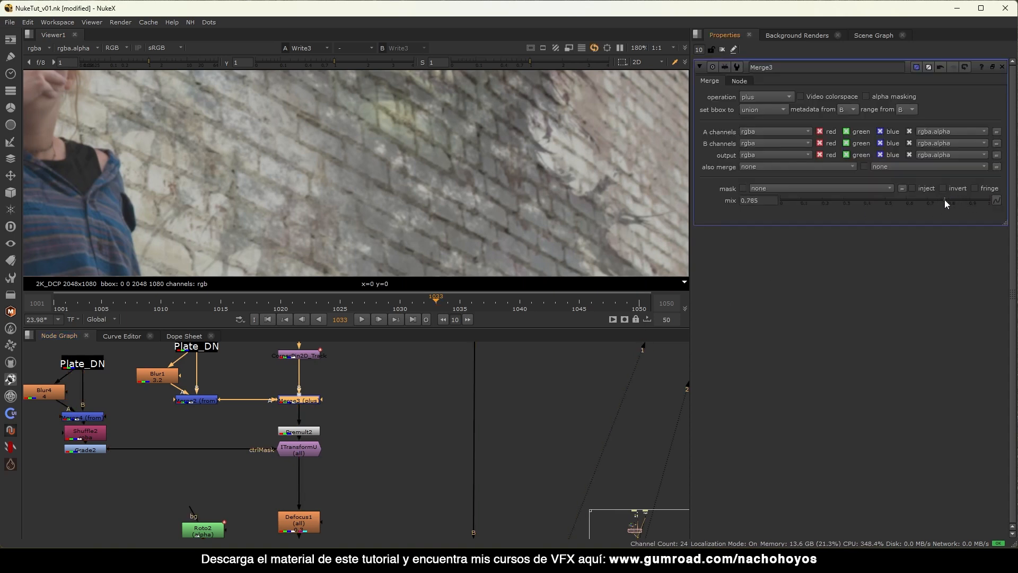
{"action": "key", "text": "d"}
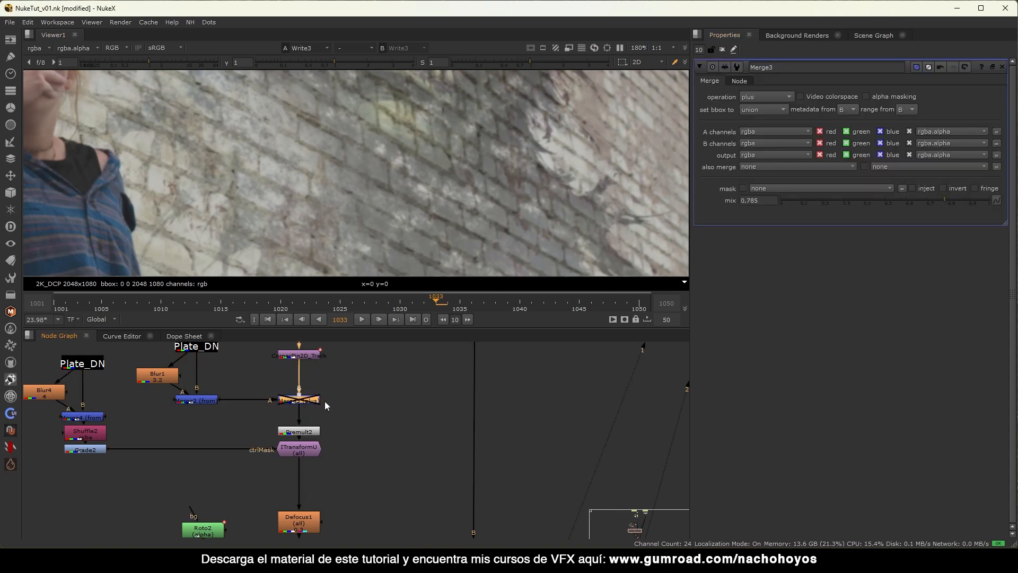
Set ITransformU's translate y to 10, giving an offset of x 70, y 10.
{"action": "scroll", "coordinate": [356, 395], "scroll_direction": "down", "scroll_amount": 3}
{"action": "left_click", "coordinate": [326, 421]}
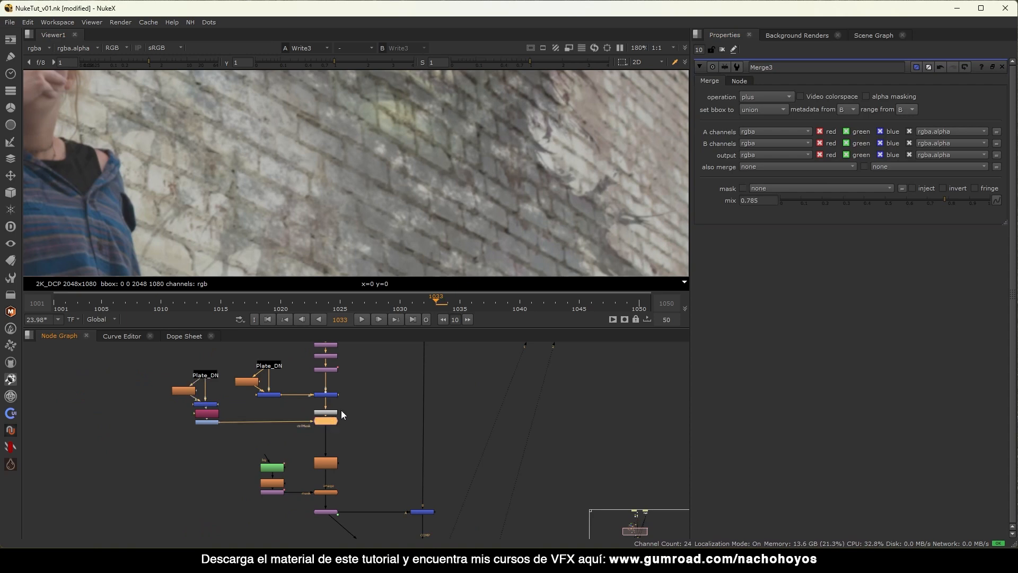
{"action": "scroll", "coordinate": [607, 141], "scroll_direction": "up", "scroll_amount": 5}
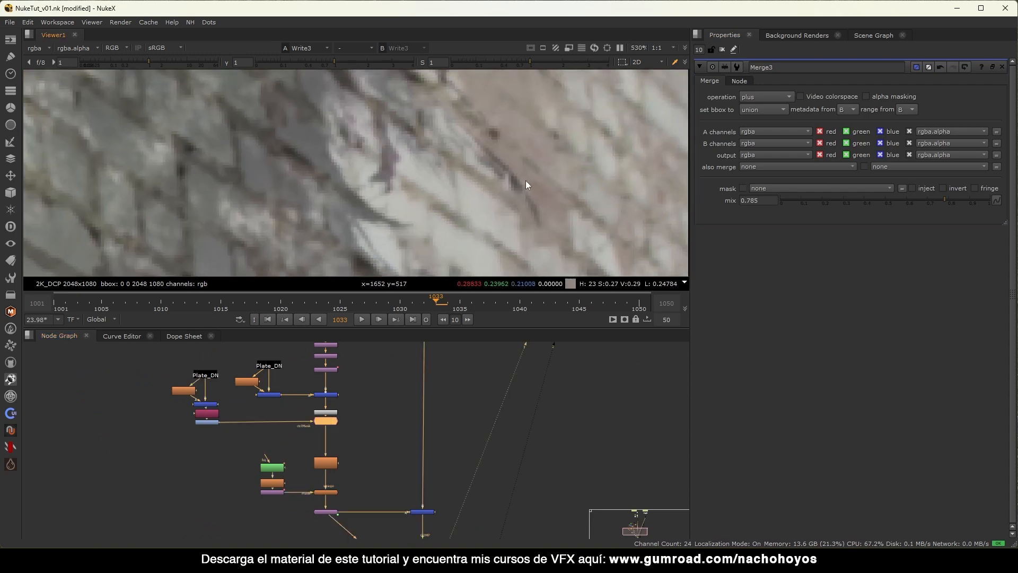
{"action": "scroll", "coordinate": [334, 421], "scroll_direction": "up", "scroll_amount": 4}
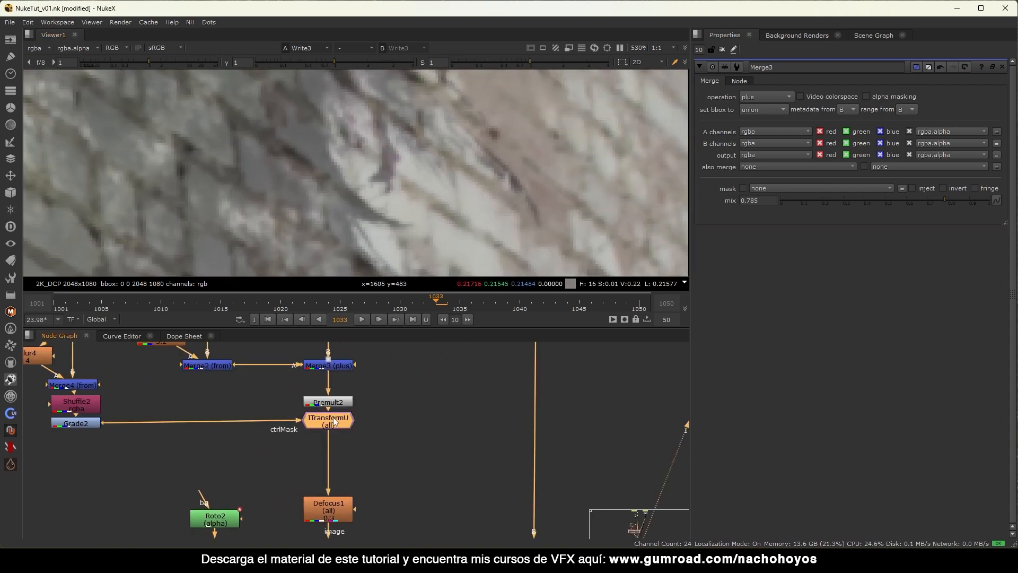
{"action": "double_click", "coordinate": [334, 422]}
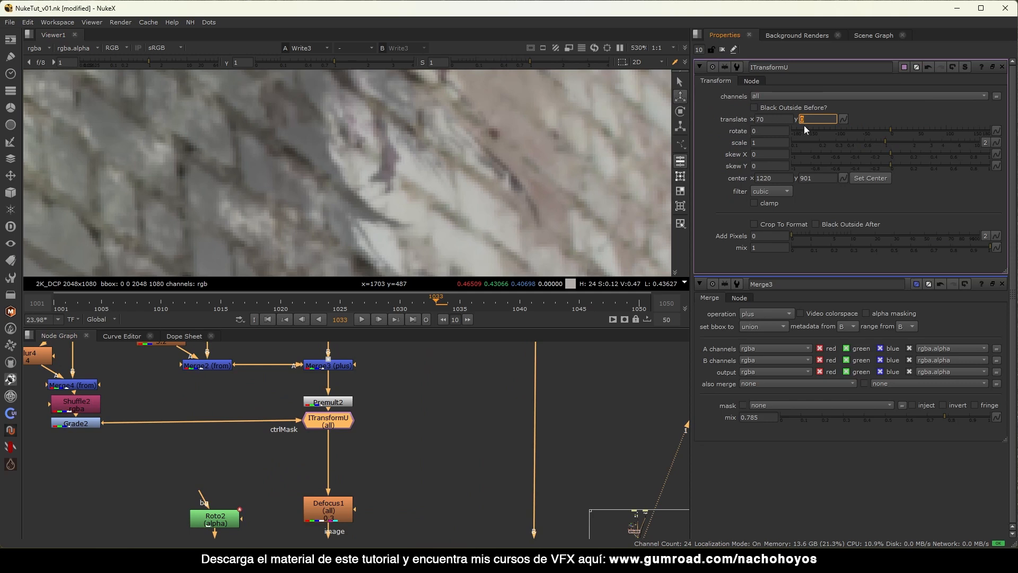
{"action": "type", "text": "10"}
{"action": "left_click", "coordinate": [721, 50]}
Maximise and fit the viewer, play back the regrained composite, then restore the workspace layout.
{"action": "key", "text": "f"}
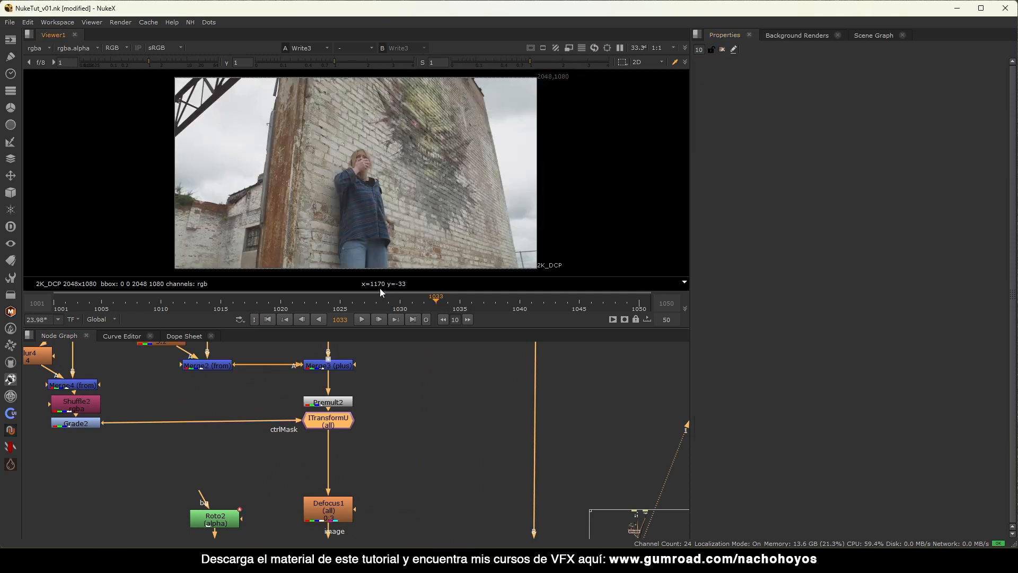
{"action": "scroll", "coordinate": [377, 447], "scroll_direction": "down", "scroll_amount": 5}
{"action": "scroll", "coordinate": [365, 411], "scroll_direction": "up", "scroll_amount": 3}
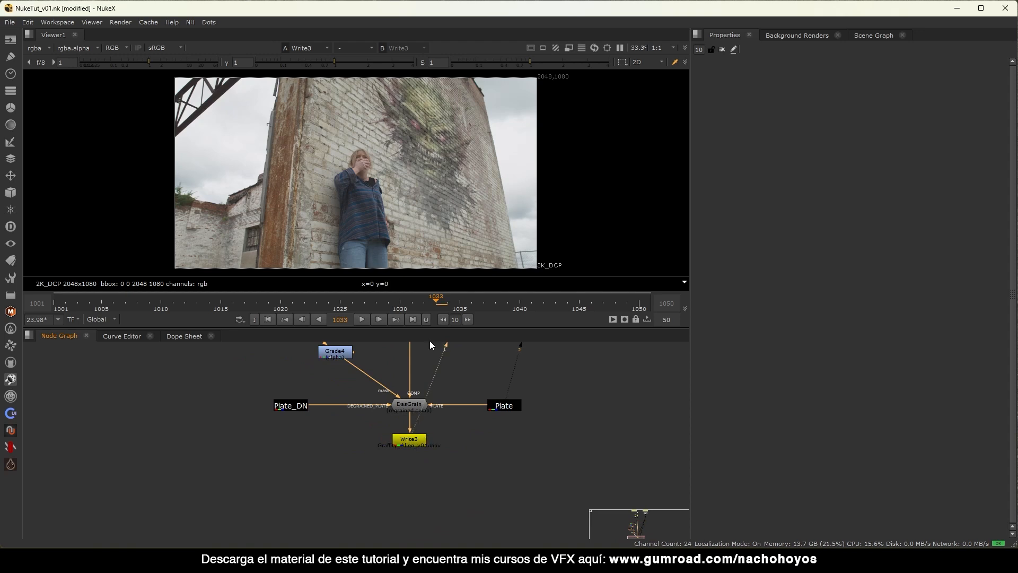
{"action": "key", "text": "space"}
{"action": "key", "text": "f"}
{"action": "key", "text": "l"}
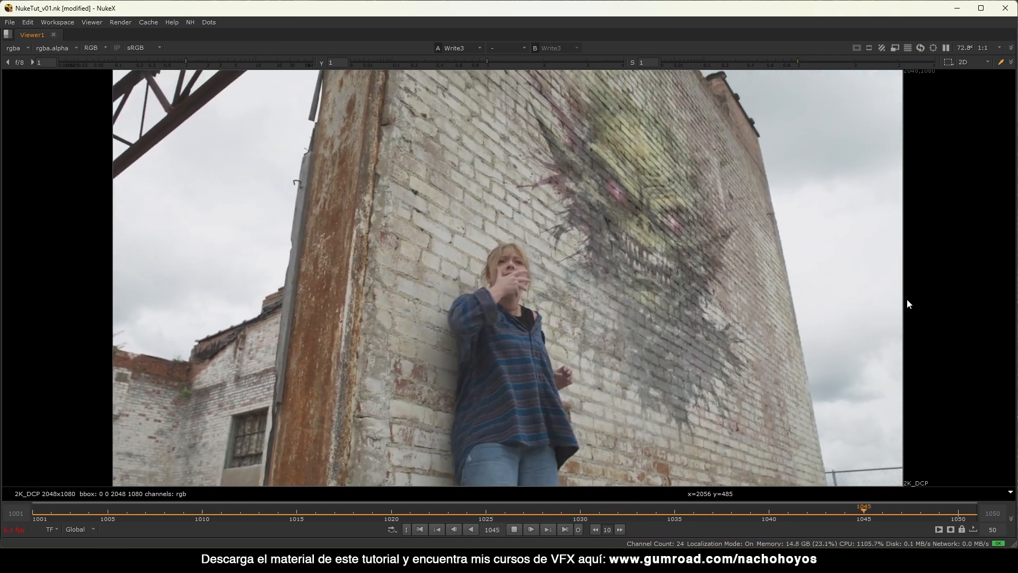
{"action": "key", "text": "space"}
Stop playback, choose rec709 as Write3's output transform, and render frames 1001–1050.
{"action": "key", "text": "k"}
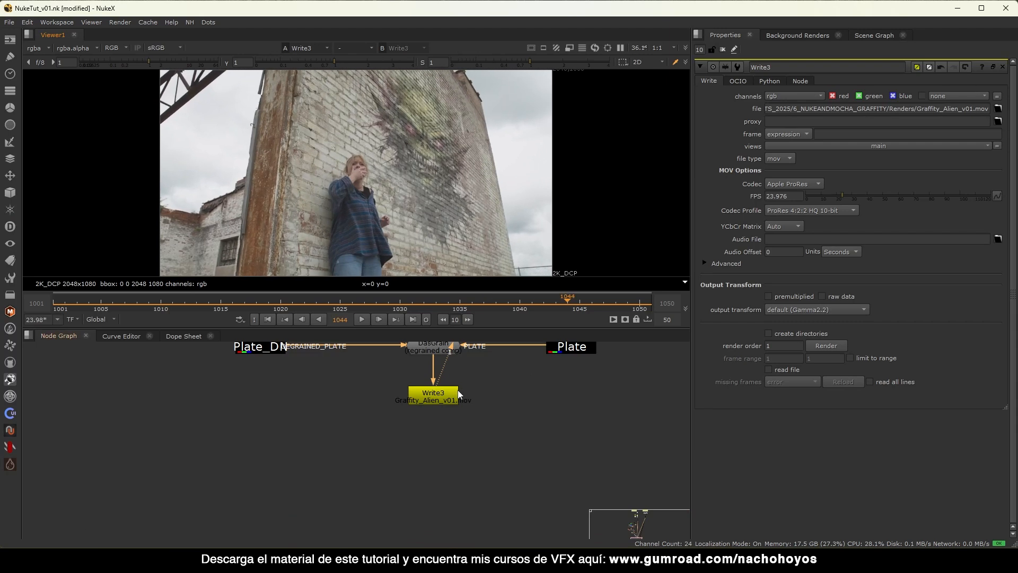
{"action": "left_click", "coordinate": [435, 395]}
{"action": "left_click", "coordinate": [807, 310]}
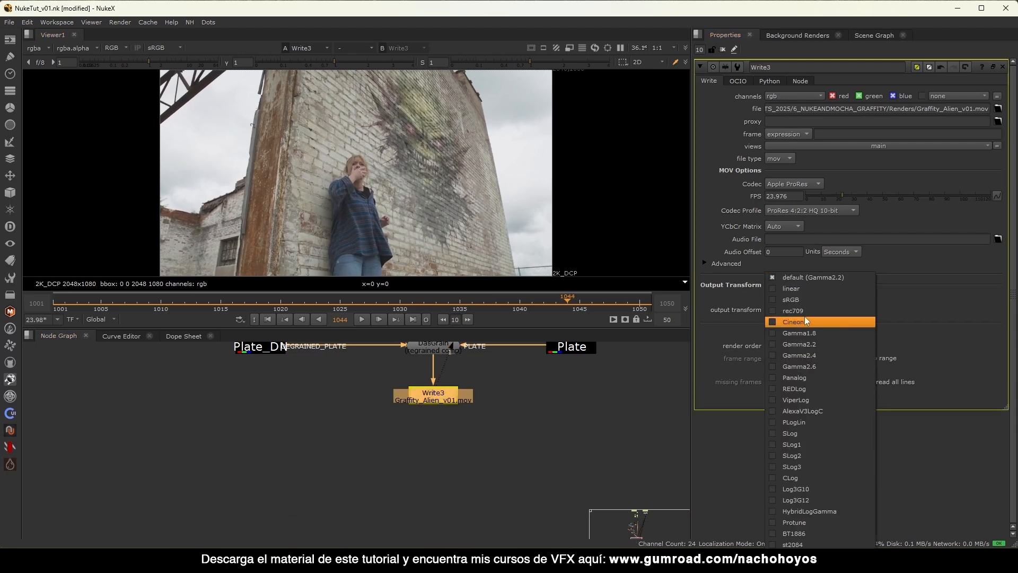
{"action": "left_click", "coordinate": [802, 309]}
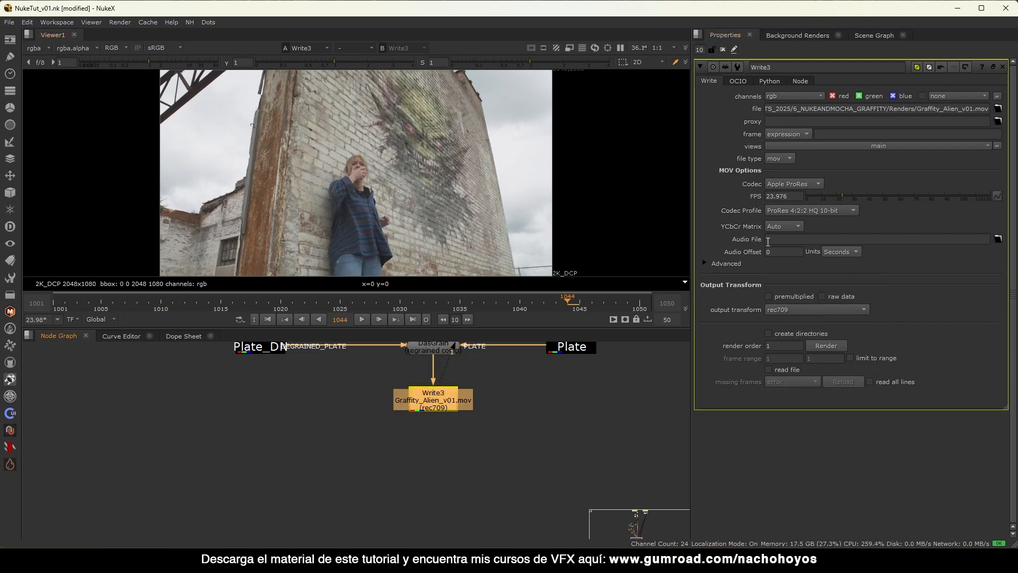
{"action": "left_click", "coordinate": [825, 345]}
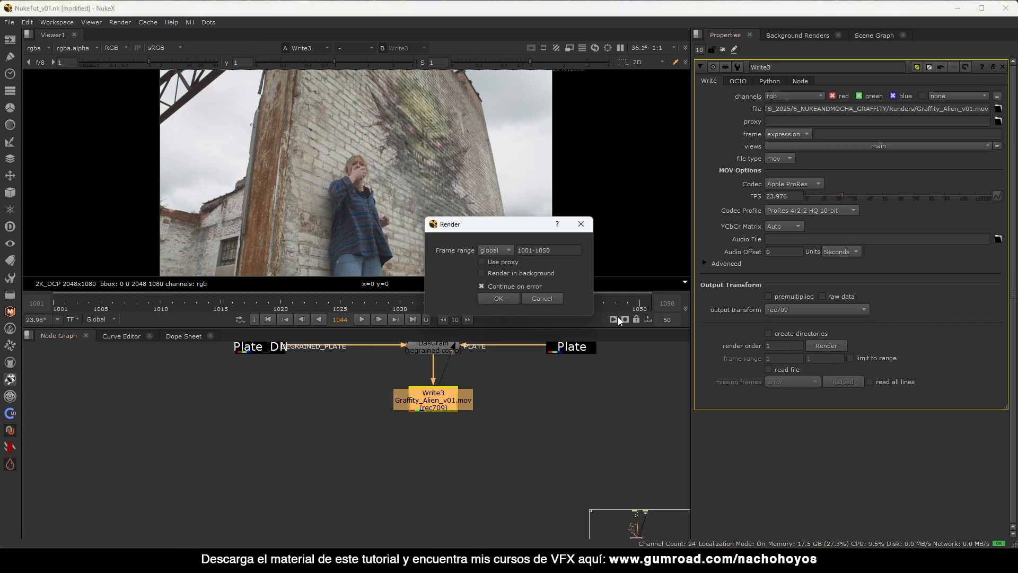
{"action": "left_click", "coordinate": [498, 299]}
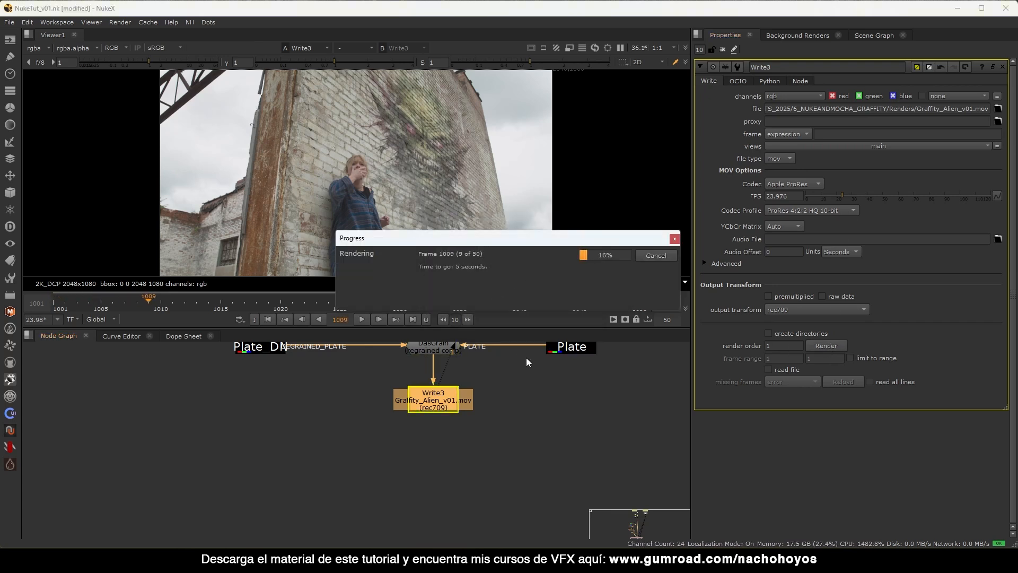